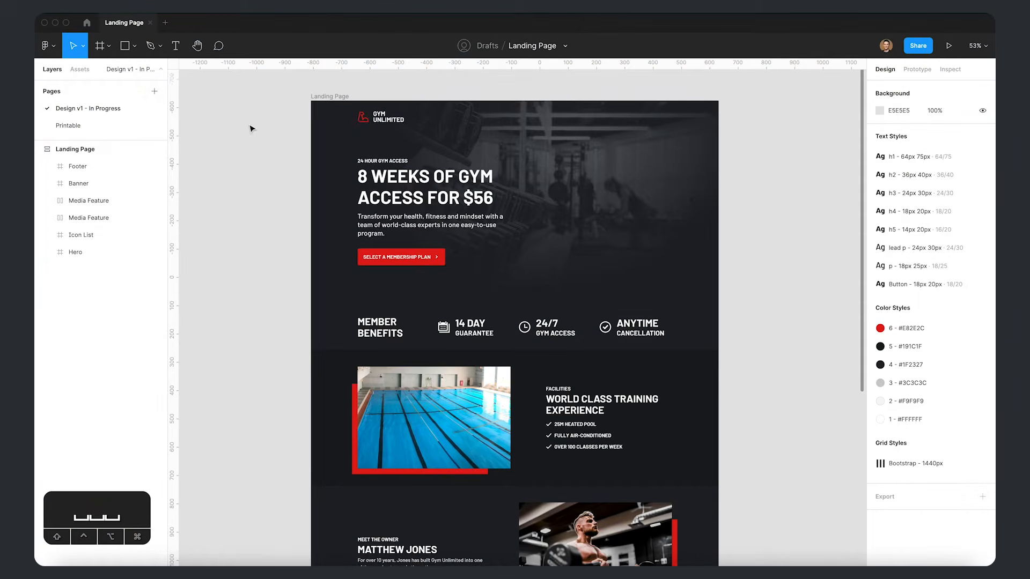
# - Create a new design file and name it "Landing Page"
pyautogui.click(165, 22)
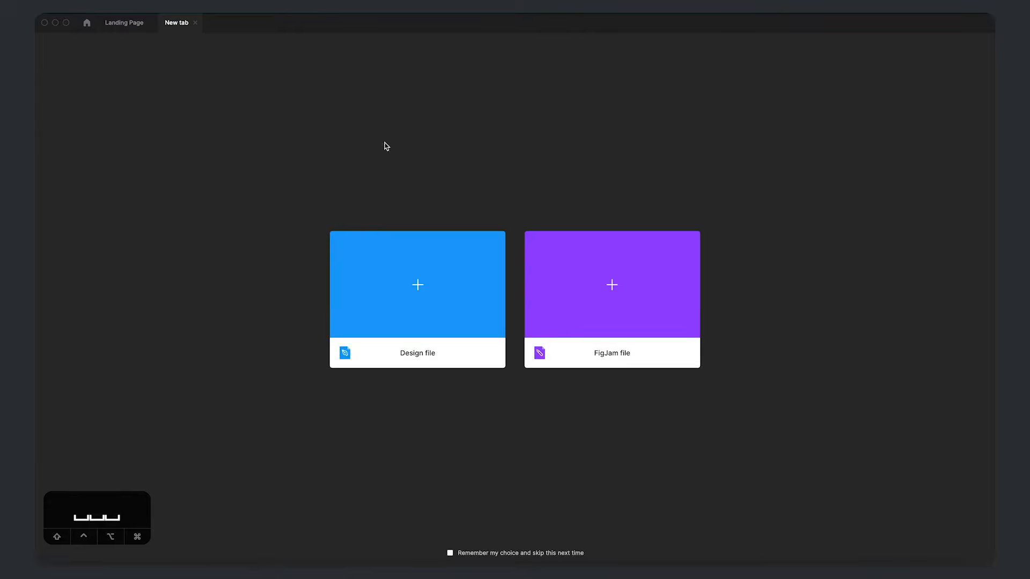
pyautogui.click(445, 271)
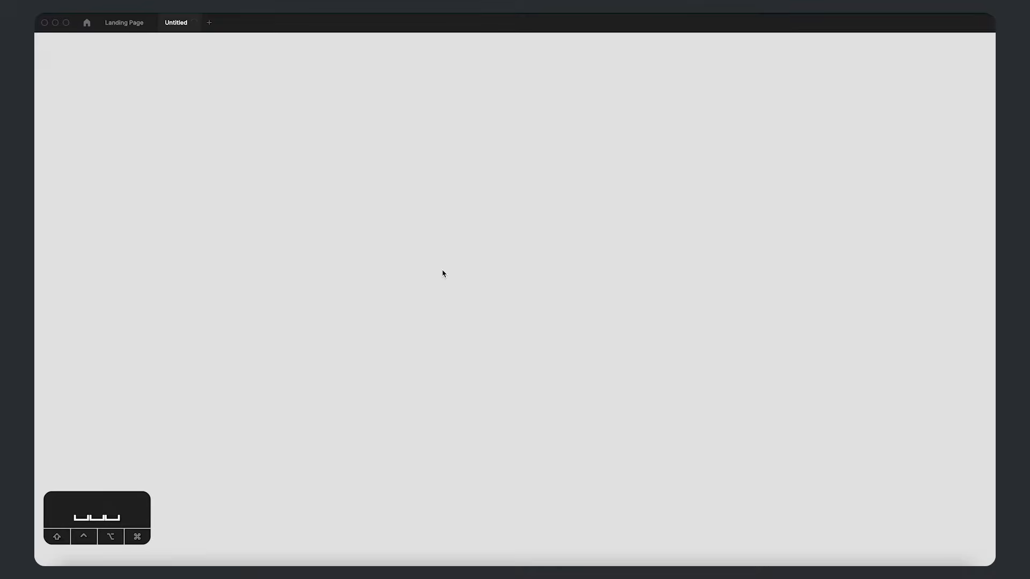
pyautogui.click(529, 46)
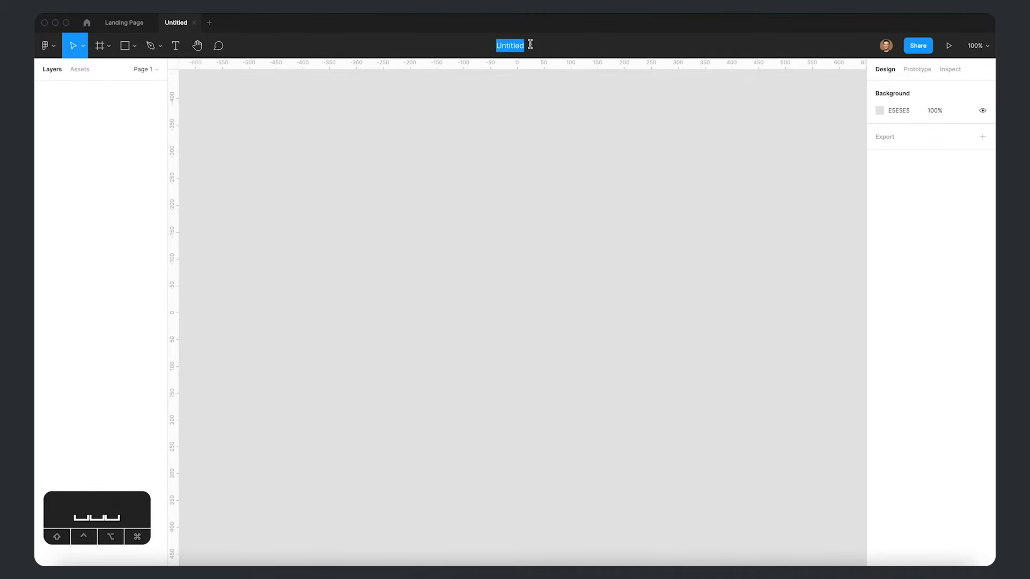
pyautogui.write('Landing Page')
pyautogui.press('Return')
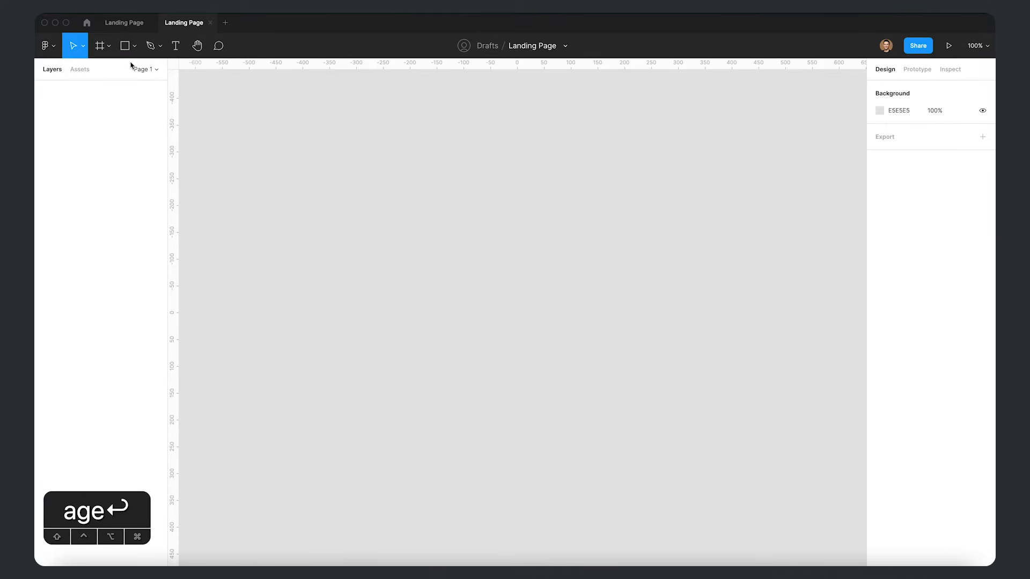
# - Rename the first page "Design - v1" and add a second page named "Styles"
pyautogui.doubleClick(80, 109)
pyautogui.write('Design - v1')
pyautogui.press('Return')
pyautogui.click(154, 92)
pyautogui.write('De')
pyautogui.press('BackSpace')
pyautogui.press('BackSpace')
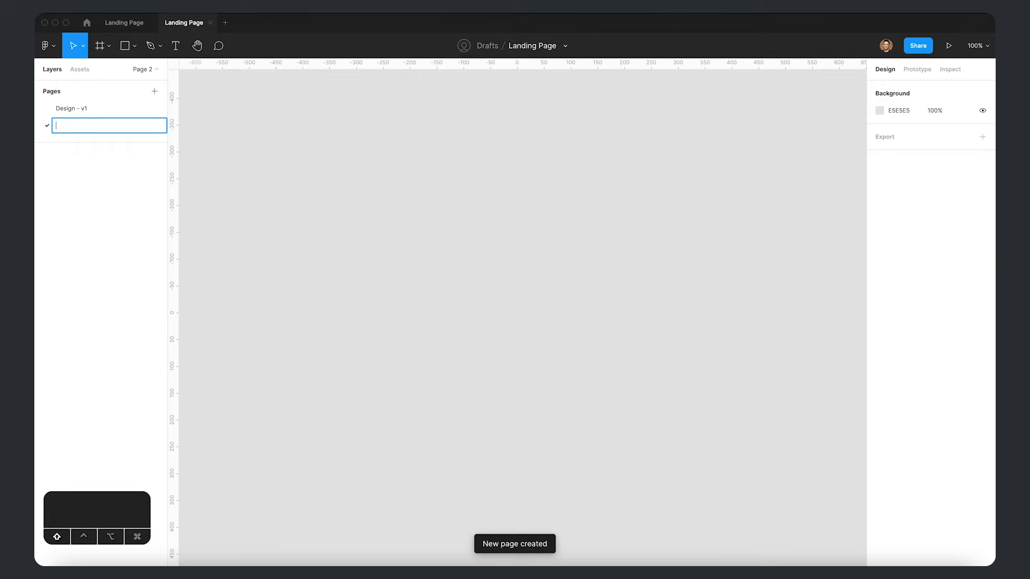
pyautogui.write('Styles')
pyautogui.press('Return')
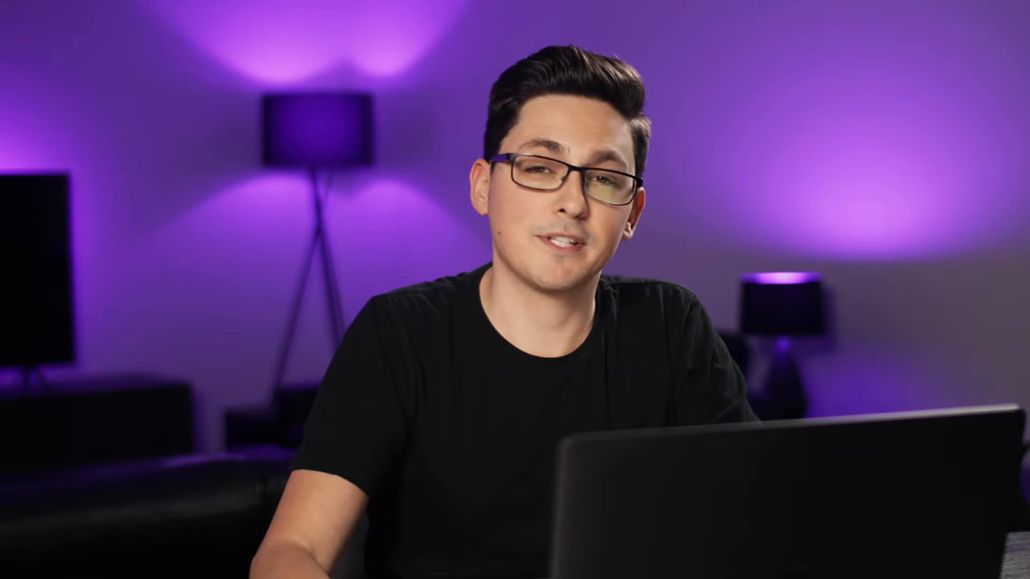
# - Add a text layer reading "Headline" in the upper area of the Styles page canvas
pyautogui.press('t')
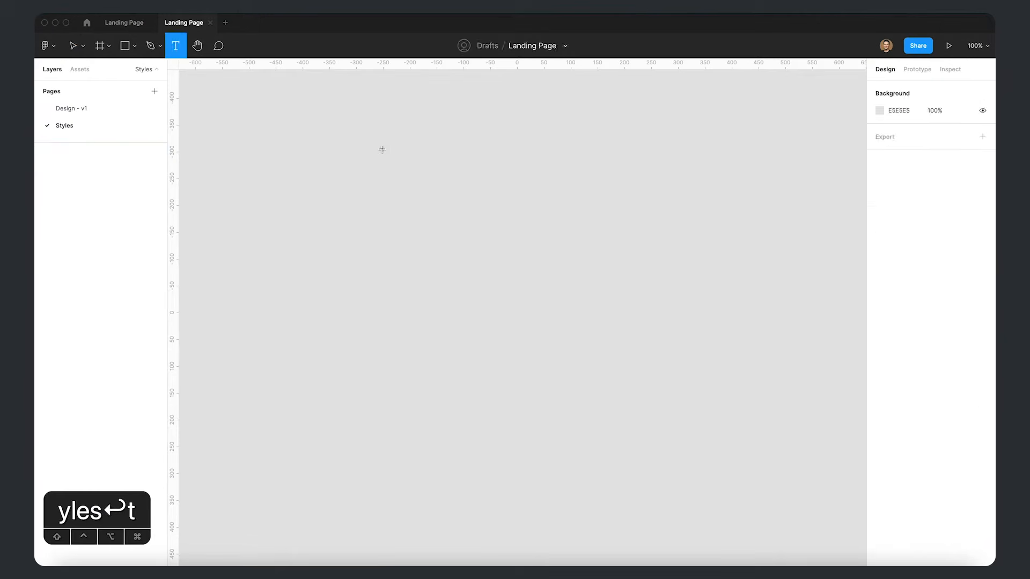
pyautogui.click(382, 149)
pyautogui.write('Headlines')
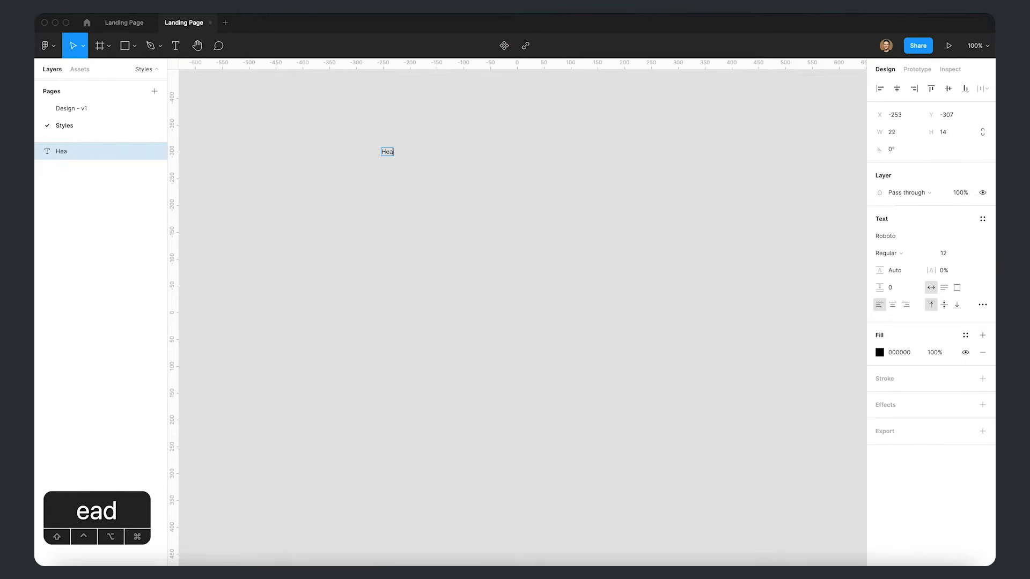
pyautogui.press('BackSpace')
pyautogui.press('Escape')
# - Format the headline text in Barlow Bold at font size 64
pyautogui.click(921, 240)
pyautogui.write('barl')
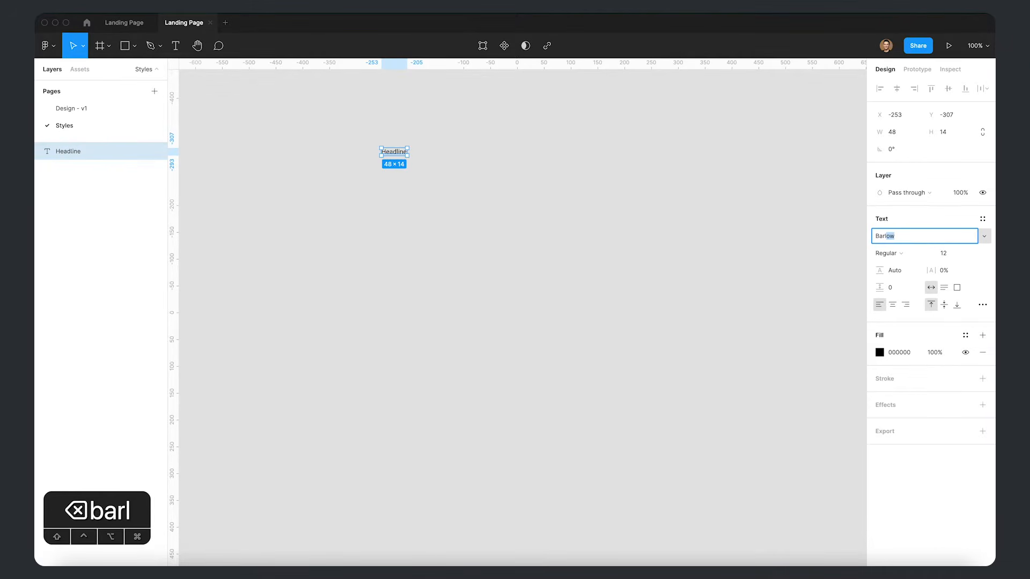
pyautogui.press('Return')
pyautogui.click(920, 253)
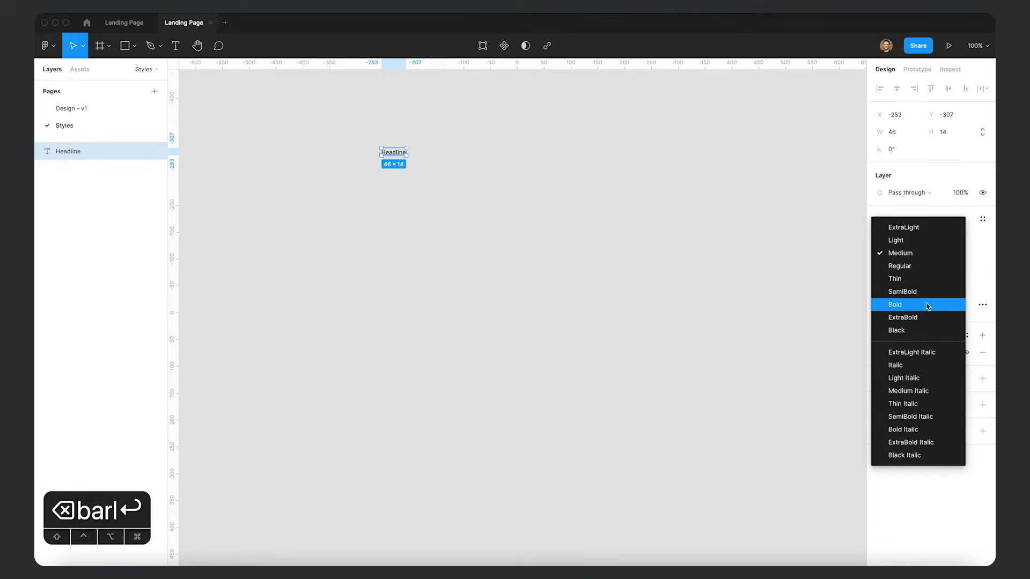
pyautogui.click(927, 306)
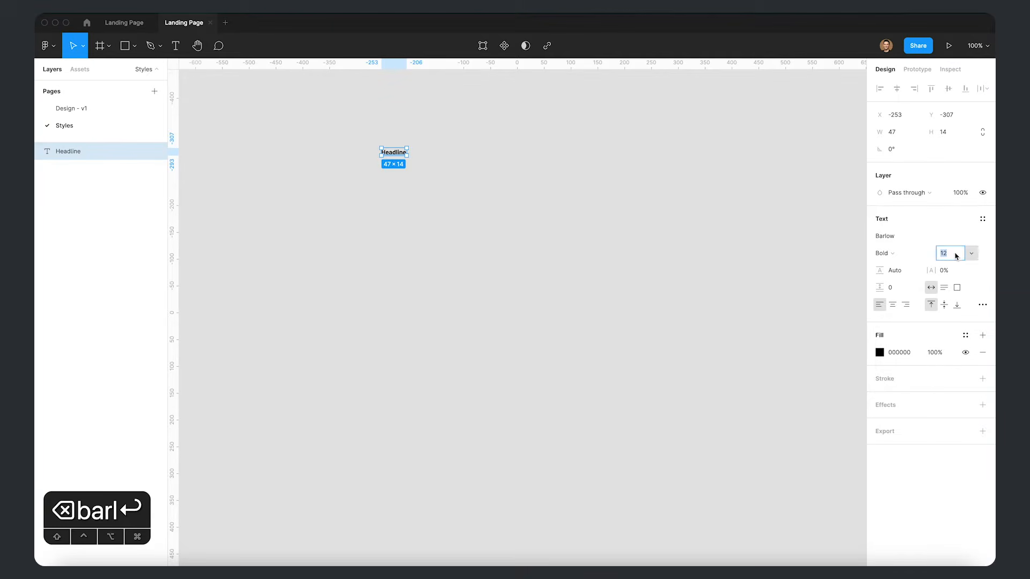
pyautogui.write('64')
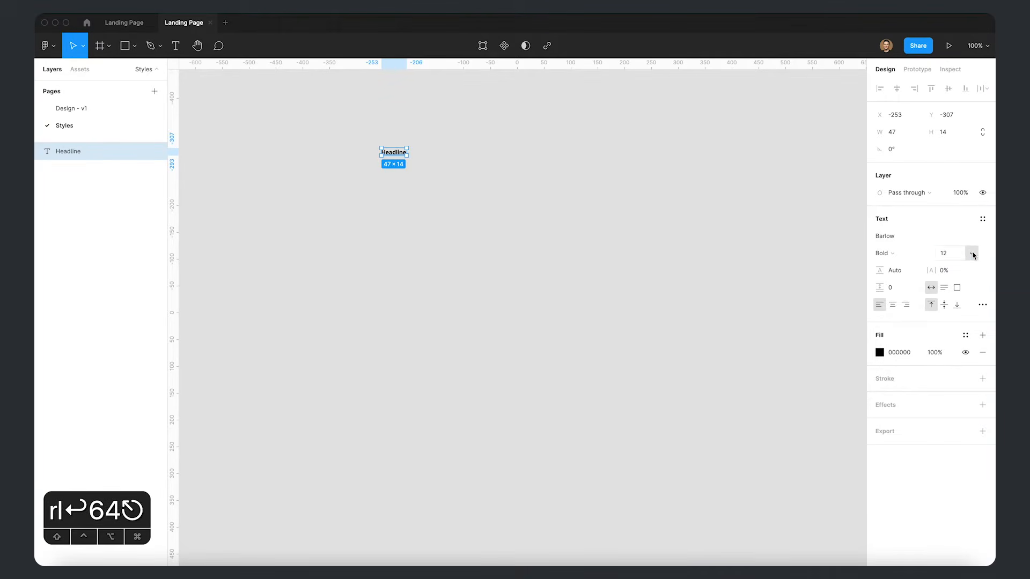
pyautogui.click(971, 253)
pyautogui.click(957, 357)
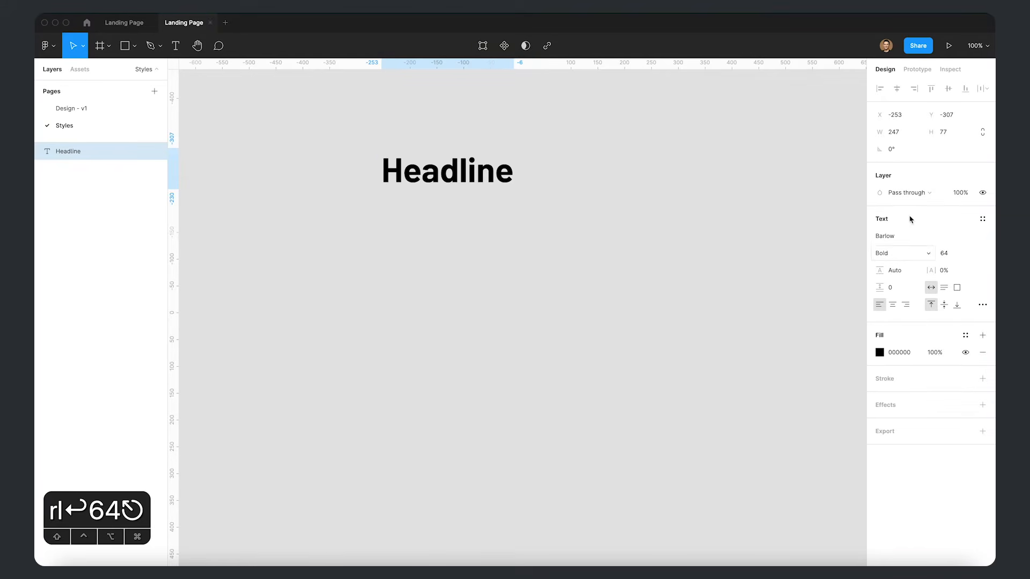
# - Set the headline's line height to 75
pyautogui.click(905, 272)
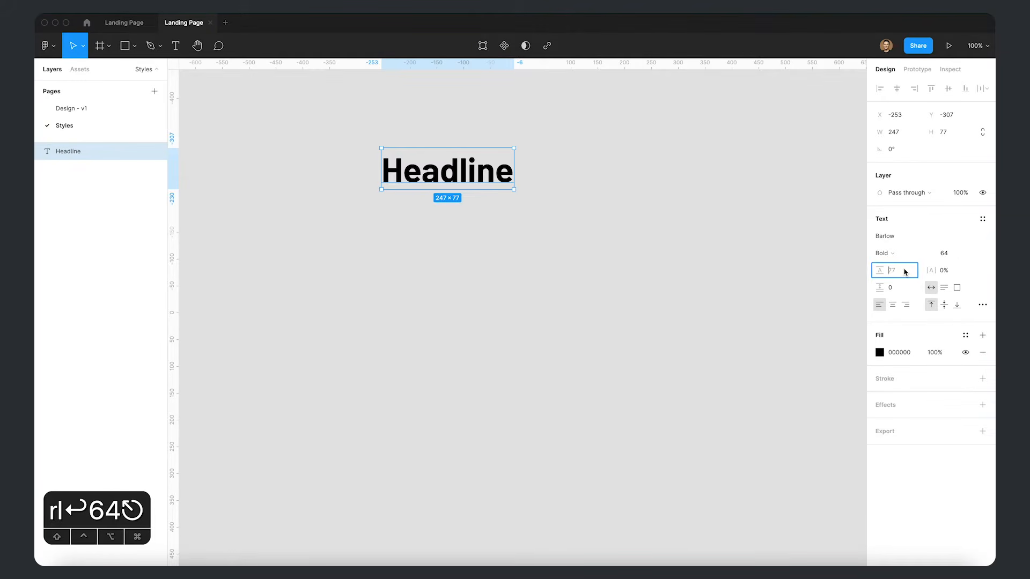
pyautogui.press('super+z')
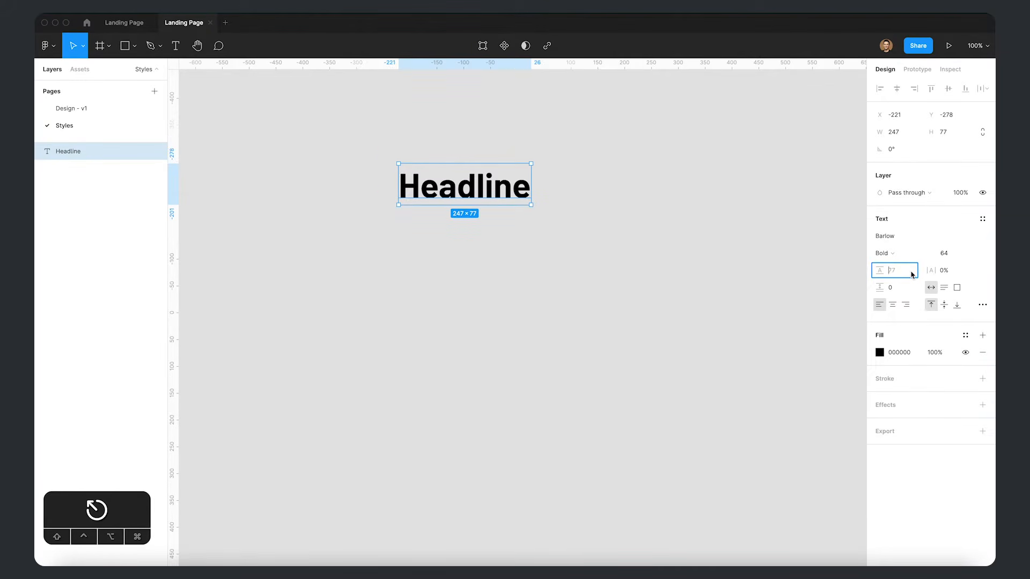
pyautogui.write('75')
pyautogui.press('Return')
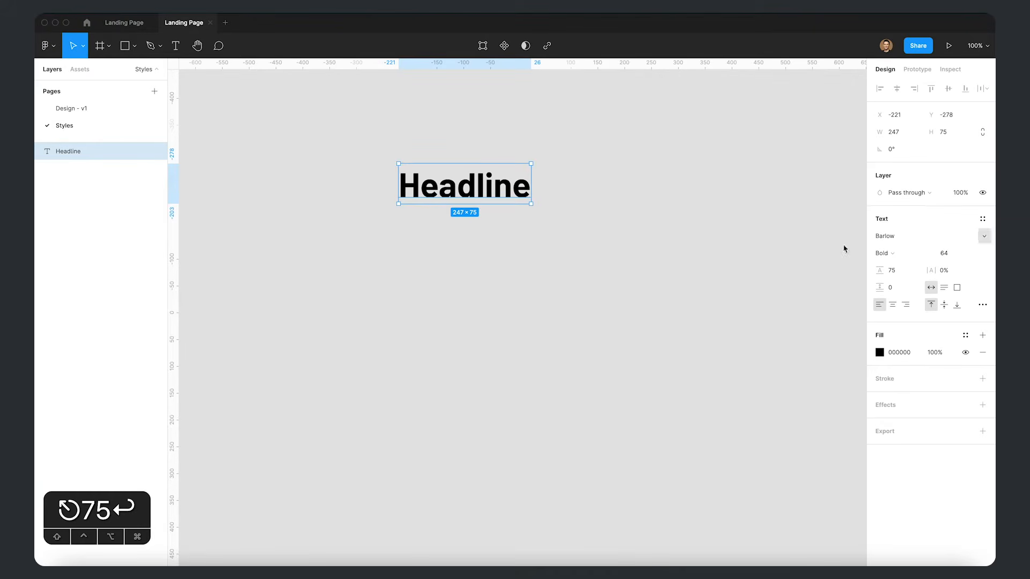
# - Duplicate the headline and place the copy directly below the original, aligned with its left edge
pyautogui.press('super+d')
pyautogui.moveTo(490, 180); pyautogui.dragTo(490, 244)
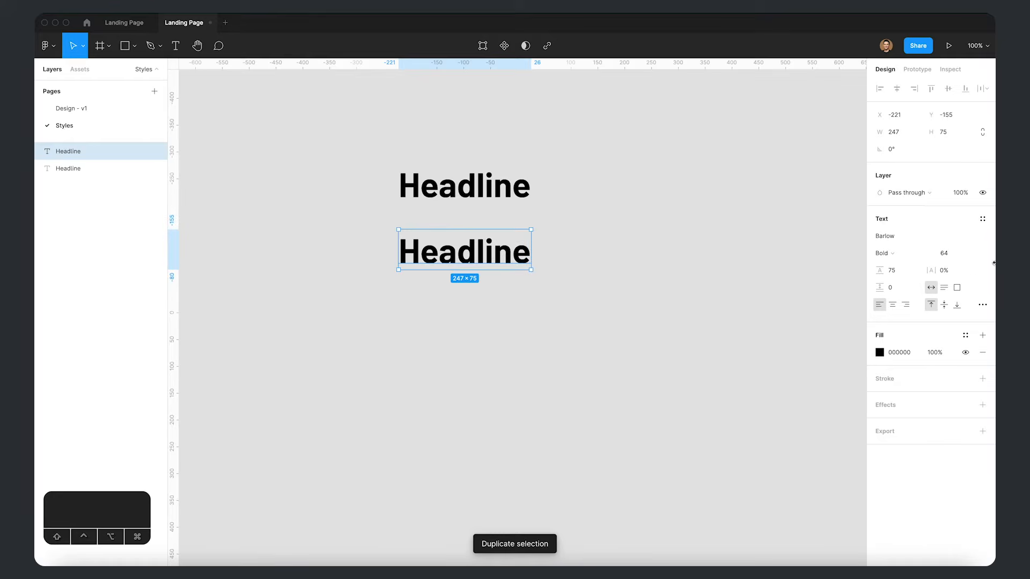
pyautogui.click(983, 219)
pyautogui.click(597, 317)
pyautogui.click(525, 265)
# - Set the second headline's font size to 36 and its line height to 40
pyautogui.click(972, 254)
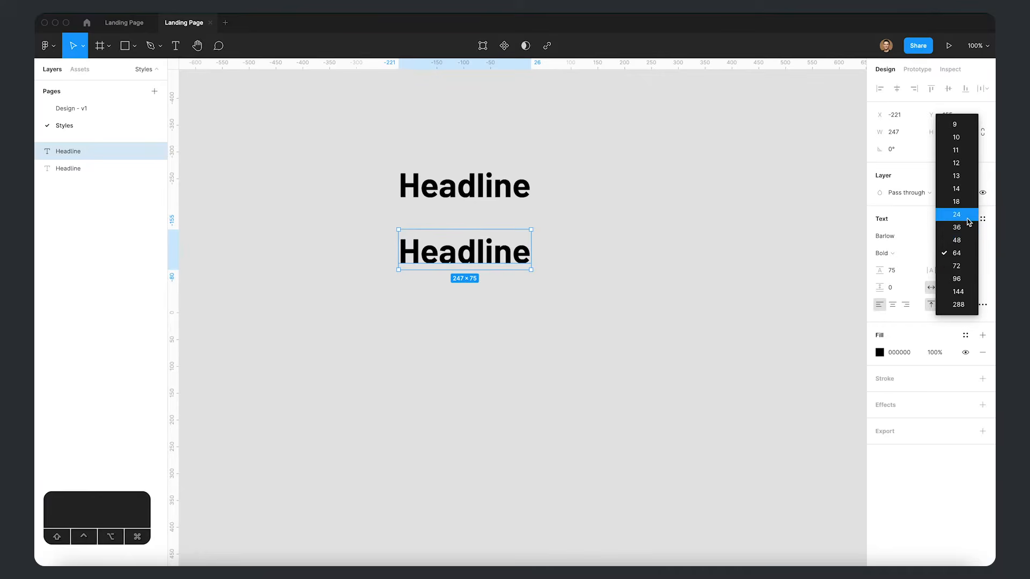
pyautogui.click(967, 228)
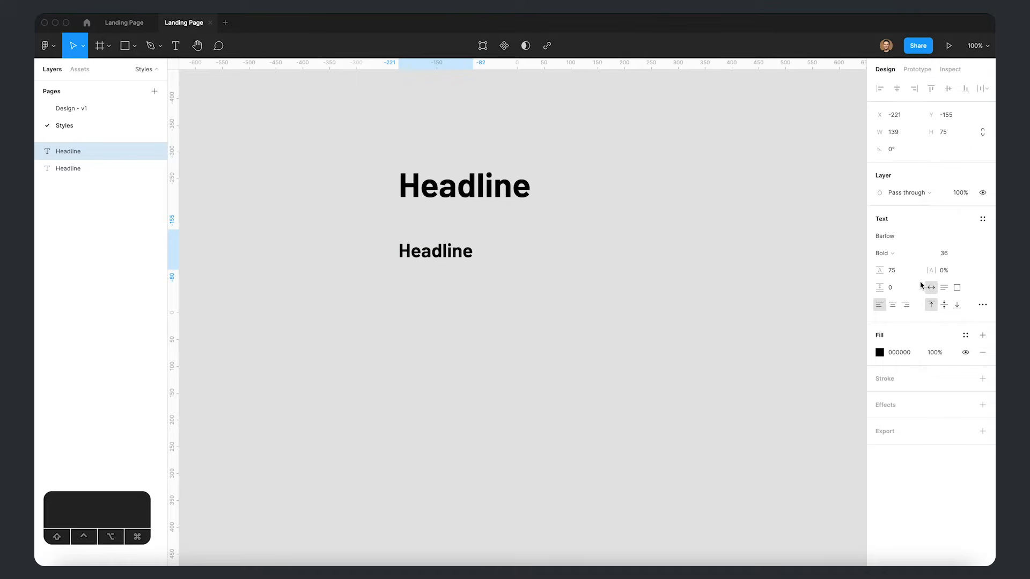
pyautogui.click(908, 272)
pyautogui.write('40')
pyautogui.press('Return')
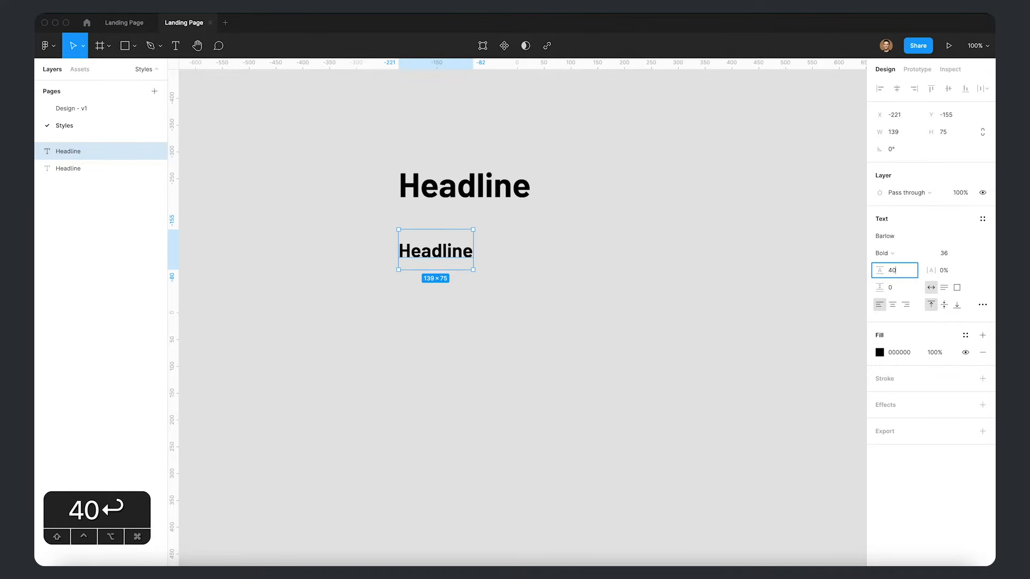
# - Duplicate the second headline below itself and give the copy font size 24 and line height 30
pyautogui.press('super+d')
pyautogui.moveTo(419, 245); pyautogui.dragTo(419, 278)
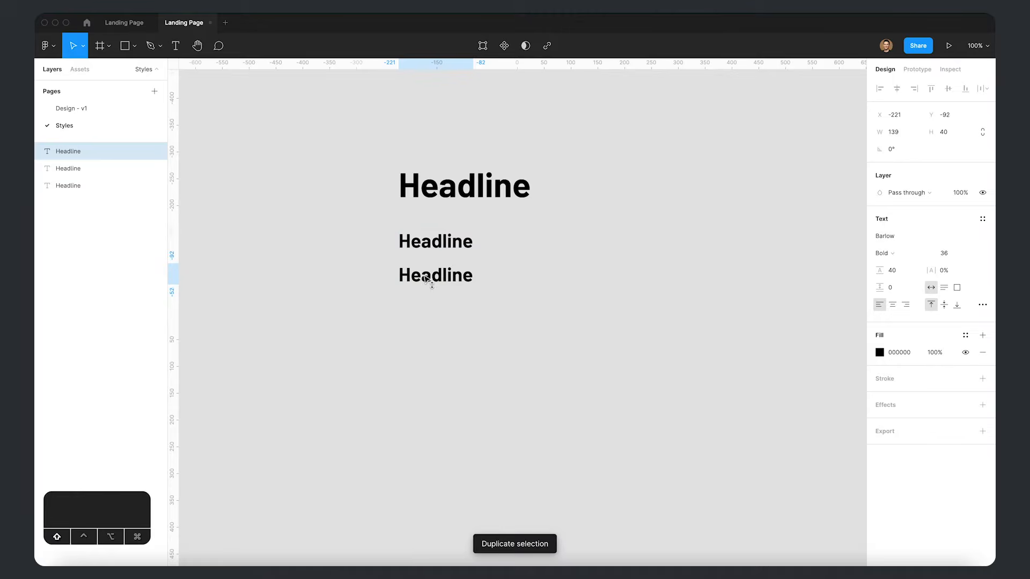
pyautogui.click(967, 253)
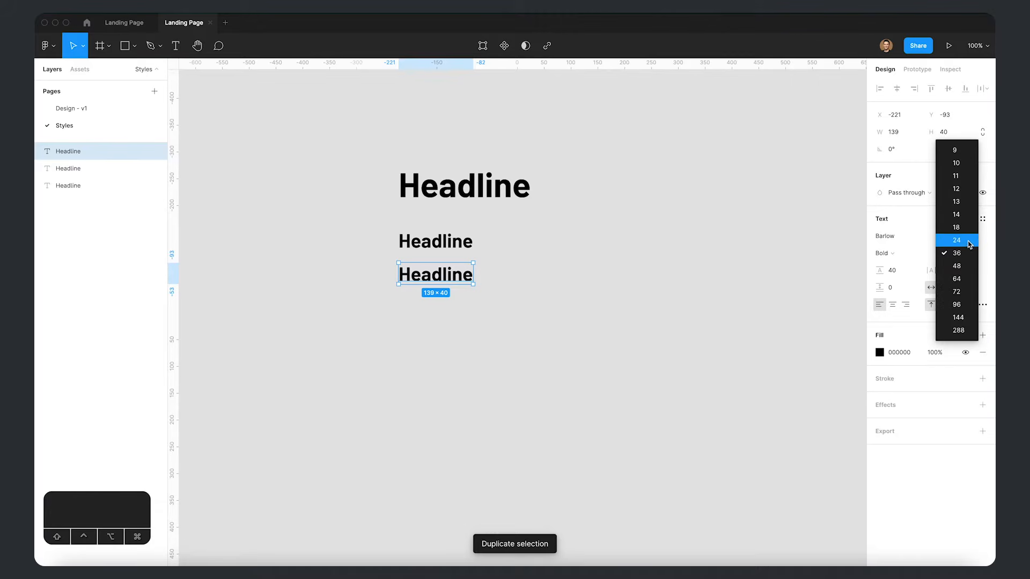
pyautogui.click(969, 241)
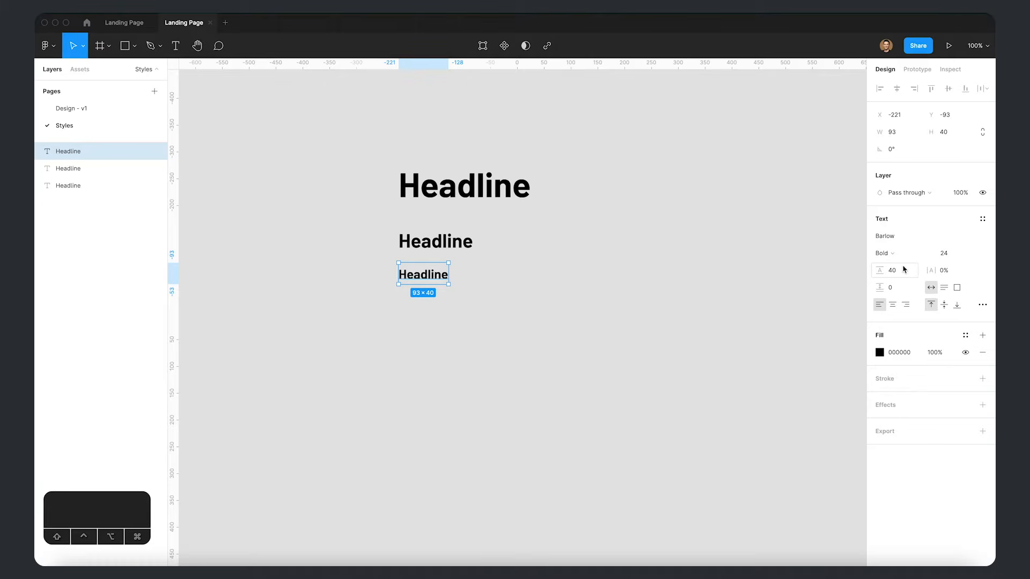
pyautogui.write('30')
pyautogui.press('Return')
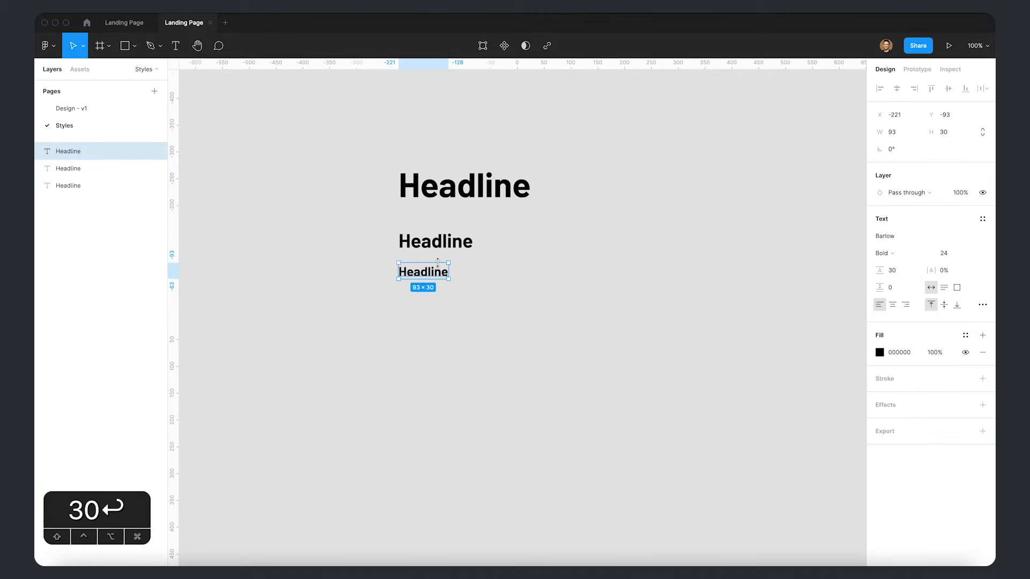
# - Duplicate the third headline below itself and give the copy font size 18 and line height 20
pyautogui.press('super+d')
pyautogui.click(959, 256)
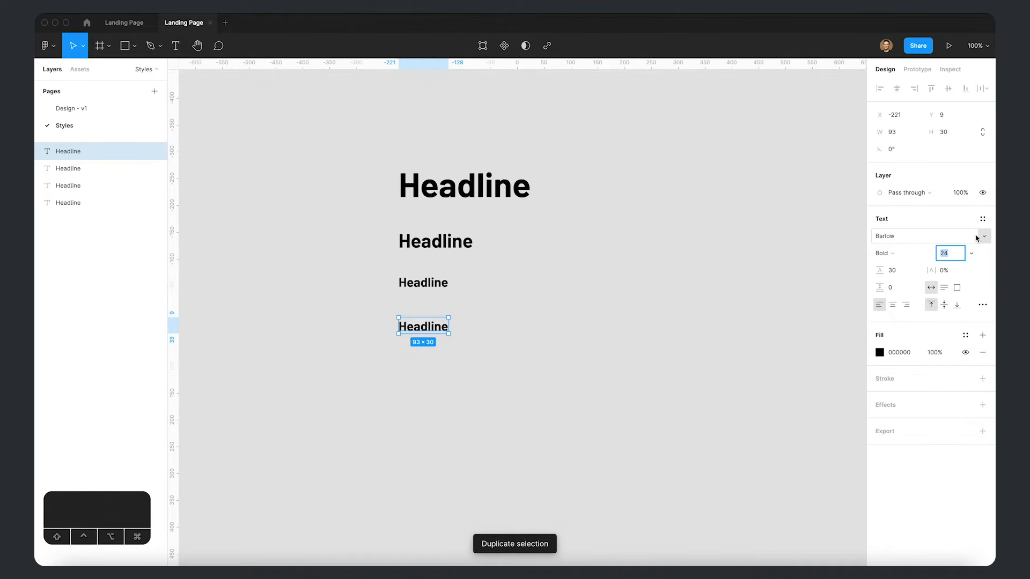
pyautogui.write('18')
pyautogui.press('Tab')
pyautogui.write('20')
pyautogui.press('Return')
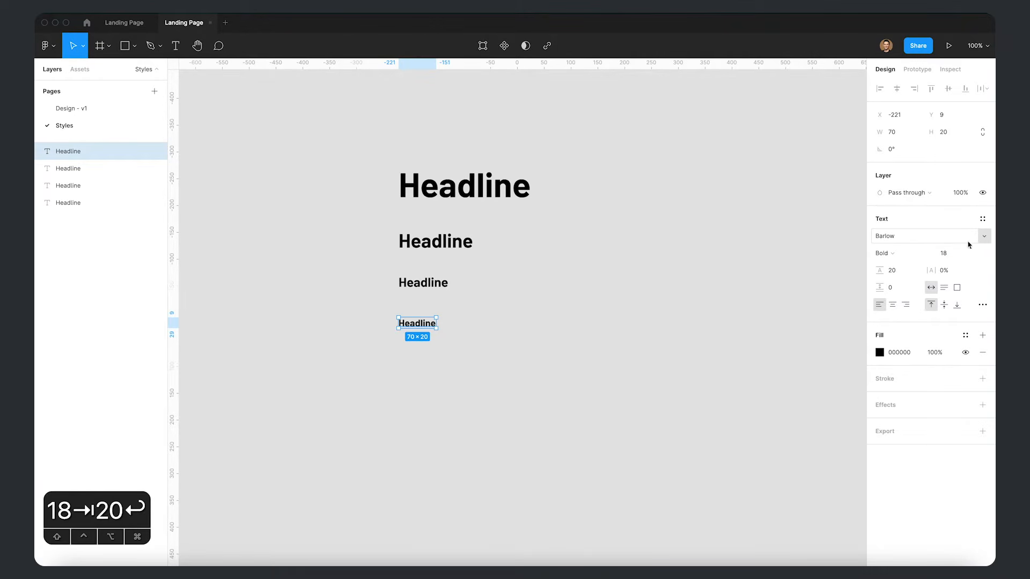
# - Duplicate the fourth headline, give the copy font size 16 and line height 20, and place it closely beneath the fourth
pyautogui.press('super+d')
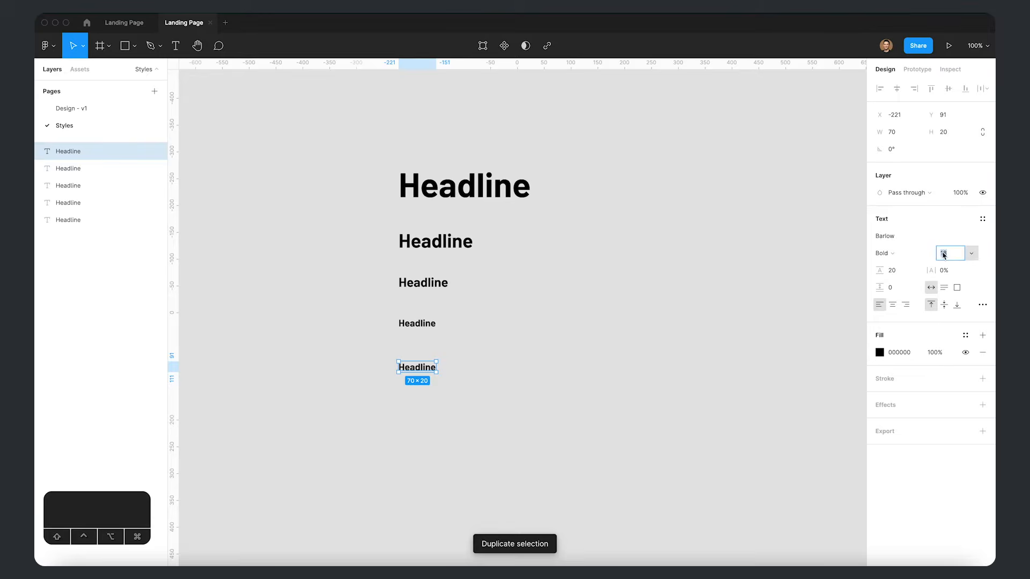
pyautogui.write('14')
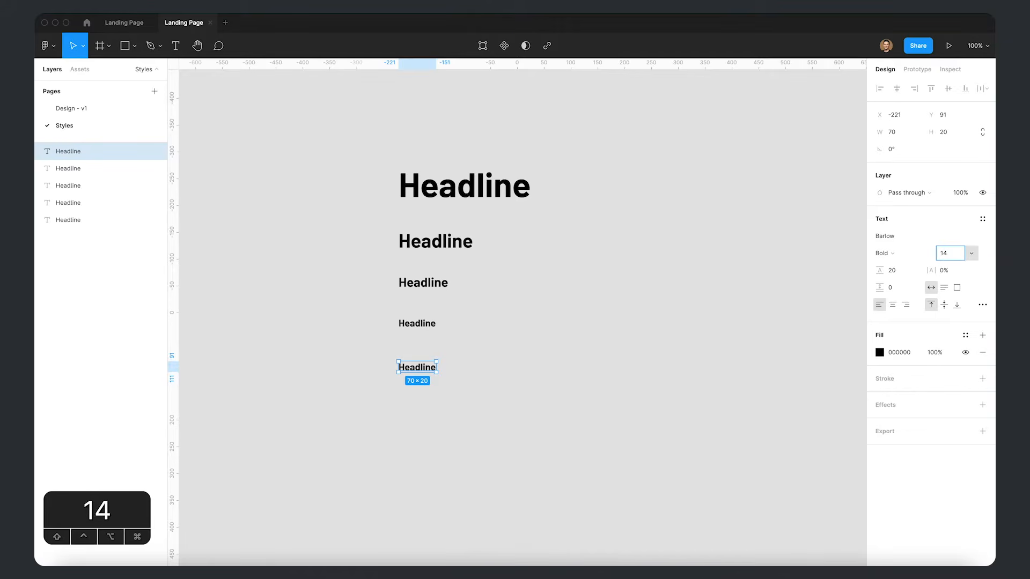
pyautogui.press('BackSpace')
pyautogui.write('6')
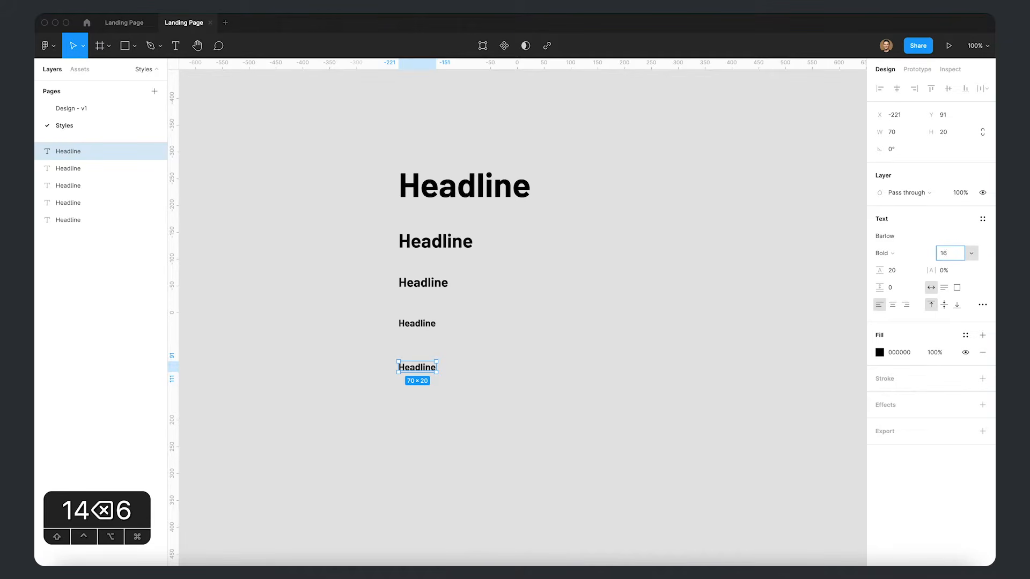
pyautogui.press('Tab')
pyautogui.write('20')
pyautogui.press('Return')
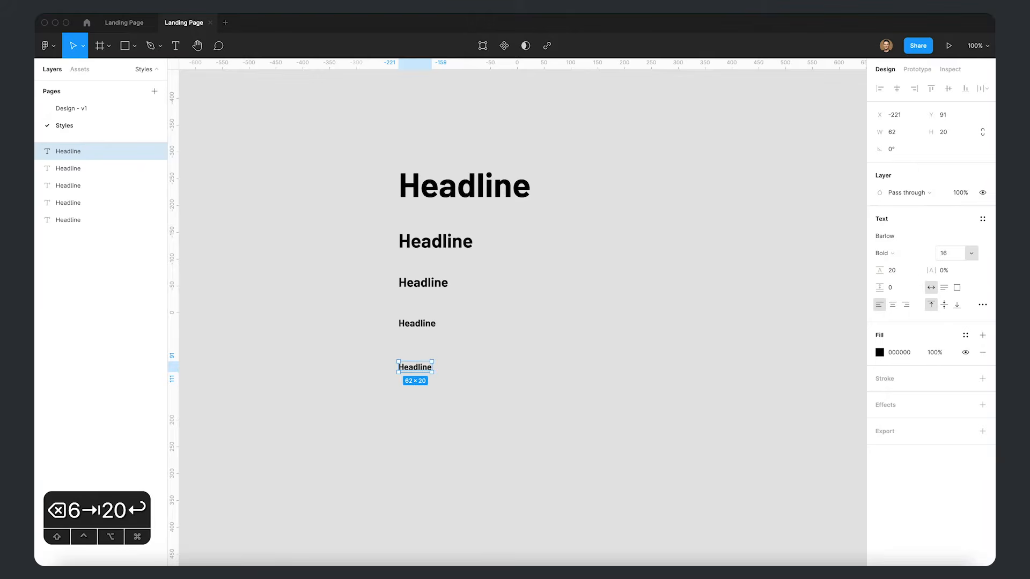
pyautogui.moveTo(413, 359); pyautogui.dragTo(417, 344)
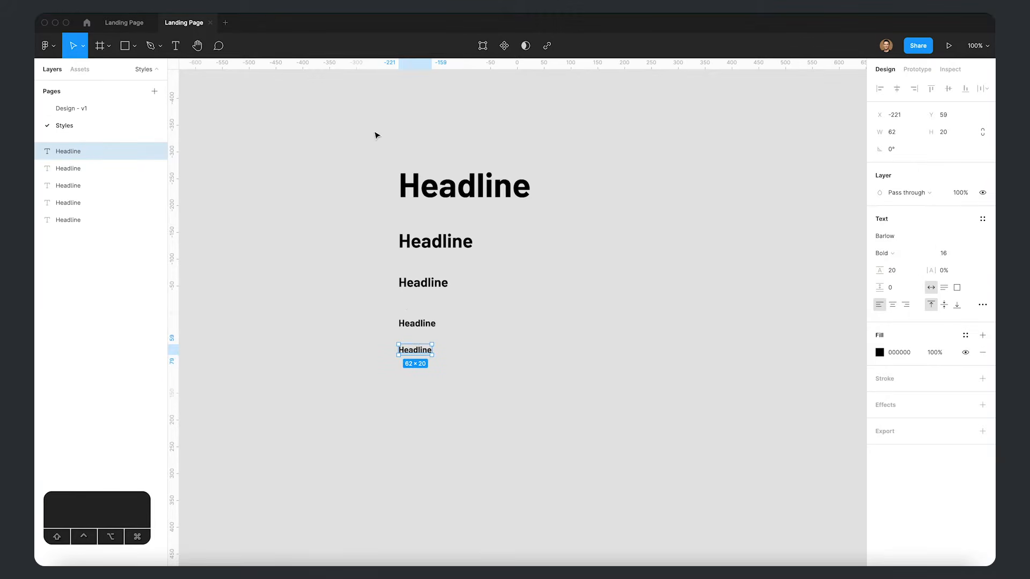
# - Distribute the vertical spacing of all five headlines evenly
pyautogui.moveTo(375, 133); pyautogui.dragTo(534, 401)
pyautogui.click(982, 88)
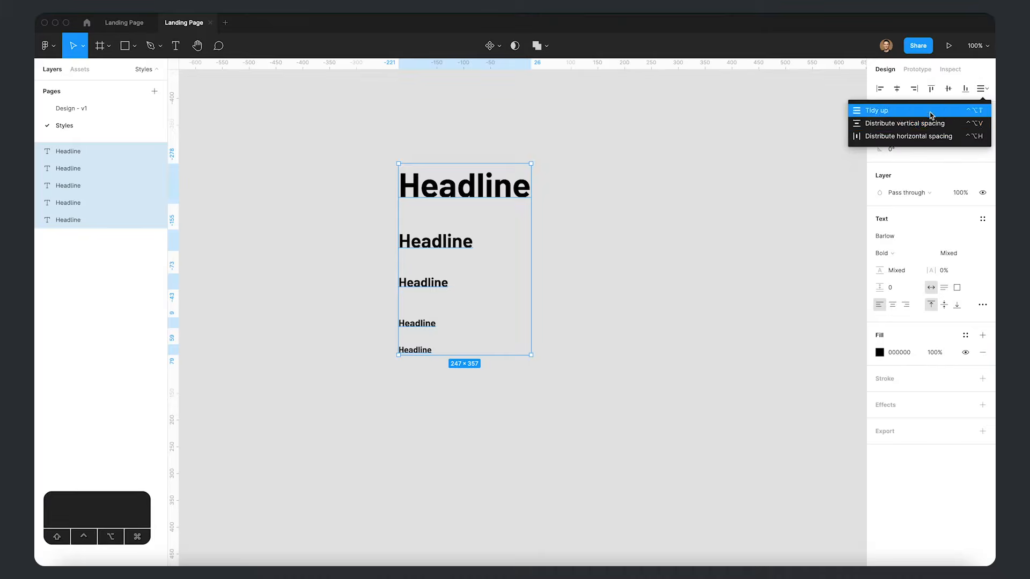
pyautogui.click(950, 123)
pyautogui.click(334, 146)
pyautogui.click(437, 197)
pyautogui.press('super+d')
pyautogui.moveTo(437, 198); pyautogui.dragTo(634, 196)
pyautogui.press('BackSpace')
# - Duplicate the third headline, place the copy to the right of the headline column and set its font weight to Regular
pyautogui.click(444, 281)
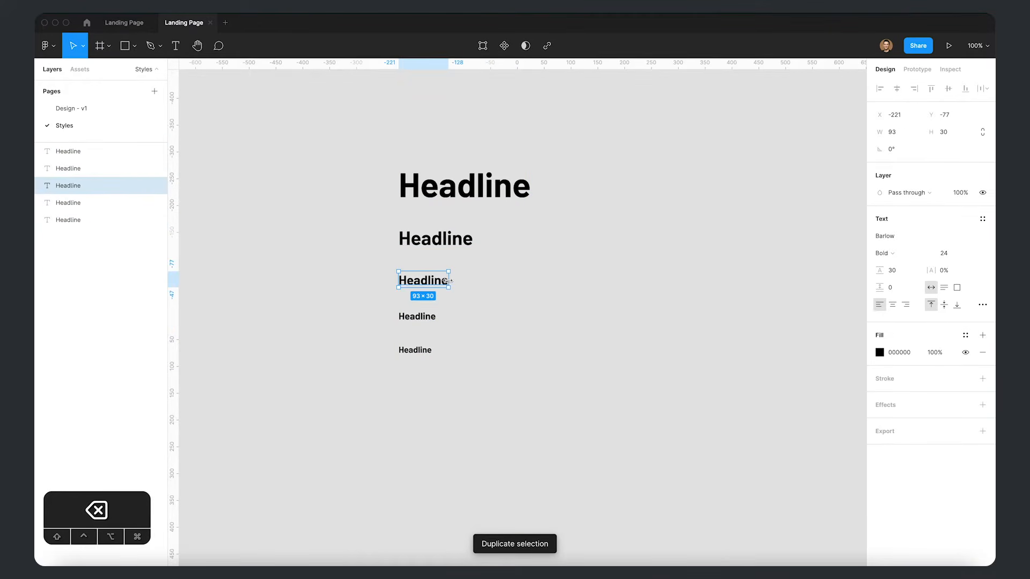
pyautogui.press('super+d')
pyautogui.moveTo(430, 282); pyautogui.dragTo(666, 227)
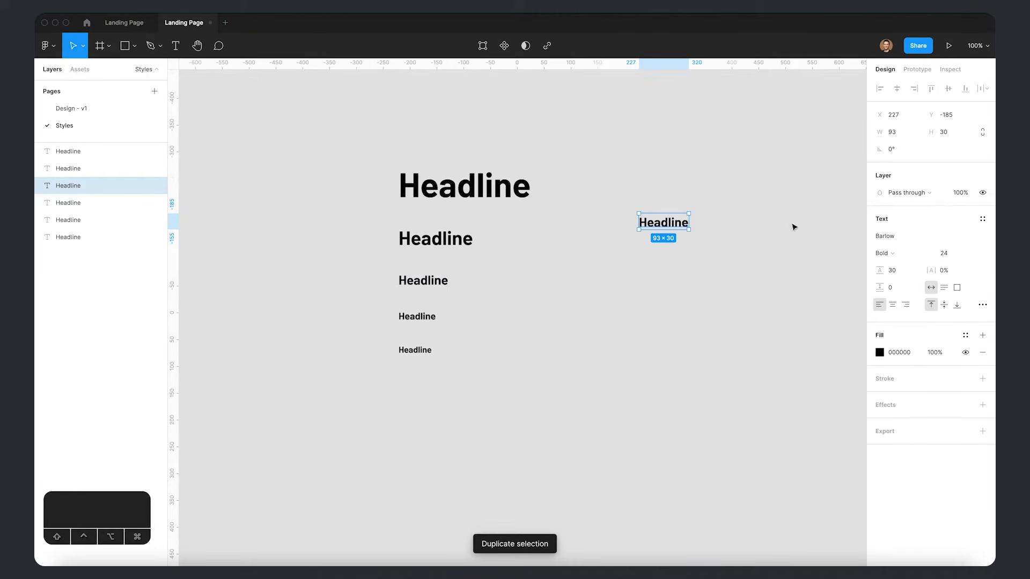
pyautogui.click(905, 275)
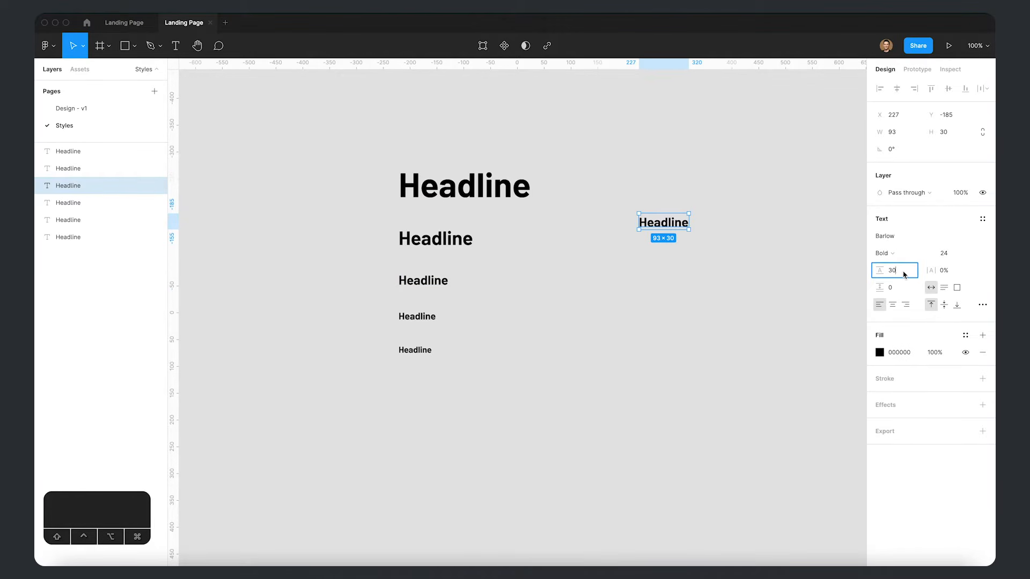
pyautogui.press('Escape')
pyautogui.click(890, 252)
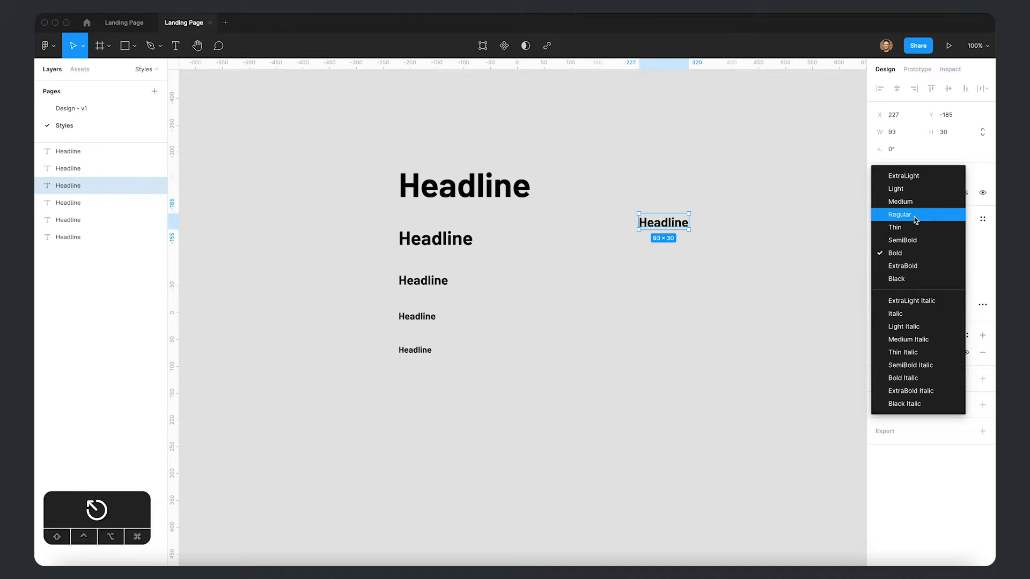
pyautogui.click(915, 220)
pyautogui.click(983, 220)
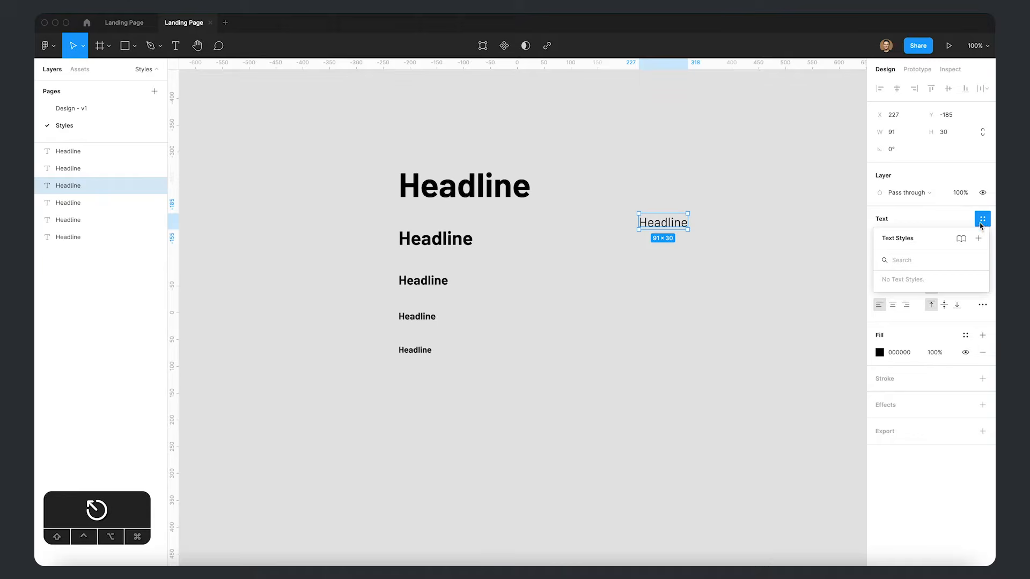
# - Replace the regular-weight copy's text with "Lead P"
pyautogui.doubleClick(640, 223)
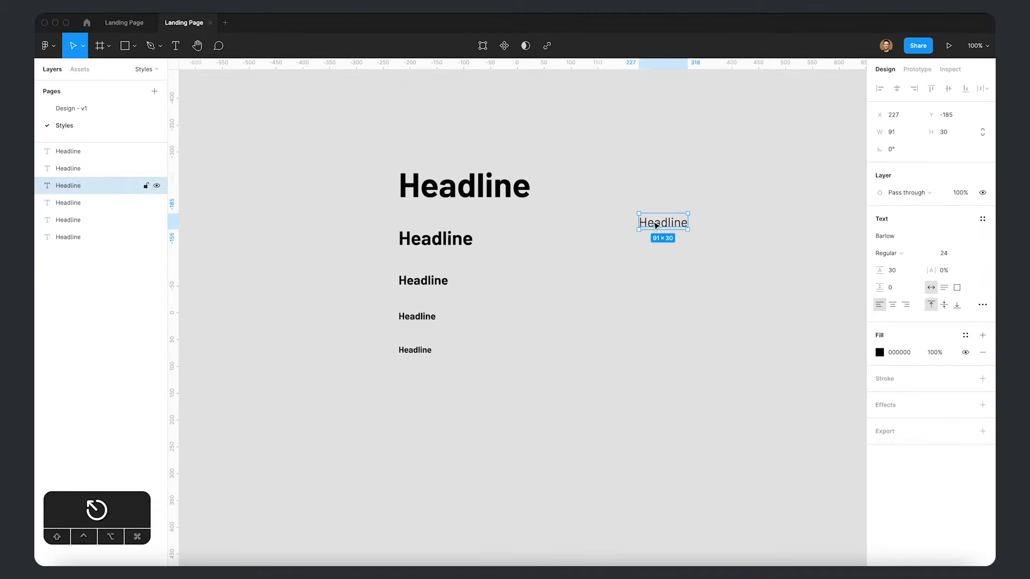
pyautogui.write('Lead P')
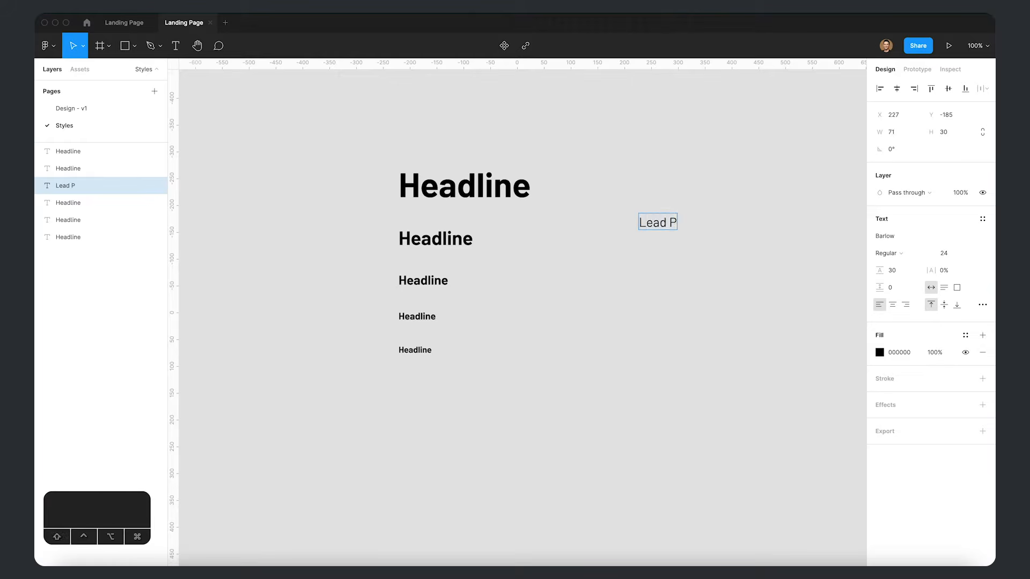
pyautogui.press('Escape')
# - Duplicate the Lead P text just below itself and set the copy's font size to 18
pyautogui.hotkey('ctrl', 'd')
pyautogui.moveTo(659, 228); pyautogui.dragTo(660, 259)
pyautogui.click(960, 259)
pyautogui.press('Return')
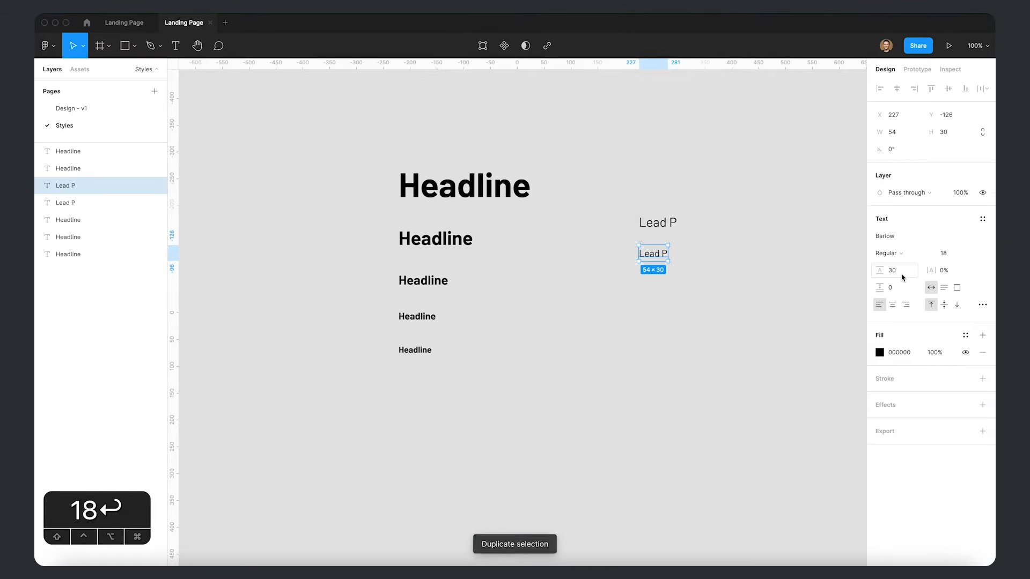
# - Change the lower Lead P copy's text to "Paragraph" and set its line height to 25
pyautogui.press('Return')
pyautogui.write('Paragraph')
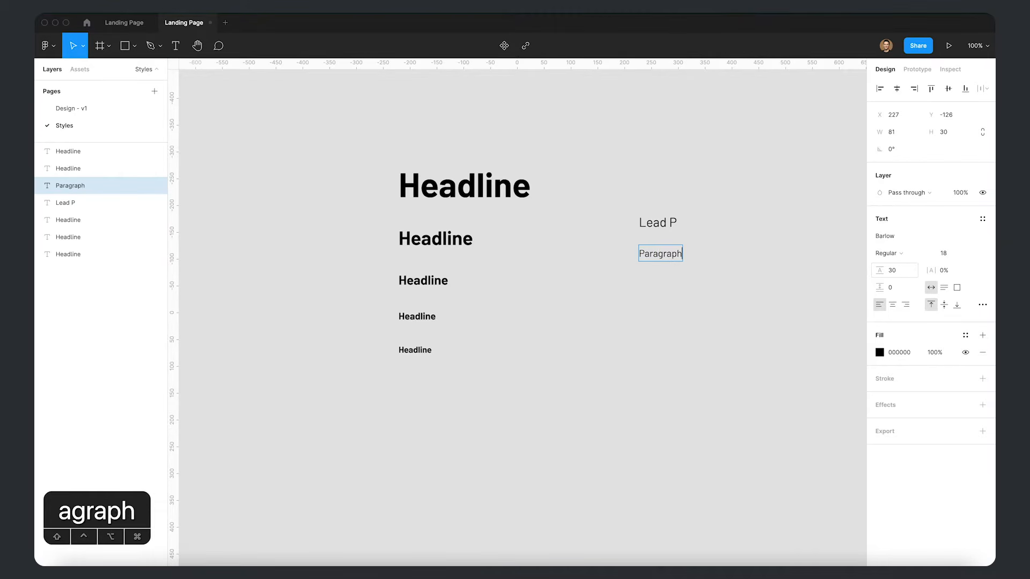
pyautogui.press('Escape')
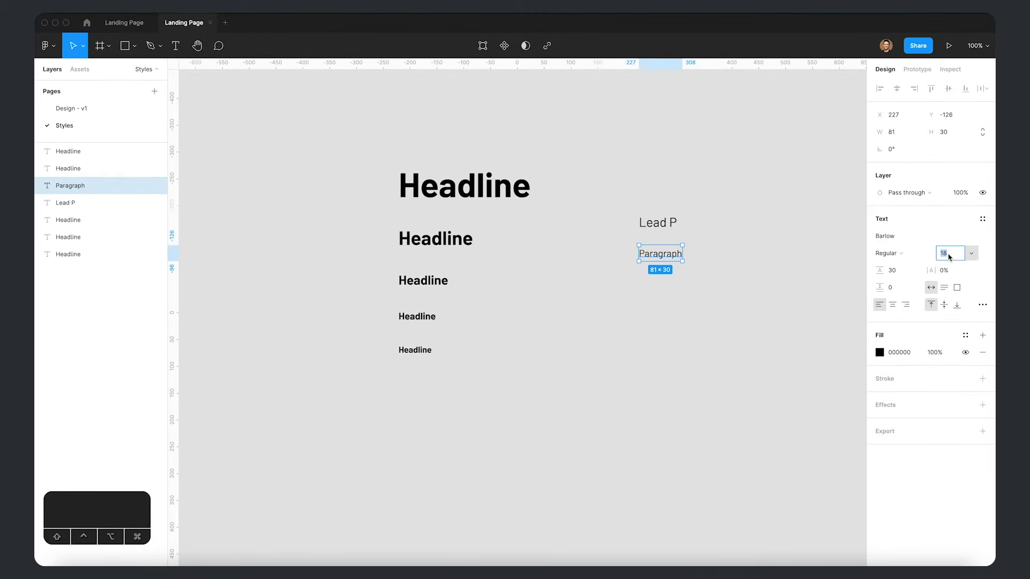
pyautogui.press('Return')
pyautogui.click(894, 270)
pyautogui.write('25')
pyautogui.press('Return')
pyautogui.click(673, 224)
pyautogui.click(669, 254)
pyautogui.click(619, 304)
pyautogui.click(440, 284)
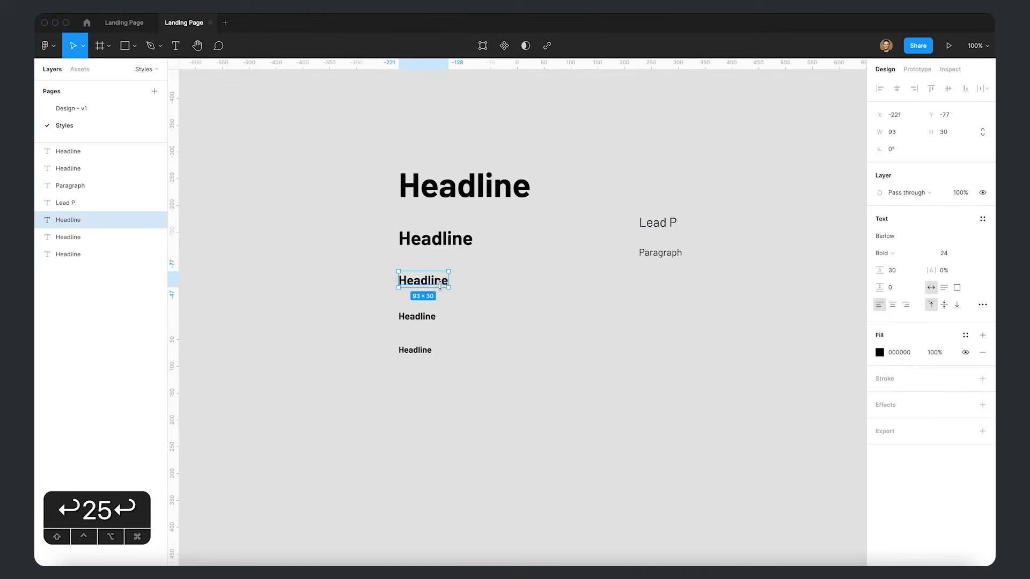
pyautogui.moveTo(440, 284); pyautogui.dragTo(674, 300)
pyautogui.doubleClick(666, 294)
pyautogui.write('Button')
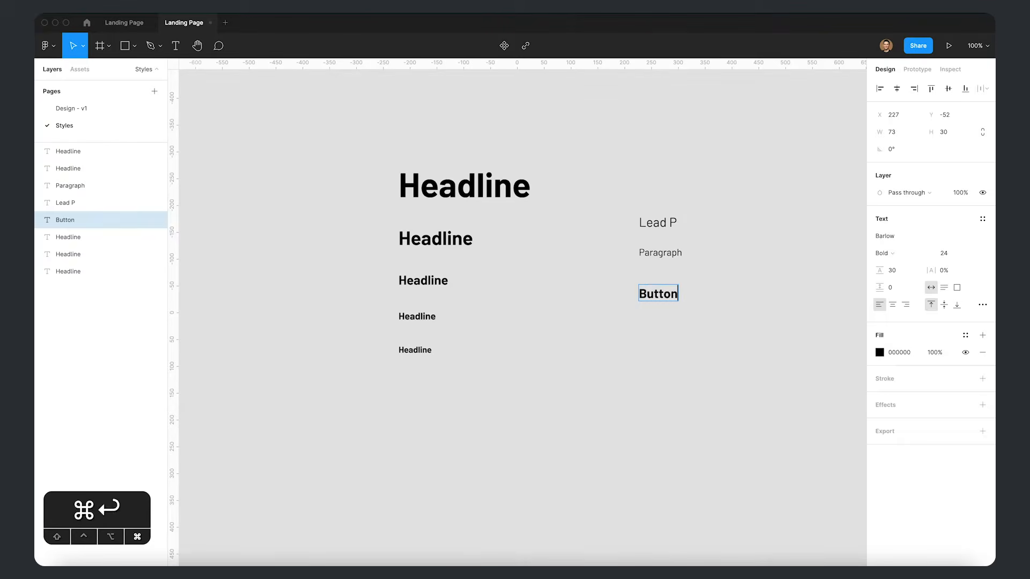
pyautogui.press('Escape')
pyautogui.press('BackSpace')
# - Duplicate the fourth headline, place the copy below the Paragraph text and change its wording to "Button"
pyautogui.click(418, 316)
pyautogui.press('super+d')
pyautogui.moveTo(422, 311); pyautogui.dragTo(669, 310)
pyautogui.doubleClick(668, 316)
pyautogui.write('Button')
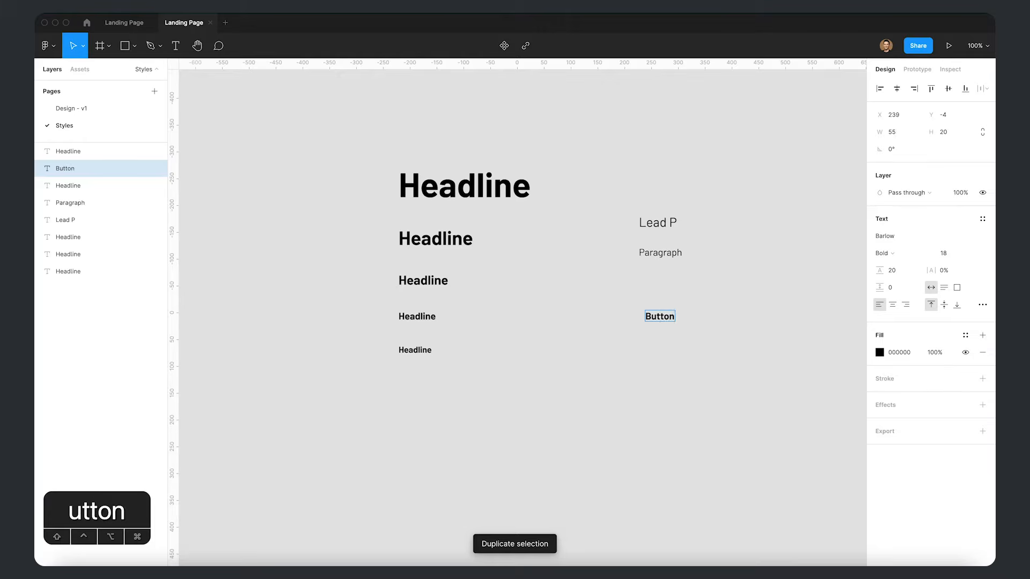
pyautogui.press('Escape')
# - Append the numbers to the fourth and third headlines so they read "Headline 4" and "Headline 3"
pyautogui.doubleClick(424, 318)
pyautogui.press('Right')
pyautogui.write('4')
pyautogui.press('Return')
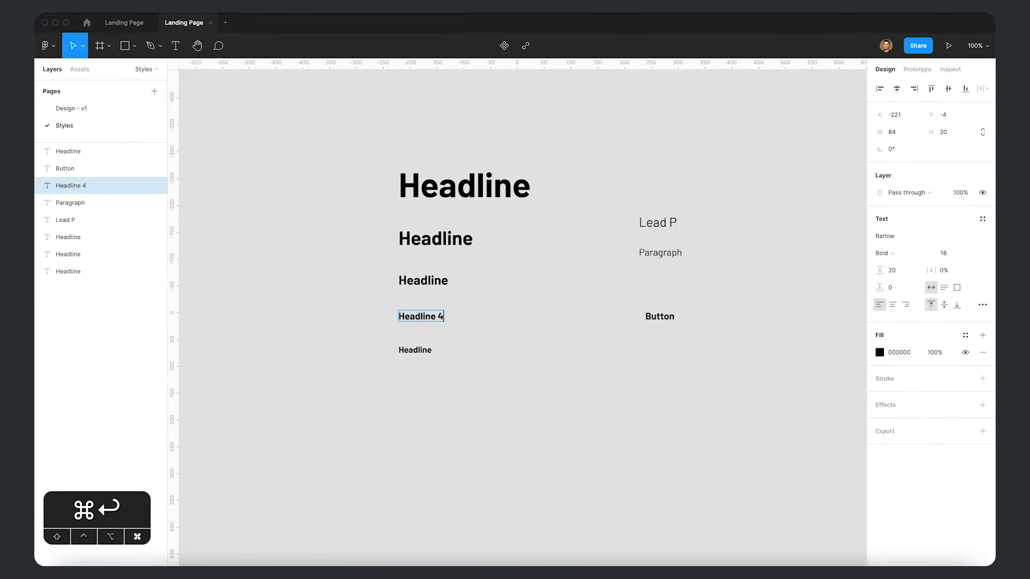
pyautogui.doubleClick(435, 288)
pyautogui.press('super+z')
pyautogui.press('Right')
pyautogui.write('3')
pyautogui.press('Escape')
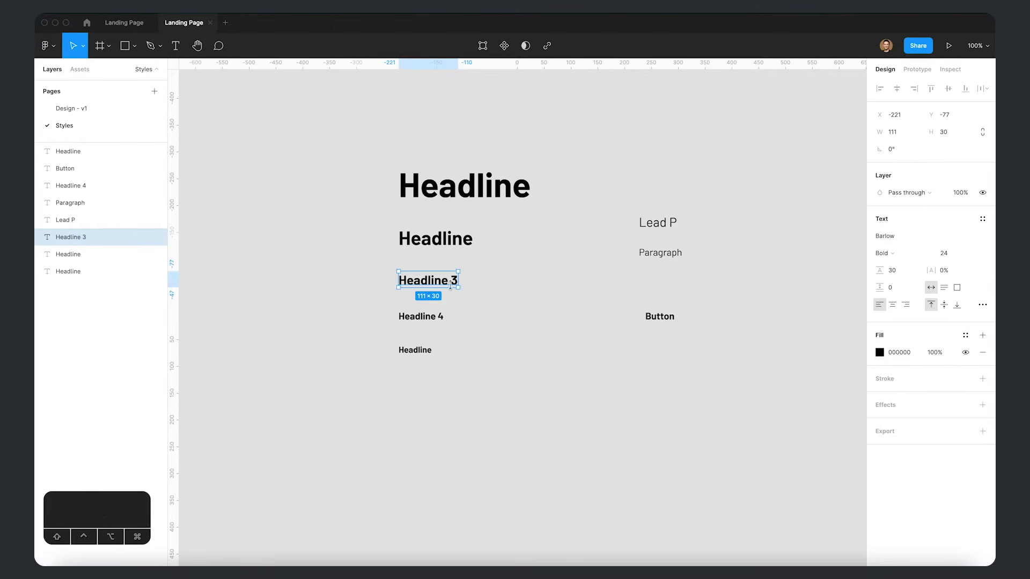
# - Append the numbers to the second and fifth headlines so they read "Headline 2" and "Headline 5"
pyautogui.doubleClick(462, 238)
pyautogui.press('Right')
pyautogui.write('2')
pyautogui.press('super+Return')
pyautogui.click(513, 197)
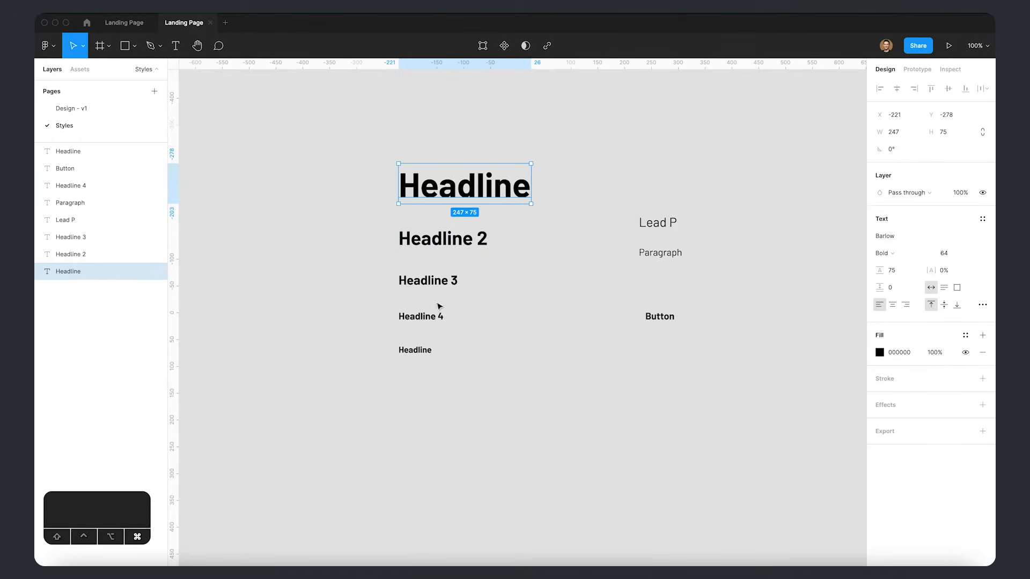
pyautogui.click(424, 349)
pyautogui.doubleClick(424, 349)
pyautogui.press('Right')
pyautogui.write('5')
pyautogui.press('Return')
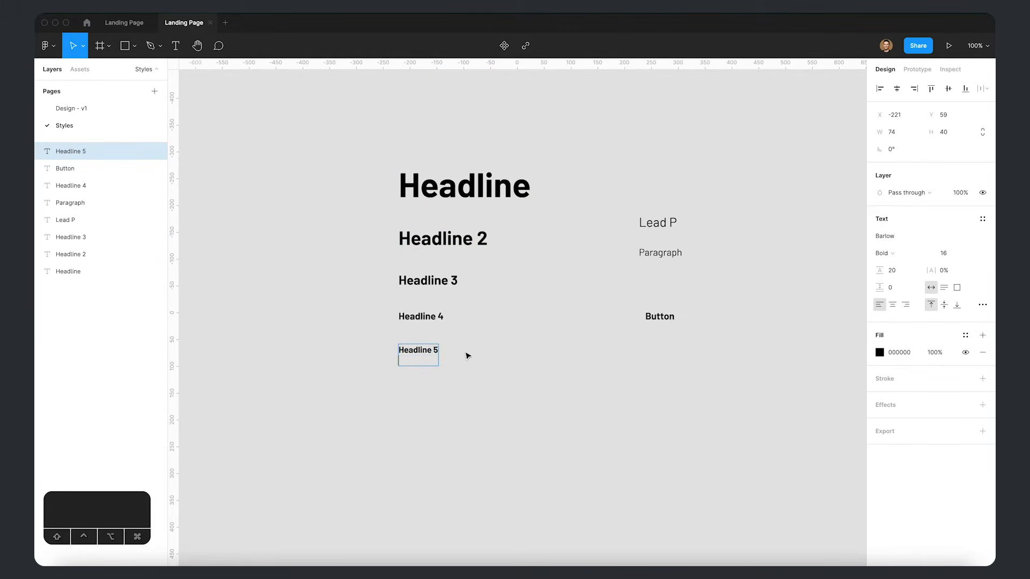
pyautogui.press('super+Return')
# - Set the letter case of all five headlines to uppercase
pyautogui.moveTo(337, 150); pyautogui.dragTo(445, 403)
pyautogui.click(982, 348)
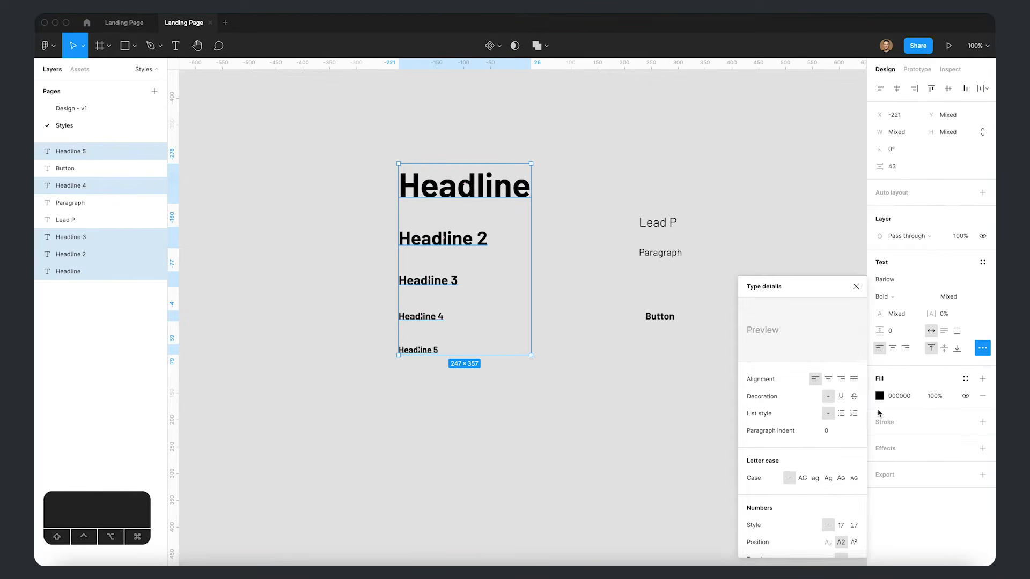
pyautogui.click(790, 476)
pyautogui.click(649, 423)
# - Align the Button text with the left edge of Lead P and Paragraph, and set its letter case to uppercase
pyautogui.click(664, 320)
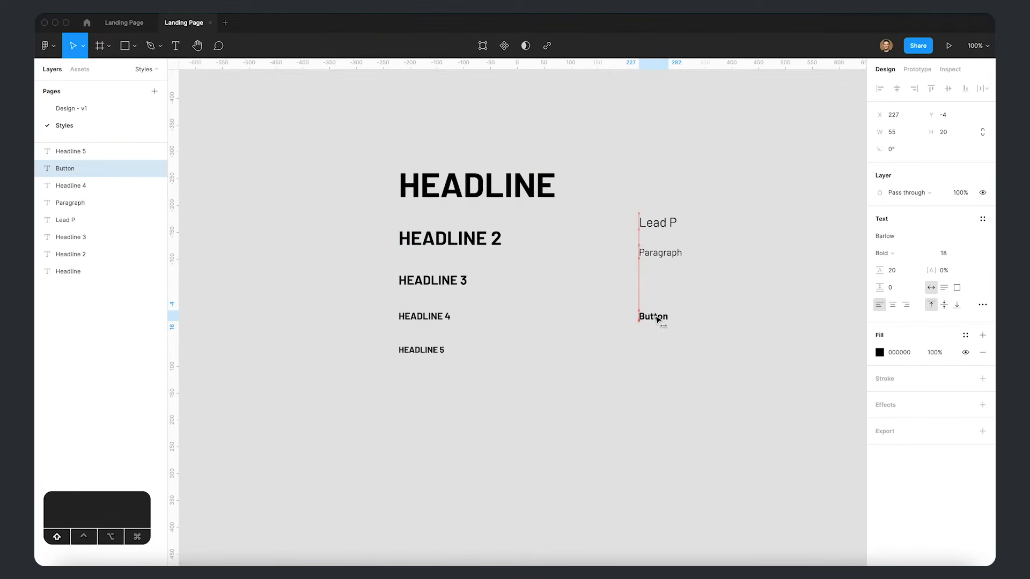
pyautogui.click(983, 304)
pyautogui.click(802, 478)
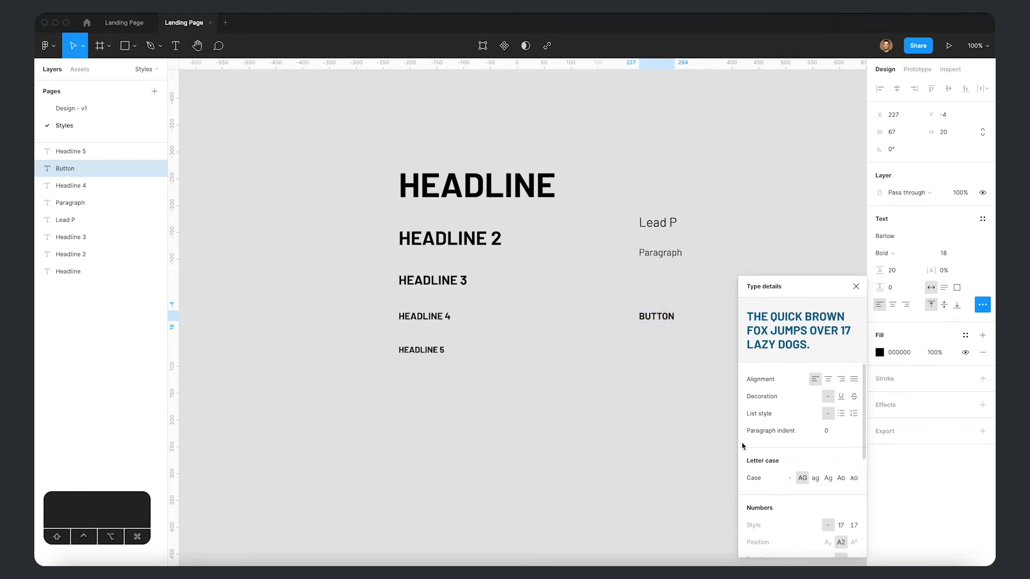
pyautogui.click(759, 281)
# - Create a text style named "h1 - 64 75" from the largest headline
pyautogui.moveTo(747, 286); pyautogui.dragTo(727, 301)
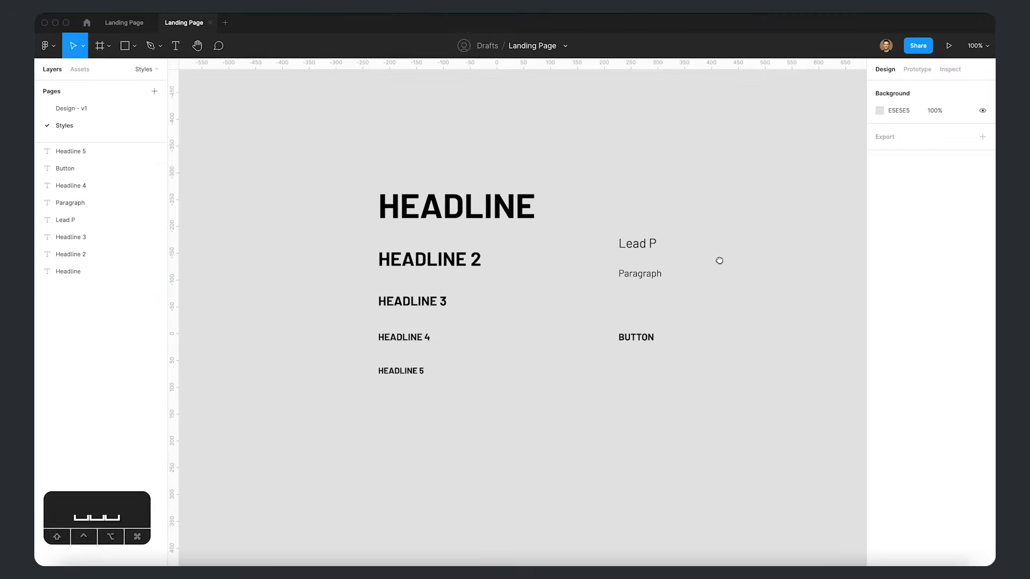
pyautogui.moveTo(725, 258); pyautogui.dragTo(718, 266)
pyautogui.moveTo(531, 358); pyautogui.dragTo(557, 350)
pyautogui.moveTo(382, 133); pyautogui.dragTo(468, 217)
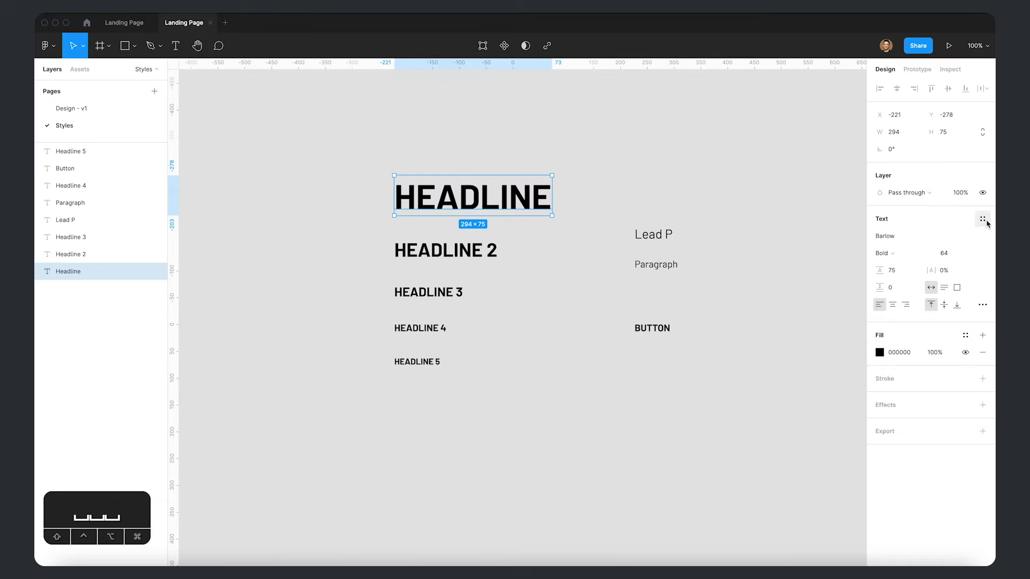
pyautogui.click(983, 218)
pyautogui.click(979, 238)
pyautogui.write('h1 ')
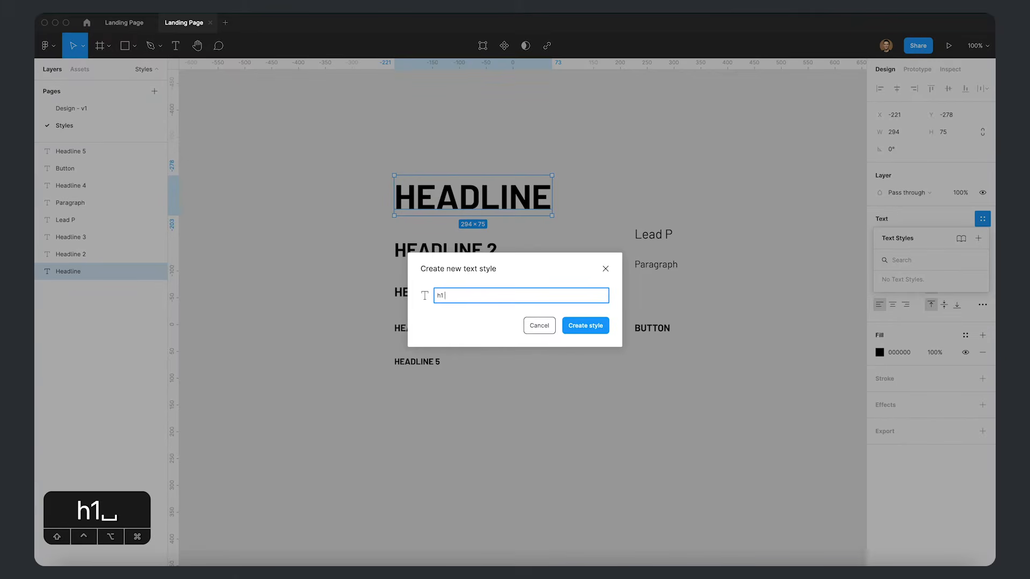
pyautogui.write('- 64 ')
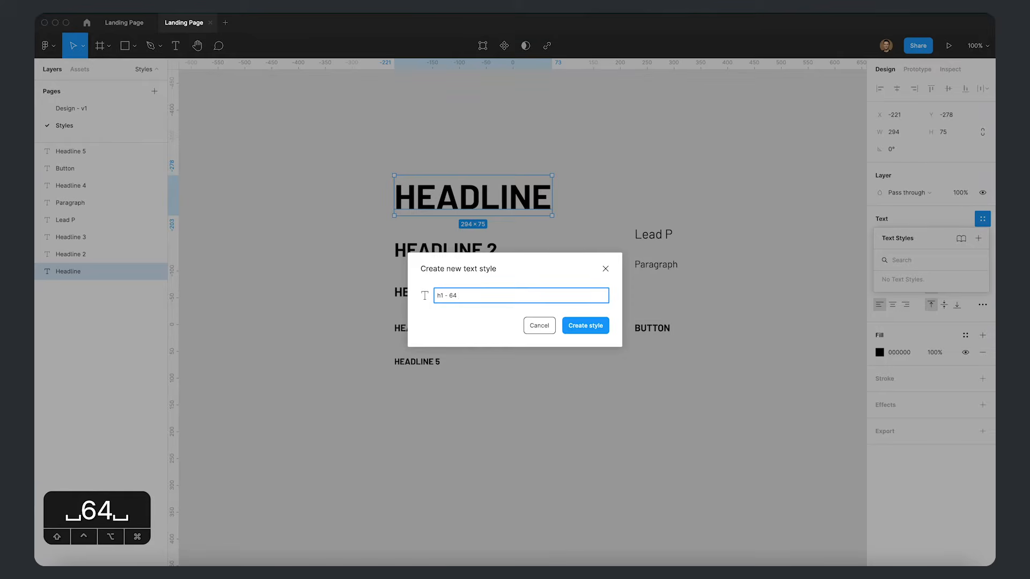
pyautogui.write('75')
pyautogui.press('Return')
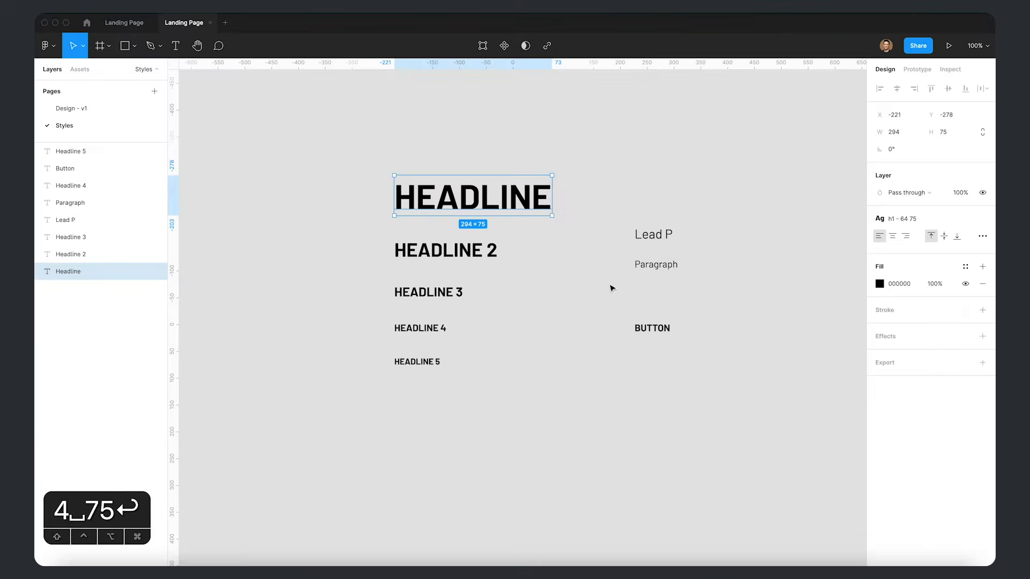
# - Create a text style named "h2 - 36 40" from Headline 2
pyautogui.click(485, 256)
pyautogui.click(983, 218)
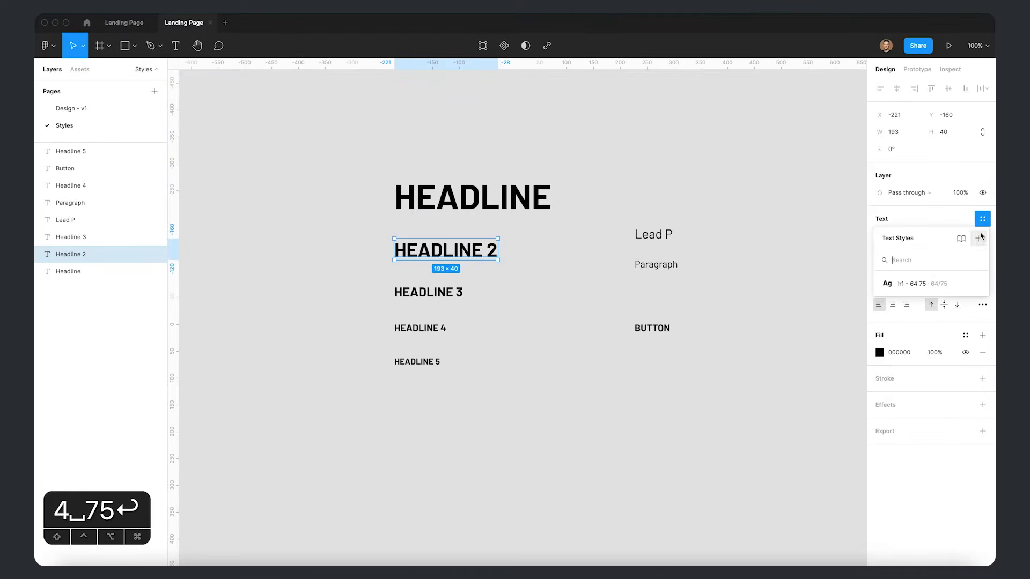
pyautogui.click(979, 239)
pyautogui.write('h2 ')
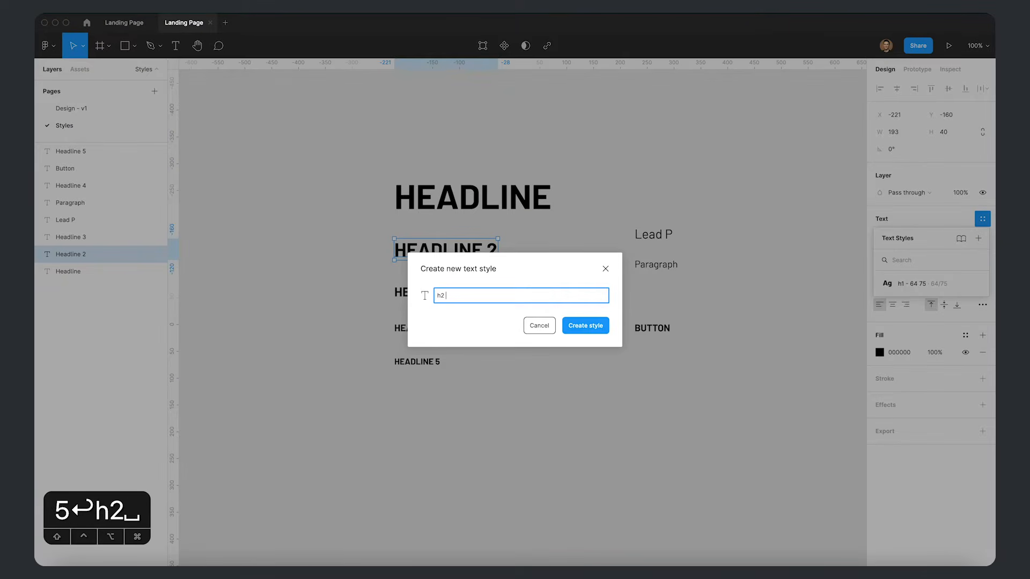
pyautogui.write('- 36')
pyautogui.press('BackSpace')
pyautogui.write('6 ')
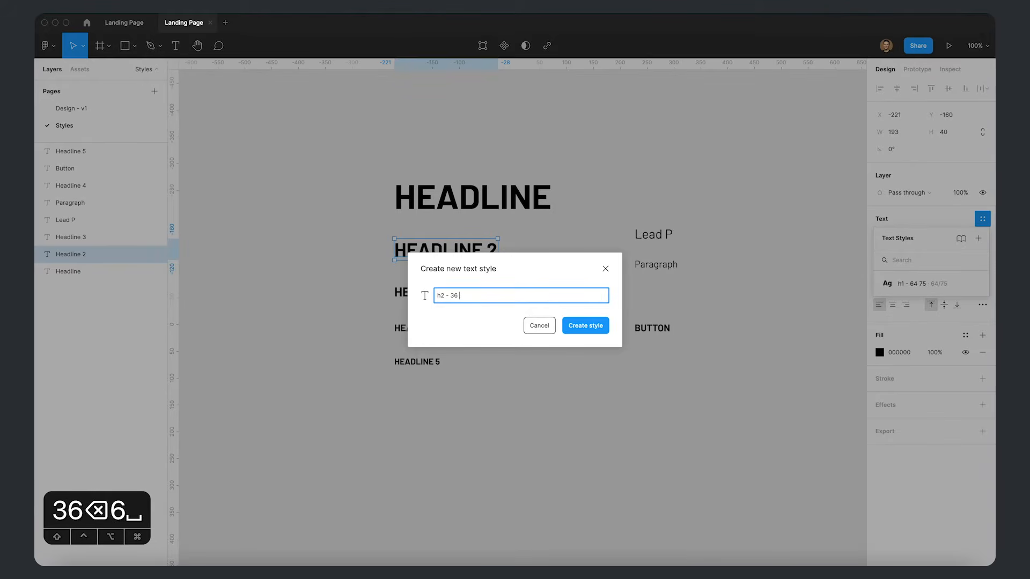
pyautogui.write('40')
pyautogui.press('Return')
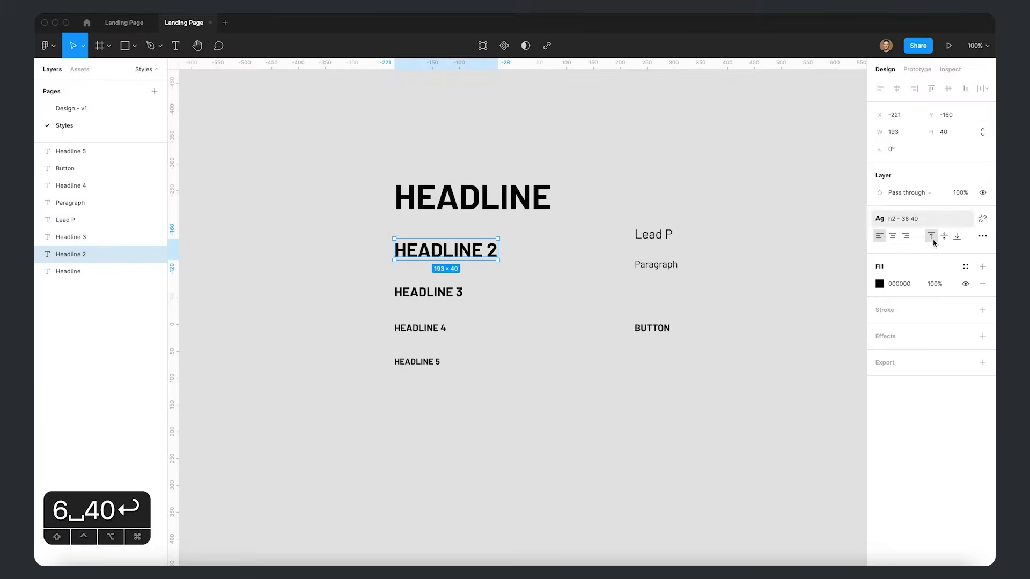
# - Create a text style named "h3 - 24 30" from Headline 3
pyautogui.click(584, 384)
pyautogui.click(437, 294)
pyautogui.click(983, 219)
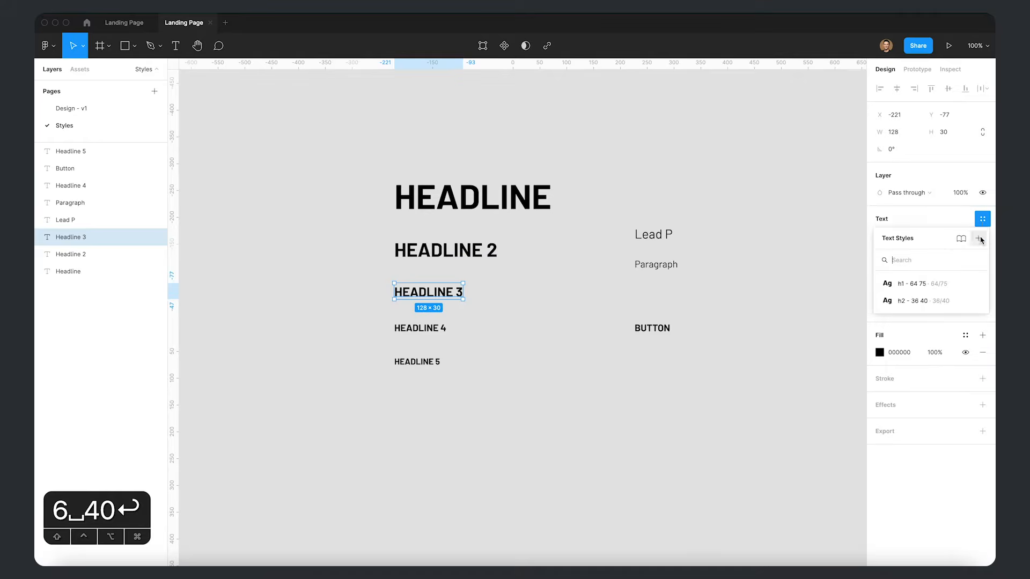
pyautogui.click(978, 238)
pyautogui.write('h3 - ')
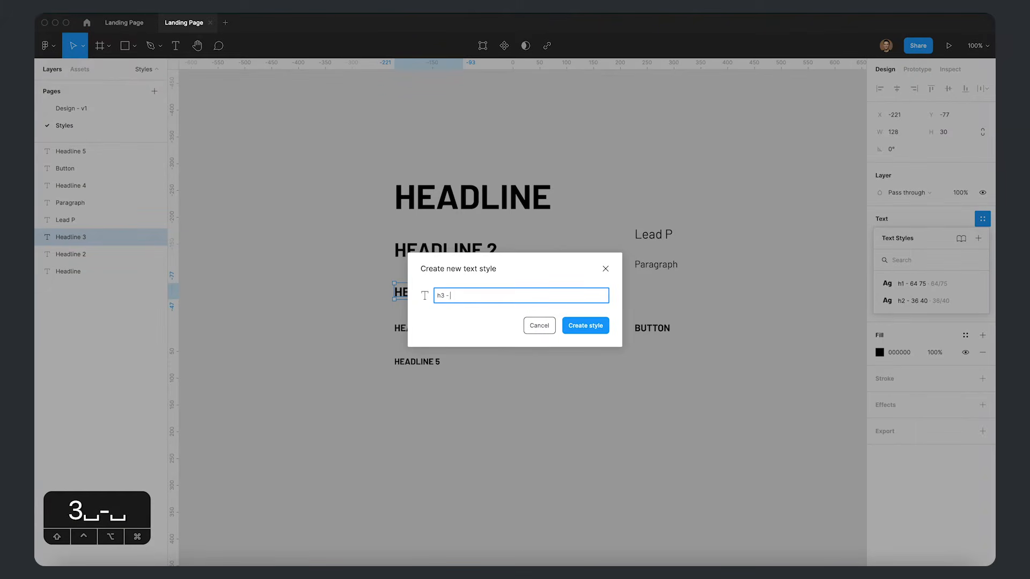
pyautogui.write('24 30')
pyautogui.press('Return')
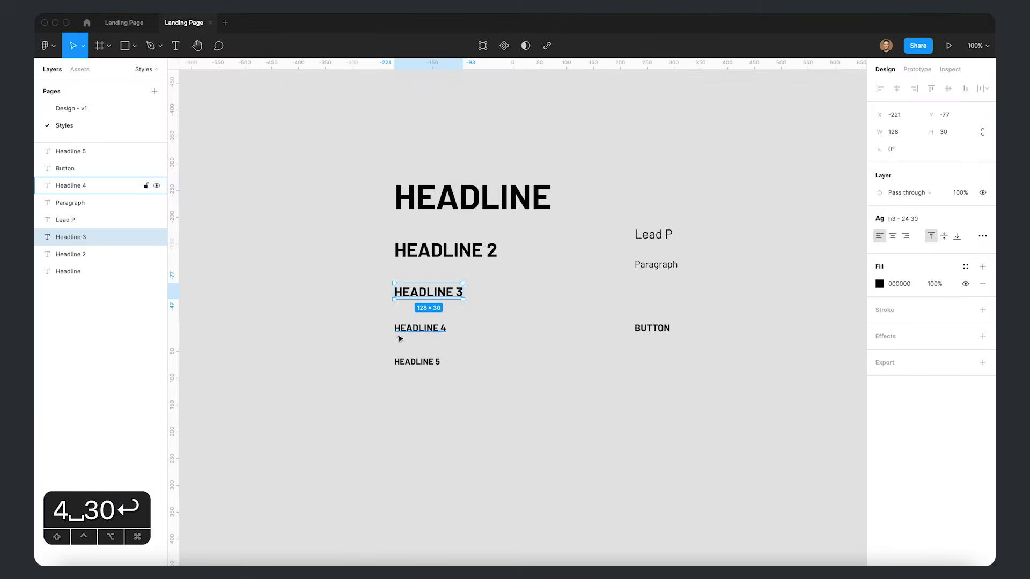
# - Create a text style named "h4 - 18 20" from Headline 4
pyautogui.click(404, 333)
pyautogui.click(982, 219)
pyautogui.click(978, 239)
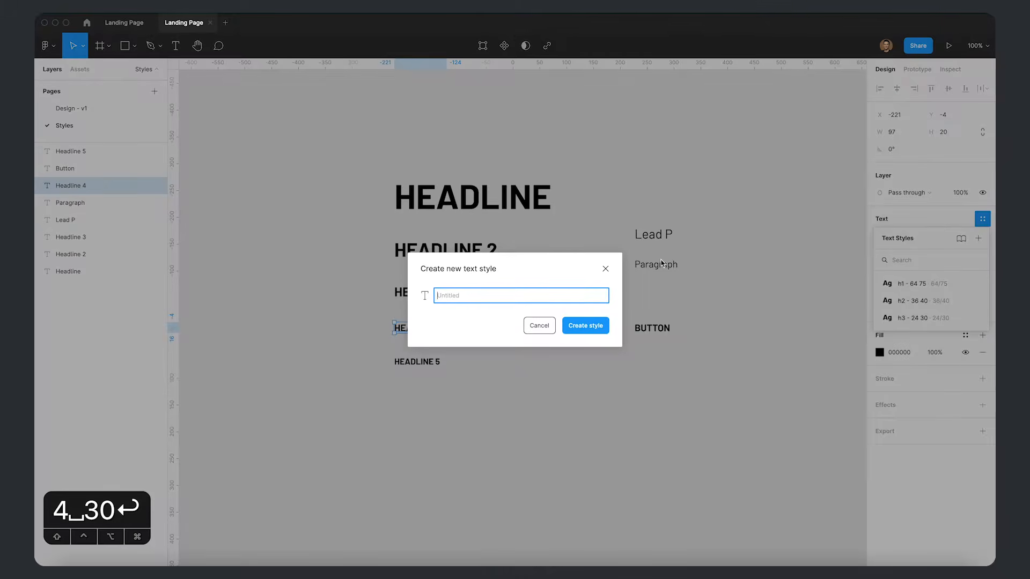
pyautogui.write('h4 - ')
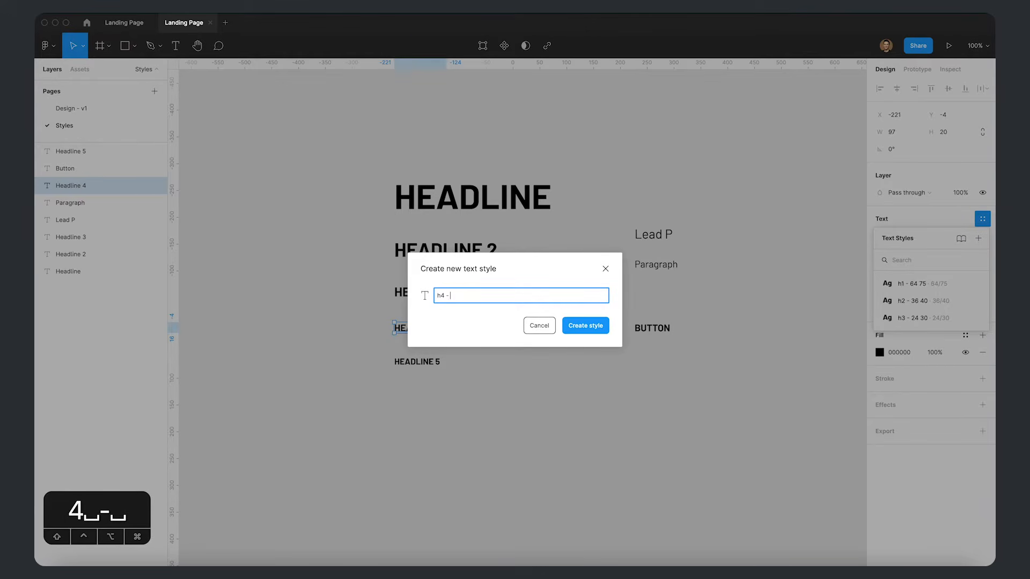
pyautogui.write('18 20')
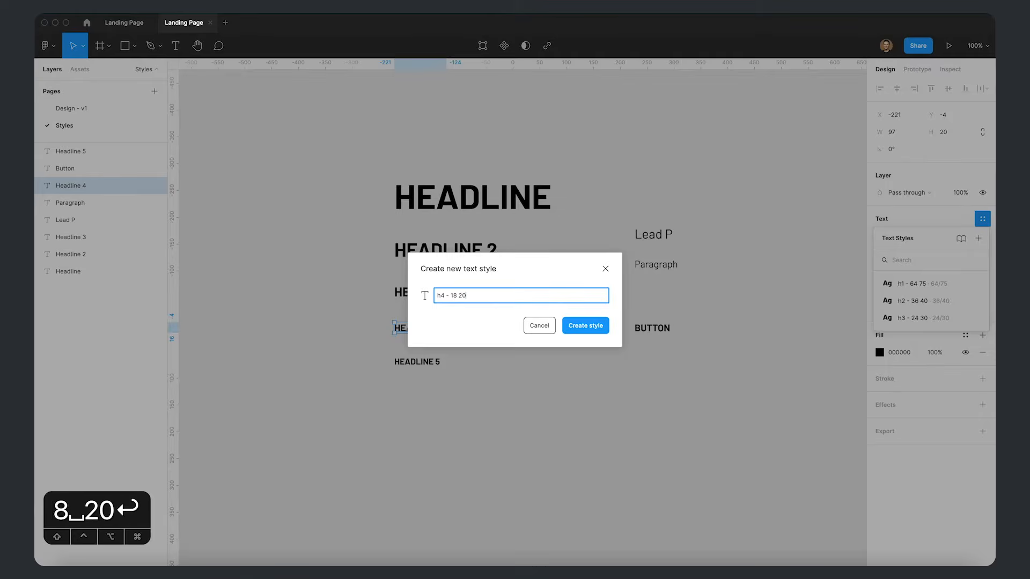
pyautogui.press('Return')
# - Create a text style named "h5 - 16 20" from Headline 5
pyautogui.click(421, 362)
pyautogui.click(983, 219)
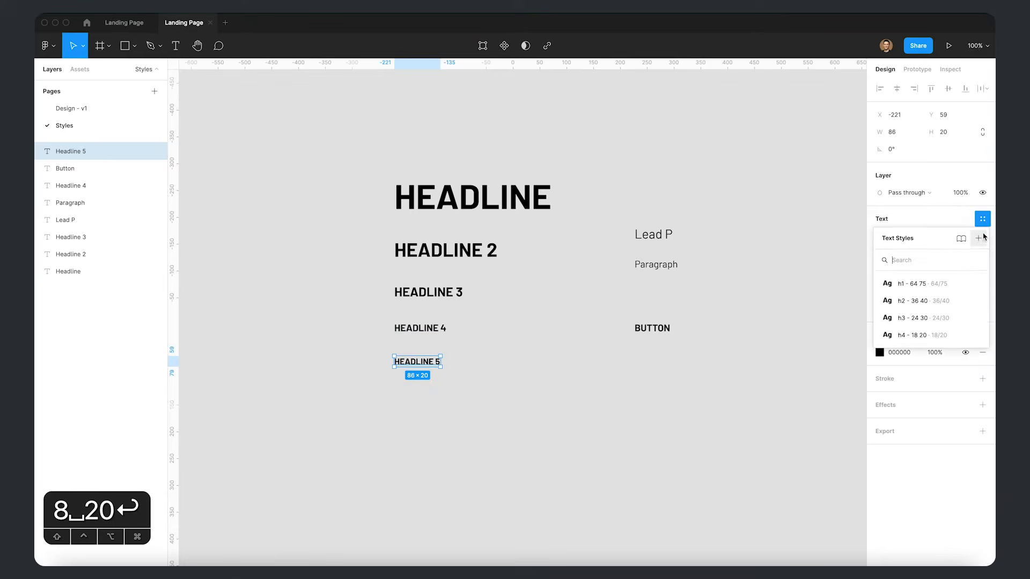
pyautogui.click(984, 239)
pyautogui.write('h5')
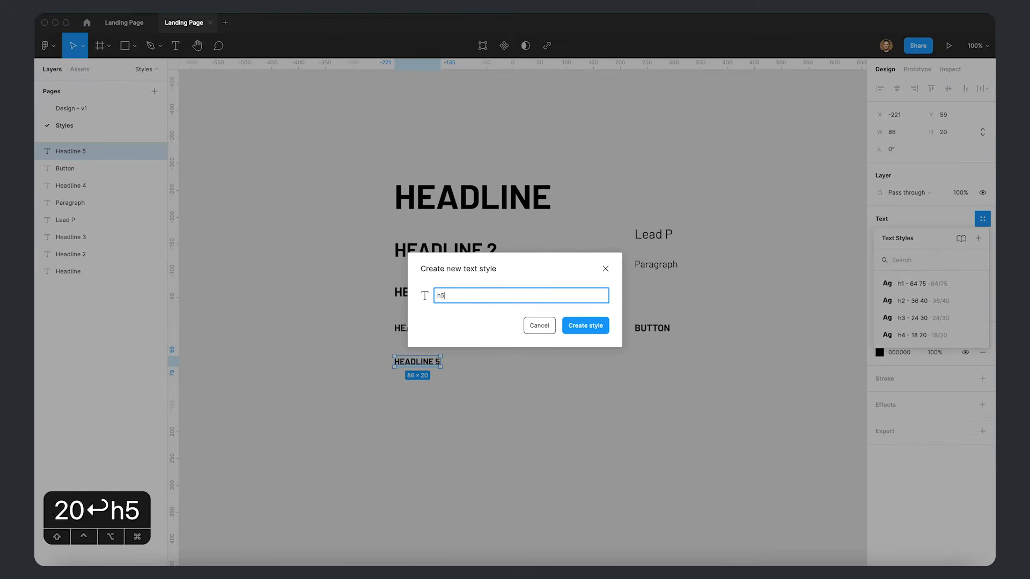
pyautogui.write(' - 16 20')
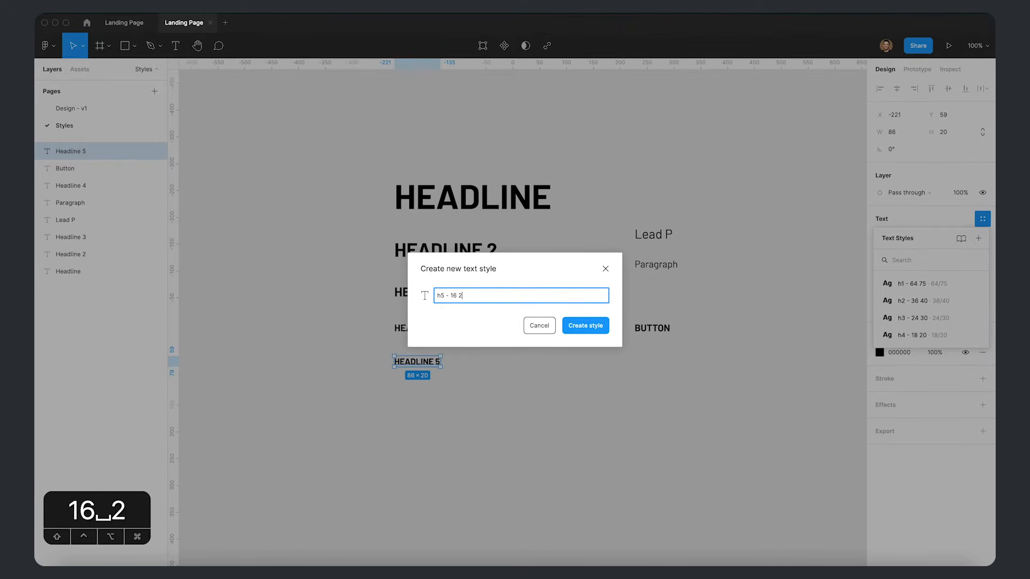
pyautogui.press('Return')
pyautogui.click(642, 417)
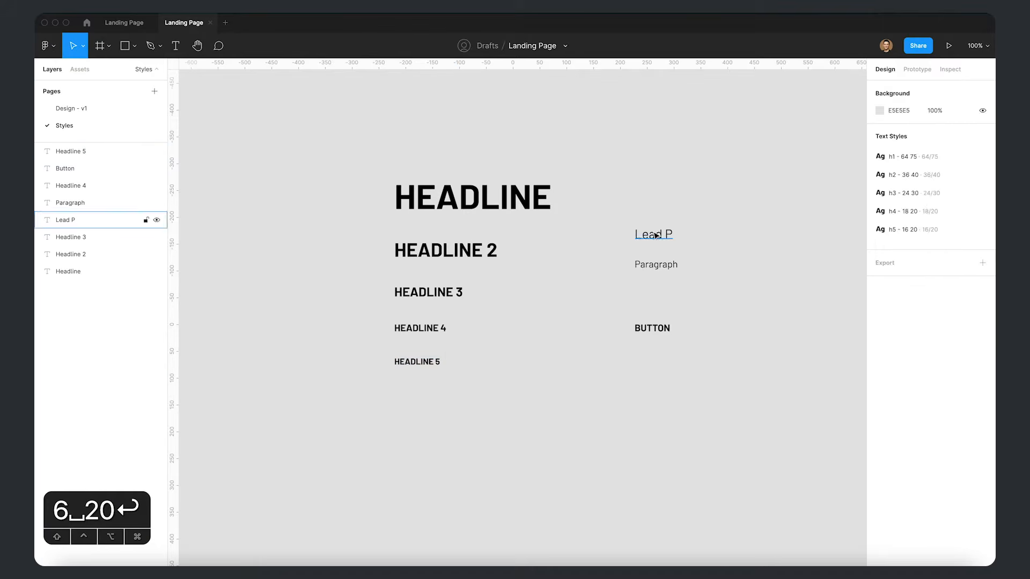
# - Create a text style named "Lead Paragraph - 24 30" from the Lead P sample
pyautogui.click(65, 220)
pyautogui.click(983, 219)
pyautogui.click(978, 238)
pyautogui.write('Lea')
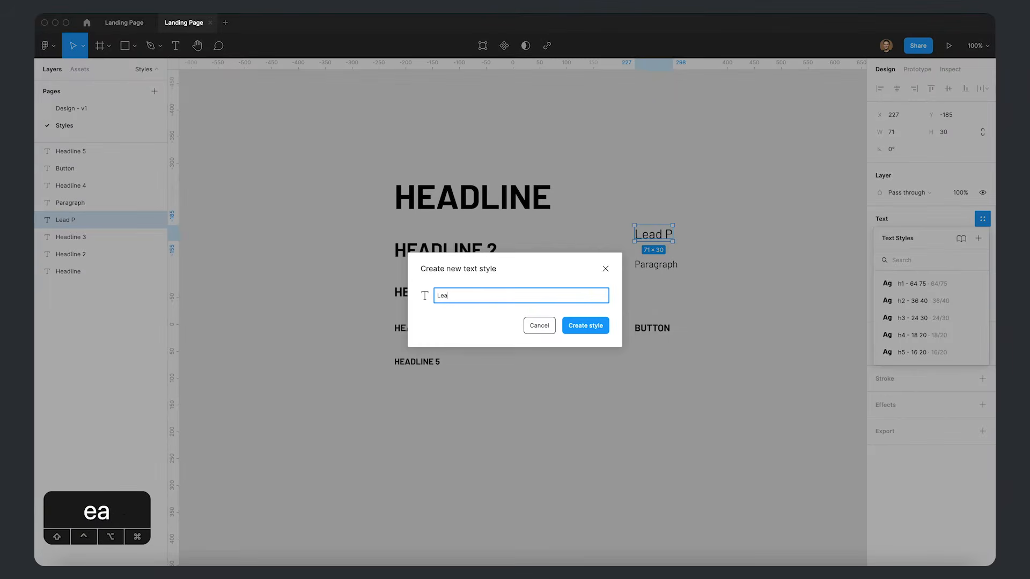
pyautogui.write('d Paragraph -')
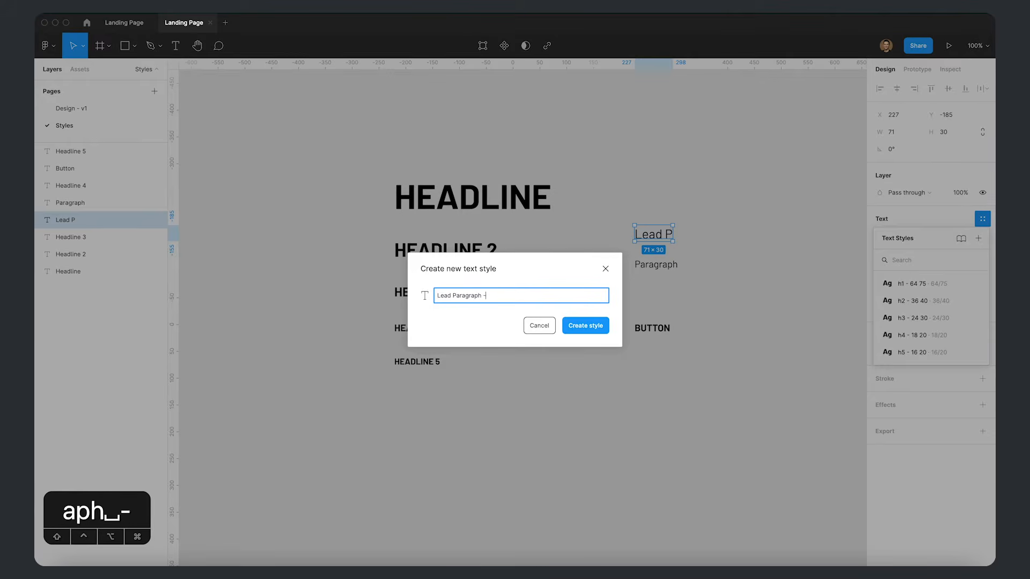
pyautogui.write(' 24 30')
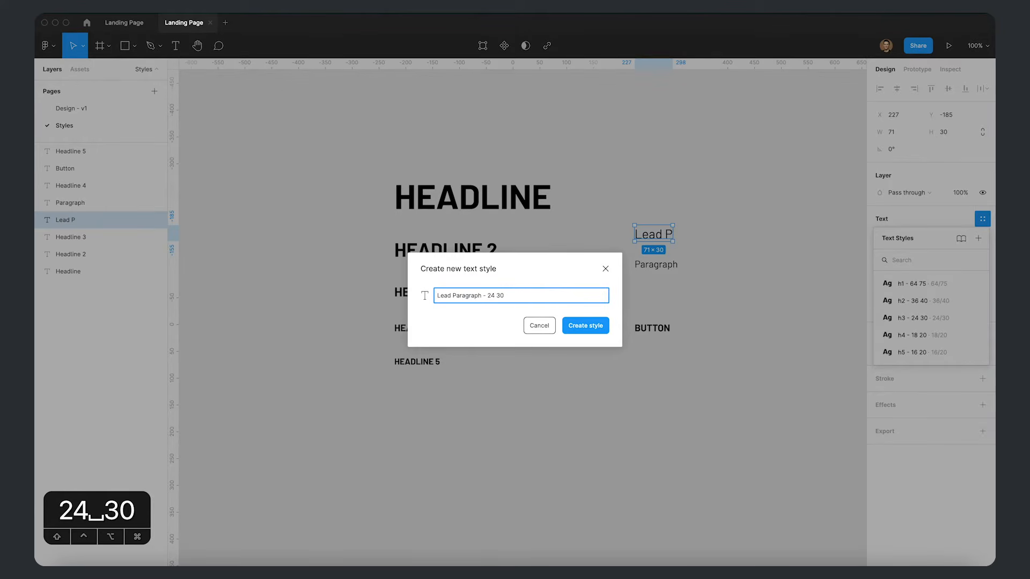
pyautogui.press('Return')
# - Create a text style named "p - 18 25" from the Paragraph sample
pyautogui.click(668, 264)
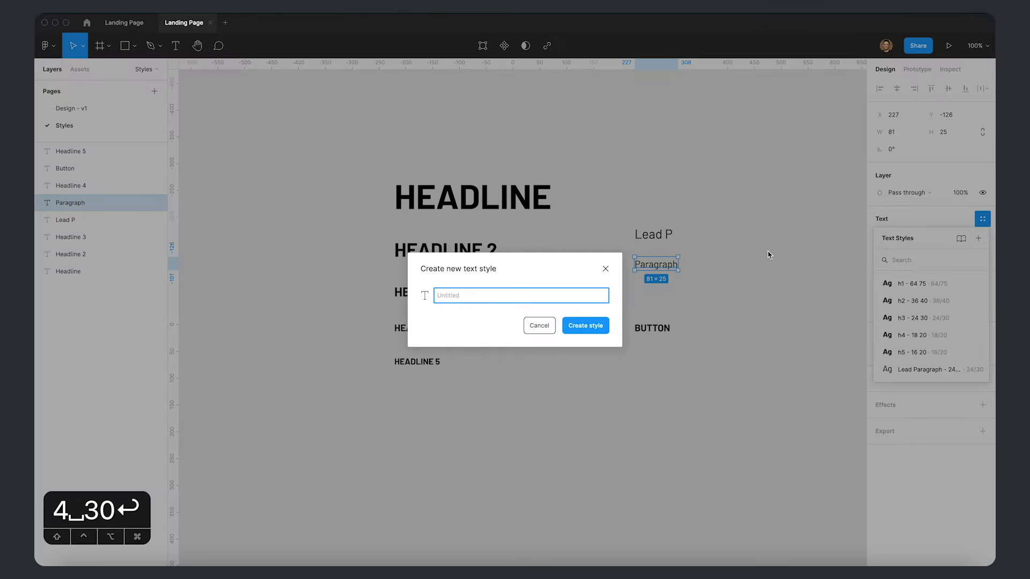
pyautogui.write('p - 18')
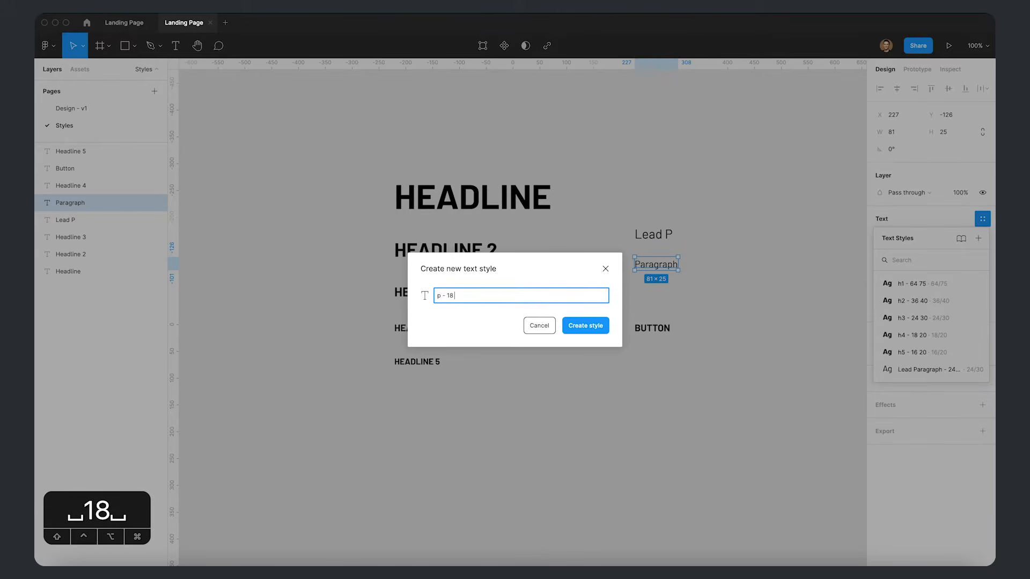
pyautogui.write(' 25')
pyautogui.press('Return')
pyautogui.click(628, 339)
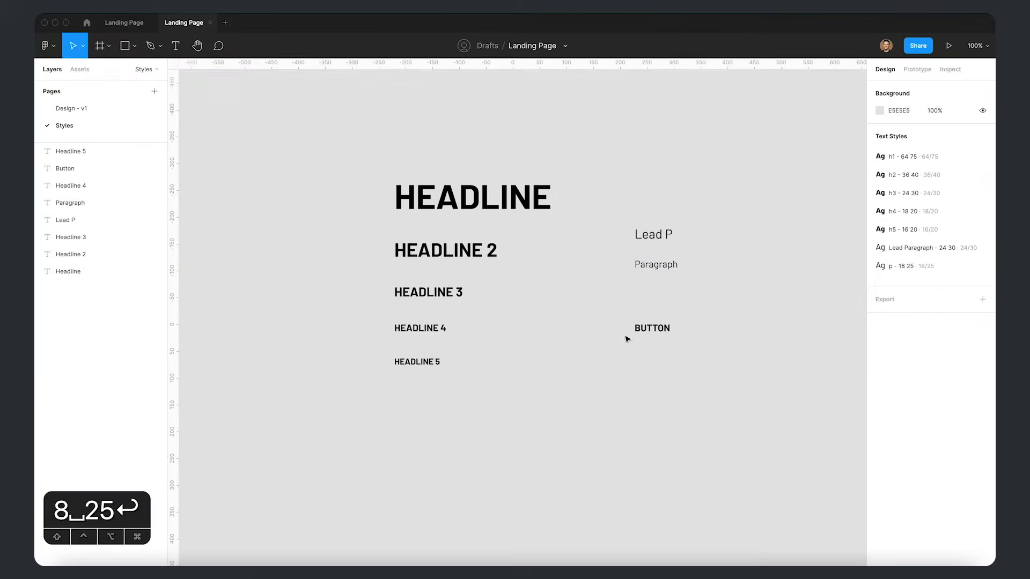
# - Create a text style named "Button - 18 20" from the Button sample
pyautogui.click(650, 328)
pyautogui.click(983, 219)
pyautogui.click(978, 238)
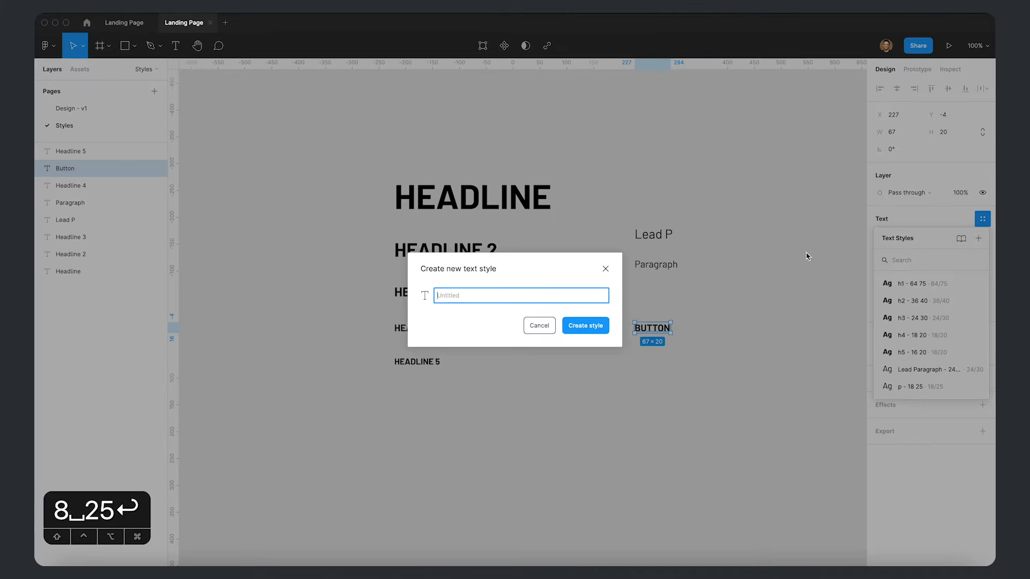
pyautogui.write('Button - ')
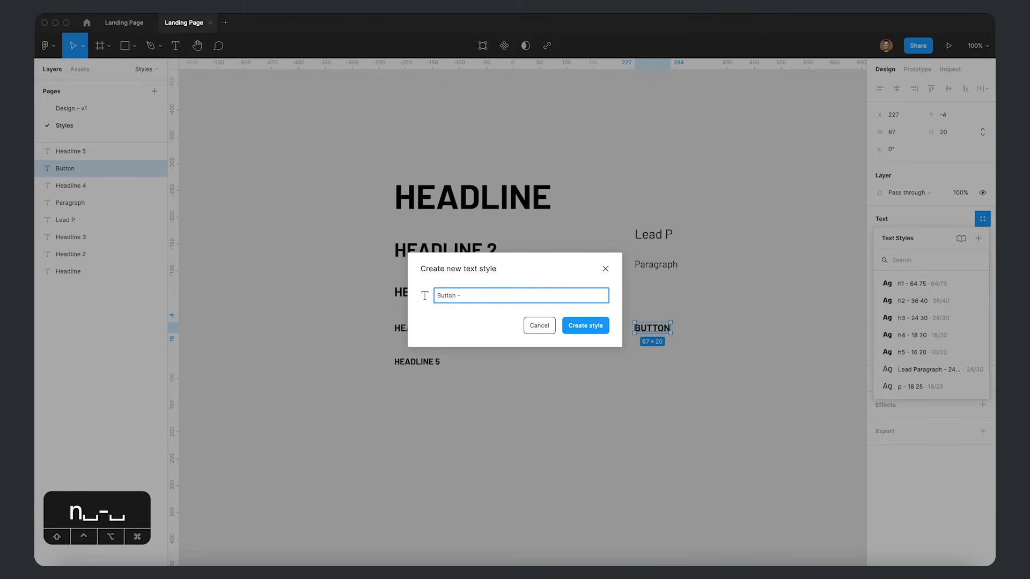
pyautogui.write('18 20')
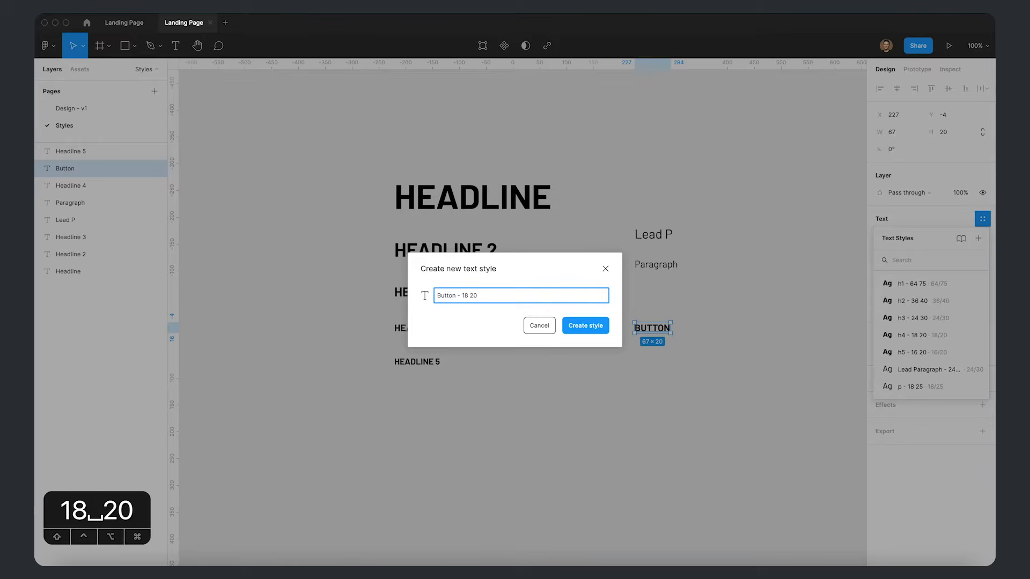
pyautogui.press('Return')
pyautogui.click(708, 371)
# - Move Button up close beneath Paragraph and raise the Lead P, Paragraph and Button column level with the largest headline
pyautogui.moveTo(628, 208); pyautogui.dragTo(655, 297)
pyautogui.moveTo(621, 170); pyautogui.dragTo(669, 301)
pyautogui.moveTo(655, 265); pyautogui.dragTo(655, 221)
# - Draw a 170 × 170 square below Headline 5, aligned with the left edge of the headlines
pyautogui.press('space')
pyautogui.moveTo(582, 329); pyautogui.dragTo(534, 287)
pyautogui.press('r')
pyautogui.moveTo(329, 345); pyautogui.dragTo(421, 437)
# - Duplicate the square repeatedly along the same line to make an evenly spaced row of six squares
pyautogui.moveTo(360, 383)
pyautogui.mouseDown()
pyautogui.moveTo(394, 400)
pyautogui.moveTo(365, 405)
pyautogui.moveTo(510, 408)
pyautogui.mouseUp()
pyautogui.press('super+d')
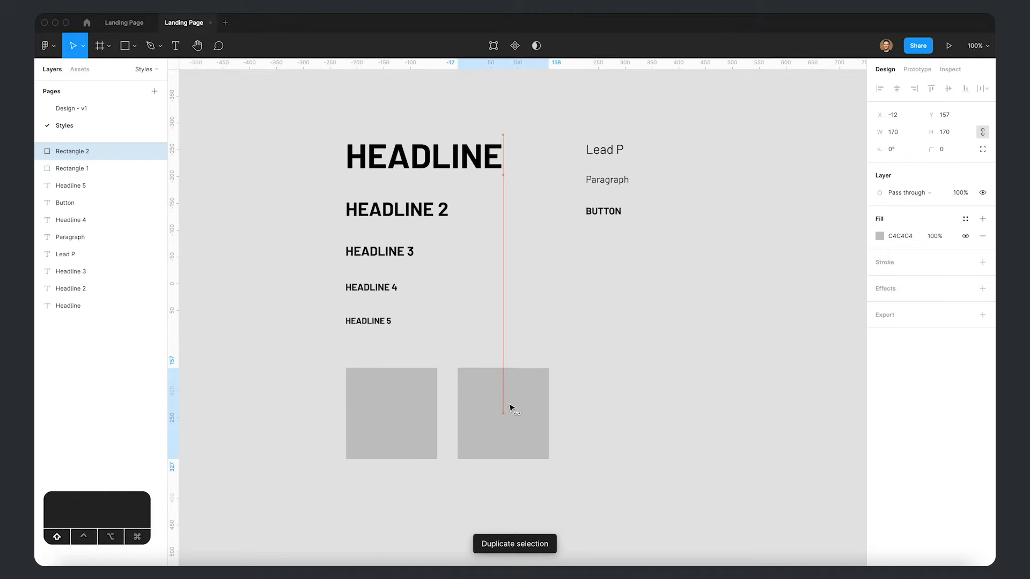
pyautogui.press('super+d')
pyautogui.press('super+d')
pyautogui.press('super+d')
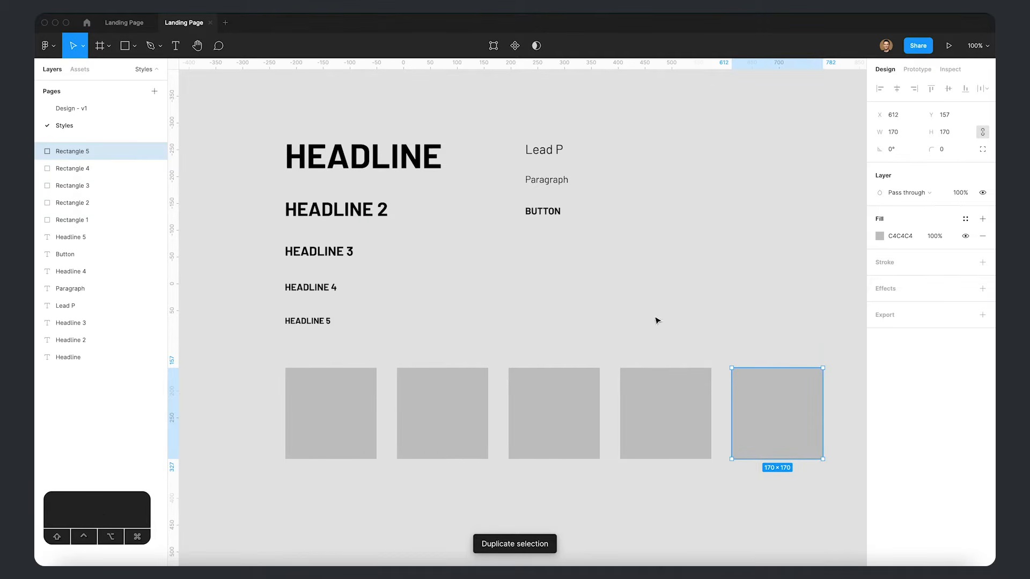
pyautogui.press('super+d')
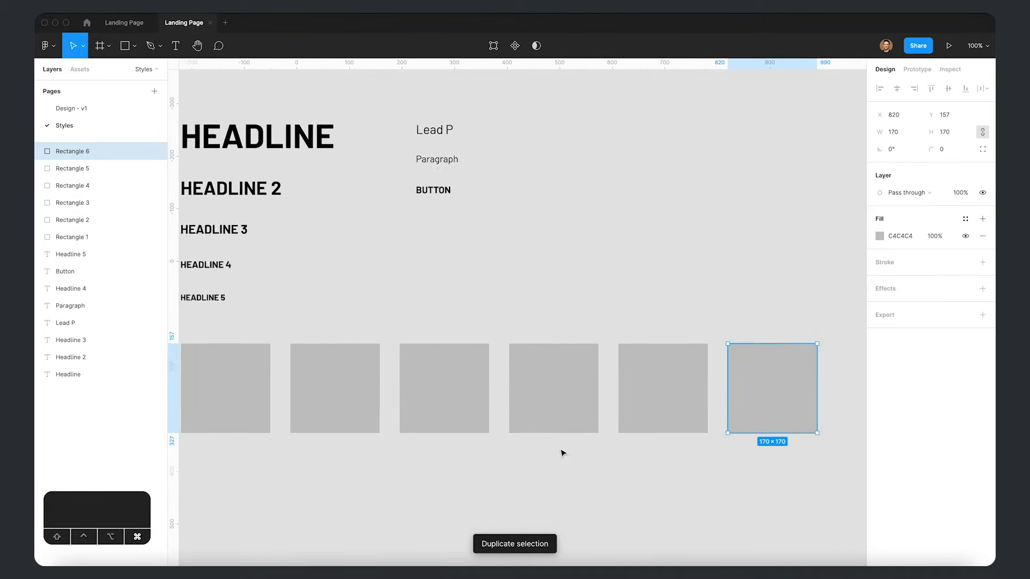
# - Set the fill of the first square in the row to E82E2C
pyautogui.scroll(-2, 562, 453)
pyautogui.moveTo(481, 439); pyautogui.dragTo(495, 421)
pyautogui.click(438, 467)
pyautogui.moveTo(360, 435); pyautogui.dragTo(359, 425)
pyautogui.click(272, 367)
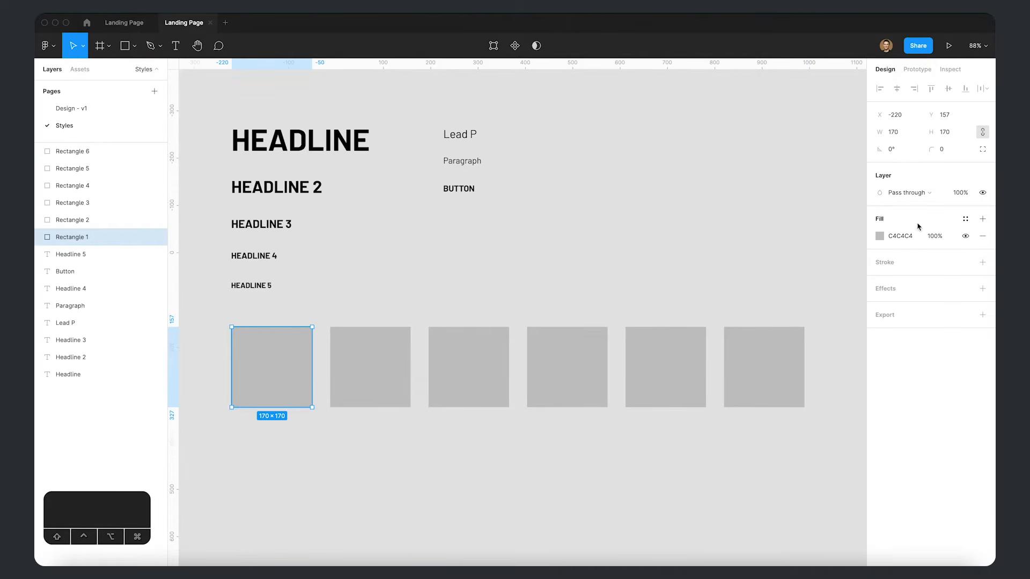
pyautogui.click(902, 236)
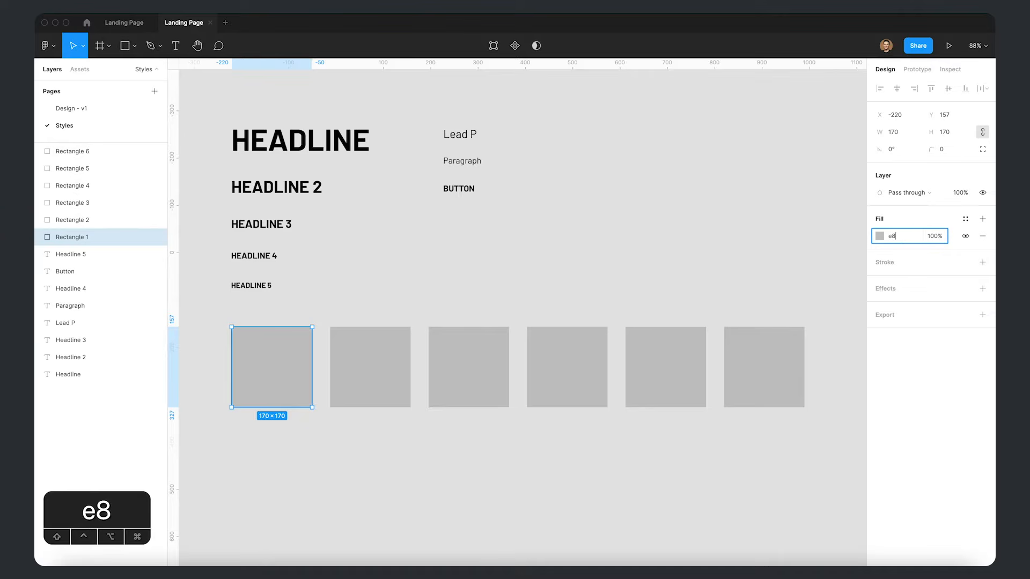
pyautogui.write('e82e')
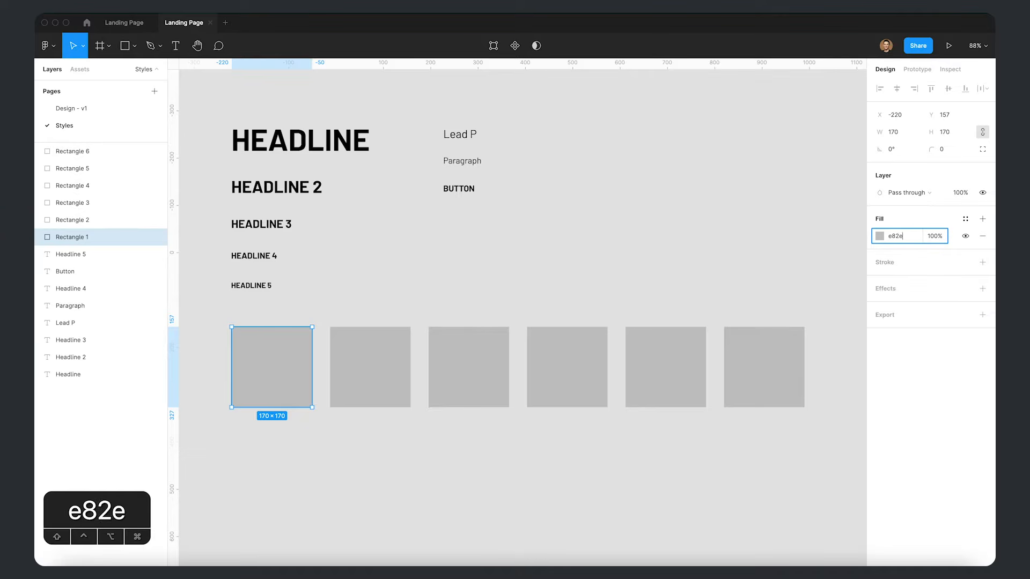
pyautogui.write('2c')
pyautogui.press('Return')
# - Set the fill of the second square to 191C1F
pyautogui.click(373, 359)
pyautogui.click(912, 238)
pyautogui.write('191c1f')
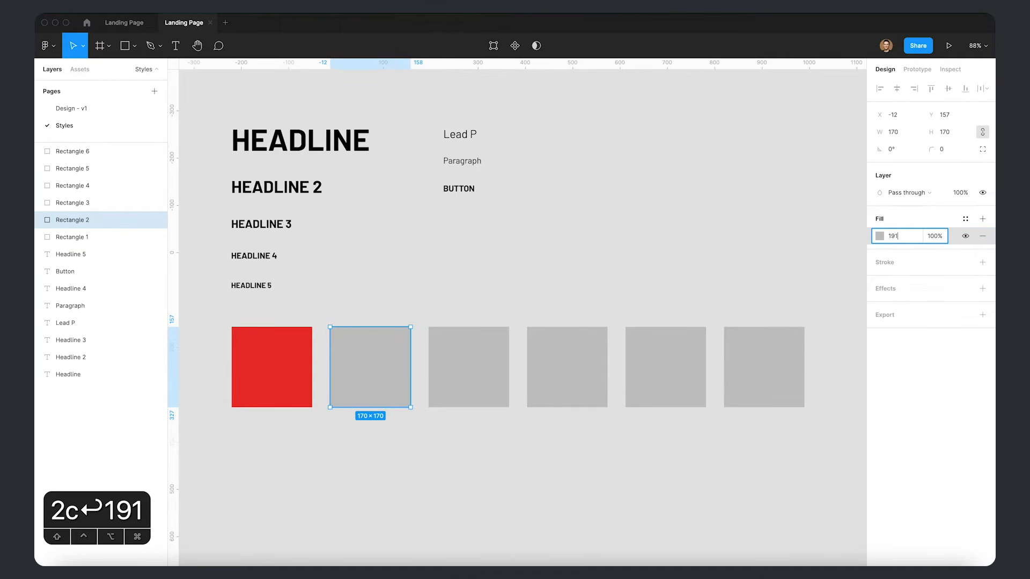
pyautogui.press('Return')
# - Set the fill of the third square to 1F2327
pyautogui.click(487, 359)
pyautogui.click(906, 237)
pyautogui.write('1f')
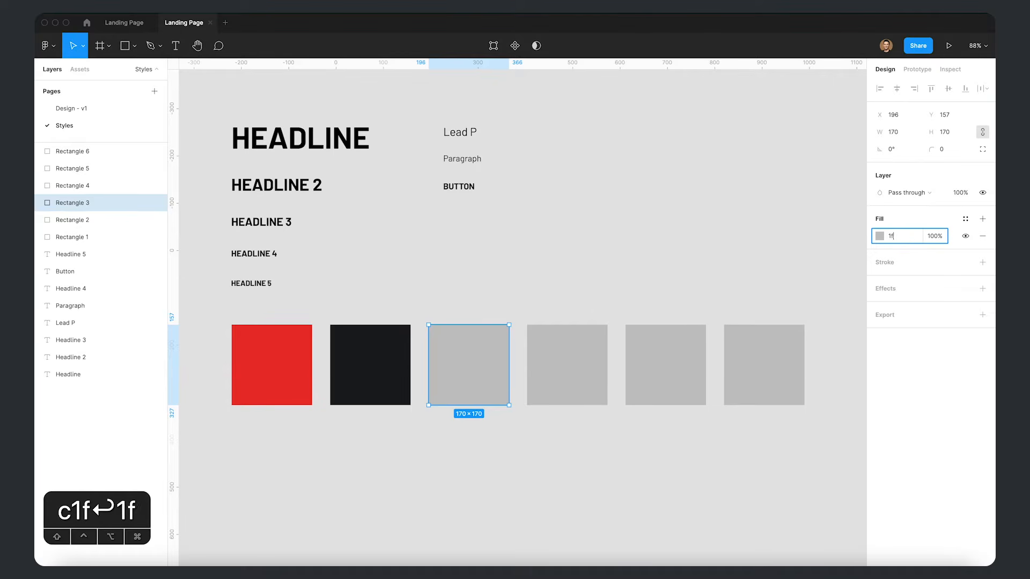
pyautogui.write('2327')
pyautogui.press('Return')
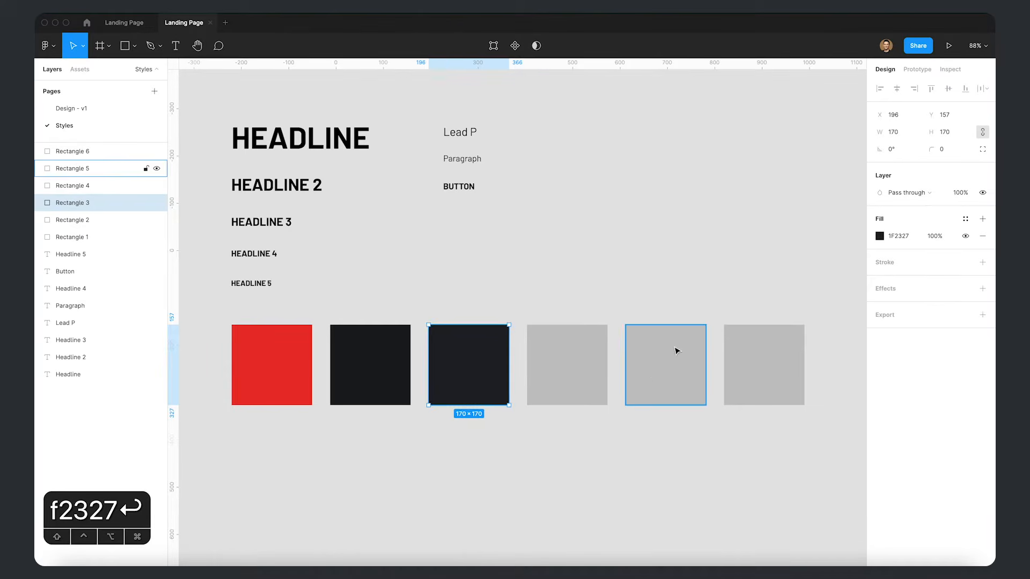
# - Set the fill of the fourth square to 3C3C3C
pyautogui.click(567, 365)
pyautogui.click(895, 238)
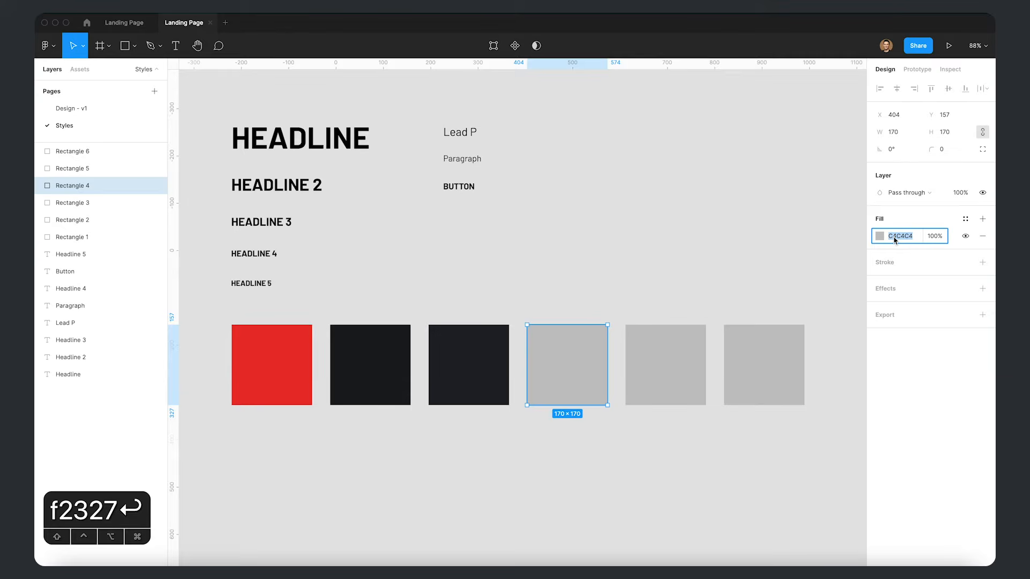
pyautogui.write('3c3c3c')
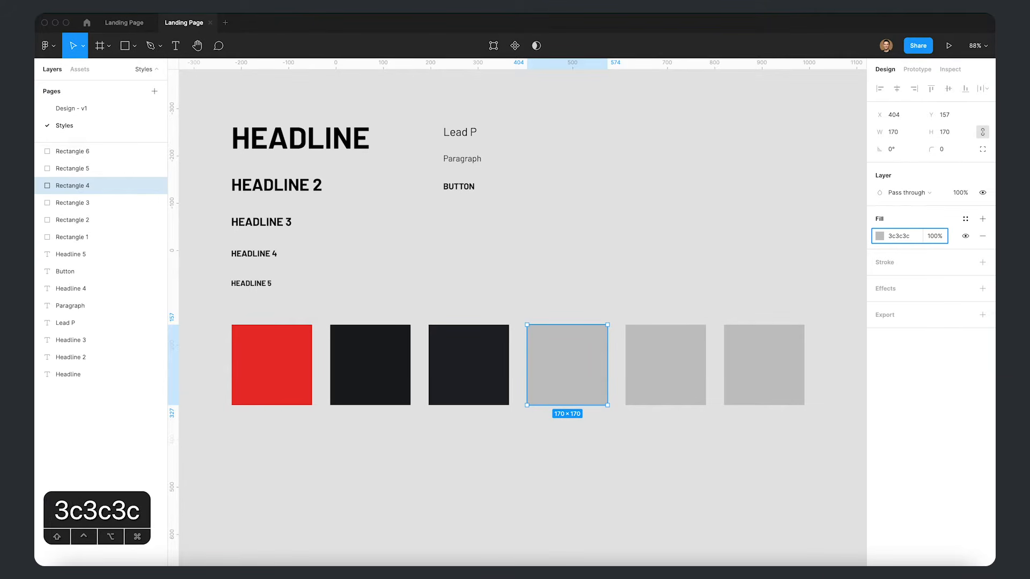
pyautogui.press('Return')
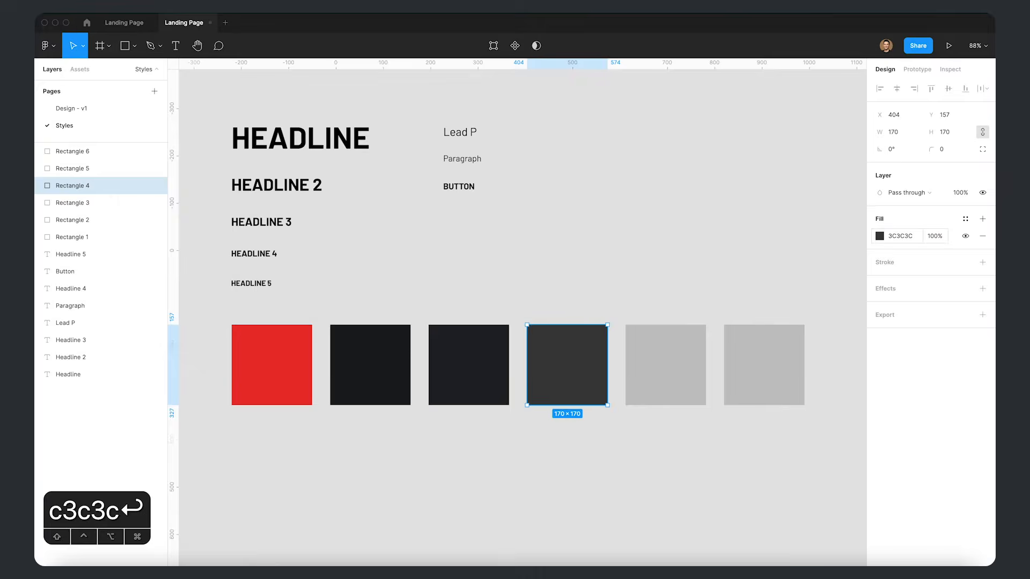
# - Set the fill of the fifth square to F9F9F9
pyautogui.click(666, 381)
pyautogui.click(897, 236)
pyautogui.write('f9f9f9')
pyautogui.press('Return')
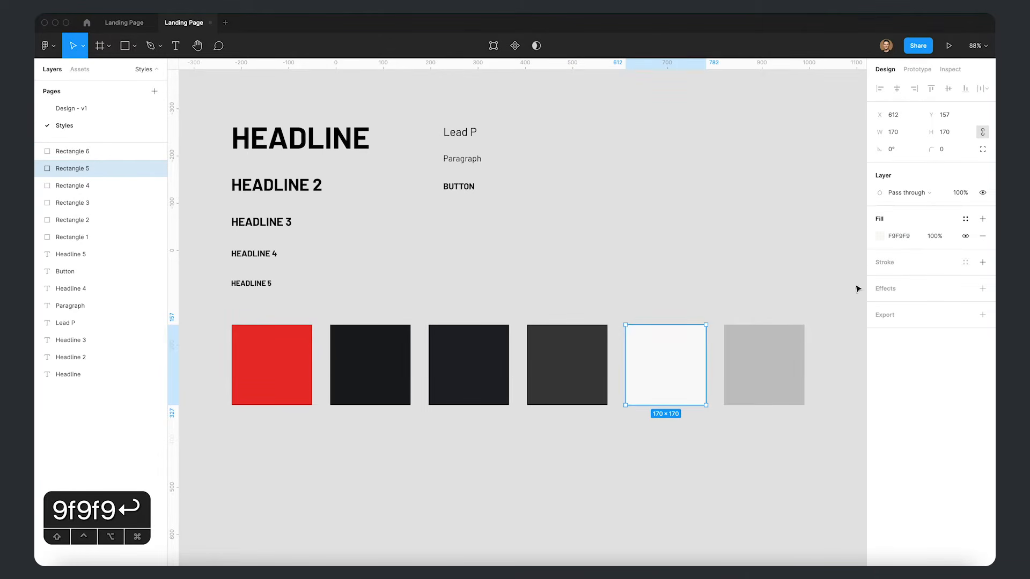
# - Set the fill of the sixth square to FFFFFF and deselect it
pyautogui.click(767, 344)
pyautogui.click(897, 236)
pyautogui.write('fff')
pyautogui.press('Return')
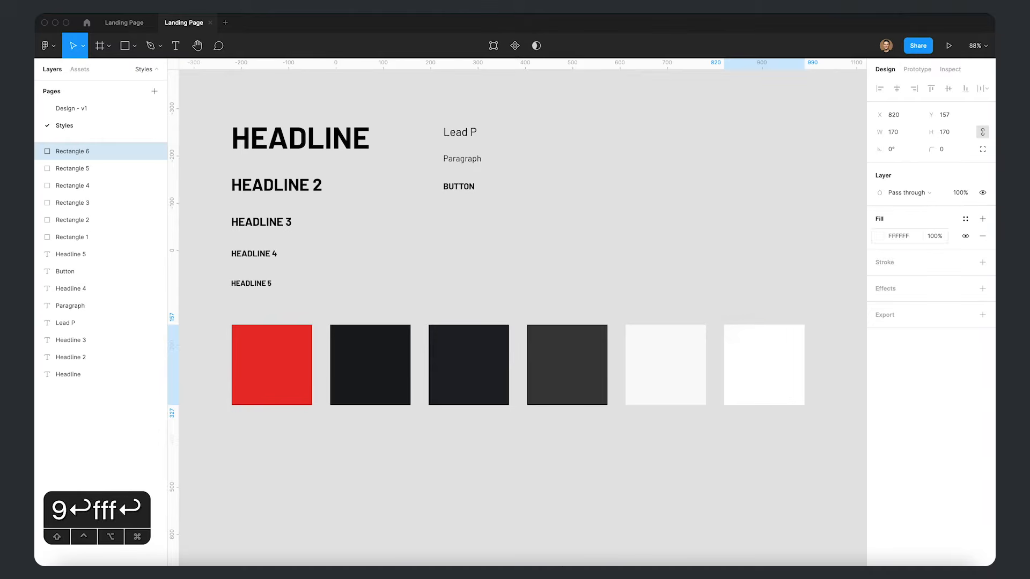
pyautogui.click(655, 251)
# - Create a color style named "6 - #E82E2C" from the red first square
pyautogui.hscroll(-1, 665, 231)
pyautogui.click(278, 370)
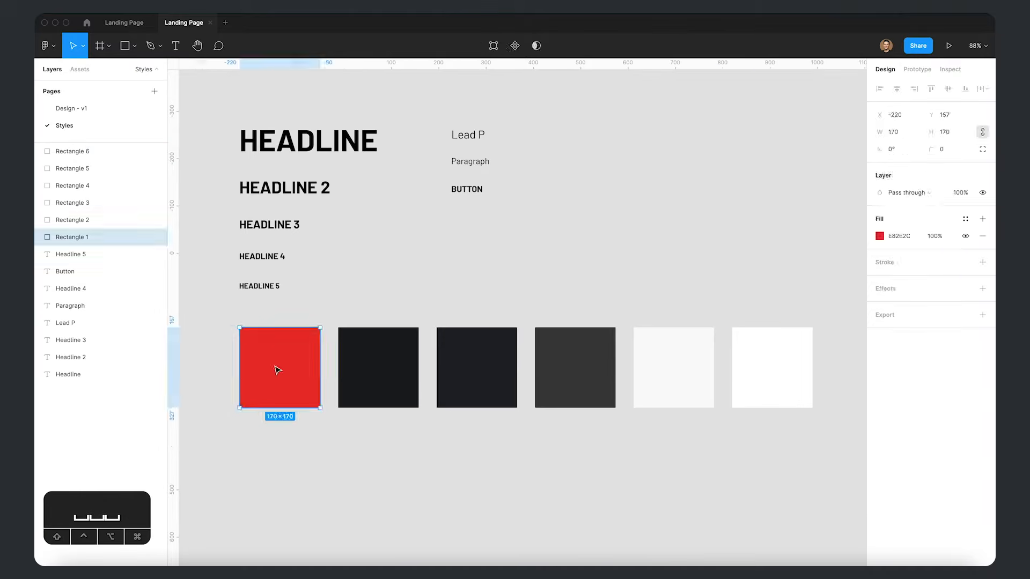
pyautogui.click(965, 219)
pyautogui.click(976, 237)
pyautogui.write('6 - E82E2C')
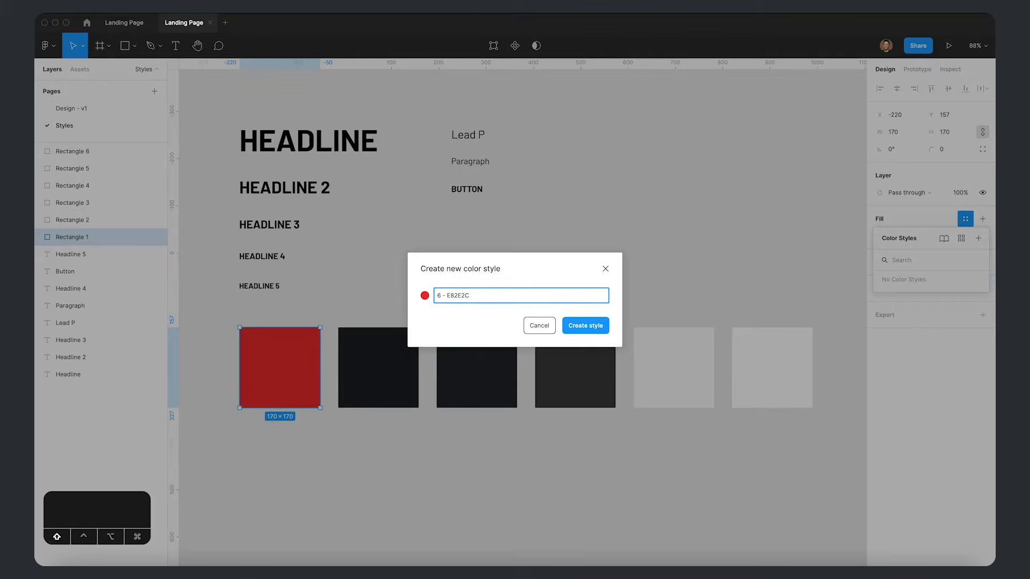
pyautogui.press('Return')
# - Create a color style named "5 - #191C1F" from the second square
pyautogui.click(412, 385)
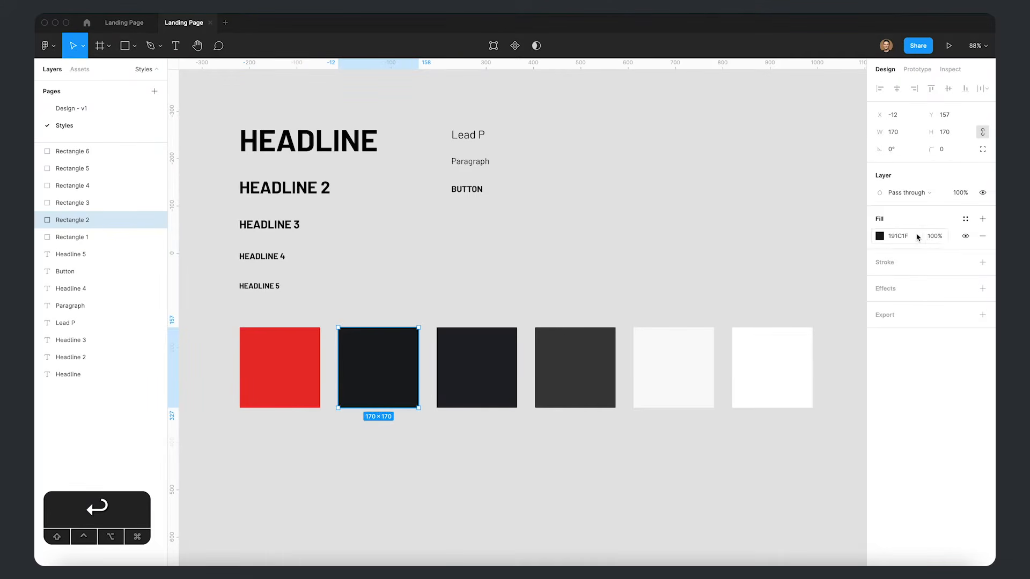
pyautogui.click(965, 219)
pyautogui.click(978, 238)
pyautogui.write('5 - #')
pyautogui.press('Return')
# - Create a color style named "4 - #191C1F" from the third square
pyautogui.click(478, 367)
pyautogui.click(966, 219)
pyautogui.click(979, 238)
pyautogui.write('4 - ')
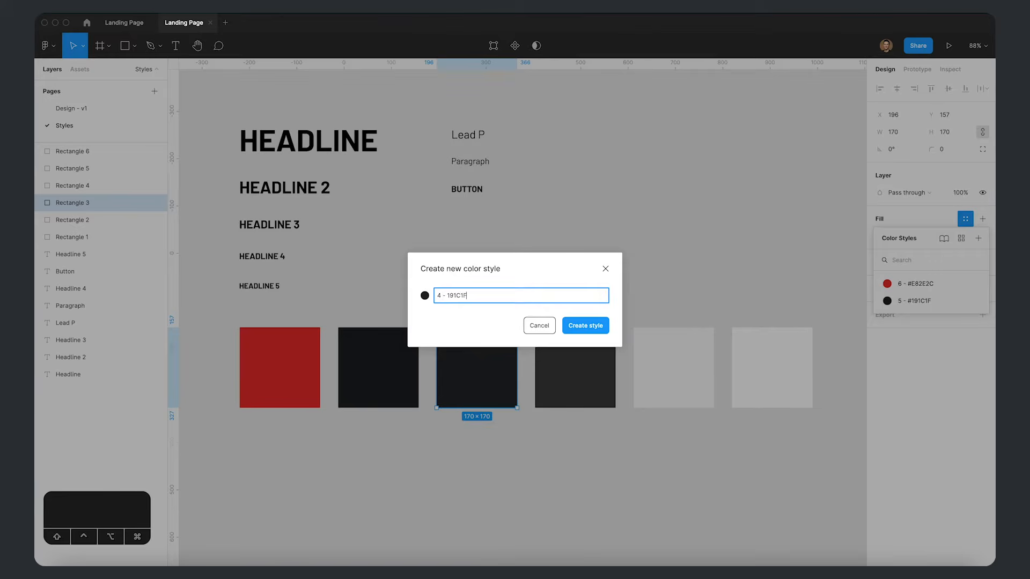
pyautogui.write('#191C1F')
pyautogui.press('Return')
# - Create a color style named "3 - 3C3C3C" from the dark gray fourth square
pyautogui.click(616, 357)
pyautogui.click(906, 236)
pyautogui.press('super+c')
pyautogui.click(966, 219)
pyautogui.click(979, 238)
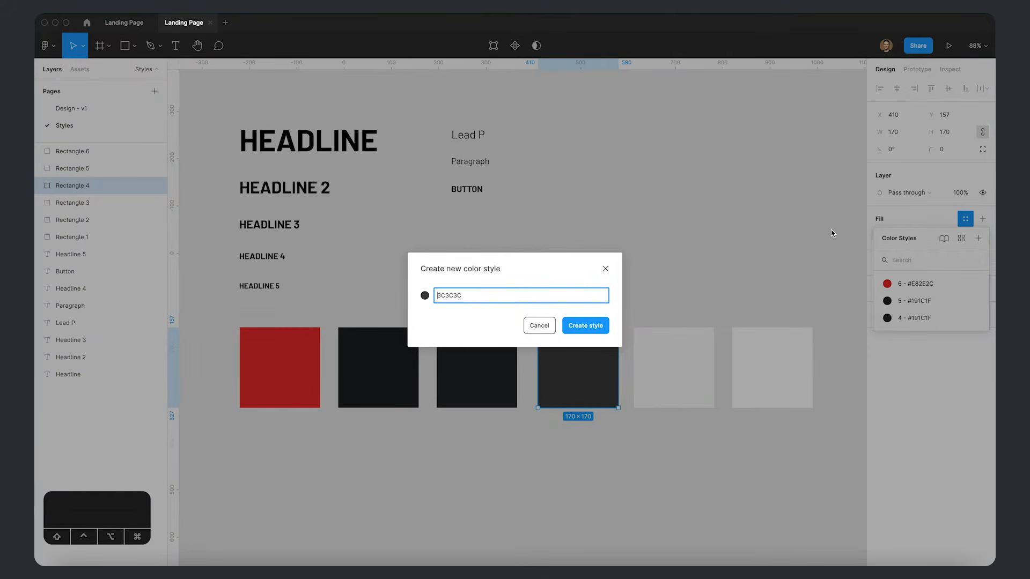
pyautogui.write('3 -')
pyautogui.press('Return')
# - Create a color style named "2 - #F9F9F9" from the light gray fifth square
pyautogui.click(685, 370)
pyautogui.click(965, 219)
pyautogui.click(978, 238)
pyautogui.write('2 - #f9f9')
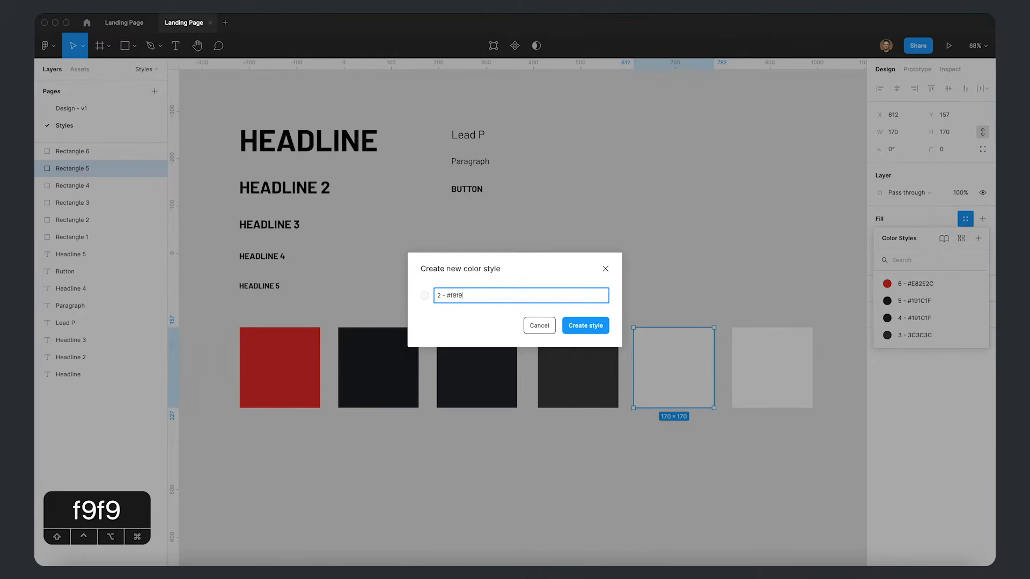
pyautogui.write('F9F9')
pyautogui.press('Return')
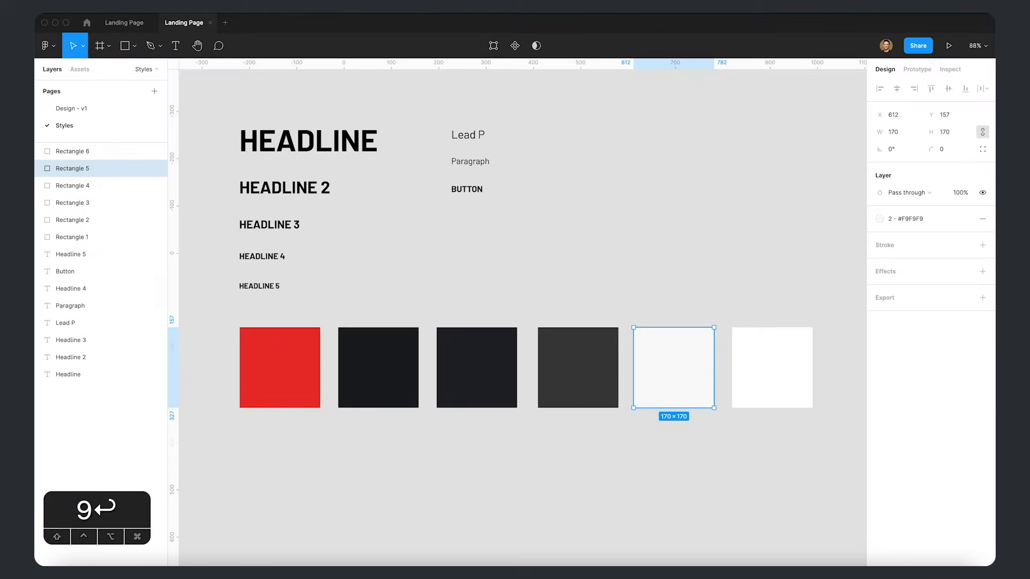
# - Create a color style named "1 - #FFFFFF" from the white sixth square and deselect it
pyautogui.click(798, 382)
pyautogui.click(966, 218)
pyautogui.click(978, 238)
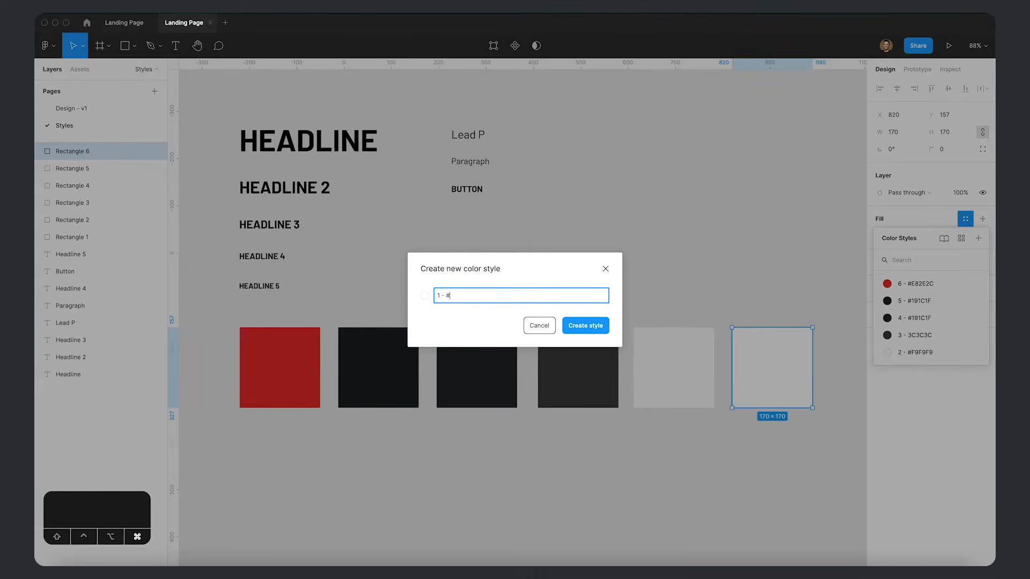
pyautogui.press('Return')
pyautogui.click(583, 248)
# - Add a MacBook Pro preset frame (1440 × 900) and place it below the color swatches
pyautogui.moveTo(713, 219); pyautogui.dragTo(724, 241)
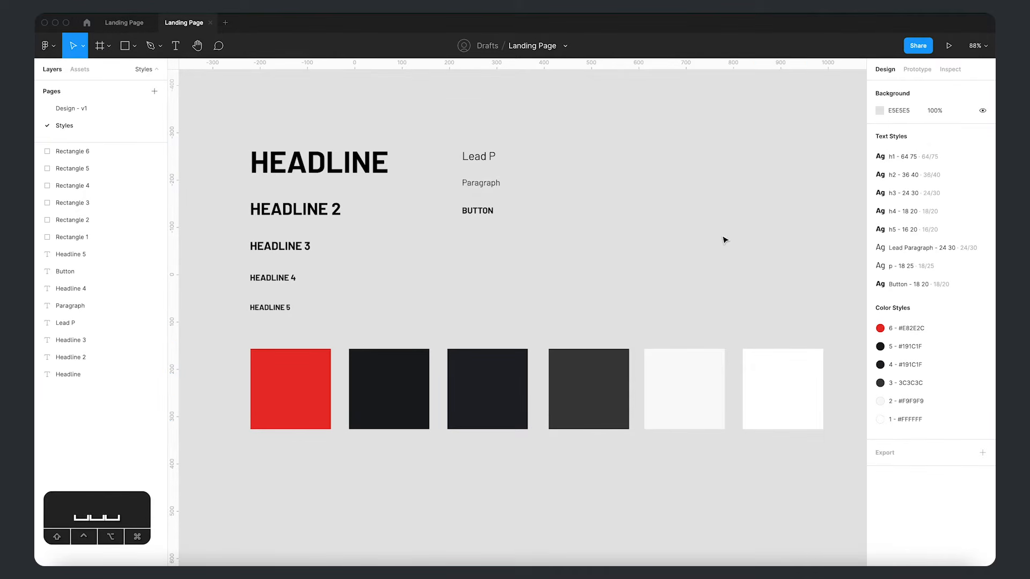
pyautogui.press('f')
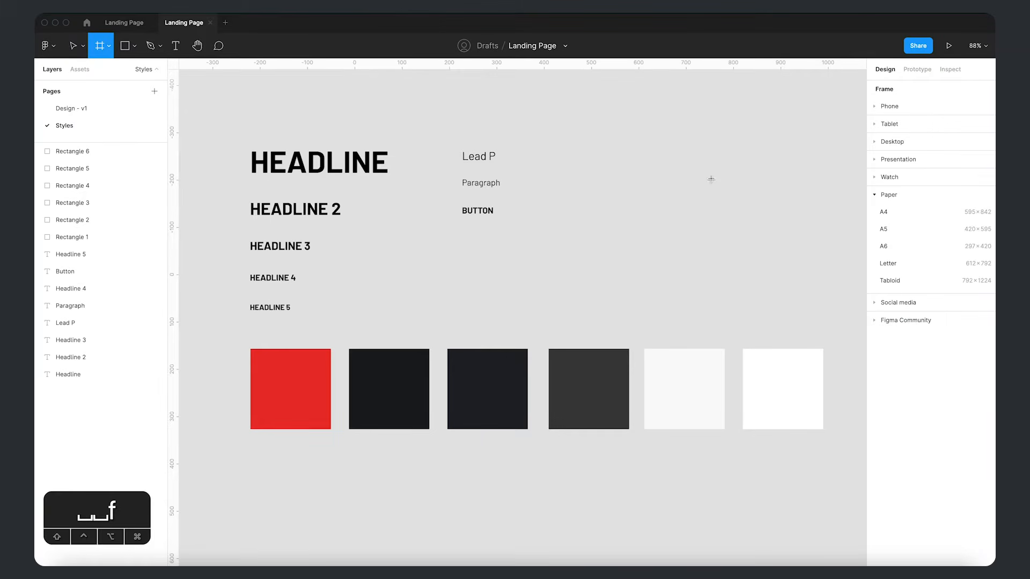
pyautogui.click(892, 142)
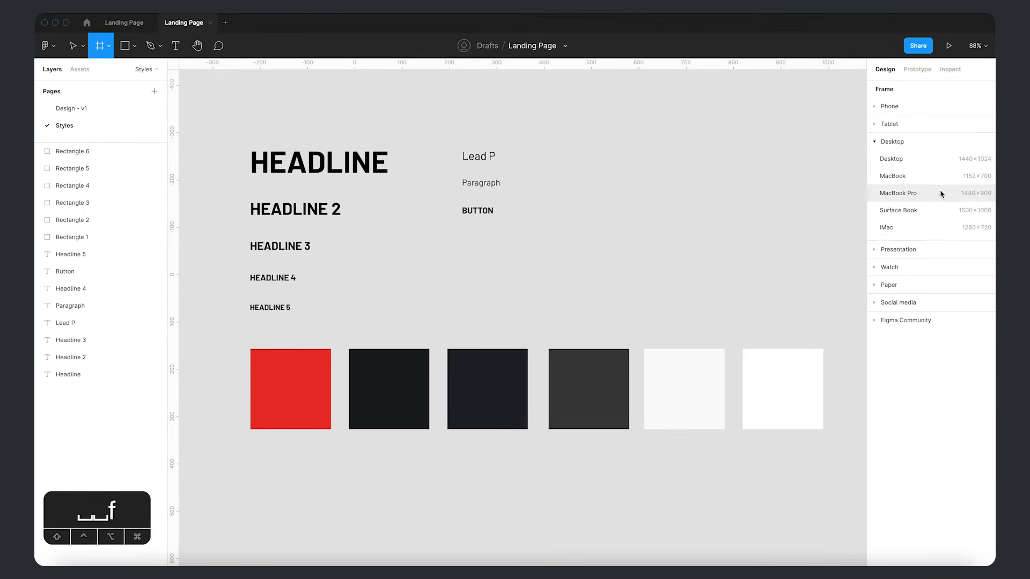
pyautogui.click(890, 193)
pyautogui.moveTo(764, 241); pyautogui.dragTo(564, 334)
pyautogui.press('space')
pyautogui.scroll(3, 706, 186)
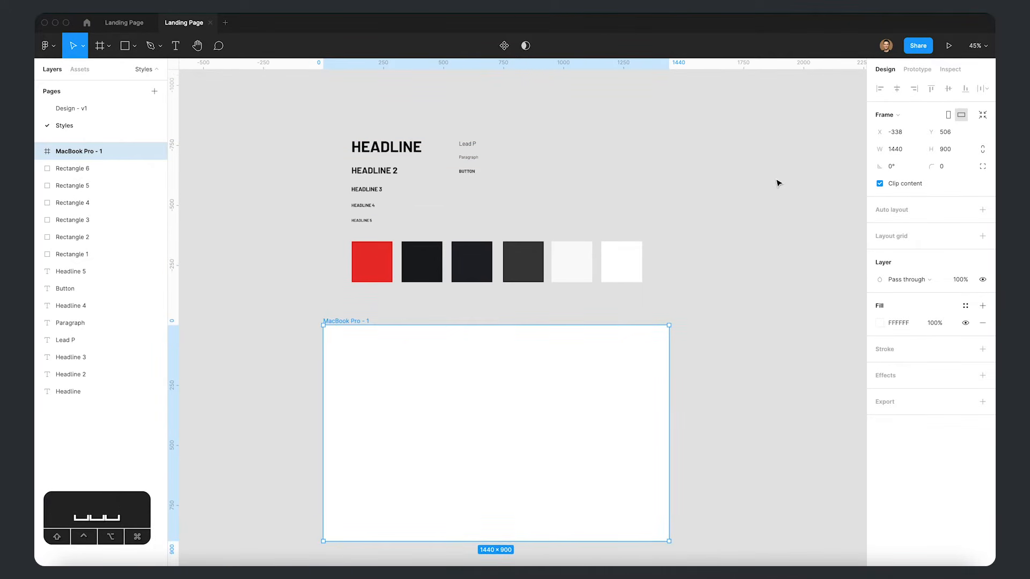
# - Add a layout grid to the MacBook Pro frame and make it columns with a count of 12
pyautogui.click(983, 237)
pyautogui.click(881, 254)
pyautogui.click(757, 260)
pyautogui.click(763, 271)
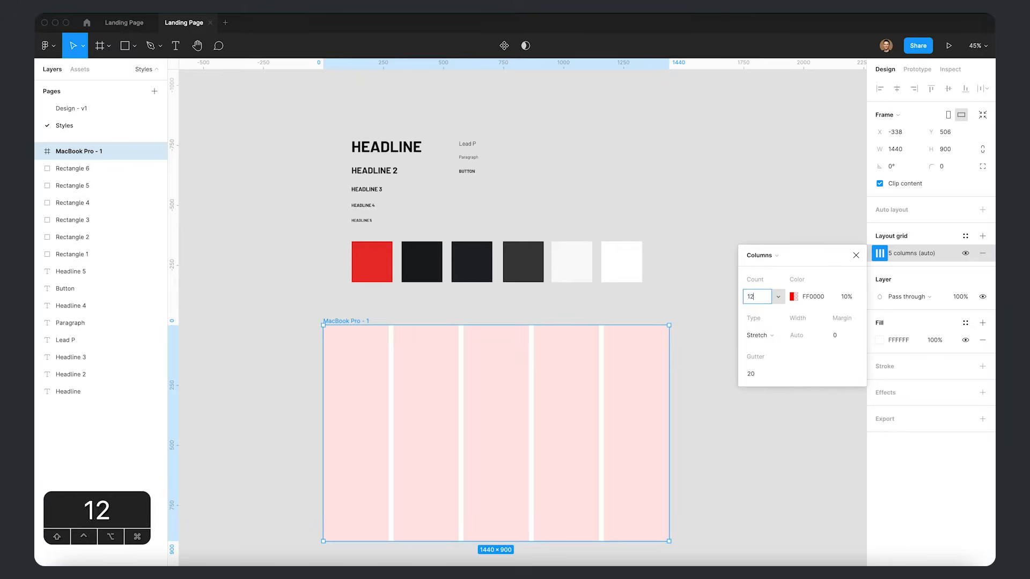
pyautogui.write('12')
pyautogui.press('Return')
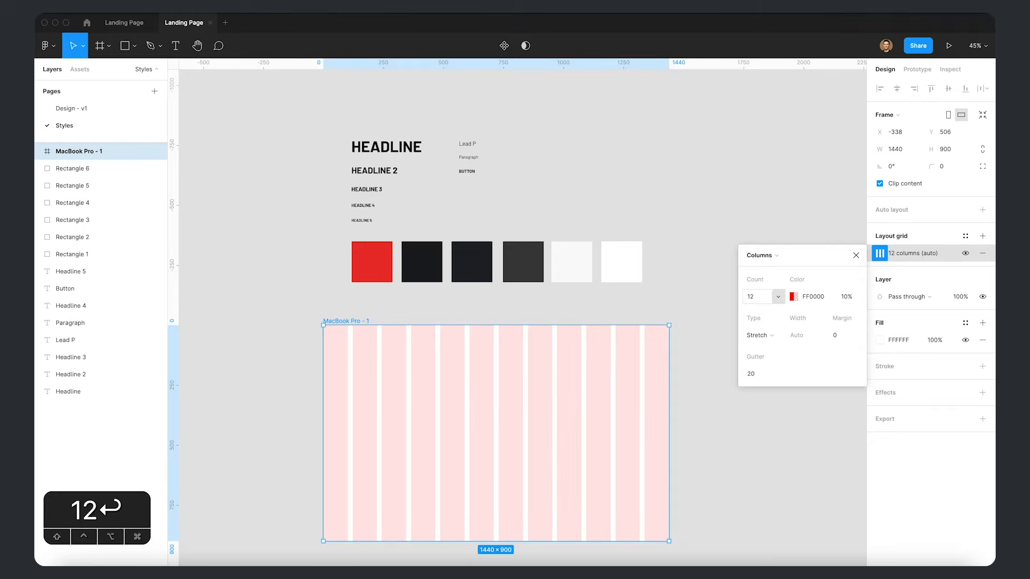
# - Set the column grid's type to Center, with a column width of 65 and a gutter of 30
pyautogui.click(779, 337)
pyautogui.click(756, 322)
pyautogui.click(796, 336)
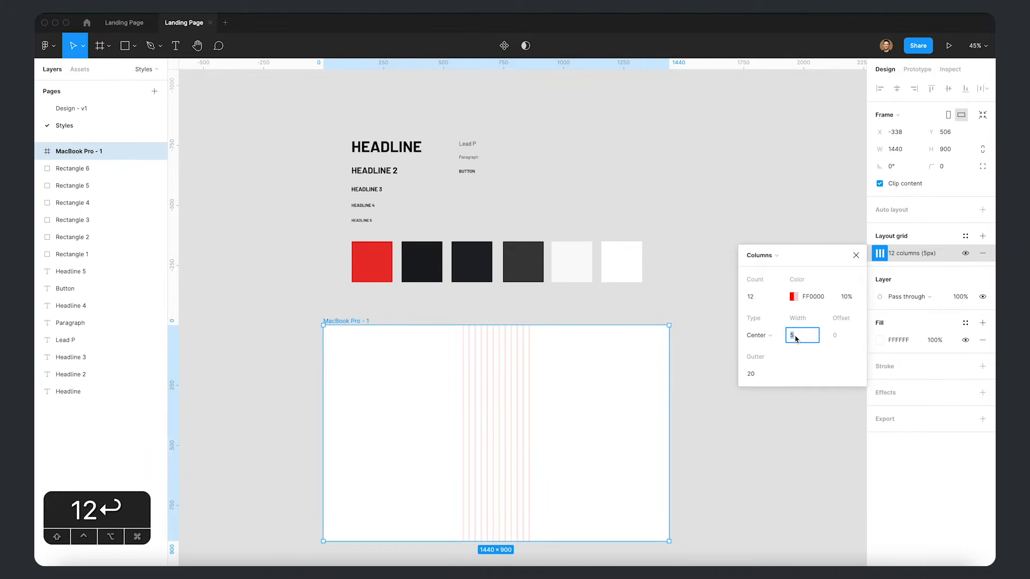
pyautogui.write('65')
pyautogui.press('Return')
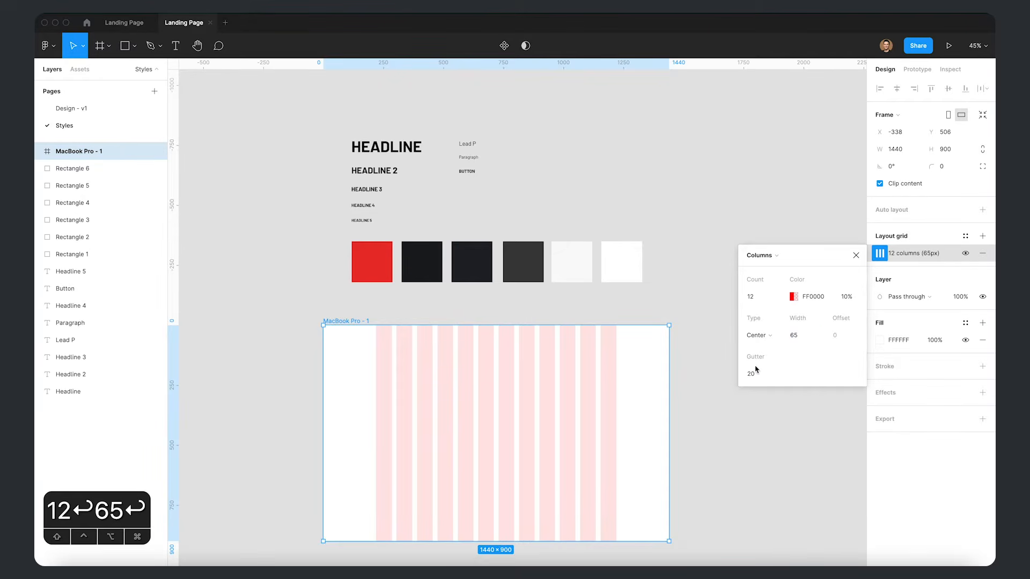
pyautogui.write('30')
pyautogui.press('Return')
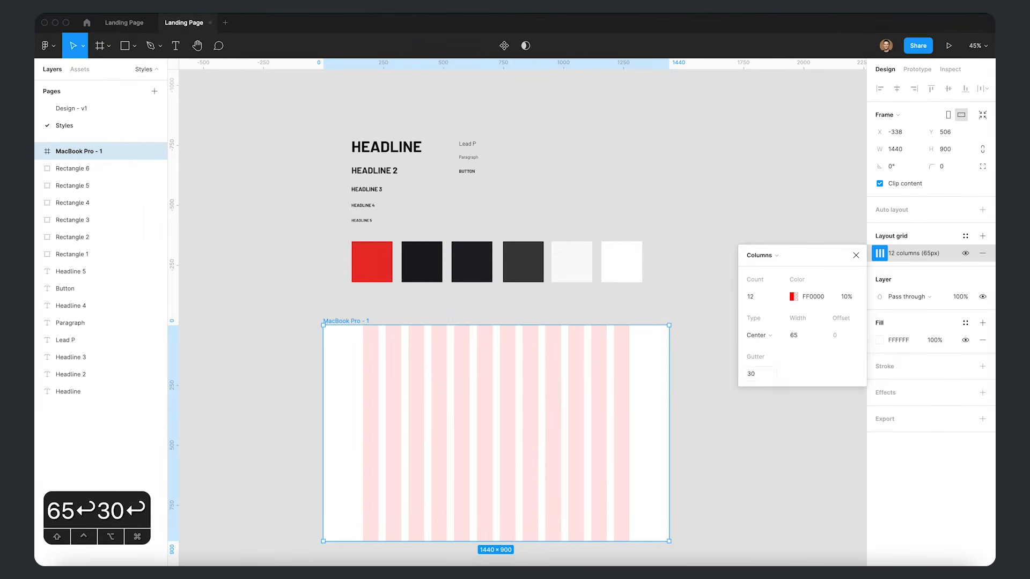
pyautogui.click(724, 496)
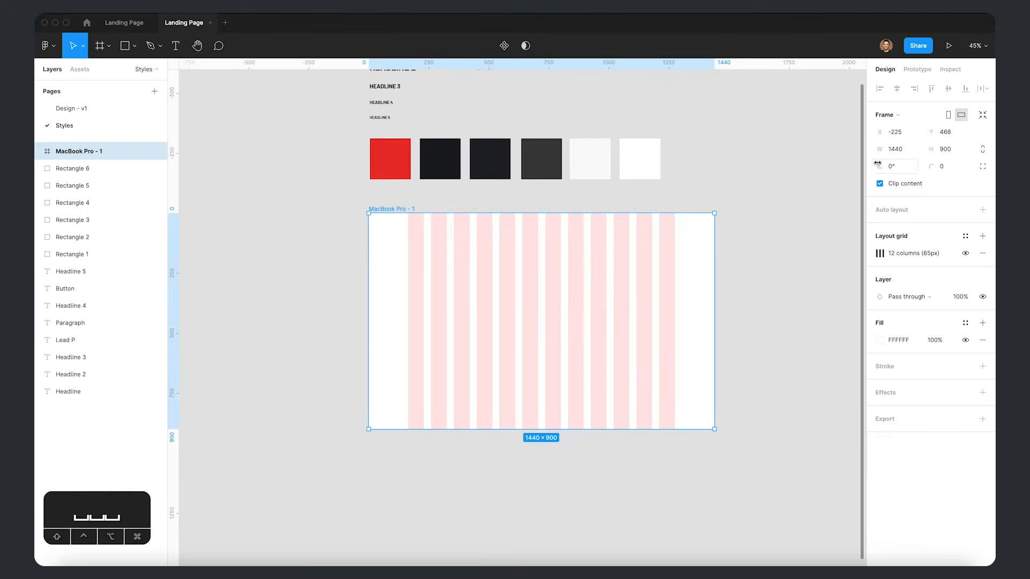
# - Save the frame's column grid as a grid style named "Bootstrap - 1440px" and deselect the frame
pyautogui.moveTo(779, 209); pyautogui.dragTo(782, 208)
pyautogui.click(966, 236)
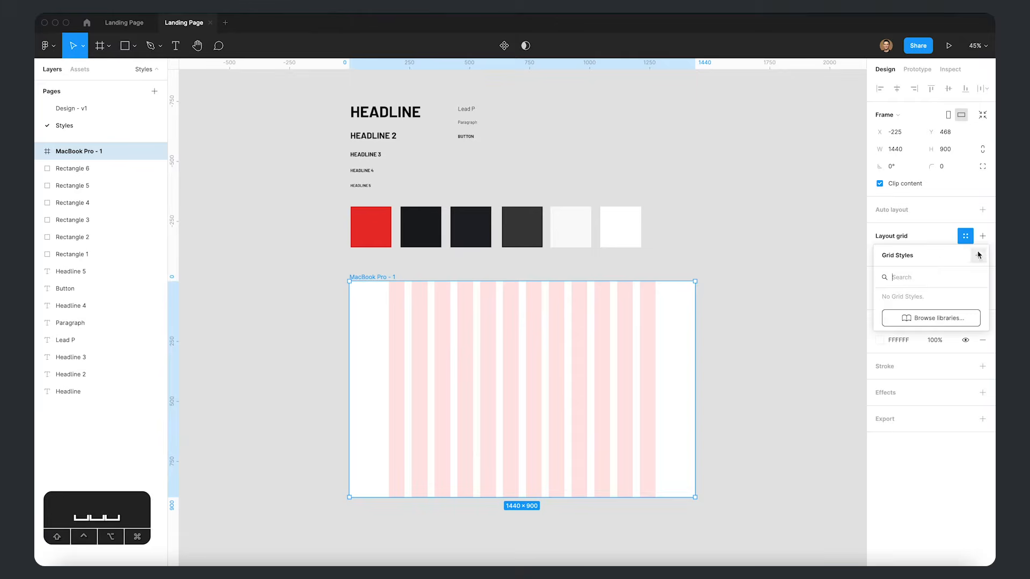
pyautogui.click(978, 255)
pyautogui.write('Bootstr')
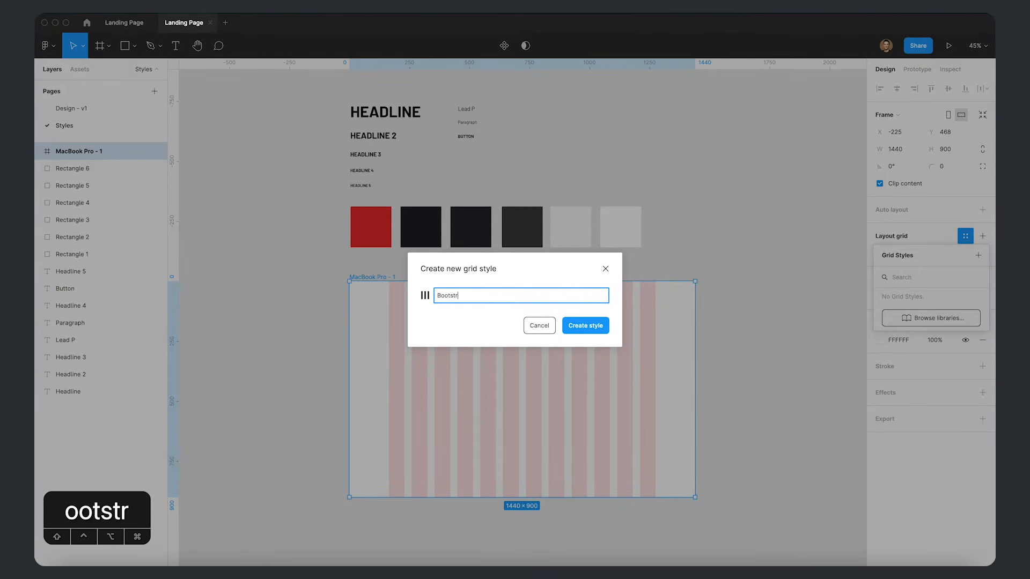
pyautogui.write('ap - 1440px')
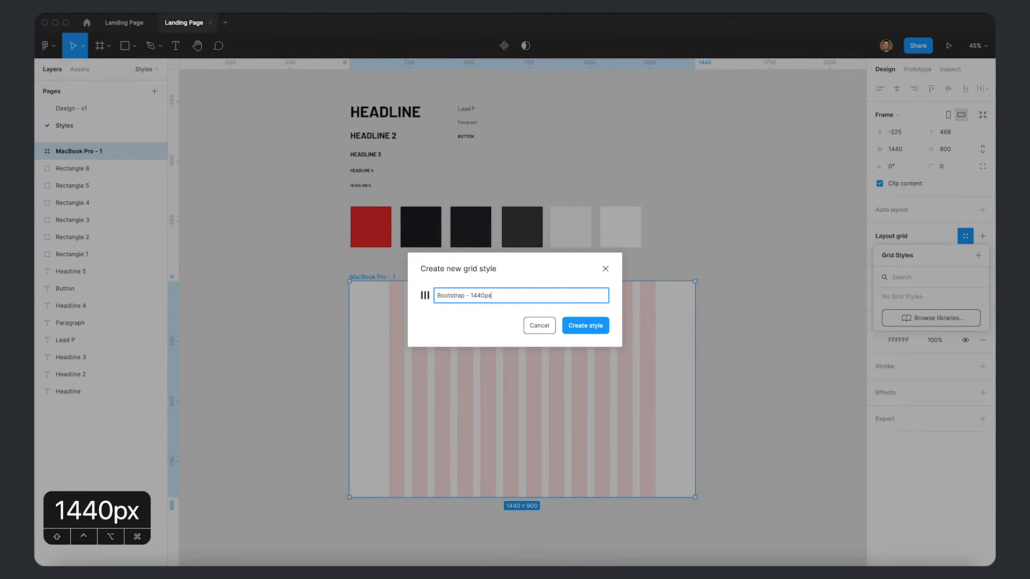
pyautogui.press('Return')
pyautogui.click(754, 393)
pyautogui.press('space')
pyautogui.press('space')
pyautogui.moveTo(697, 148); pyautogui.dragTo(695, 163)
pyautogui.moveTo(286, 101); pyautogui.dragTo(543, 265)
pyautogui.click(291, 98)
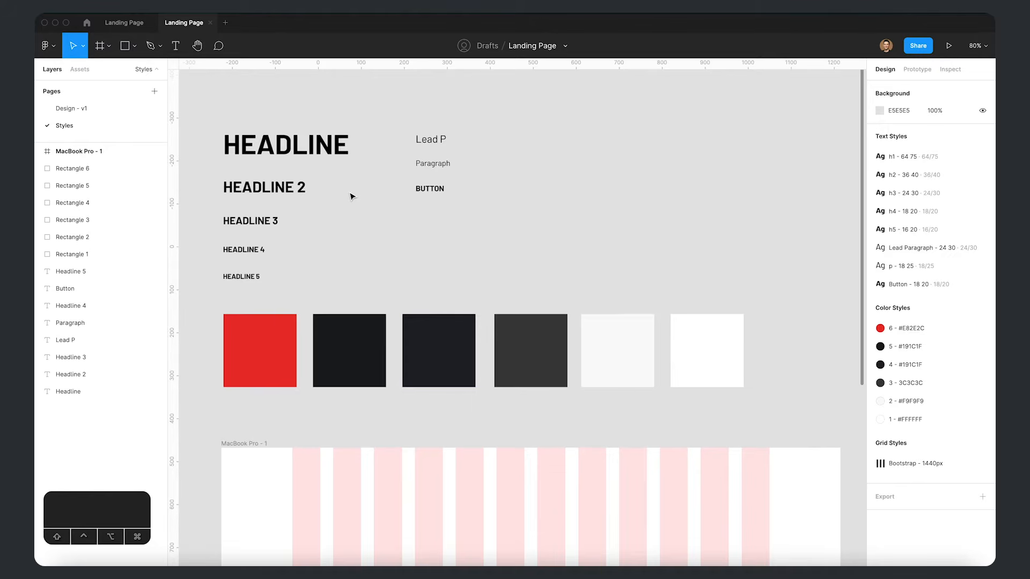
# - Add a second MacBook Pro preset frame (1440 × 900) in the empty area above the swatches
pyautogui.press('f')
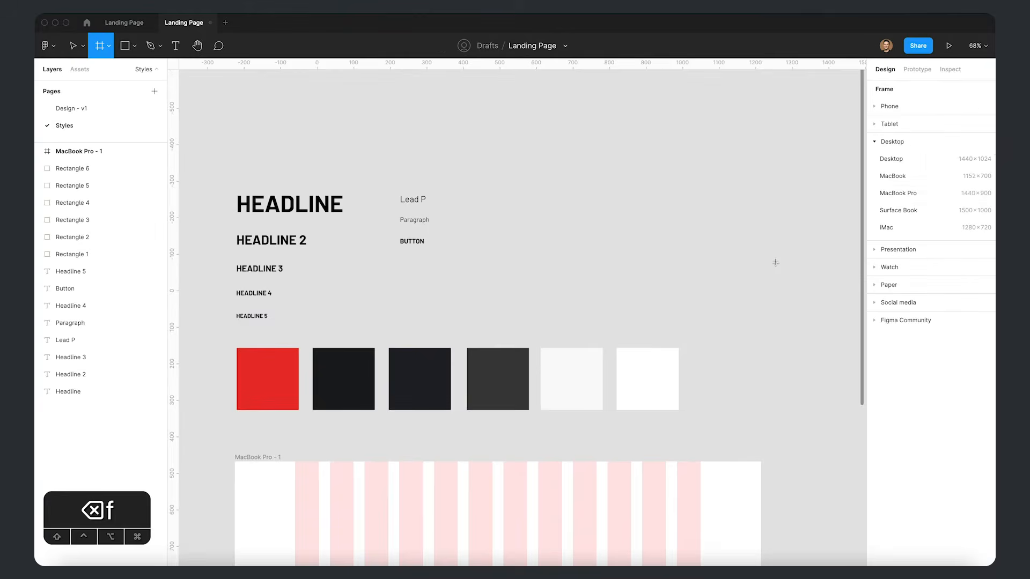
pyautogui.click(880, 193)
pyautogui.moveTo(510, 143); pyautogui.dragTo(496, 148)
pyautogui.press('space')
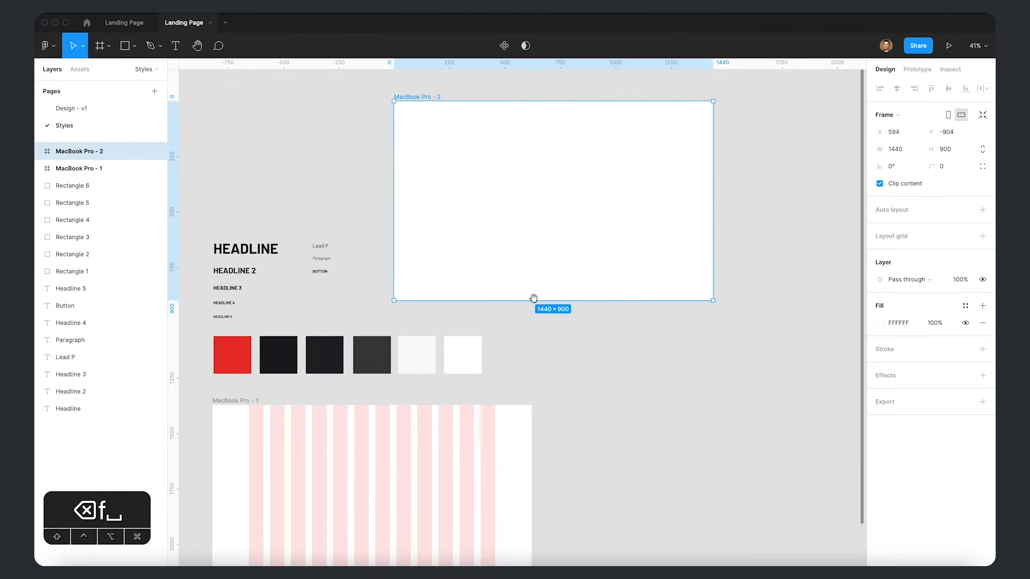
pyautogui.moveTo(533, 298); pyautogui.dragTo(696, 315)
pyautogui.press('space')
pyautogui.moveTo(727, 239); pyautogui.dragTo(631, 205)
# - Apply the "Bootstrap - 1440px" grid style to the new frame and move it down to Y -821
pyautogui.click(965, 236)
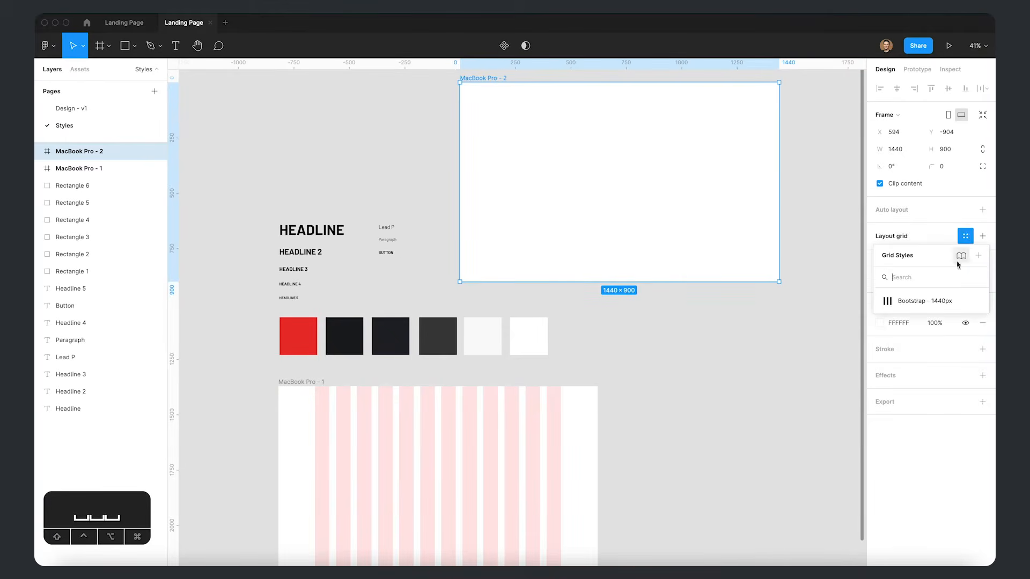
pyautogui.click(929, 302)
pyautogui.moveTo(575, 162); pyautogui.dragTo(575, 176)
pyautogui.press('space')
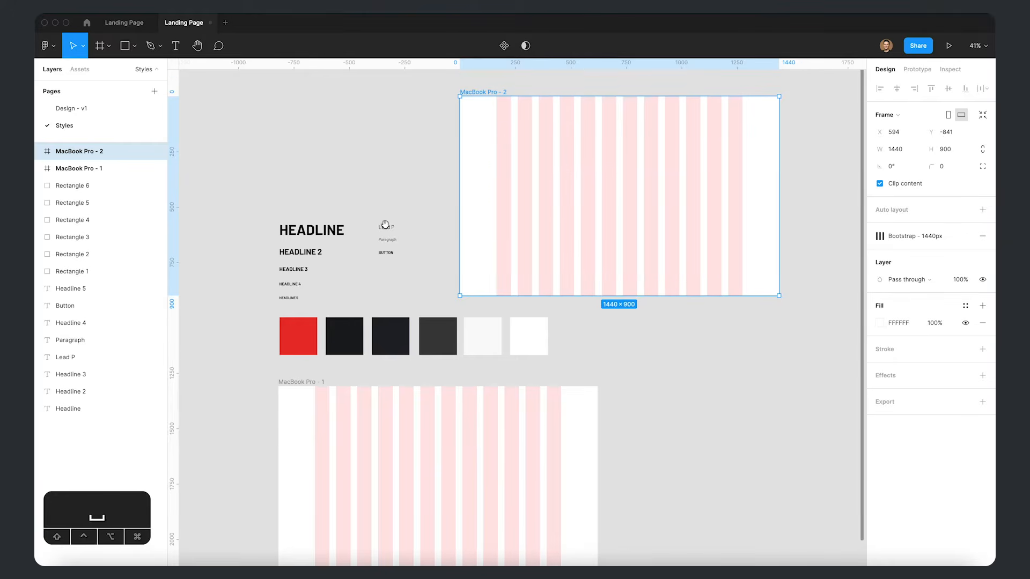
pyautogui.moveTo(406, 220); pyautogui.dragTo(429, 214)
pyautogui.scroll(1, 445, 218)
pyautogui.scroll(1, 515, 193)
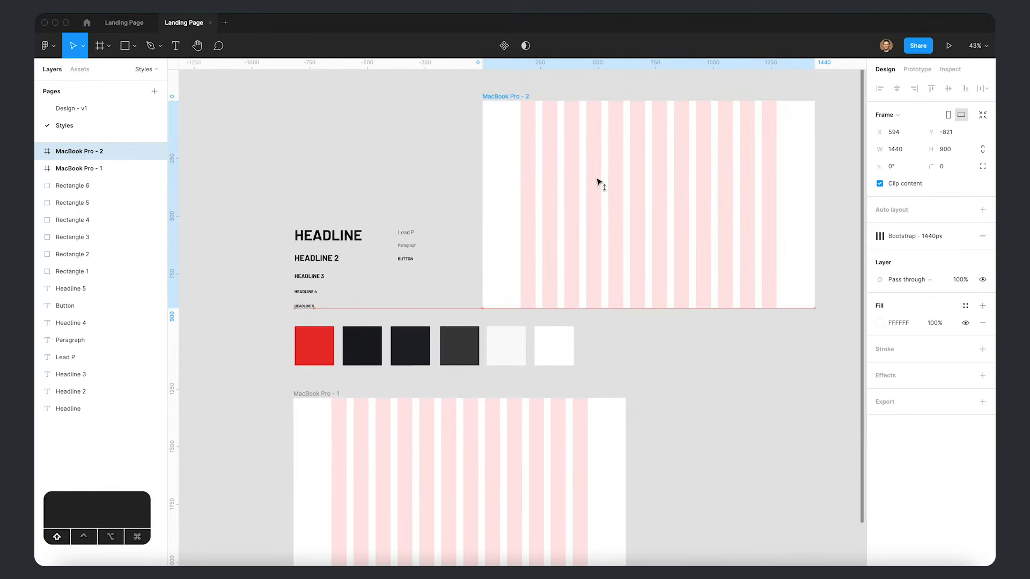
# - Copy the large HEADLINE text into the second frame at about X 165, Y 252 and apply the "h2 - 36 40" text style
pyautogui.click(338, 237)
pyautogui.press('super+c')
pyautogui.press('super+v')
pyautogui.moveTo(335, 238); pyautogui.dragTo(560, 171)
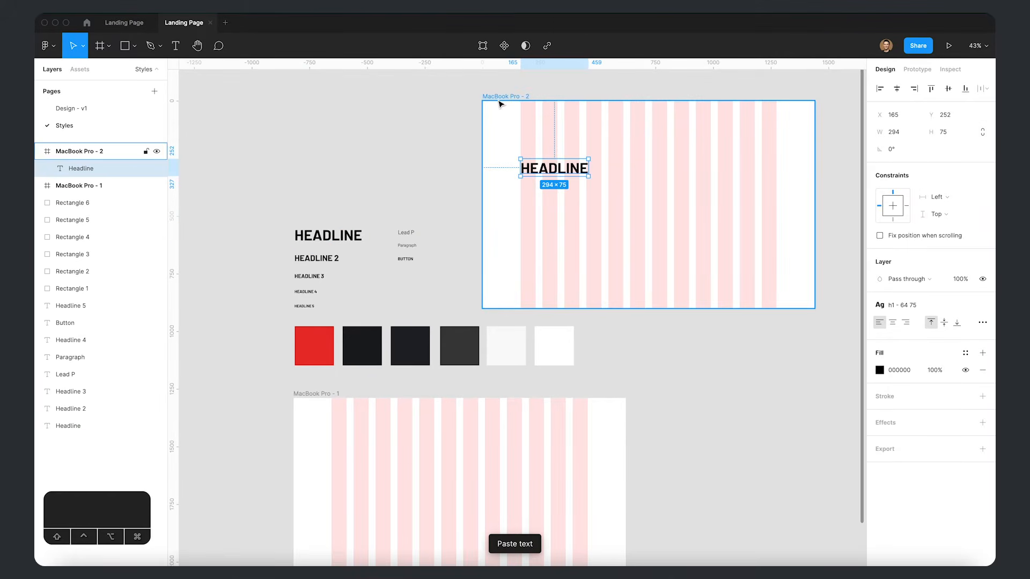
pyautogui.click(902, 305)
pyautogui.click(912, 387)
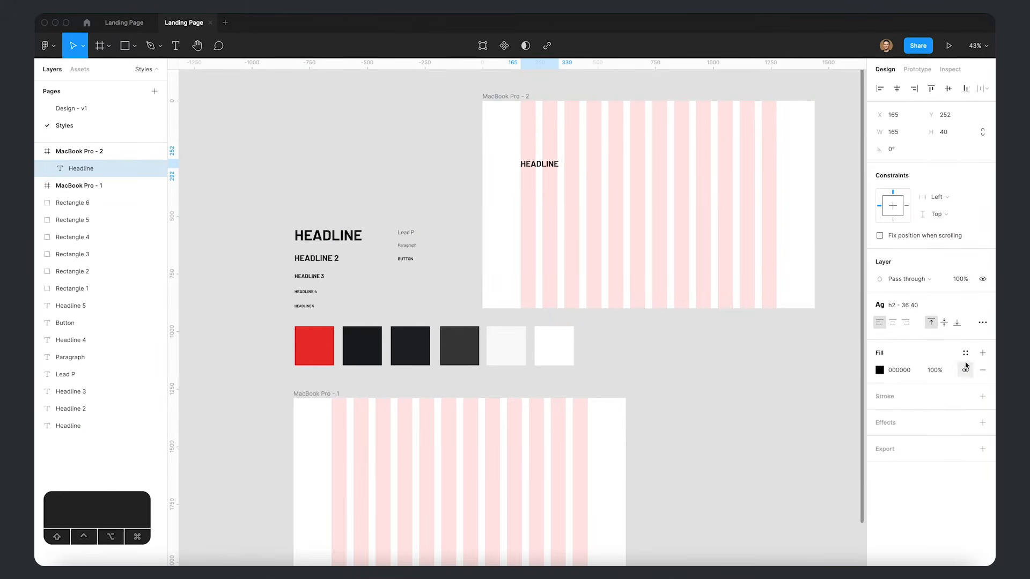
# - Apply the "5 - #191C1F" color style to the headline in the second frame and clear the selection
pyautogui.click(965, 353)
pyautogui.click(918, 438)
pyautogui.moveTo(642, 217); pyautogui.dragTo(596, 225)
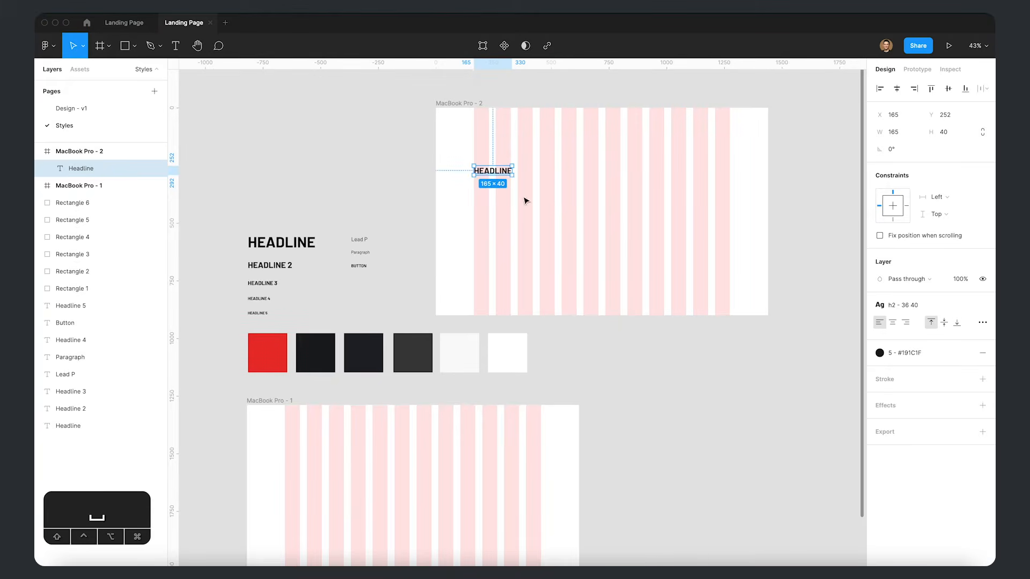
pyautogui.click(465, 104)
pyautogui.press('Escape')
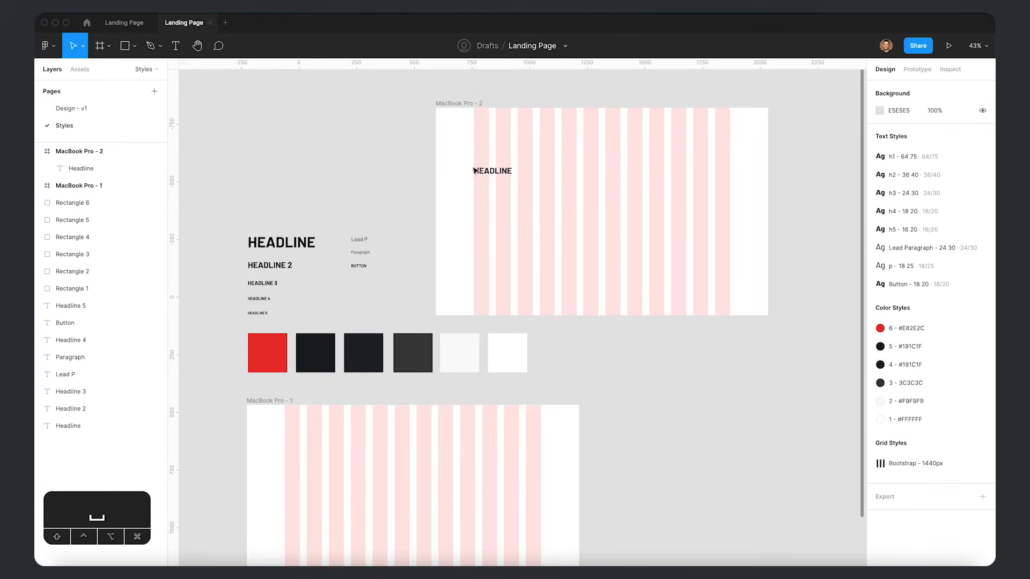
# - Apply the "1 - #FFFFFF" color style to the frame's headline and fill the frame with the "5 - #191C1F" style
pyautogui.click(493, 170)
pyautogui.click(923, 353)
pyautogui.click(912, 503)
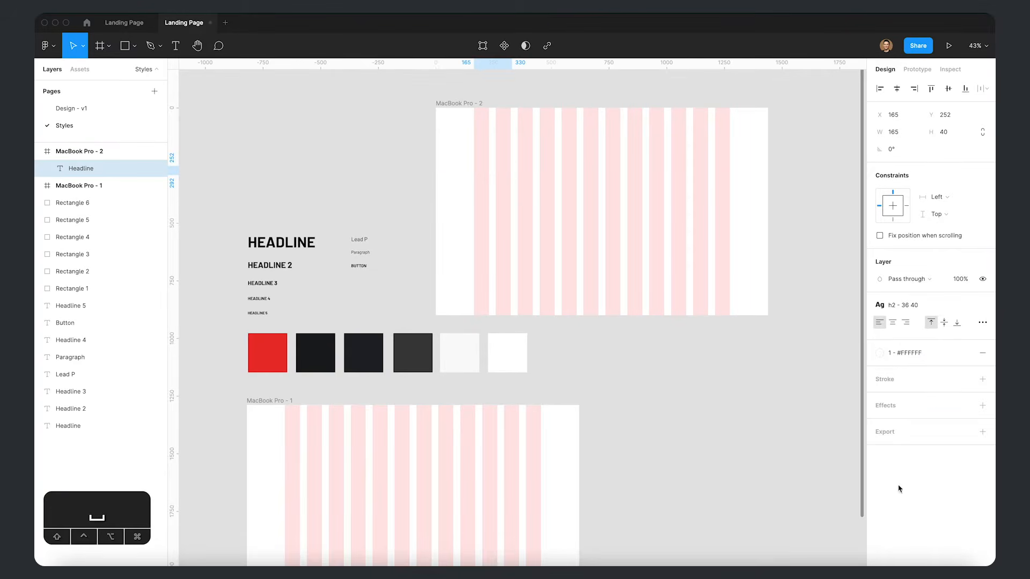
pyautogui.click(465, 105)
pyautogui.click(965, 306)
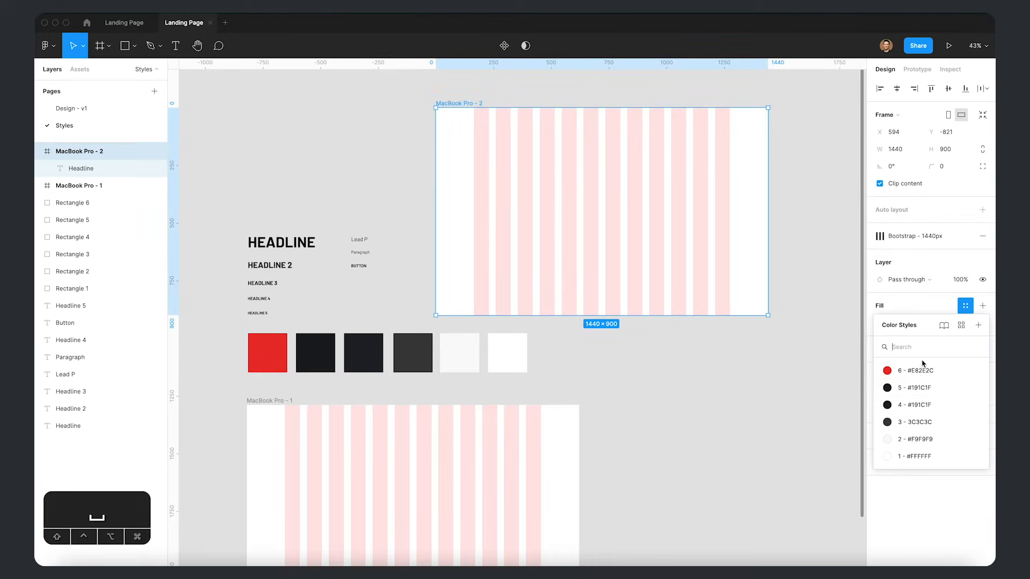
pyautogui.click(921, 388)
# - Widen the headline's text box in the dark frame to about 445 px
pyautogui.click(508, 173)
pyautogui.moveTo(516, 171); pyautogui.dragTo(577, 165)
pyautogui.scroll(3, 525, 214)
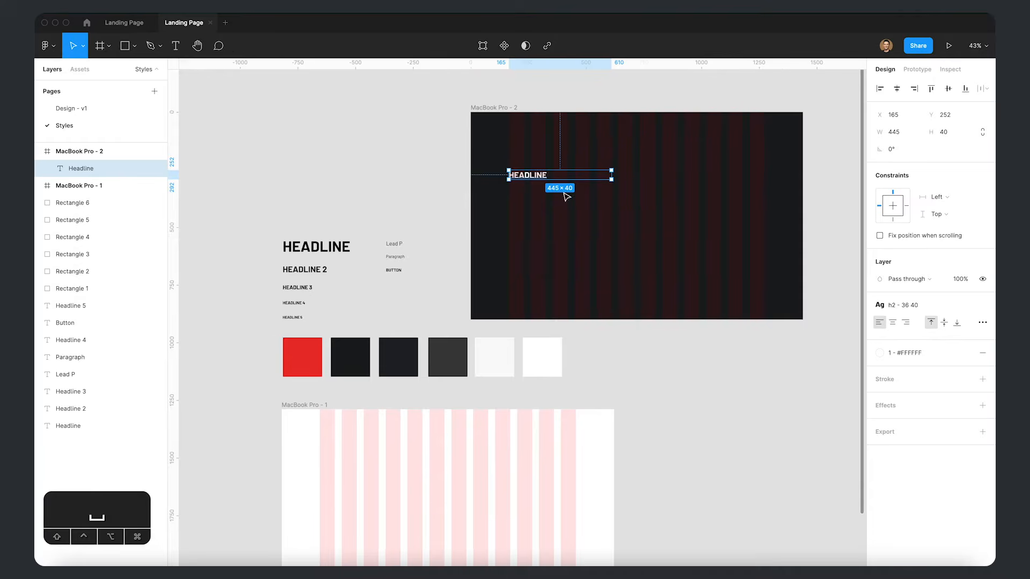
# - Duplicate the headline, place the copy below it at about Y 336 and apply the "p - 18 25" text style
pyautogui.scroll(2, 554, 188)
pyautogui.press('super+d')
pyautogui.moveTo(523, 171); pyautogui.dragTo(524, 203)
pyautogui.click(947, 304)
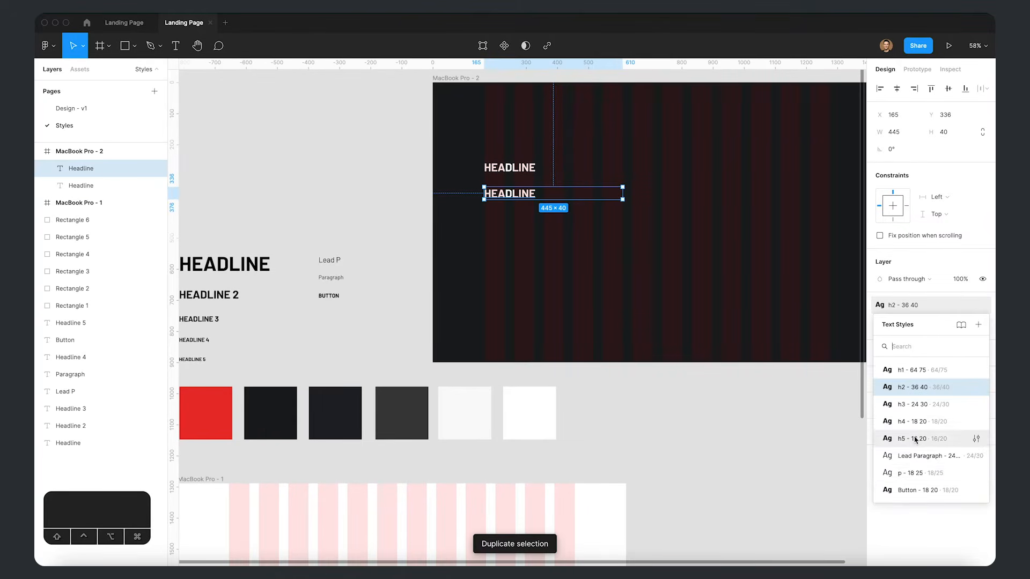
pyautogui.click(921, 472)
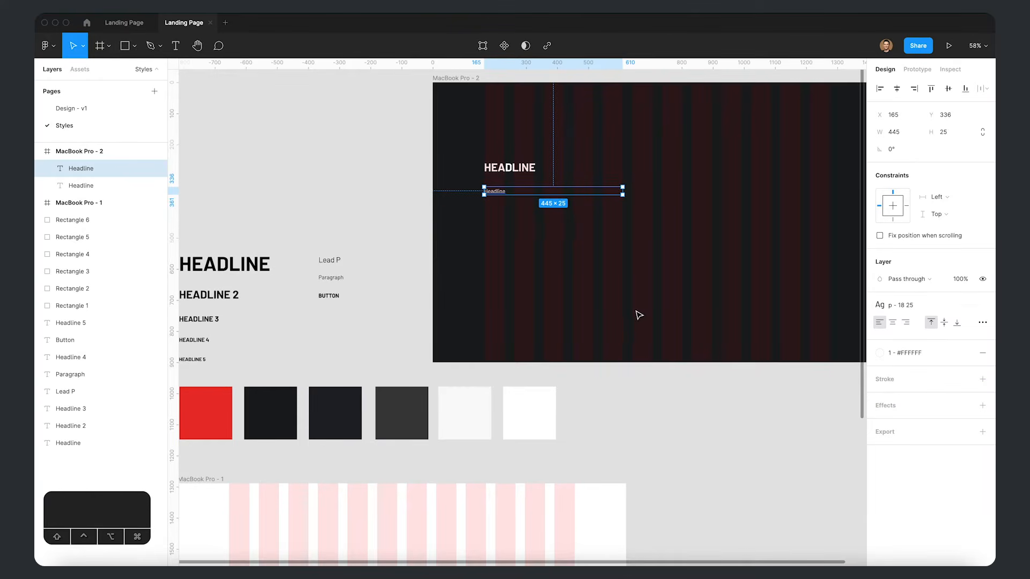
# - Fill the duplicated text with 2 sentences generated by the Lorem ipsum plugin
pyautogui.press('super+slash')
pyautogui.write('lorem')
pyautogui.press('Down')
pyautogui.press('Down')
pyautogui.press('Return')
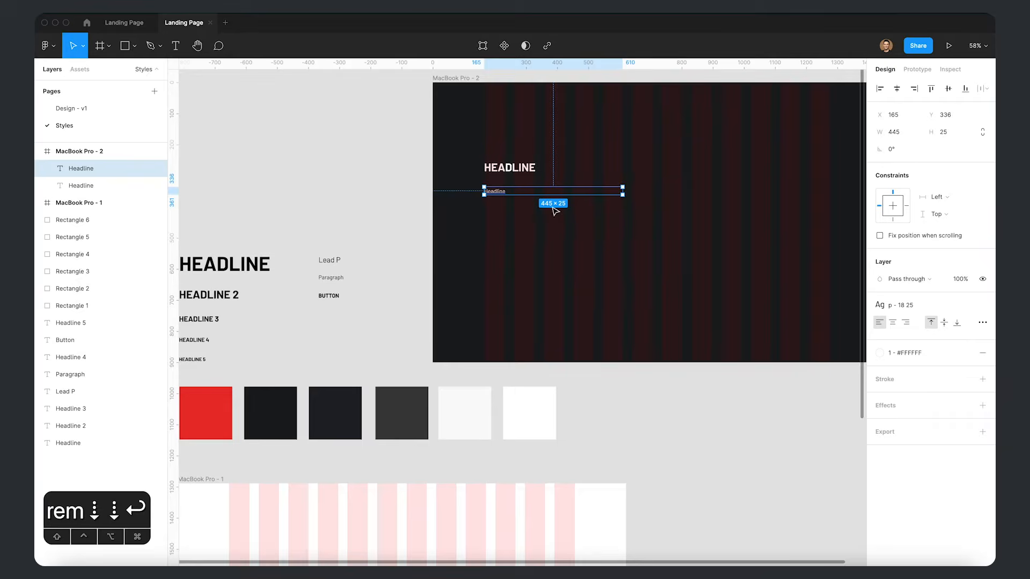
pyautogui.click(760, 476)
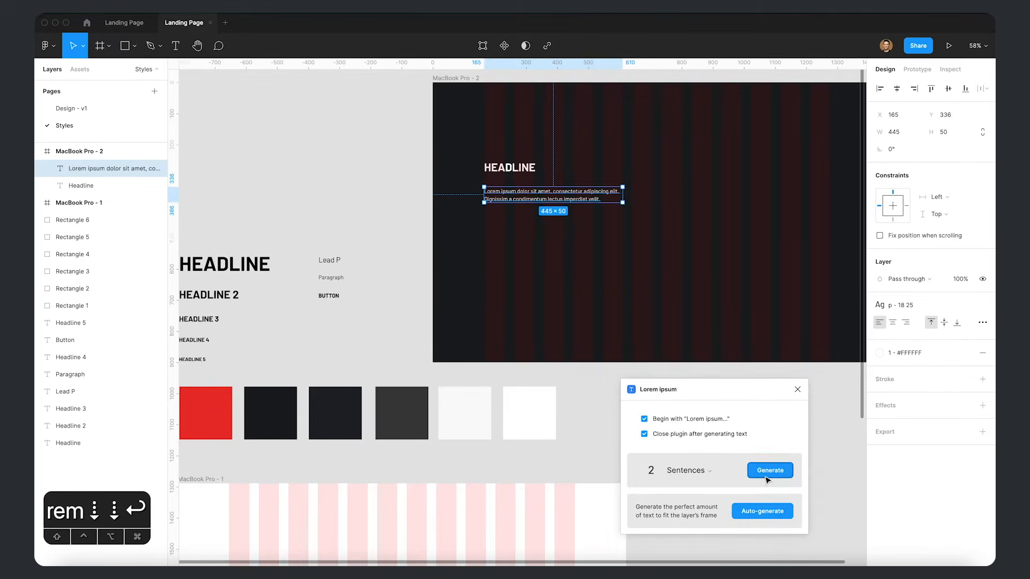
# - Set the vertical spacing between the headline and the Lorem ipsum paragraph to 15 and wrap both in an auto layout frame
pyautogui.moveTo(502, 197); pyautogui.dragTo(504, 186)
pyautogui.keyDown('shift'); pyautogui.click(509, 168); pyautogui.keyUp('shift')
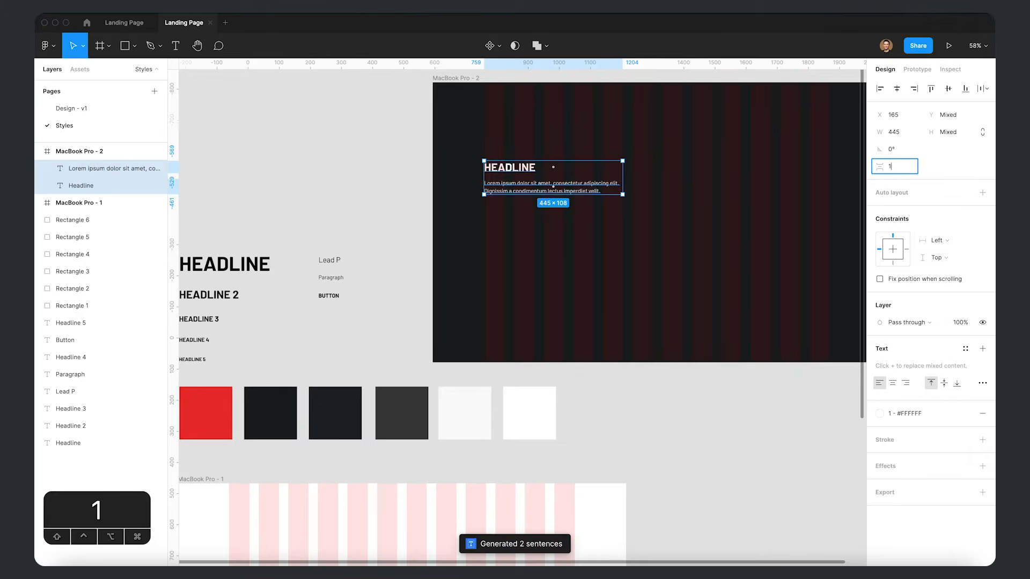
pyautogui.write('5')
pyautogui.press('Return')
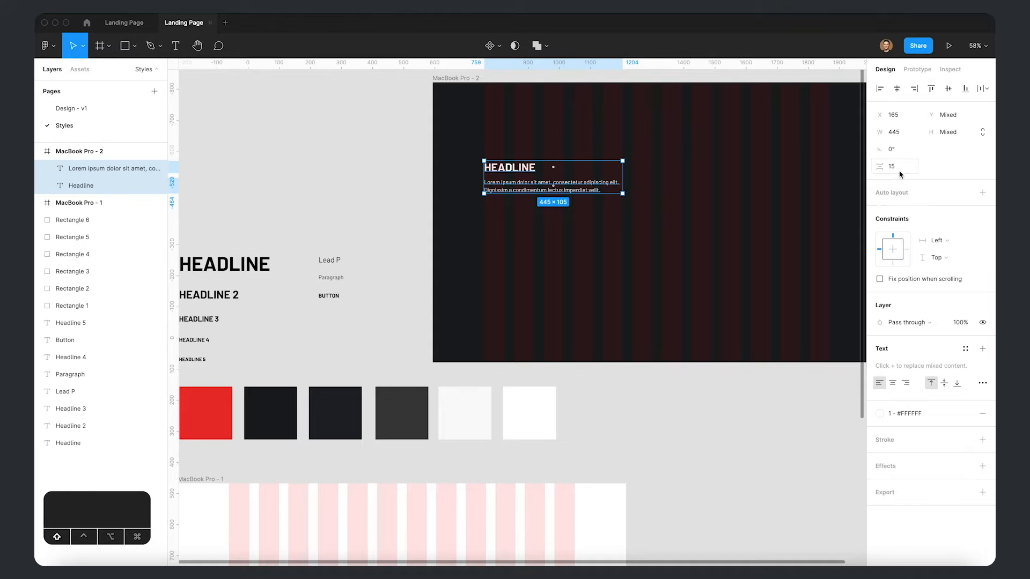
pyautogui.hotkey('shift', 'a')
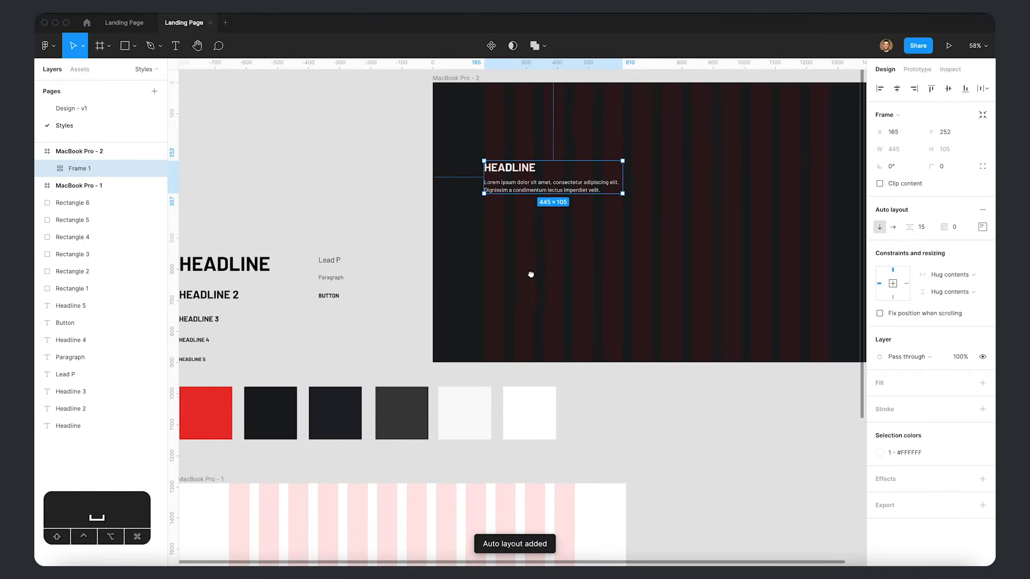
# - Move the headline and paragraph auto layout frame down to Y 286
pyautogui.moveTo(530, 275); pyautogui.dragTo(537, 273)
pyautogui.moveTo(551, 182); pyautogui.dragTo(551, 192)
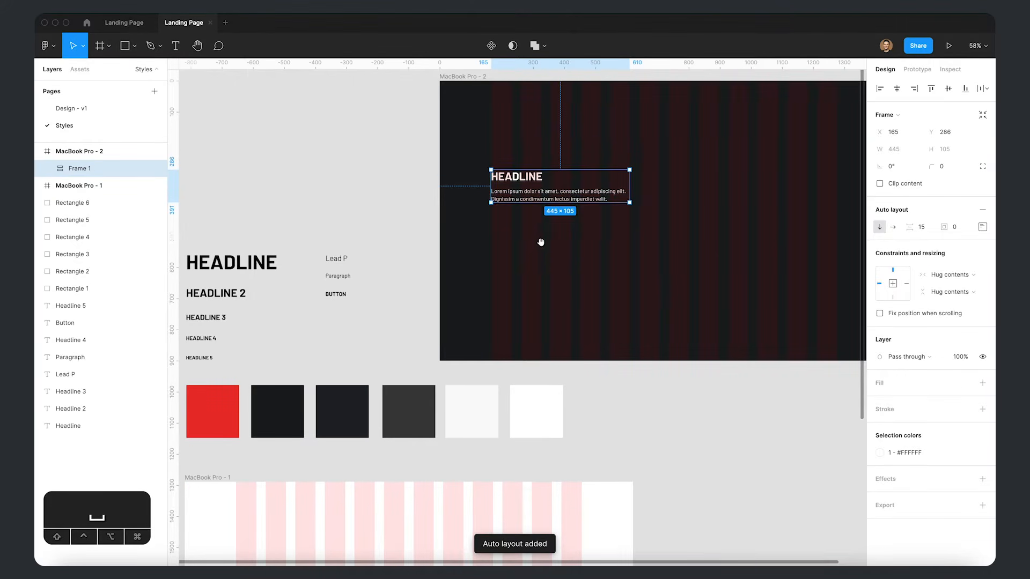
pyautogui.moveTo(542, 241); pyautogui.dragTo(552, 236)
# - Duplicate the headline inside the text frame, apply the "h5 - 16 20" style to the upper copy and change its text to "Overline"
pyautogui.press('super+d')
pyautogui.press('super+z')
pyautogui.keyDown('super'); pyautogui.click(530, 174); pyautogui.keyUp('super')
pyautogui.press('super+d')
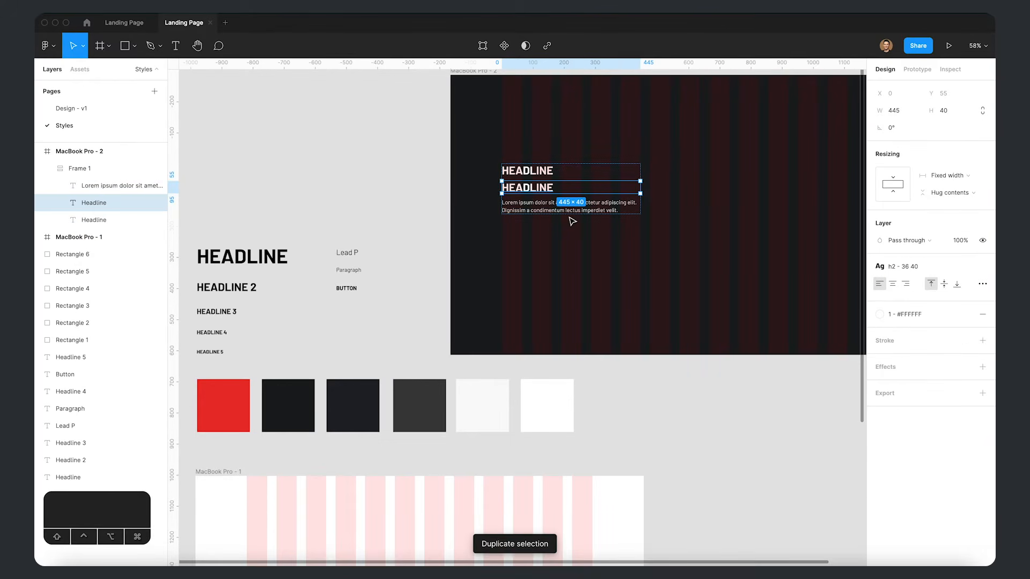
pyautogui.click(538, 170)
pyautogui.click(935, 270)
pyautogui.click(912, 400)
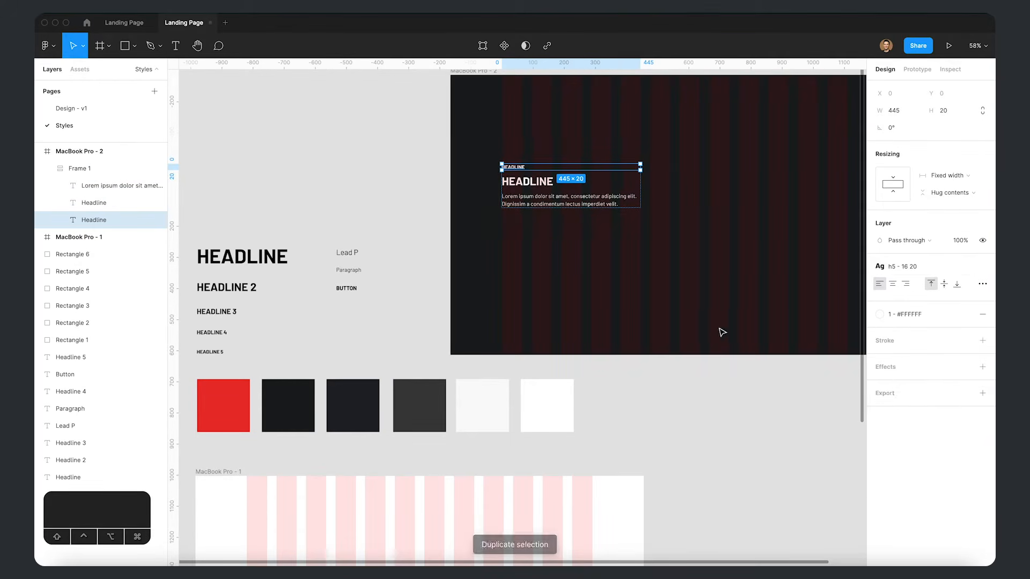
pyautogui.press('Return')
pyautogui.write('Overline')
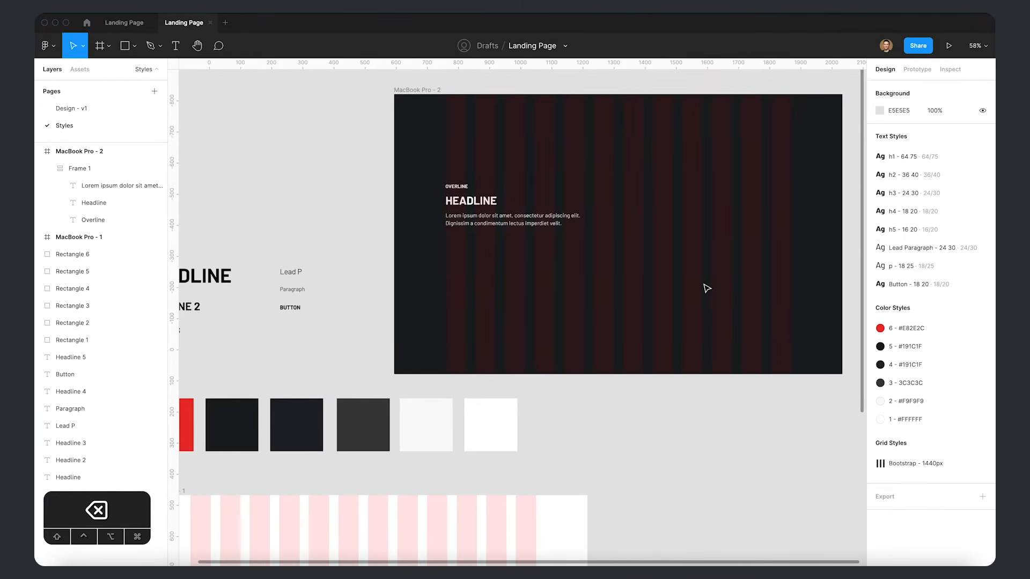
# - Add the text "Select a Membership Plan" to the dark frame and position it at X 610, Y 597
pyautogui.press('t')
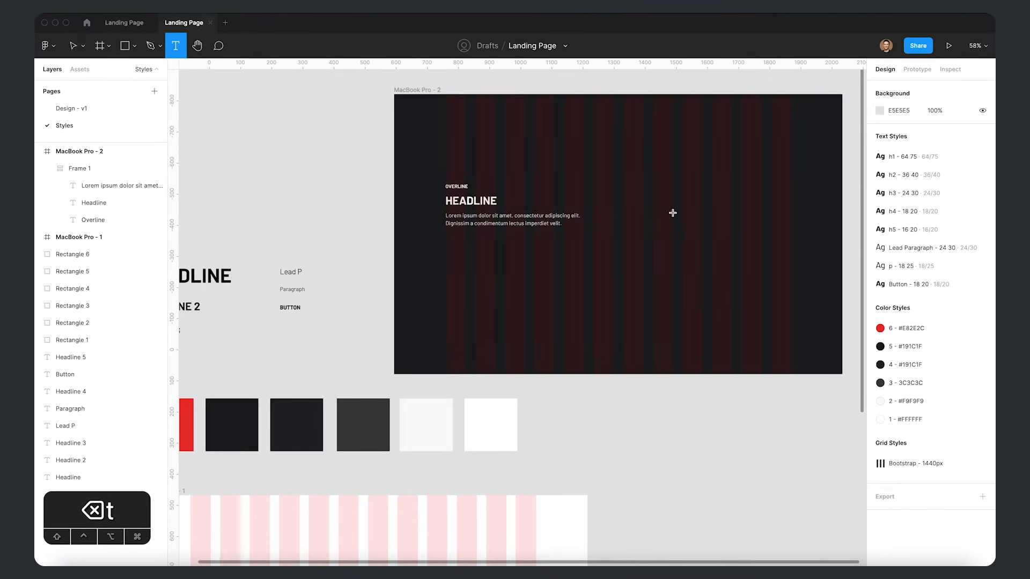
pyautogui.click(674, 216)
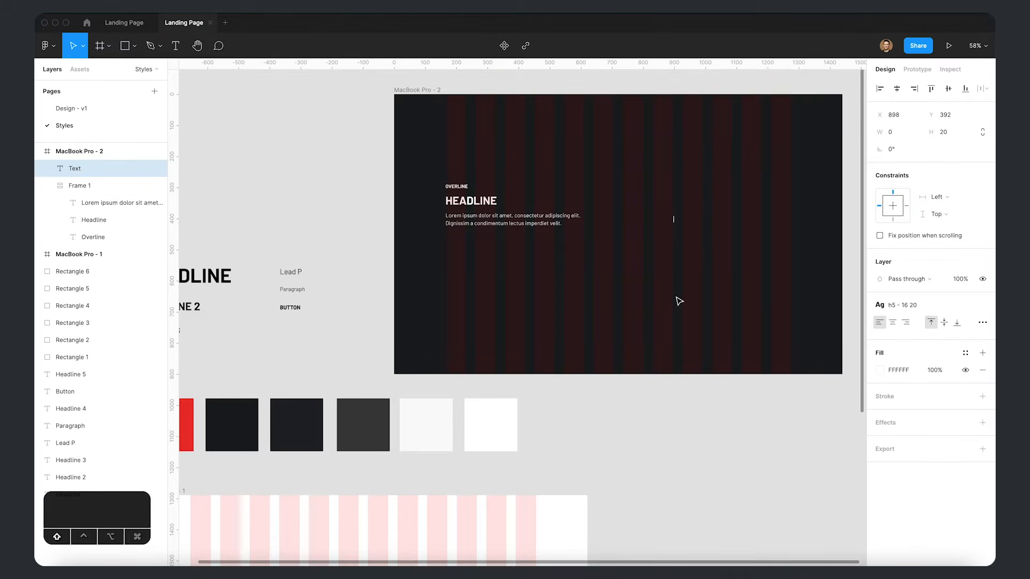
pyautogui.write('Select a ')
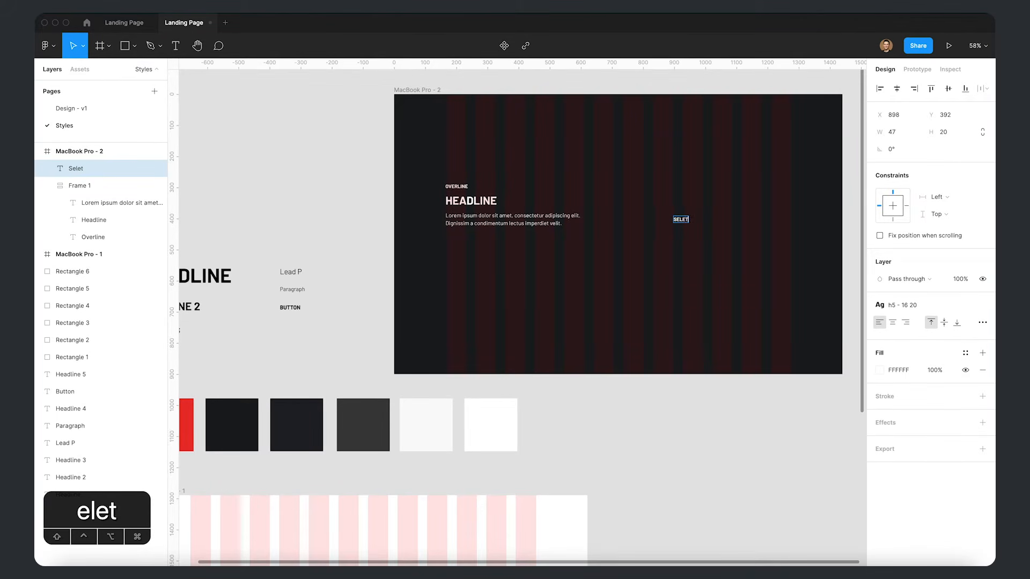
pyautogui.write('Membership')
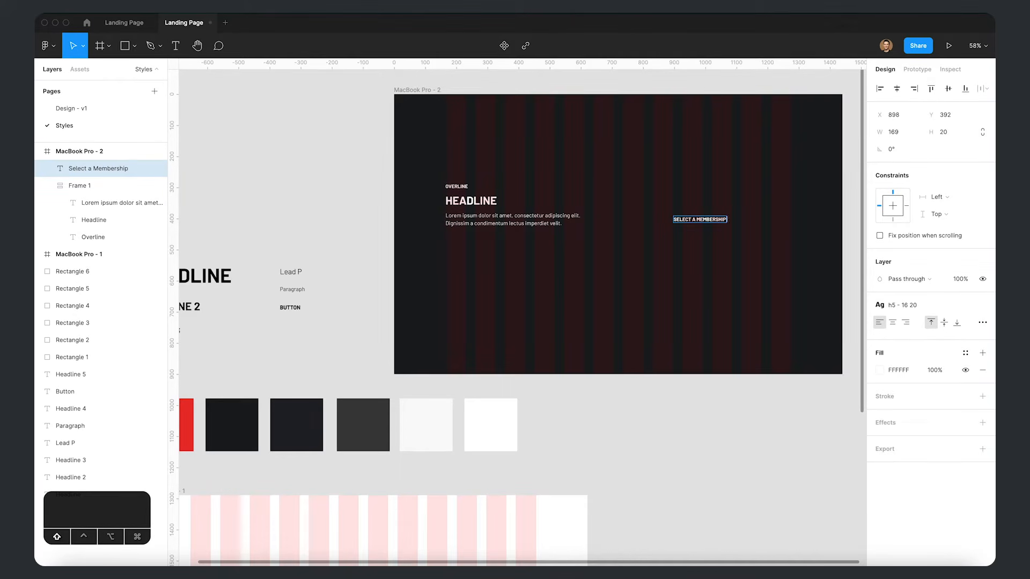
pyautogui.press('Escape')
pyautogui.moveTo(719, 220); pyautogui.dragTo(629, 284)
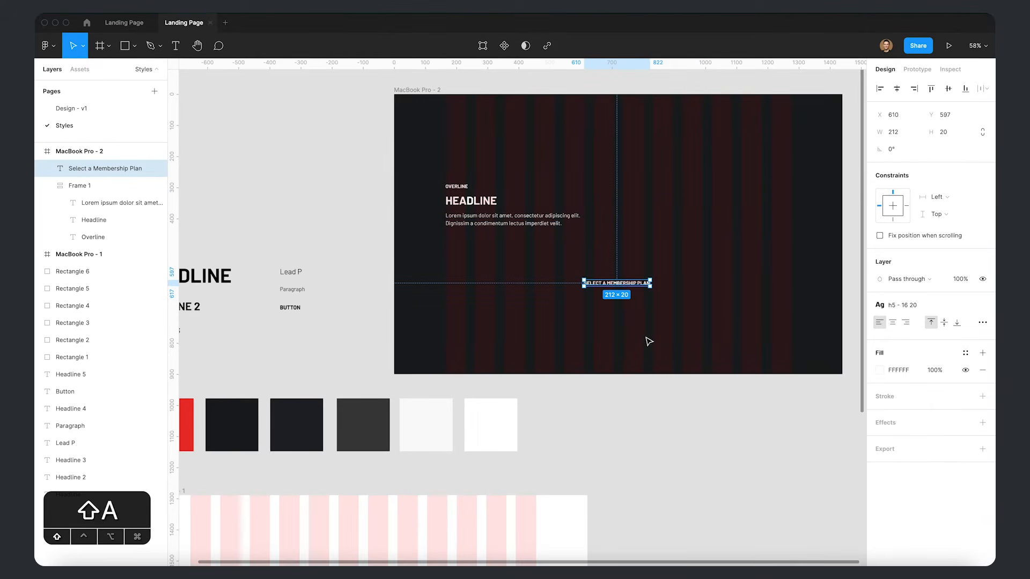
# - Wrap the membership text in centered auto layout with 20 padding and place it below the paragraph at X 165, Y 474
pyautogui.hotkey('shift', 'a')
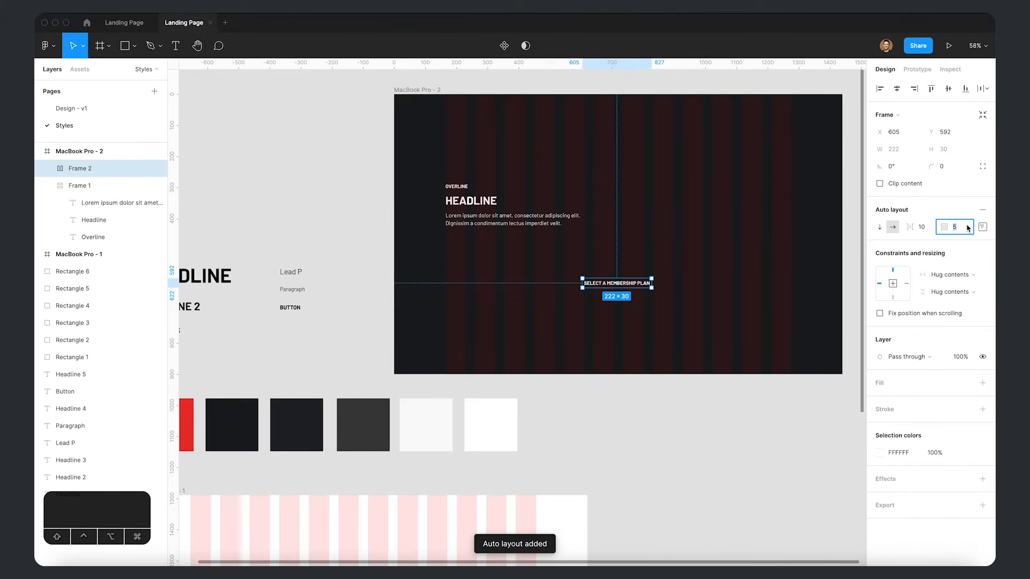
pyautogui.press('Return')
pyautogui.click(982, 226)
pyautogui.click(799, 433)
pyautogui.moveTo(625, 288)
pyautogui.mouseDown()
pyautogui.moveTo(498, 194)
pyautogui.moveTo(491, 252)
pyautogui.mouseUp()
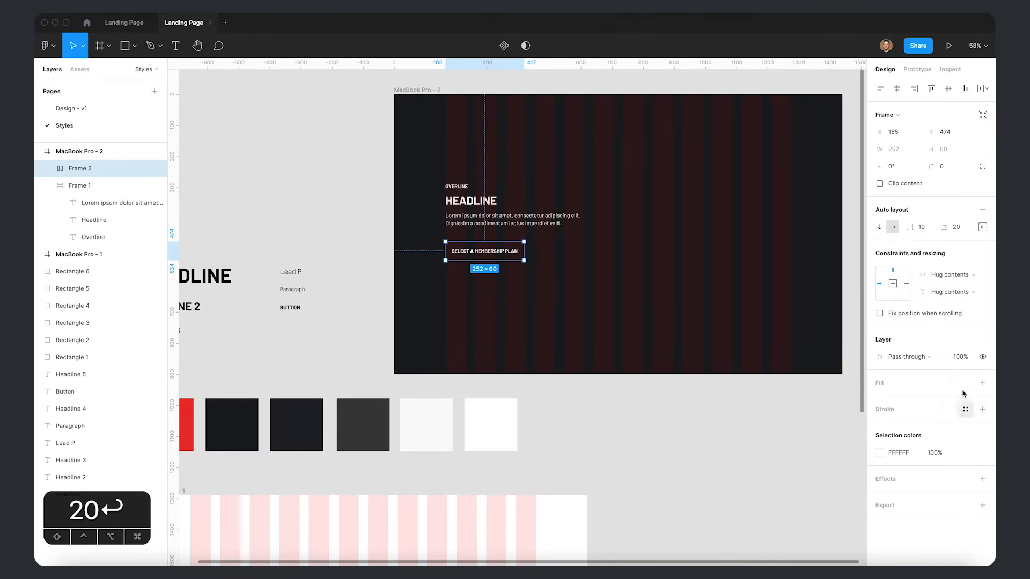
# - Fill the membership plan button with the "6 - #E82E2C" color style
pyautogui.click(964, 384)
pyautogui.click(912, 448)
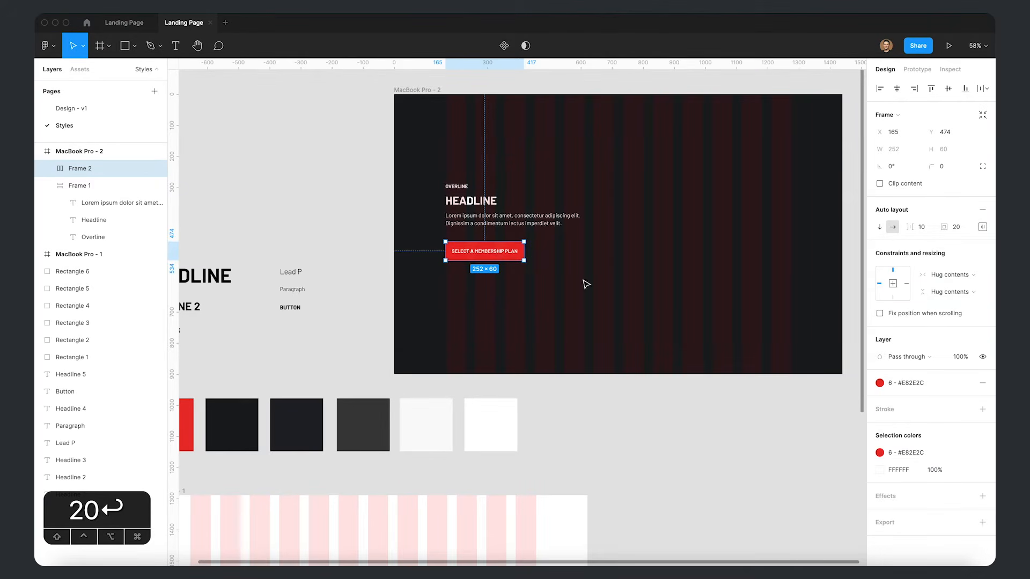
pyautogui.doubleClick(497, 255)
pyautogui.click(605, 394)
# - Place a 96 × 96 copy of the white swatch on the red swatch and check their contrast with the Contrast plugin
pyautogui.press('space')
pyautogui.moveTo(598, 306); pyautogui.dragTo(724, 269)
pyautogui.click(629, 394)
pyautogui.press('super+d')
pyautogui.moveTo(642, 363); pyautogui.dragTo(303, 391)
pyautogui.press('super+slash')
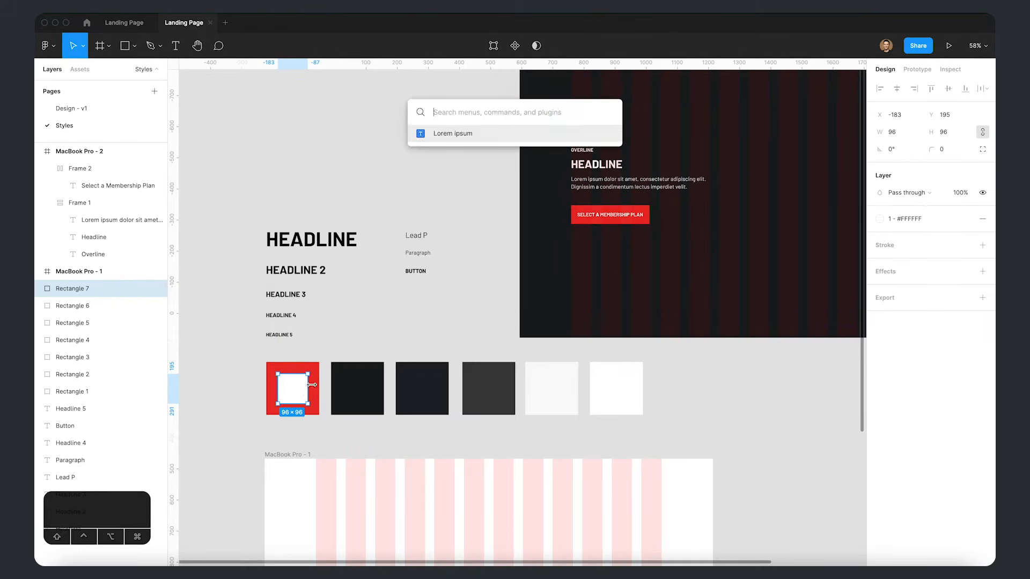
pyautogui.write('contrast')
pyautogui.press('Return')
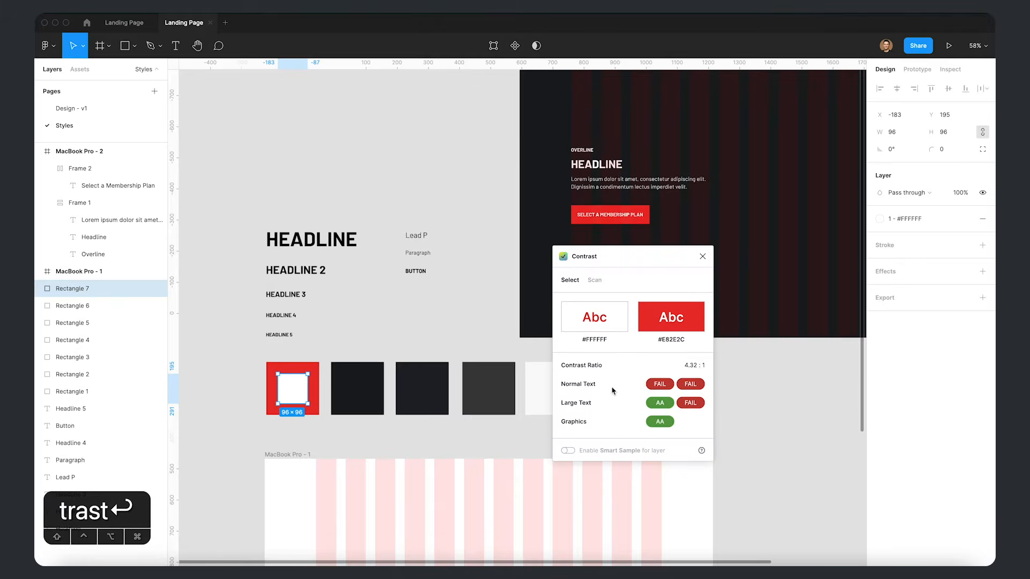
# - Edit the red swatch's "6 - #E82E2C" color style, lowering its HSL lightness to 49
pyautogui.click(326, 399)
pyautogui.click(314, 398)
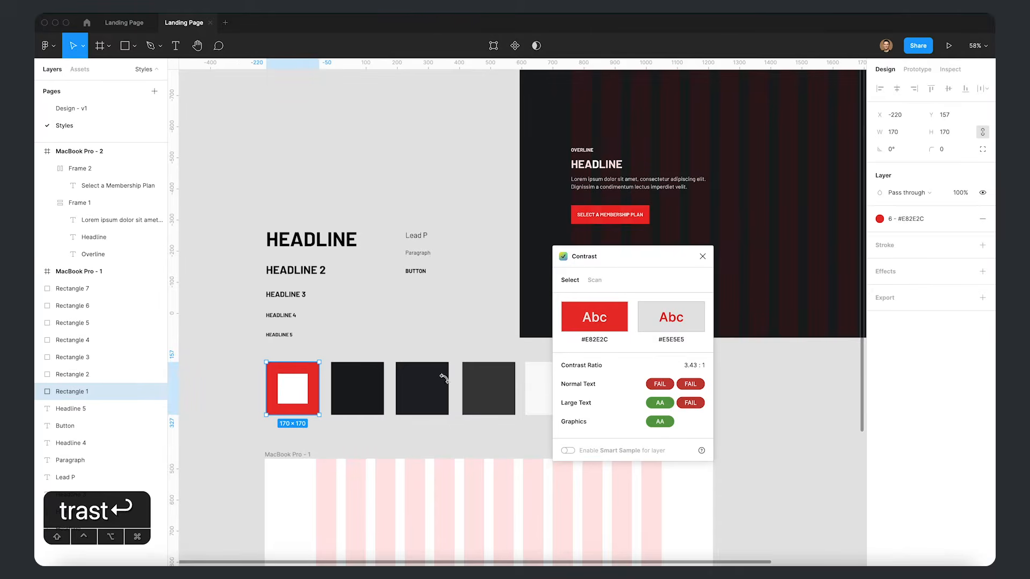
pyautogui.click(924, 219)
pyautogui.click(976, 286)
pyautogui.click(757, 440)
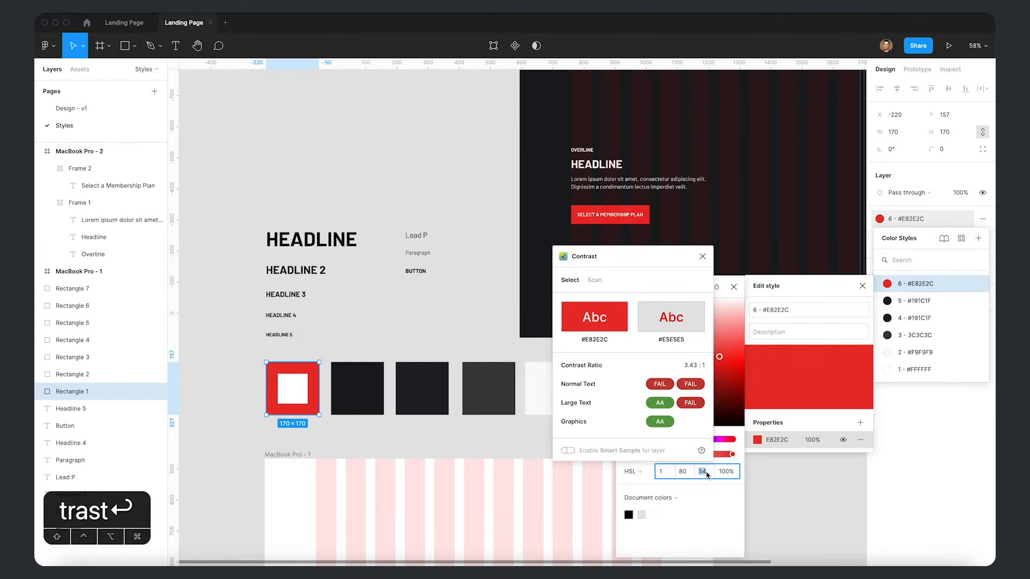
pyautogui.press('Down')
pyautogui.press('Down')
pyautogui.press('Down')
pyautogui.press('Down')
pyautogui.press('Down')
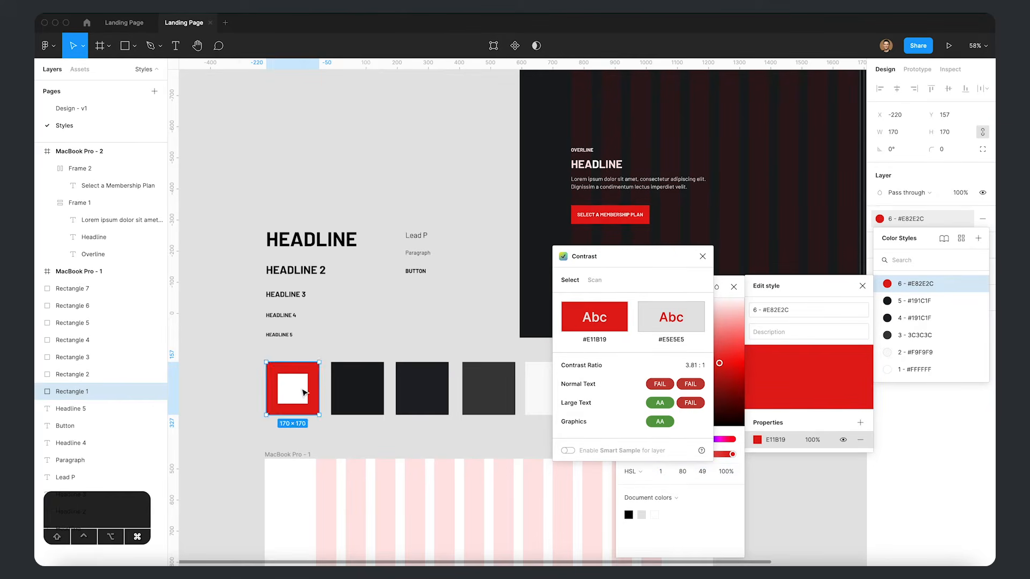
# - Recheck the white test square's contrast against the red, close the Contrast plugin and delete the square
pyautogui.click(303, 393)
pyautogui.click(702, 256)
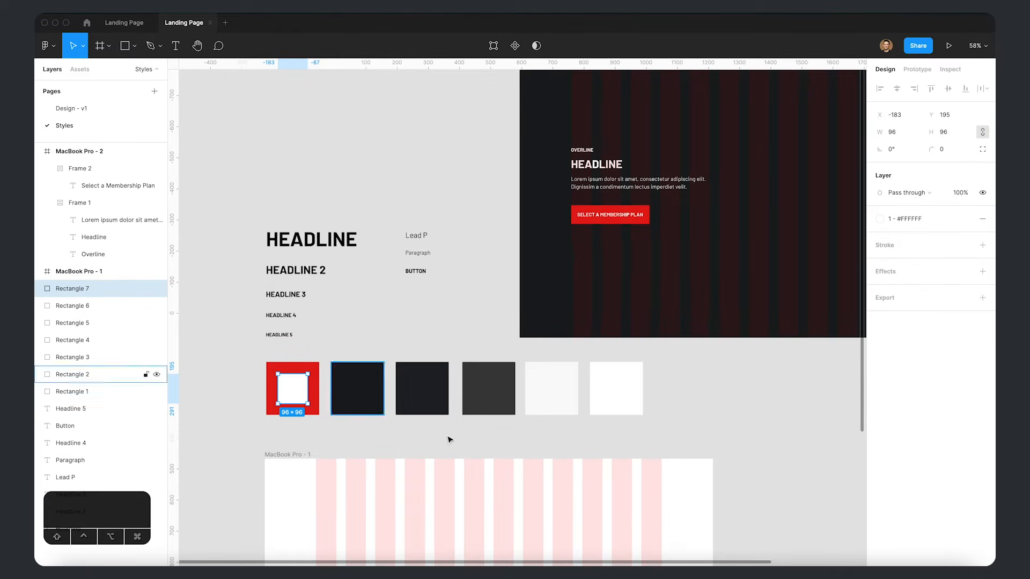
pyautogui.press('BackSpace')
# - Set the corner radius of the red membership plan button to 5
pyautogui.hscroll(3, 720, 436)
pyautogui.scroll(1, 720, 436)
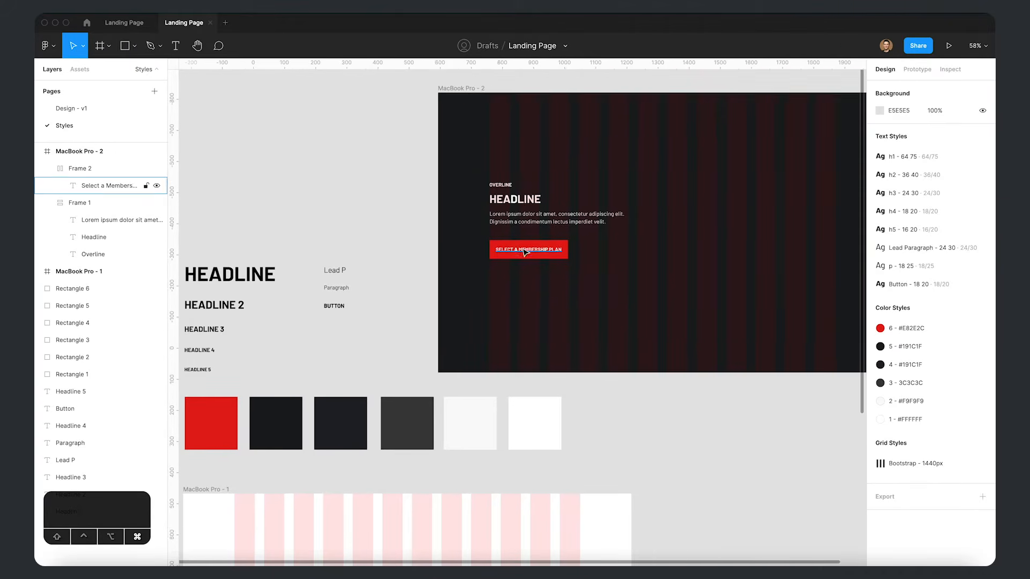
pyautogui.click(564, 248)
pyautogui.press('Escape')
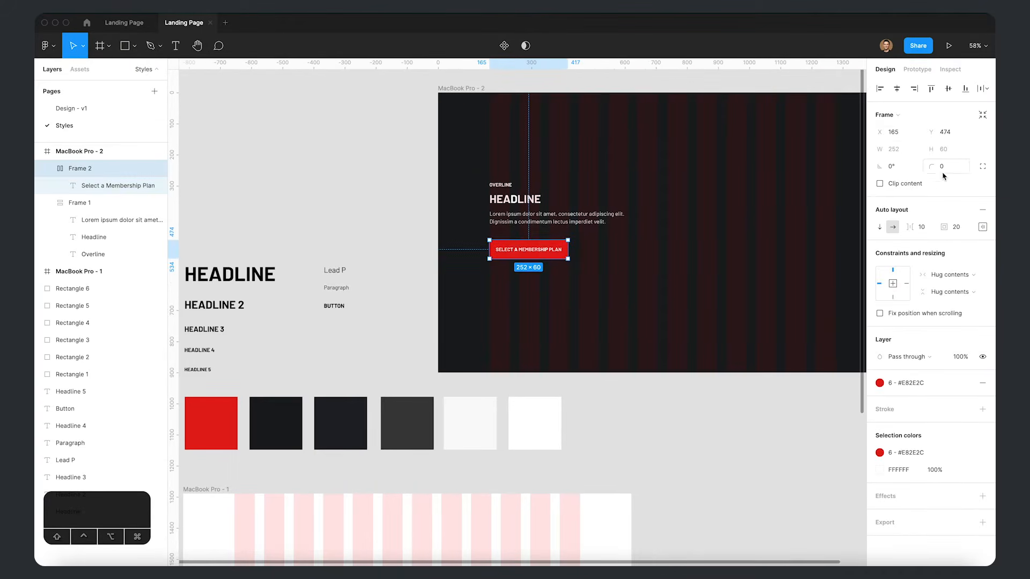
pyautogui.write('5')
pyautogui.press('Return')
# - Hide the layout grids to view the dark frame's content without columns
pyautogui.click(813, 441)
pyautogui.hotkey('ctrl', 'g')
pyautogui.moveTo(687, 412); pyautogui.dragTo(569, 436)
pyautogui.scroll(2, 488, 298)
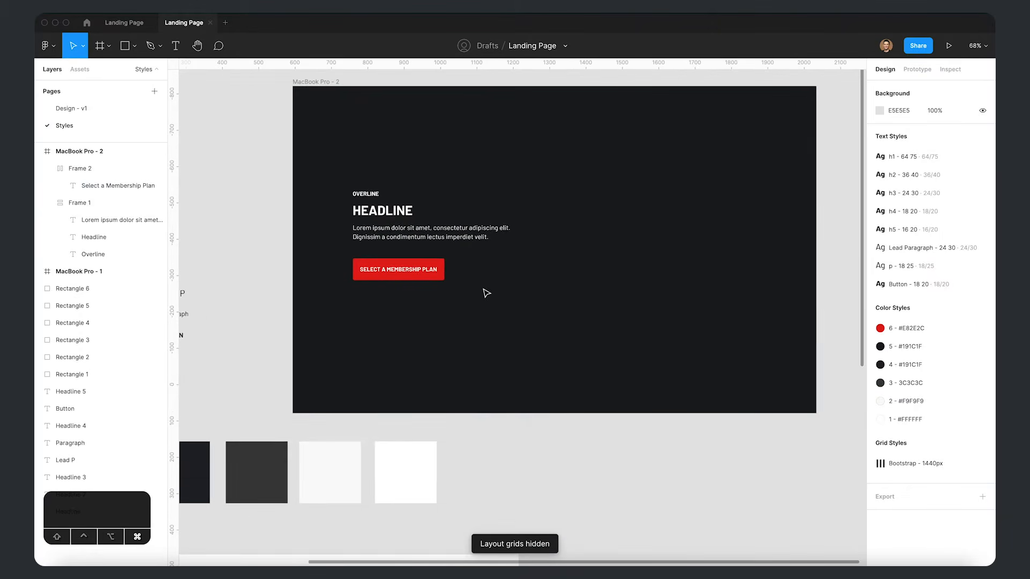
pyautogui.moveTo(583, 265); pyautogui.dragTo(552, 293)
# - Open the Iconify plugin and search for "chevron" icons
pyautogui.press('super+slash')
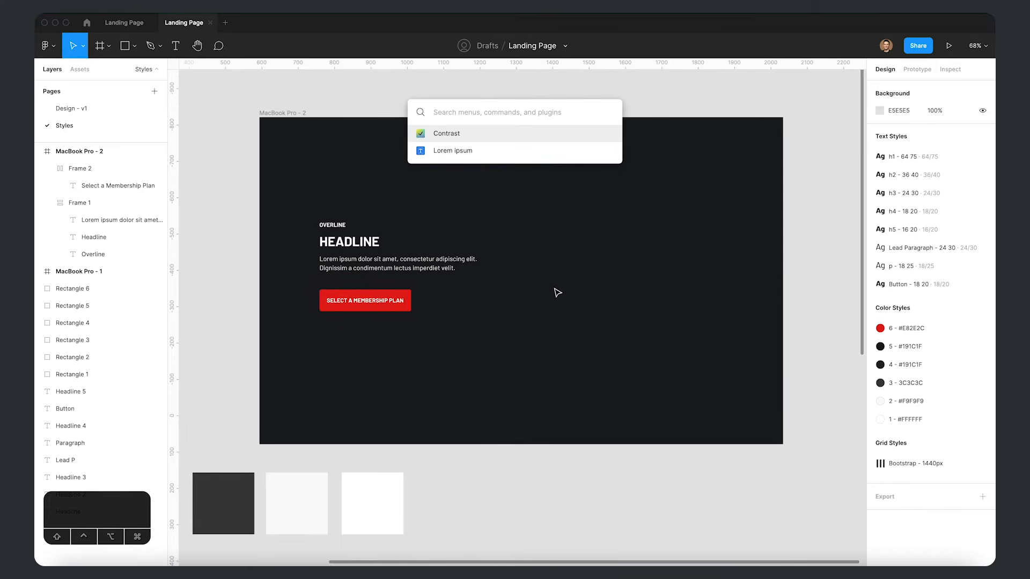
pyautogui.write('iconi')
pyautogui.press('Return')
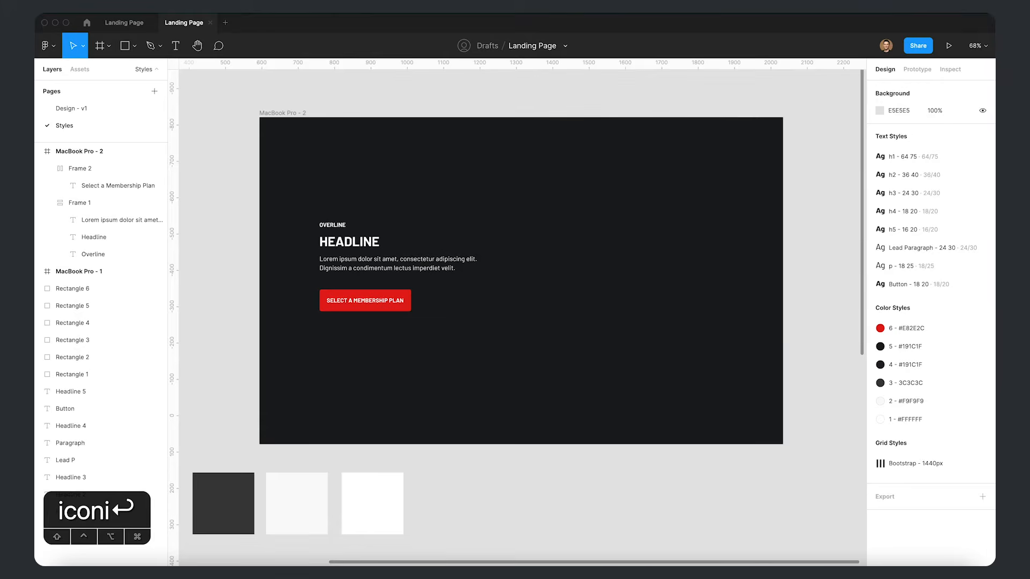
pyautogui.press('BackSpace')
pyautogui.write('chevron')
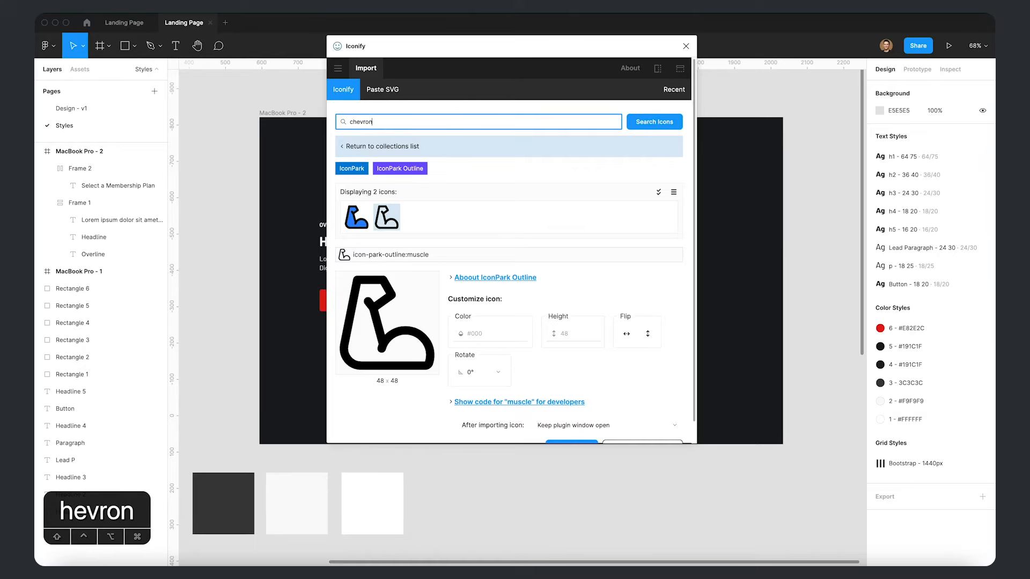
pyautogui.press('Return')
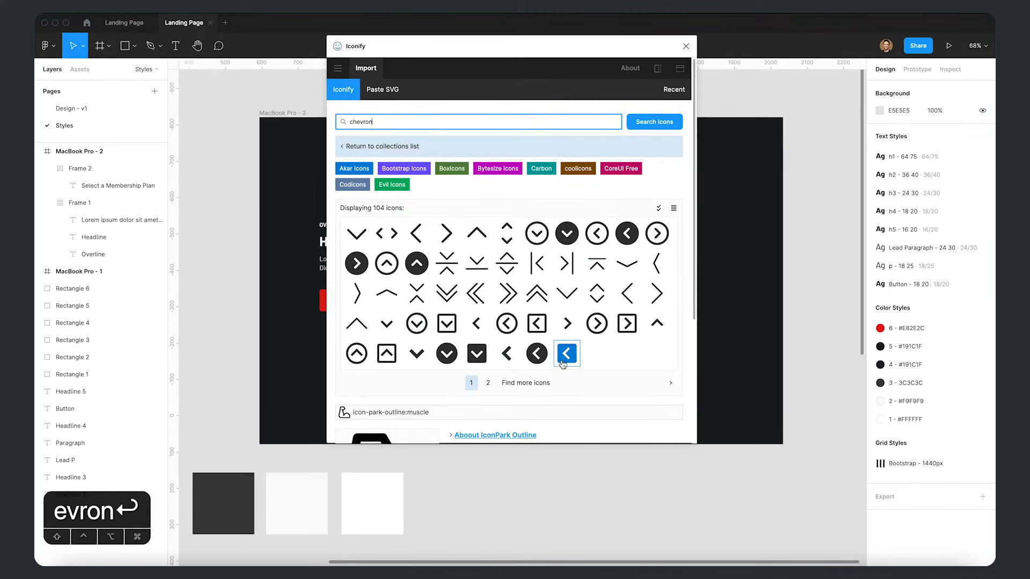
# - Import the "bx:bx-chevron-right" icon onto the canvas and close the Iconify plugin
pyautogui.click(574, 325)
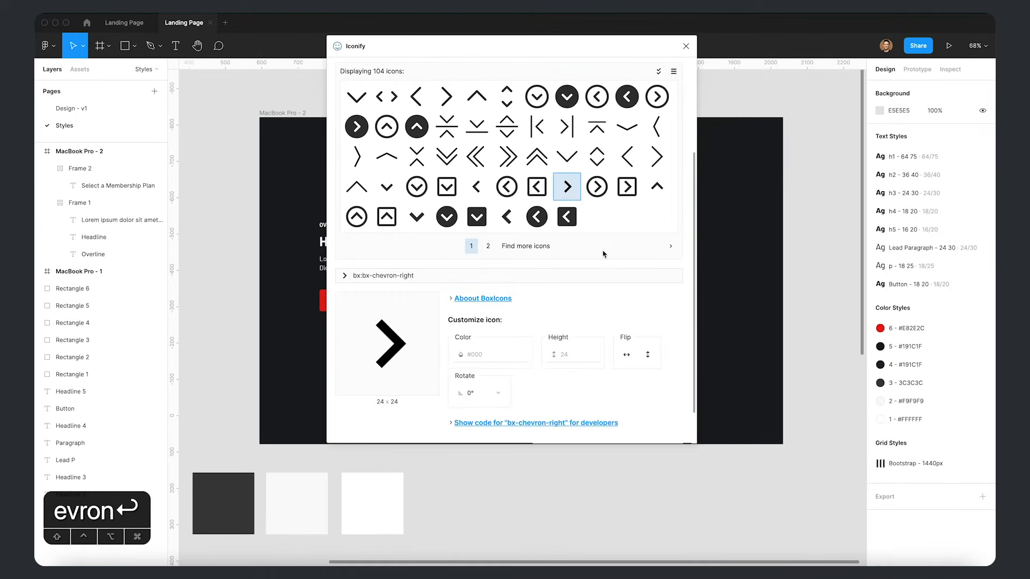
pyautogui.moveTo(567, 170); pyautogui.dragTo(626, 421)
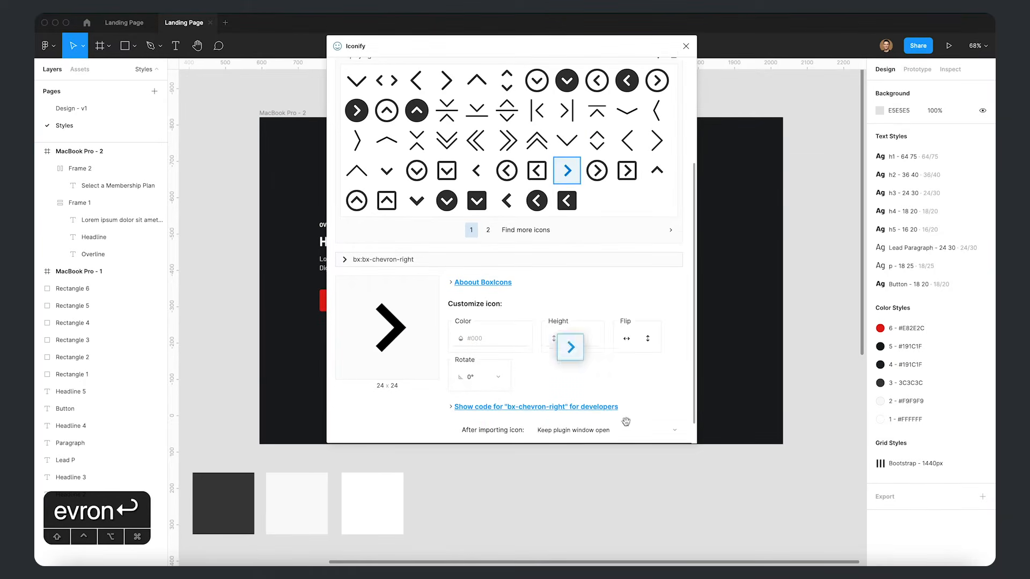
pyautogui.click(686, 47)
# - Resize the imported chevron icon to 25 × 25 and change its color to FFFFFF
pyautogui.scroll(-2, 647, 443)
pyautogui.click(604, 478)
pyautogui.click(558, 437)
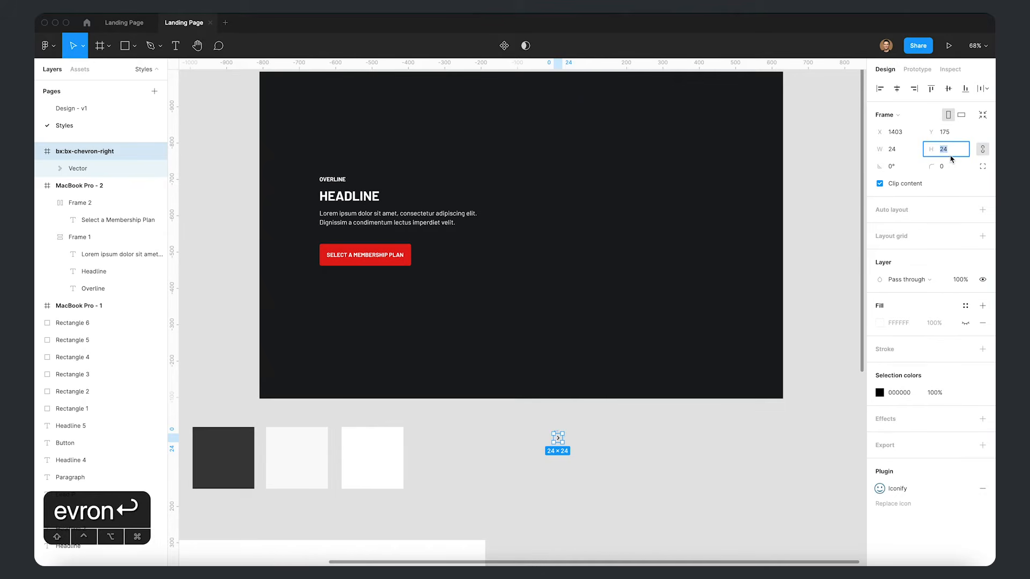
pyautogui.write('25')
pyautogui.press('Return')
pyautogui.click(895, 392)
pyautogui.write('fff')
pyautogui.press('Return')
# - Move the white chevron into the red button's auto layout, after the "Select a Membership Plan" label
pyautogui.moveTo(558, 435); pyautogui.dragTo(409, 259)
pyautogui.click(458, 339)
pyautogui.click(404, 262)
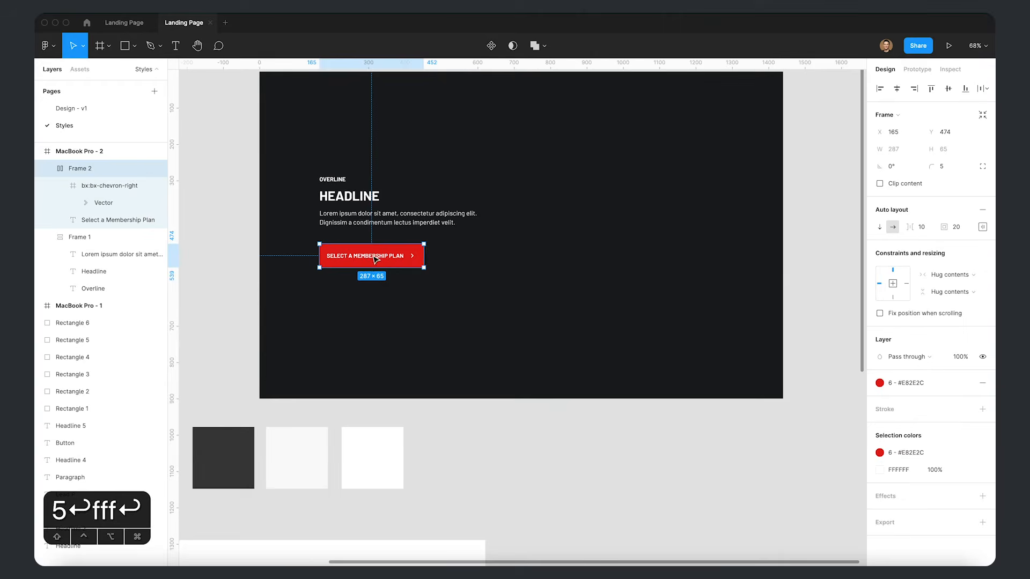
# - Set the chevron icon inside the button to a height of 20
pyautogui.click(412, 255)
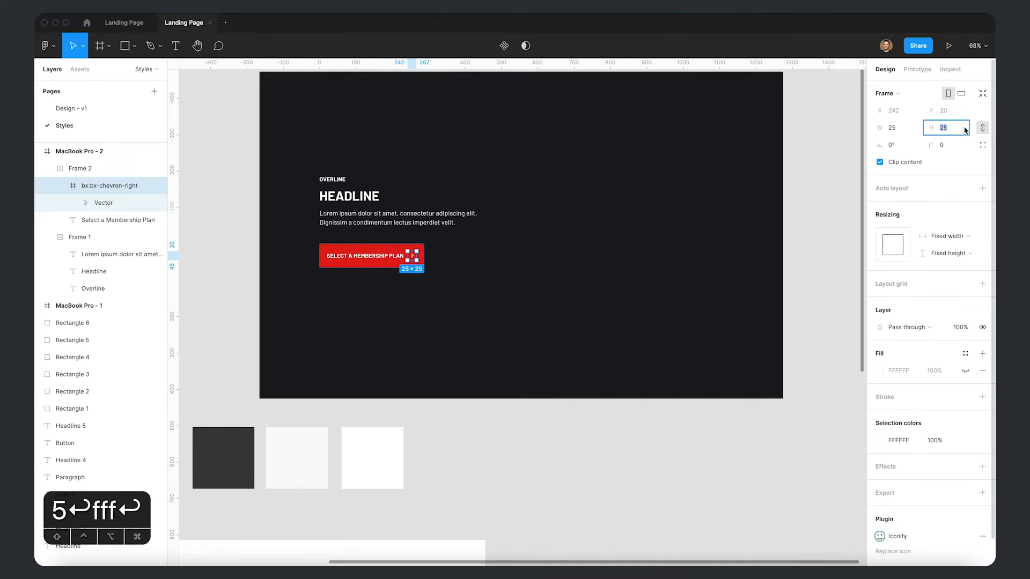
pyautogui.write('20')
pyautogui.press('Return')
pyautogui.click(590, 430)
pyautogui.press('space')
pyautogui.moveTo(526, 341); pyautogui.dragTo(611, 333)
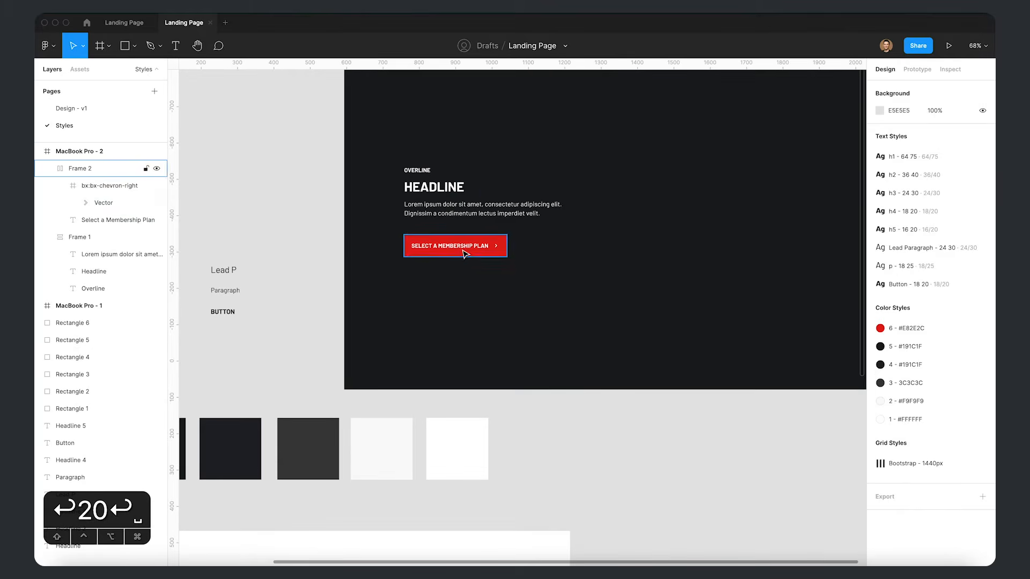
# - Set the vertical spacing between the text block and the red button to 30
pyautogui.click(465, 254)
pyautogui.keyDown('shift'); pyautogui.click(482, 193); pyautogui.keyUp('shift')
pyautogui.write('30')
pyautogui.press('Return')
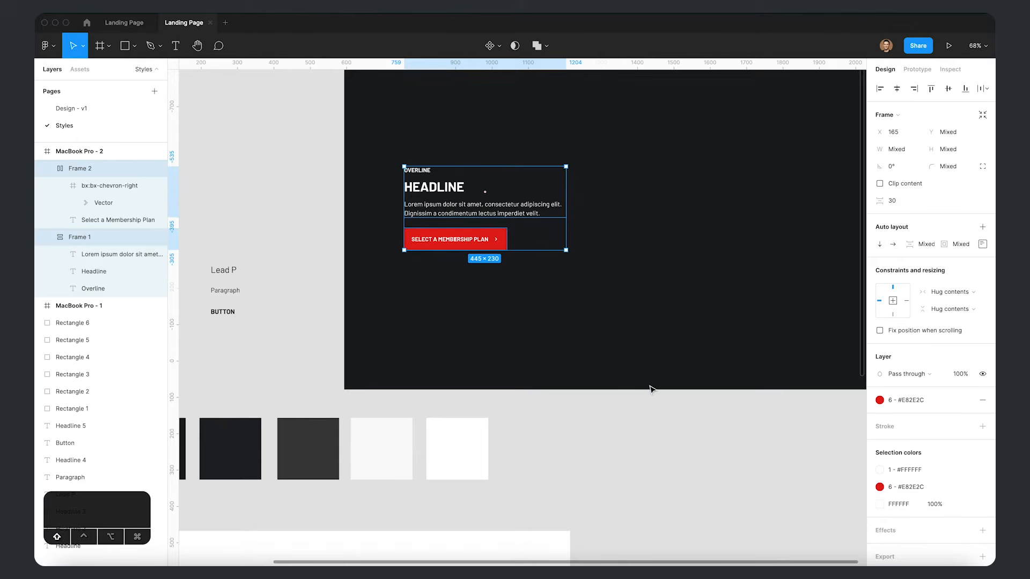
# - Wrap the text block and the red button together in one vertical auto layout
pyautogui.hotkey('shift', 'a')
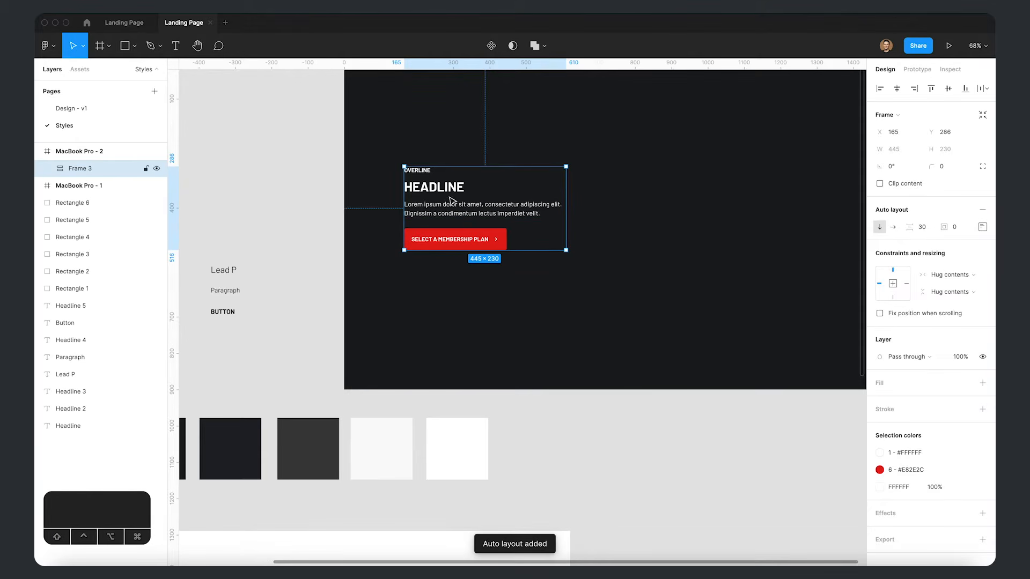
pyautogui.doubleClick(452, 201)
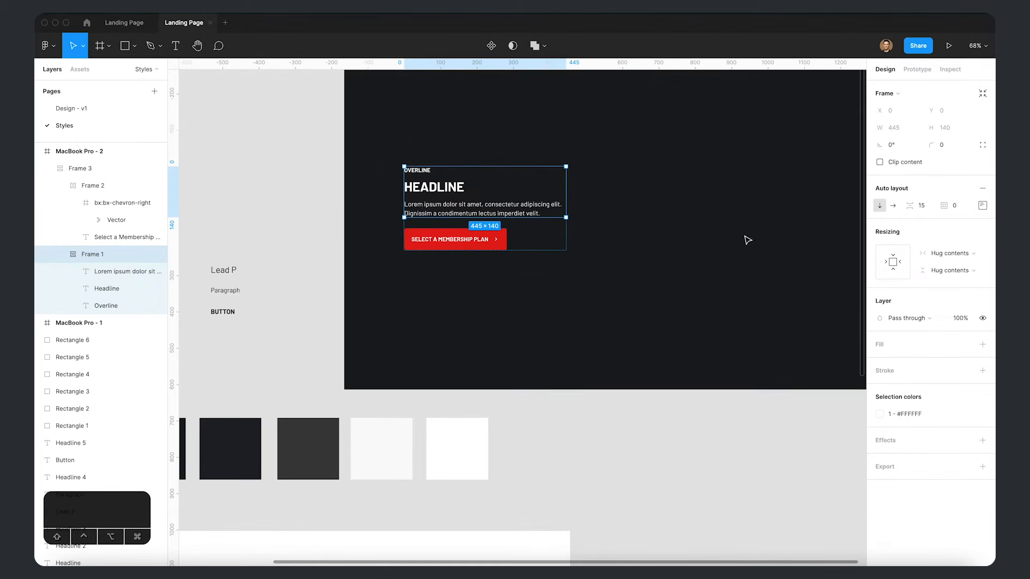
pyautogui.click(567, 351)
pyautogui.click(461, 207)
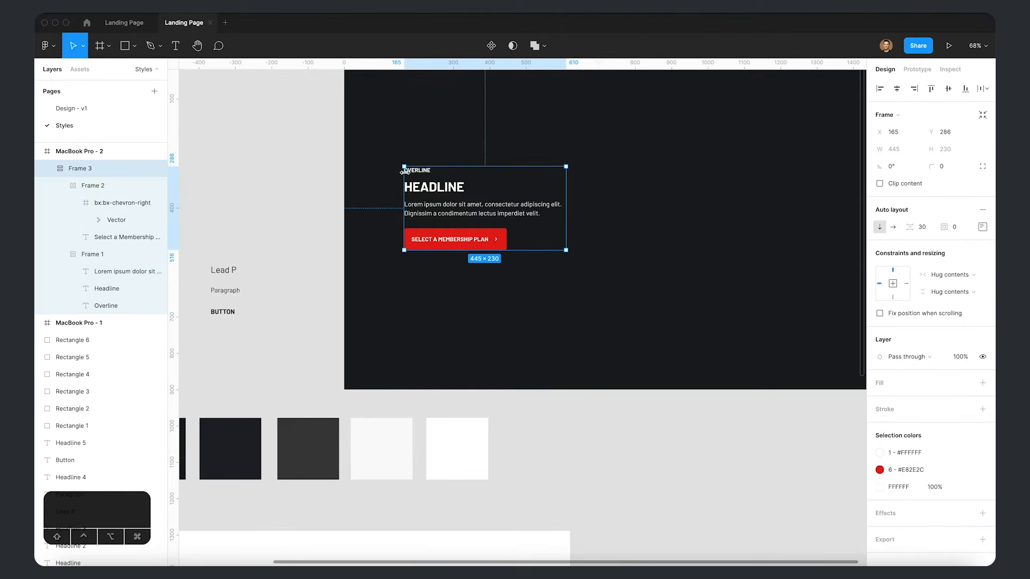
# - Group the overline and headline in their own nested auto layout with a spacing of 5
pyautogui.keyDown('super'); pyautogui.click(429, 172); pyautogui.keyUp('super')
pyautogui.keyDown('shift'); pyautogui.click(438, 188); pyautogui.keyUp('shift')
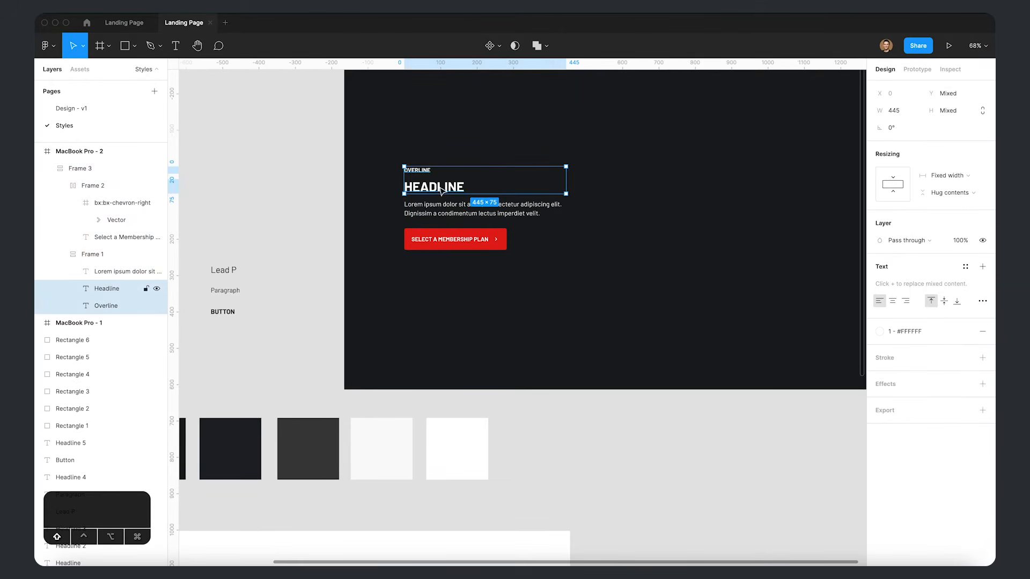
pyautogui.hotkey('shift', 'a')
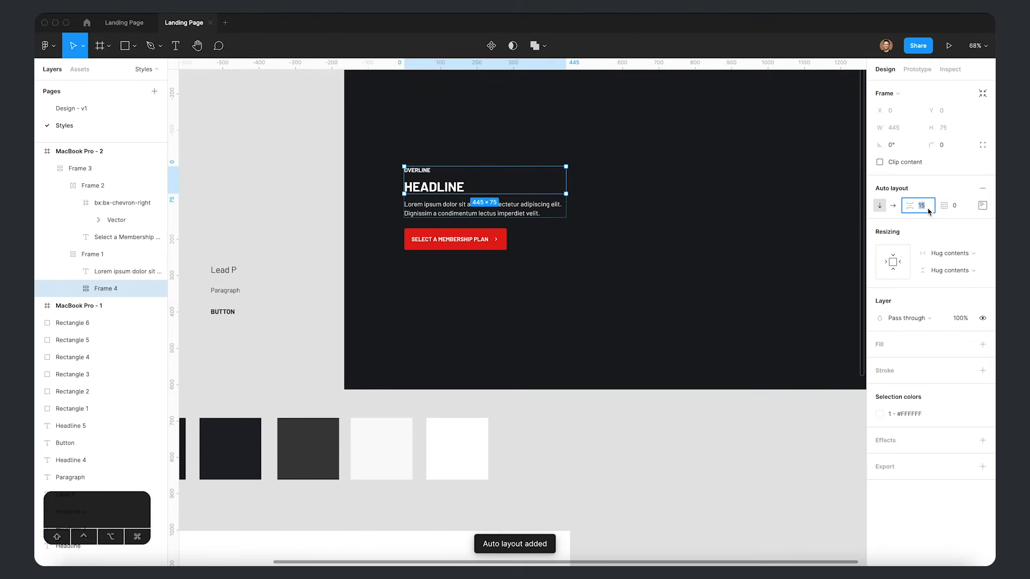
pyautogui.write('5')
pyautogui.press('Return')
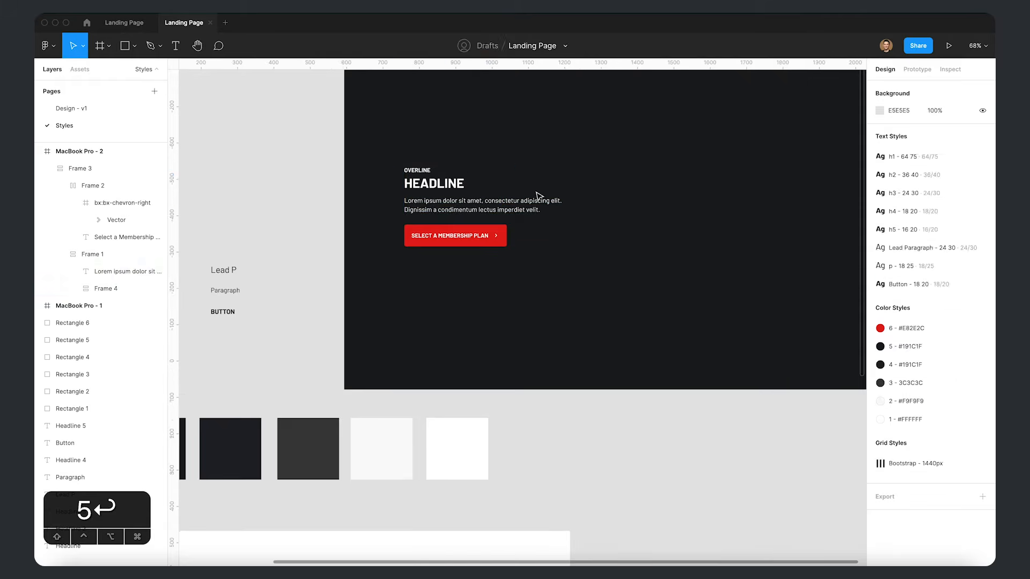
pyautogui.doubleClick(505, 184)
pyautogui.click(633, 210)
# - Set the spacing between the overline-headline group and the paragraph to 10
pyautogui.doubleClick(517, 206)
pyautogui.write('10')
pyautogui.press('Return')
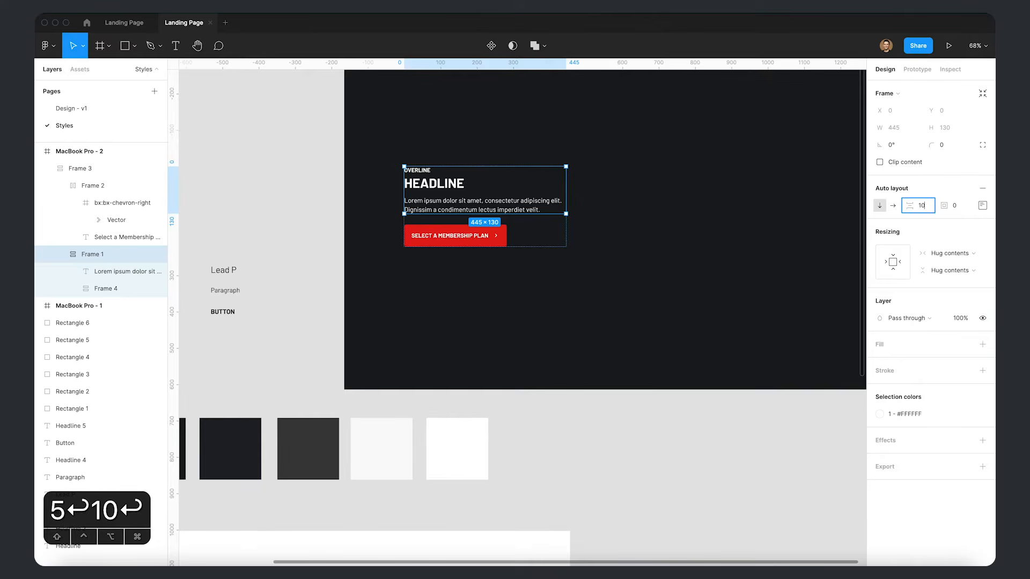
pyautogui.click(780, 278)
# - Try narrowing the outer frame that holds the text block and the red button
pyautogui.click(456, 192)
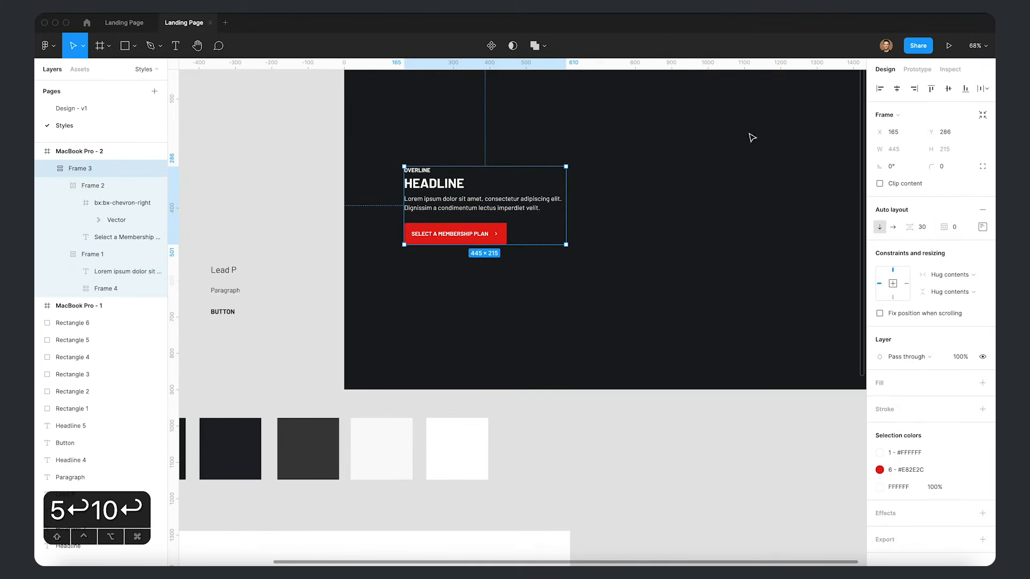
pyautogui.moveTo(566, 198); pyautogui.dragTo(538, 199)
pyautogui.press('super+z')
# - Set the horizontal resizing of the text block, Frame 1, to Fill container
pyautogui.click(462, 186)
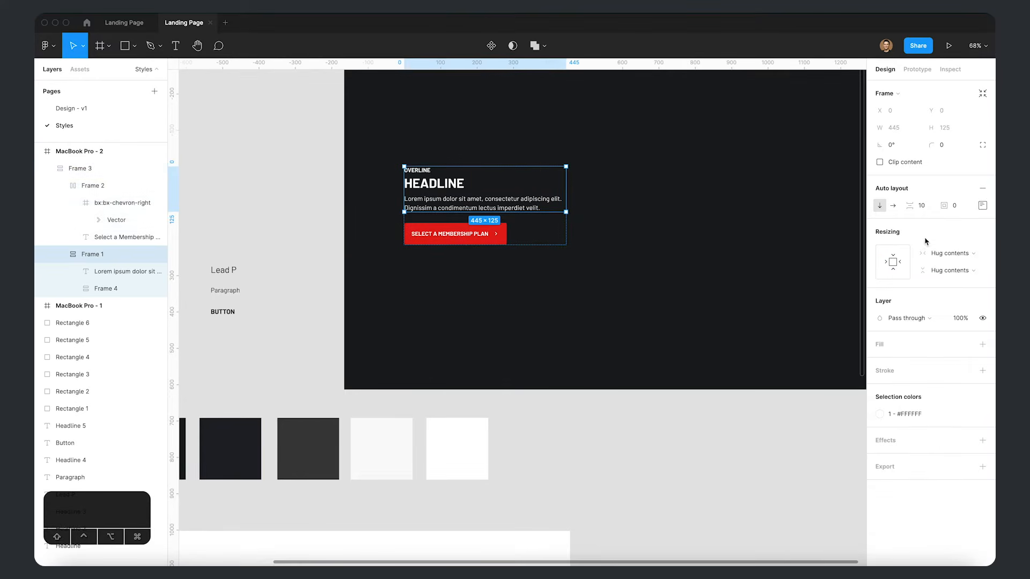
pyautogui.click(949, 253)
pyautogui.click(958, 267)
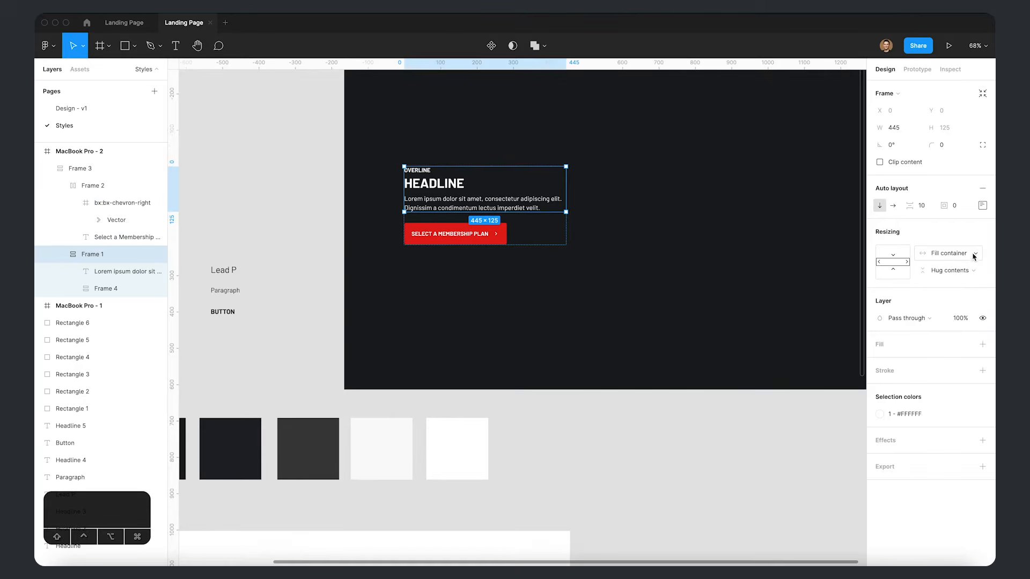
# - Set the paragraph, headline and overline text layers to Fill container width
pyautogui.press('Return')
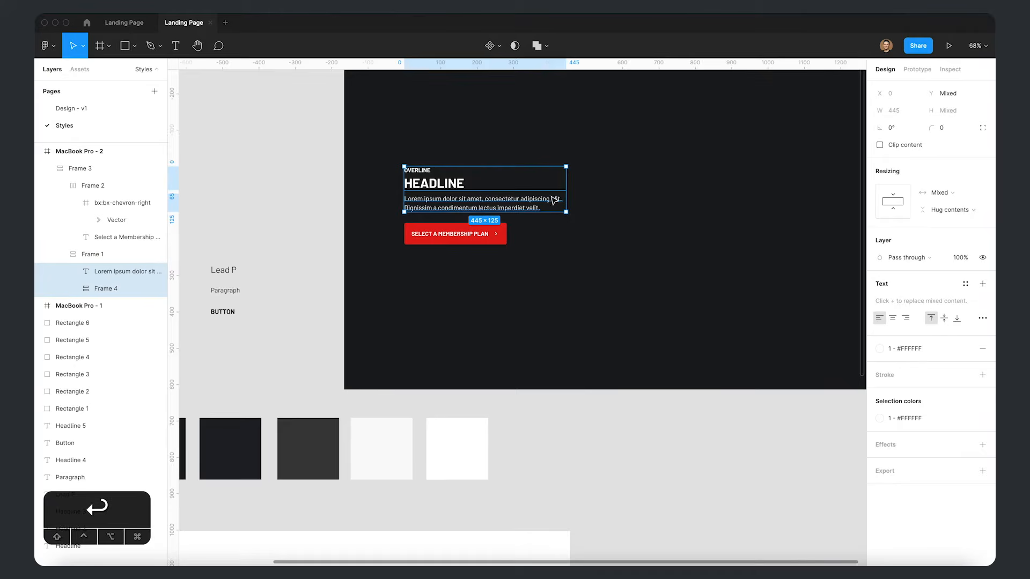
pyautogui.press('Return')
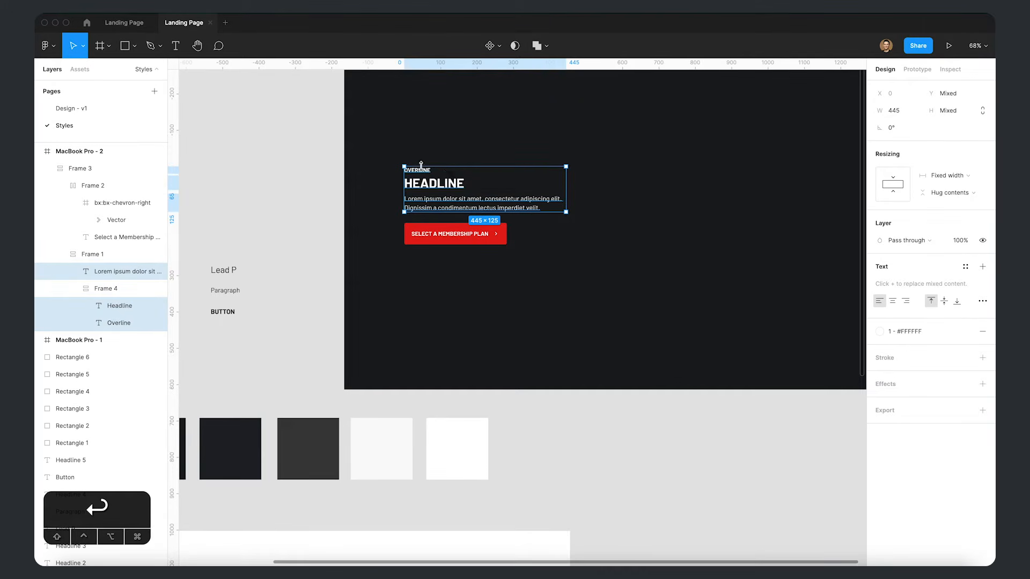
pyautogui.click(947, 179)
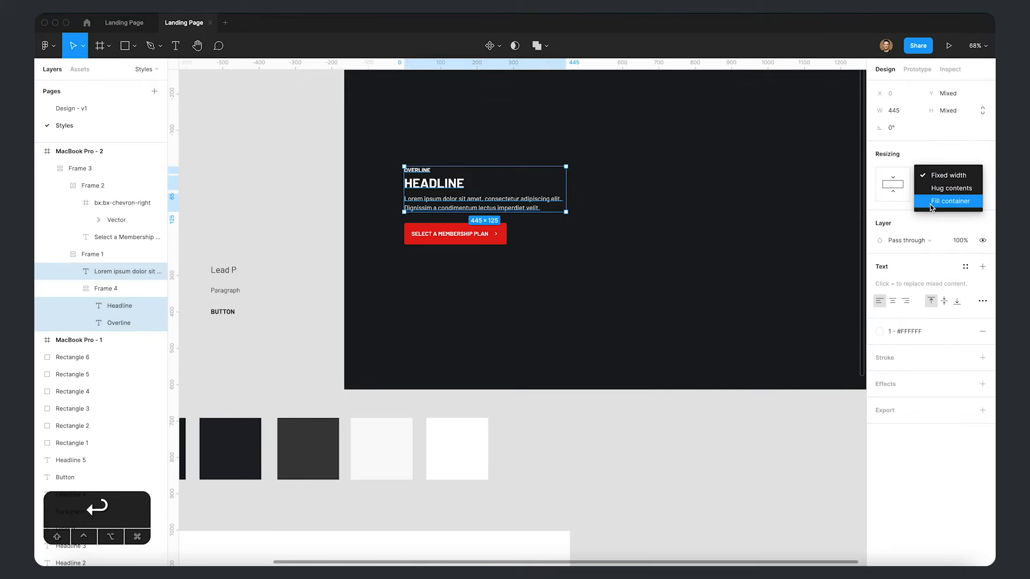
pyautogui.click(949, 201)
pyautogui.click(368, 220)
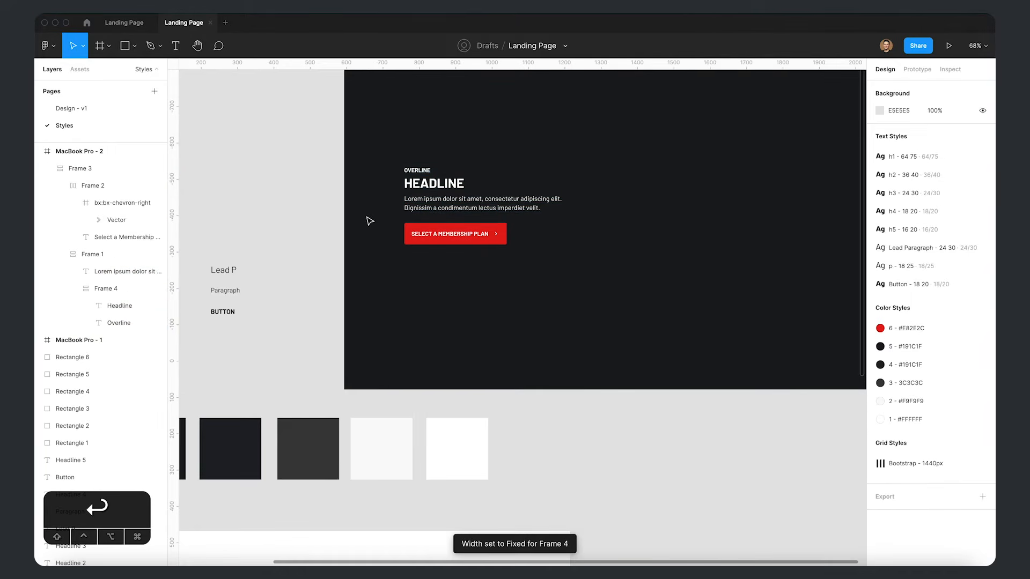
pyautogui.click(425, 174)
pyautogui.keyDown('shift'); pyautogui.click(428, 184); pyautogui.keyUp('shift')
pyautogui.keyDown('shift'); pyautogui.click(456, 207); pyautogui.keyUp('shift')
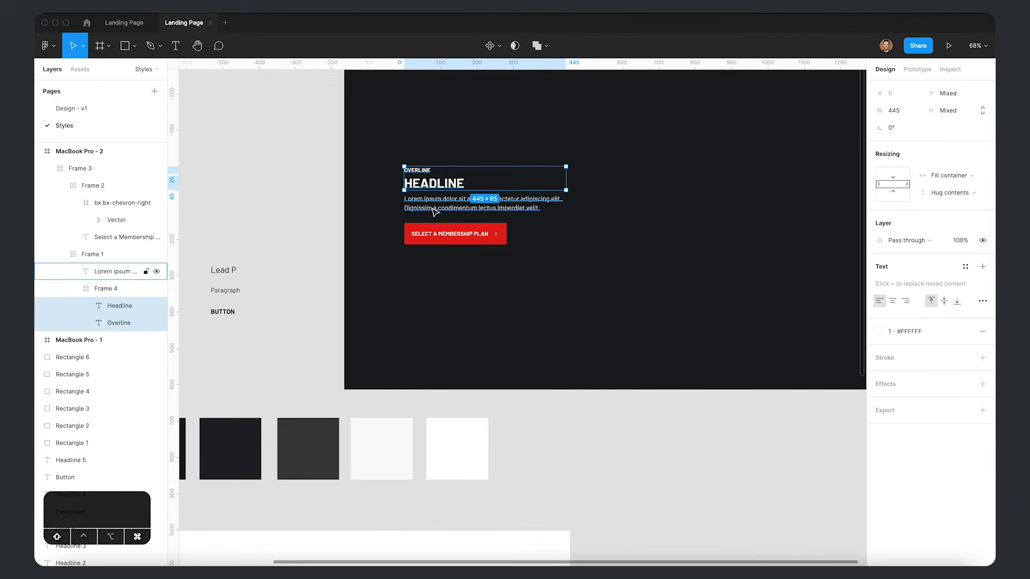
pyautogui.click(736, 242)
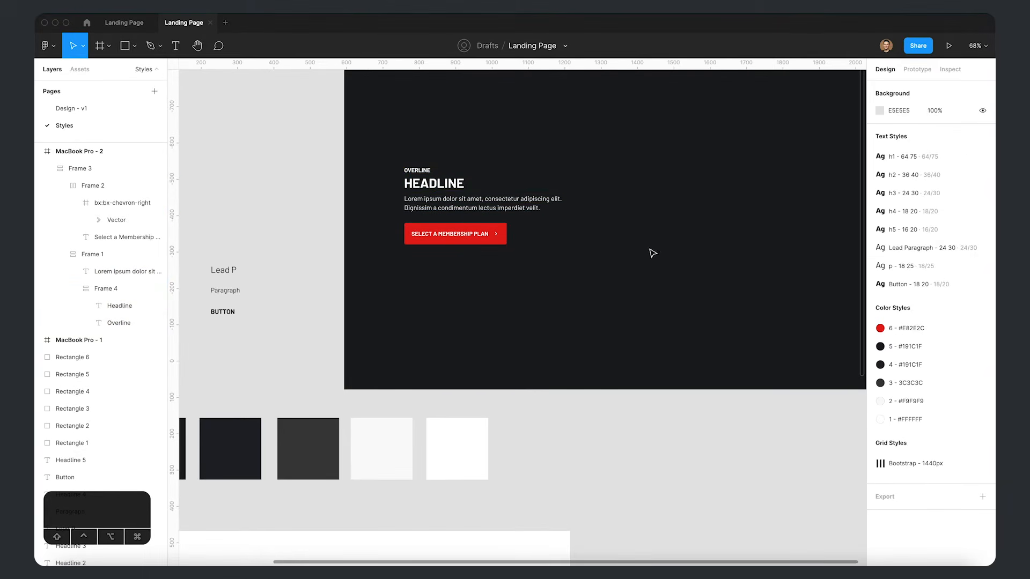
# - Set the width of Frame 4, holding the headline and overline, to Fill container and resize the outer frame to 445 wide
pyautogui.click(129, 289)
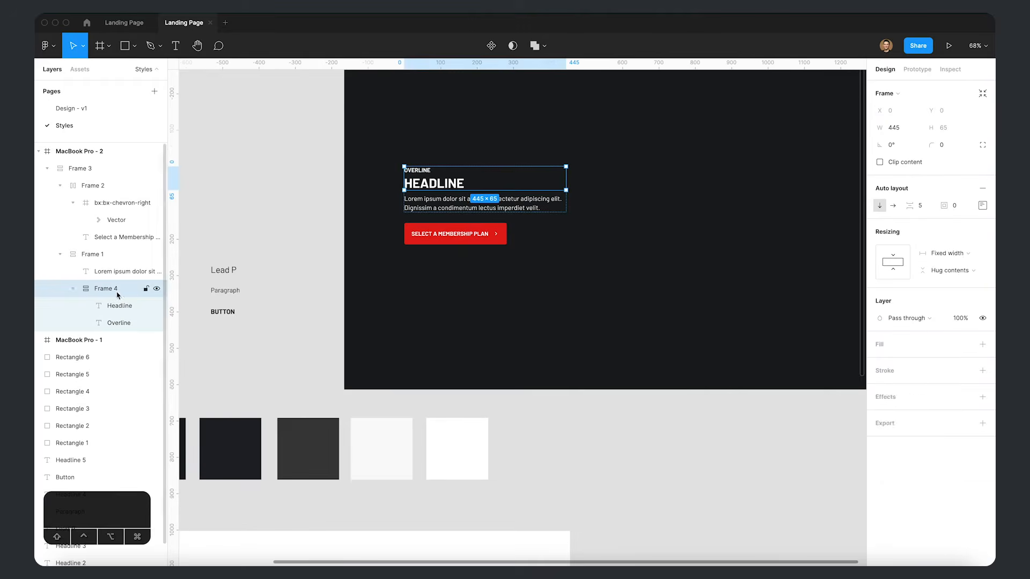
pyautogui.click(963, 258)
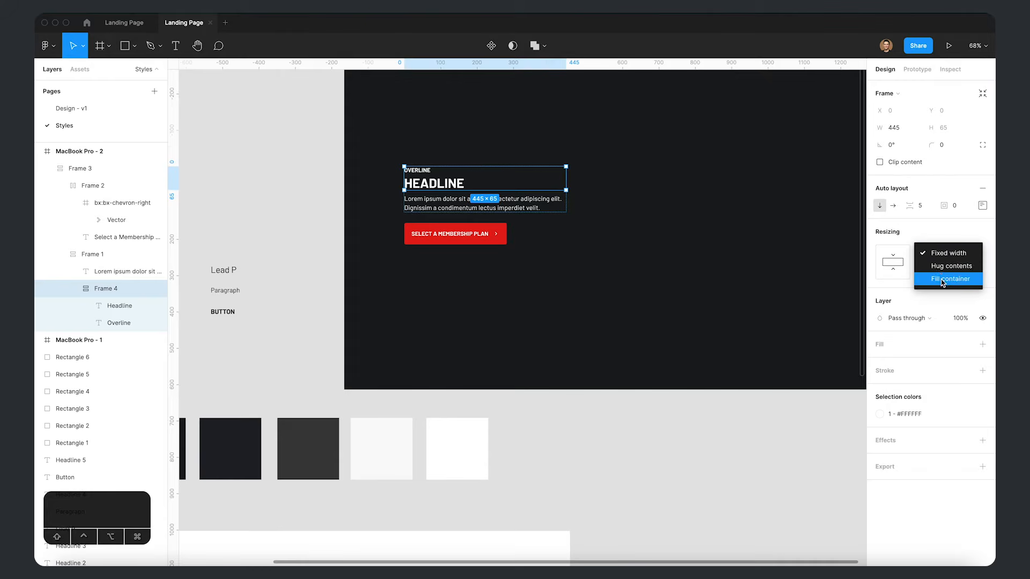
pyautogui.click(944, 279)
pyautogui.click(614, 237)
pyautogui.click(460, 213)
pyautogui.moveTo(505, 205); pyautogui.dragTo(568, 202)
# - Show the layout grids and move the outer copy frame down to Y 312, keeping it aligned with the first column
pyautogui.hotkey('ctrl', 'g')
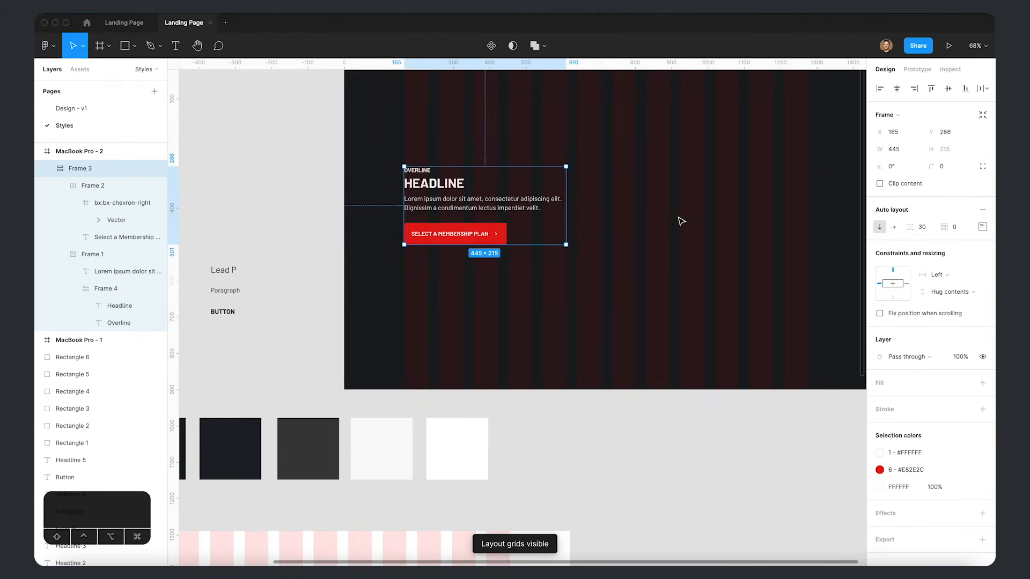
pyautogui.scroll(5, 681, 220)
pyautogui.hscroll(5, 681, 221)
pyautogui.moveTo(401, 305); pyautogui.dragTo(403, 320)
pyautogui.moveTo(557, 350); pyautogui.dragTo(565, 289)
pyautogui.moveTo(380, 248)
pyautogui.mouseDown()
pyautogui.moveTo(380, 235)
pyautogui.moveTo(380, 244)
pyautogui.mouseUp()
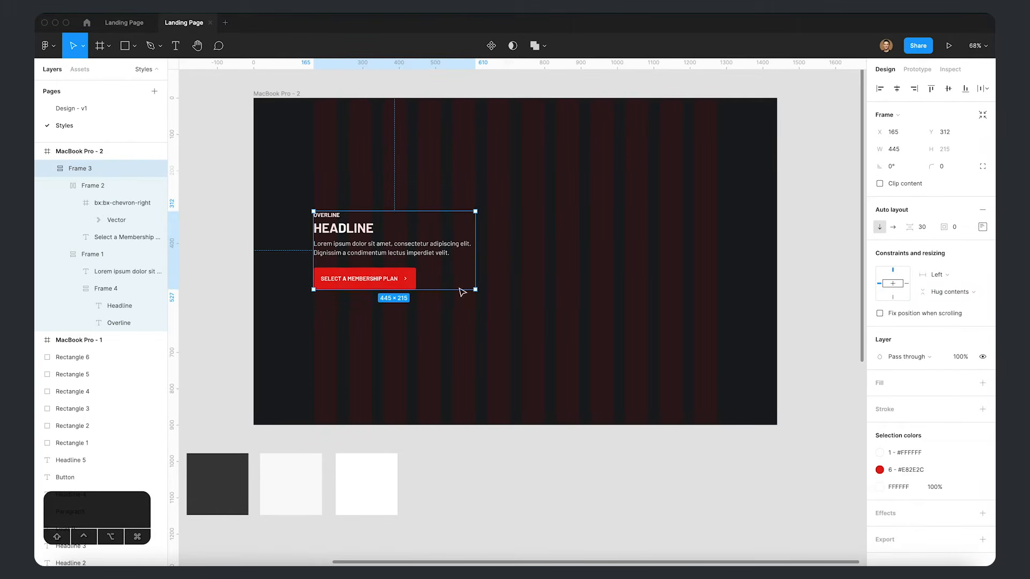
pyautogui.moveTo(517, 261); pyautogui.dragTo(652, 253)
pyautogui.press('alt')
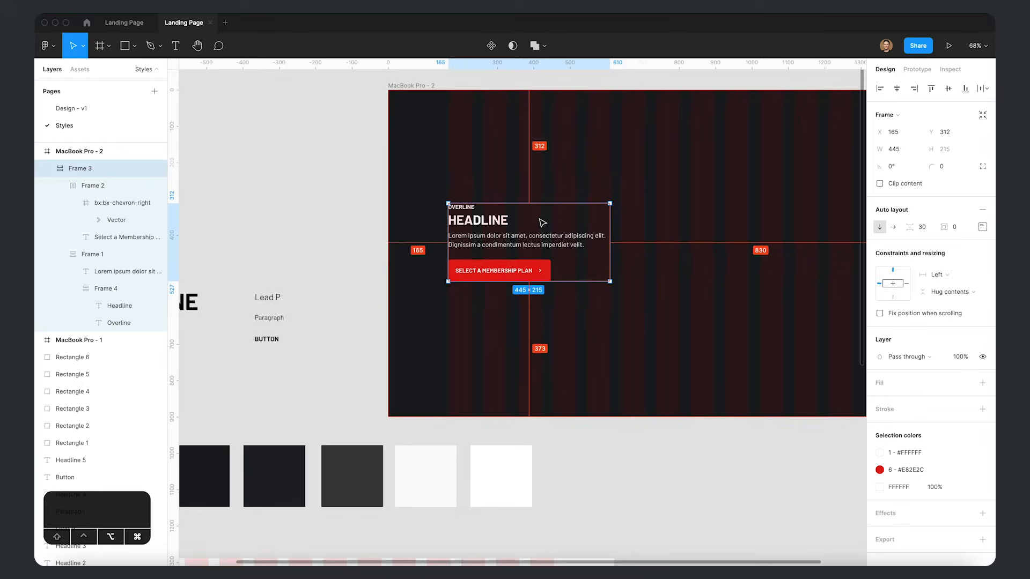
# - Turn the outer copy frame into a component and name it "H2 Copy"
pyautogui.press('super+alt+k')
pyautogui.press('super+r')
pyautogui.write('Heade')
pyautogui.press('BackSpace')
pyautogui.press('BackSpace')
pyautogui.press('BackSpace')
pyautogui.press('BackSpace')
pyautogui.write('2 Copy')
pyautogui.press('Return')
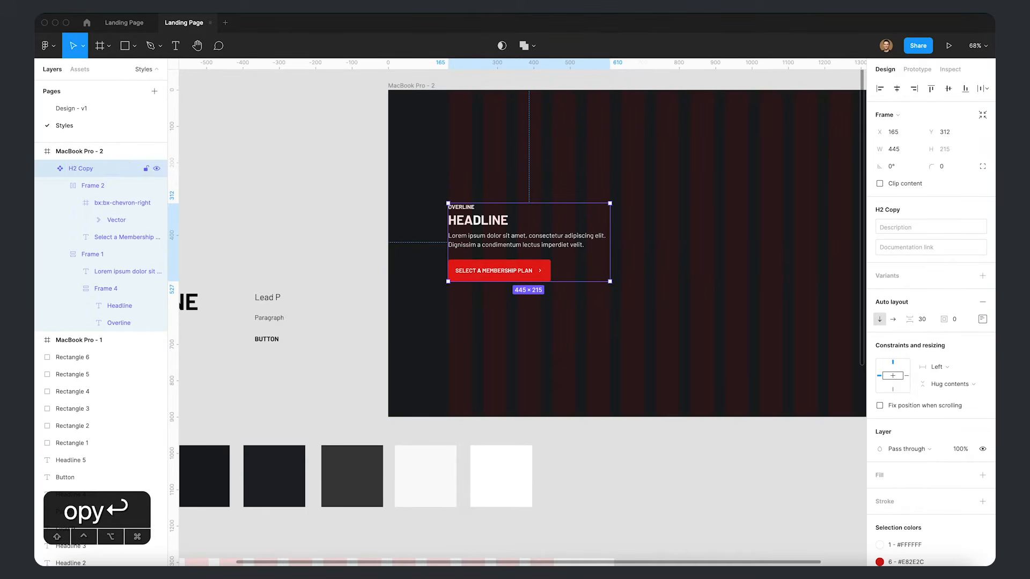
# - Rename the red button's frame inside the component as "Button"
pyautogui.click(122, 187)
pyautogui.press('super+r')
pyautogui.write('Butt')
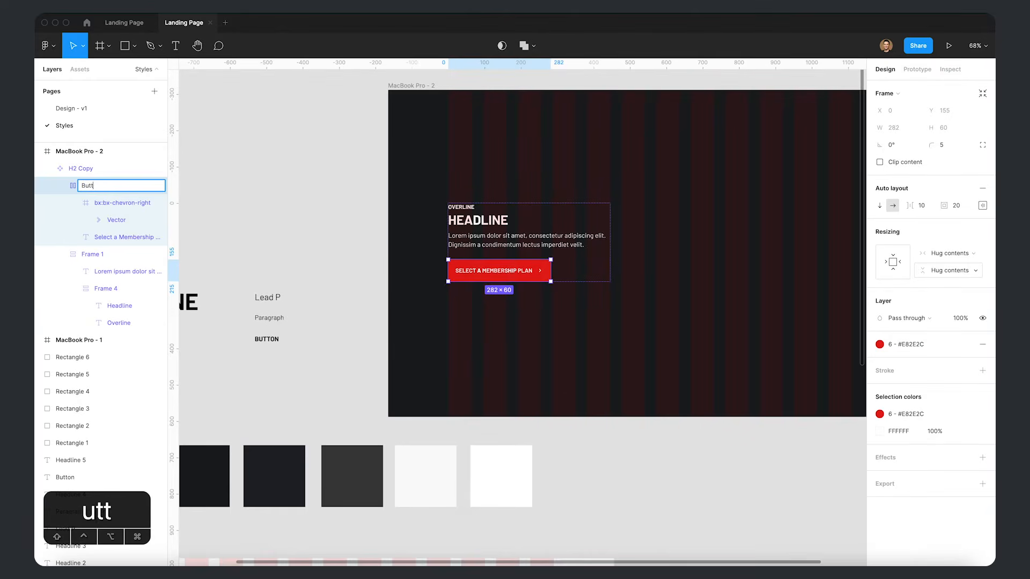
pyautogui.write('on')
pyautogui.press('Return')
# - Rename the text block's frame as "Headline" and the nested frame with headline and overline as "Header Group"
pyautogui.click(86, 260)
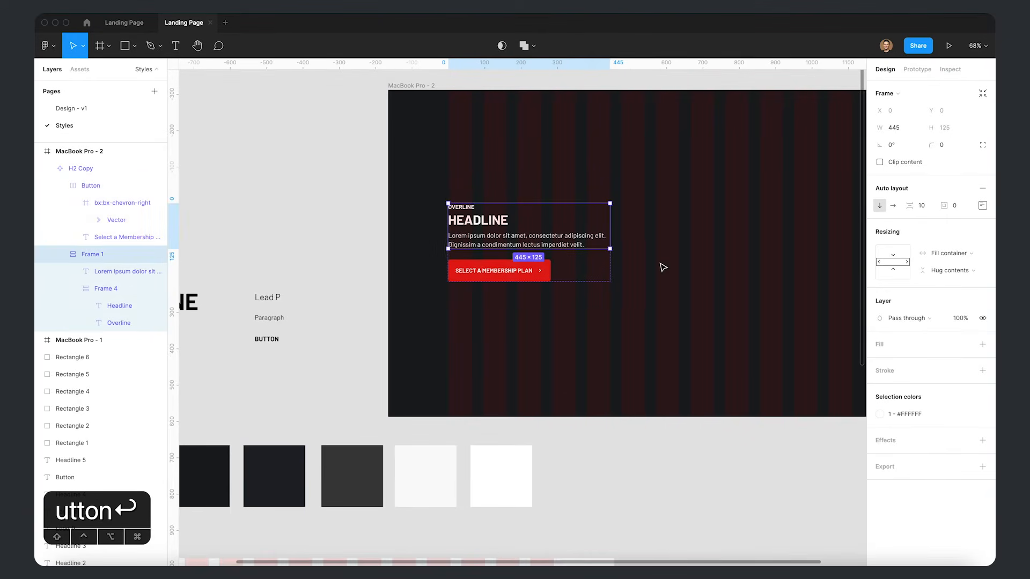
pyautogui.press('super+r')
pyautogui.write('Headline')
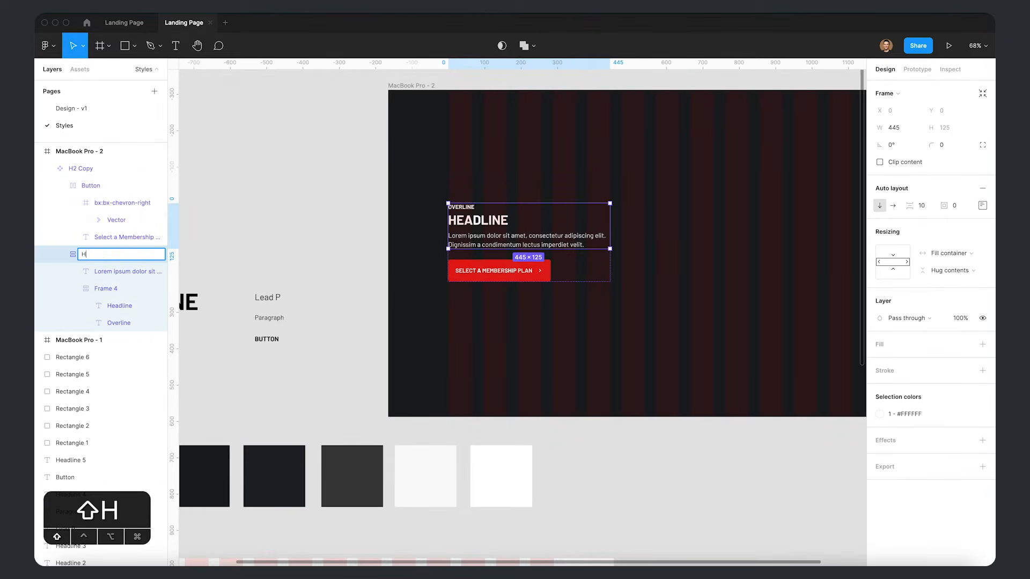
pyautogui.press('Return')
pyautogui.click(129, 289)
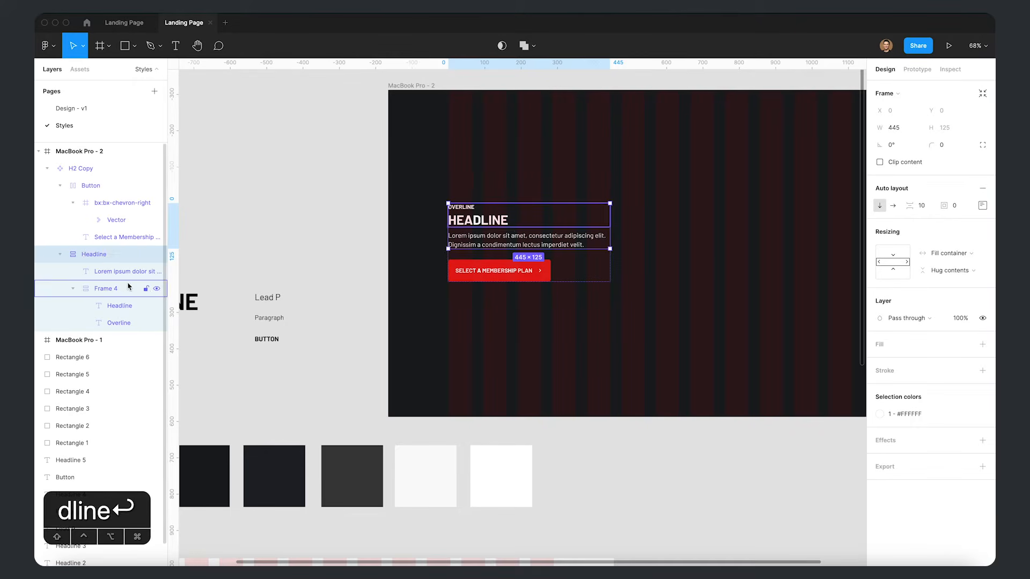
pyautogui.press('super+r')
pyautogui.write('Header Group')
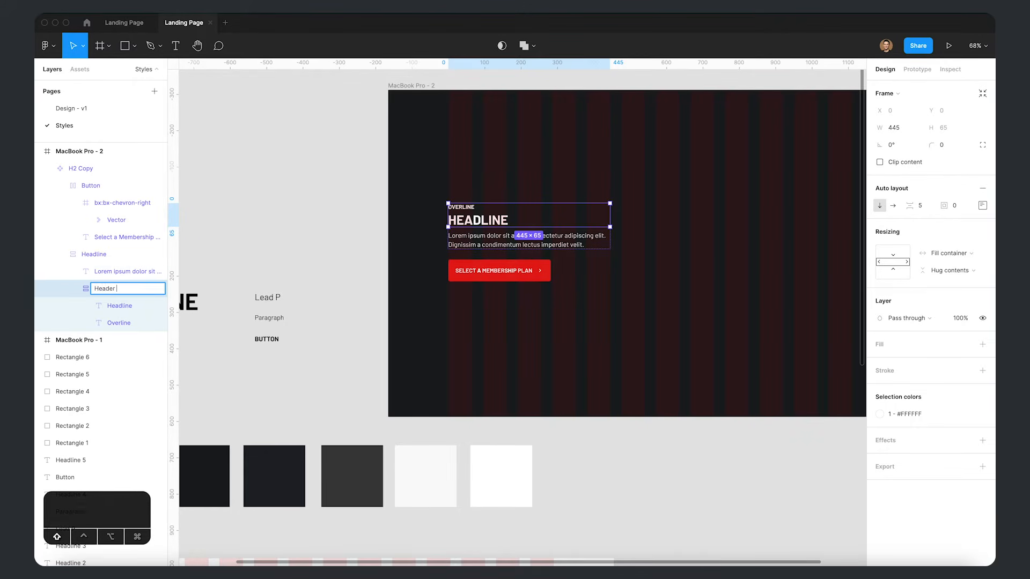
pyautogui.press('Return')
pyautogui.click(687, 357)
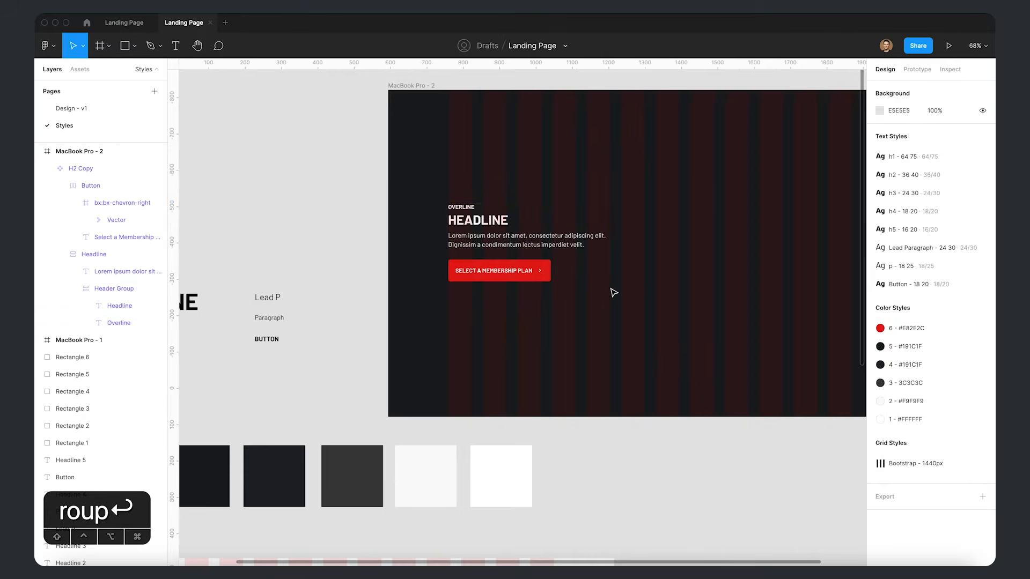
# - Center the H2 Copy component vertically in the MacBook Pro - 2 frame
pyautogui.click(504, 225)
pyautogui.click(949, 88)
pyautogui.hscroll(4, 764, 320)
pyautogui.press('space')
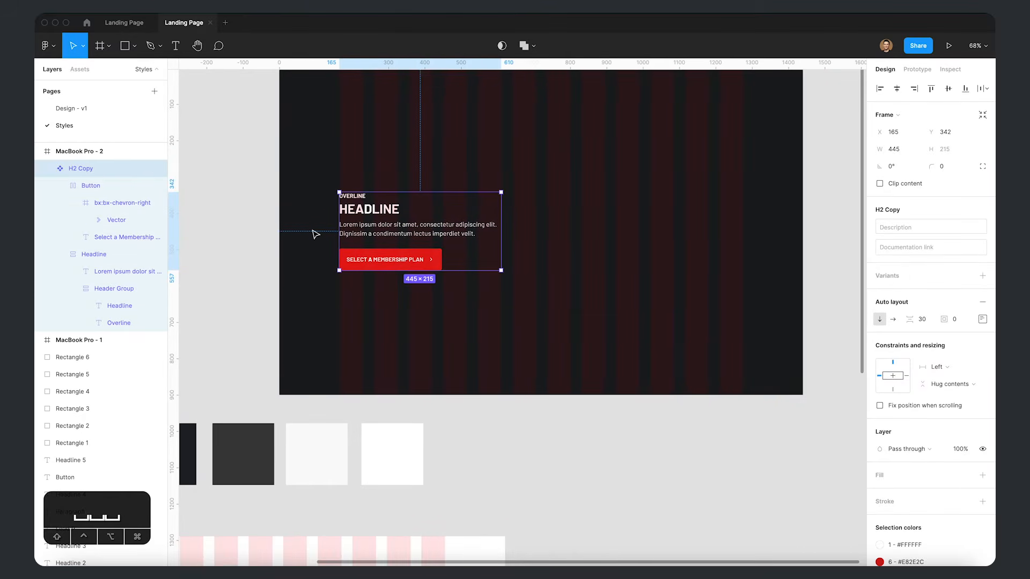
pyautogui.moveTo(258, 169); pyautogui.dragTo(286, 194)
pyautogui.click(616, 437)
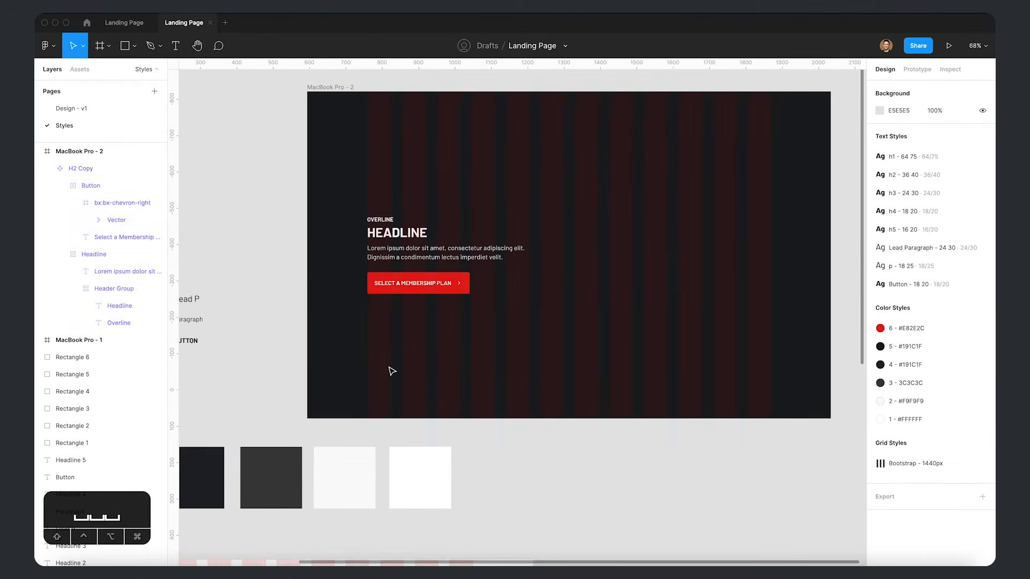
# - Try pasting a copy of the H2 Copy component into the MacBook Pro - 1 frame
pyautogui.scroll(-2, 391, 371)
pyautogui.scroll(-5, 385, 418)
pyautogui.hscroll(-5, 385, 419)
pyautogui.scroll(-2, 507, 253)
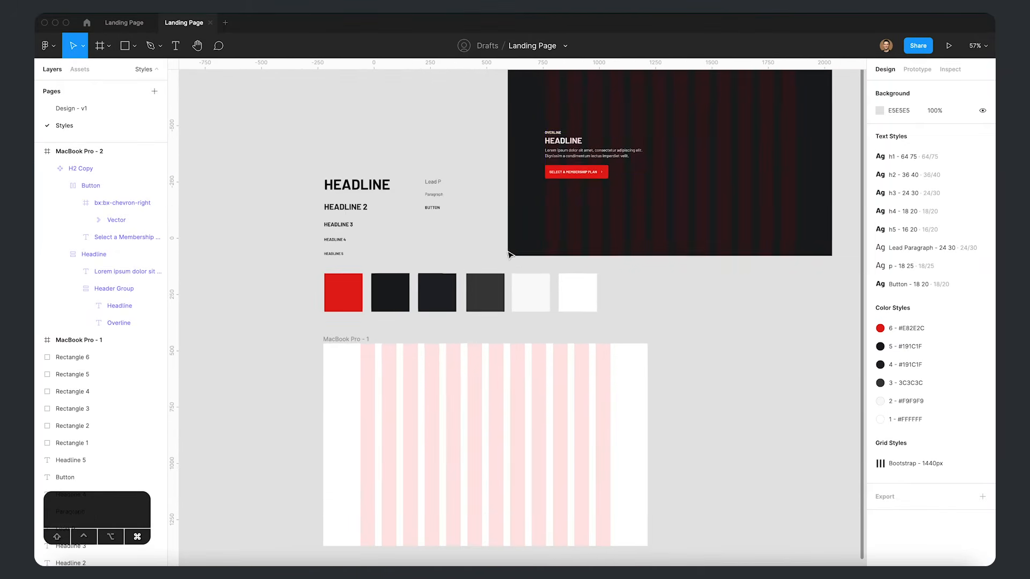
pyautogui.click(585, 147)
pyautogui.press('super+c')
pyautogui.click(358, 344)
pyautogui.press('super+v')
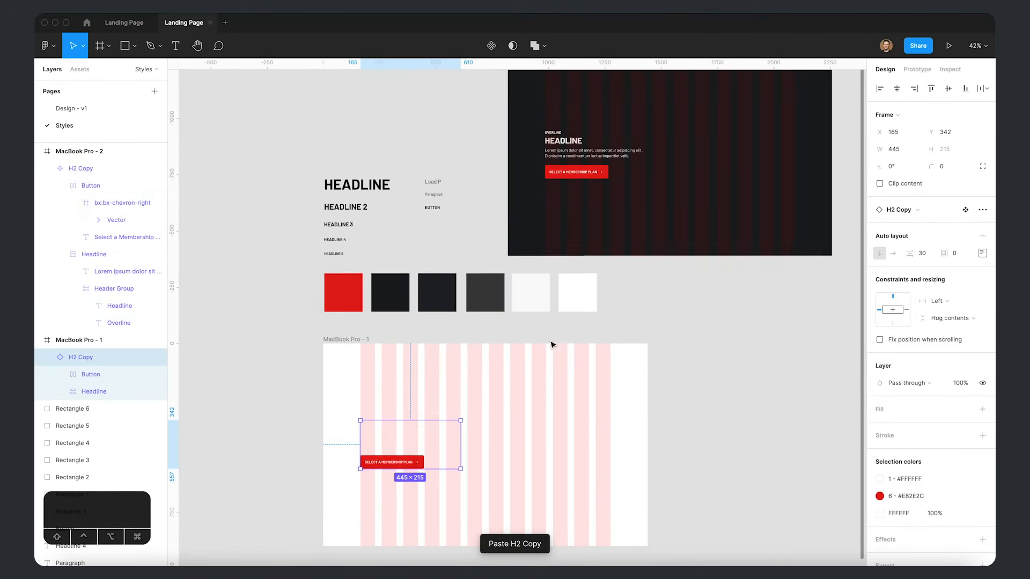
pyautogui.press('super+z')
# - Move the H2 Copy component into the MacBook Pro - 1 frame and fill that frame with color style 5 - #191C1F
pyautogui.moveTo(614, 142); pyautogui.dragTo(429, 425)
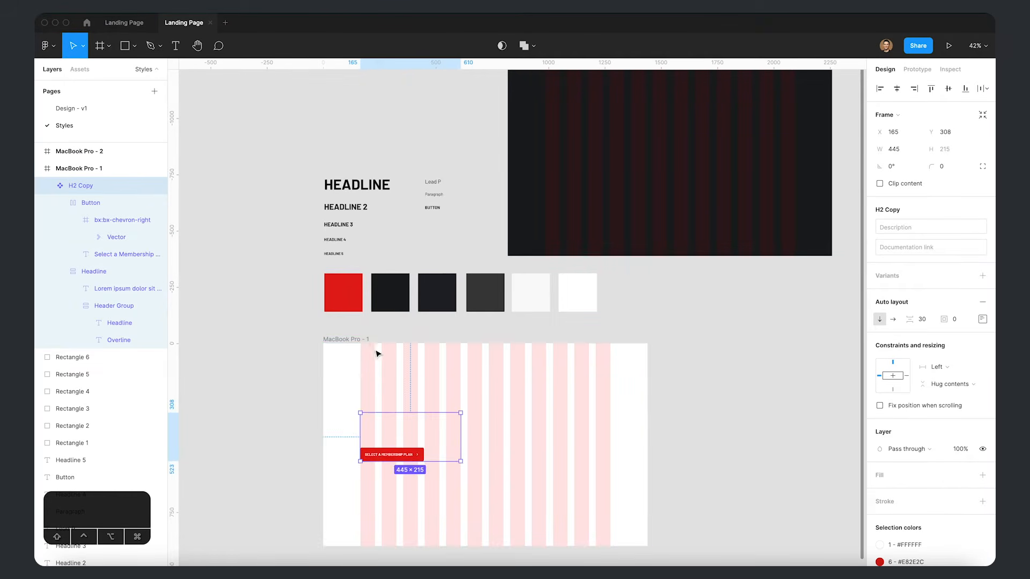
pyautogui.click(354, 355)
pyautogui.click(355, 355)
pyautogui.click(966, 306)
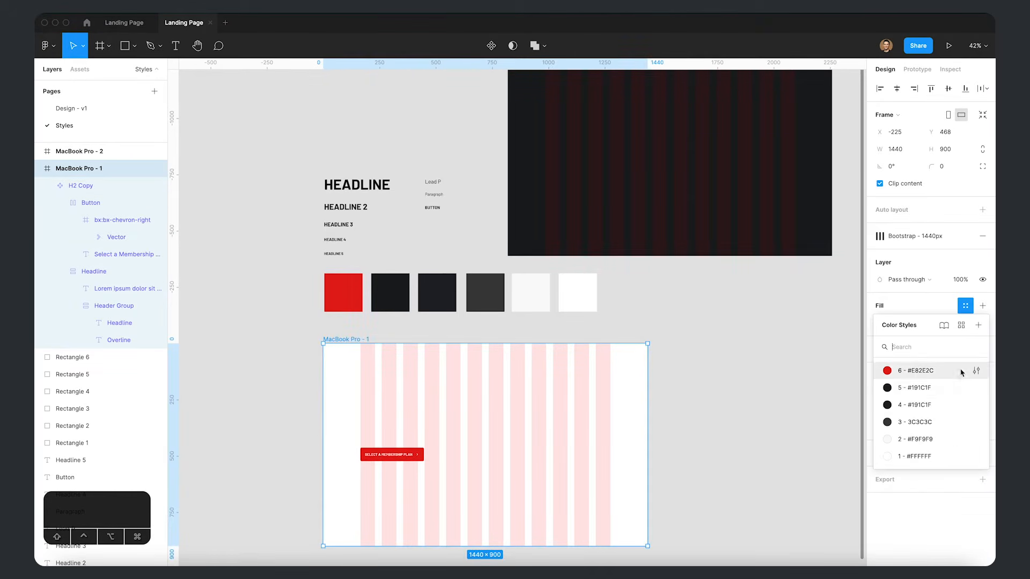
pyautogui.click(917, 388)
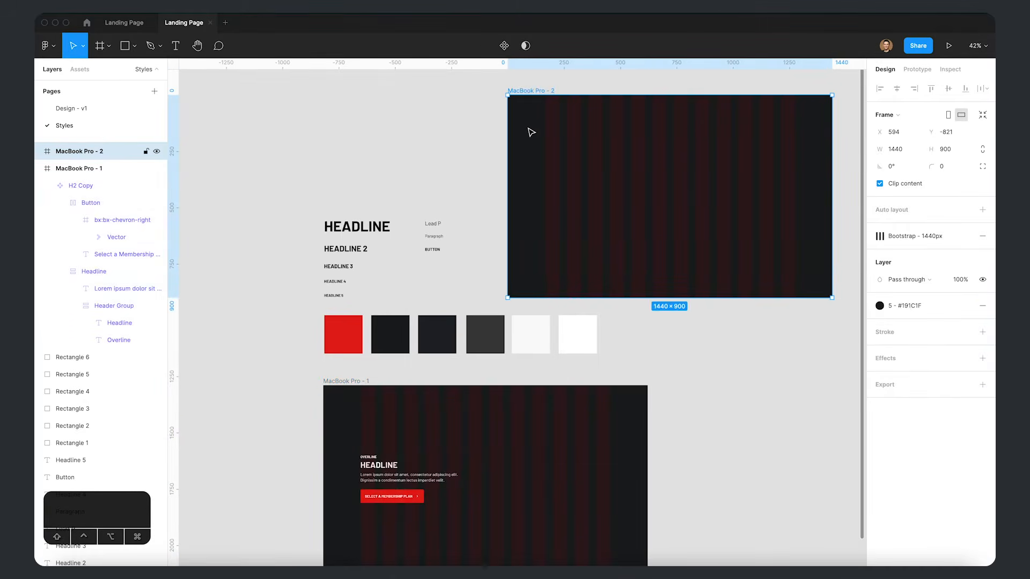
# - Delete the MacBook Pro - 2 frame
pyautogui.press('BackSpace')
pyautogui.scroll(-4, 665, 285)
pyautogui.hscroll(-2, 263, 304)
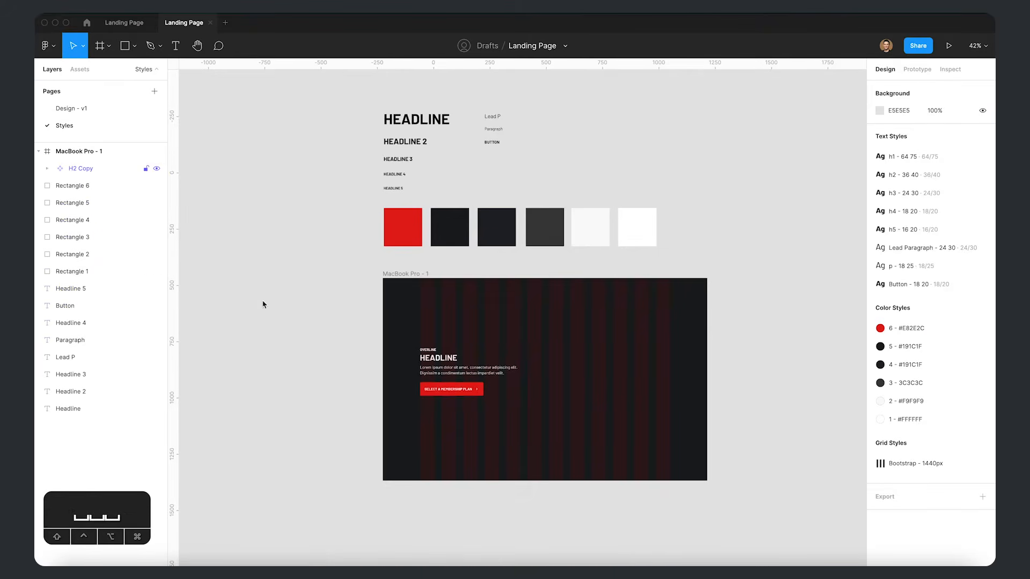
# - Duplicate the H2 Copy component beside the original at X 640 and detach the duplicate from its component
pyautogui.scroll(5, 473, 354)
pyautogui.click(462, 358)
pyautogui.press('super+d')
pyautogui.moveTo(468, 365); pyautogui.dragTo(632, 365)
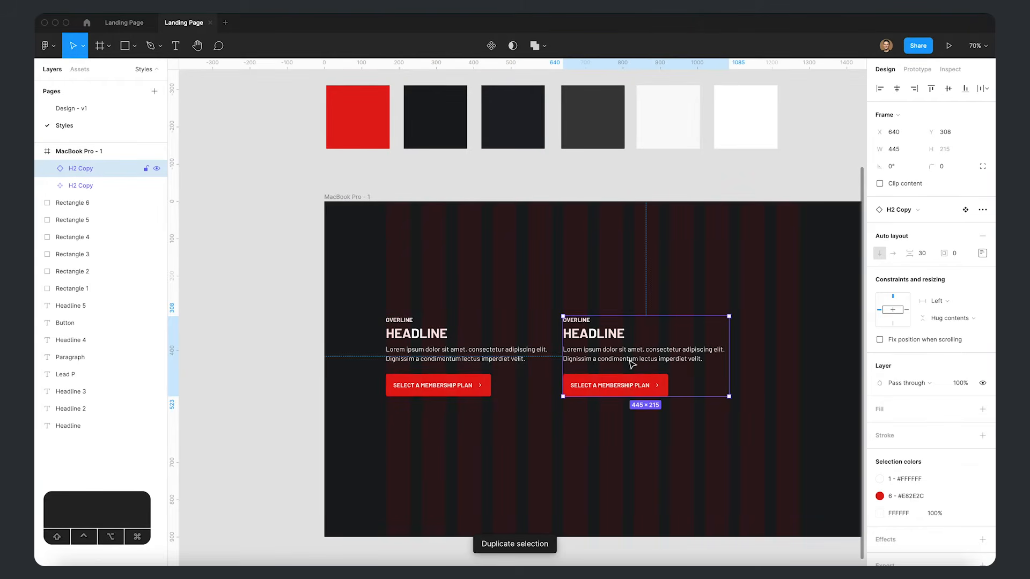
pyautogui.rightClick(633, 365)
pyautogui.click(706, 432)
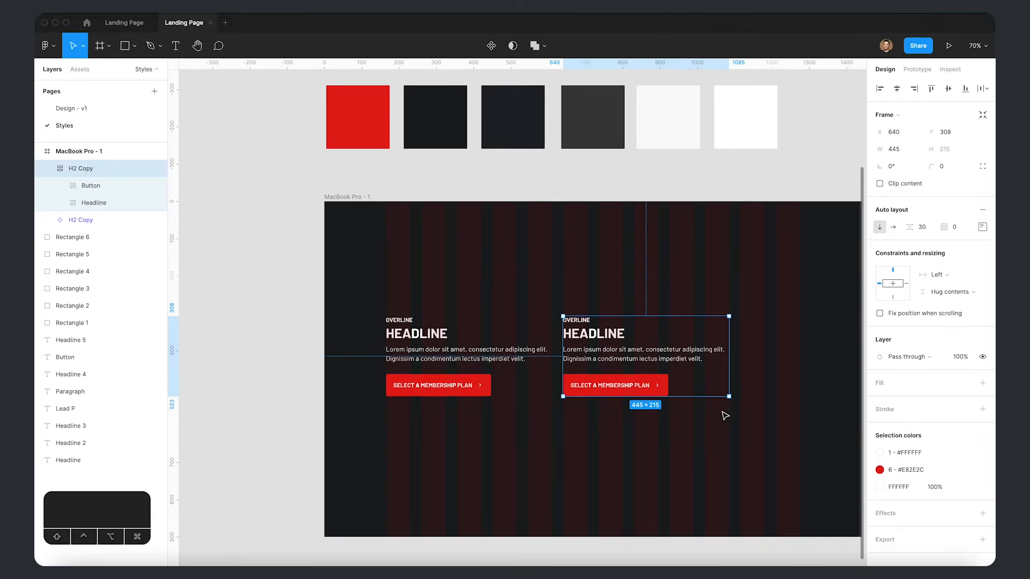
# - Turn the detached copy into a component of its own and rename it H1 Copy
pyautogui.press('super+alt+k')
pyautogui.hscroll(3, 730, 413)
pyautogui.press('super+r')
pyautogui.press('Right')
pyautogui.write('1')
pyautogui.press('Return')
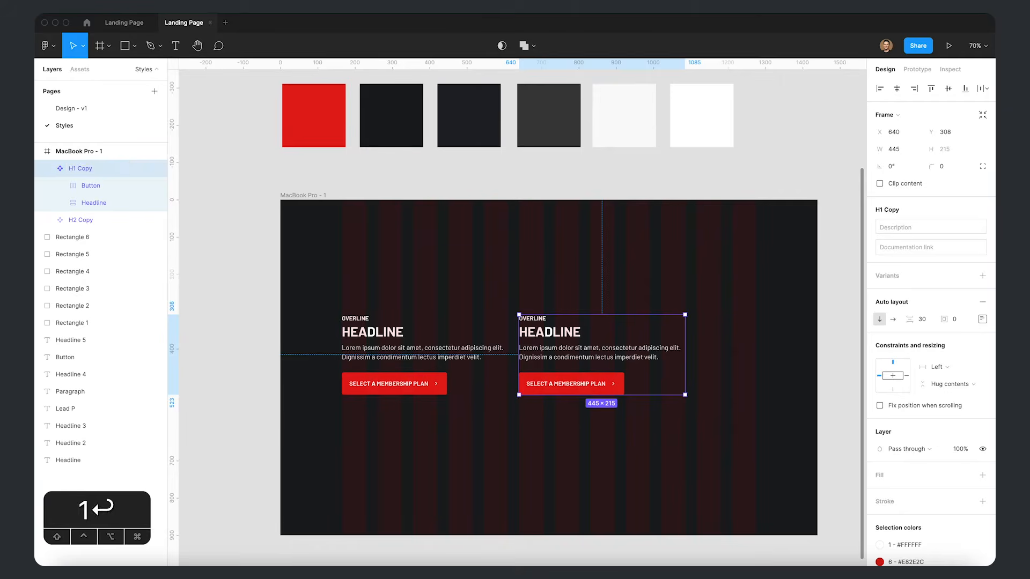
# - In H1 Copy, apply text style h1 - 64 75 to the headline and h4 - 18 20 to the overline
pyautogui.keyDown('super'); pyautogui.click(555, 333); pyautogui.keyUp('super')
pyautogui.click(924, 266)
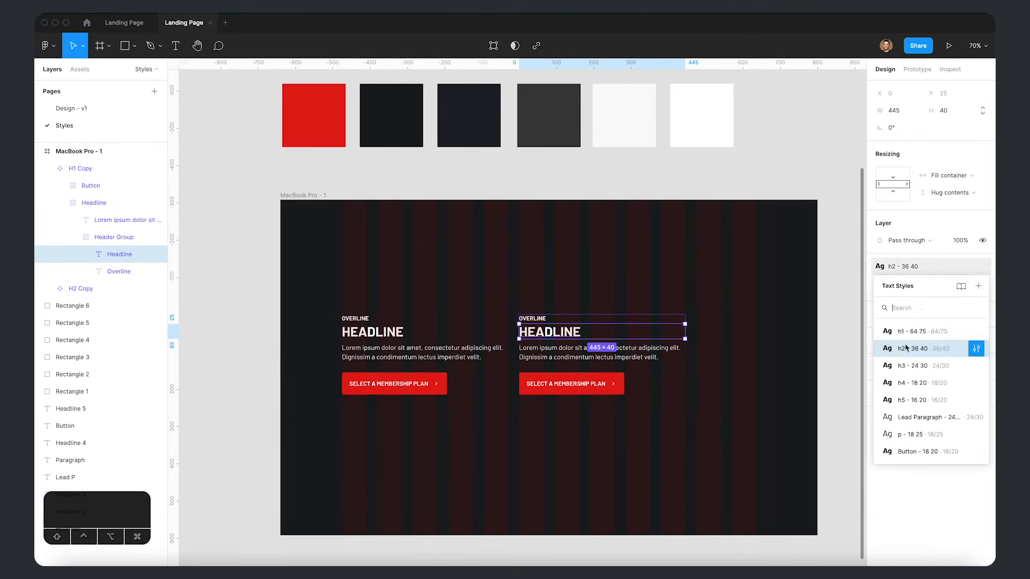
pyautogui.click(908, 328)
pyautogui.keyDown('super'); pyautogui.click(536, 320); pyautogui.keyUp('super')
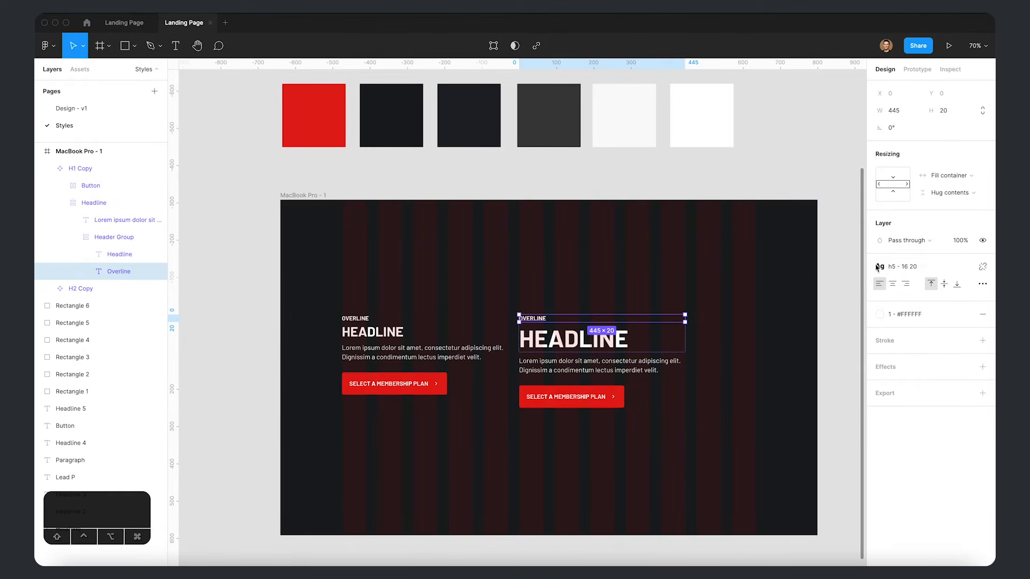
pyautogui.click(912, 266)
pyautogui.click(918, 383)
# - Apply the Lead Paragraph - 24 30 text style to the body text in H1 Copy
pyautogui.keyDown('super'); pyautogui.click(600, 366); pyautogui.keyUp('super')
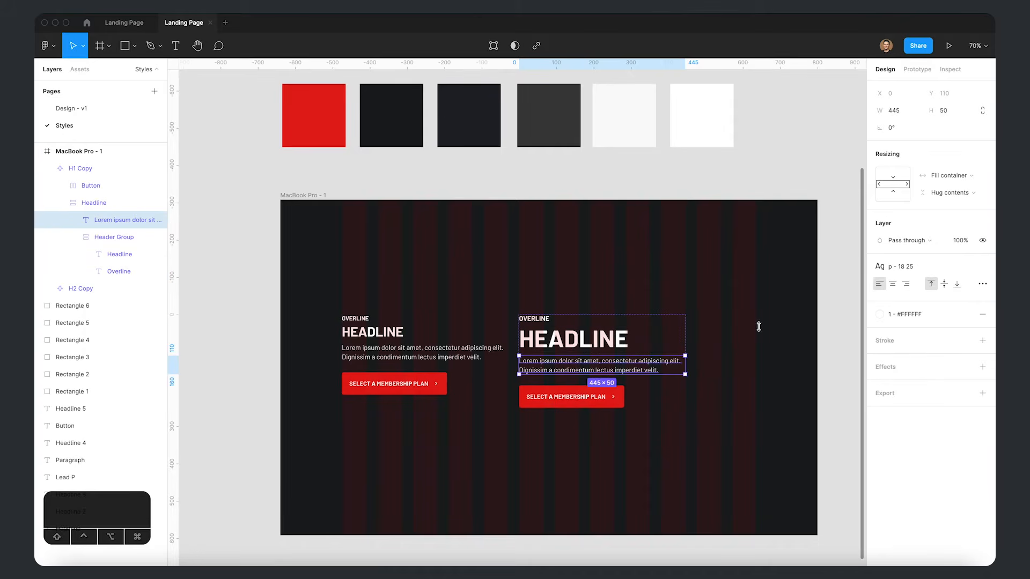
pyautogui.click(912, 266)
pyautogui.click(928, 417)
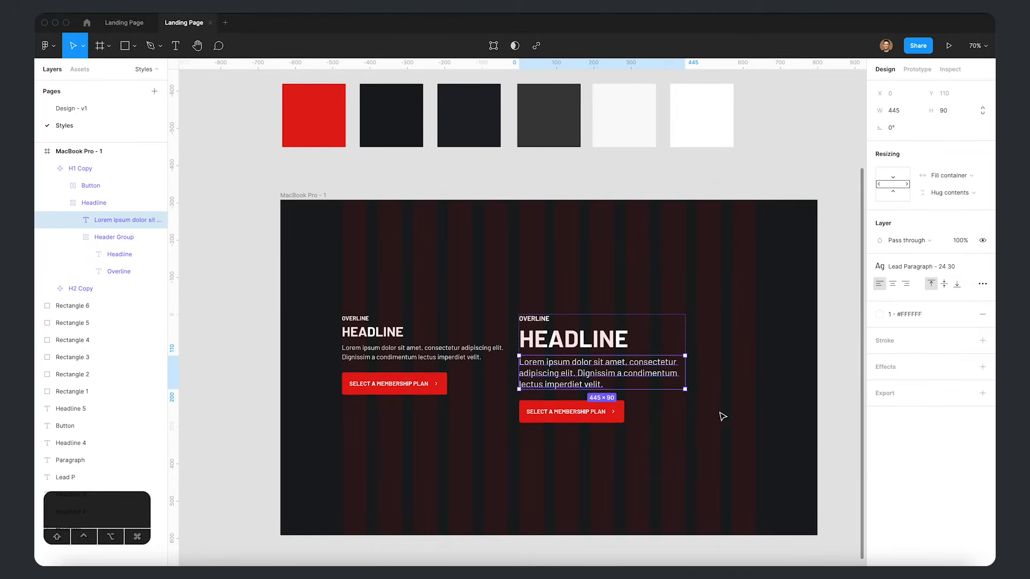
# - Widen the H1 Copy component to 540 px and move it up to Y 288
pyautogui.click(673, 372)
pyautogui.moveTo(687, 351); pyautogui.dragTo(720, 350)
pyautogui.moveTo(611, 349); pyautogui.dragTo(611, 350)
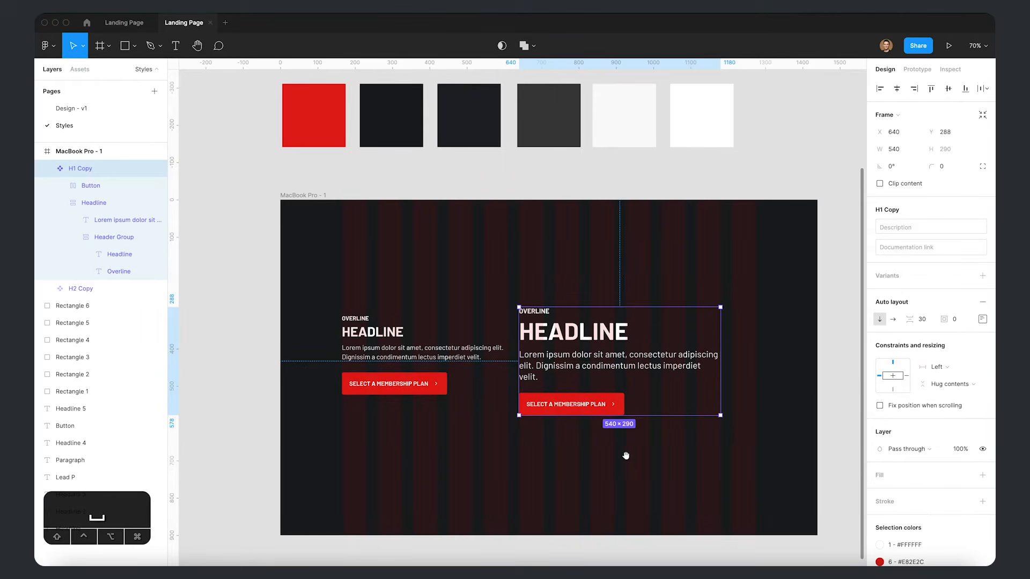
# - Rename the H1 Copy component as Copy/h1
pyautogui.moveTo(785, 413); pyautogui.dragTo(781, 358)
pyautogui.moveTo(403, 282); pyautogui.dragTo(406, 300)
pyautogui.click(655, 329)
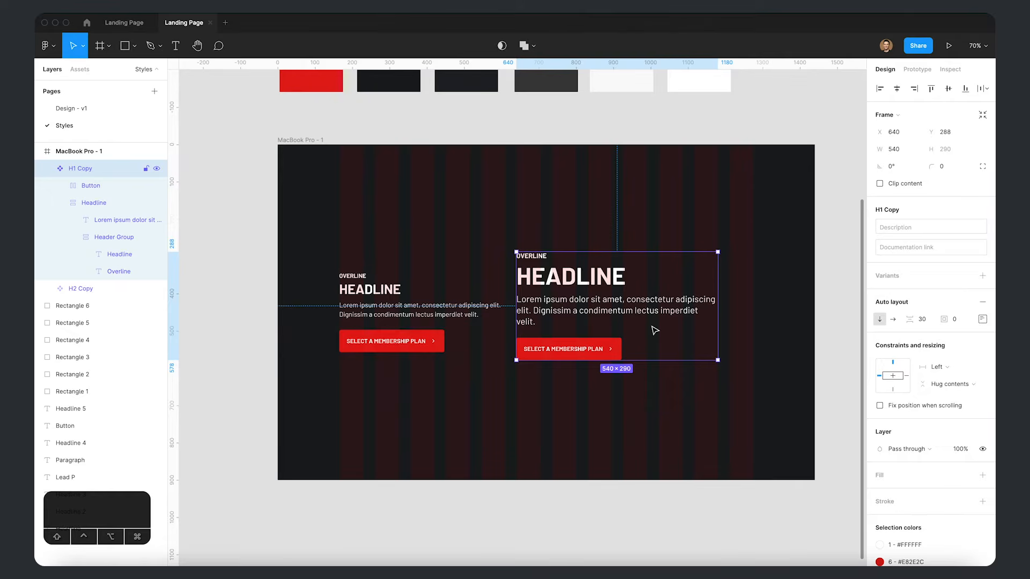
pyautogui.press('super+r')
pyautogui.hotkey('shift', 'alt', 'Right')
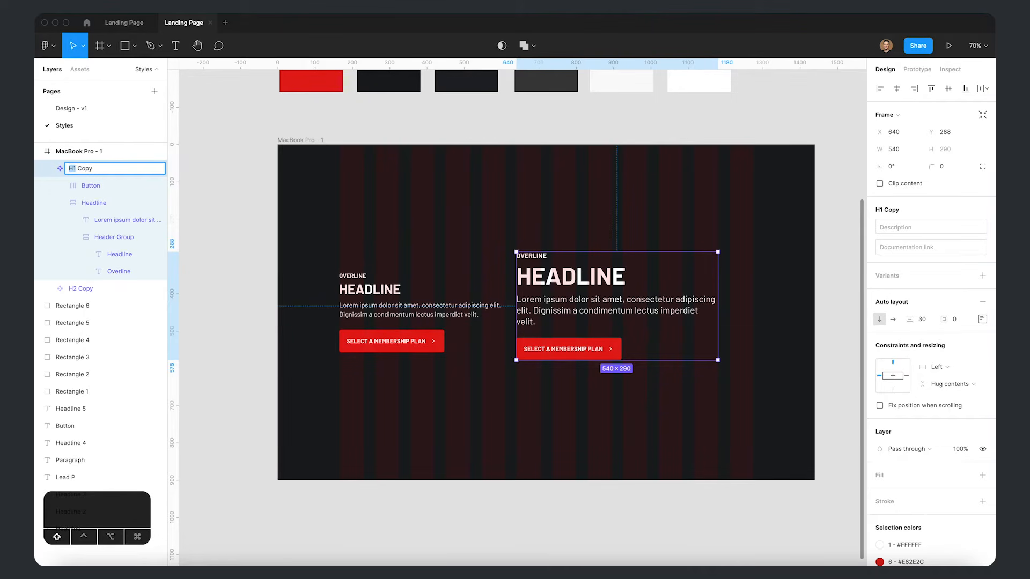
pyautogui.press('BackSpace')
pyautogui.write('/h1')
pyautogui.press('Return')
# - Rename the H2 Copy component as Copy/h2
pyautogui.click(380, 300)
pyautogui.press('super+r')
pyautogui.hotkey('alt', 'Left')
pyautogui.press('BackSpace')
pyautogui.press('BackSpace')
pyautogui.press('BackSpace')
pyautogui.press('BackSpace')
pyautogui.press('super+Right')
pyautogui.write('/h1')
pyautogui.press('BackSpace')
pyautogui.write('2')
pyautogui.press('Return')
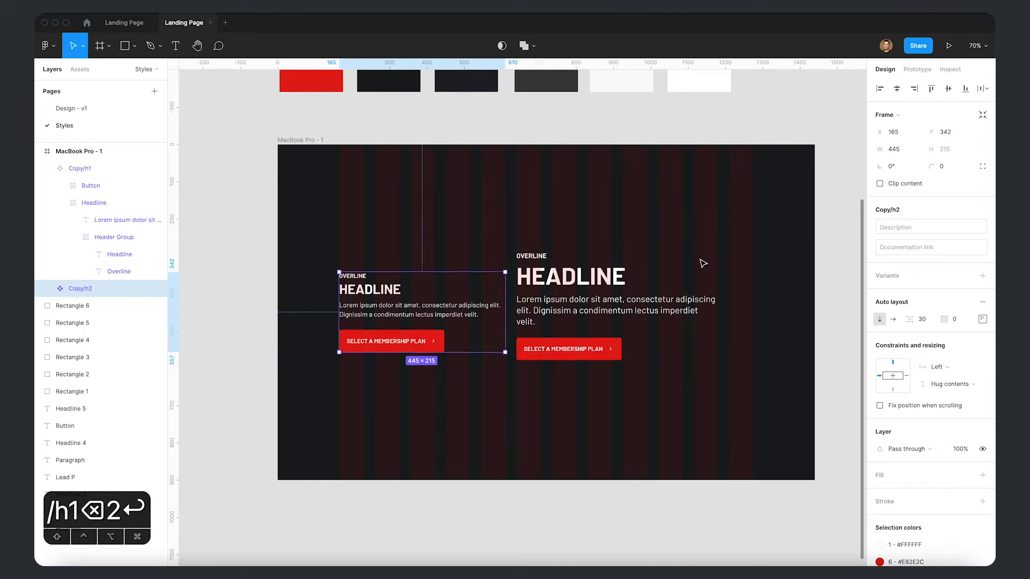
# - Center the Copy/h1 component vertically in the MacBook Pro - 1 frame
pyautogui.click(672, 348)
pyautogui.moveTo(642, 295); pyautogui.dragTo(642, 302)
pyautogui.click(680, 421)
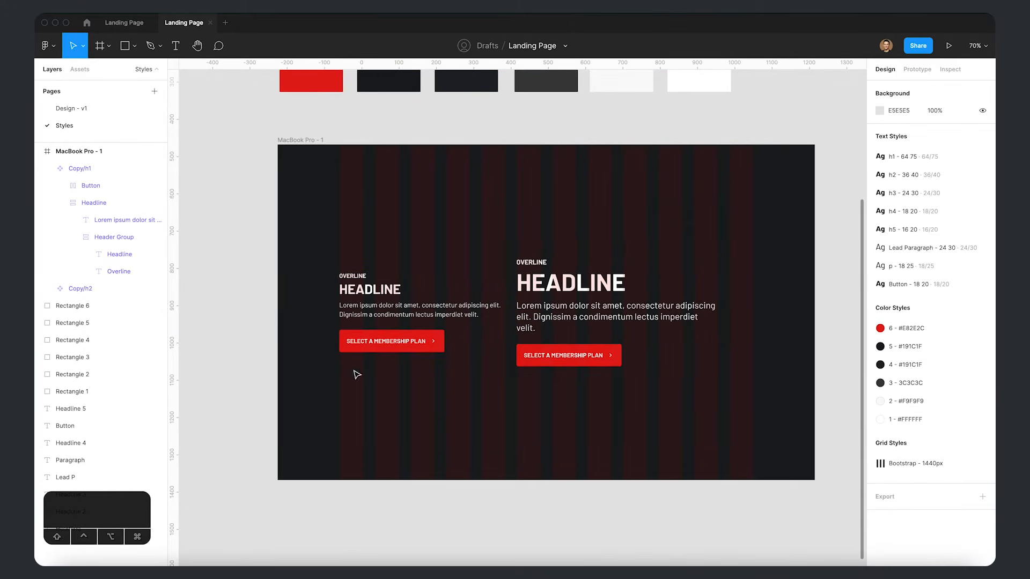
# - Create a MacBook Pro 1440×900 frame on the Design - v1 page
pyautogui.click(99, 112)
pyautogui.press('f')
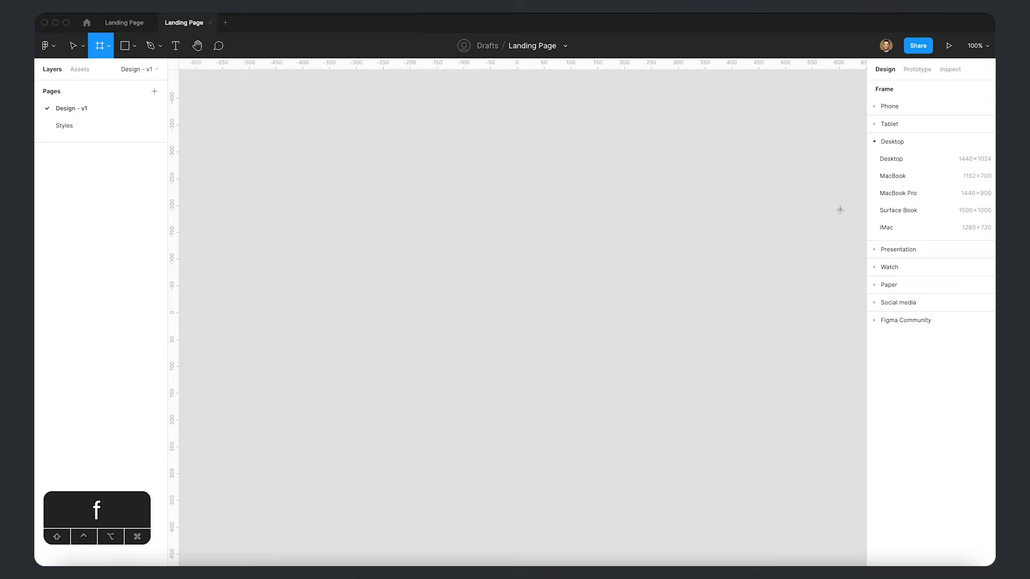
pyautogui.press('c')
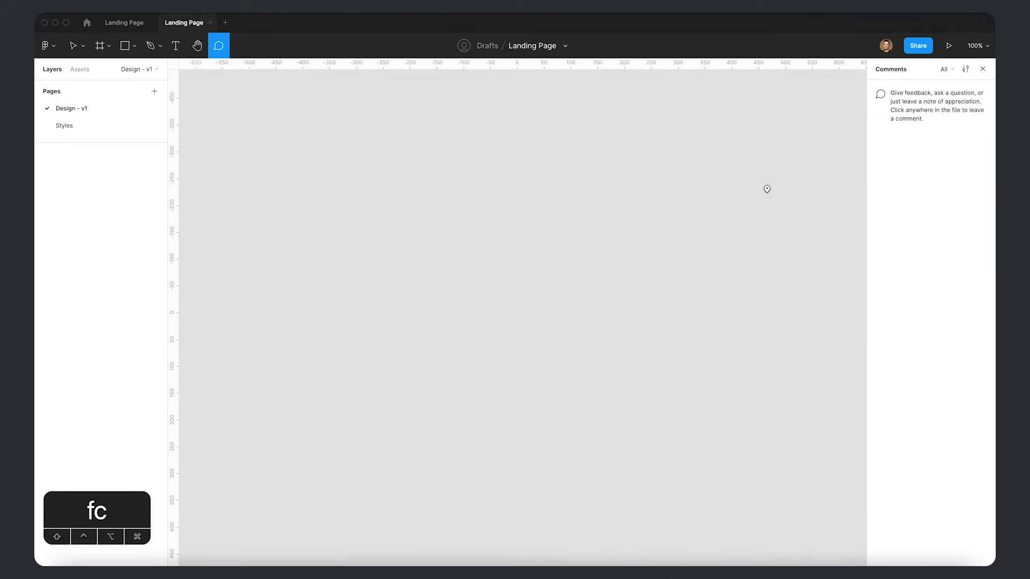
pyautogui.press('Escape')
pyautogui.press('f')
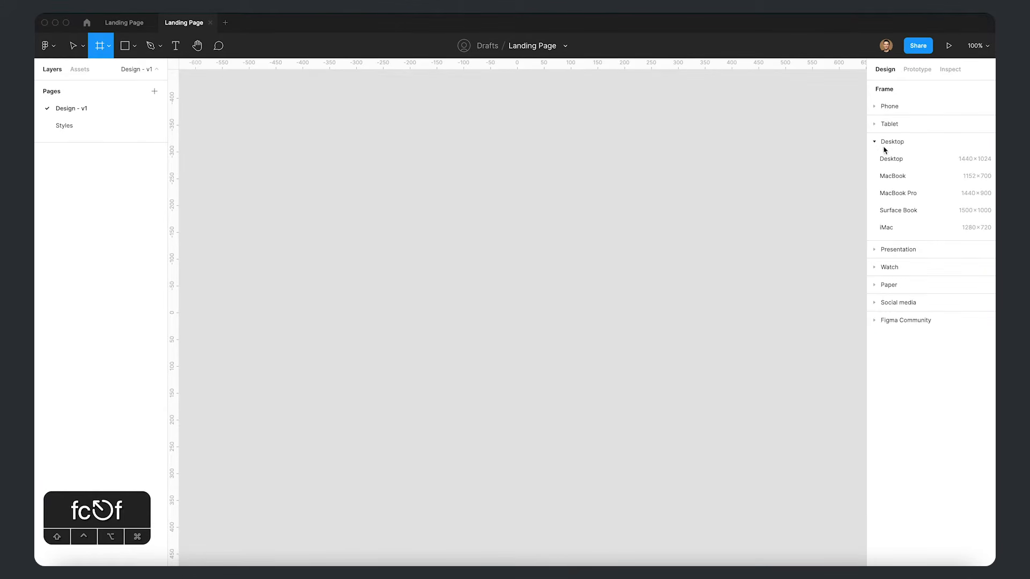
pyautogui.click(923, 197)
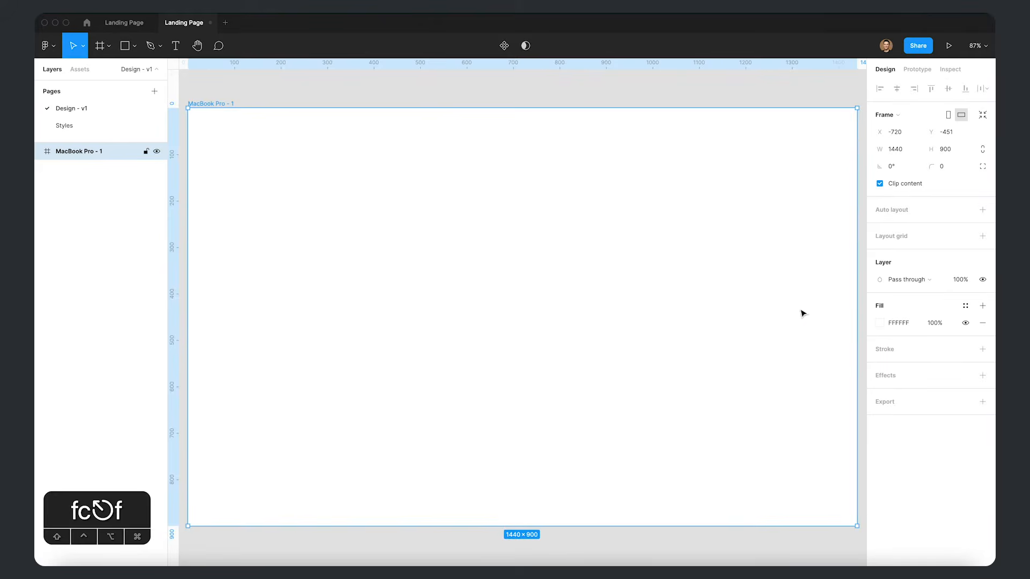
pyautogui.hotkey('shift', '1')
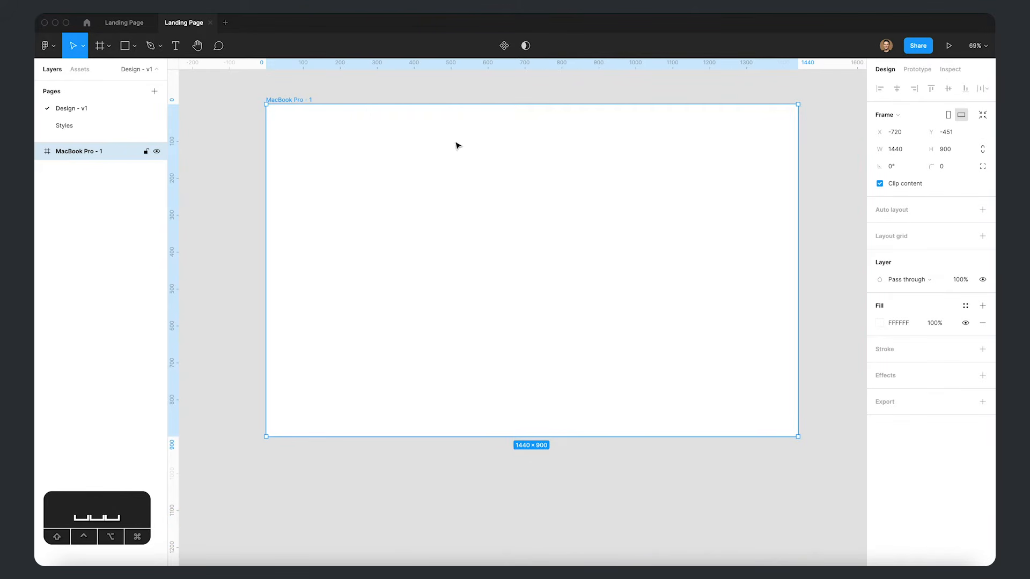
# - Apply the Bootstrap - 1440px grid style to the new frame and rename the frame as Hero
pyautogui.click(966, 237)
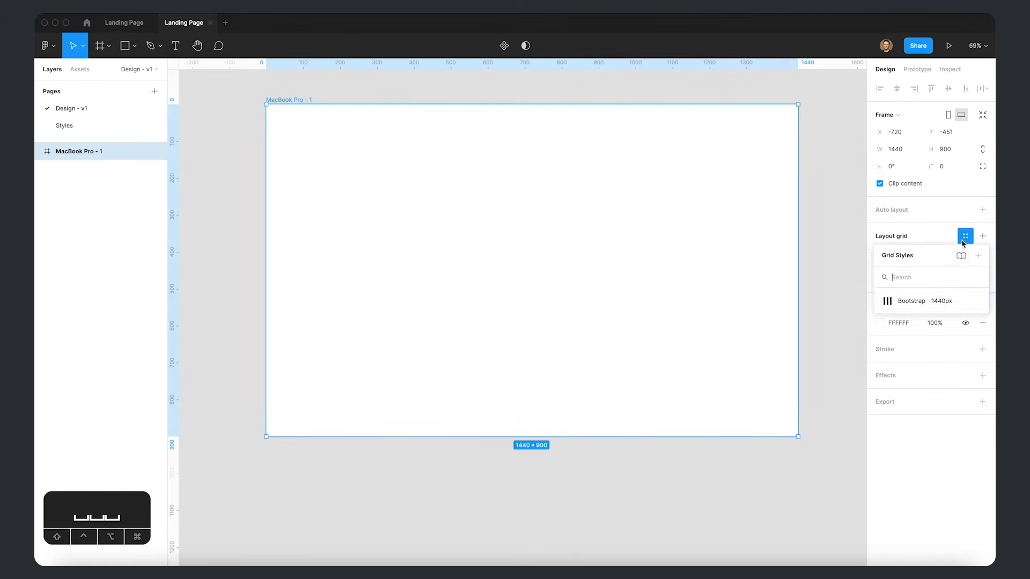
pyautogui.click(940, 302)
pyautogui.hotkey('ctrl', 'g')
pyautogui.hotkey('ctrl', 'g')
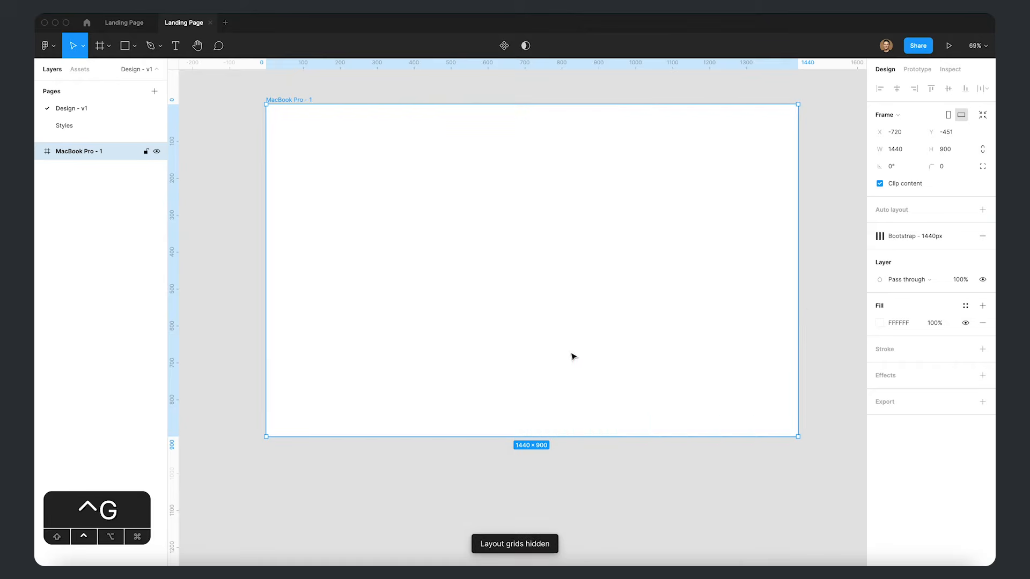
pyautogui.press('super+r')
pyautogui.write('Hero')
pyautogui.press('Return')
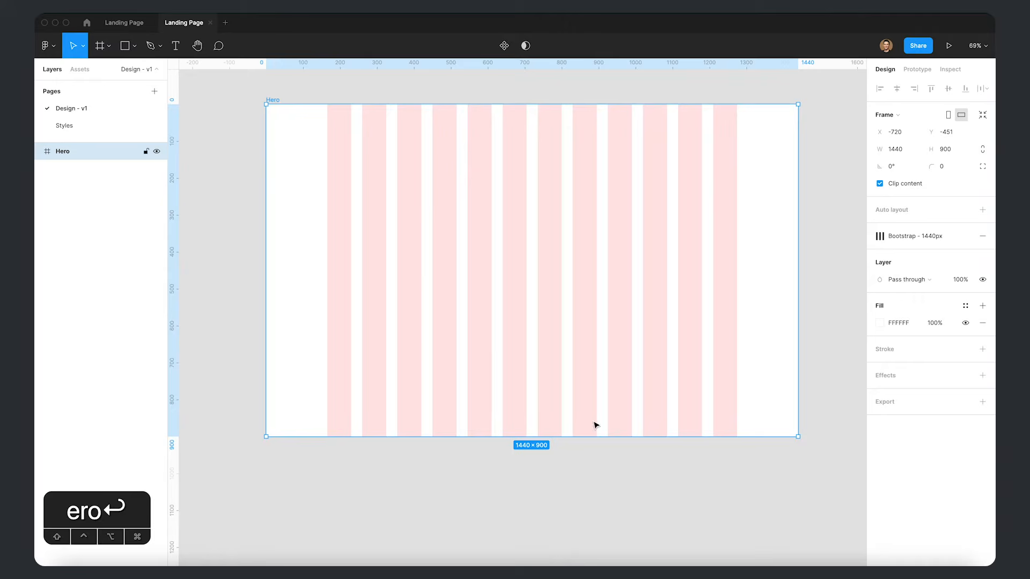
# - Set the Hero frame's height to 700
pyautogui.moveTo(593, 434); pyautogui.dragTo(577, 316)
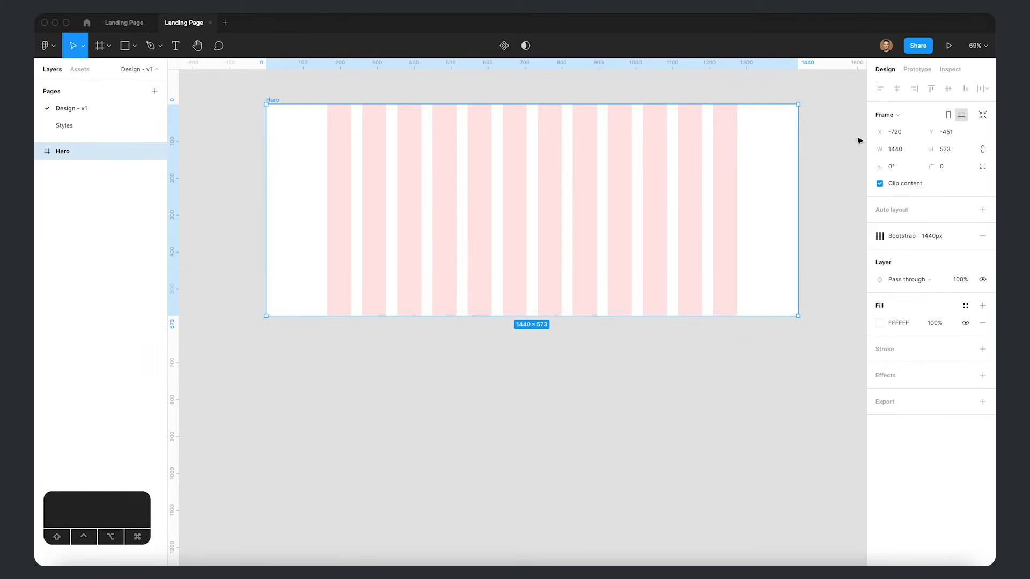
pyautogui.write('700')
pyautogui.press('Return')
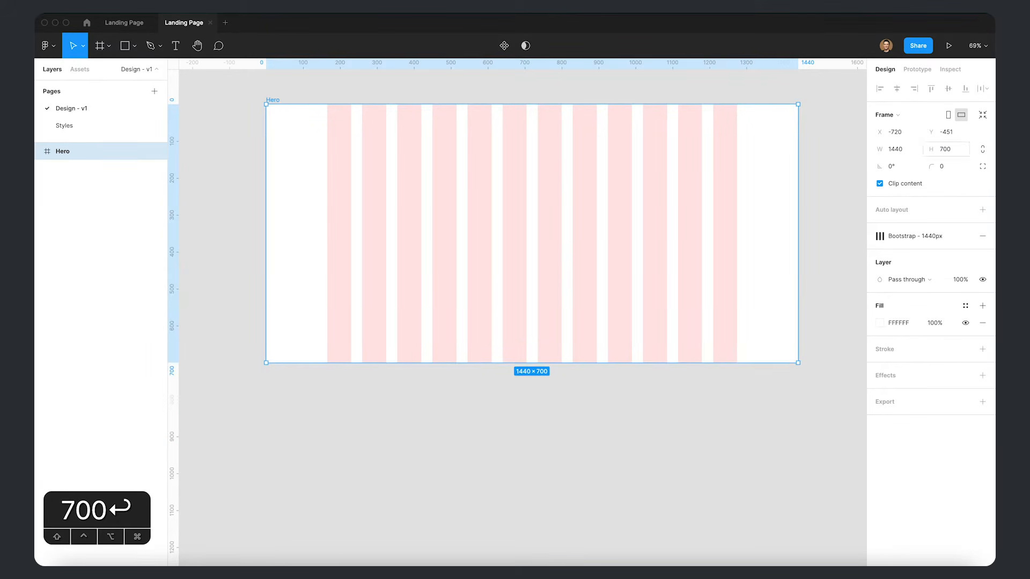
# - Fill the Hero frame with color style 4 - #191C1F and hide the layout grids
pyautogui.click(965, 306)
pyautogui.click(911, 404)
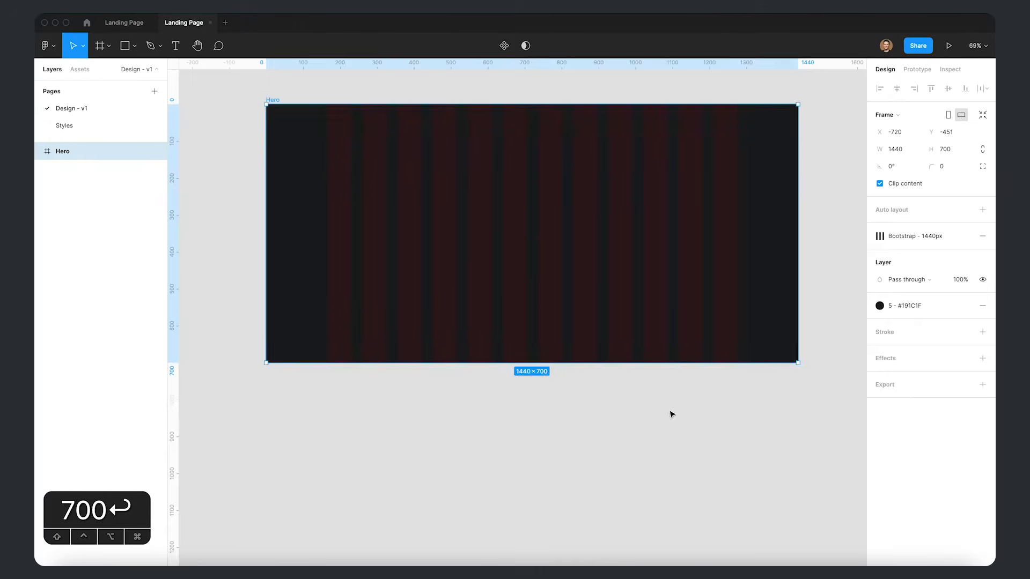
pyautogui.click(671, 414)
pyautogui.press('space')
pyautogui.moveTo(587, 194); pyautogui.dragTo(576, 241)
pyautogui.click(540, 269)
pyautogui.click(965, 306)
pyautogui.click(903, 407)
pyautogui.click(692, 456)
pyautogui.hotkey('ctrl', 'g')
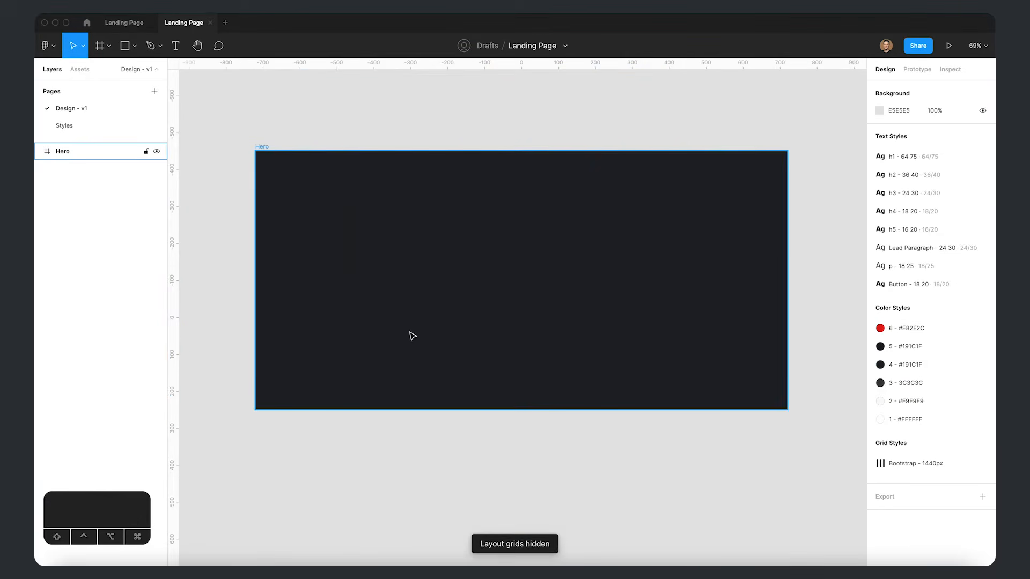
# - Copy the Copy/h1 component from the Styles page and paste an instance into the Hero frame on Design - v1
pyautogui.click(390, 285)
pyautogui.click(444, 120)
pyautogui.click(64, 125)
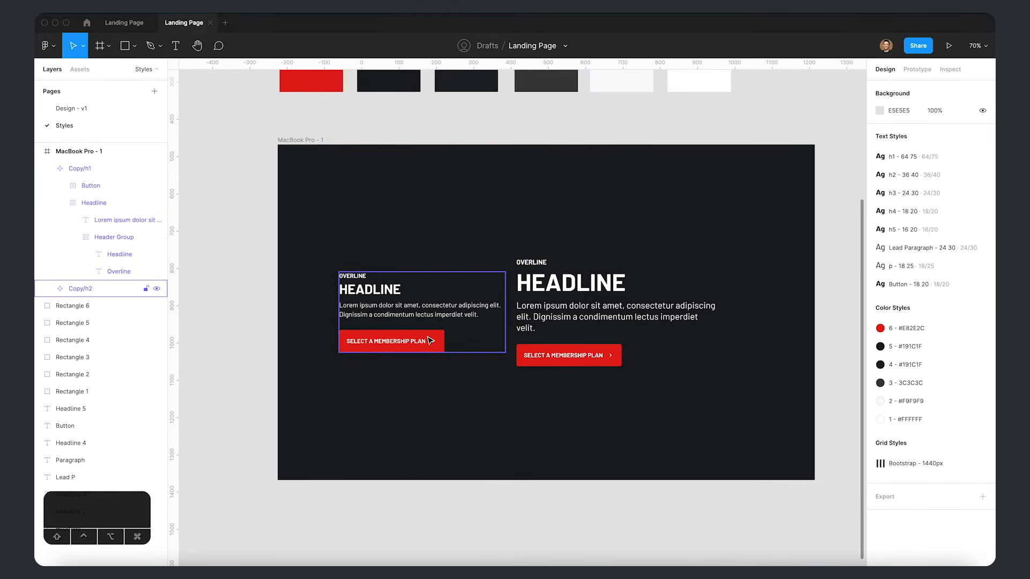
pyautogui.click(79, 168)
pyautogui.click(65, 108)
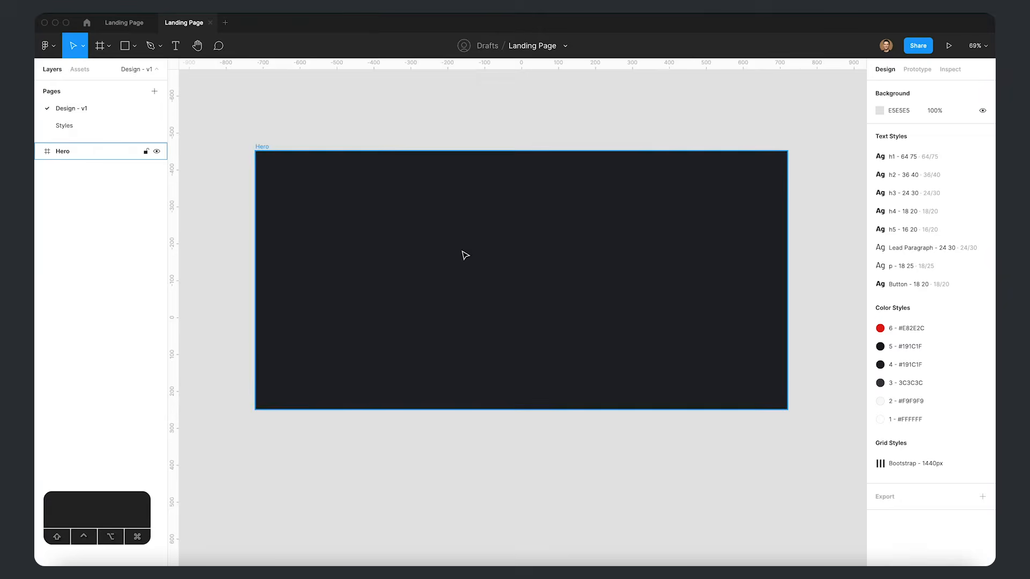
pyautogui.click(329, 188)
pyautogui.hotkey('ctrl', 'v')
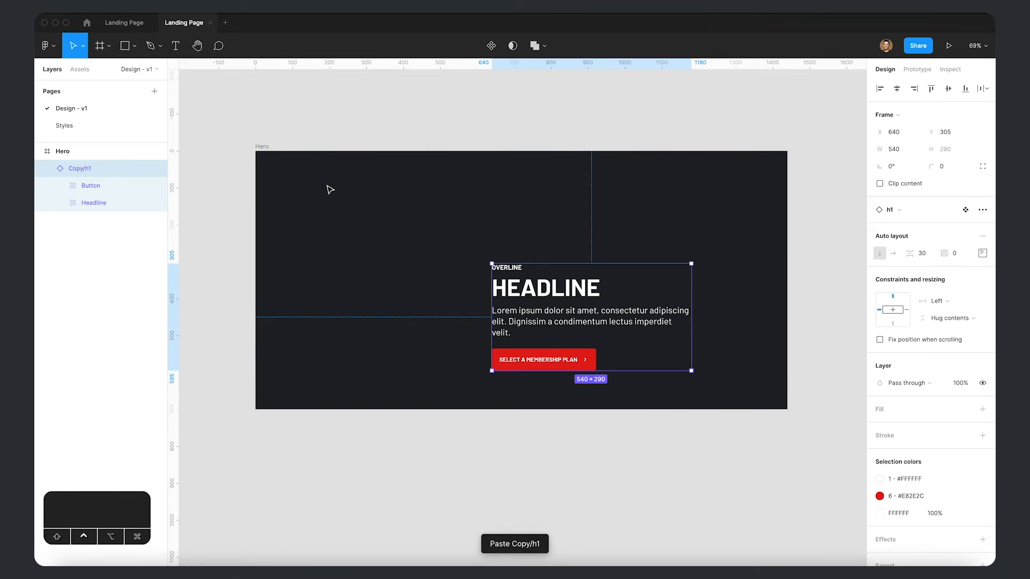
# - Show the layout grids and move the Copy/h1 instance to the first grid column at X 165, Y 205
pyautogui.hotkey('ctrl', 'g')
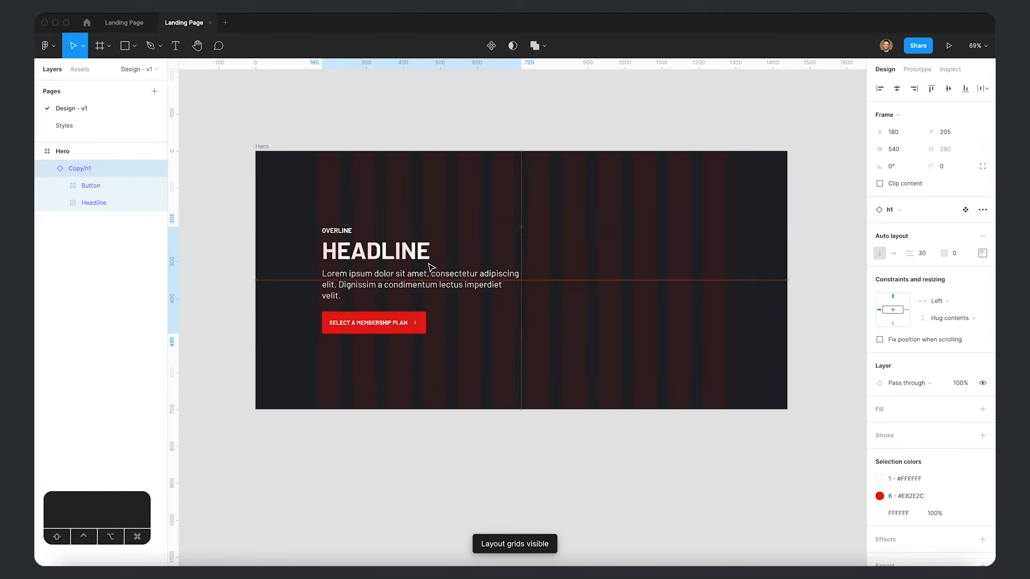
pyautogui.moveTo(516, 258)
pyautogui.mouseDown()
pyautogui.moveTo(460, 258)
pyautogui.moveTo(518, 258)
pyautogui.mouseUp()
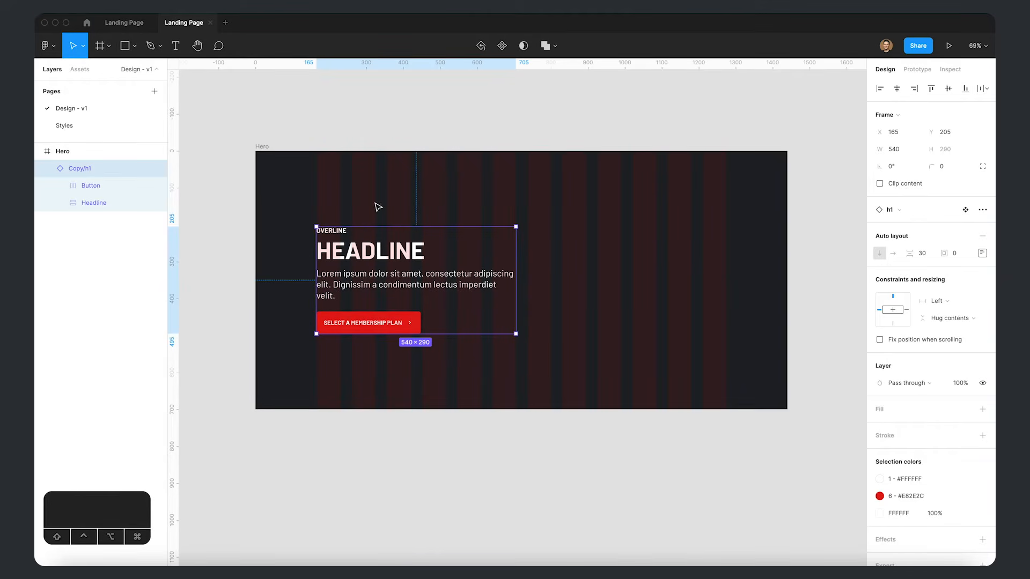
pyautogui.click(720, 454)
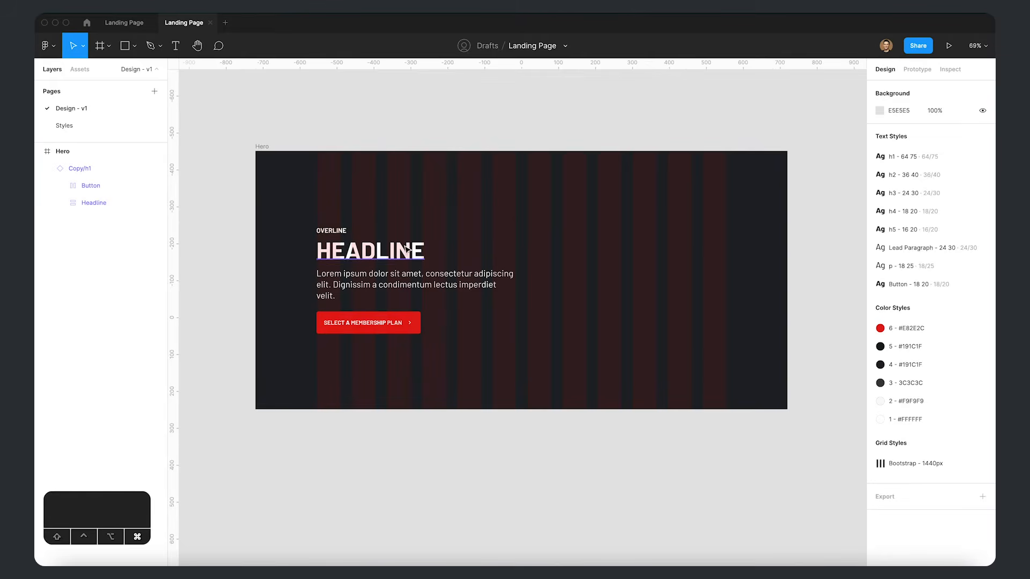
# - Change the Hero headline text to "8 weeks of gym access for $56"
pyautogui.keyDown('super'); pyautogui.doubleClick(404, 246); pyautogui.keyUp('super')
pyautogui.write('8 weeks of gym')
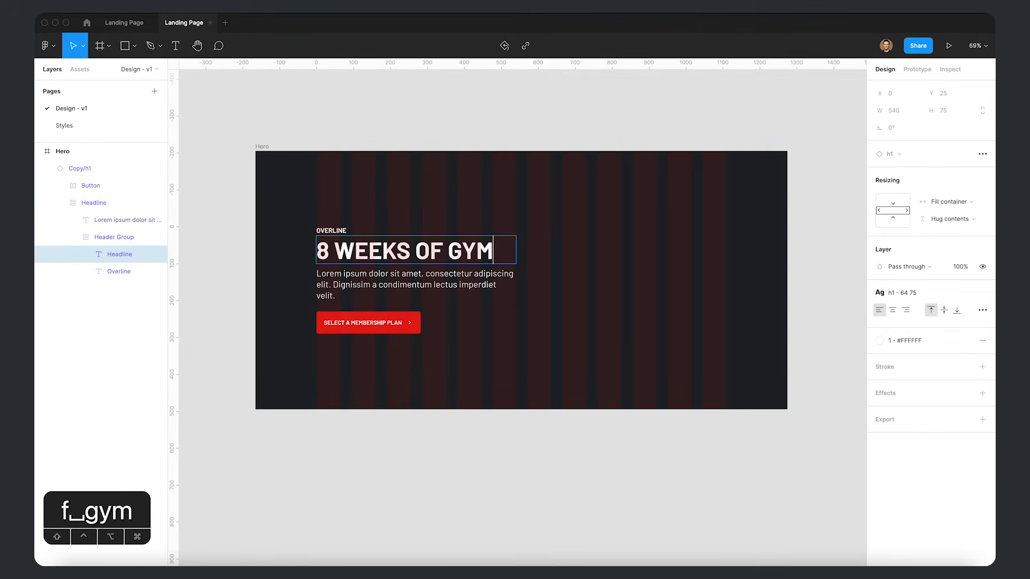
pyautogui.write(' access for $56')
pyautogui.press('Escape')
pyautogui.press('Escape')
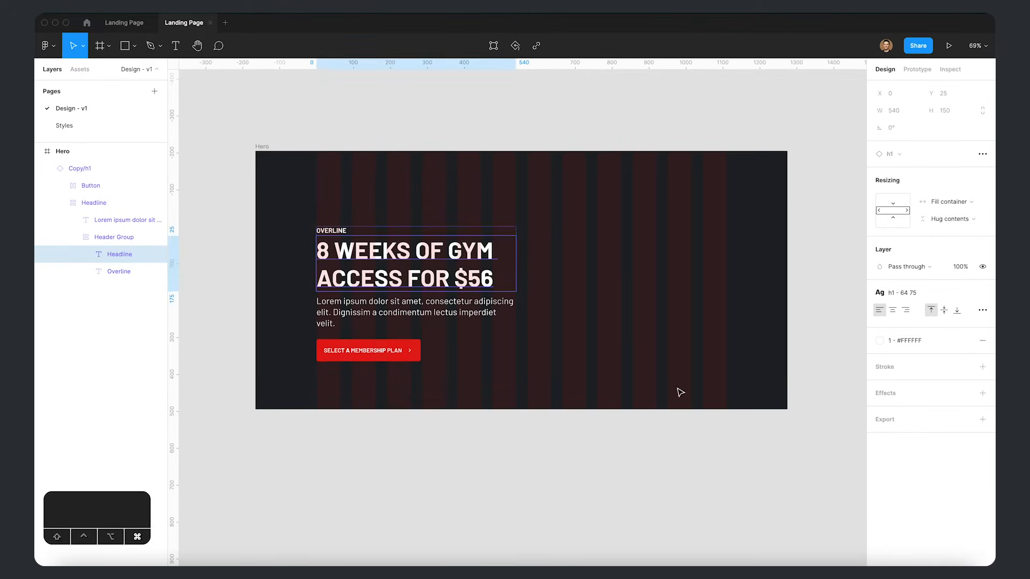
# - Change the Hero paragraph text to "Transform your health, fitness and mindset with a team of world-class experts in one easy-to-use program."
pyautogui.press('Tab')
pyautogui.write('Transform your heal')
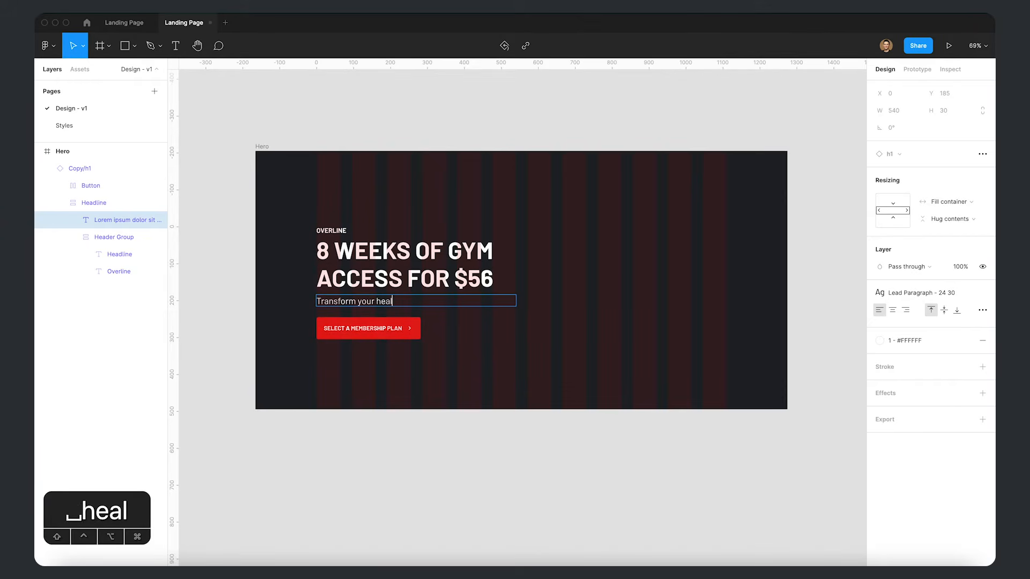
pyautogui.write('th, fitness and mindset with a team of ')
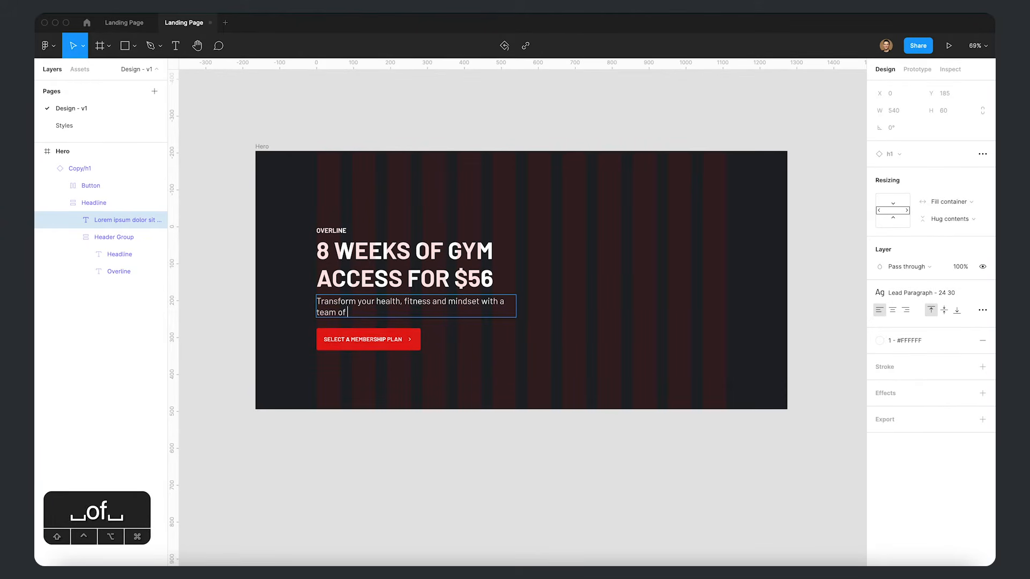
pyautogui.write('world-class experts in one e')
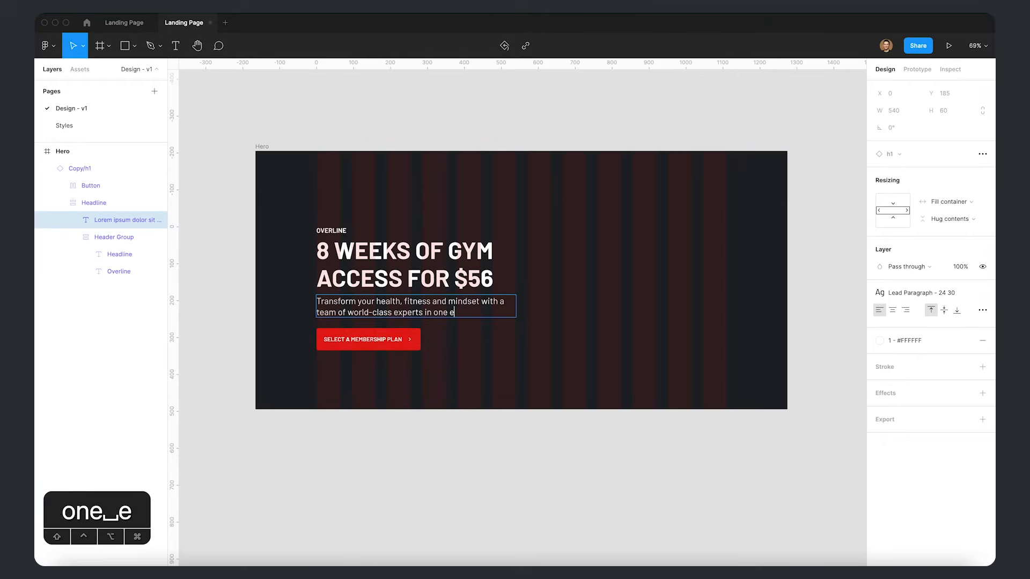
pyautogui.write('asy-to-use program.')
pyautogui.press('Escape')
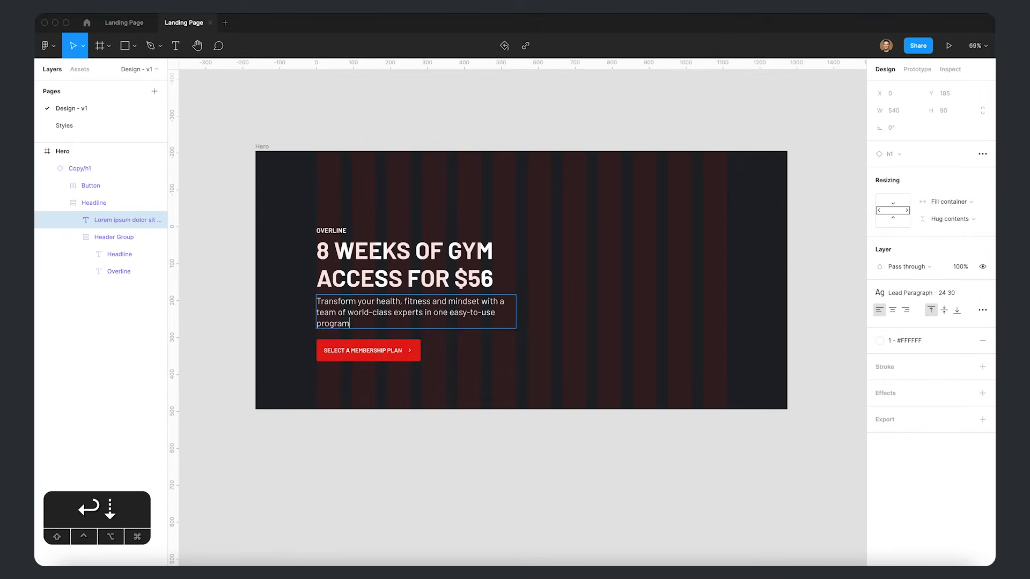
pyautogui.click(678, 472)
# - Change the Hero overline text to "24 hour gym access"
pyautogui.keyDown('super'); pyautogui.click(344, 232); pyautogui.keyUp('super')
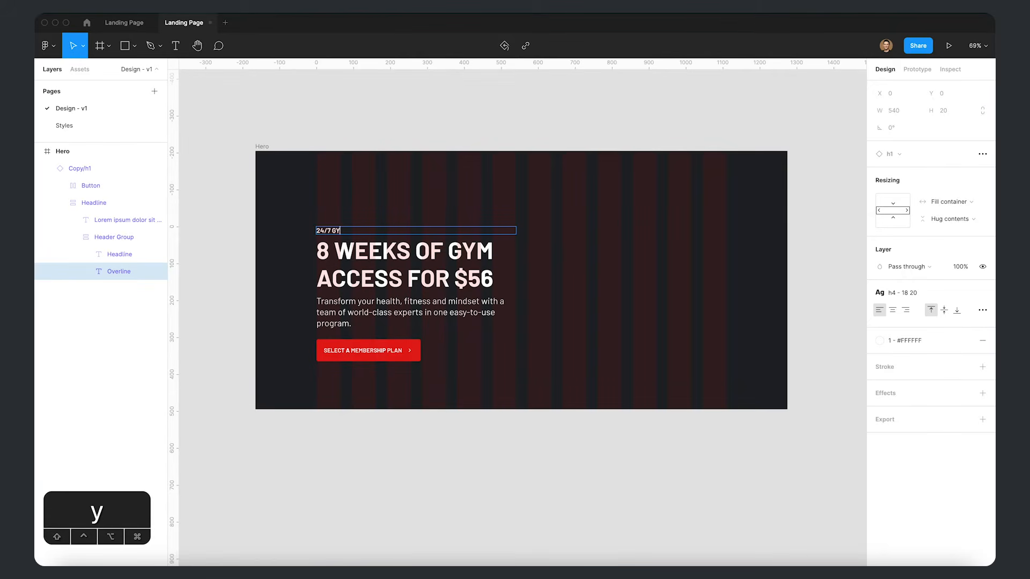
pyautogui.hotkey('alt', 'Left')
pyautogui.hotkey('alt', 'Left')
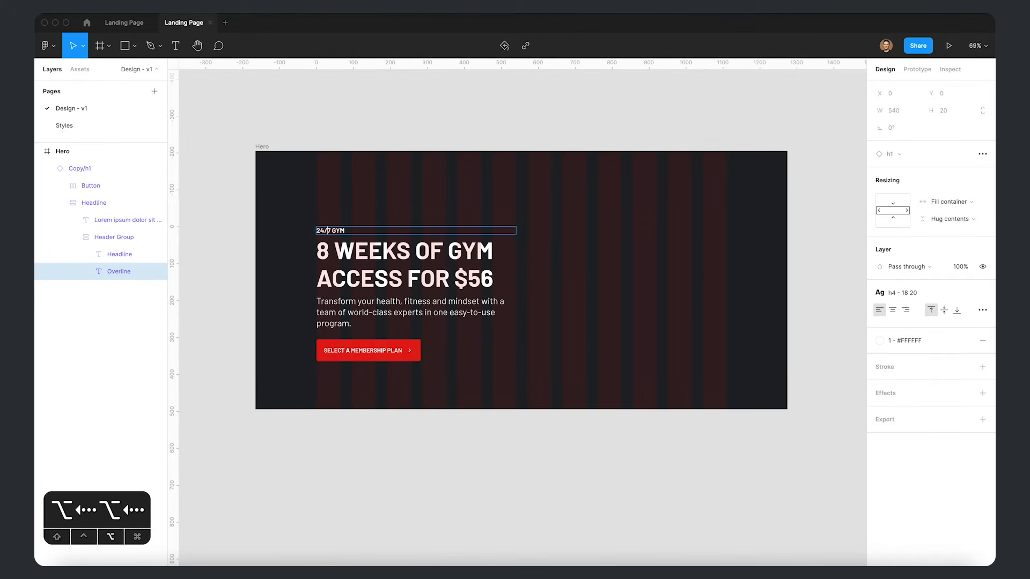
pyautogui.press('BackSpace')
pyautogui.press('BackSpace')
pyautogui.write('hour')
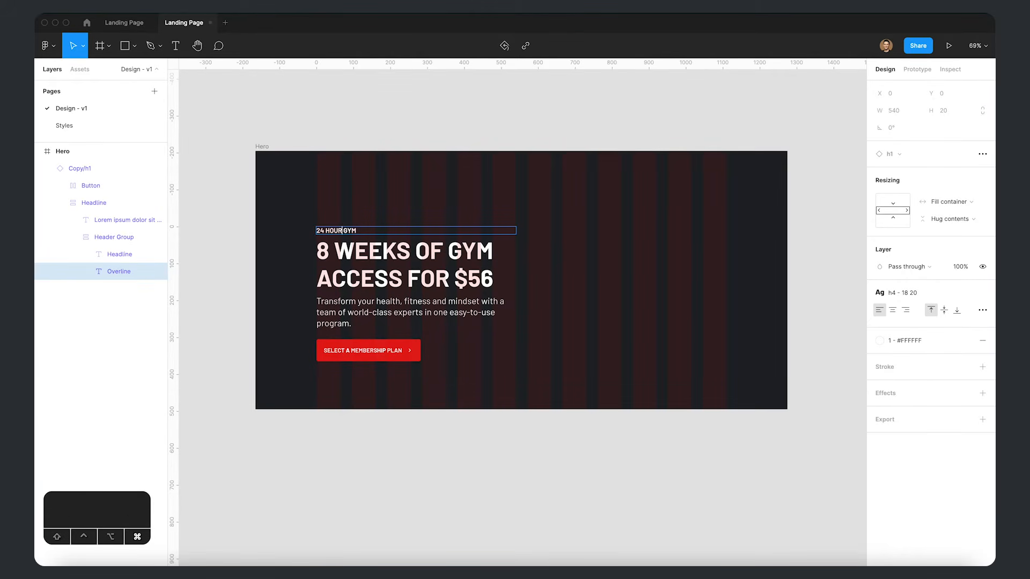
pyautogui.write('cess')
pyautogui.click(341, 390)
pyautogui.click(342, 389)
# - Center the Copy/h1 instance vertically within the Hero frame
pyautogui.click(402, 354)
pyautogui.click(959, 89)
pyautogui.click(949, 89)
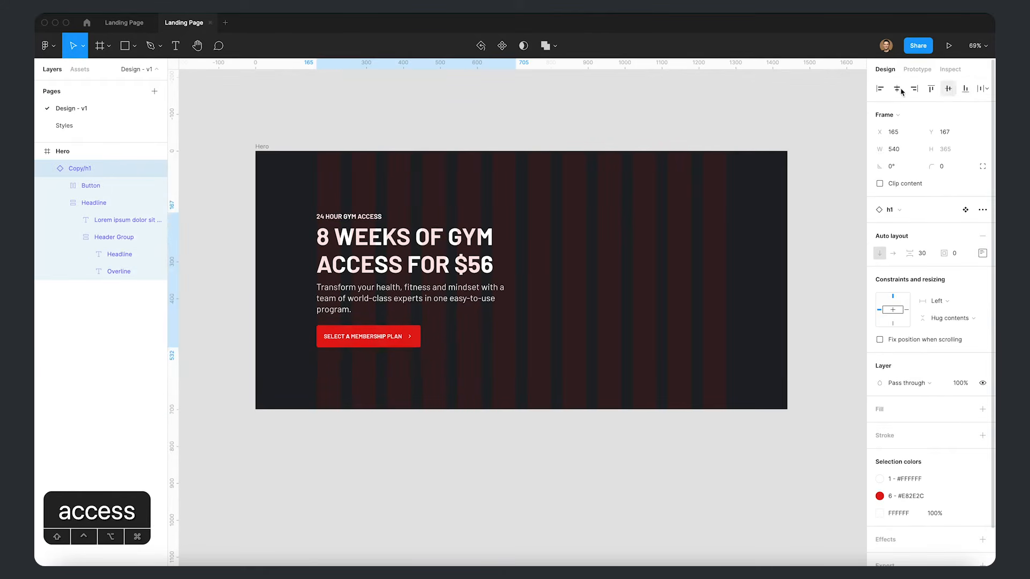
pyautogui.click(451, 462)
# - Search the Iconify plugin for "muscle" and import the outline version of the icon onto the canvas above the Hero frame
pyautogui.press('super+slash')
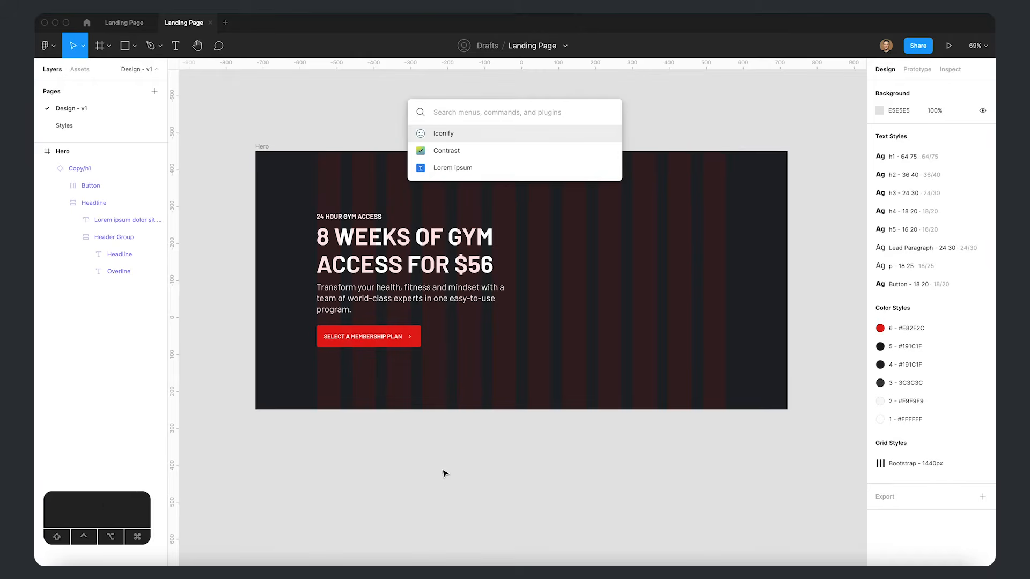
pyautogui.press('Return')
pyautogui.write('muscle')
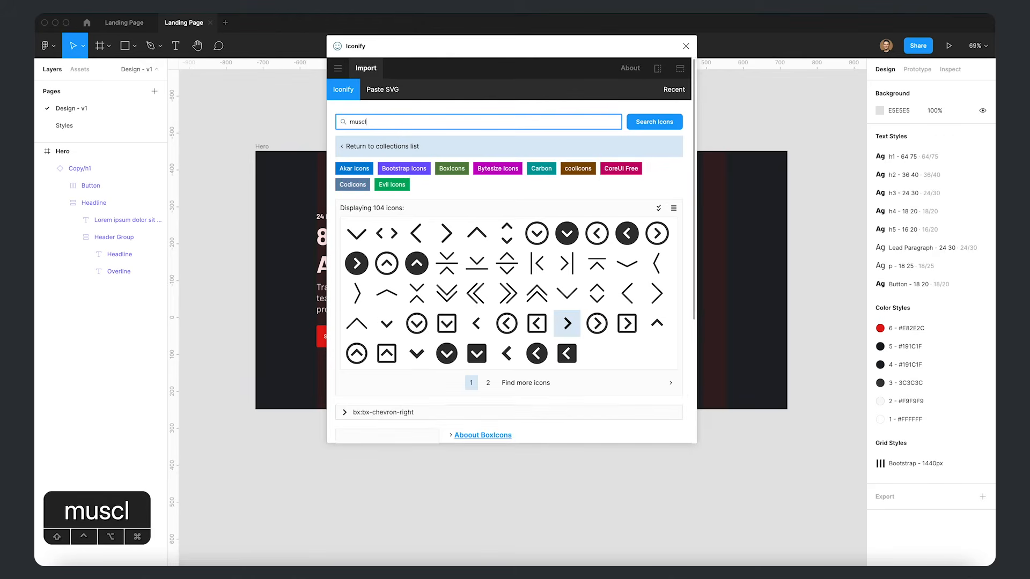
pyautogui.press('Return')
pyautogui.moveTo(394, 235); pyautogui.dragTo(274, 124)
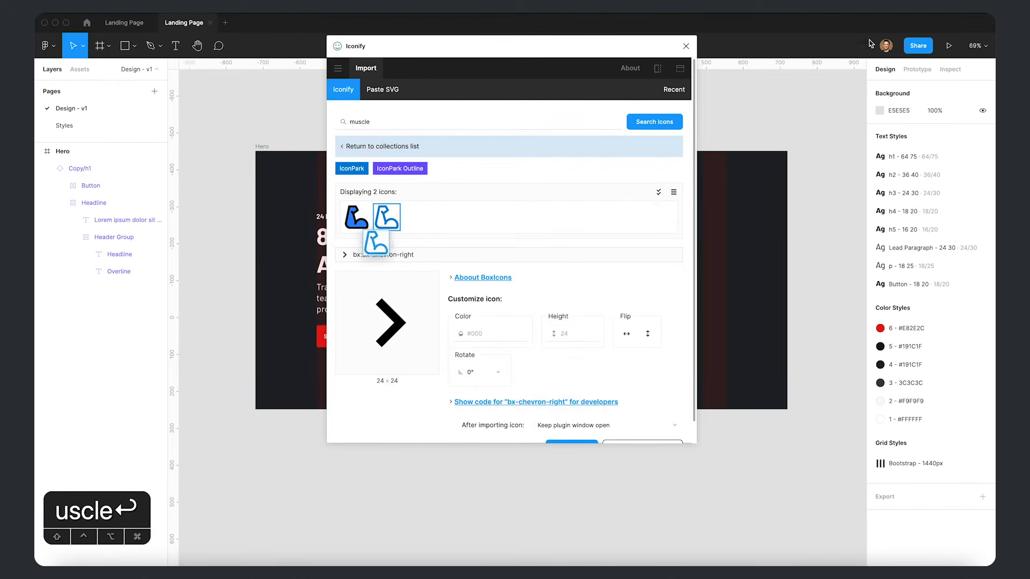
# - Resize the muscle icon proportionally to 40 × 40 and move it closer above the Hero frame
pyautogui.click(985, 151)
pyautogui.click(960, 150)
pyautogui.write('40')
pyautogui.press('Return')
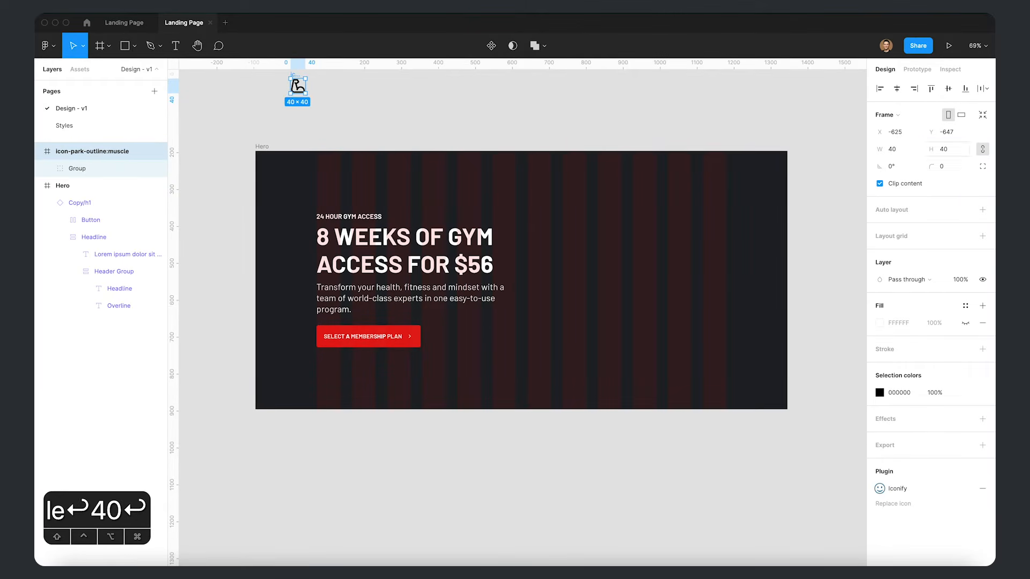
pyautogui.click(446, 131)
pyautogui.moveTo(298, 86); pyautogui.dragTo(331, 111)
# - Add the two-line text "Gym Unlimited" beside the muscle icon in the h4 - 18 20 style, top-aligned with the icon
pyautogui.click(382, 117)
pyautogui.press('t')
pyautogui.click(347, 109)
pyautogui.write('Gym')
pyautogui.press('BackSpace')
pyautogui.press('Return')
pyautogui.write('Um')
pyautogui.press('BackSpace')
pyautogui.write('nlimited')
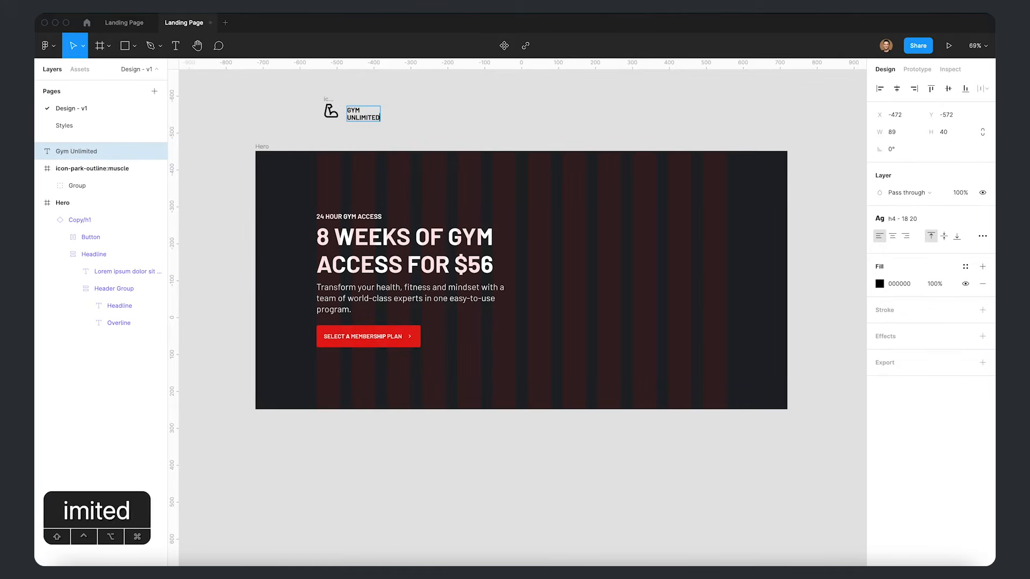
pyautogui.press('Escape')
pyautogui.click(923, 221)
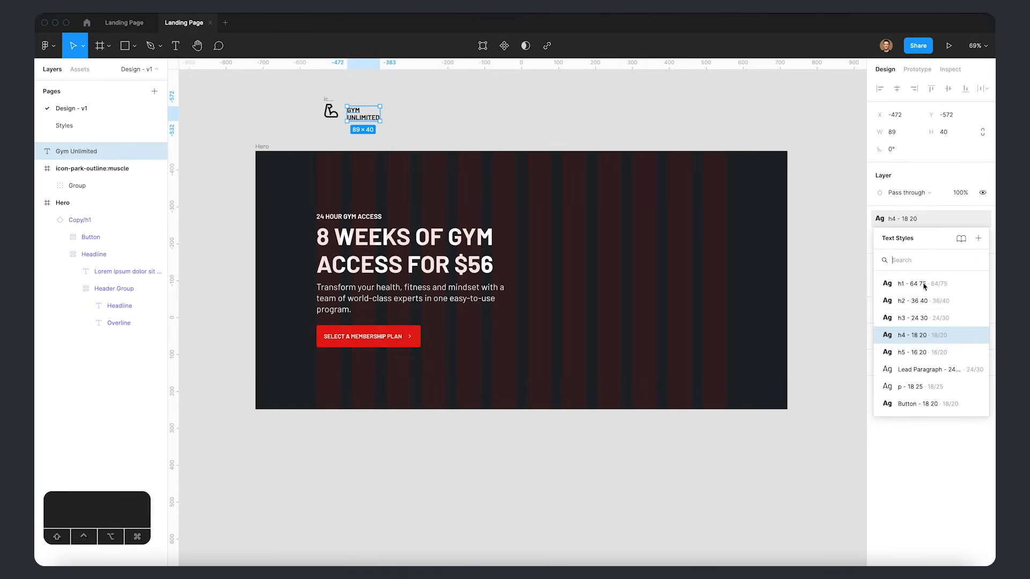
pyautogui.click(920, 337)
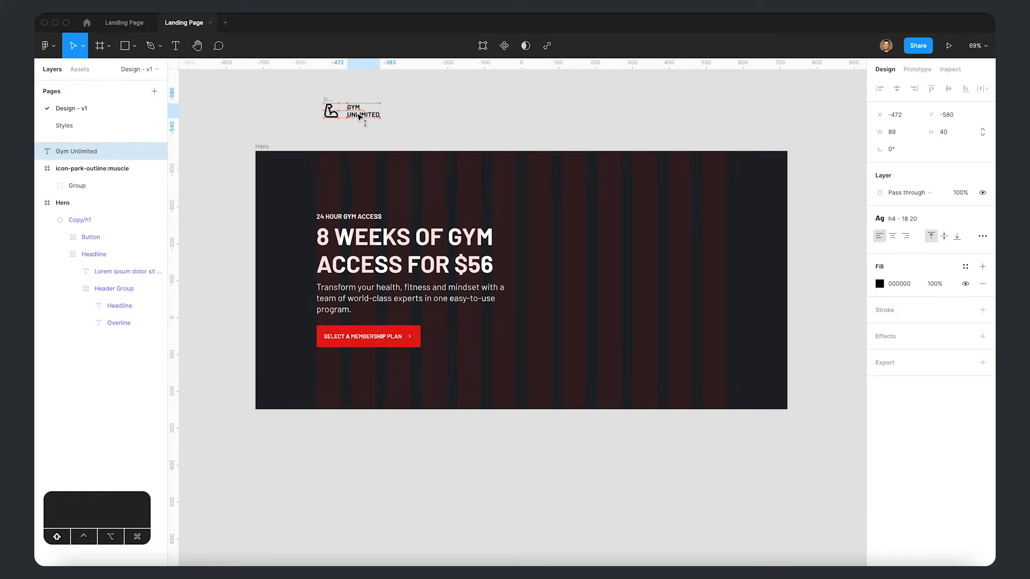
# - Apply color style 6 - #E82E2C to the muscle icon and 1 - #FFFFFF to the Gym Unlimited text
pyautogui.click(331, 109)
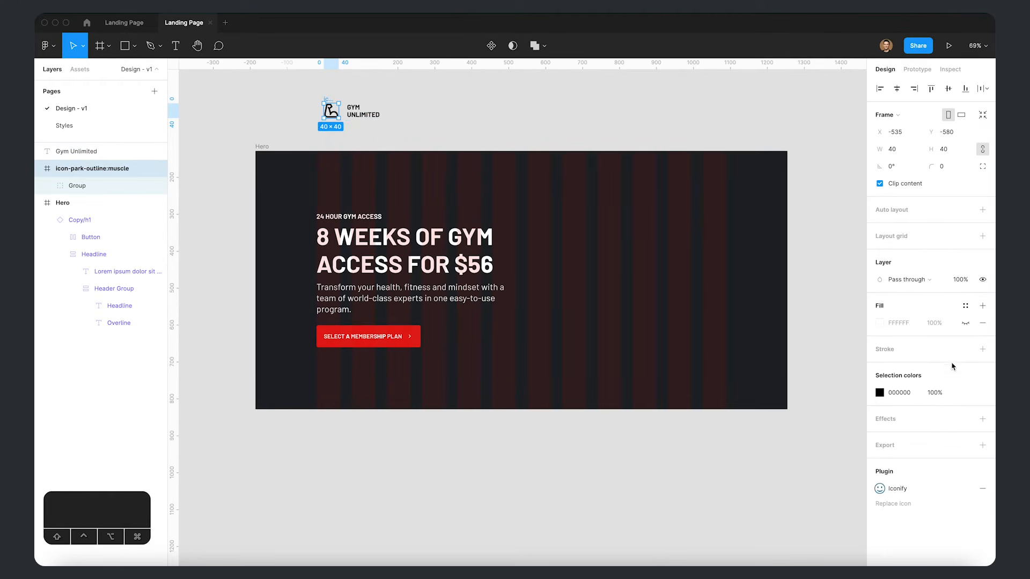
pyautogui.click(900, 393)
pyautogui.click(794, 437)
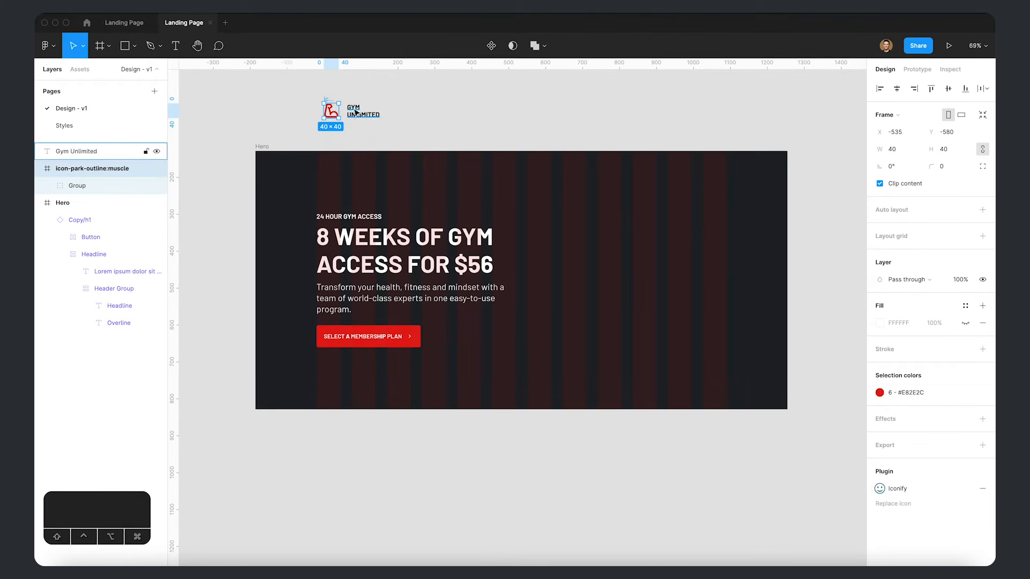
pyautogui.click(357, 112)
pyautogui.click(965, 267)
pyautogui.click(913, 418)
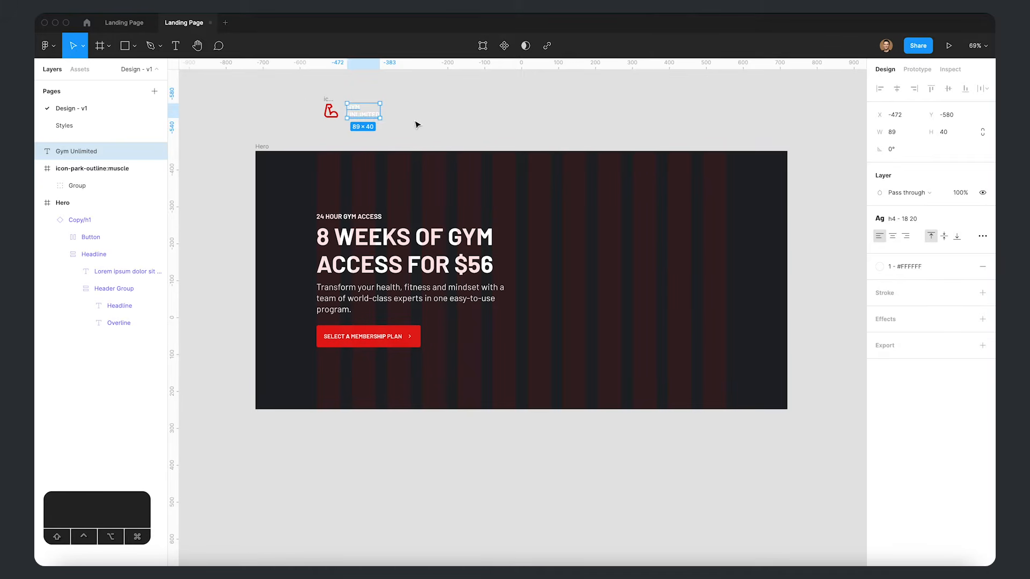
# - Group the muscle icon with the Gym Unlimited text and set the horizontal spacing between them to 10
pyautogui.moveTo(313, 101); pyautogui.dragTo(439, 141)
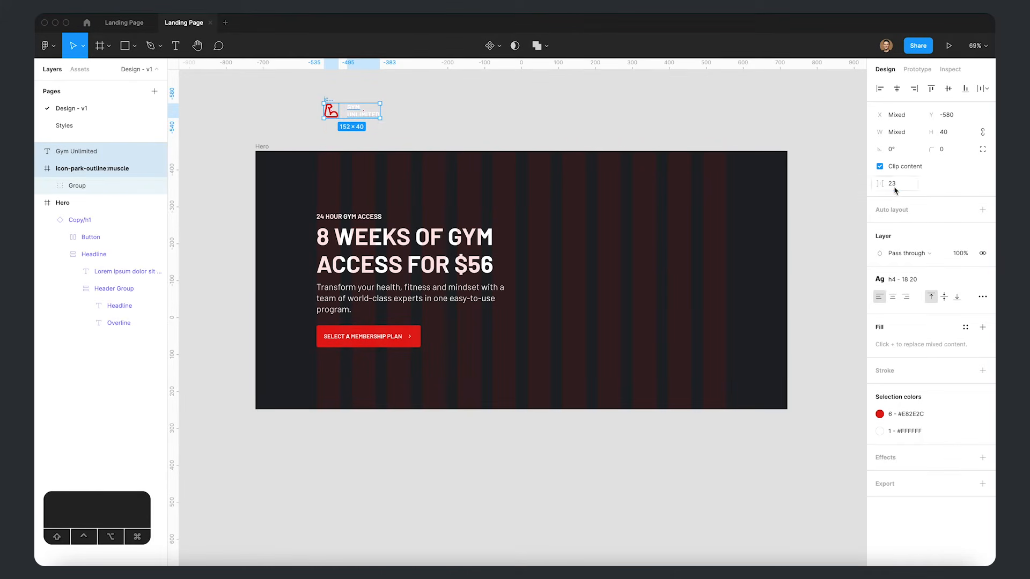
pyautogui.write('20')
pyautogui.press('Return')
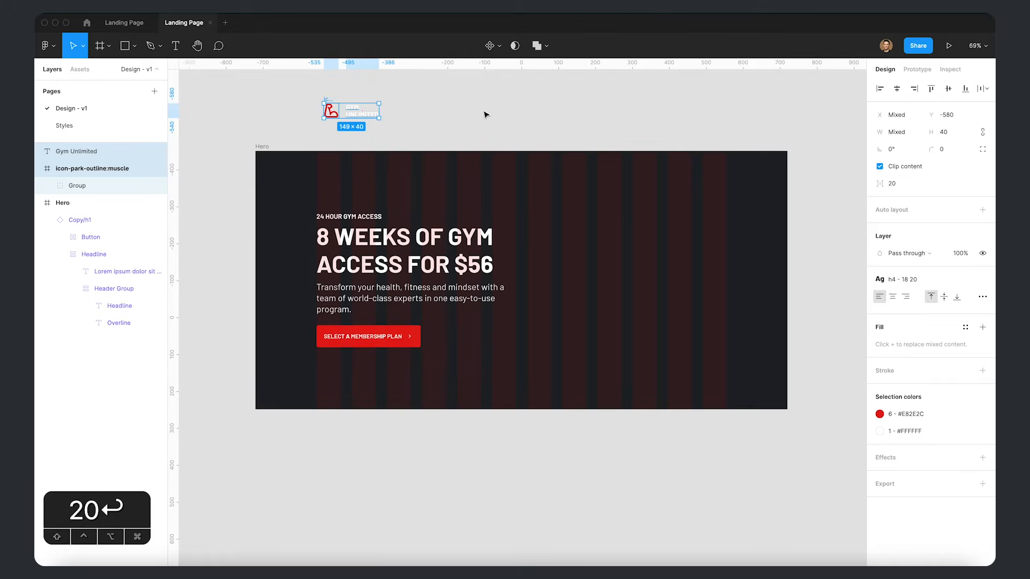
pyautogui.press('super+g')
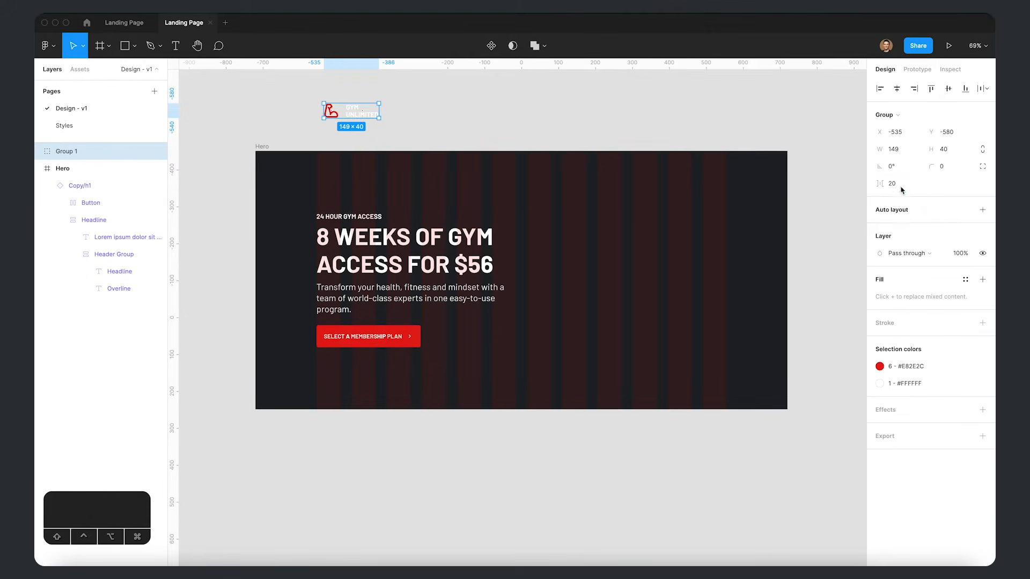
pyautogui.write('10')
pyautogui.press('Return')
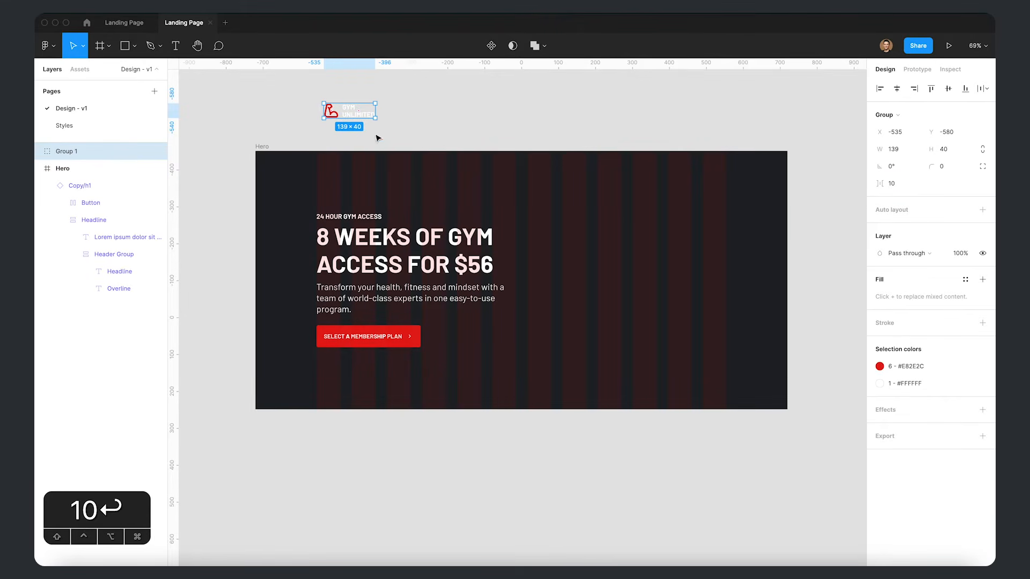
# - Move the logo group into the Hero frame above the copy, at the start of the first grid column, about Y 41
pyautogui.moveTo(342, 113); pyautogui.dragTo(340, 177)
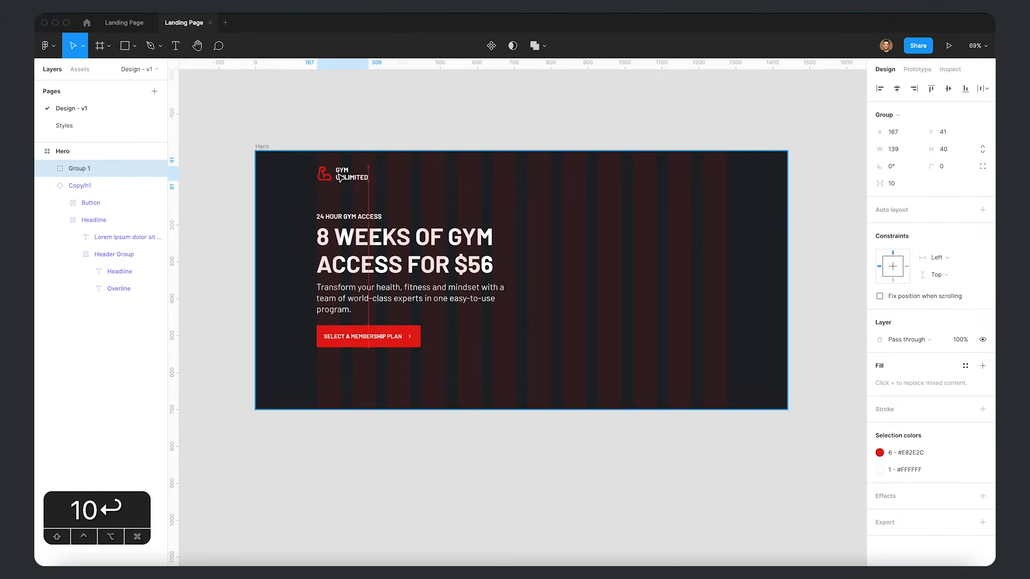
pyautogui.click(427, 108)
pyautogui.click(352, 176)
pyautogui.click(571, 475)
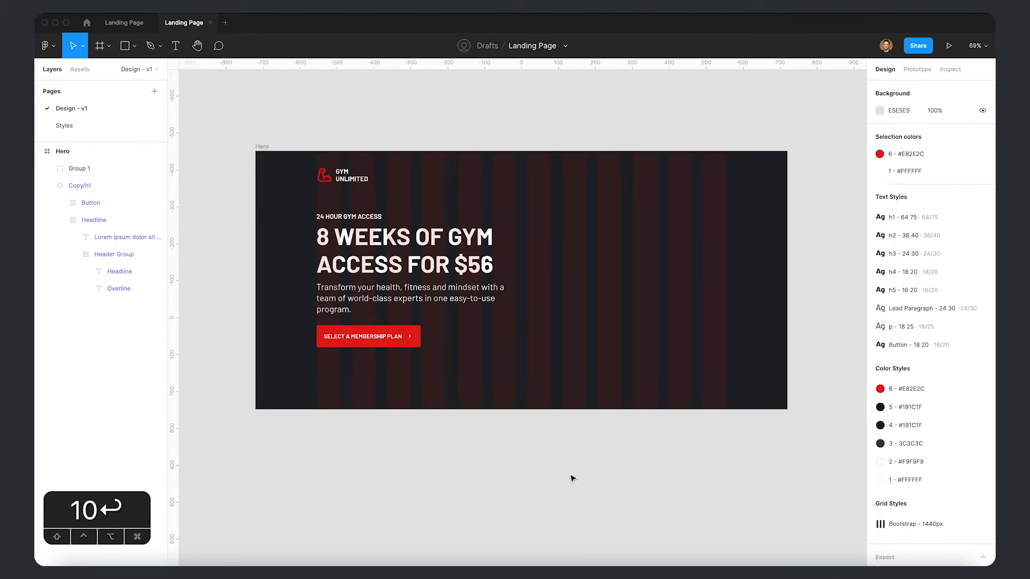
# - Hide the layout grids on the Hero frame
pyautogui.click(417, 301)
pyautogui.hotkey('ctrl', 'g')
pyautogui.click(664, 448)
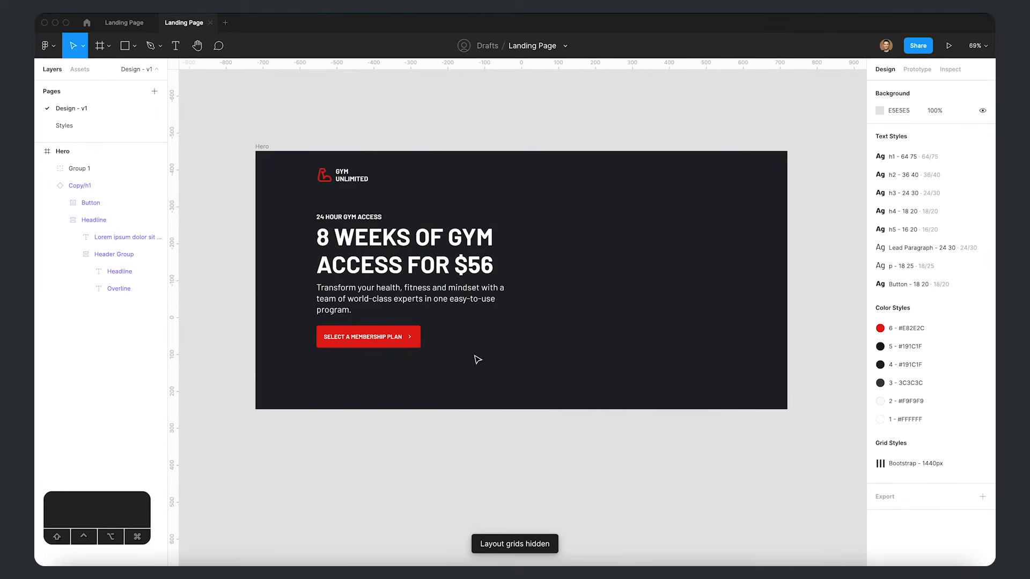
pyautogui.hscroll(3, 477, 359)
pyautogui.keyDown('shift'); pyautogui.click(397, 290); pyautogui.keyUp('shift')
pyautogui.press('space')
pyautogui.moveTo(664, 461); pyautogui.dragTo(697, 441)
pyautogui.click(695, 445)
# - Find and launch the Unsplash plugin
pyautogui.press('super+slash')
pyautogui.press('Escape')
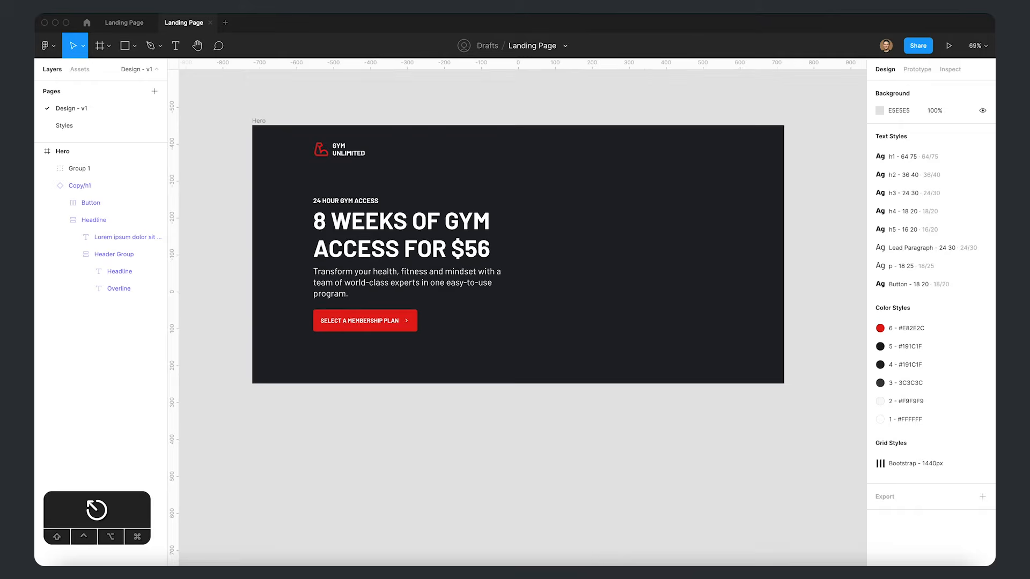
pyautogui.press('super+slash')
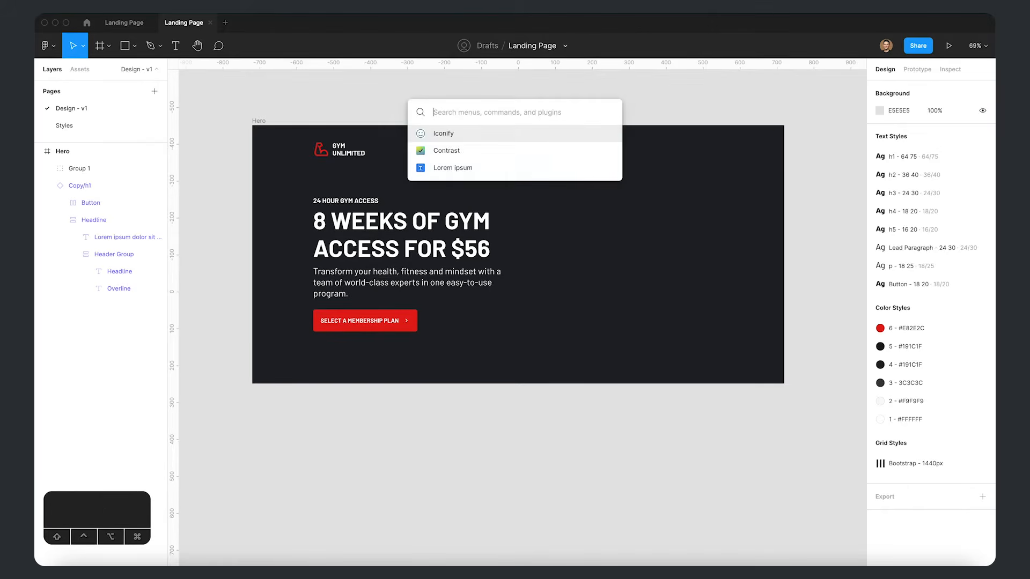
pyautogui.write('unsp')
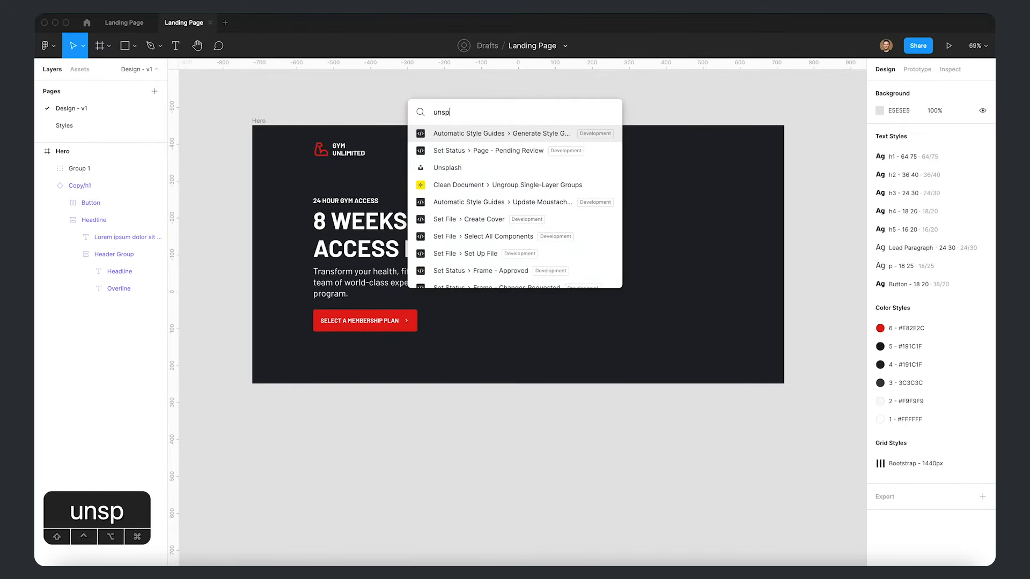
pyautogui.press('Down')
pyautogui.press('Down')
pyautogui.press('Down')
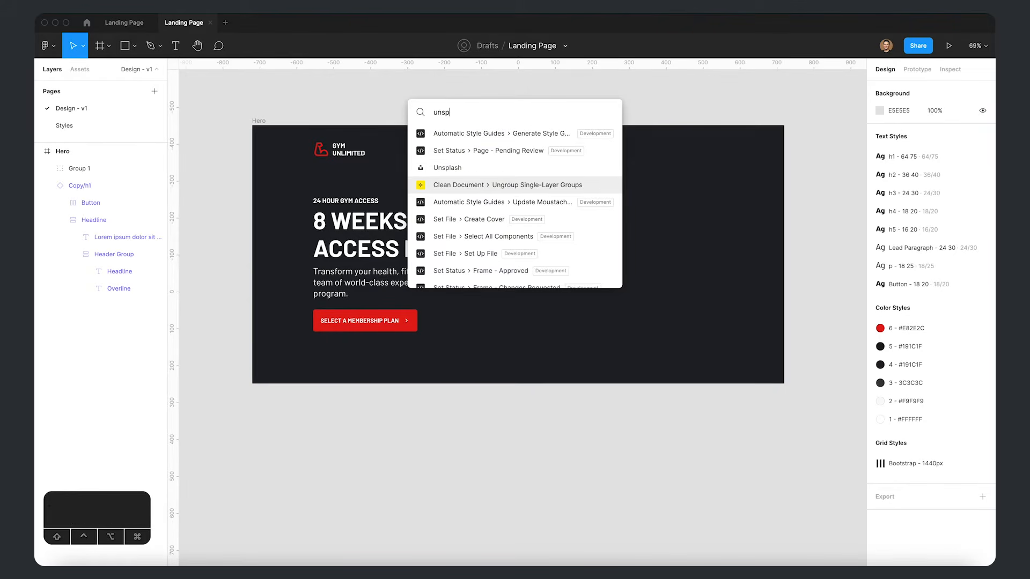
pyautogui.press('Up')
pyautogui.press('Return')
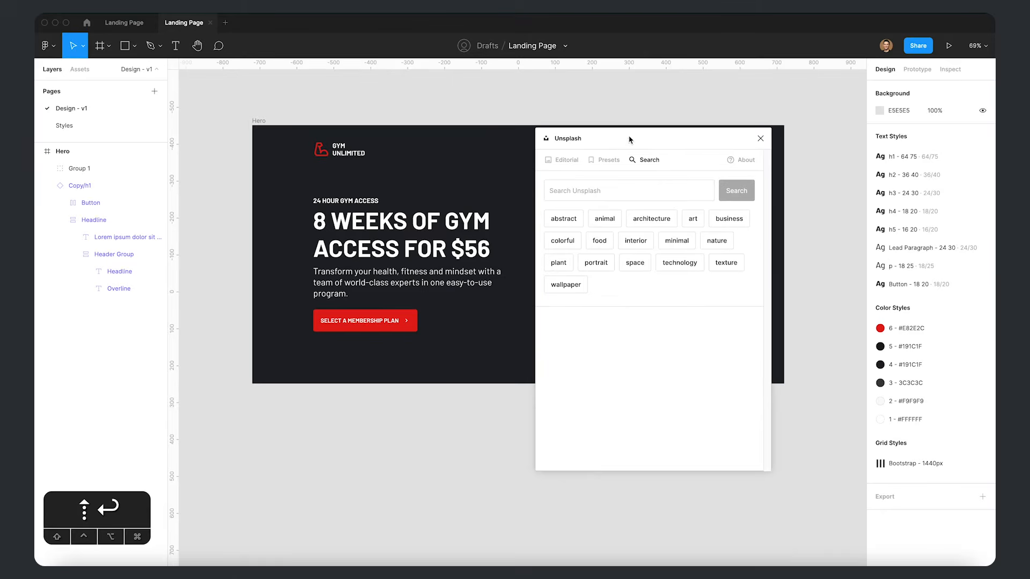
# - Search Unsplash for "gym" and insert the photo of the dumbbell rack
pyautogui.click(583, 175)
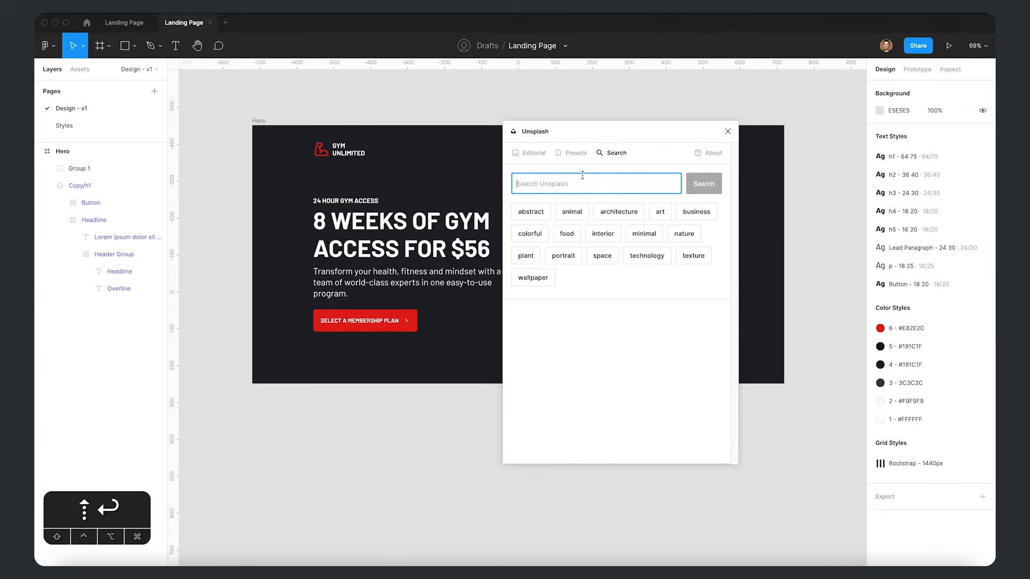
pyautogui.write('gym')
pyautogui.press('Return')
pyautogui.click(661, 285)
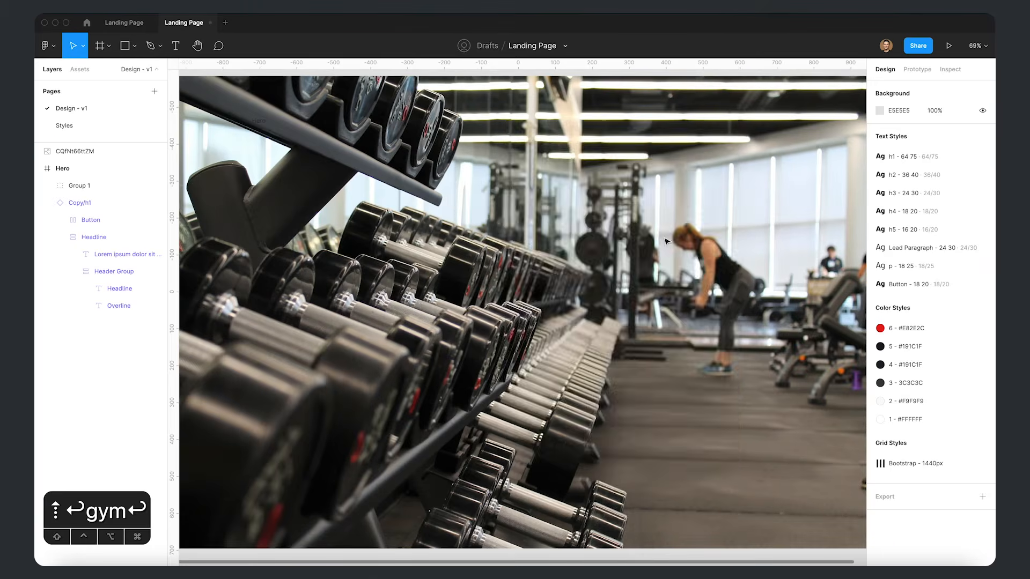
# - Cut the gym photo from the canvas and paste it inside the Hero frame
pyautogui.scroll(-10, 665, 242)
pyautogui.click(554, 258)
pyautogui.scroll(5, 590, 236)
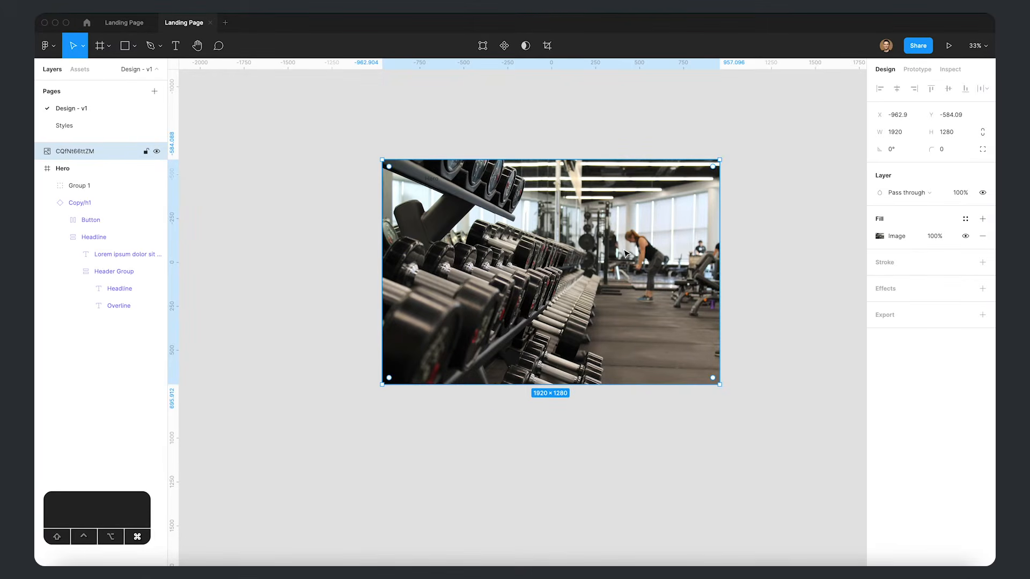
pyautogui.press('Delete')
pyautogui.click(434, 179)
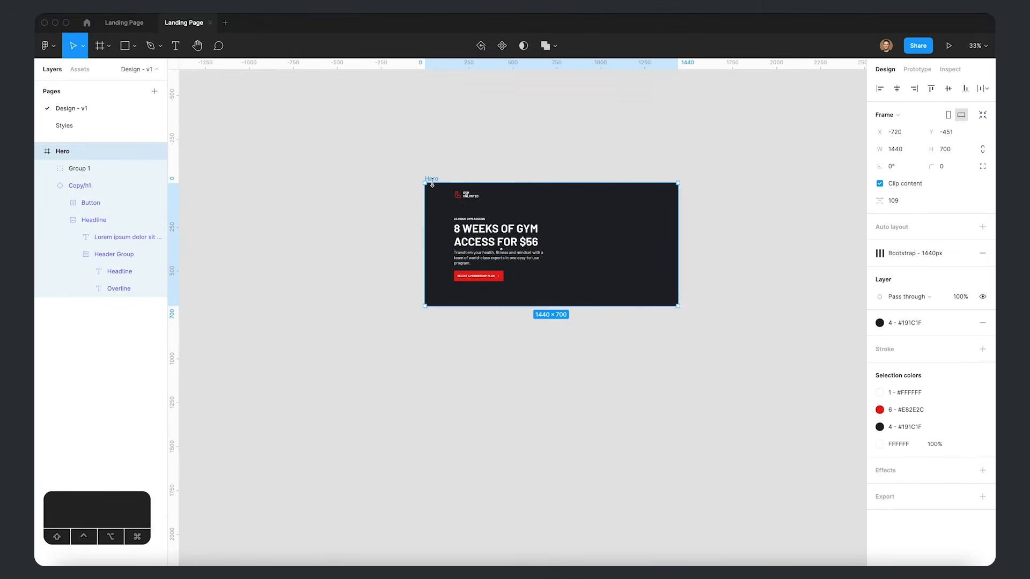
pyautogui.press('super+v')
# - Scale the gym photo proportionally from its center to 1440 × 960 to match the Hero frame's width
pyautogui.scroll(3, 560, 226)
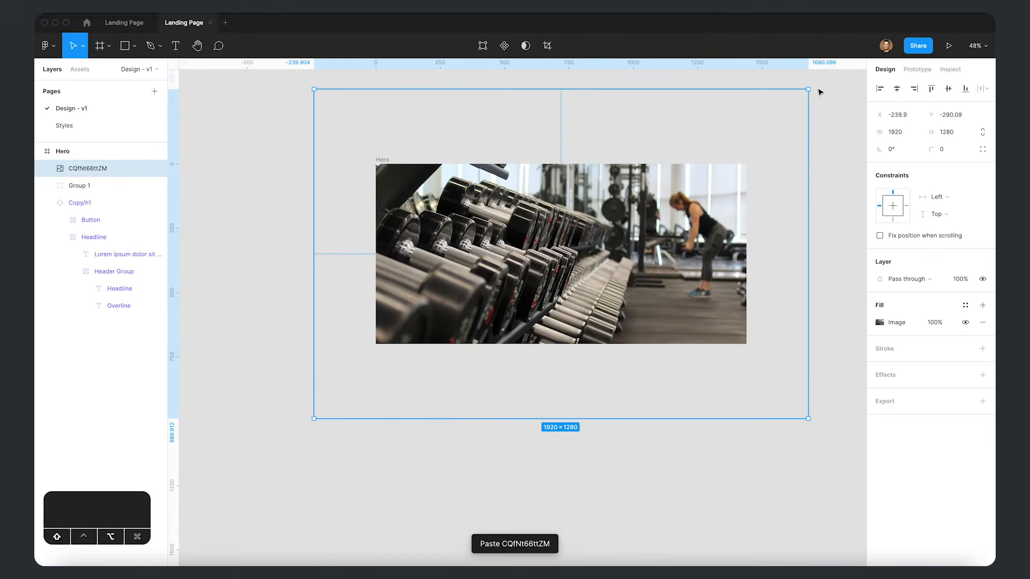
pyautogui.moveTo(810, 90); pyautogui.dragTo(747, 170)
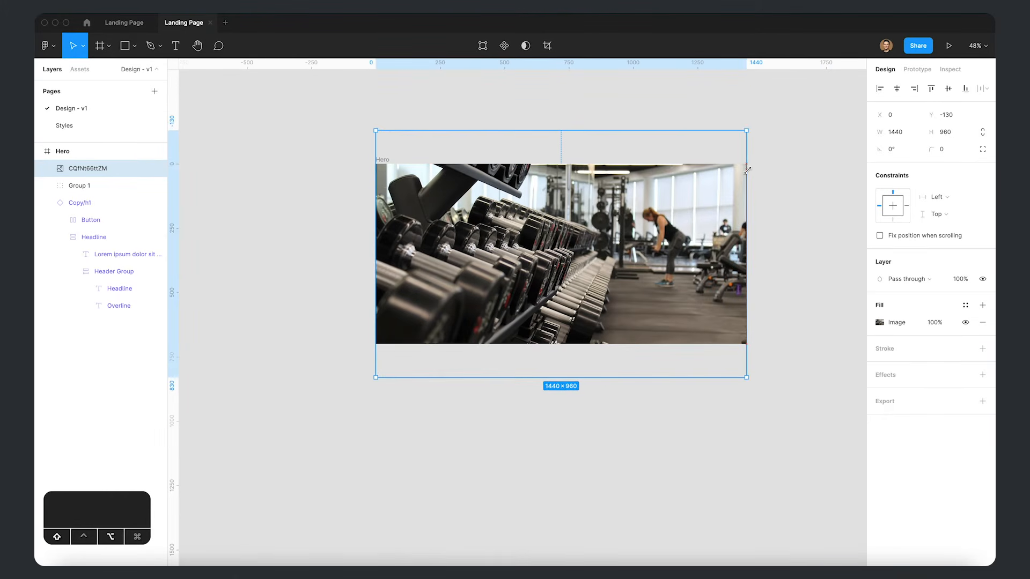
# - Duplicate the gym background photo in the Hero frame and replace the copy's image fill with a solid C4C4C4 fill
pyautogui.click(795, 343)
pyautogui.moveTo(812, 239); pyautogui.dragTo(754, 233)
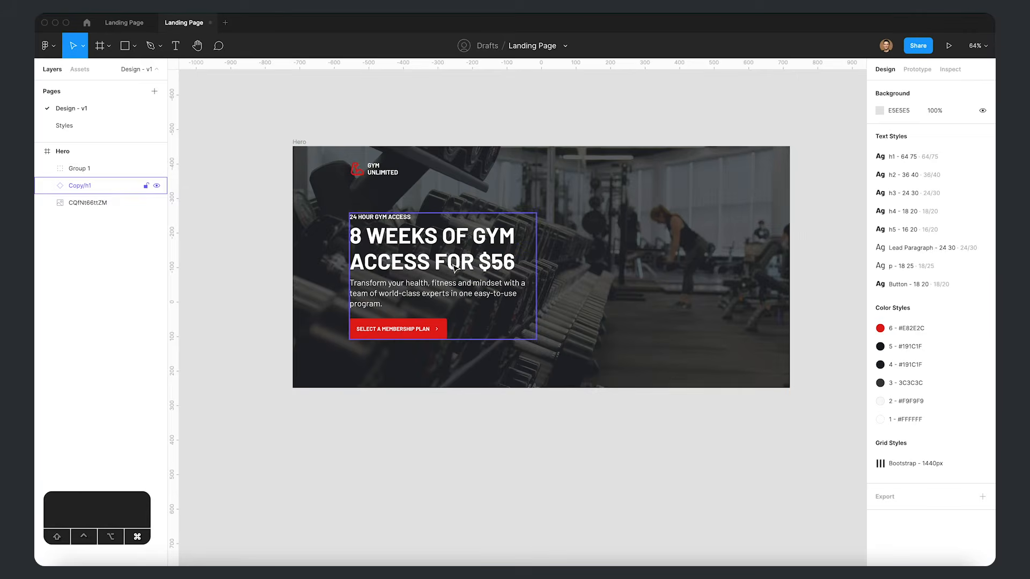
pyautogui.click(589, 194)
pyautogui.press('super+d')
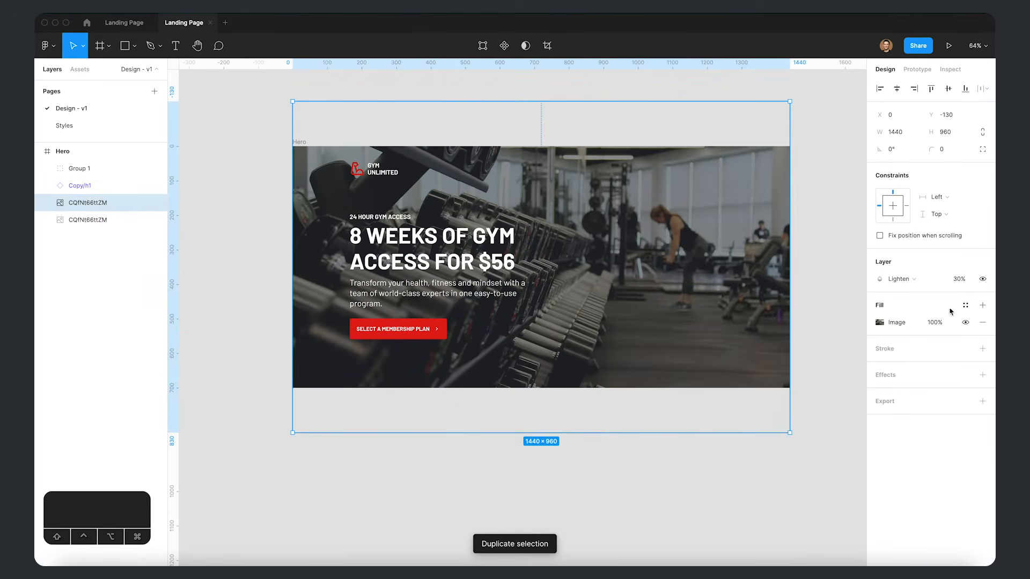
pyautogui.click(984, 322)
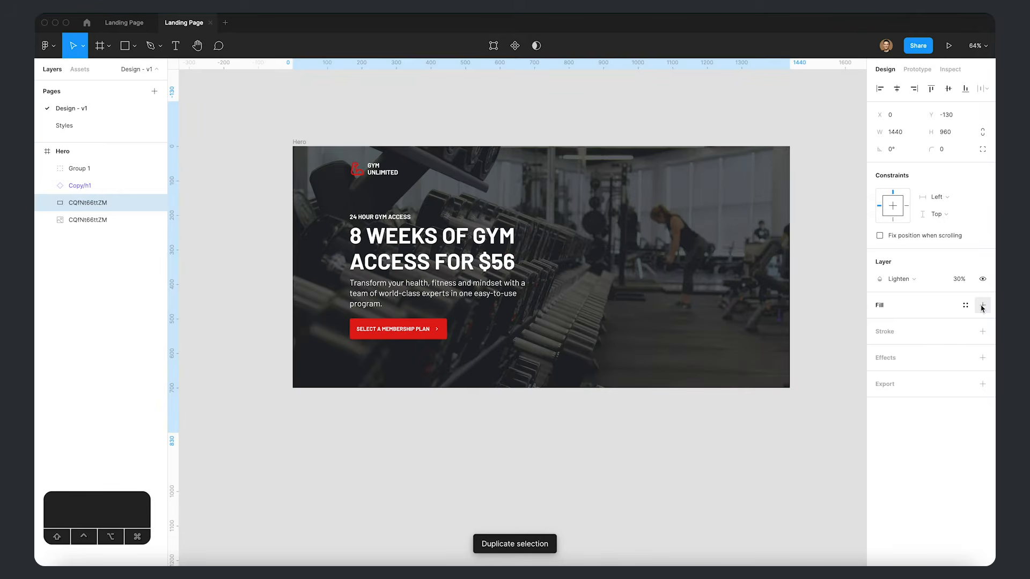
pyautogui.click(983, 305)
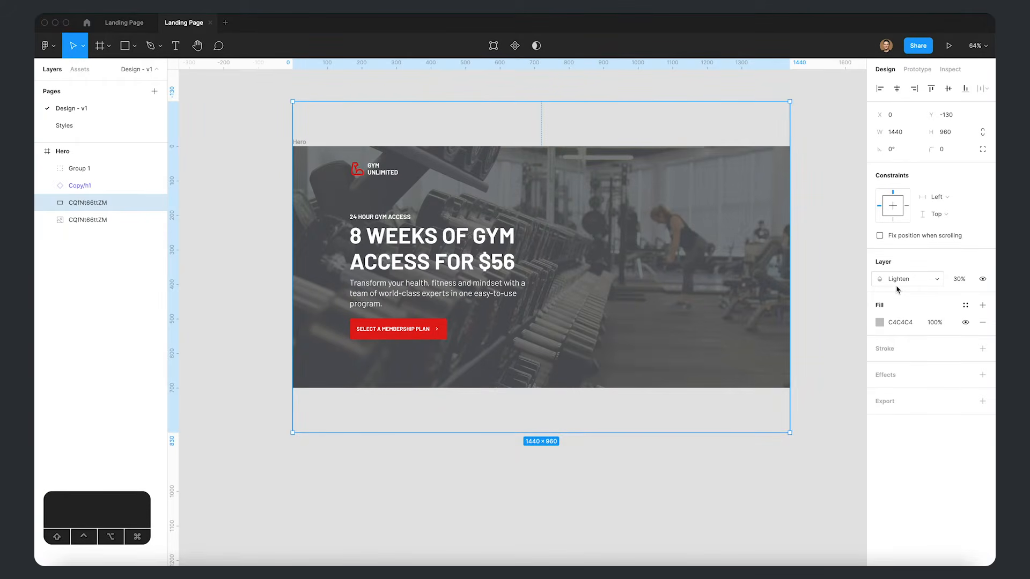
# - Set the solid overlay's opacity to 100% and its blend mode to Pass through
pyautogui.press('0')
pyautogui.click(925, 278)
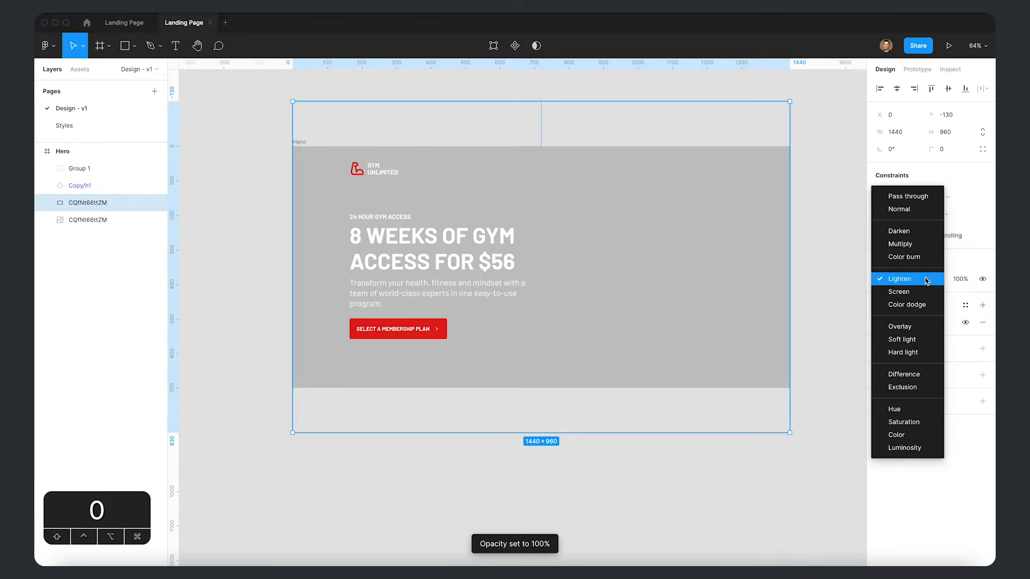
pyautogui.click(925, 202)
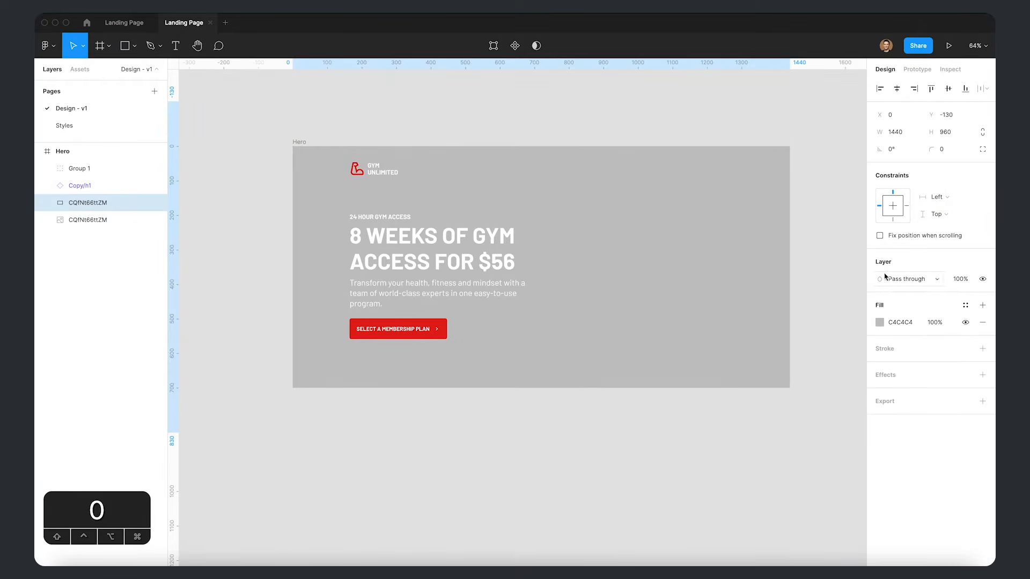
# - Try filling the overlay with black and turning that fill into a linear gradient
pyautogui.click(880, 322)
pyautogui.moveTo(778, 321); pyautogui.dragTo(643, 514)
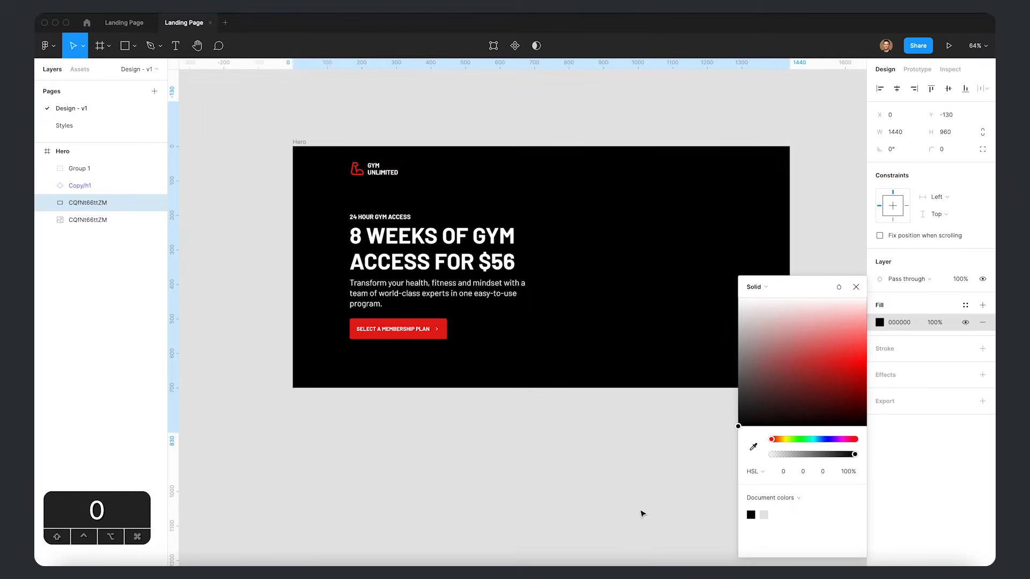
pyautogui.click(757, 286)
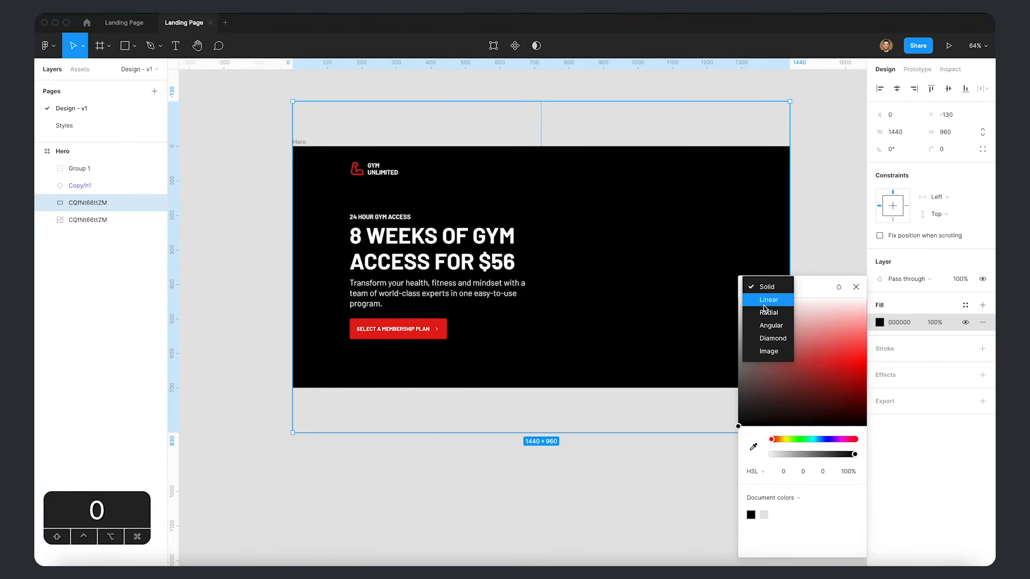
pyautogui.click(763, 305)
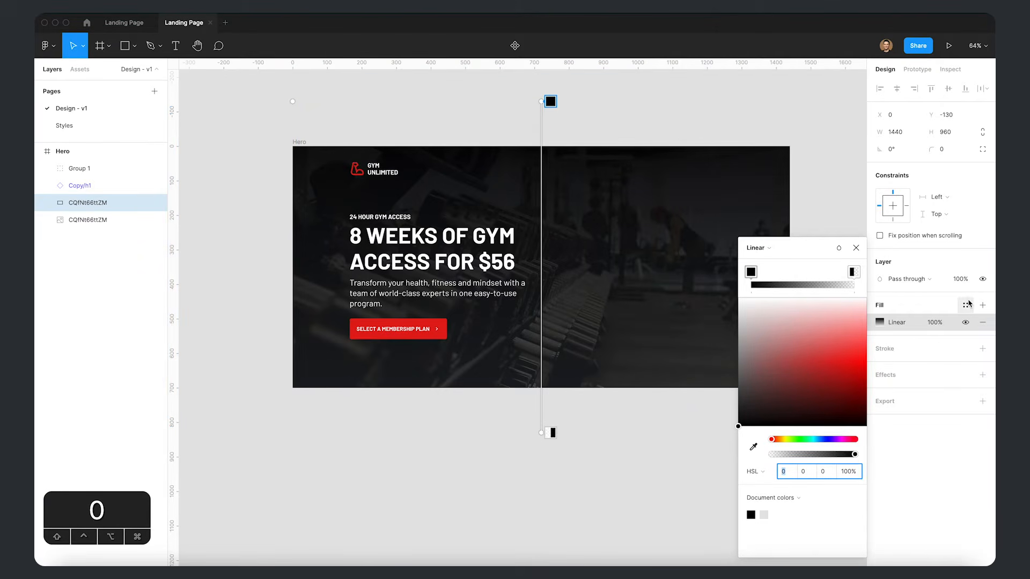
# - Apply the color style 4 - #191C1F to the overlay, detach the style, and change the fill to a radial gradient
pyautogui.click(967, 304)
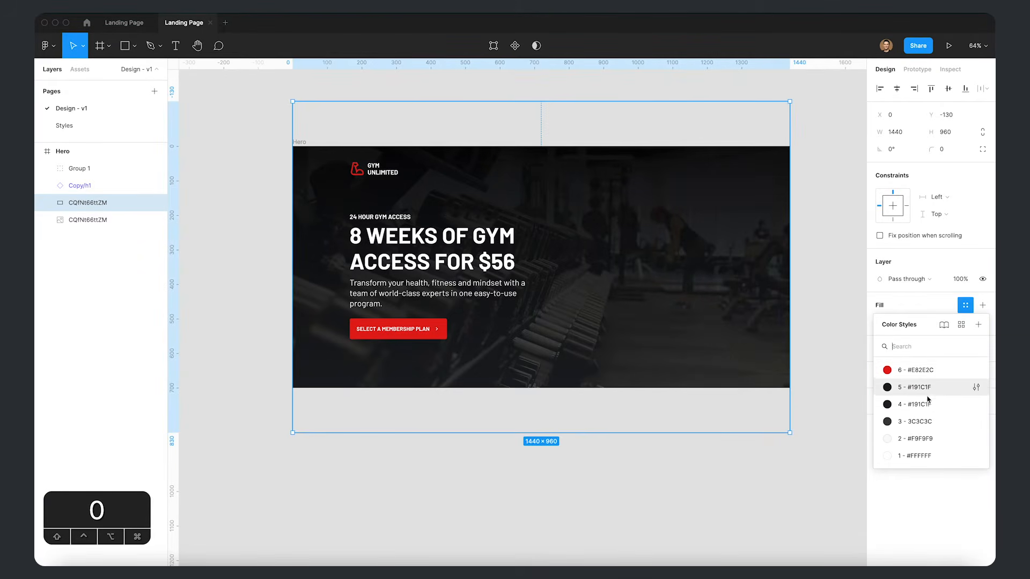
pyautogui.click(918, 405)
pyautogui.click(963, 307)
pyautogui.click(880, 323)
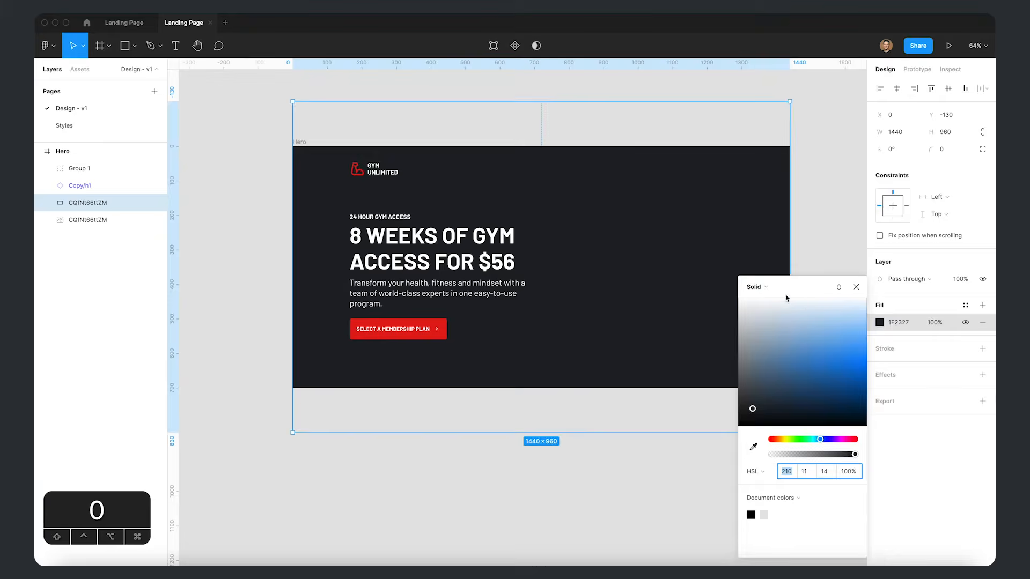
pyautogui.click(754, 287)
pyautogui.click(778, 313)
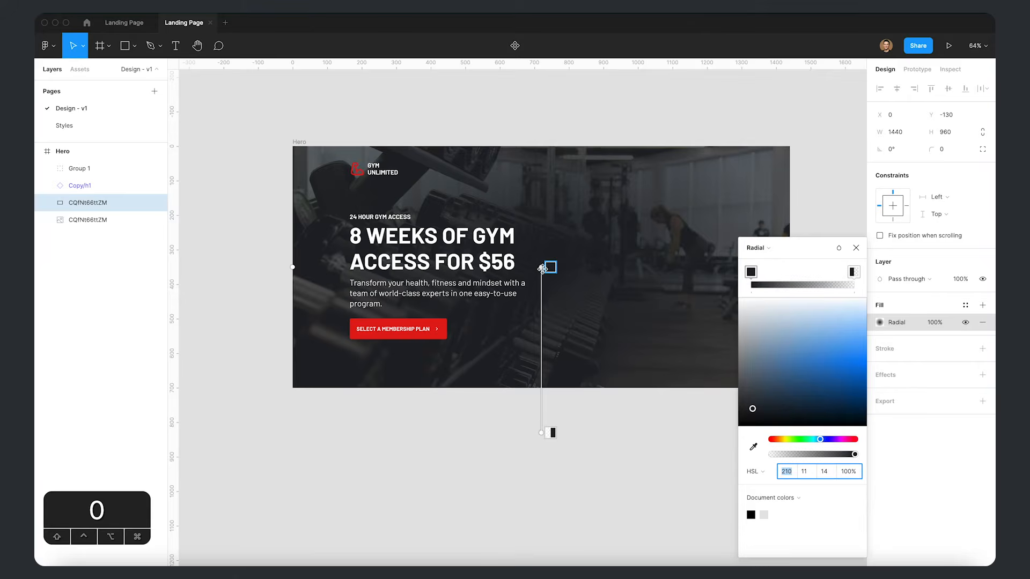
# - Try centring the radial gradient over the hero text, with its far end at the woman exercising
pyautogui.moveTo(541, 269); pyautogui.dragTo(406, 290)
pyautogui.click(543, 433)
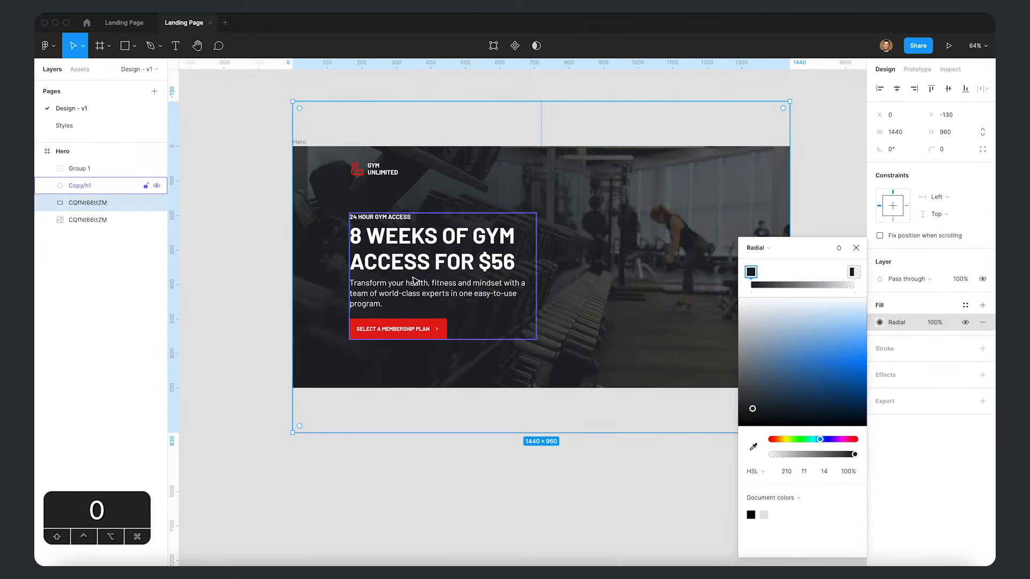
pyautogui.click(880, 322)
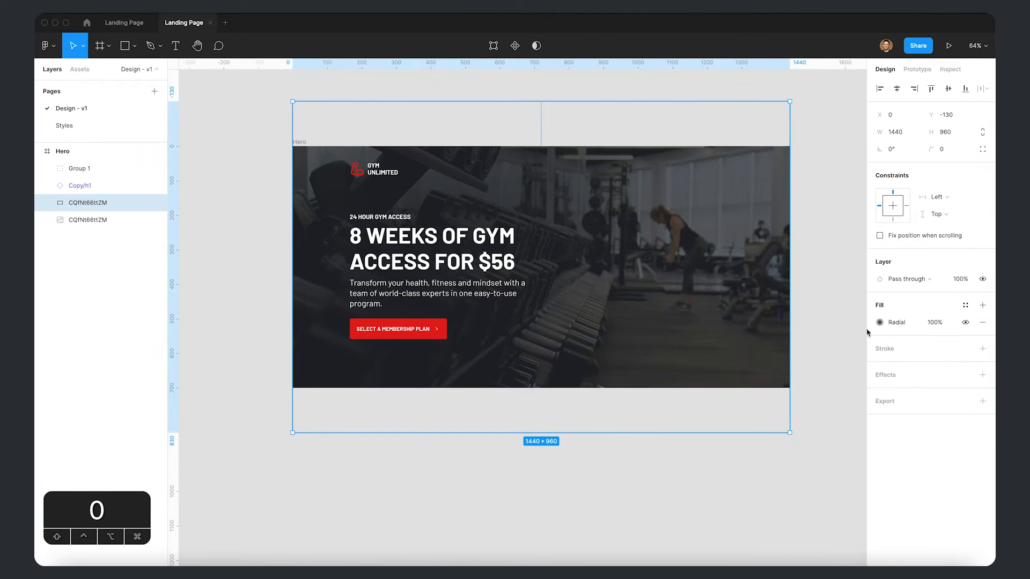
pyautogui.click(879, 322)
pyautogui.moveTo(541, 429); pyautogui.dragTo(674, 237)
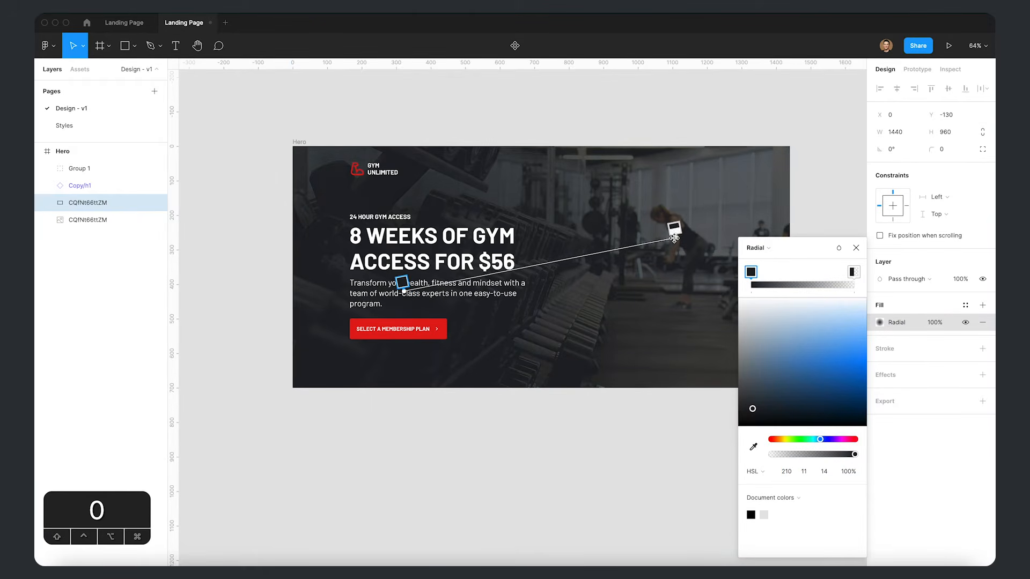
pyautogui.scroll(-5, 667, 238)
pyautogui.moveTo(717, 121); pyautogui.dragTo(609, 131)
pyautogui.moveTo(447, 493); pyautogui.dragTo(539, 284)
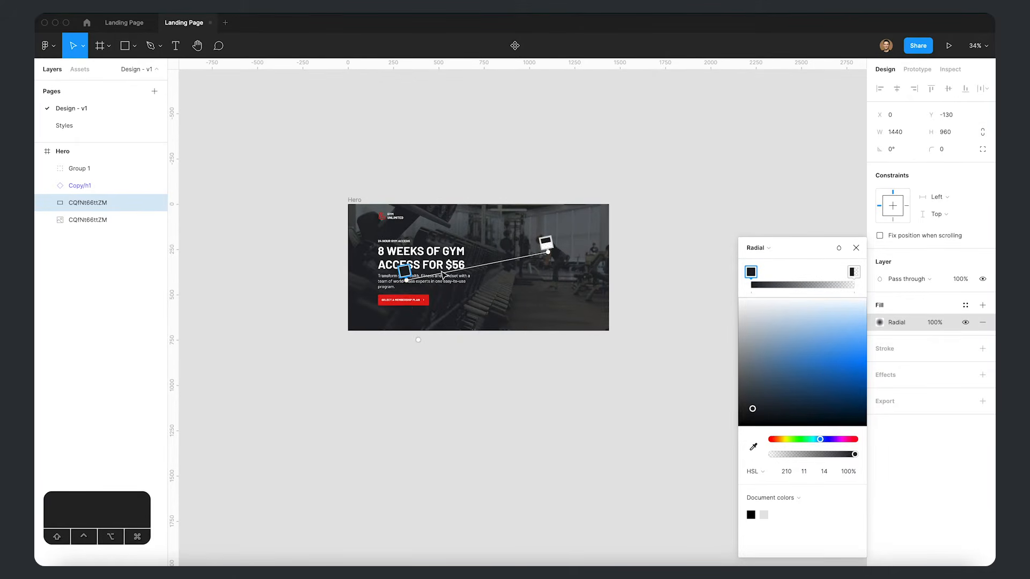
pyautogui.moveTo(405, 278); pyautogui.dragTo(401, 258)
# - Reverse the radial gradient's stops and move its transparent centre onto the woman exercising, with the dark end level over the headline
pyautogui.moveTo(757, 274); pyautogui.dragTo(854, 272)
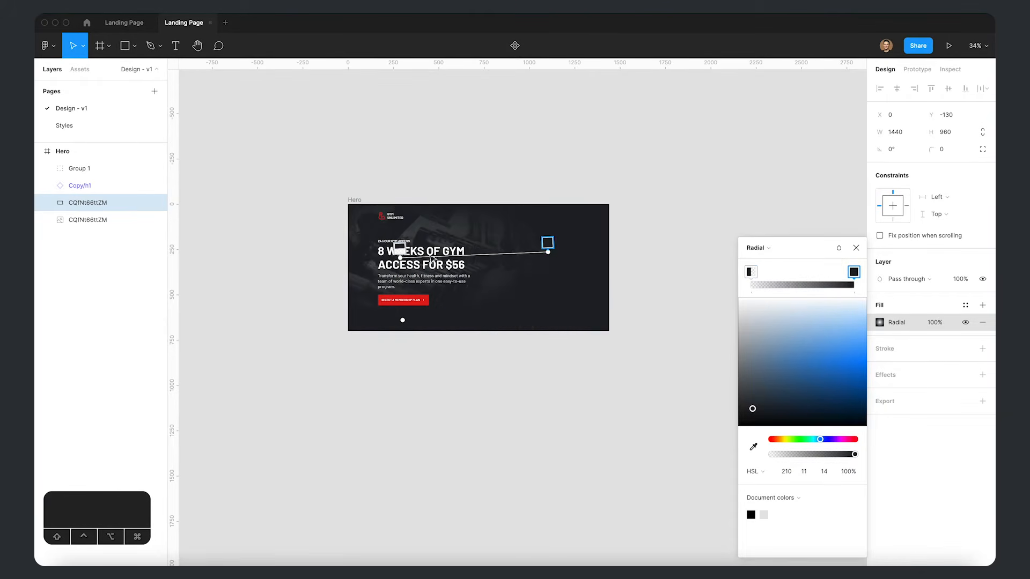
pyautogui.moveTo(549, 252); pyautogui.dragTo(375, 302)
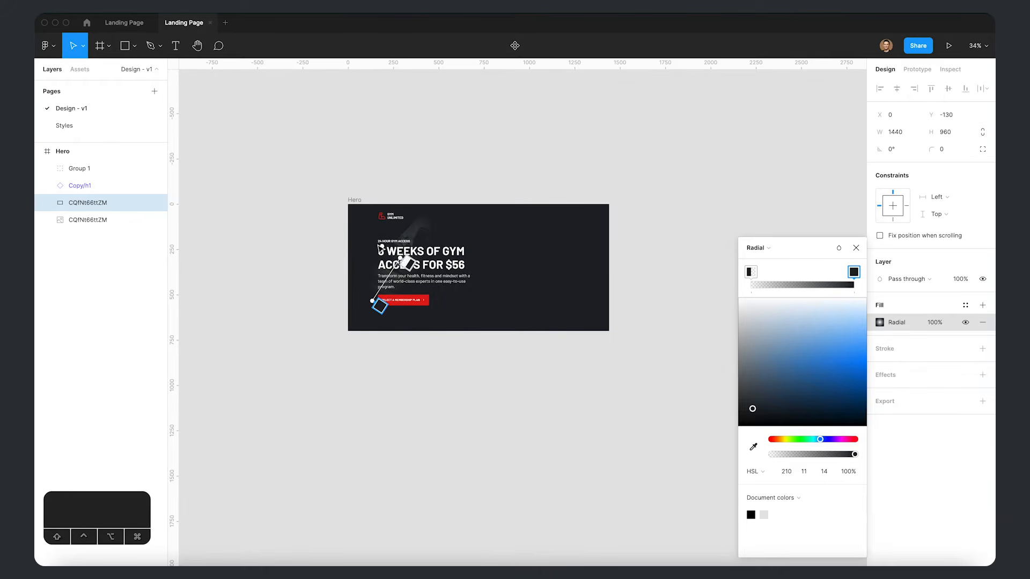
pyautogui.moveTo(399, 257); pyautogui.dragTo(543, 269)
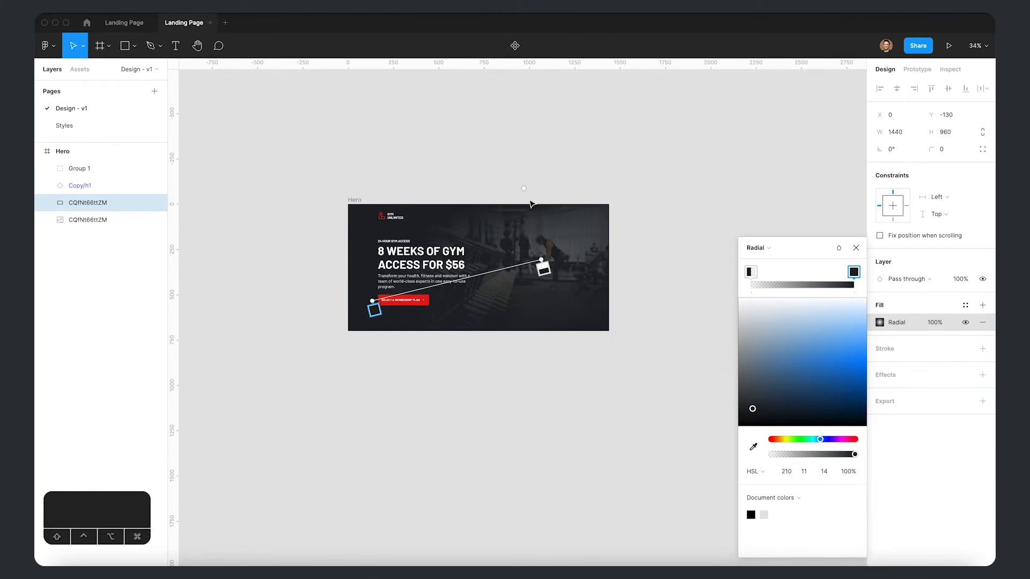
pyautogui.moveTo(528, 207); pyautogui.dragTo(522, 207)
pyautogui.moveTo(542, 260); pyautogui.dragTo(546, 267)
pyautogui.moveTo(372, 301); pyautogui.dragTo(391, 271)
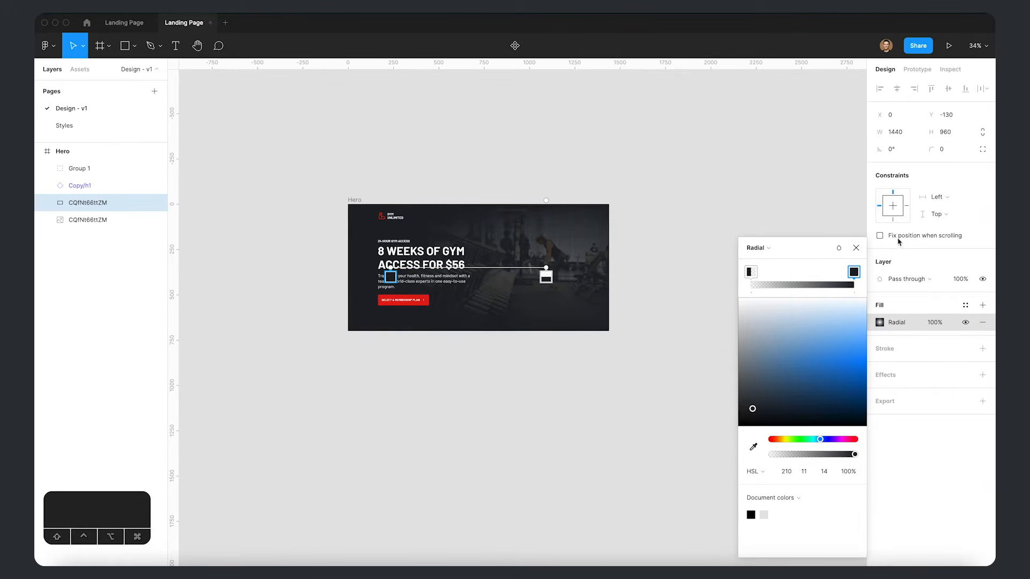
pyautogui.click(856, 248)
# - Resize the gradient overlay to 1440 × 700 so that it matches the Hero frame's edges
pyautogui.hotkey('shift', '2')
pyautogui.moveTo(496, 81); pyautogui.dragTo(495, 132)
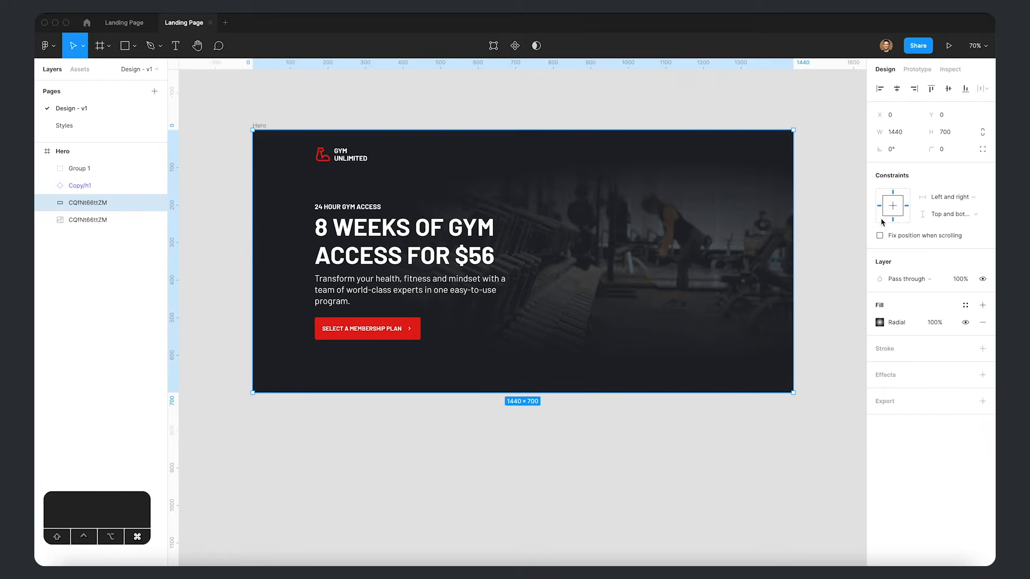
# - Test the overlay's stretching by resizing the Hero frame to a height of 759, and undo the resize
pyautogui.click(259, 126)
pyautogui.moveTo(284, 128); pyautogui.dragTo(281, 158)
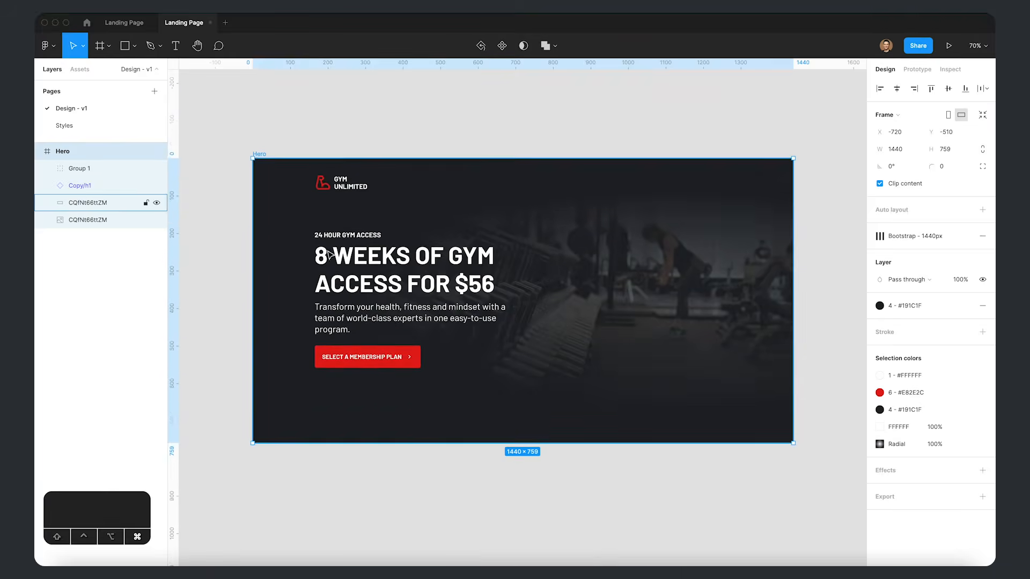
pyautogui.press('super+z')
pyautogui.click(301, 226)
pyautogui.click(218, 147)
# - Rename the radial gradient overlay layer "Gradient"
pyautogui.click(97, 203)
pyautogui.press('super+r')
pyautogui.write('Gradient')
pyautogui.press('Return')
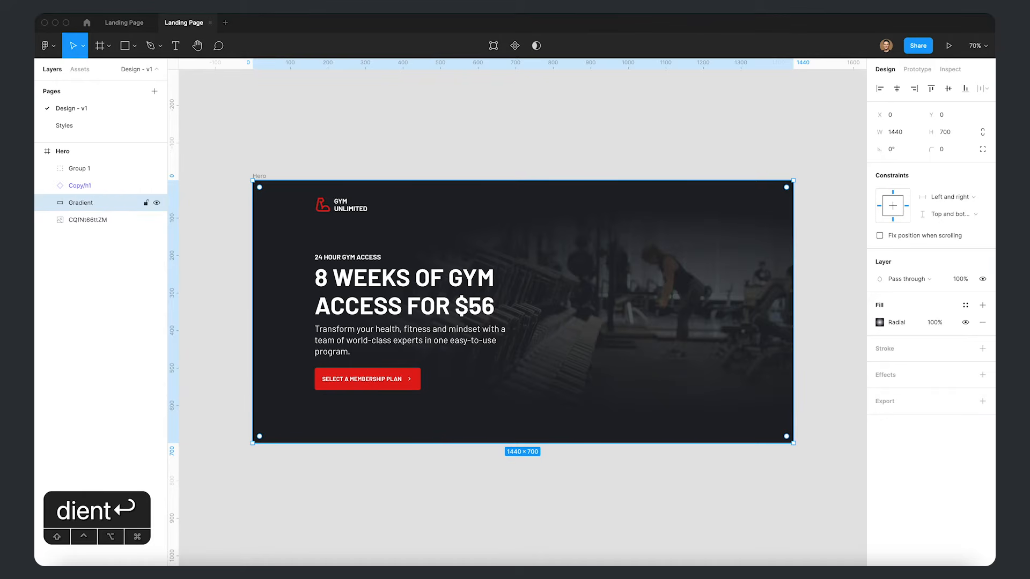
# - Rename the background photo layer "Image"
pyautogui.click(646, 162)
pyautogui.keyDown('super'); pyautogui.click(315, 168); pyautogui.keyUp('super')
pyautogui.press('super+r')
pyautogui.write('Image')
pyautogui.press('Return')
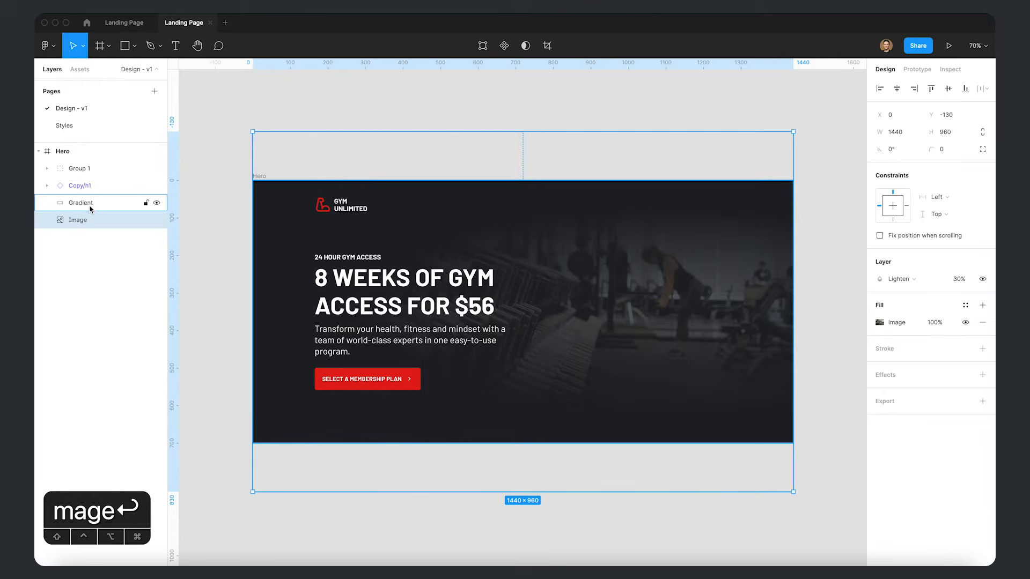
# - Duplicate the Image layer and set the copy to 100% opacity with the Pass through blend mode
pyautogui.press('super+d')
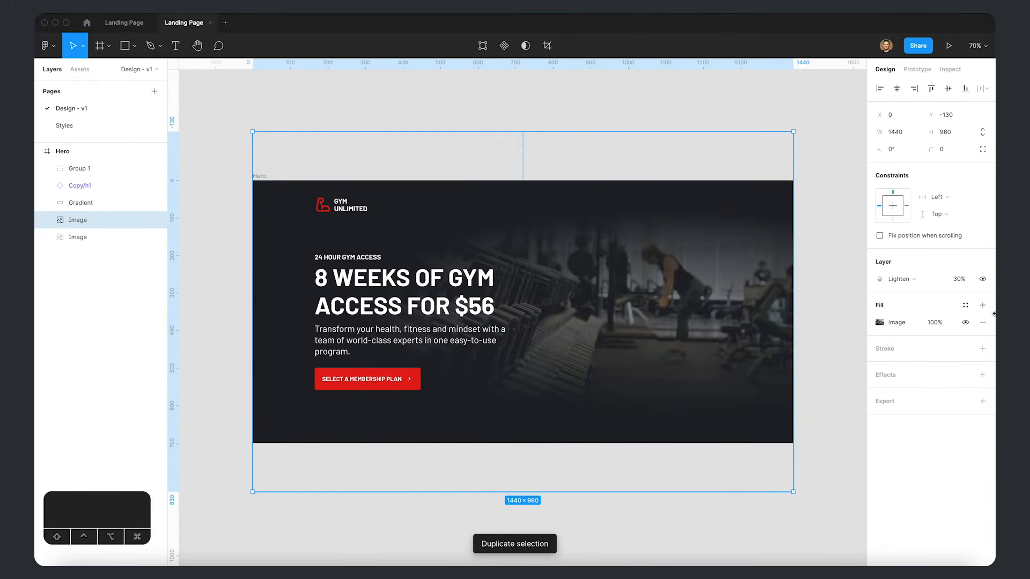
pyautogui.press('0')
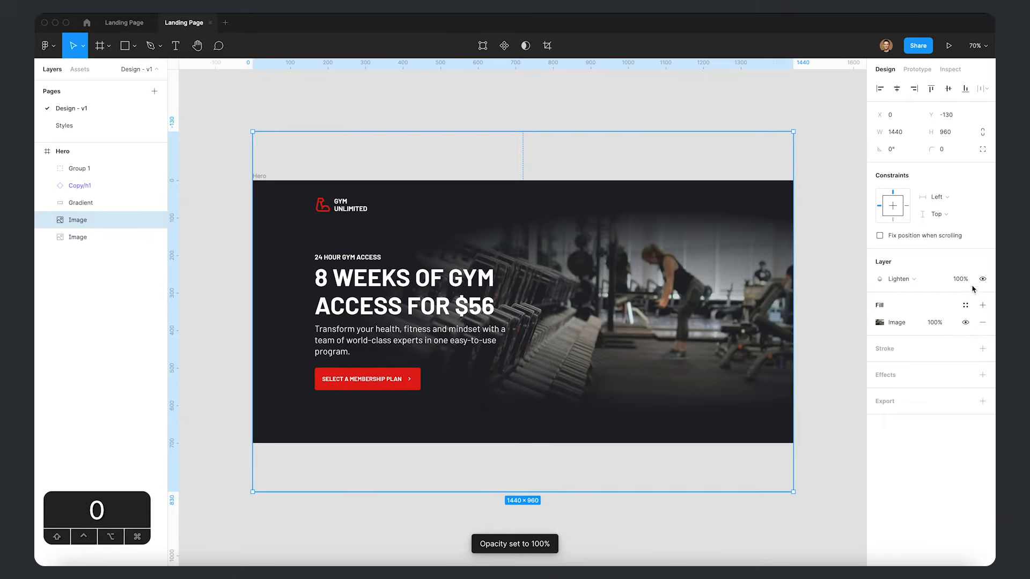
pyautogui.click(899, 279)
pyautogui.click(905, 200)
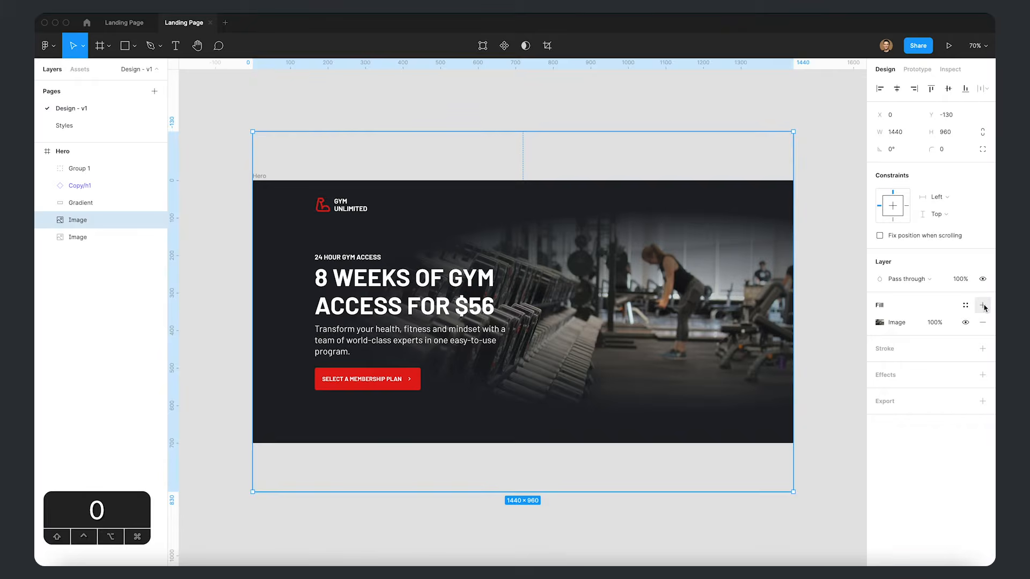
# - Replace the copy's image fill with the color style 4 - #191C1F and set its blend mode to Color
pyautogui.click(966, 305)
pyautogui.click(918, 404)
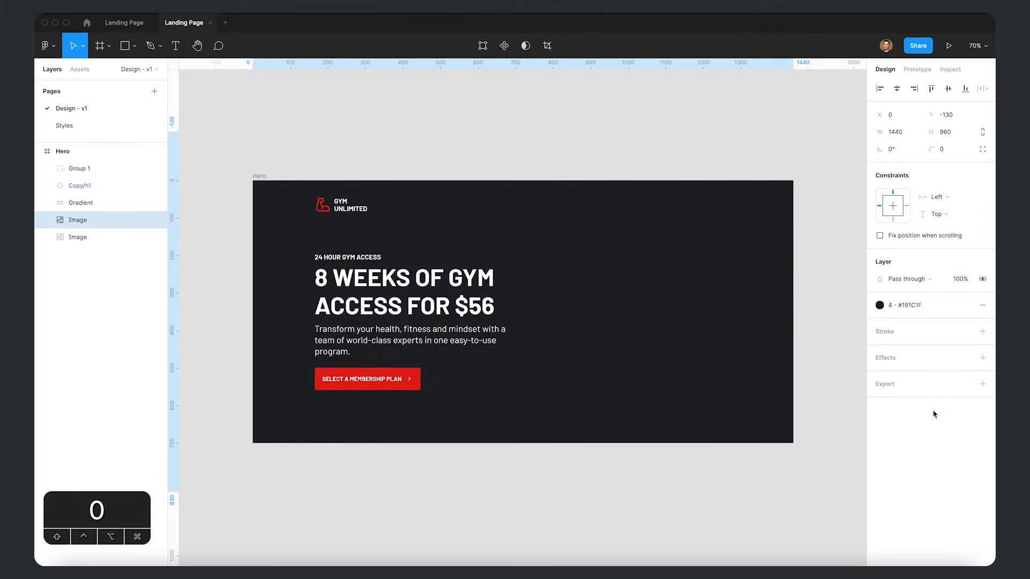
pyautogui.click(895, 278)
pyautogui.click(902, 507)
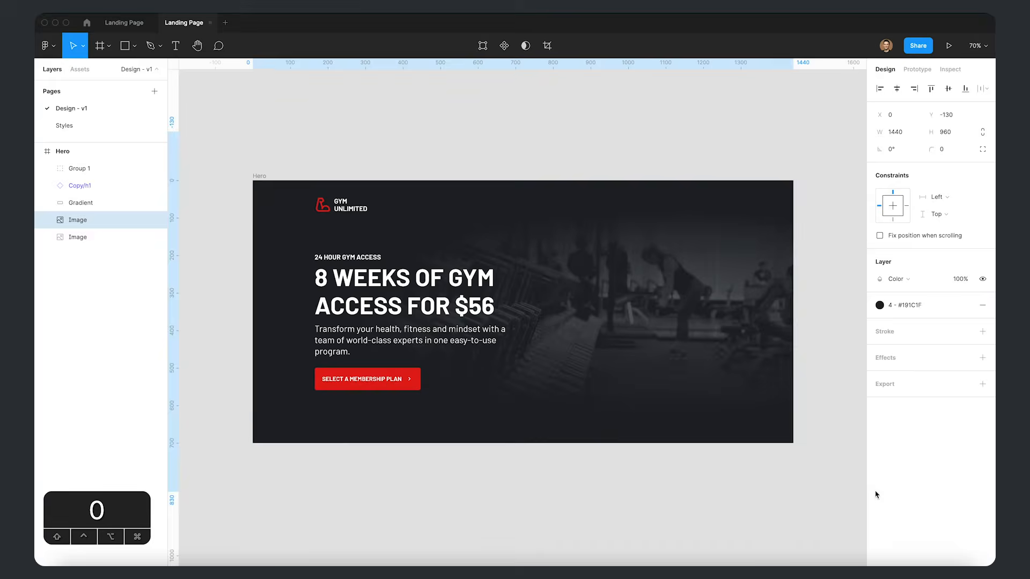
pyautogui.press('Escape')
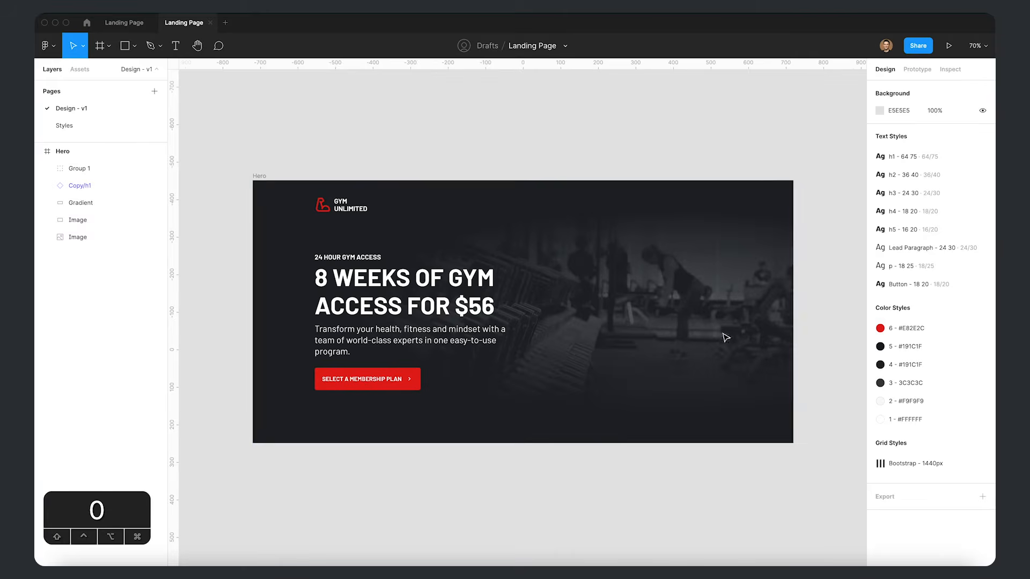
# - Resize the color-blend overlay vertically to 1440 × 700 so that it matches the Hero frame's edges
pyautogui.click(84, 236)
pyautogui.click(93, 220)
pyautogui.moveTo(454, 131); pyautogui.dragTo(453, 181)
pyautogui.moveTo(448, 494); pyautogui.dragTo(465, 444)
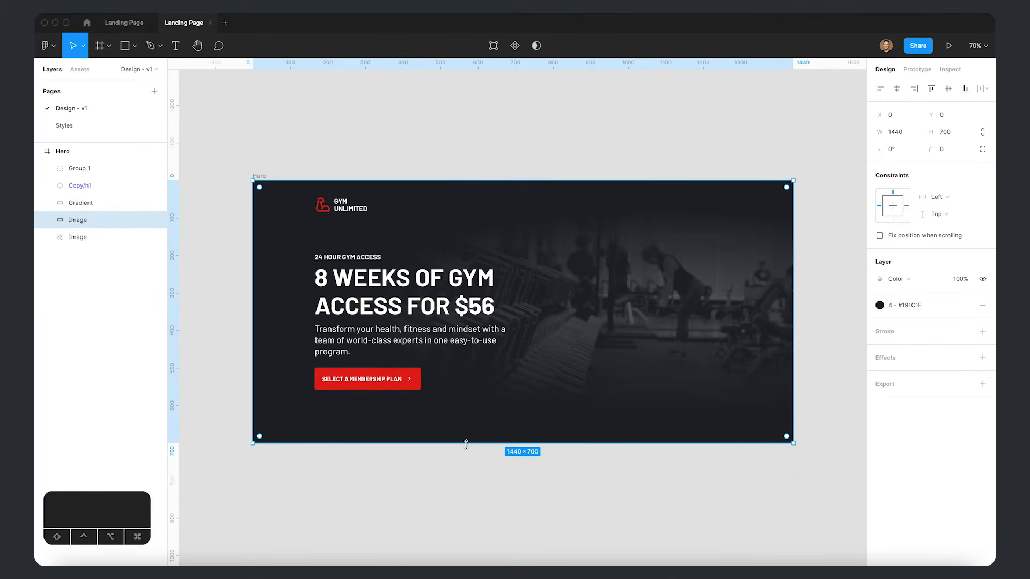
pyautogui.click(606, 76)
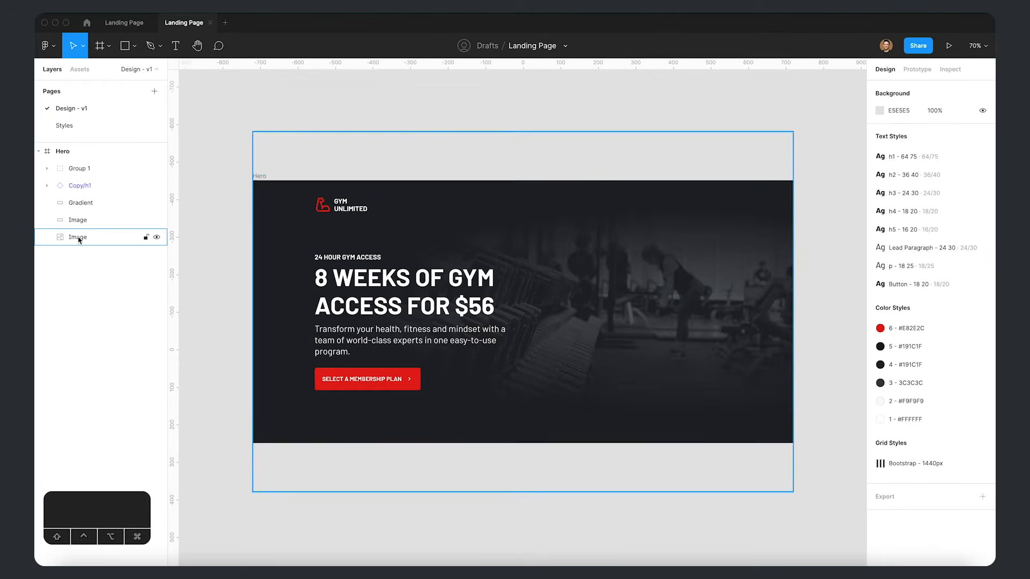
# - Adjust the Gradient layer's radial fill by extending its height past the frame's upper edge and raising its centre toward the woman's upper body
pyautogui.click(99, 206)
pyautogui.click(889, 322)
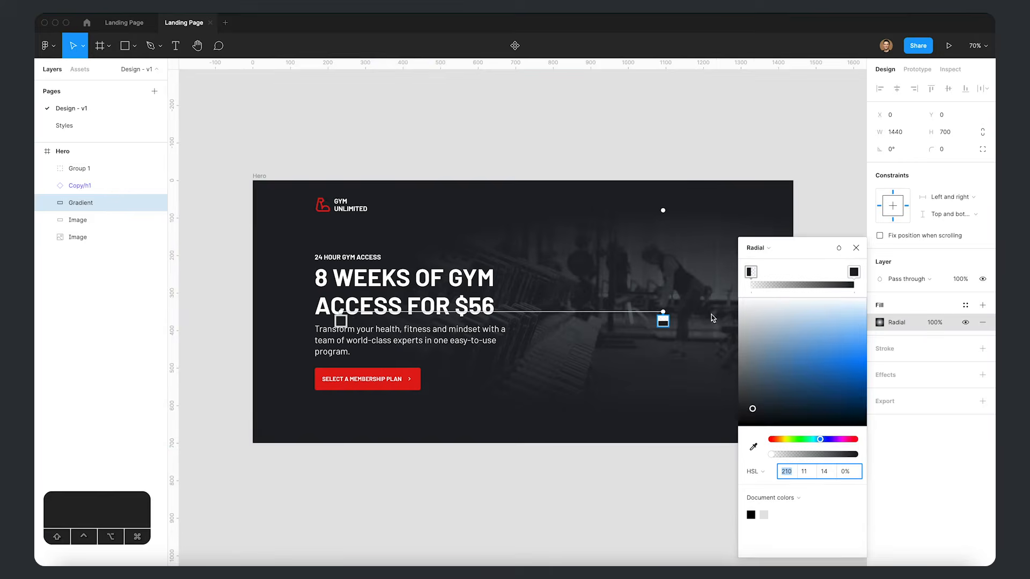
pyautogui.moveTo(662, 209); pyautogui.dragTo(661, 189)
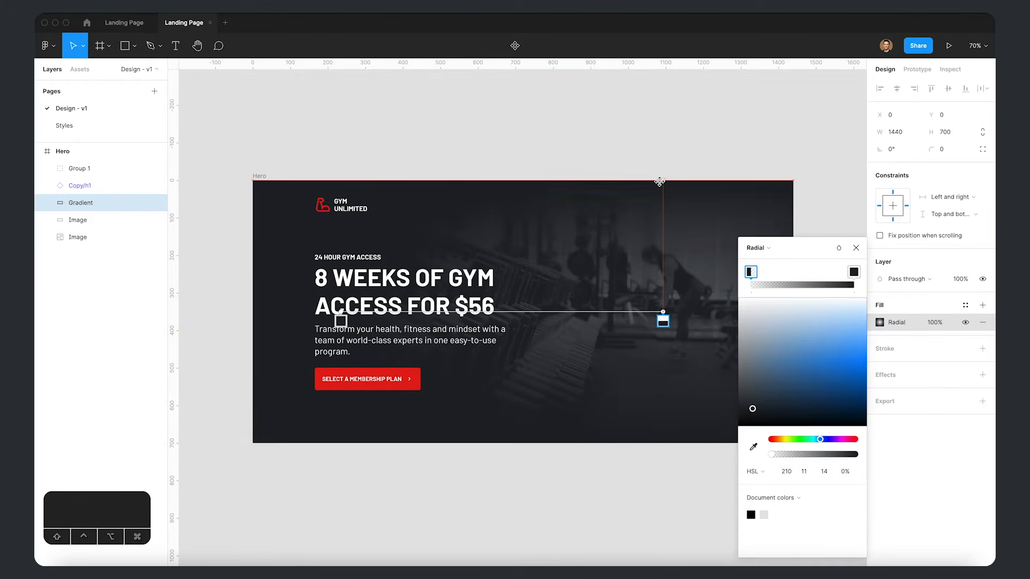
pyautogui.moveTo(662, 310); pyautogui.dragTo(659, 280)
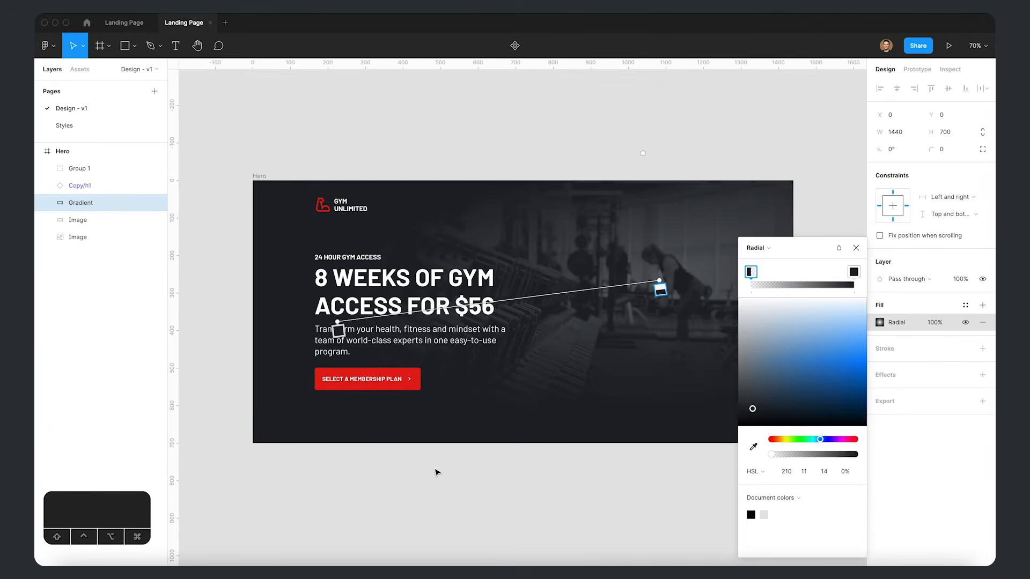
# - Rename the Hero frame's gym logo group as Logo
pyautogui.click(437, 472)
pyautogui.press('space')
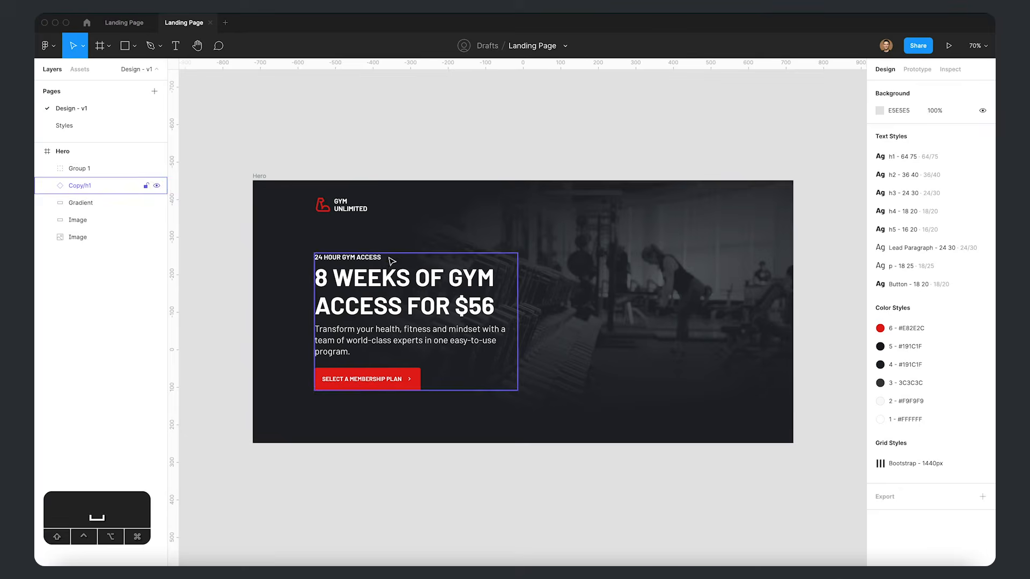
pyautogui.click(74, 166)
pyautogui.press('super+r')
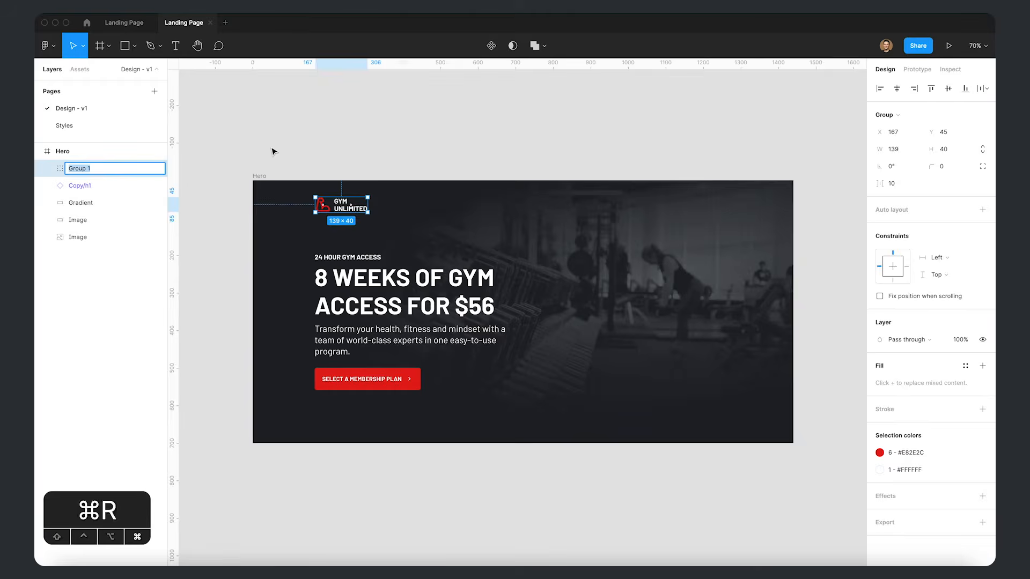
pyautogui.write('Logo')
pyautogui.press('Return')
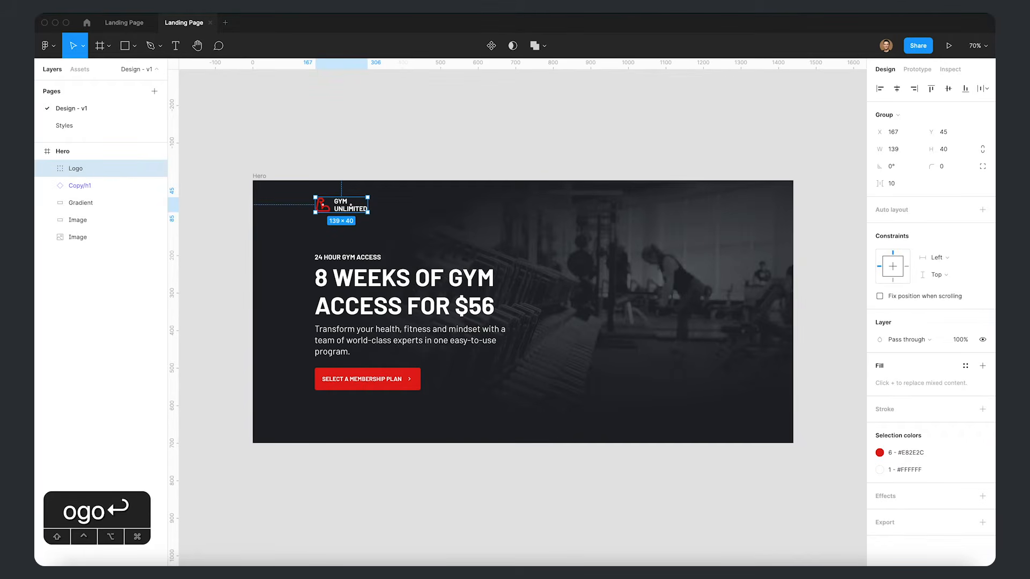
# - Set the color overlay's horizontal constraint to Left and right, and constrain the photo to stay vertically centred in the Hero frame
pyautogui.click(59, 203)
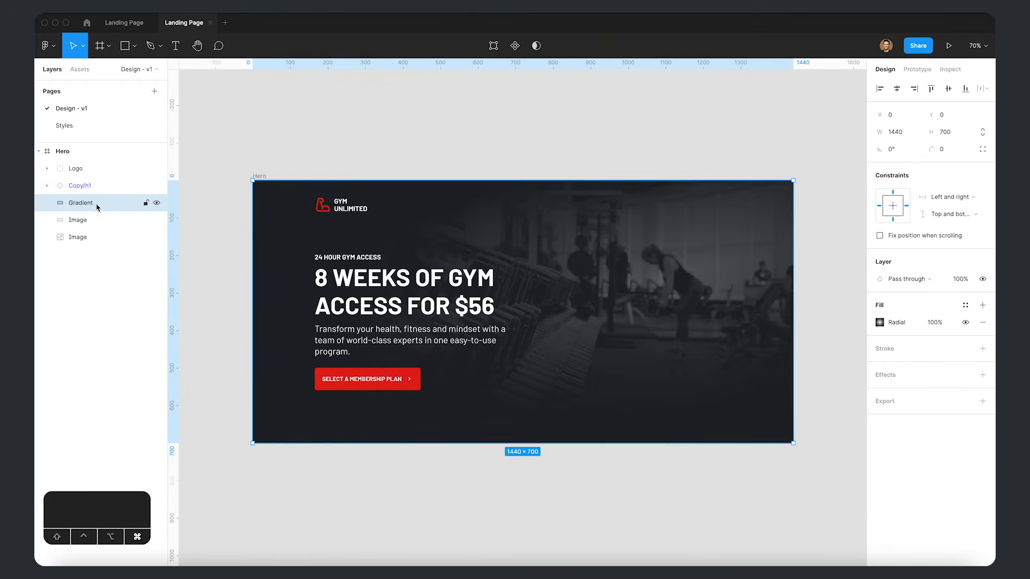
pyautogui.keyDown('super'); pyautogui.click(92, 222); pyautogui.keyUp('super')
pyautogui.click(90, 221)
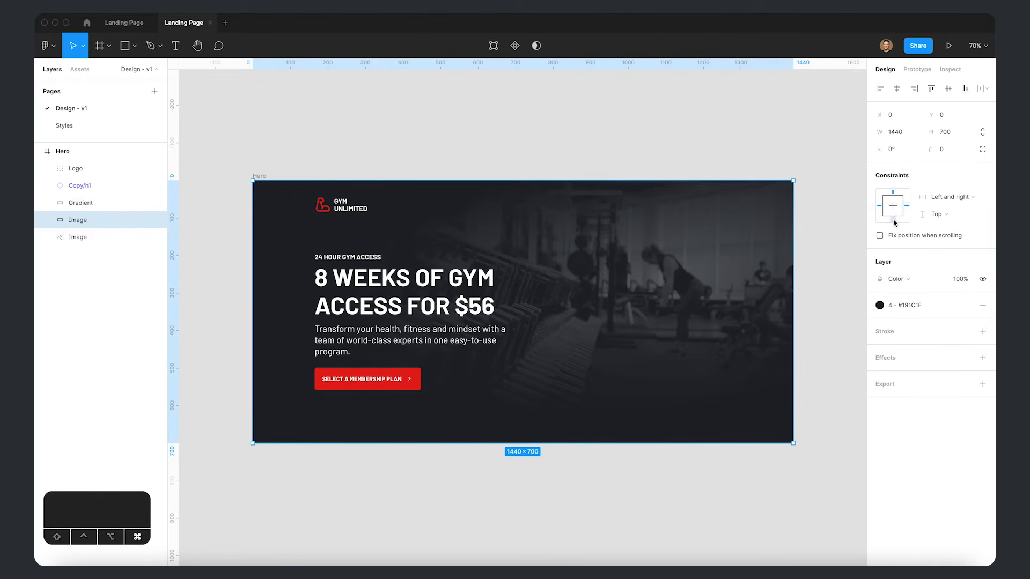
pyautogui.click(80, 203)
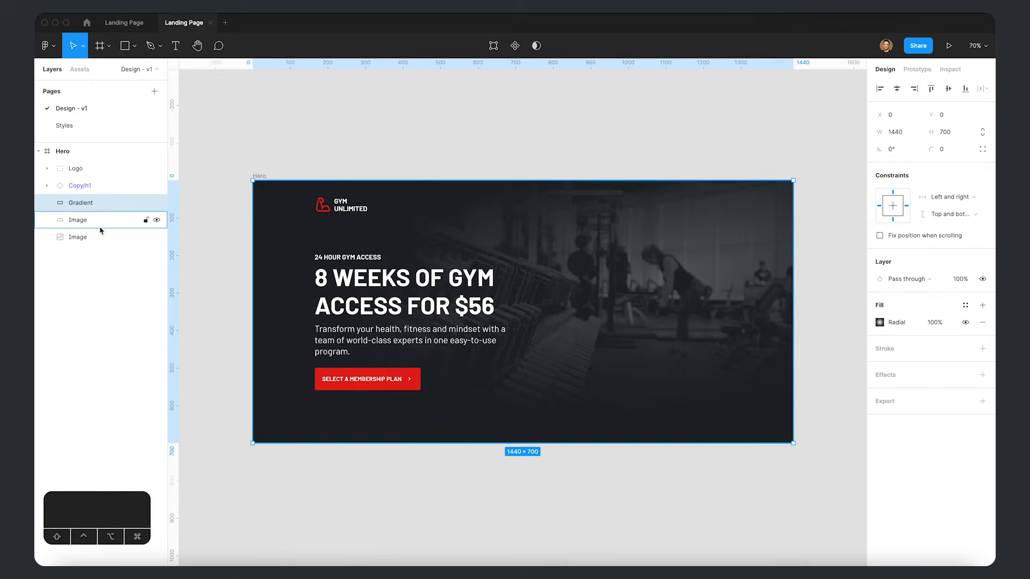
pyautogui.click(97, 239)
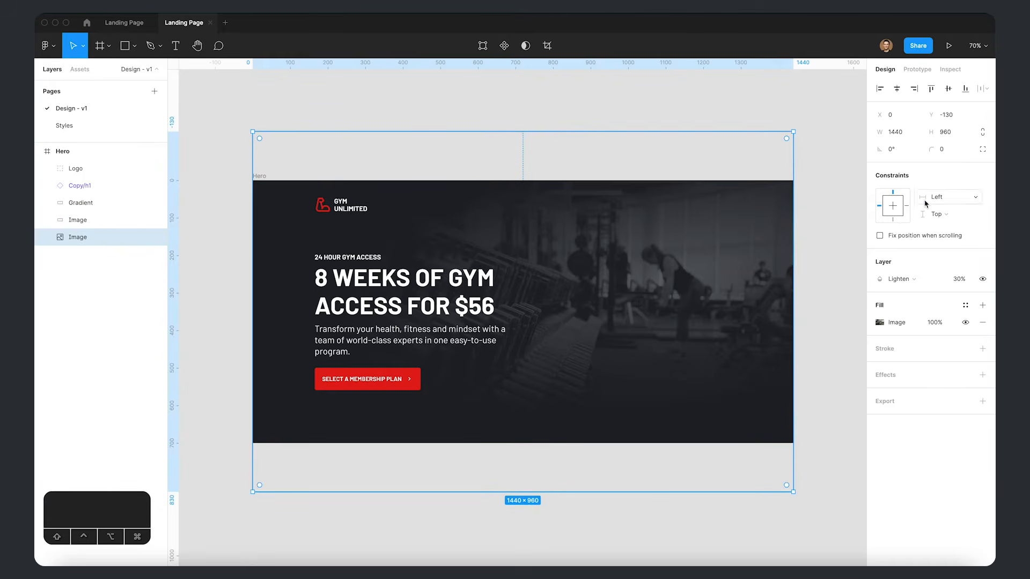
pyautogui.click(423, 86)
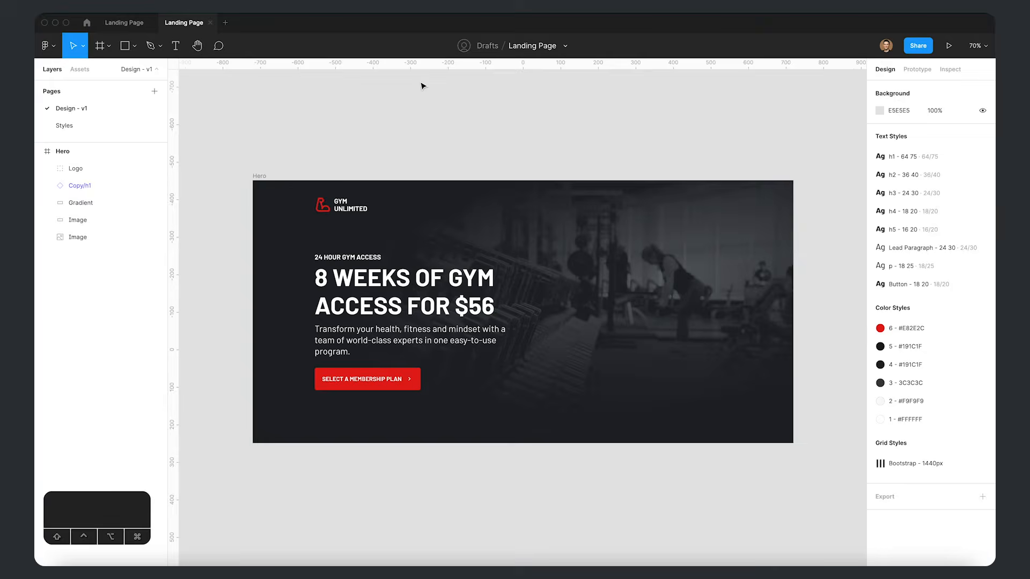
# - Try resizing the Hero frame to test how its layers follow, and undo the resize
pyautogui.click(261, 176)
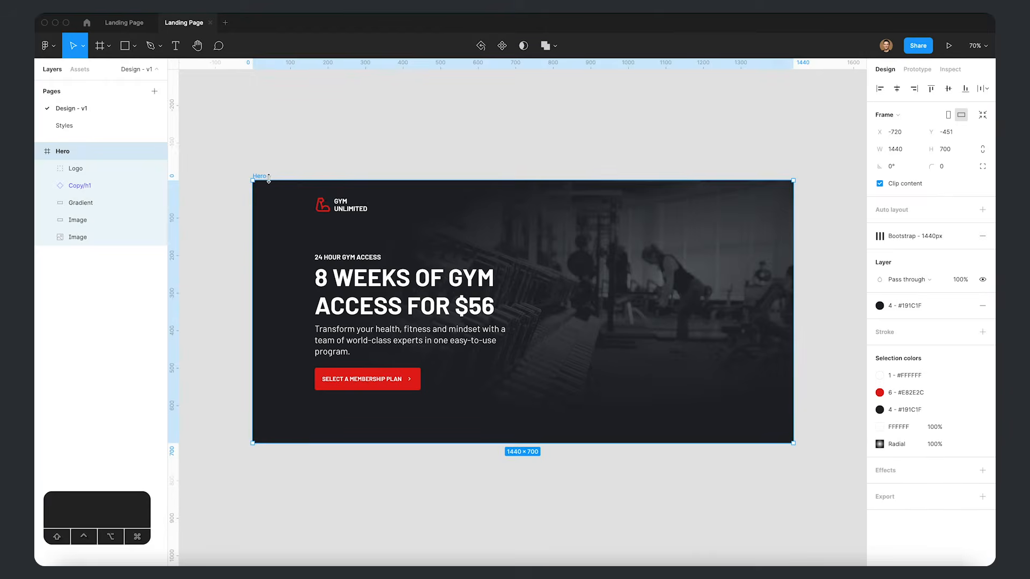
pyautogui.scroll(-3, 285, 107)
pyautogui.moveTo(285, 108); pyautogui.dragTo(279, 163)
pyautogui.press('super+z')
pyautogui.scroll(-5, 461, 343)
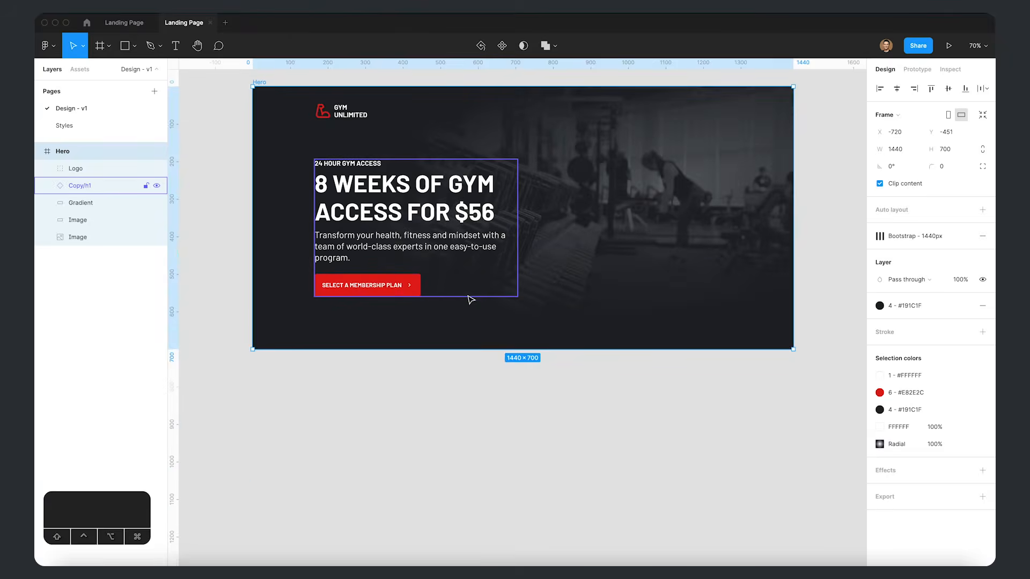
pyautogui.click(395, 242)
pyautogui.click(895, 308)
pyautogui.click(468, 425)
pyautogui.scroll(4, 465, 421)
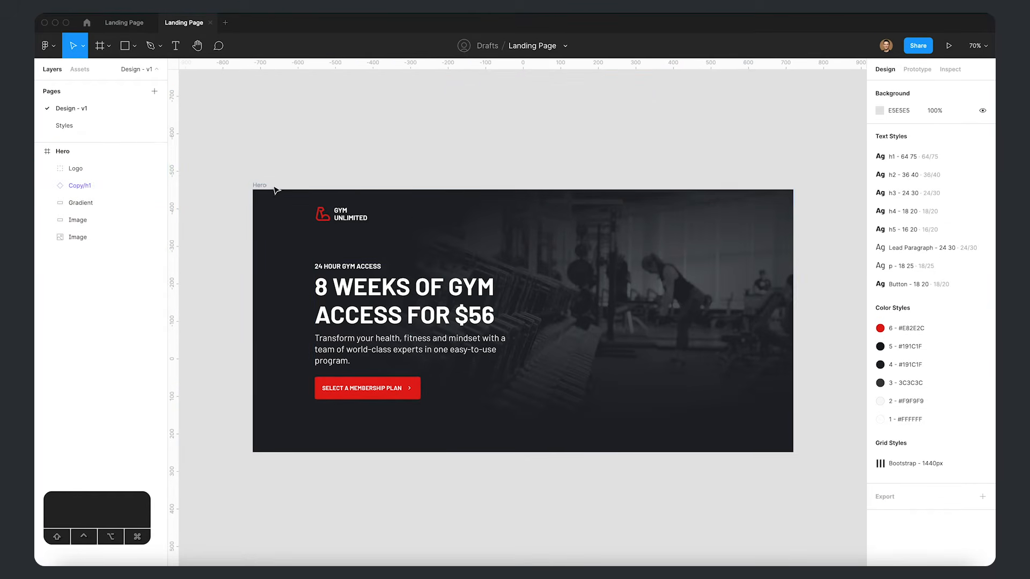
# - Test the constraints again by extending the Hero frame's upper edge to 1440 × 938, and restore its size
pyautogui.click(338, 215)
pyautogui.click(270, 178)
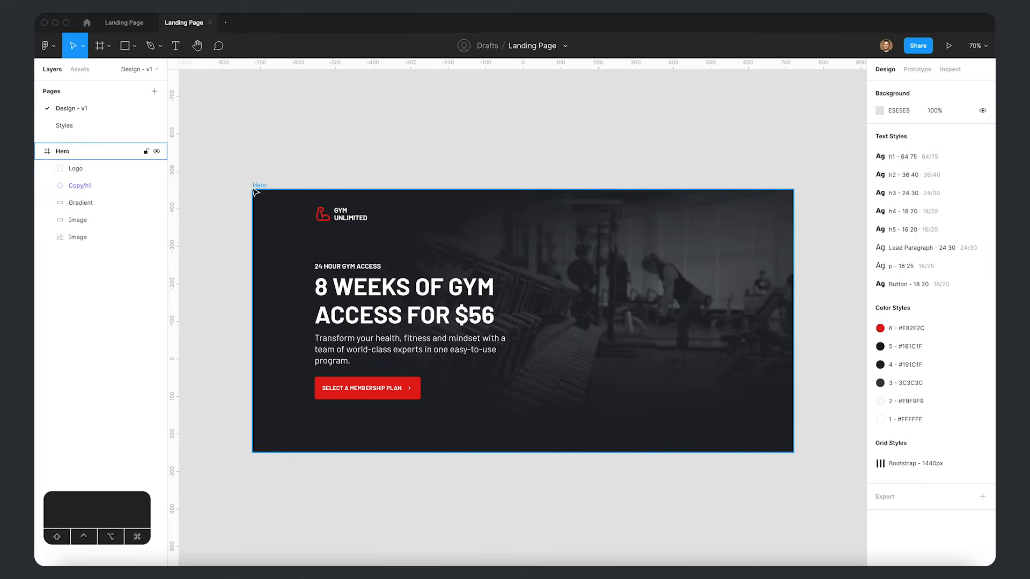
pyautogui.click(259, 186)
pyautogui.moveTo(300, 188)
pyautogui.mouseDown()
pyautogui.moveTo(308, 41)
pyautogui.moveTo(313, 212)
pyautogui.moveTo(313, 187)
pyautogui.mouseUp()
pyautogui.scroll(-4, 349, 310)
pyautogui.moveTo(648, 466); pyautogui.dragTo(670, 505)
pyautogui.hscroll(3, 743, 492)
pyautogui.press('super+z')
pyautogui.press('space')
pyautogui.moveTo(450, 340); pyautogui.dragTo(530, 282)
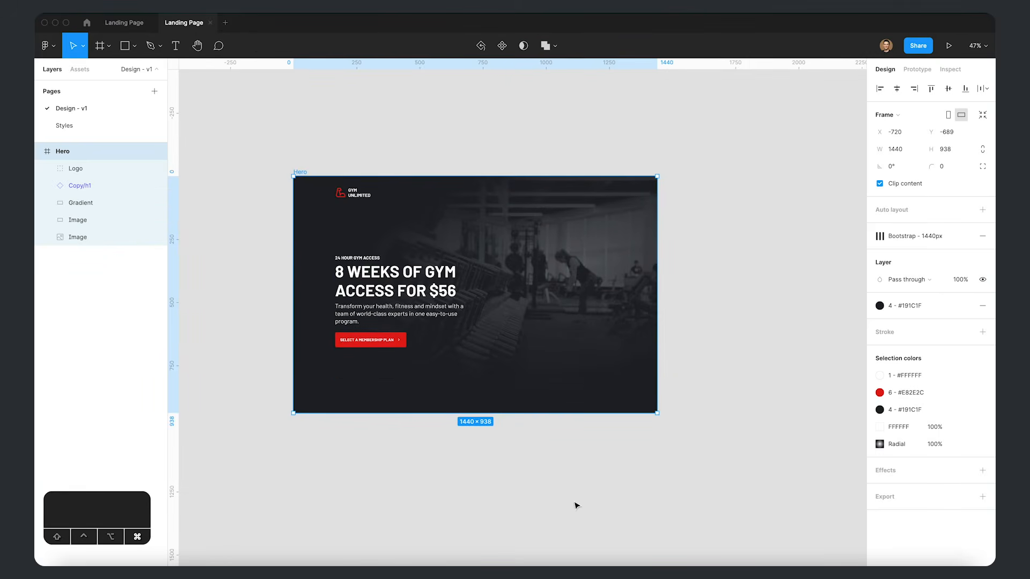
pyautogui.press('super+z')
pyautogui.scroll(2, 429, 482)
pyautogui.scroll(3, 354, 448)
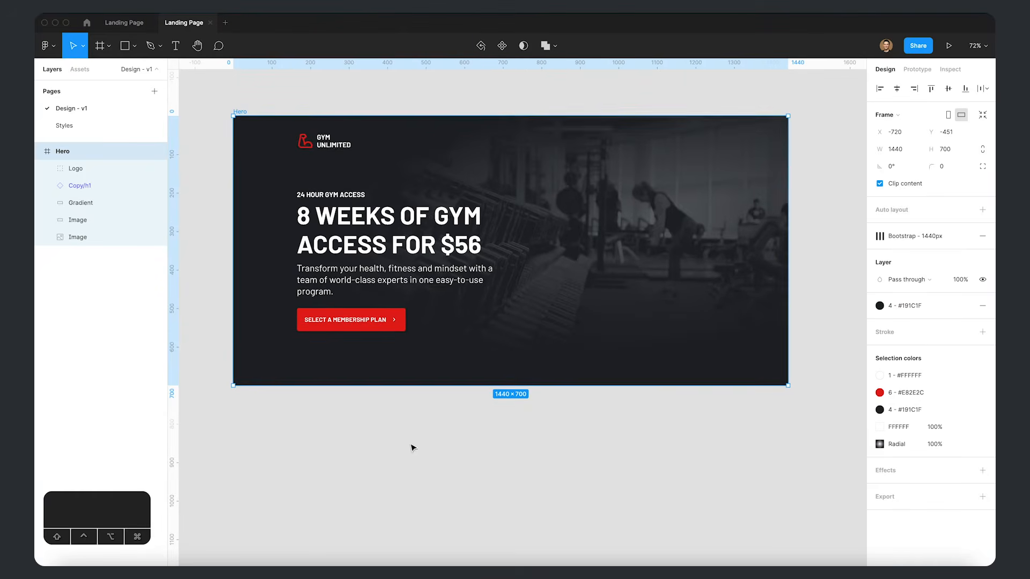
# - Group the Gradient, color overlay and photo layers and name the group Image
pyautogui.click(78, 202)
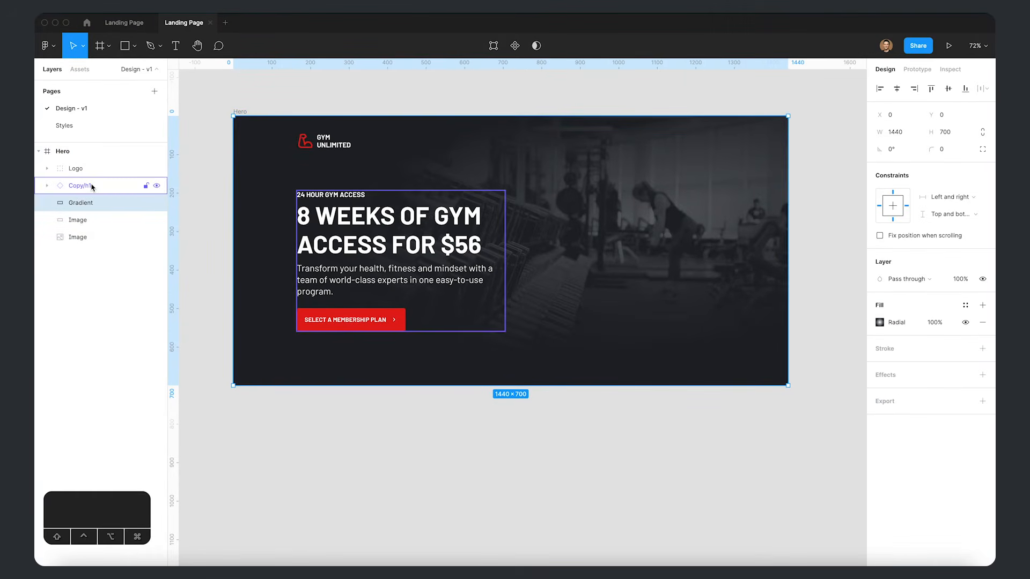
pyautogui.keyDown('shift'); pyautogui.click(90, 244); pyautogui.keyUp('shift')
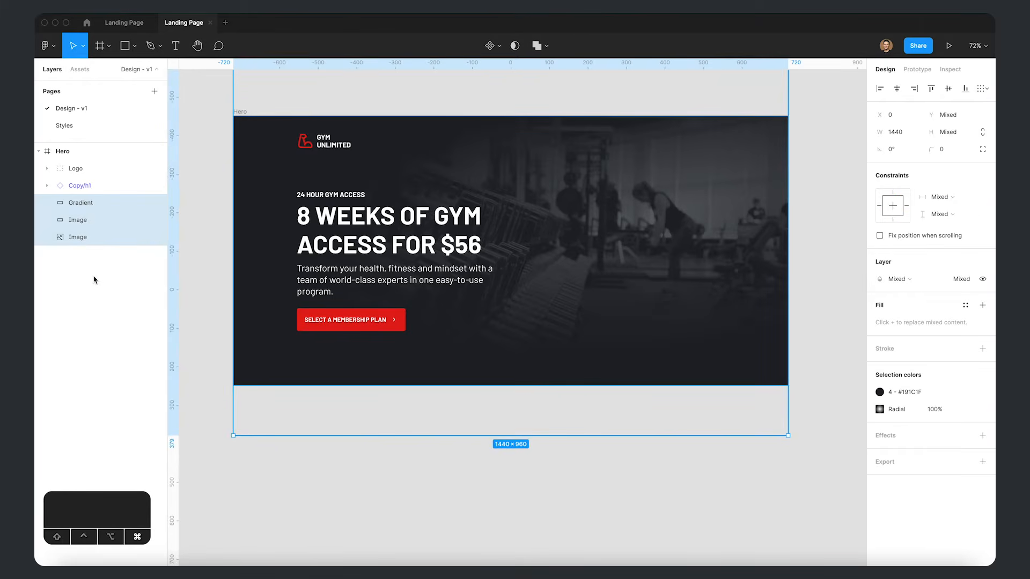
pyautogui.press('super+g')
pyautogui.doubleClick(104, 199)
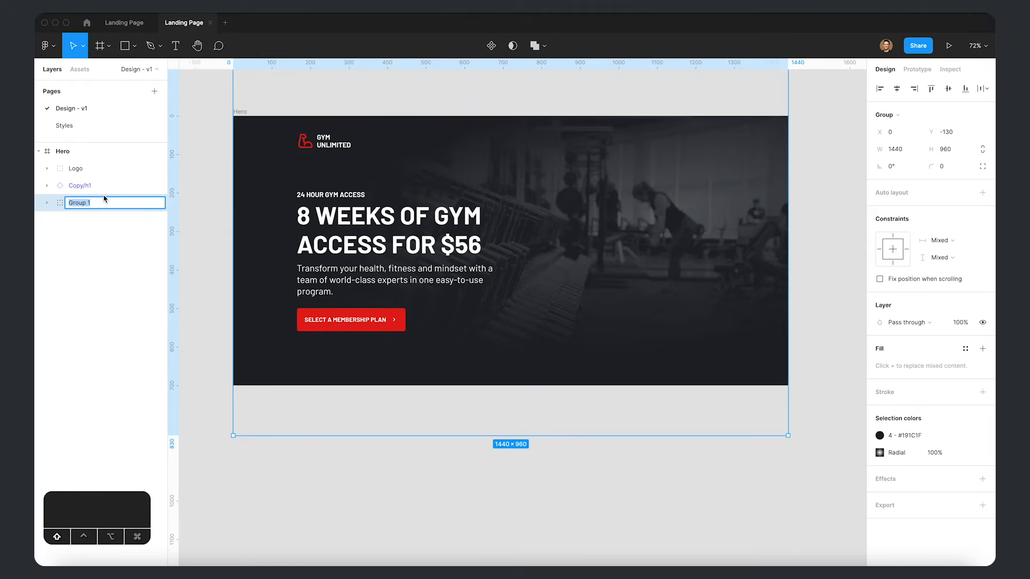
pyautogui.write('Image')
pyautogui.press('Return')
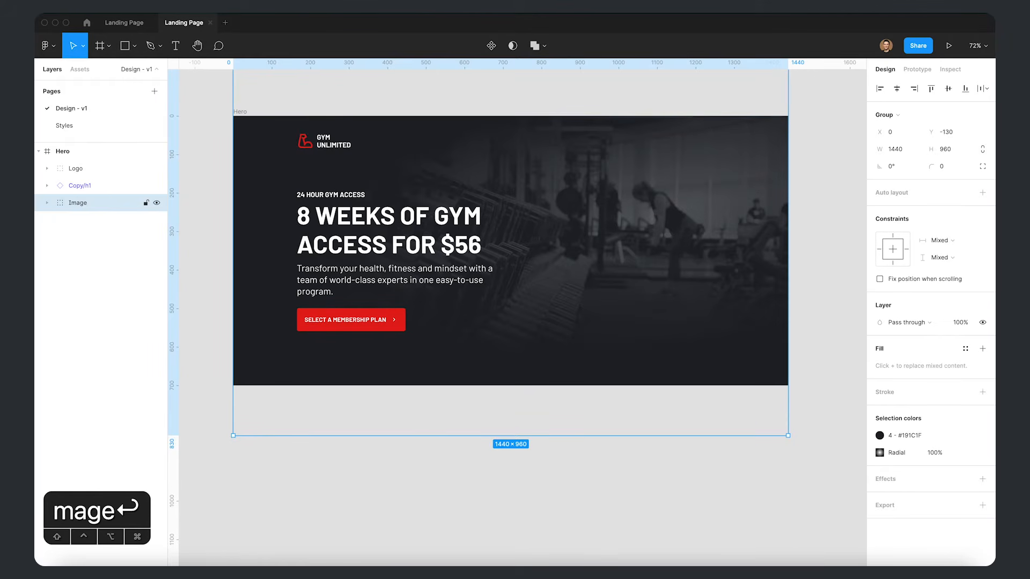
# - Add an export setting to the Image group and set its format to JPG
pyautogui.click(983, 506)
pyautogui.scroll(-2, 966, 499)
pyautogui.click(952, 486)
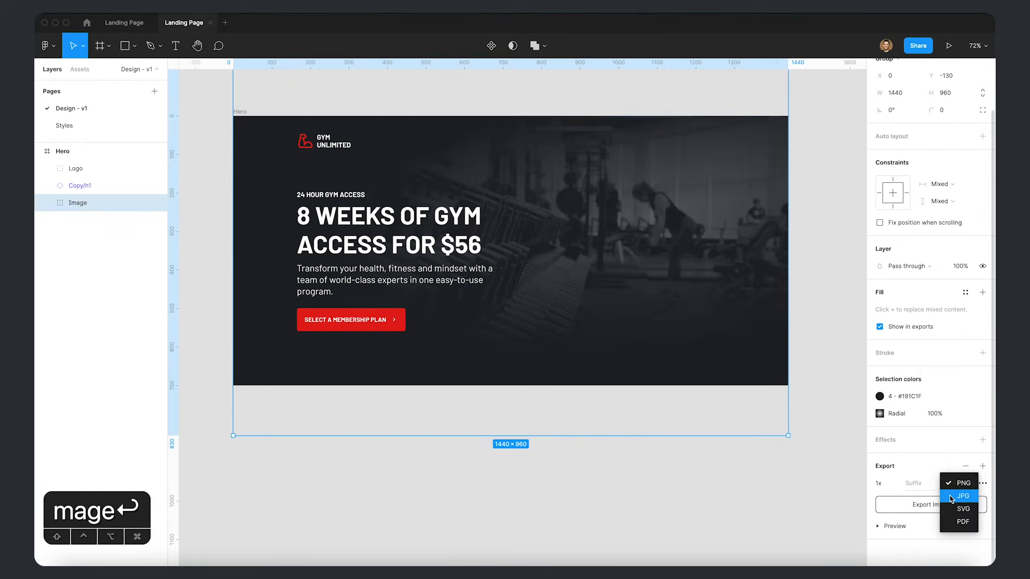
pyautogui.click(961, 495)
pyautogui.click(412, 458)
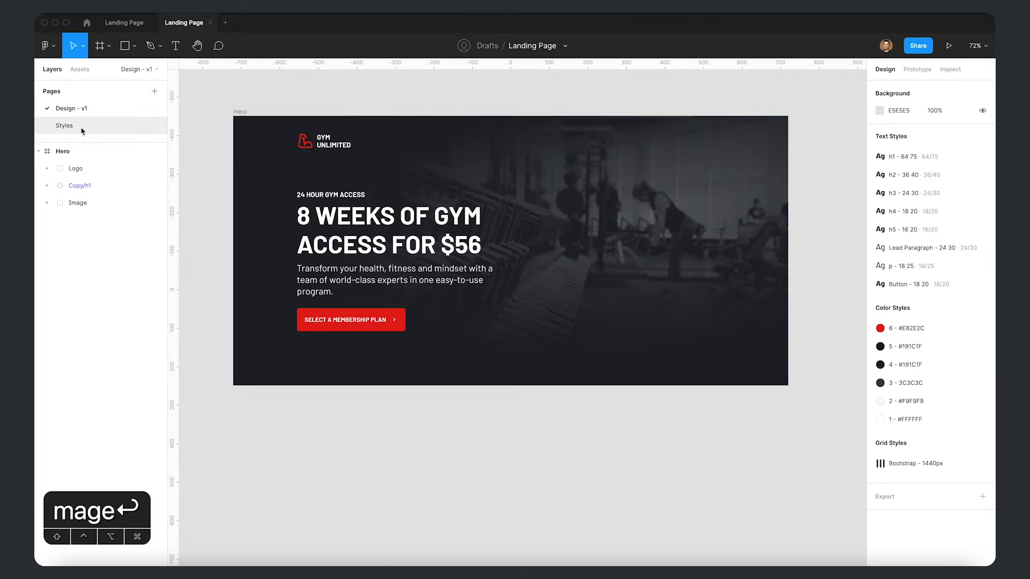
# - Expand the Image group and ungroup its three layers, and restore the group
pyautogui.click(100, 207)
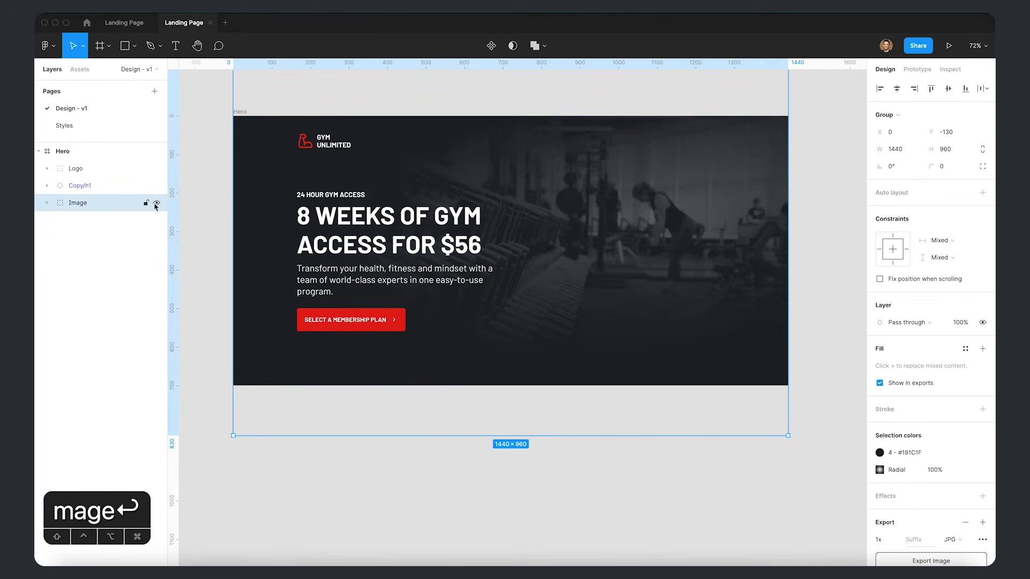
pyautogui.click(46, 203)
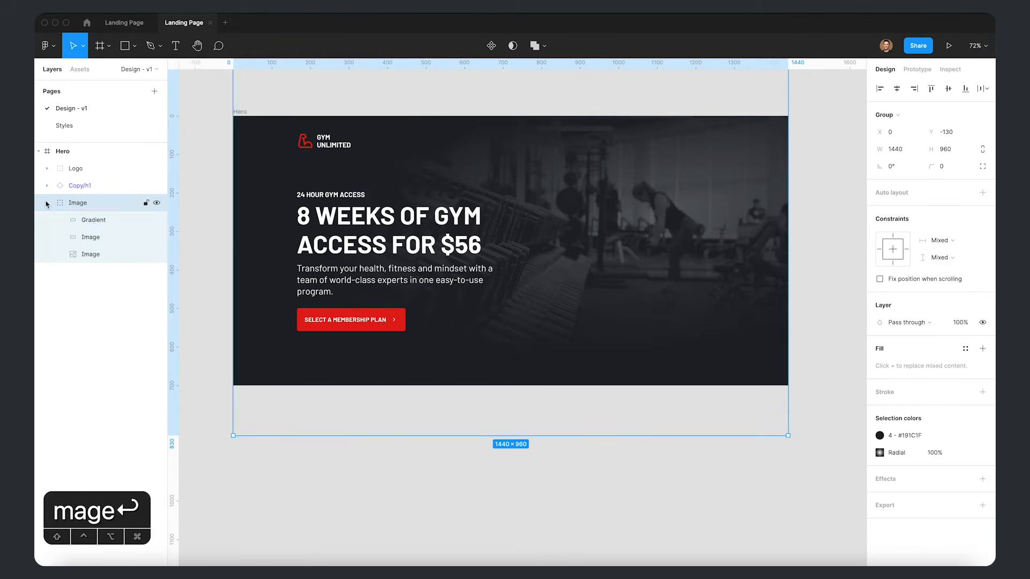
pyautogui.press('shift+super+g')
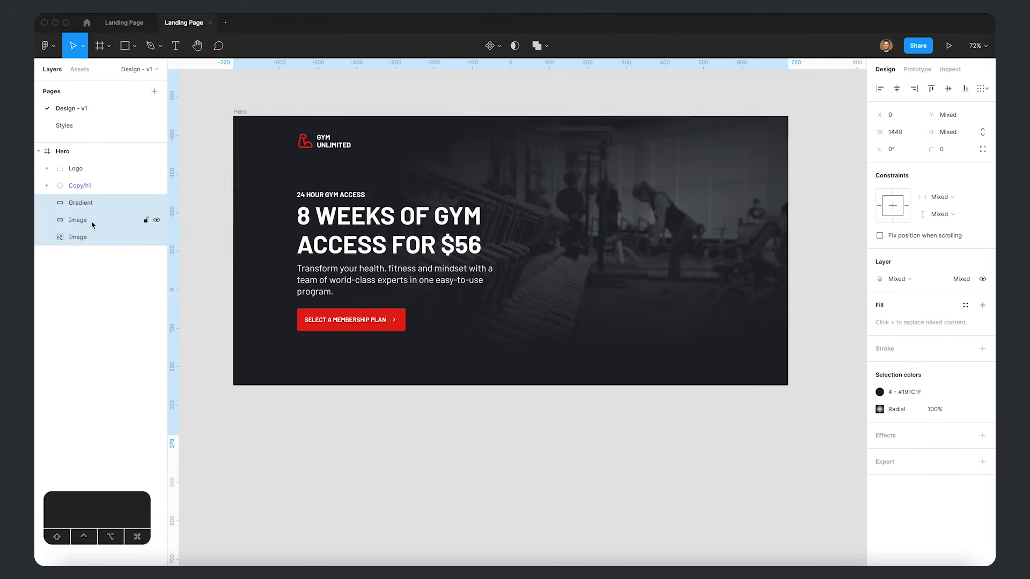
pyautogui.click(99, 204)
pyautogui.keyDown('shift'); pyautogui.click(92, 238); pyautogui.keyUp('shift')
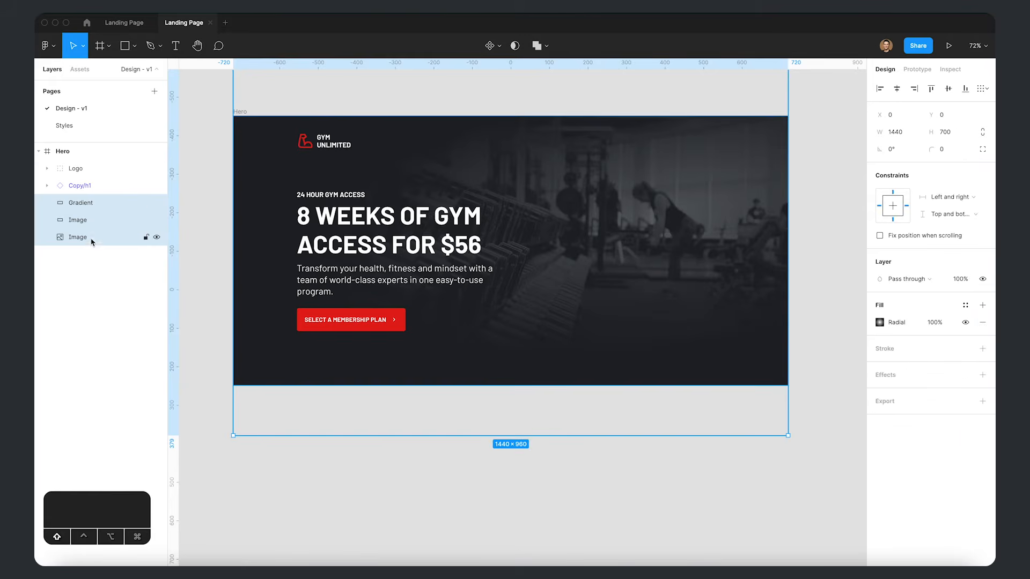
pyautogui.press('super+z')
pyautogui.press('super+z')
pyautogui.press('super+z')
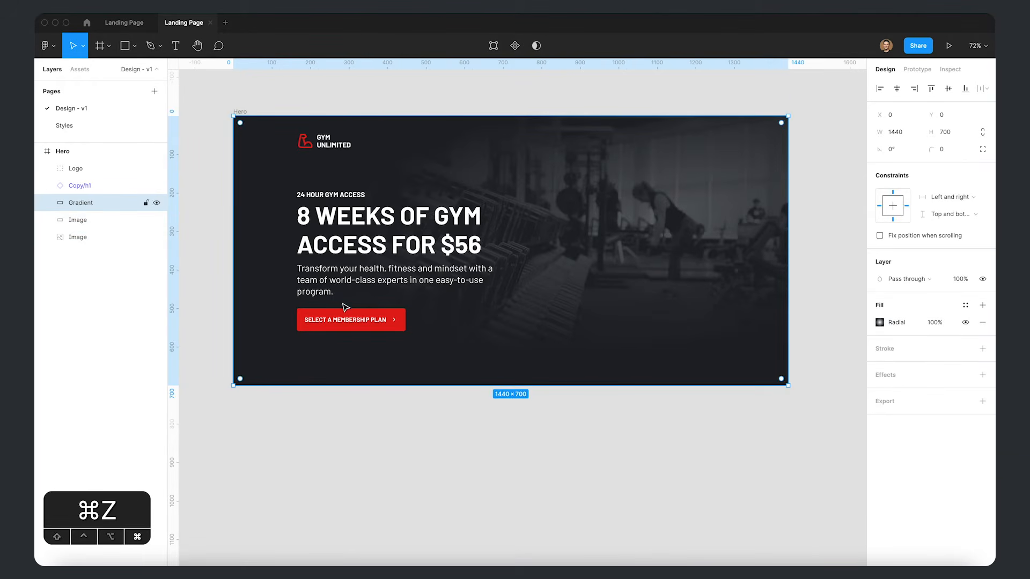
pyautogui.click(73, 203)
pyautogui.click(635, 513)
pyautogui.click(107, 186)
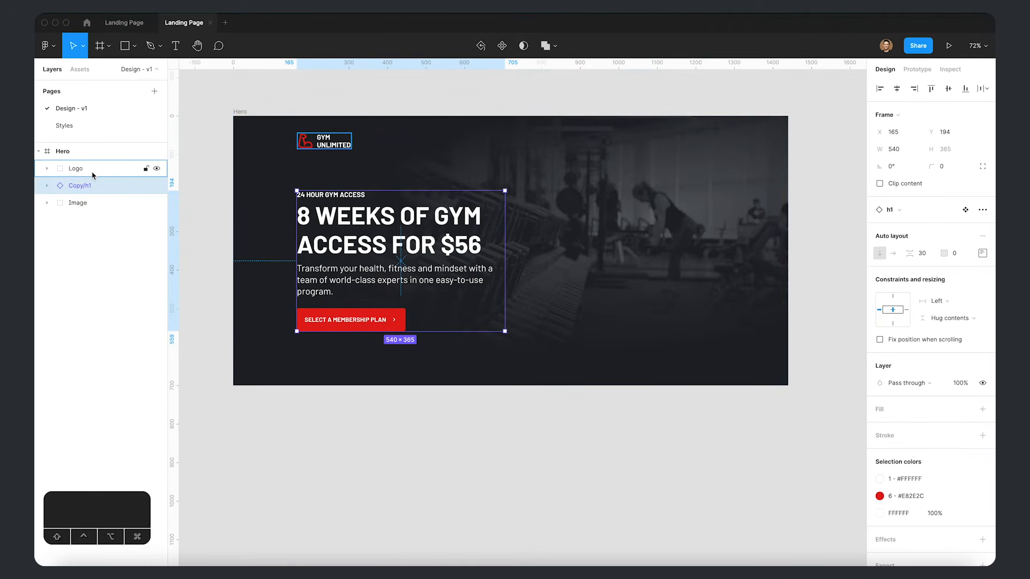
# - Add a MacBook Pro preset frame of 1440 × 900 and place it just below the Hero frame, aligned with its sides
pyautogui.click(284, 98)
pyautogui.press('f')
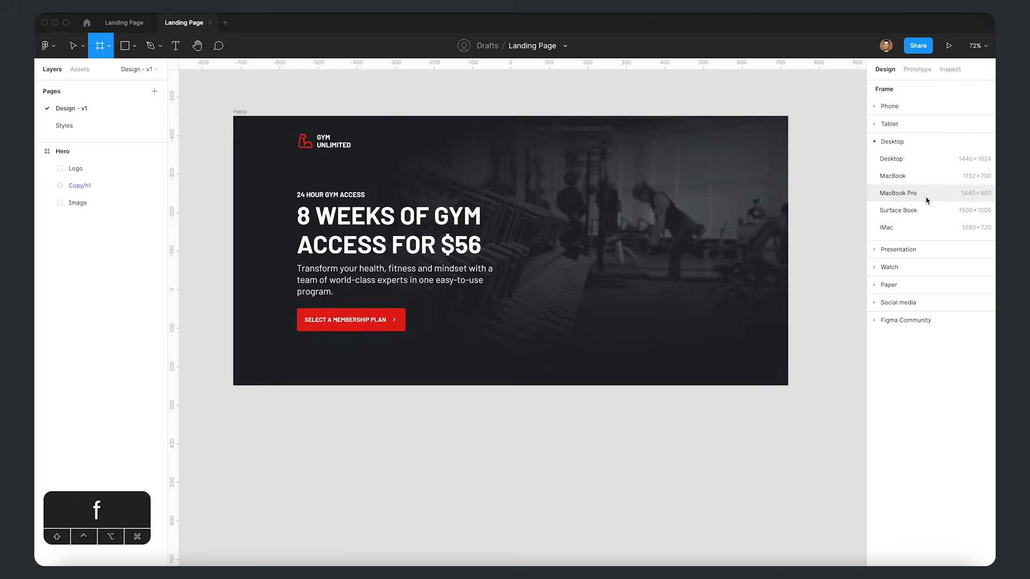
pyautogui.click(915, 195)
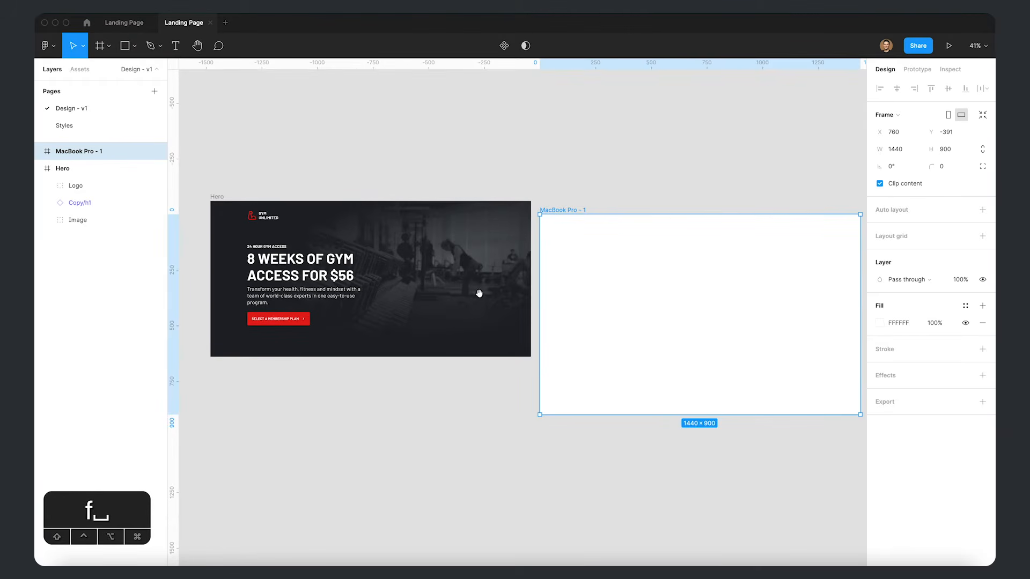
pyautogui.moveTo(568, 279); pyautogui.dragTo(757, 195)
pyautogui.moveTo(766, 252); pyautogui.dragTo(510, 328)
# - Rename the new MacBook Pro frame as Icon Feature
pyautogui.press('super+r')
pyautogui.write('Feature')
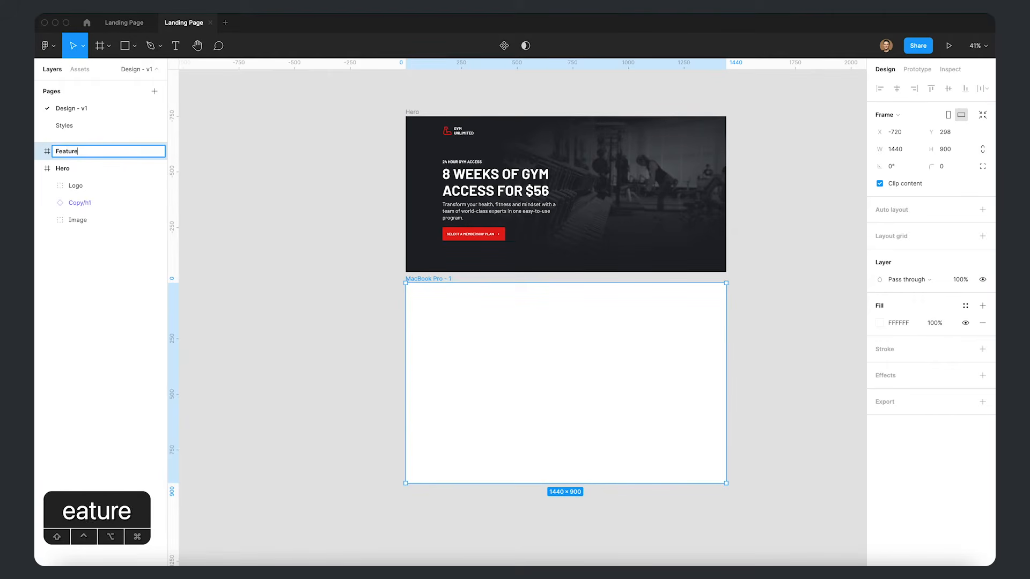
pyautogui.write(' 1Icon')
pyautogui.press('super+a')
pyautogui.write('Icon Feature')
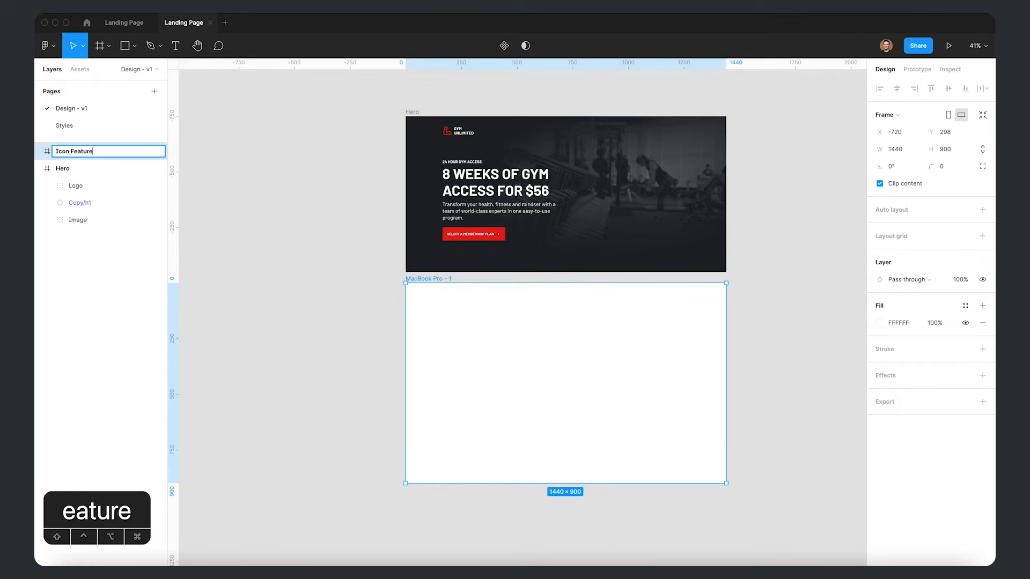
pyautogui.press('Return')
# - Wrap the Hero and Icon Feature frames in a vertical auto layout with 0 spacing between items
pyautogui.press('space')
pyautogui.moveTo(759, 256); pyautogui.dragTo(731, 249)
pyautogui.click(214, 108)
pyautogui.moveTo(292, 89); pyautogui.dragTo(753, 511)
pyautogui.hotkey('shift', 'a')
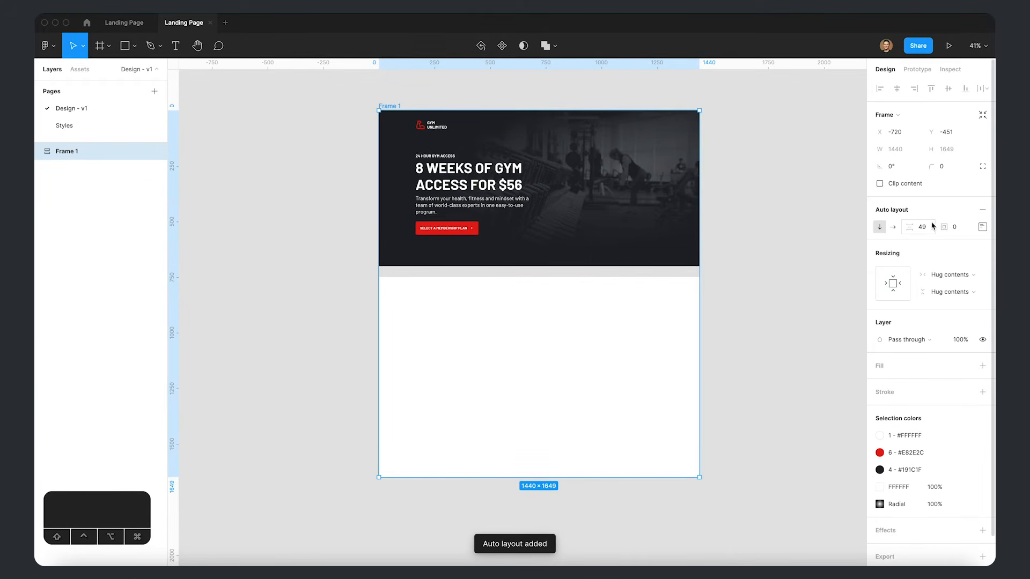
pyautogui.press('Return')
pyautogui.click(755, 207)
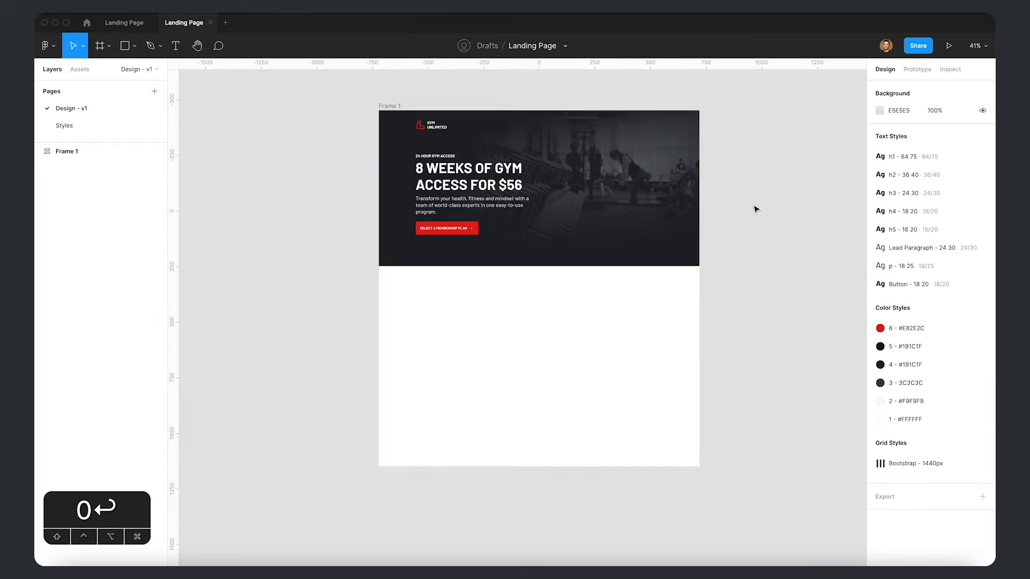
# - Test the auto layout order by moving the Icon Feature frame above the Hero and back below it several times
pyautogui.click(640, 345)
pyautogui.press('Up')
pyautogui.press('Down')
pyautogui.press('Up')
pyautogui.press('Down')
pyautogui.press('Up')
pyautogui.press('Down')
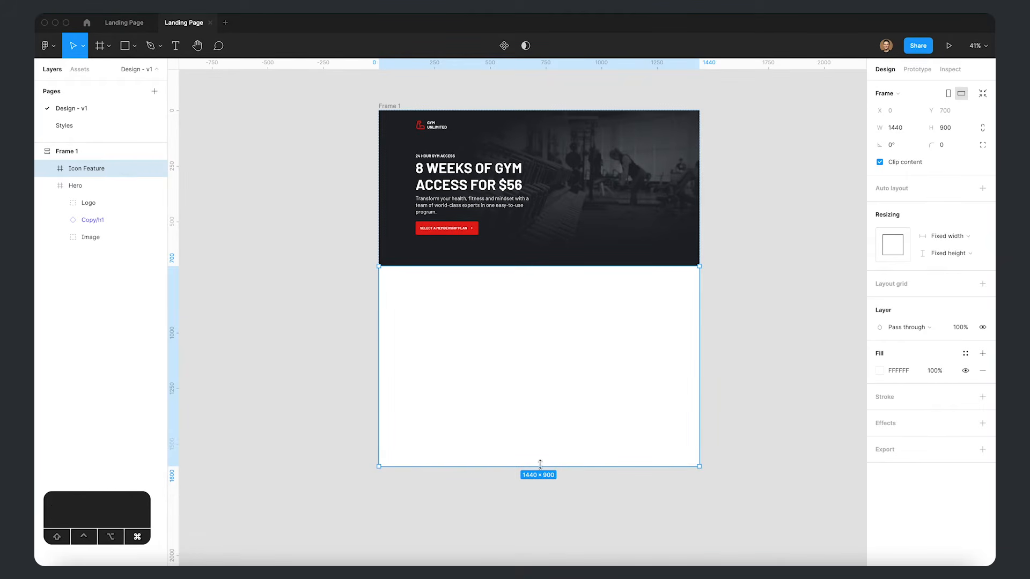
# - Set the Icon Feature frame's height to 200
pyautogui.click(968, 127)
pyautogui.write('200')
pyautogui.press('Return')
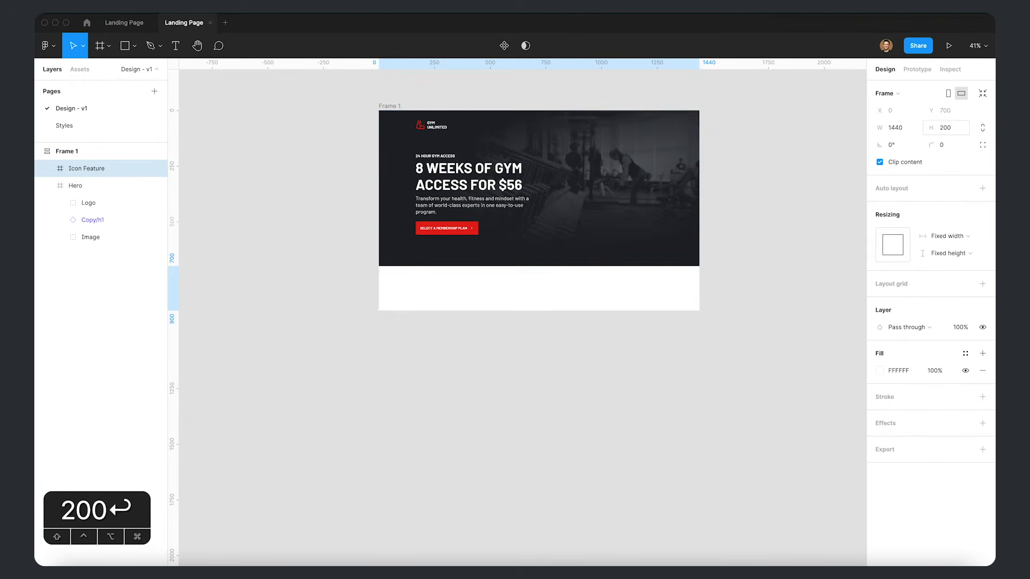
pyautogui.scroll(5, 541, 256)
pyautogui.scroll(5, 541, 256)
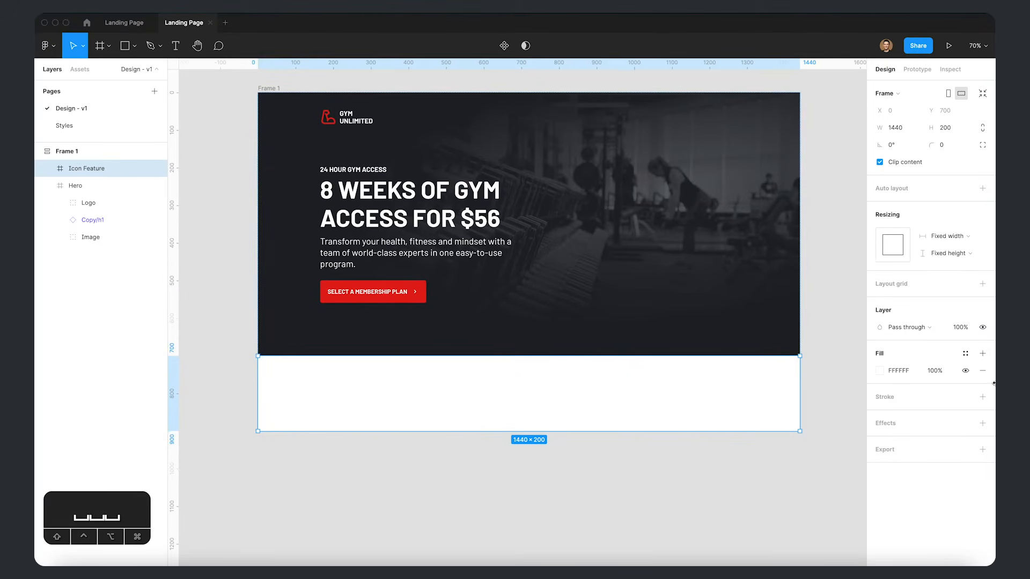
# - Fill the Icon Feature frame with the colour style 4 - #191C1F
pyautogui.click(966, 354)
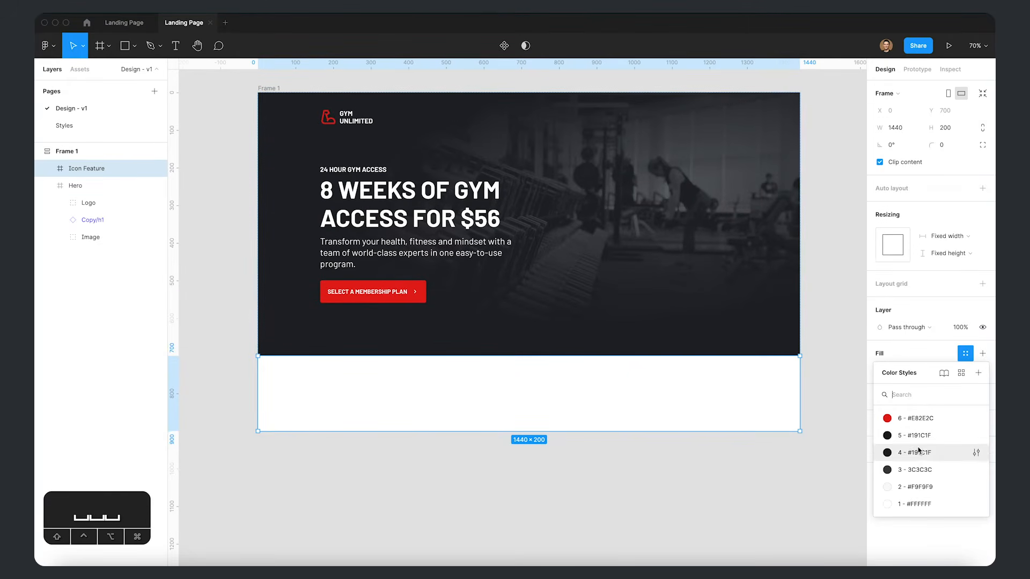
pyautogui.click(920, 452)
pyautogui.click(679, 476)
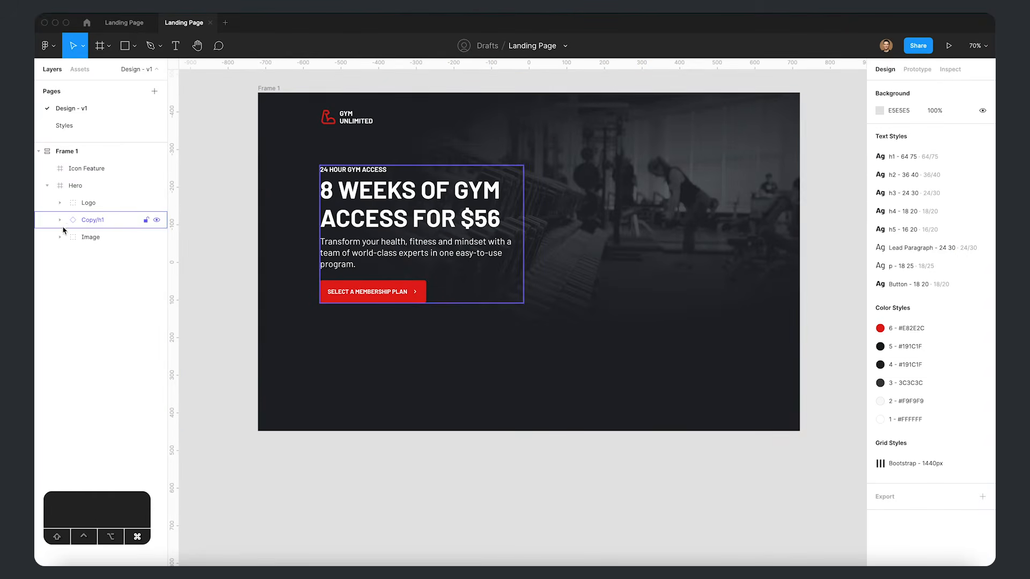
# - Extend the vertical reach of the radial fill on the hero's Gradient layer above the frame
pyautogui.click(754, 236)
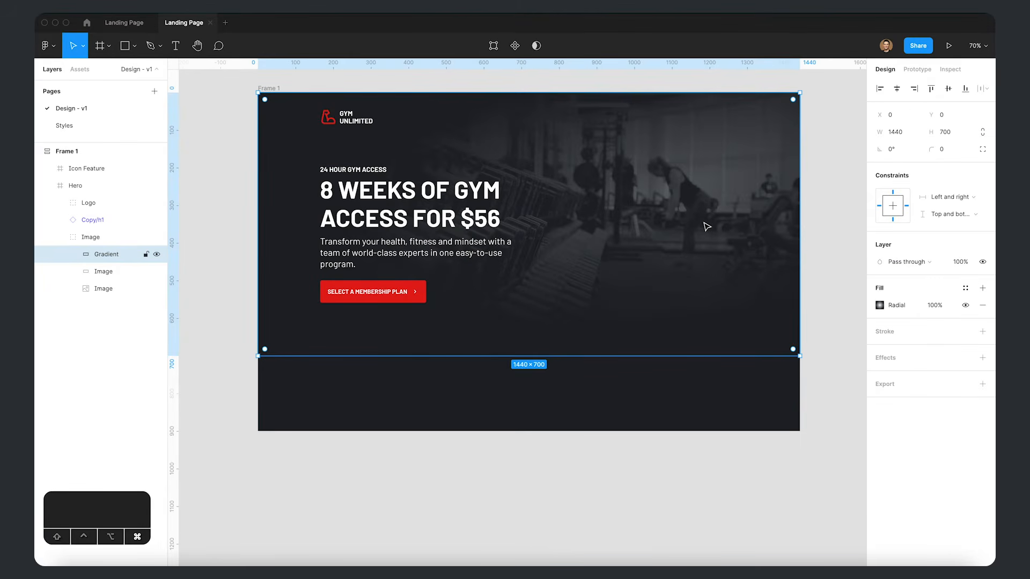
pyautogui.click(882, 305)
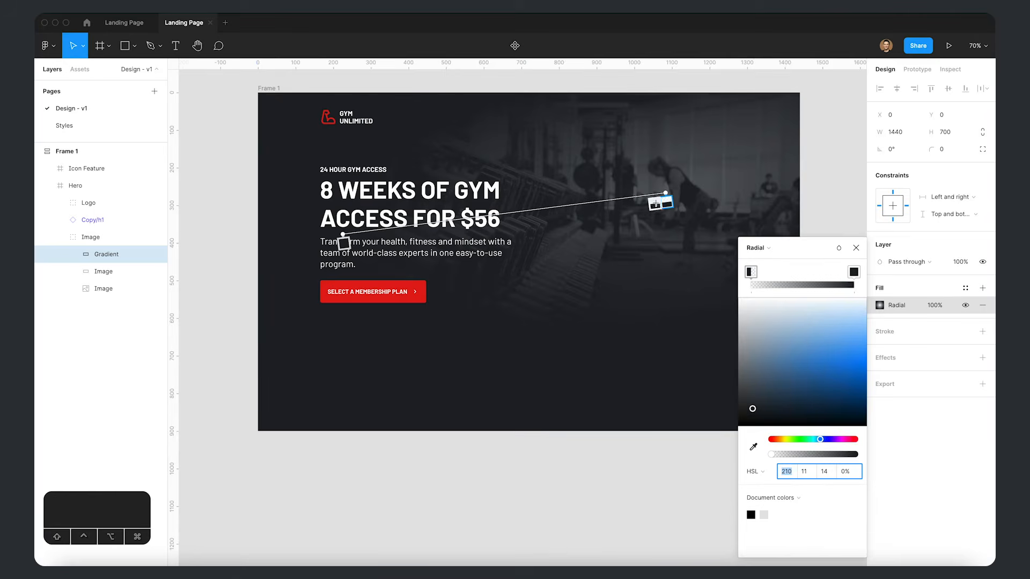
pyautogui.scroll(-2, 649, 186)
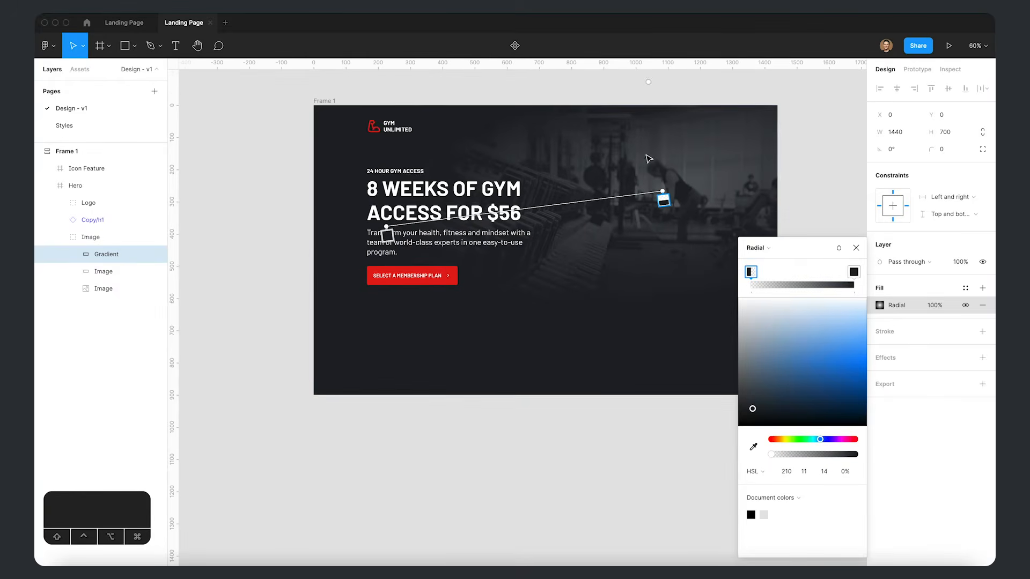
pyautogui.moveTo(648, 81); pyautogui.dragTo(646, 127)
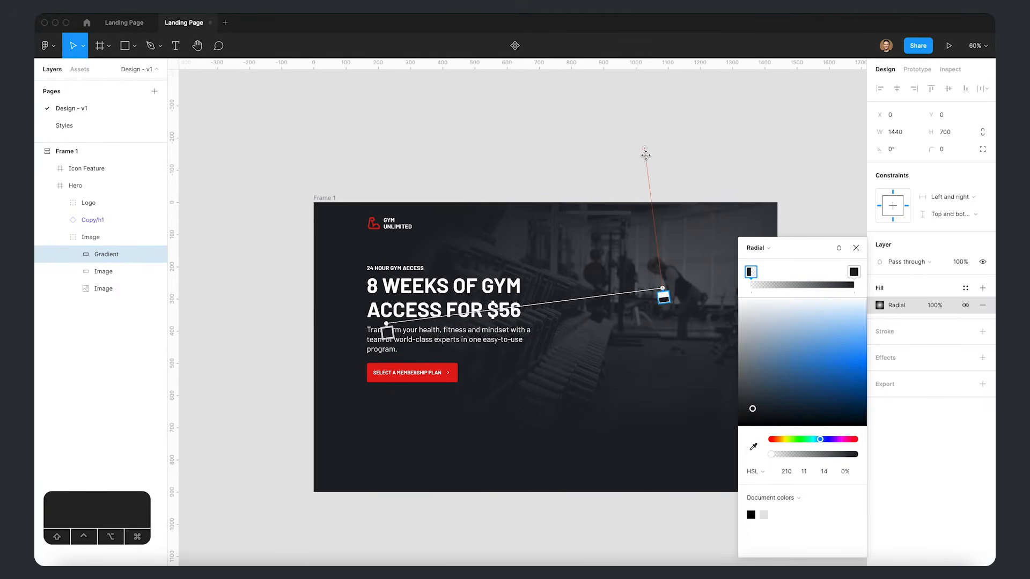
pyautogui.click(763, 189)
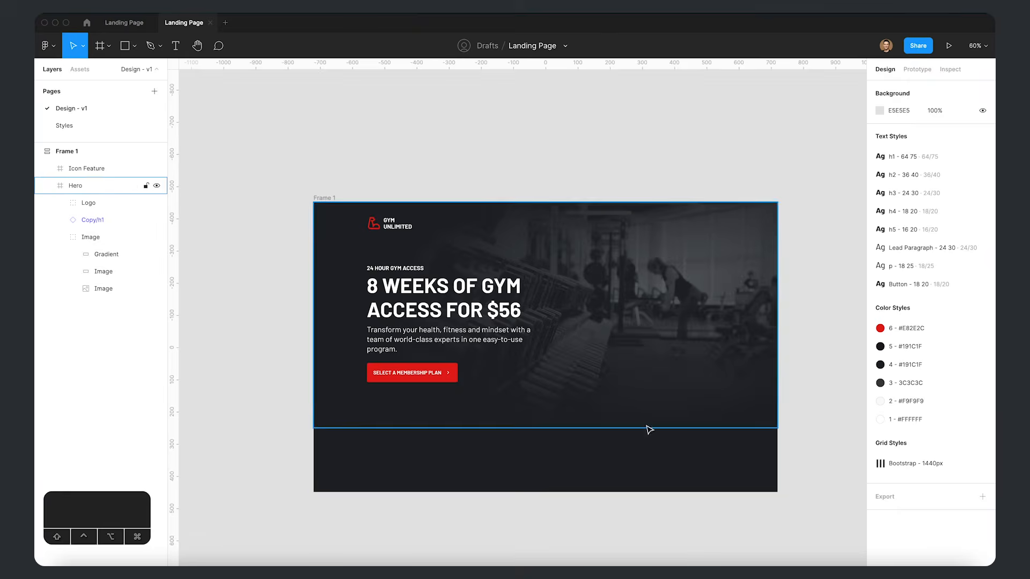
pyautogui.scroll(-2, 588, 359)
pyautogui.scroll(3, 591, 370)
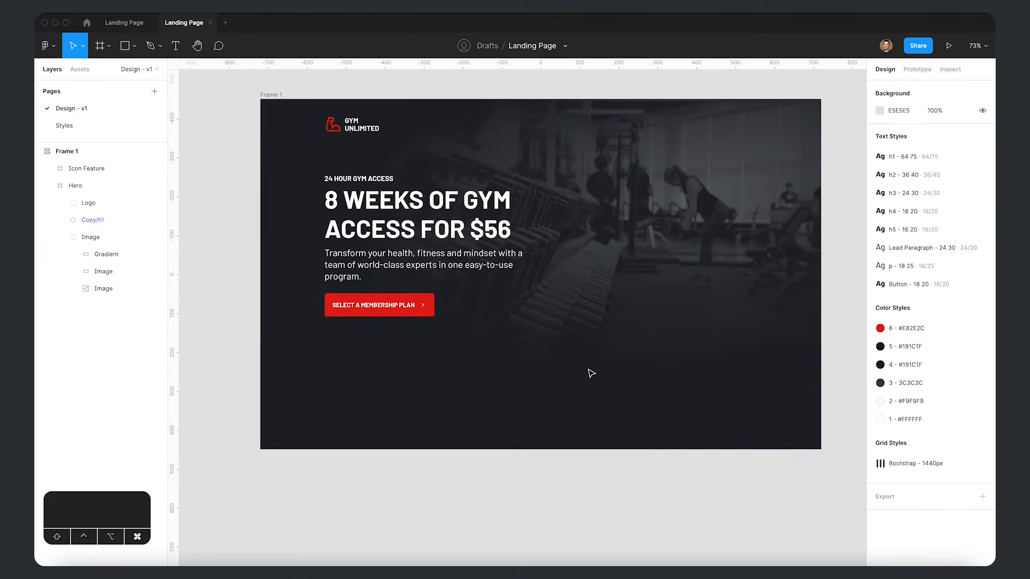
# - Add the text Member Benefits inside the Icon Feature frame and apply the h2 - 36 40 text style
pyautogui.moveTo(642, 470); pyautogui.dragTo(639, 462)
pyautogui.click(636, 427)
pyautogui.press('t')
pyautogui.click(378, 391)
pyautogui.write('Member Benefits')
pyautogui.press('super+Return')
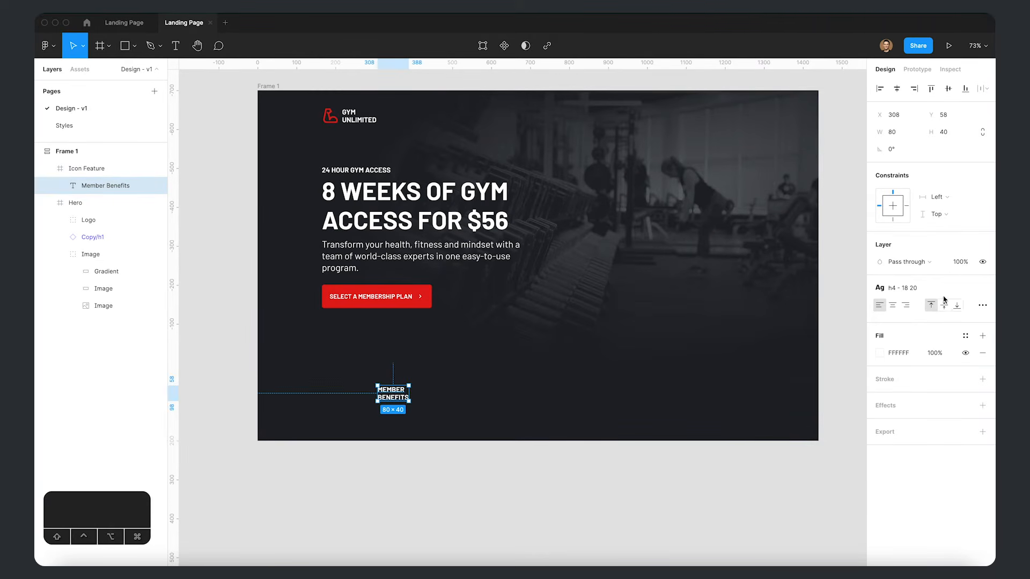
pyautogui.click(907, 288)
pyautogui.click(907, 376)
# - Show the layout grids and apply the Bootstrap - 1440px grid style to the Icon Feature frame
pyautogui.hotkey('ctrl', 'g')
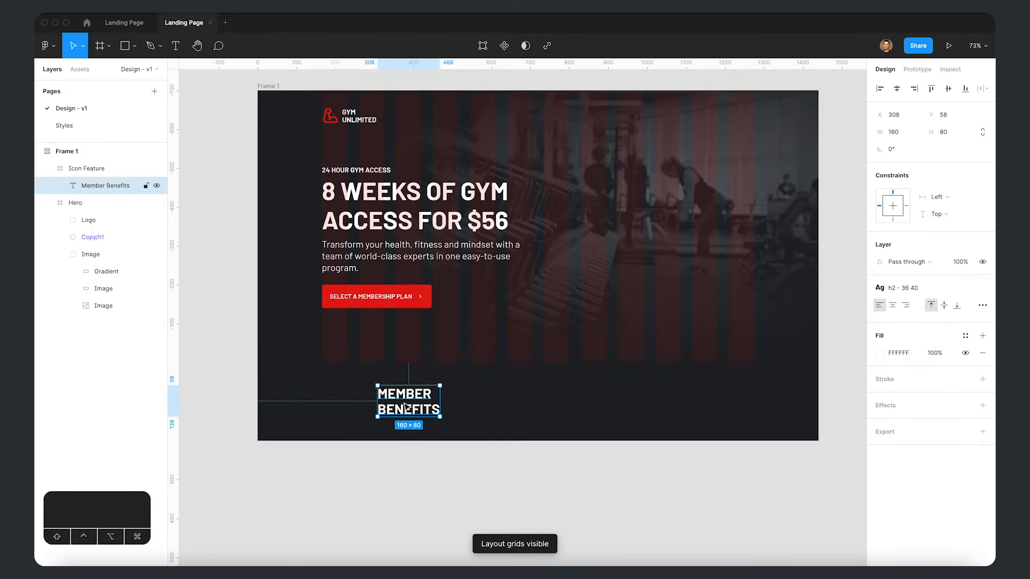
pyautogui.click(634, 401)
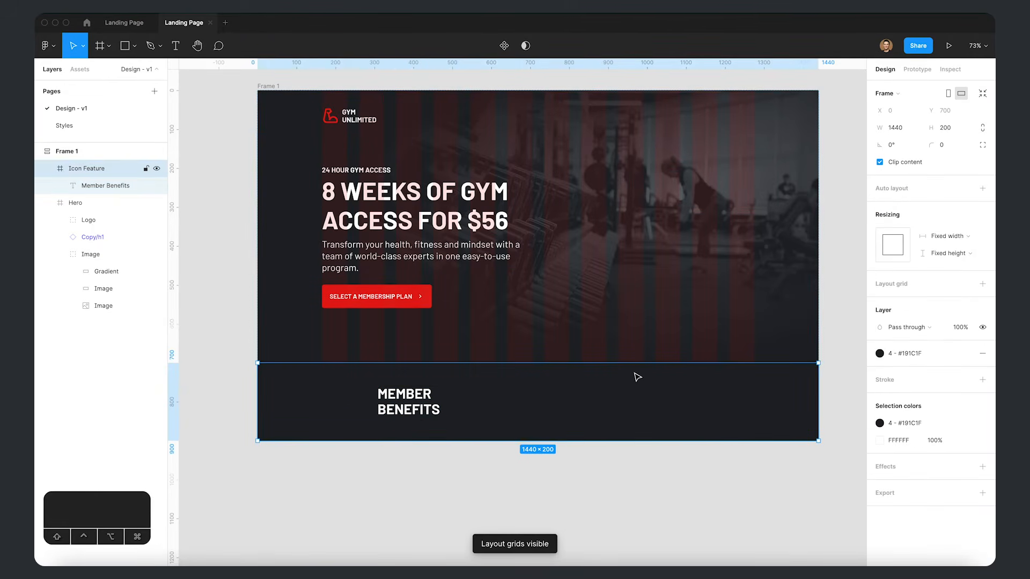
pyautogui.click(964, 284)
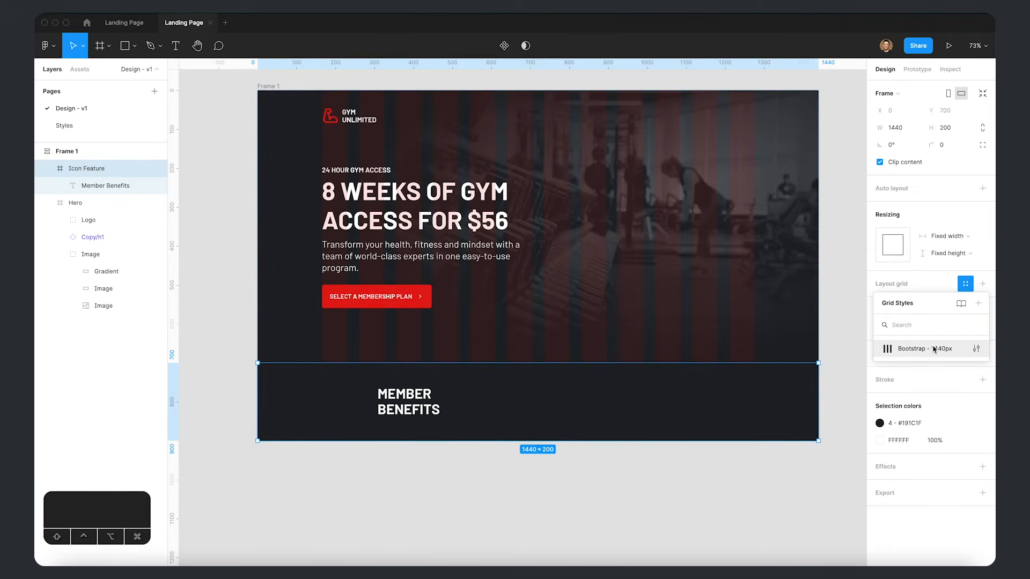
pyautogui.click(934, 350)
# - Align the Member Benefits heading with the first grid column at X 165, Y 60 and widen its text box to 255
pyautogui.click(398, 403)
pyautogui.moveTo(398, 403); pyautogui.dragTo(365, 409)
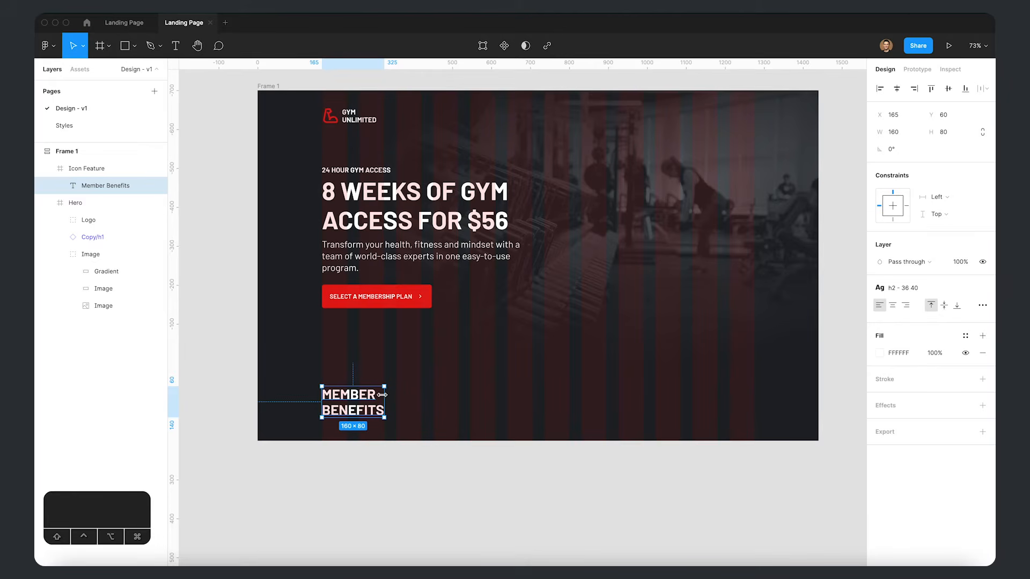
pyautogui.moveTo(384, 395); pyautogui.dragTo(422, 395)
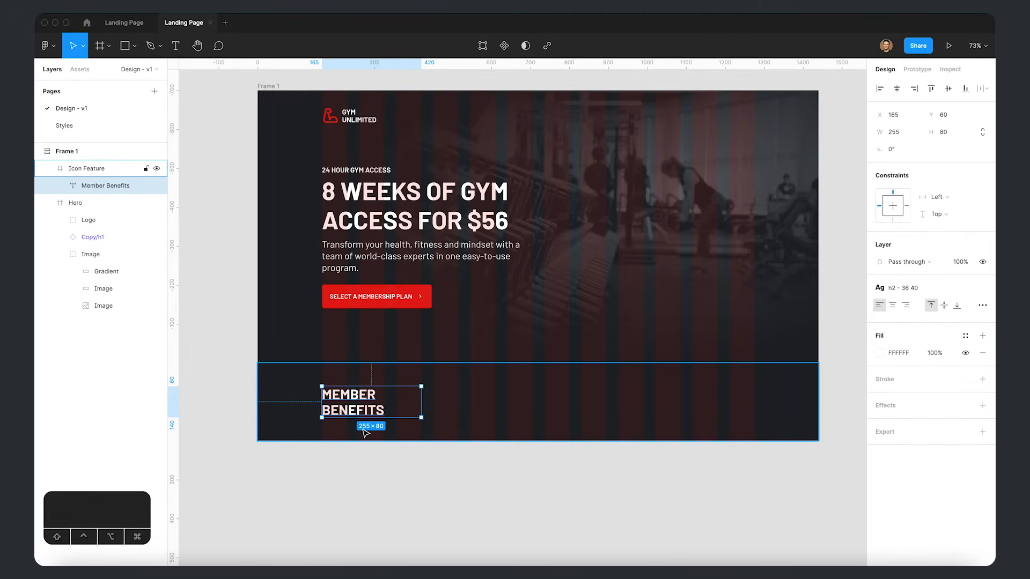
# - Duplicate the Member Benefits heading to X 450 on the same row and change the copy's text to 14 Day
pyautogui.click(653, 482)
pyautogui.press('space')
pyautogui.moveTo(648, 472); pyautogui.dragTo(577, 446)
pyautogui.click(322, 398)
pyautogui.click(322, 398)
pyautogui.press('super+d')
pyautogui.moveTo(326, 400); pyautogui.dragTo(435, 400)
pyautogui.doubleClick(437, 398)
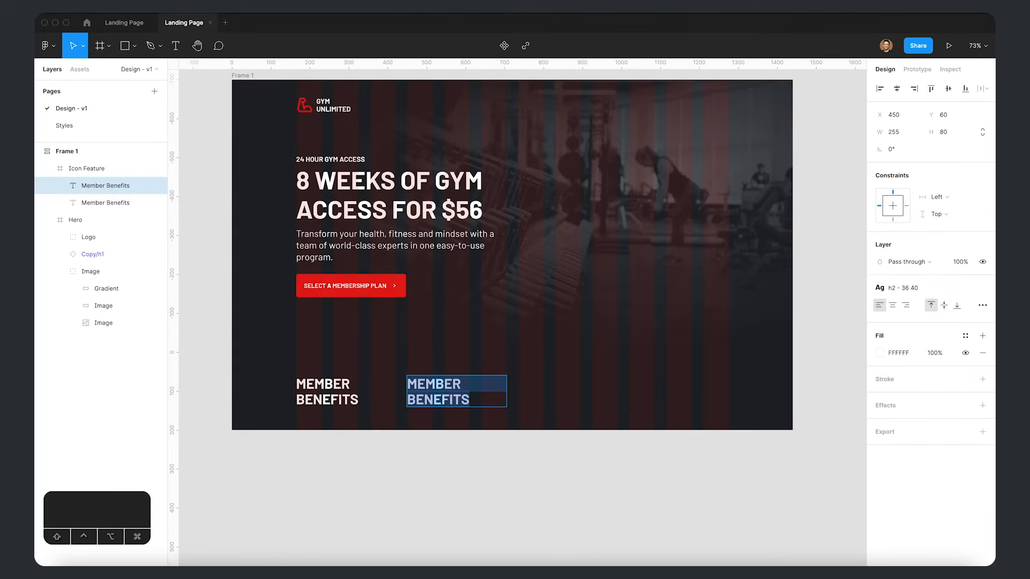
pyautogui.write('14 Day')
pyautogui.press('Escape')
# - Duplicate the 14 Day text directly below at Y 100, apply the h3 - 24 30 style and change it to Guarantee
pyautogui.press('super+d')
pyautogui.moveTo(441, 386); pyautogui.dragTo(441, 402)
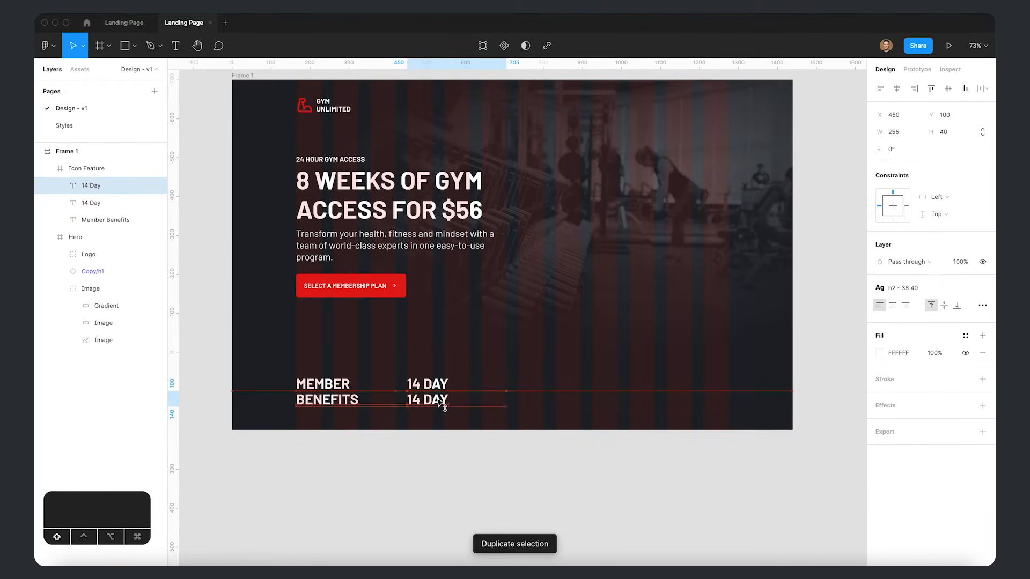
pyautogui.click(906, 288)
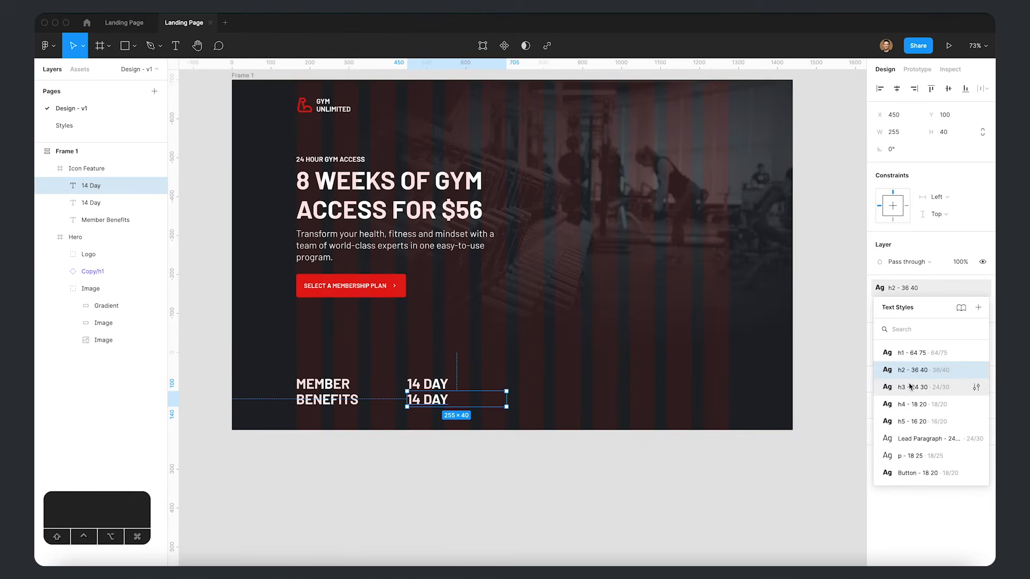
pyautogui.click(911, 386)
pyautogui.press('Return')
pyautogui.write('Guarantee')
pyautogui.press('Escape')
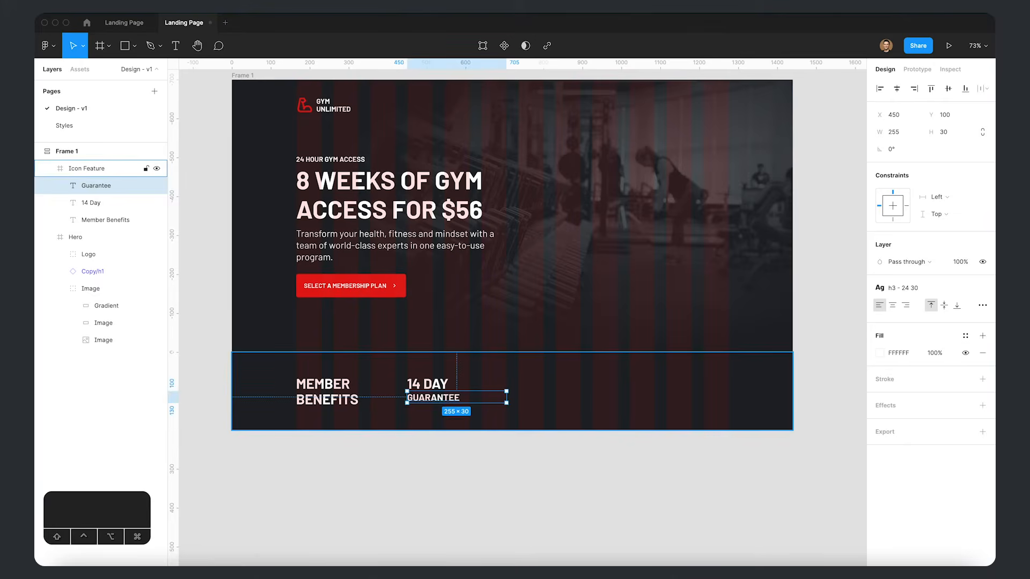
# - Wrap the 14 Day and Guarantee texts in a vertical auto layout frame and rename it Copy
pyautogui.keyDown('shift'); pyautogui.click(435, 385); pyautogui.keyUp('shift')
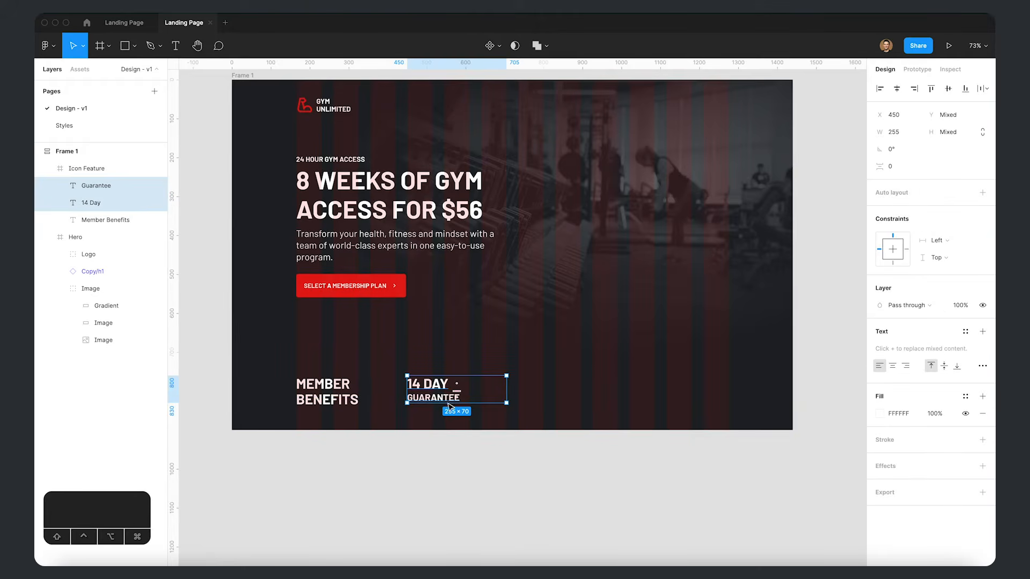
pyautogui.hotkey('shift', 'a')
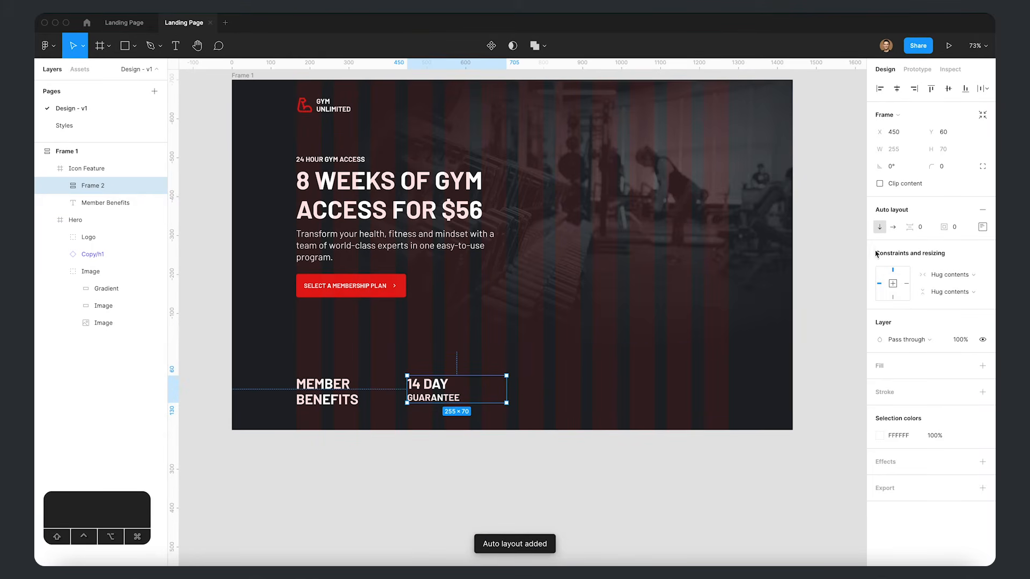
pyautogui.press('super+r')
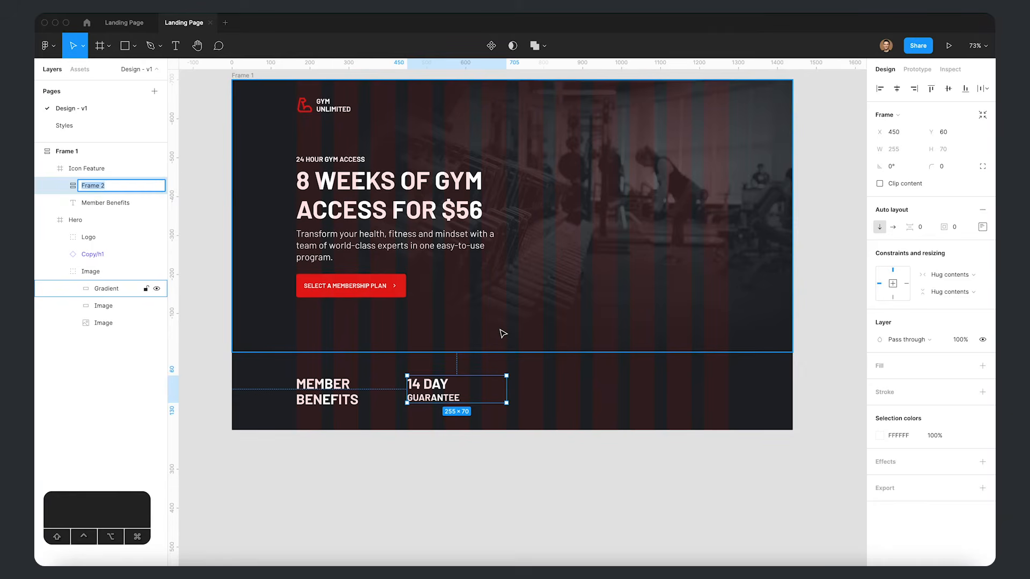
pyautogui.write('Copy')
pyautogui.press('Return')
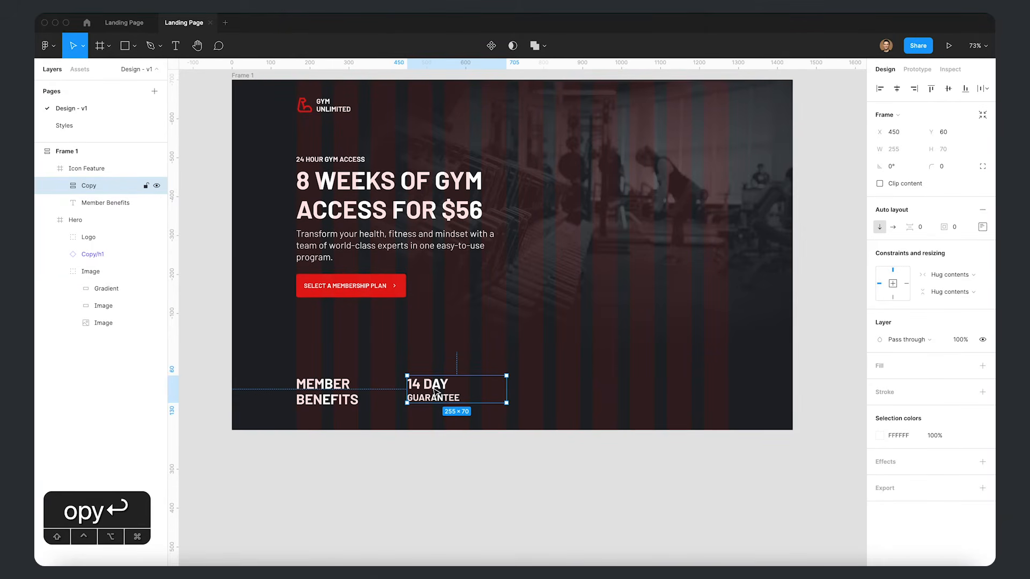
# - Move the Copy frame along the grid to X 545 and make its width fixed instead of hugging the contents
pyautogui.moveTo(405, 386); pyautogui.dragTo(443, 386)
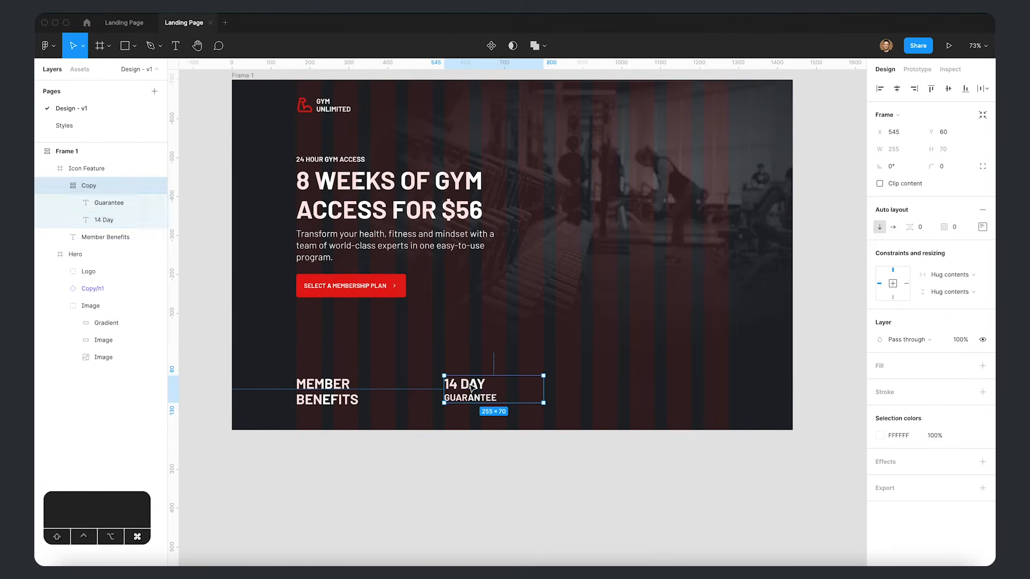
pyautogui.press('Return')
pyautogui.click(947, 176)
pyautogui.click(946, 201)
pyautogui.click(496, 491)
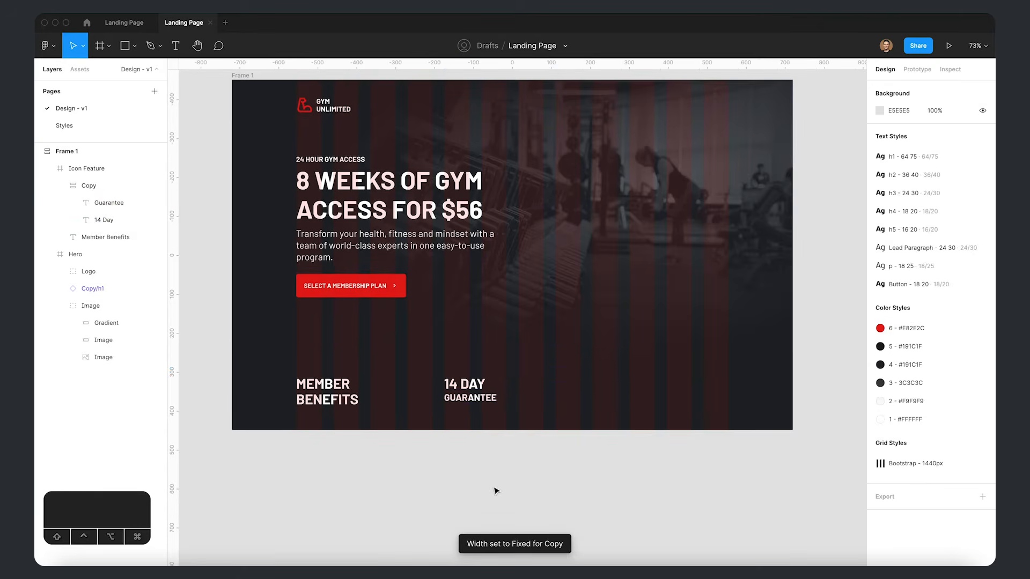
pyautogui.doubleClick(470, 391)
pyautogui.moveTo(543, 390); pyautogui.dragTo(578, 391)
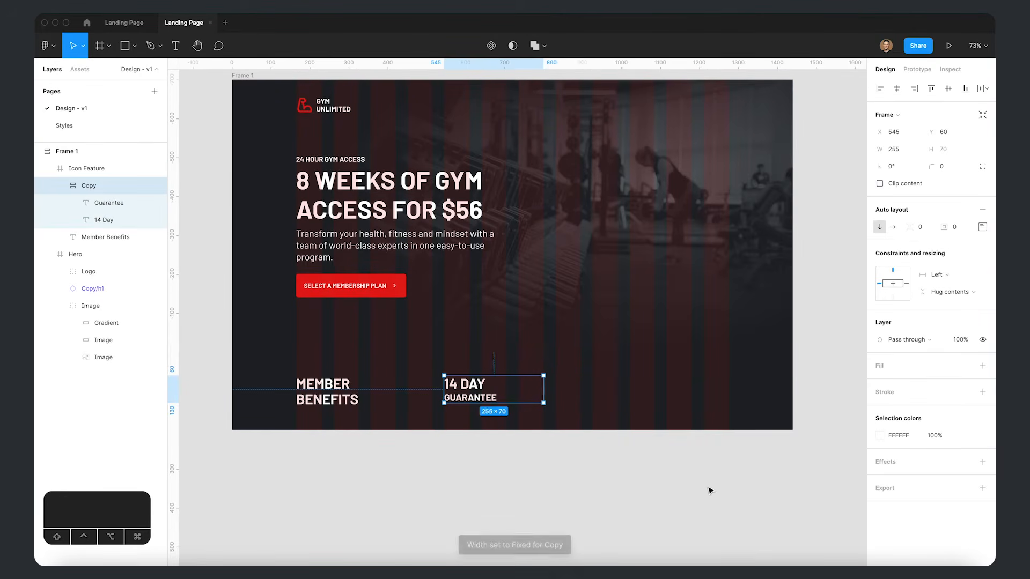
pyautogui.click(512, 476)
pyautogui.moveTo(513, 476); pyautogui.dragTo(543, 499)
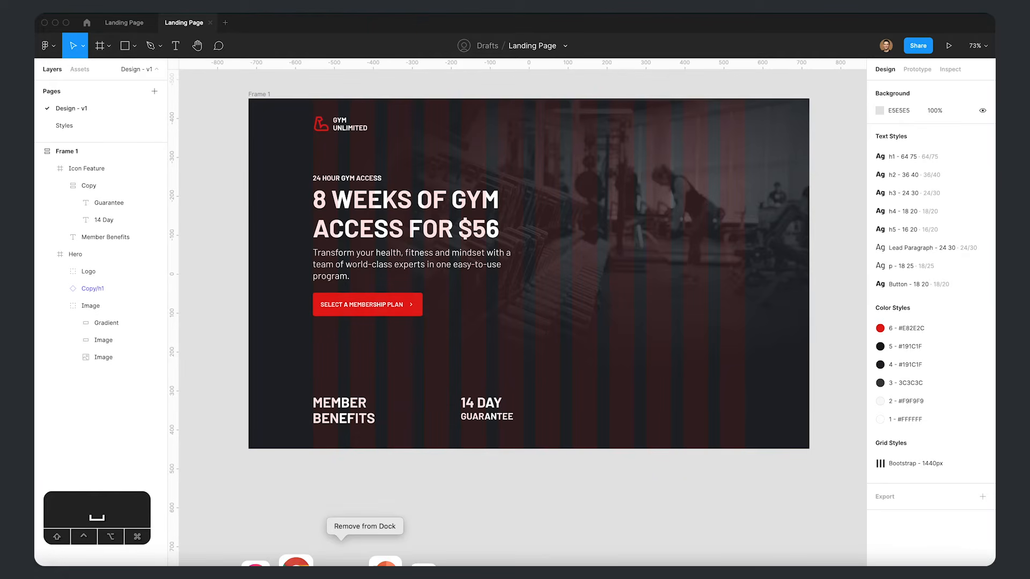
# - Switch to the Chrome browser, search the web for iconmnstr and open the iconmonstr website
pyautogui.click(364, 561)
pyautogui.write('icon')
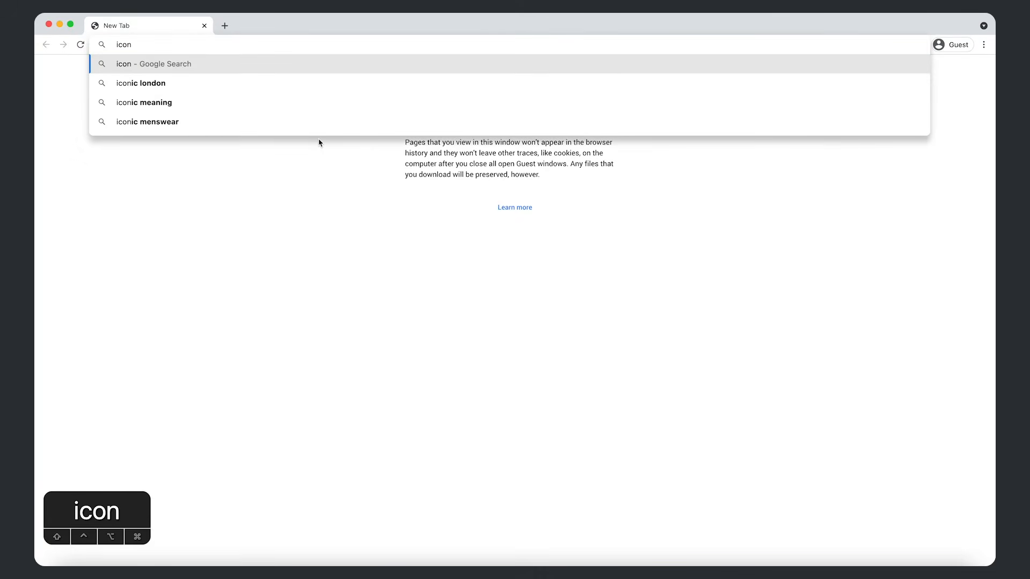
pyautogui.write('mns')
pyautogui.press('BackSpace')
pyautogui.write('ne')
pyautogui.press('BackSpace')
pyautogui.write('st')
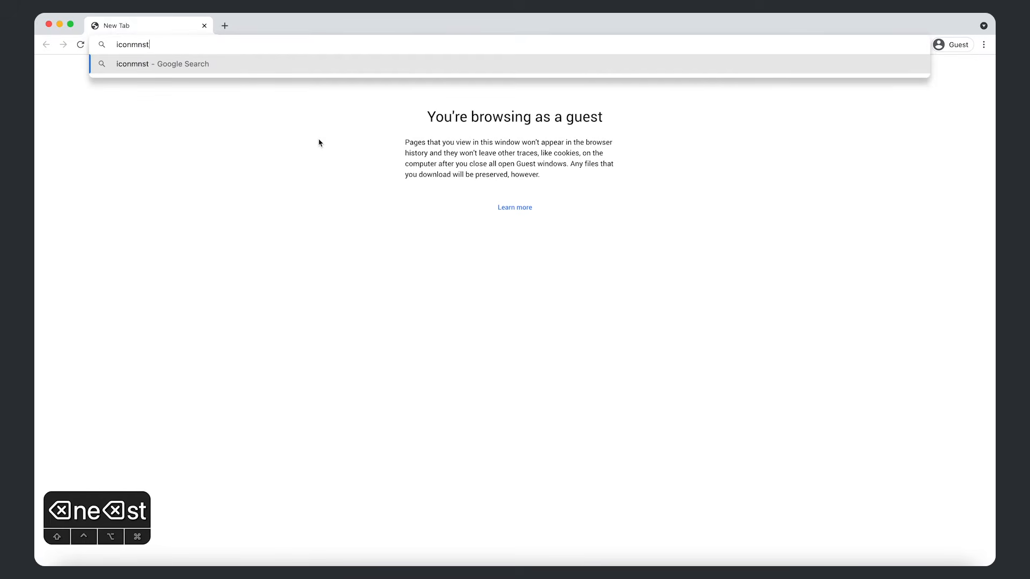
pyautogui.write('r')
pyautogui.press('Return')
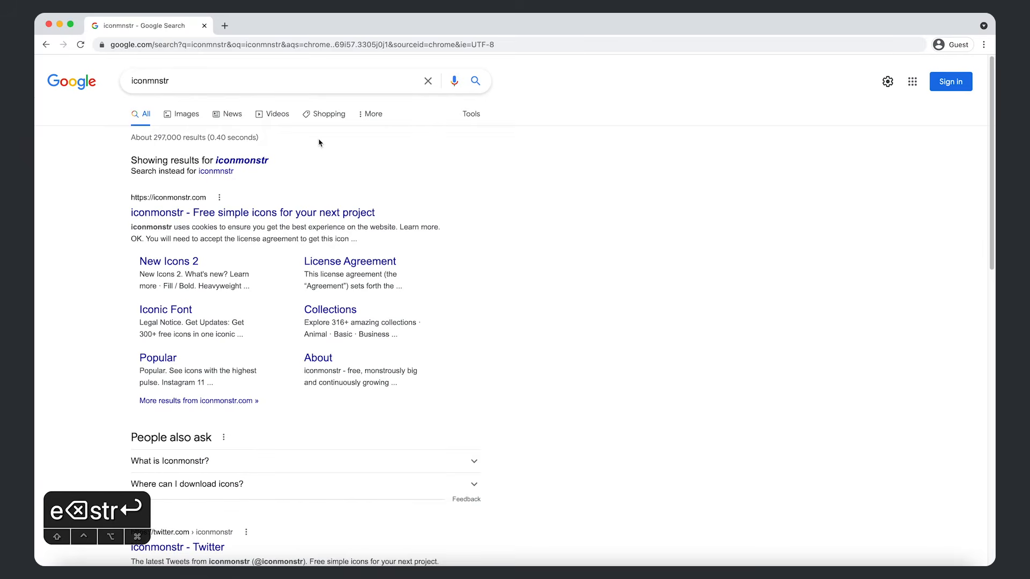
pyautogui.click(312, 209)
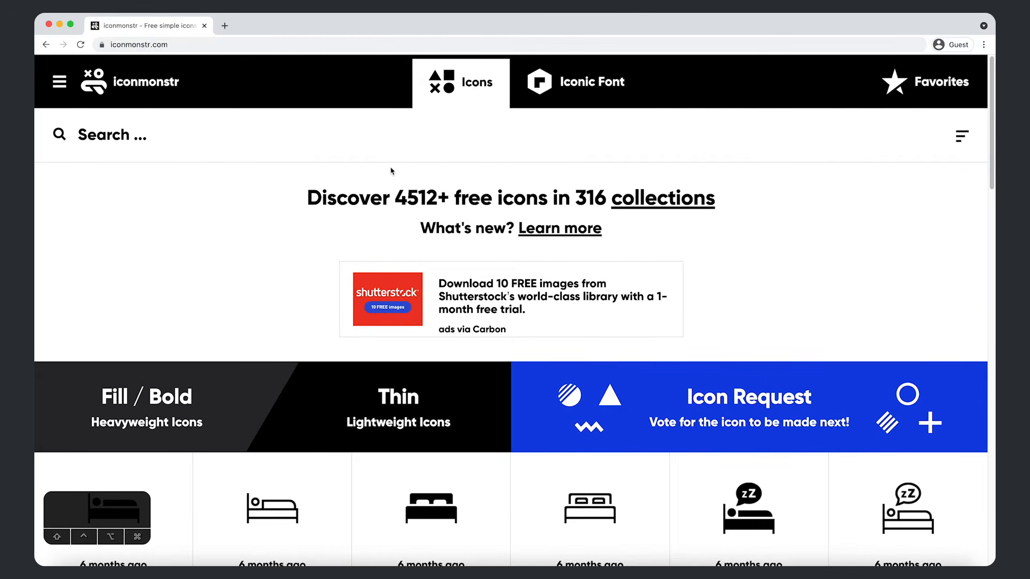
# - Search the iconmonstr library for calendar icons
pyautogui.write('cale')
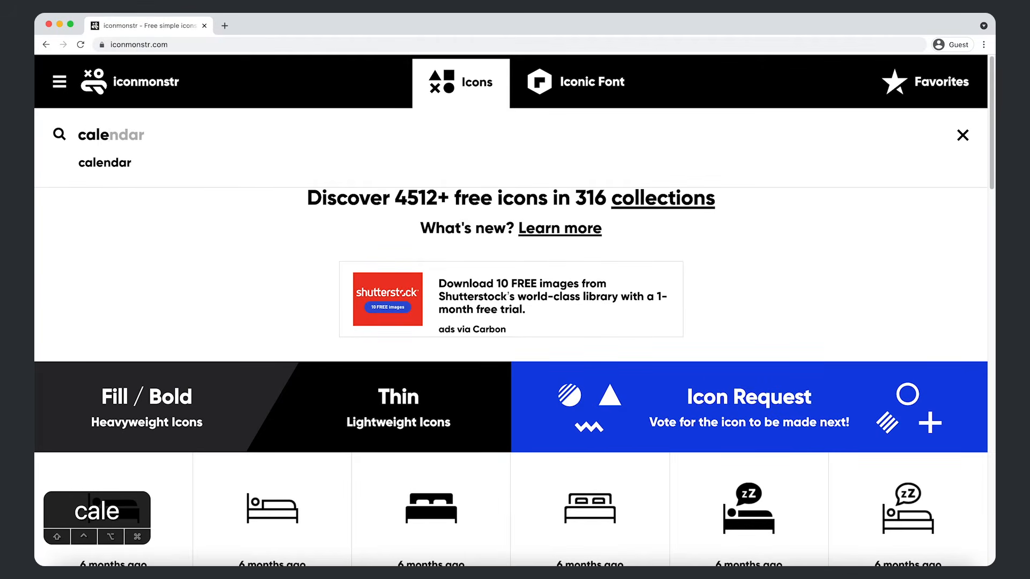
pyautogui.press('Down')
pyautogui.press('Return')
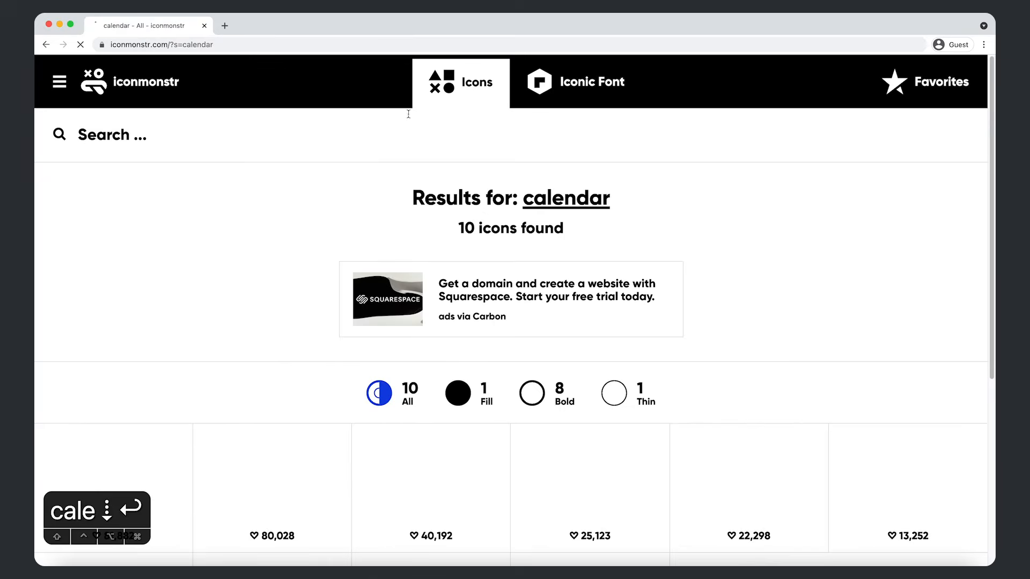
# - Open the stacked calendar icon without a date number, display its inline SVG embed code and copy the whole code
pyautogui.scroll(-5, 403, 167)
pyautogui.click(766, 225)
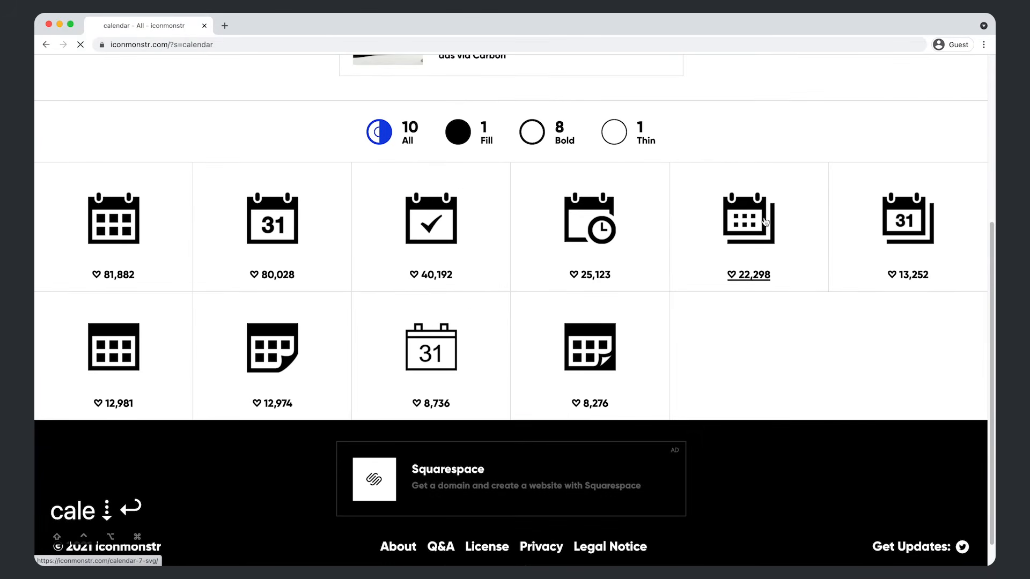
pyautogui.scroll(-3, 588, 177)
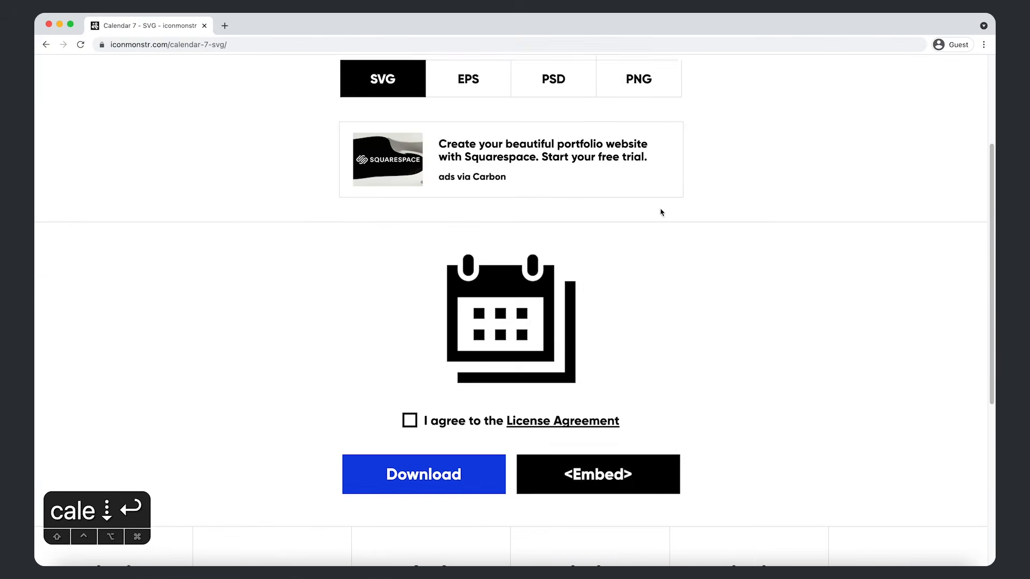
pyautogui.click(593, 455)
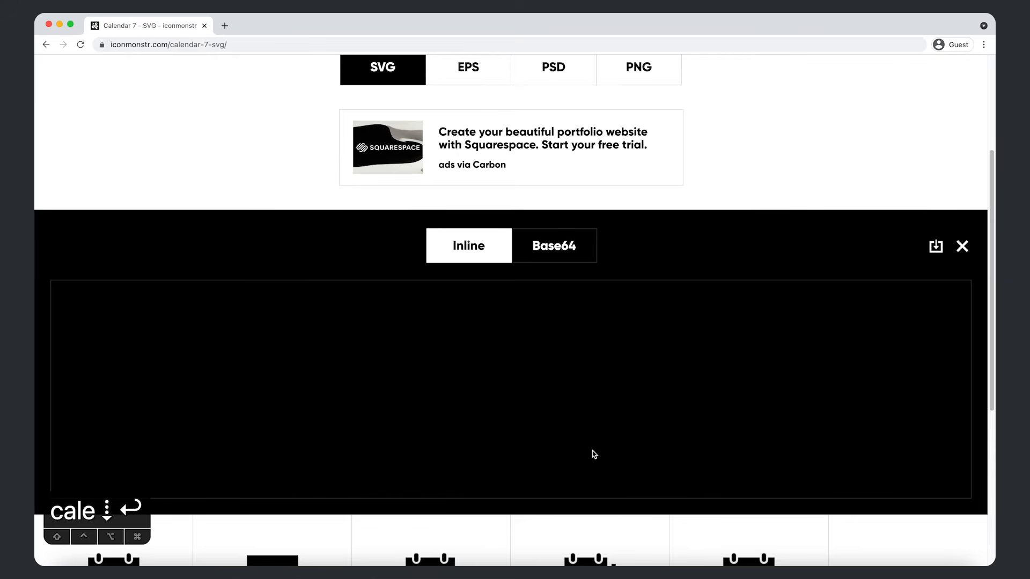
pyautogui.scroll(-3, 574, 248)
pyautogui.moveTo(456, 168); pyautogui.dragTo(59, 127)
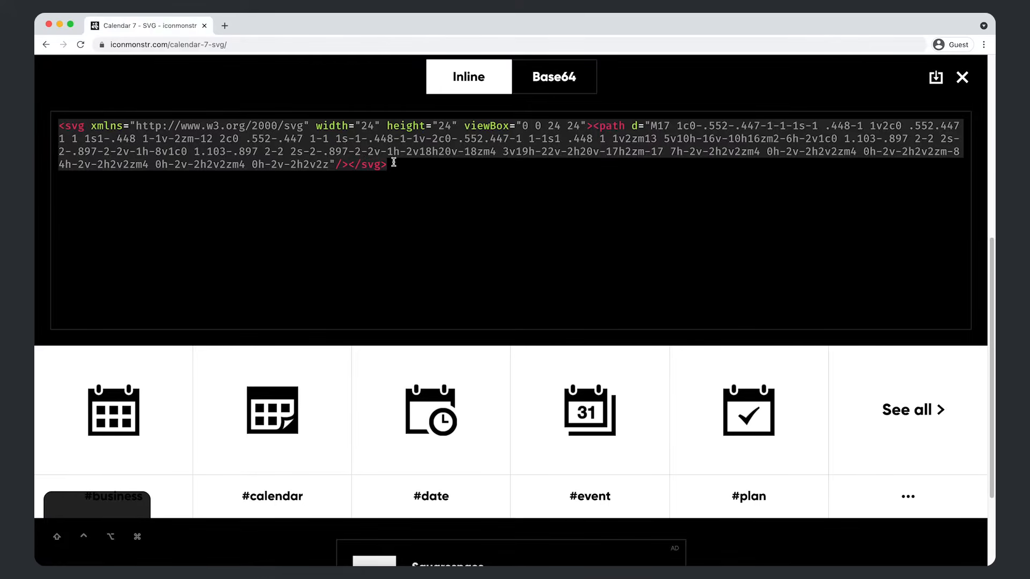
# - Switch to Figma, paste the calendar icon below the page frame and resize it to 40 × 40 with locked proportions
pyautogui.press('super+Tab')
pyautogui.scroll(-4, 533, 441)
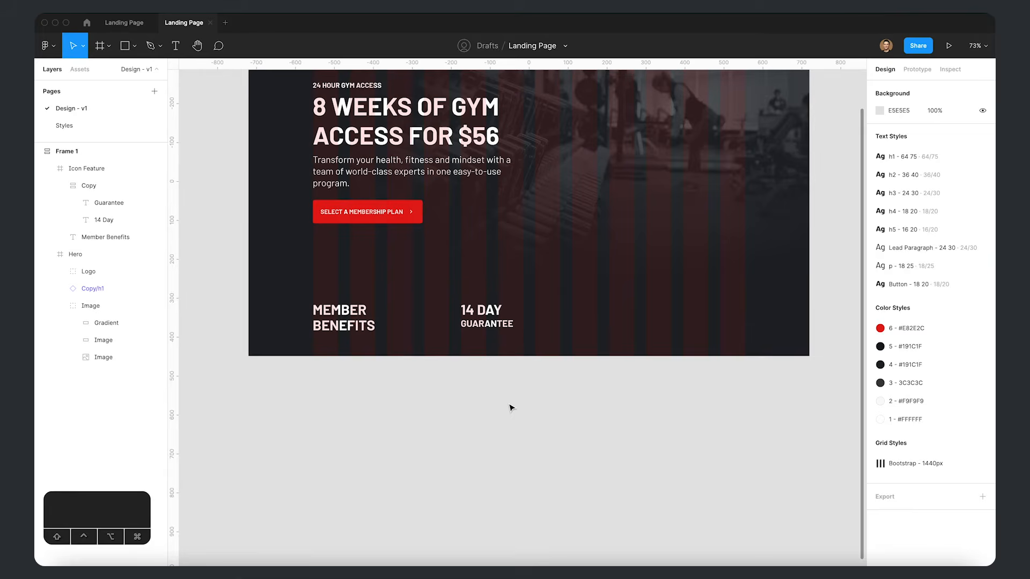
pyautogui.press('super+v')
pyautogui.moveTo(257, 367); pyautogui.dragTo(447, 435)
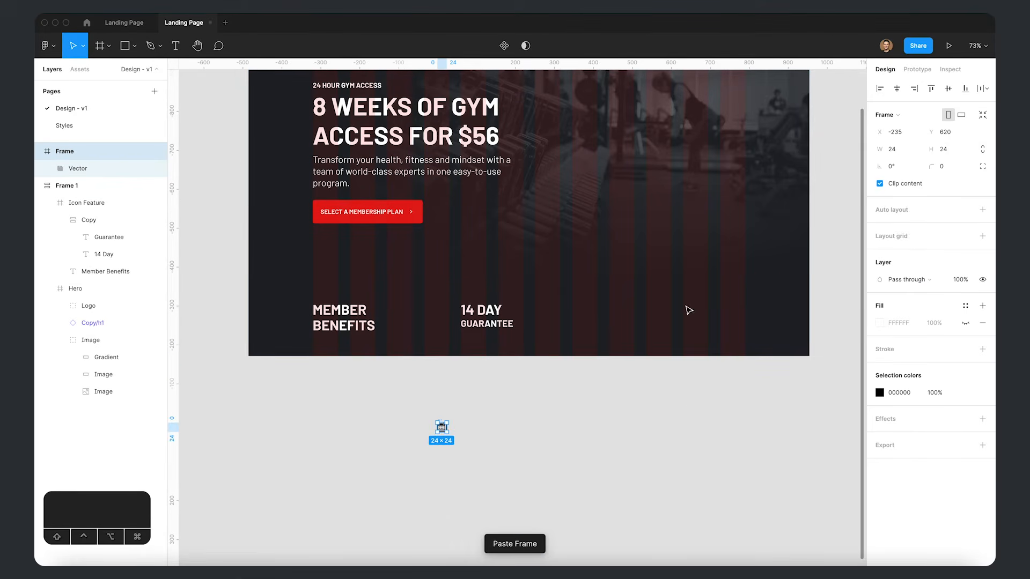
pyautogui.click(984, 149)
pyautogui.click(964, 152)
pyautogui.write('40')
pyautogui.press('Return')
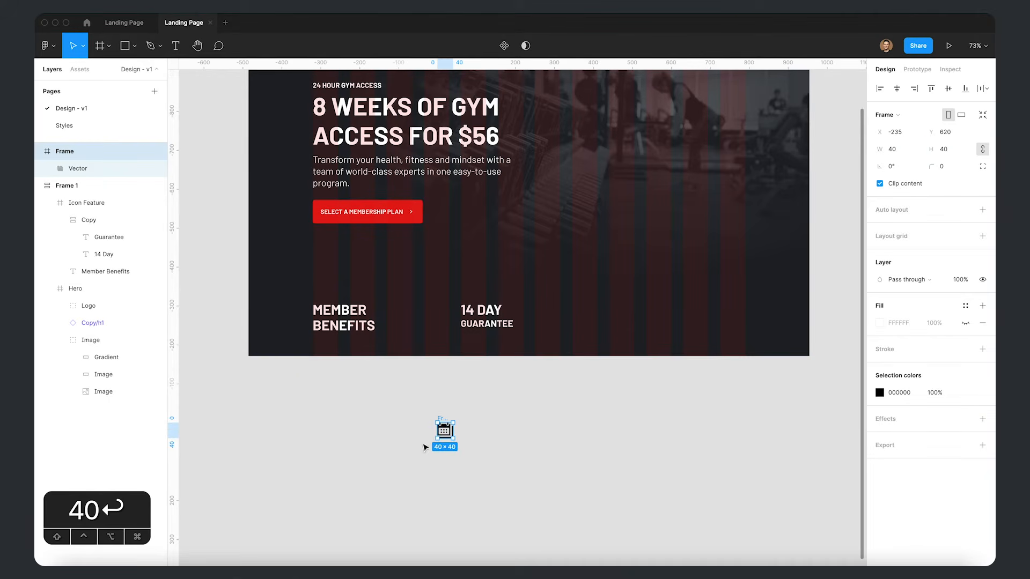
# - Move the calendar icon beside the 14 Day text at X 462, Y 80 and apply the color style 1 - #FFFFFF
pyautogui.moveTo(445, 424); pyautogui.dragTo(436, 311)
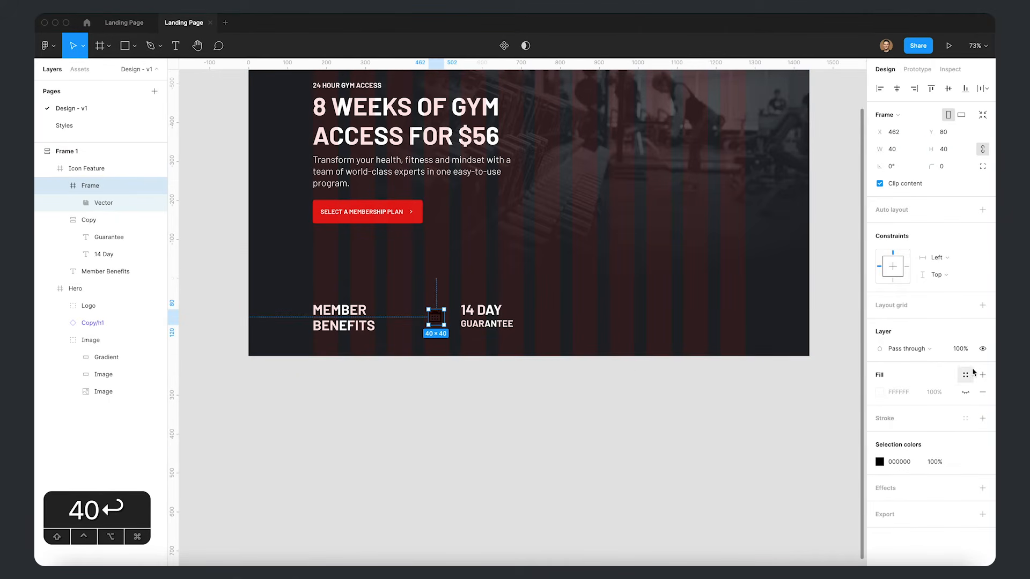
pyautogui.click(965, 462)
pyautogui.click(795, 545)
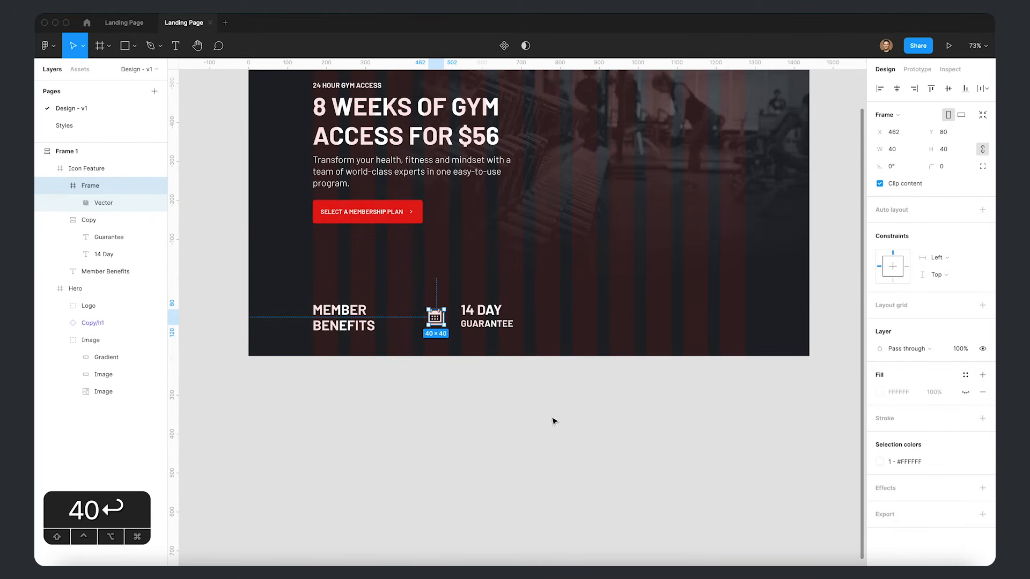
# - Wrap the calendar icon and the Copy frame in a horizontal auto layout, aligned to the left and vertically centered
pyautogui.keyDown('shift'); pyautogui.click(487, 321); pyautogui.keyUp('shift')
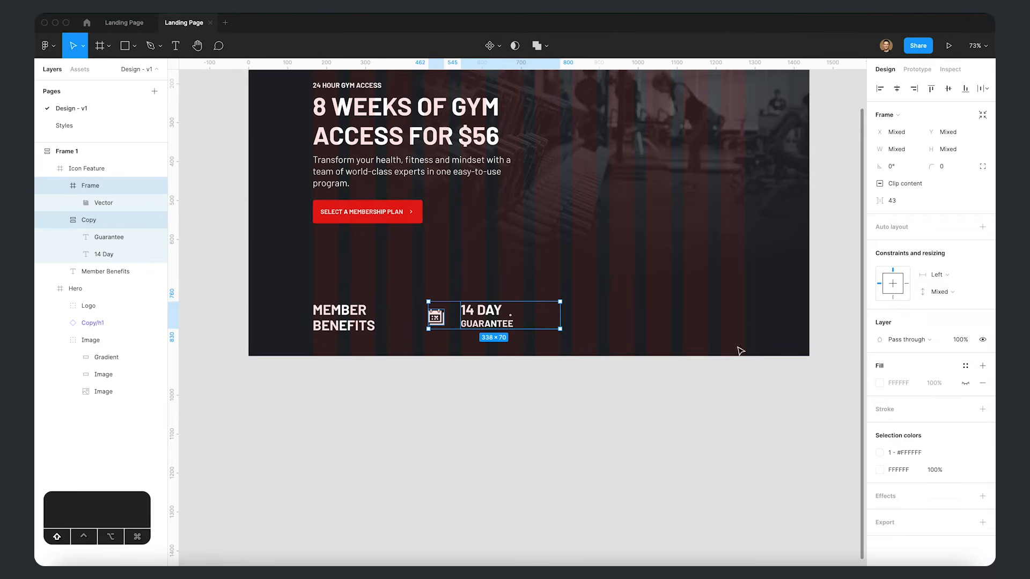
pyautogui.hotkey('shift', 'a')
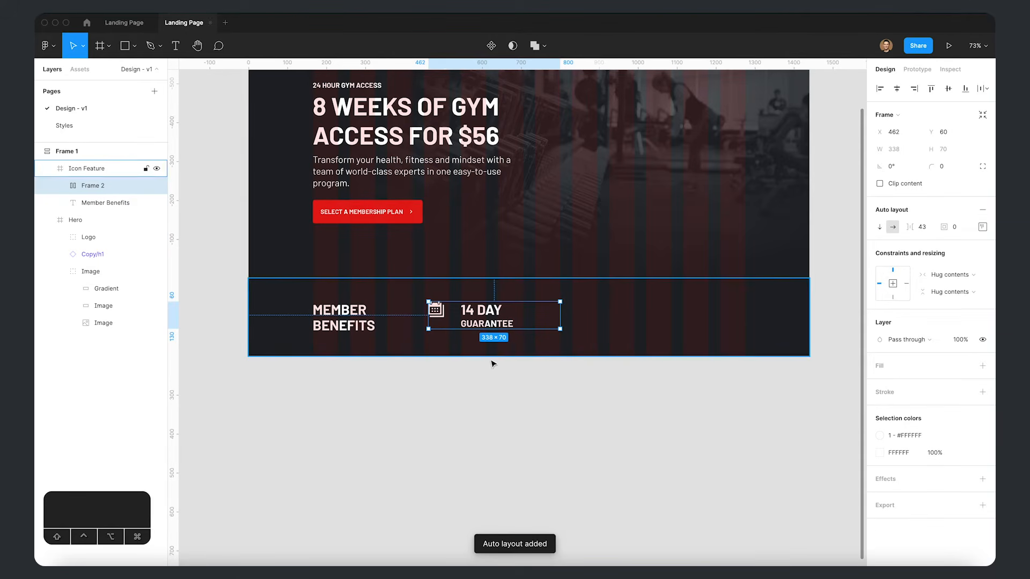
pyautogui.click(983, 227)
pyautogui.click(935, 278)
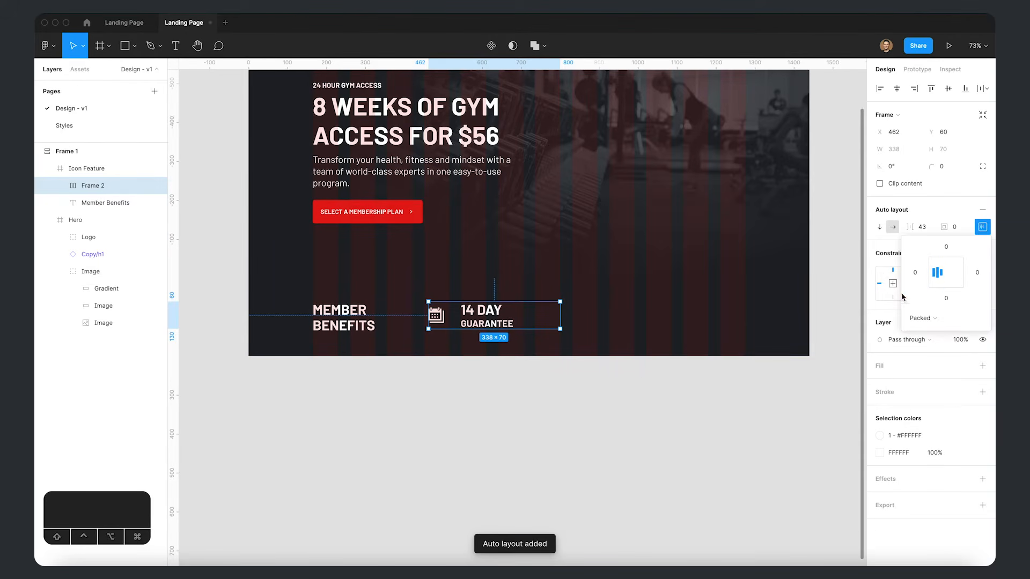
pyautogui.click(599, 409)
# - Narrow the Copy frame holding the 14 Day and Guarantee texts to a width of 160
pyautogui.doubleClick(485, 315)
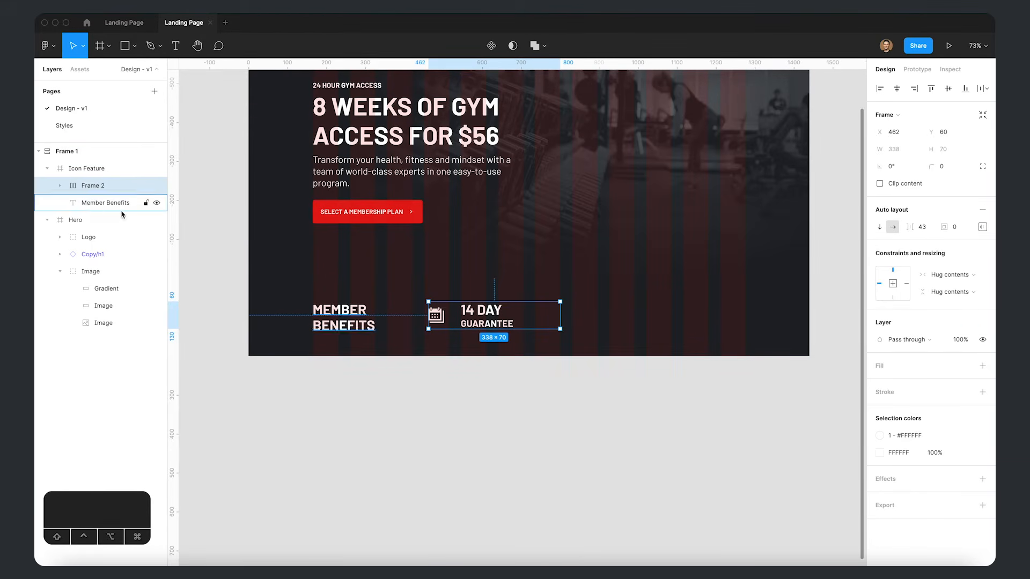
pyautogui.doubleClick(489, 320)
pyautogui.moveTo(560, 316); pyautogui.dragTo(524, 316)
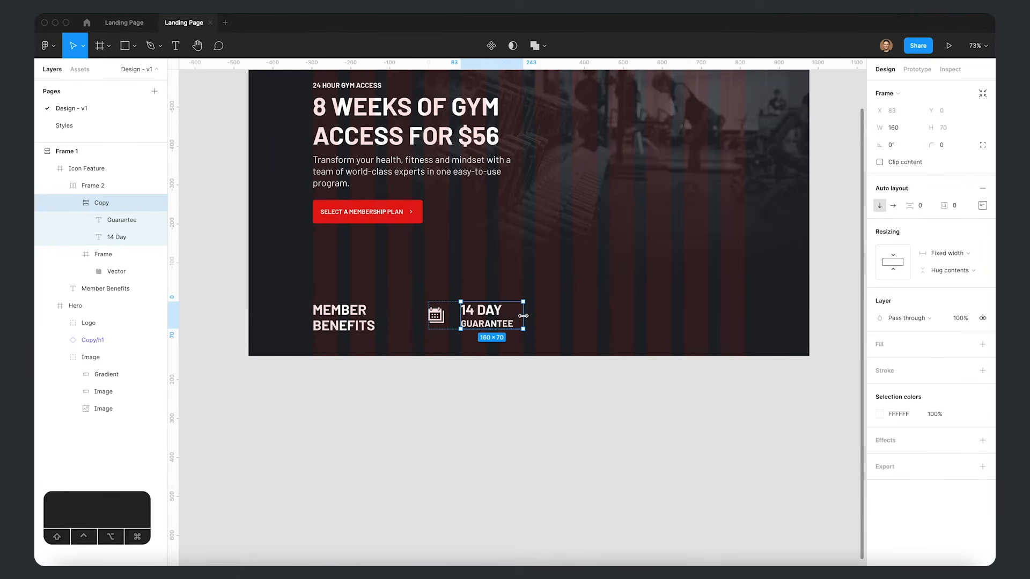
pyautogui.click(343, 318)
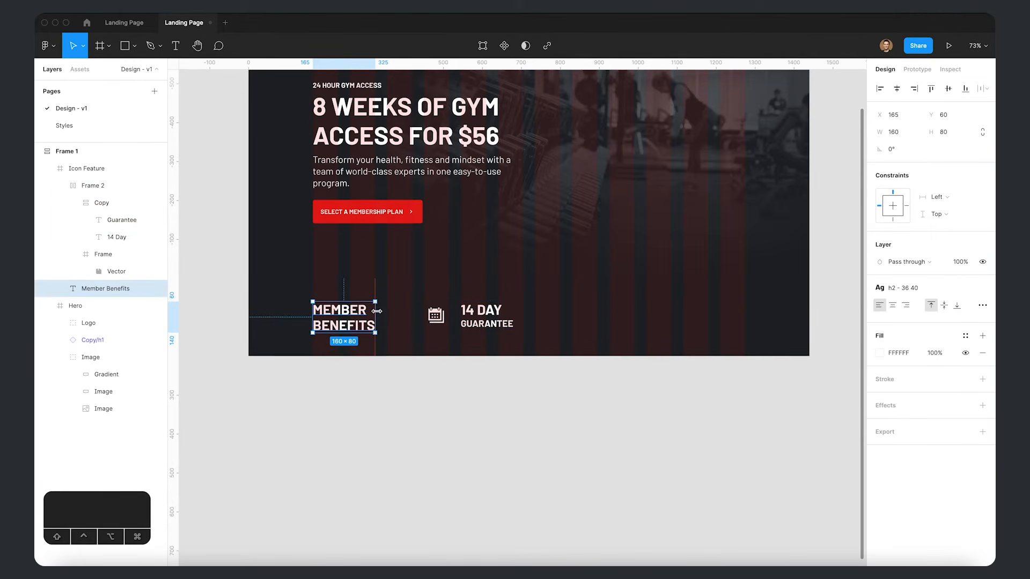
# - Set the spacing between the items of the auto layout with the calendar icon to 20
pyautogui.click(498, 317)
pyautogui.click(925, 229)
pyautogui.write('20')
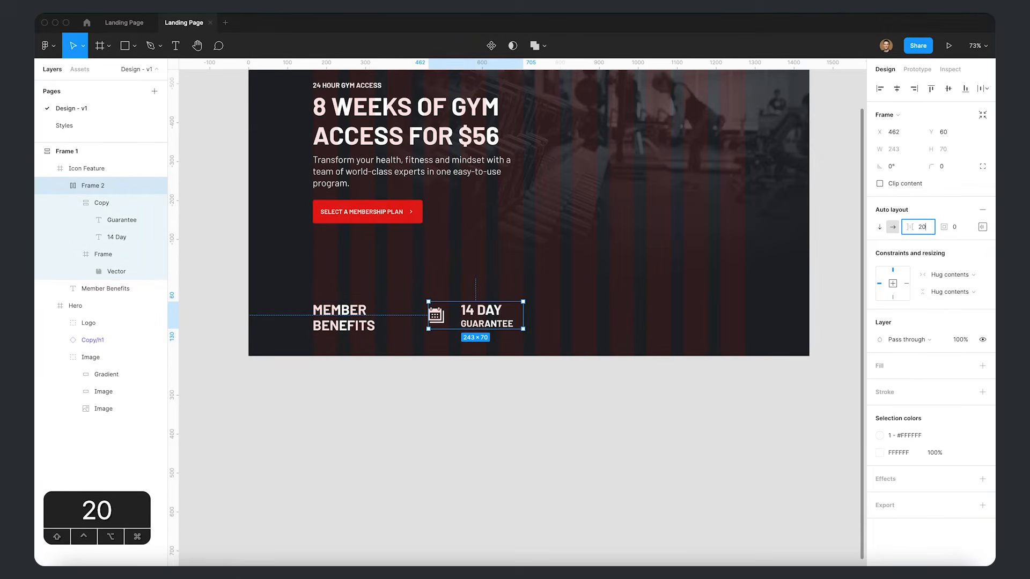
pyautogui.press('Return')
pyautogui.click(926, 229)
pyautogui.write('1')
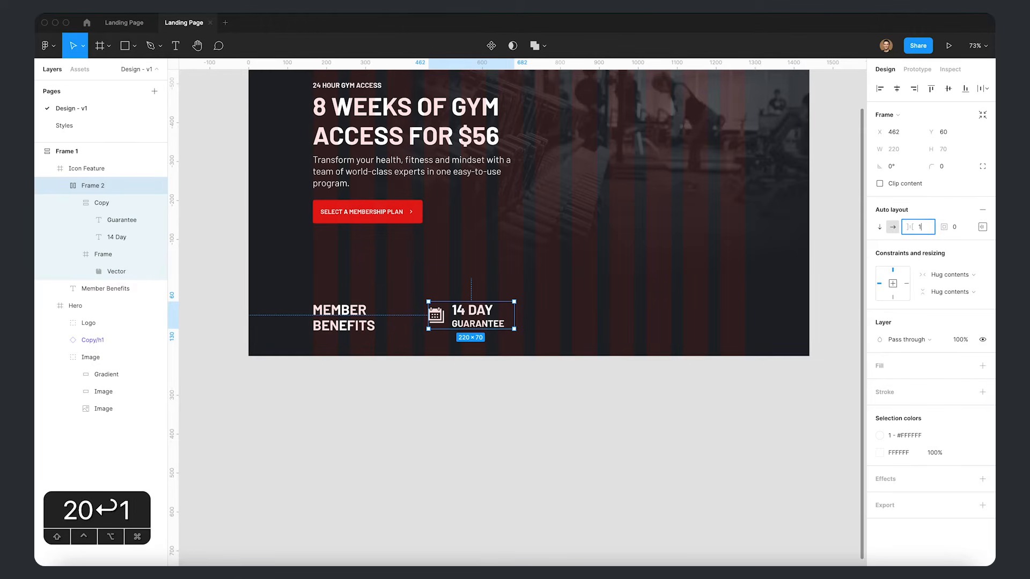
pyautogui.press('BackSpace')
pyautogui.write('20')
pyautogui.press('Return')
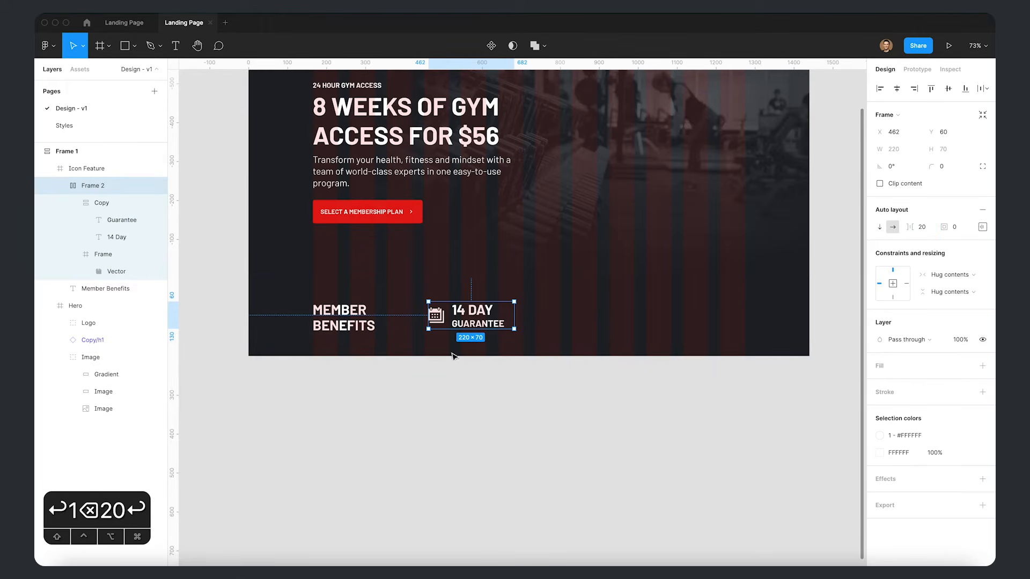
# - Fit the icon's auto layout frame to the grid columns, starting at X 450 with a width of 255
pyautogui.moveTo(518, 314)
pyautogui.mouseDown()
pyautogui.moveTo(560, 312)
pyautogui.moveTo(525, 313)
pyautogui.mouseUp()
pyautogui.moveTo(448, 320); pyautogui.dragTo(443, 320)
pyautogui.moveTo(517, 310); pyautogui.dragTo(523, 308)
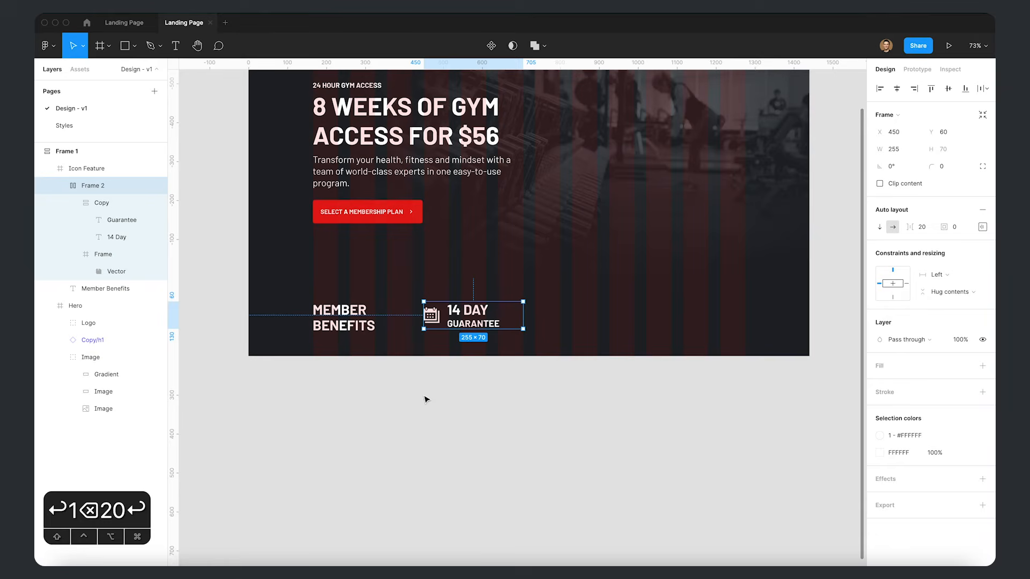
# - Set the Copy frame's horizontal resizing to fill the container
pyautogui.click(464, 328)
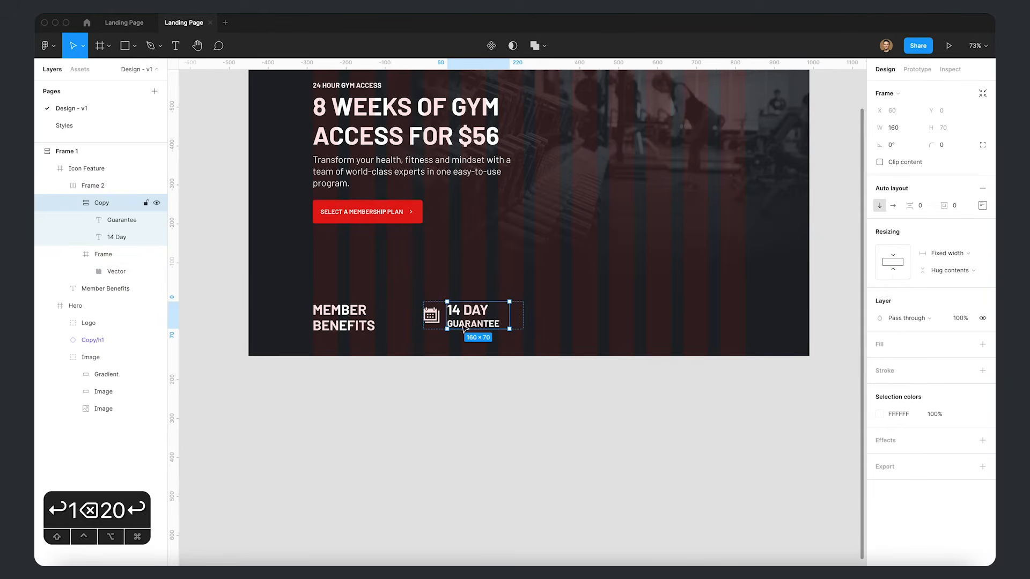
pyautogui.click(925, 268)
pyautogui.click(945, 289)
pyautogui.click(423, 310)
pyautogui.click(471, 315)
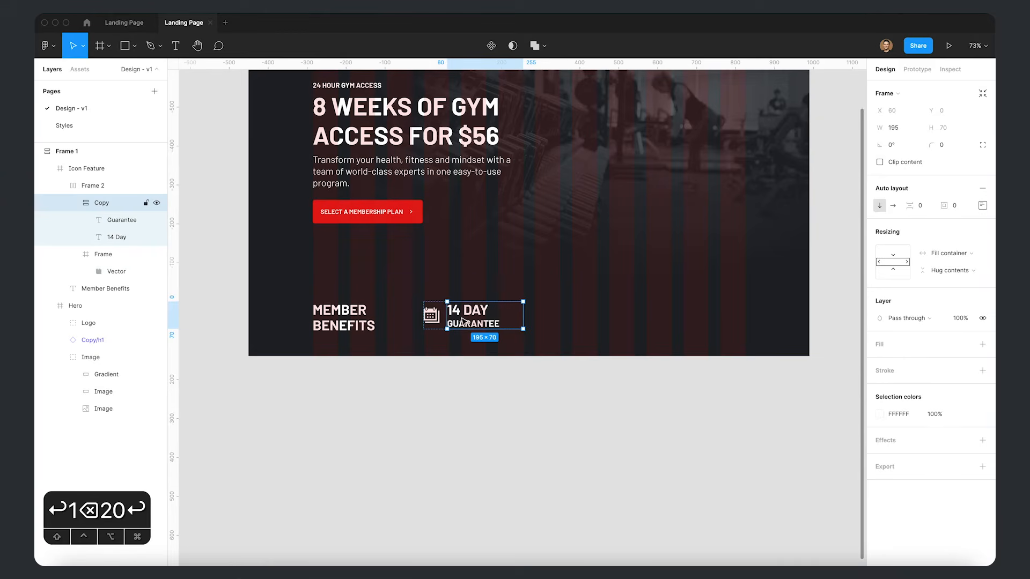
pyautogui.click(603, 382)
# - Rename the auto layout frame with the calendar icon and its texts as Icon
pyautogui.doubleClick(429, 316)
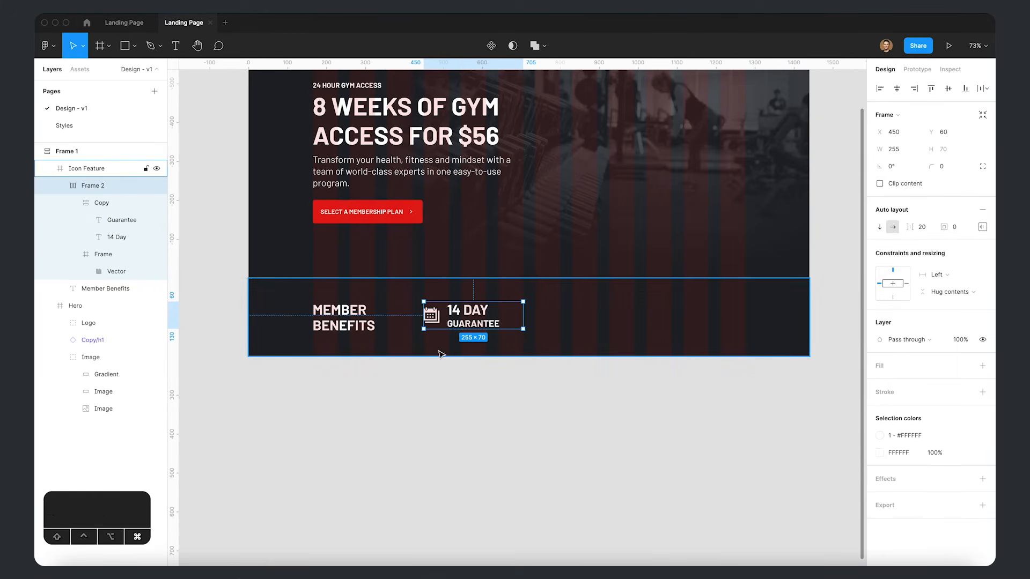
pyautogui.press('super+r')
pyautogui.write('Icon ')
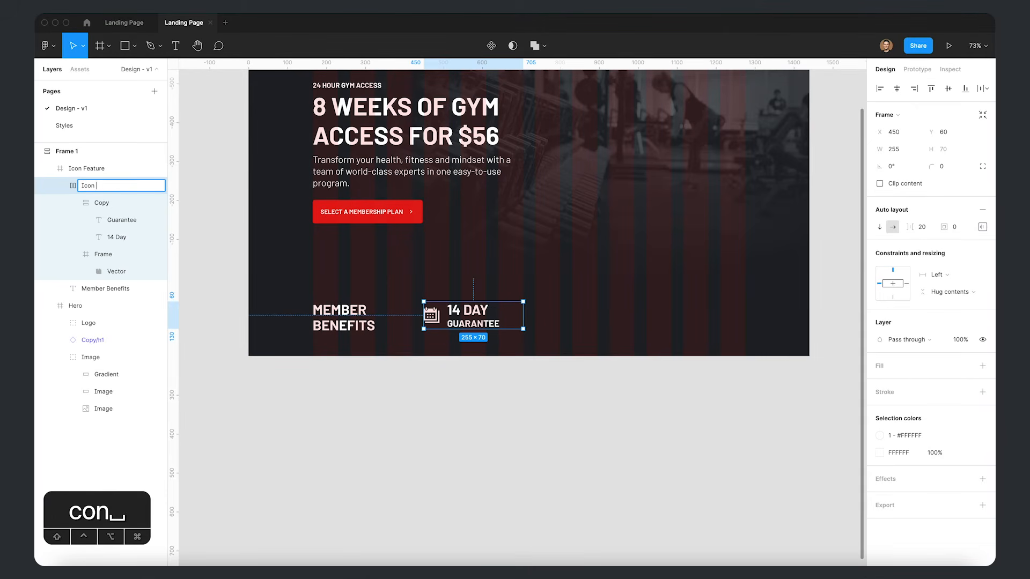
pyautogui.write('om')
pyautogui.hotkey('alt', 'BackSpace')
pyautogui.press('BackSpace')
pyautogui.press('Return')
# - Duplicate the Icon frame twice along the row, leaving gaps of 30 between the three frames
pyautogui.press('super+d')
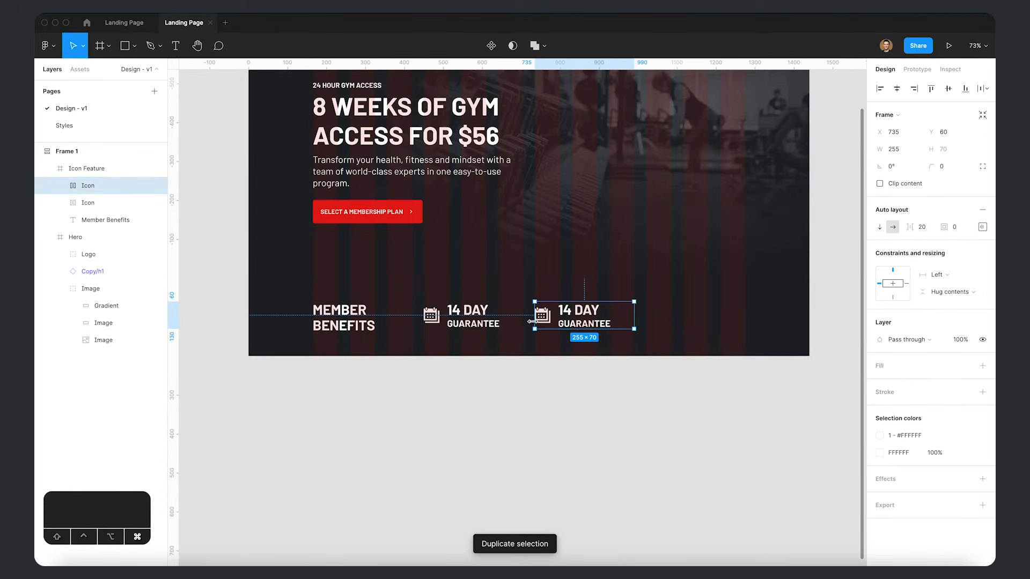
pyautogui.press('super+d')
pyautogui.click(475, 321)
pyautogui.keyDown('shift'); pyautogui.click(575, 320); pyautogui.keyUp('shift')
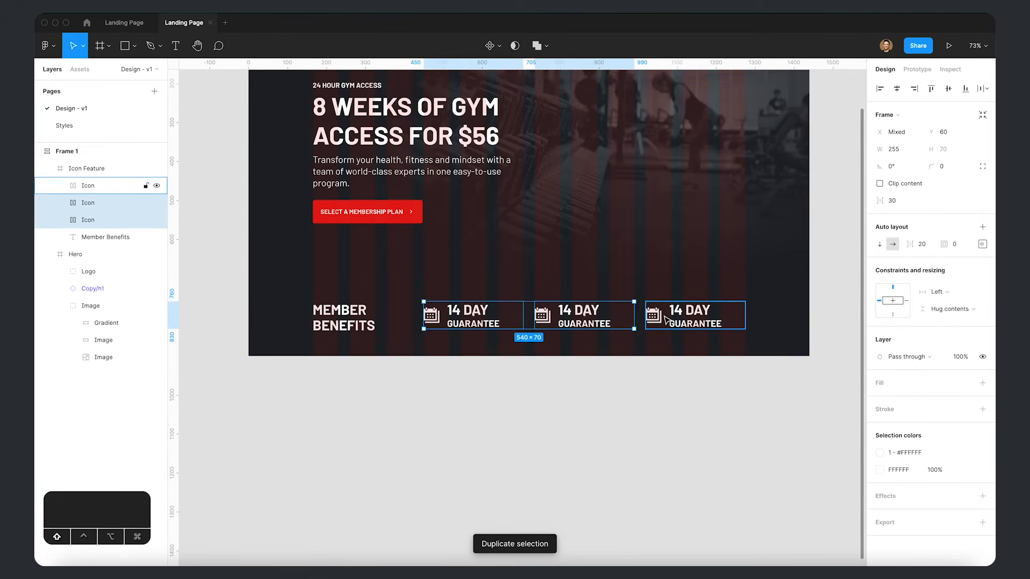
pyautogui.keyDown('shift'); pyautogui.click(666, 320); pyautogui.keyUp('shift')
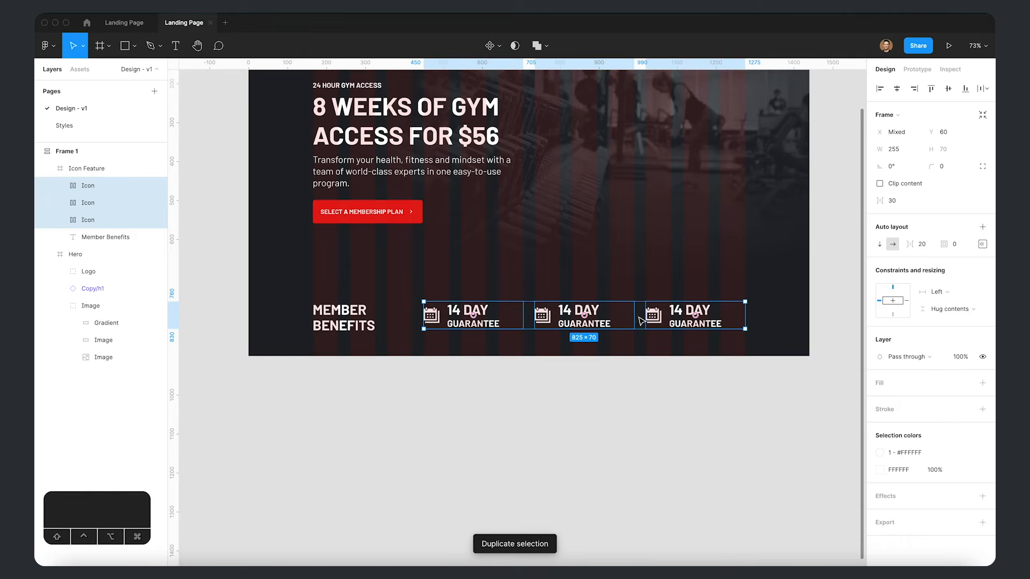
pyautogui.click(622, 397)
# - Change the texts of the middle Icon frame to 24/7 and Gym Access
pyautogui.keyDown('super'); pyautogui.click(590, 316); pyautogui.keyUp('super')
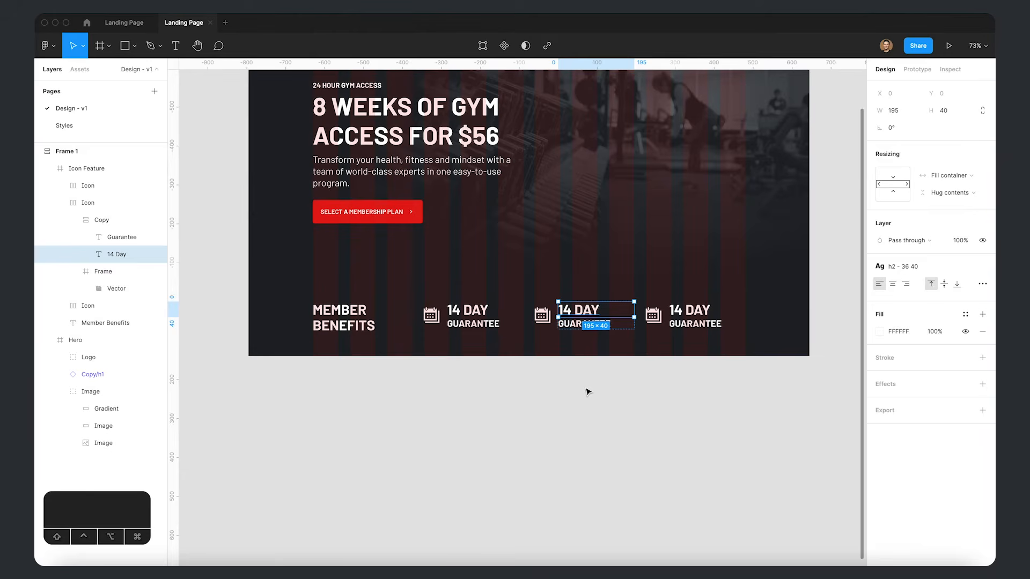
pyautogui.press('Return')
pyautogui.write('24/7')
pyautogui.click(584, 324)
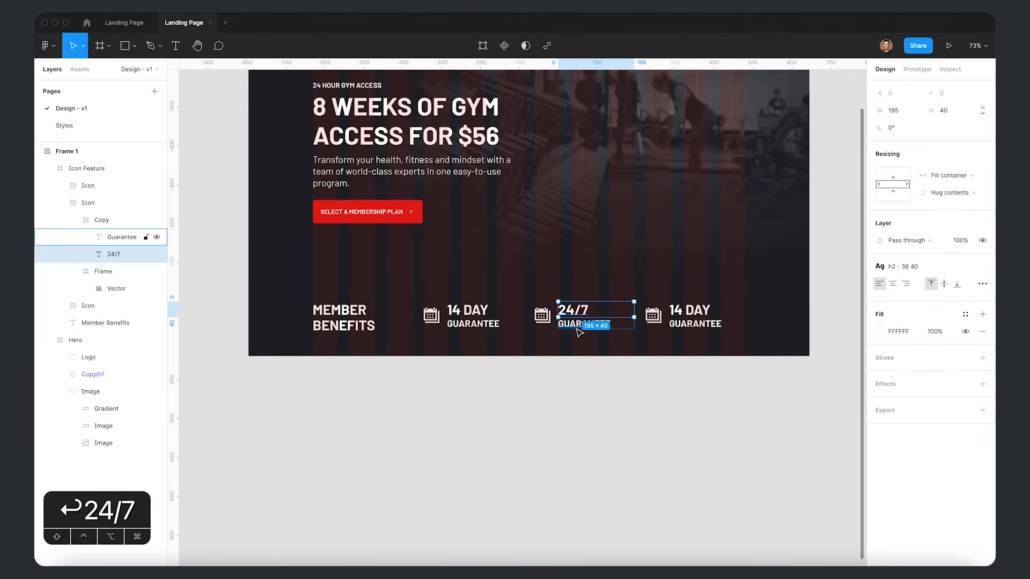
pyautogui.doubleClick(584, 324)
pyautogui.write('Gym Access')
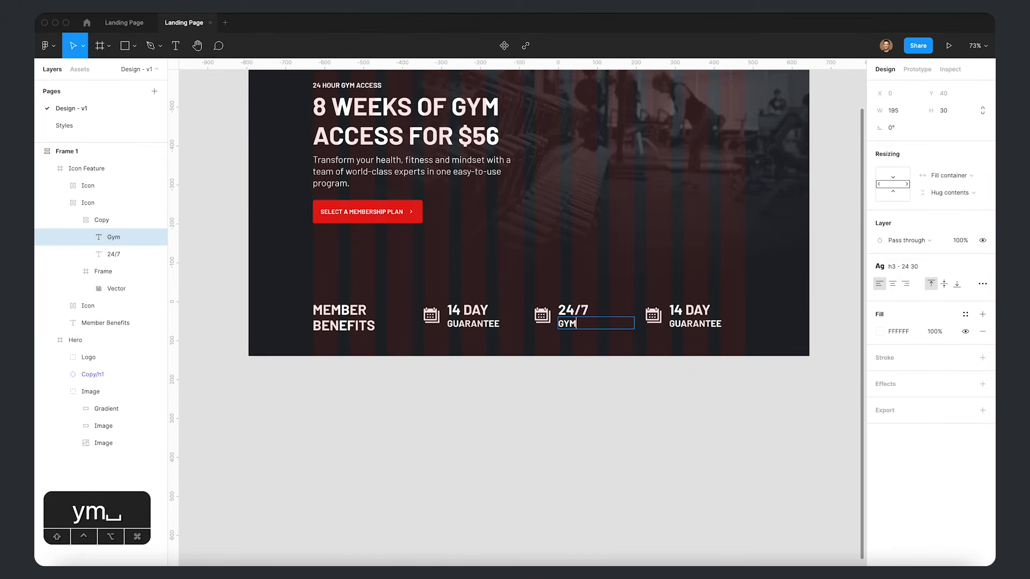
pyautogui.press('Escape')
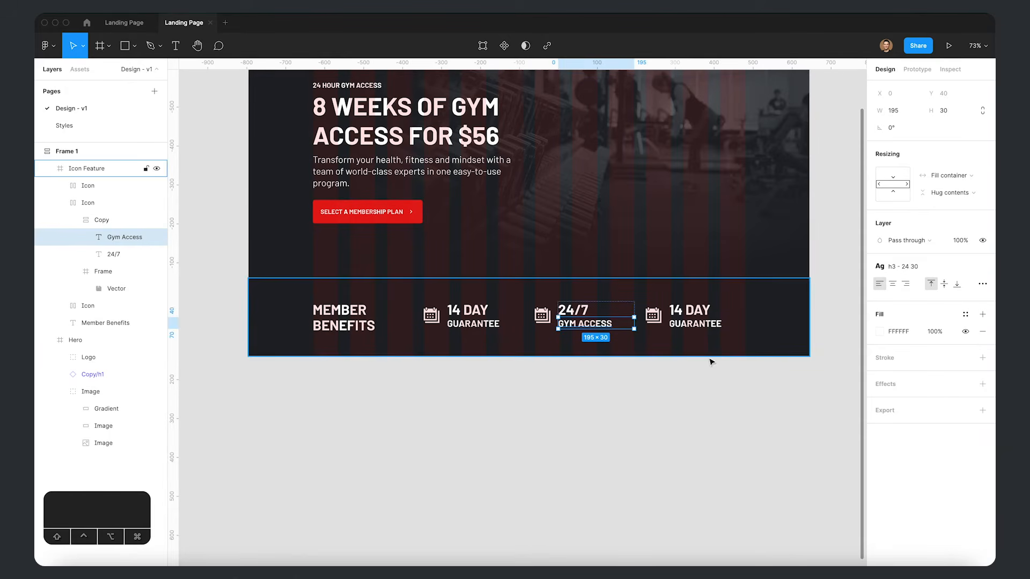
# - Change the texts of the third Icon frame to Anytime and Cancellation
pyautogui.doubleClick(688, 310)
pyautogui.write('Anytime')
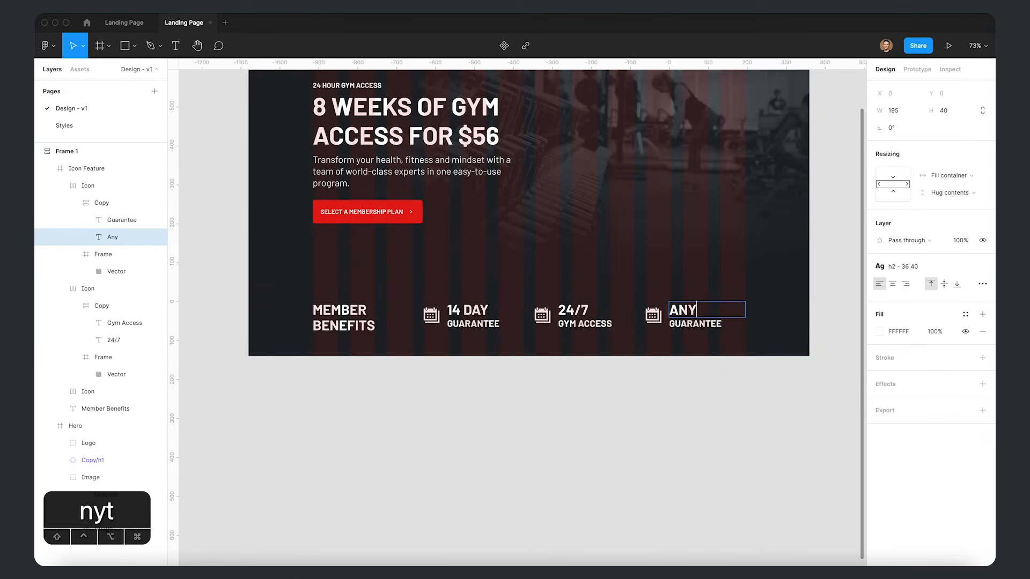
pyautogui.click(686, 322)
pyautogui.doubleClick(686, 322)
pyautogui.write('Cancellation')
pyautogui.press('super+Return')
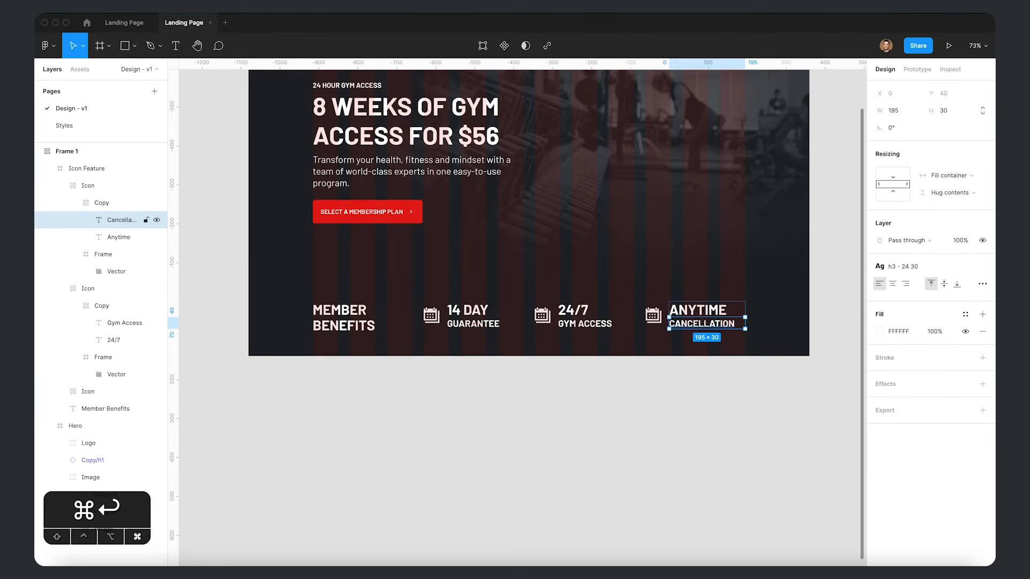
pyautogui.click(642, 406)
pyautogui.scroll(-1, 601, 450)
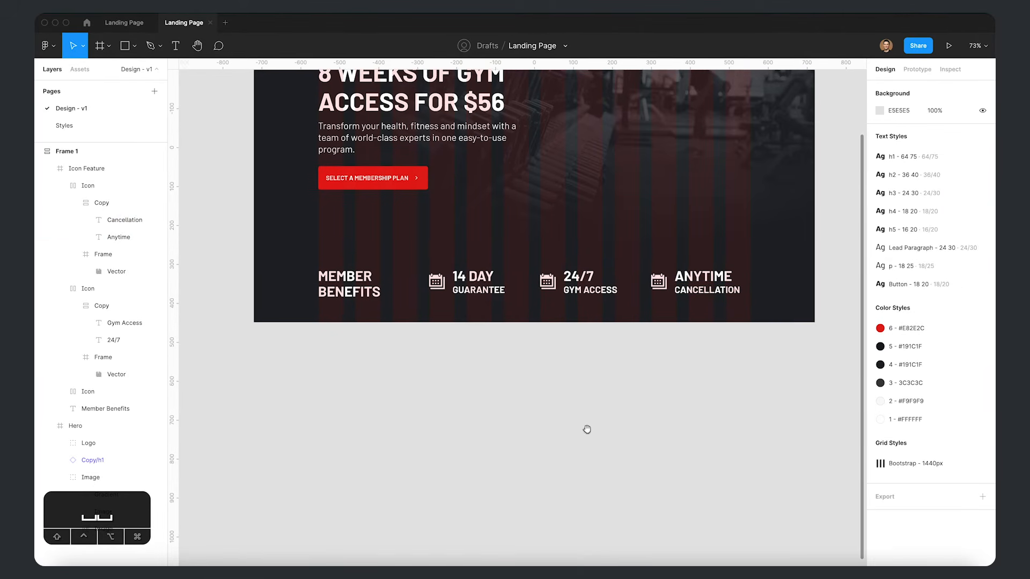
pyautogui.scroll(1, 602, 319)
pyautogui.click(546, 328)
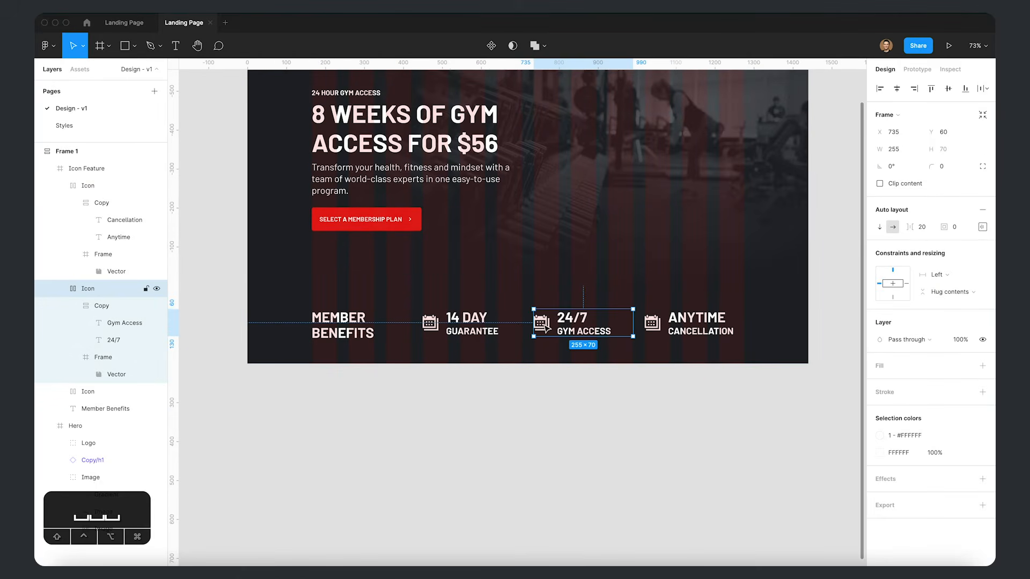
pyautogui.click(618, 478)
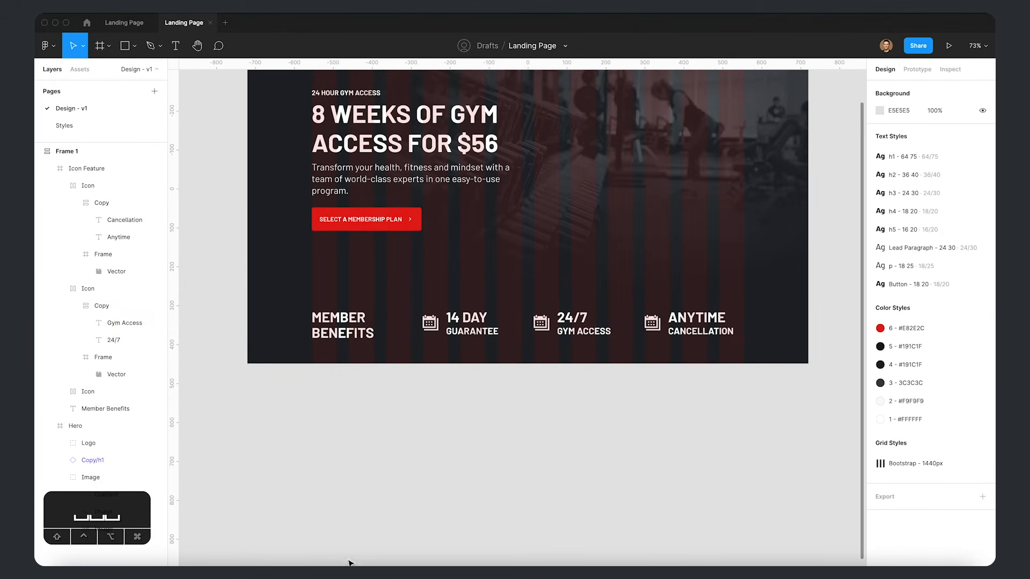
# - Switch to the iconmonstr website in the browser and search for clock icons
pyautogui.click(307, 561)
pyautogui.scroll(7, 368, 163)
pyautogui.click(328, 132)
pyautogui.write('clock')
pyautogui.press('Return')
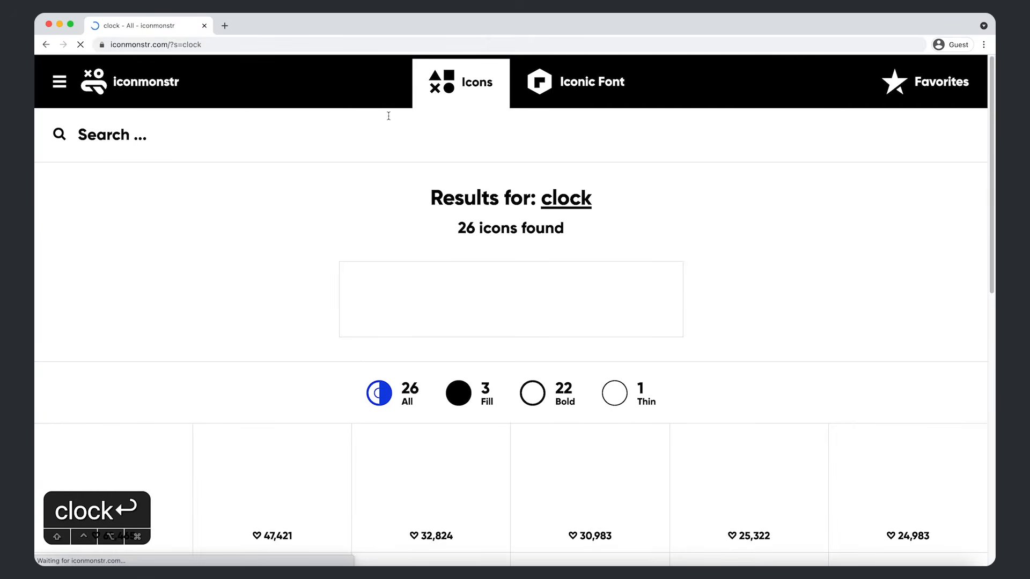
# - Open the outlined round clock icon Time 2 and copy its inline SVG embed code
pyautogui.scroll(-3, 344, 268)
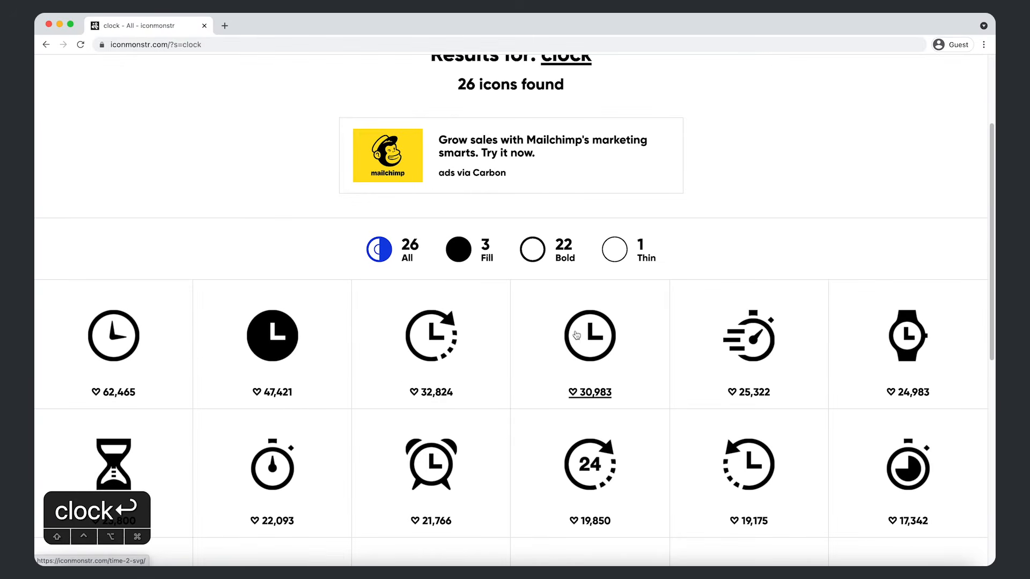
pyautogui.click(577, 335)
pyautogui.scroll(-5, 512, 268)
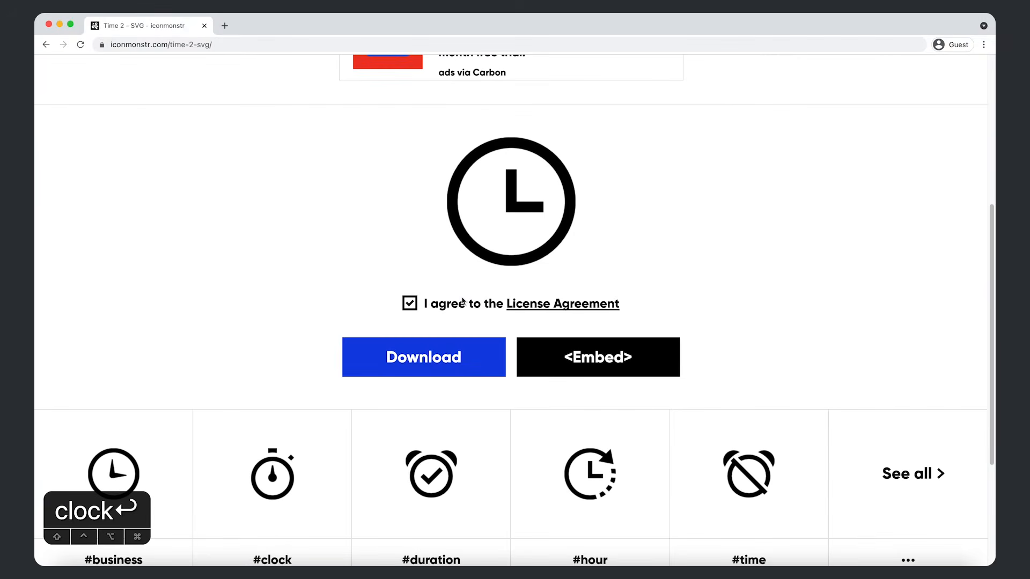
pyautogui.click(574, 361)
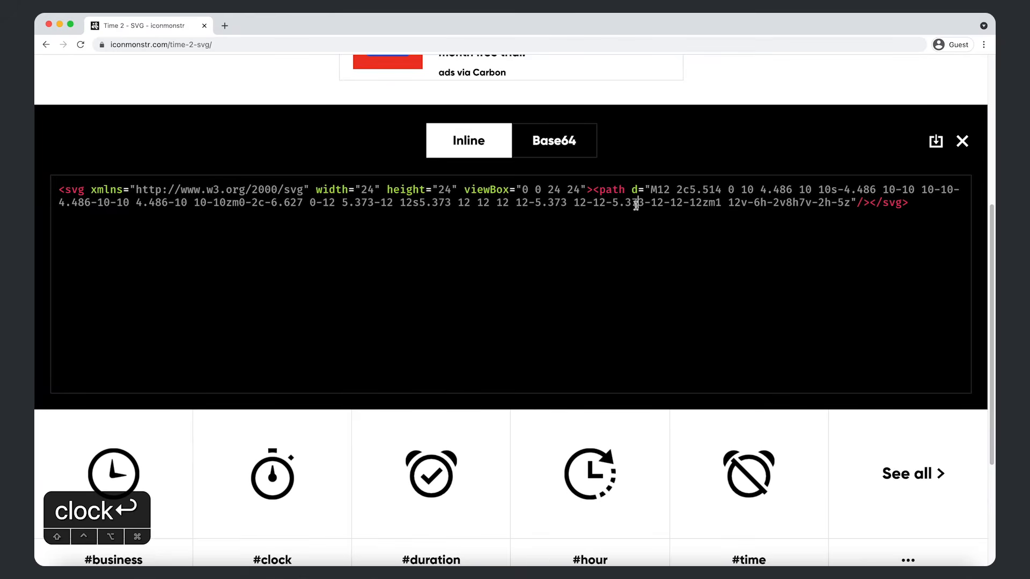
pyautogui.click(636, 205)
pyautogui.press('super+c')
# - Switch to Figma, paste the clock icon, size it to 40 × 40 and place it before the 24/7 text in its Icon frame
pyautogui.press('super+Tab')
pyautogui.press('super+v')
pyautogui.write('40')
pyautogui.press('Return')
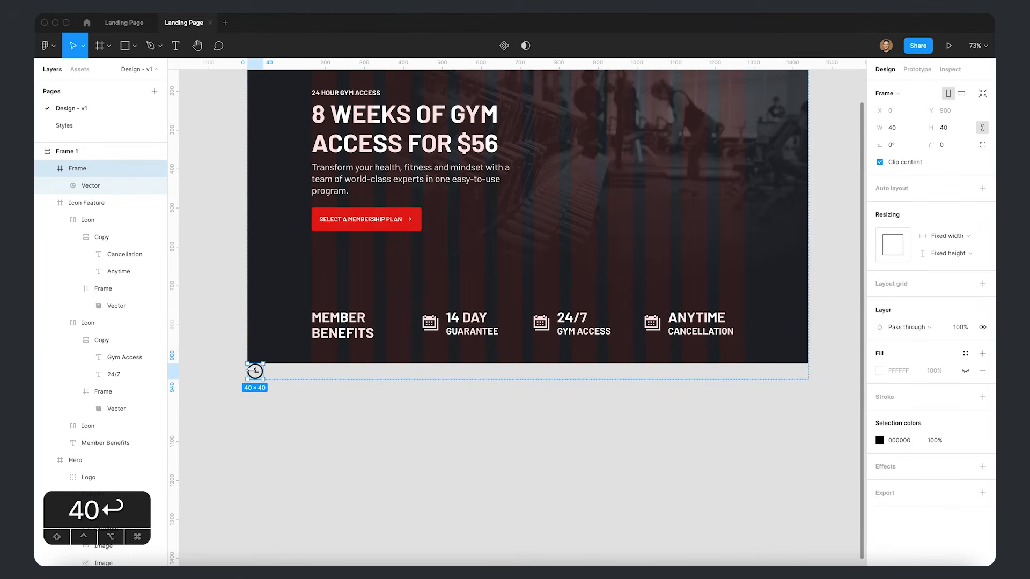
pyautogui.moveTo(256, 372); pyautogui.dragTo(566, 329)
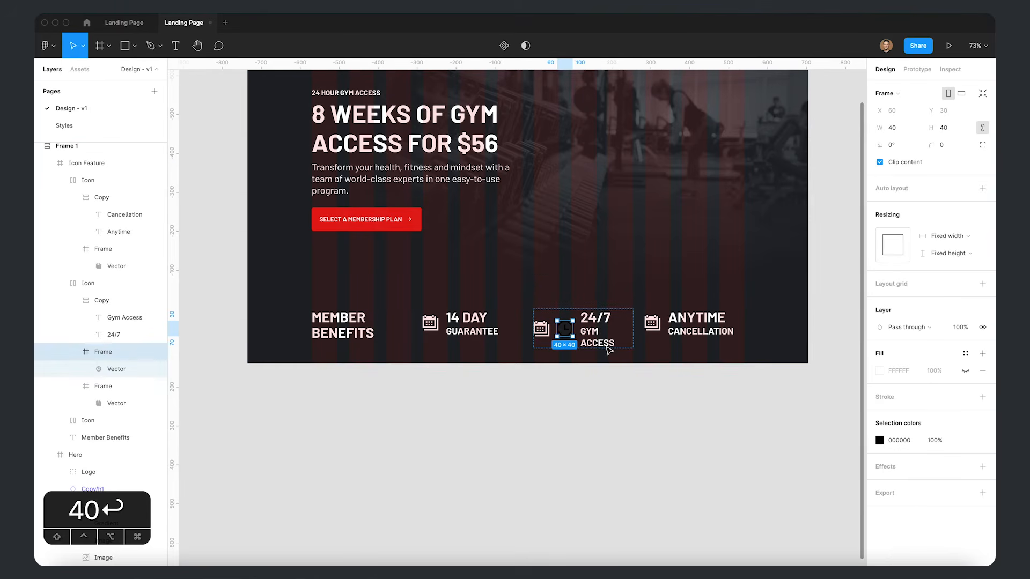
# - Apply the color style 1 - #FFFFFF to the clock icon and delete the calendar icon beside it
pyautogui.click(966, 440)
pyautogui.click(783, 526)
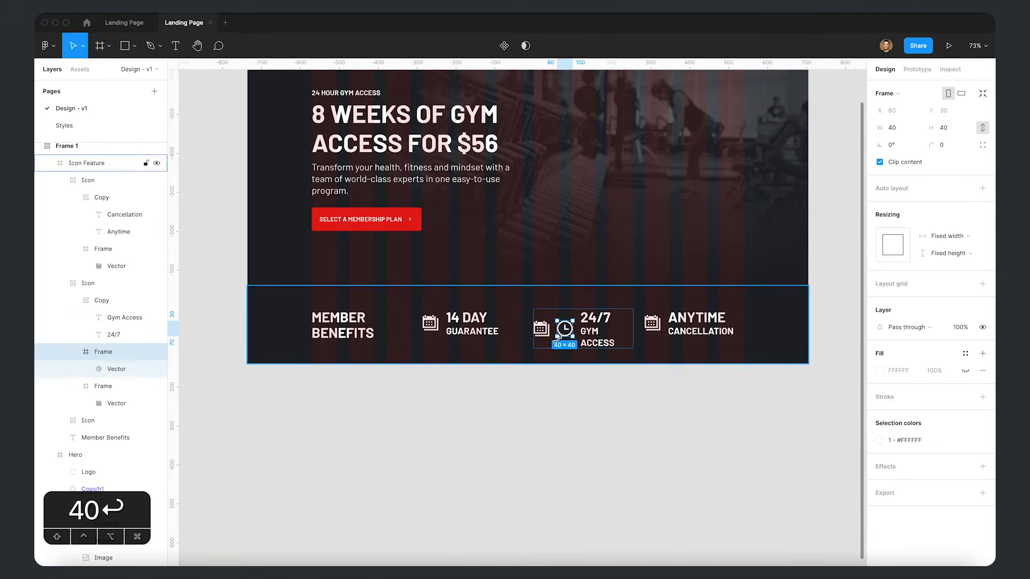
pyautogui.click(542, 328)
pyautogui.press('BackSpace')
# - Switch to iconmonstr in the browser and search for check icons
pyautogui.click(649, 483)
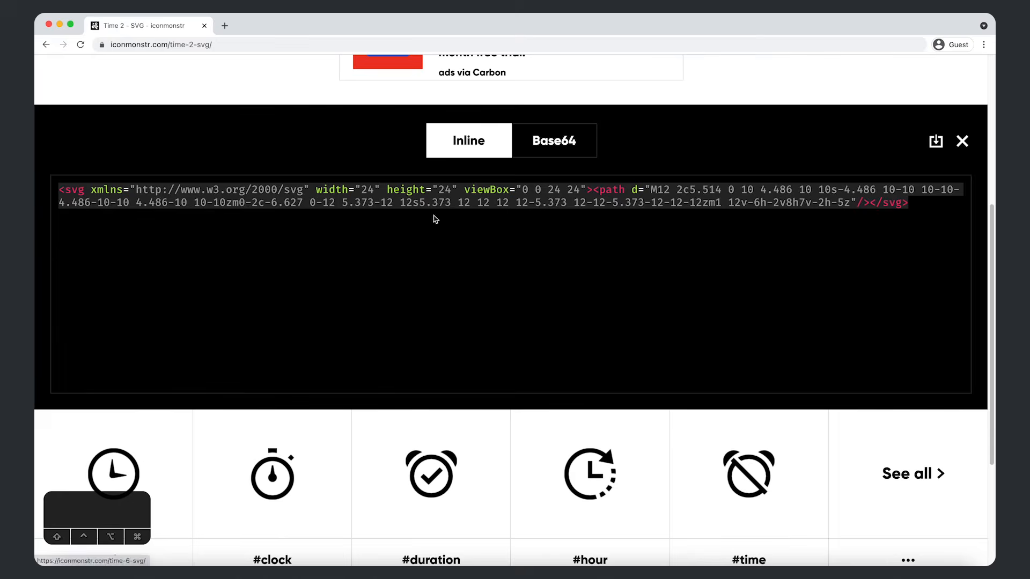
pyautogui.scroll(5, 488, 184)
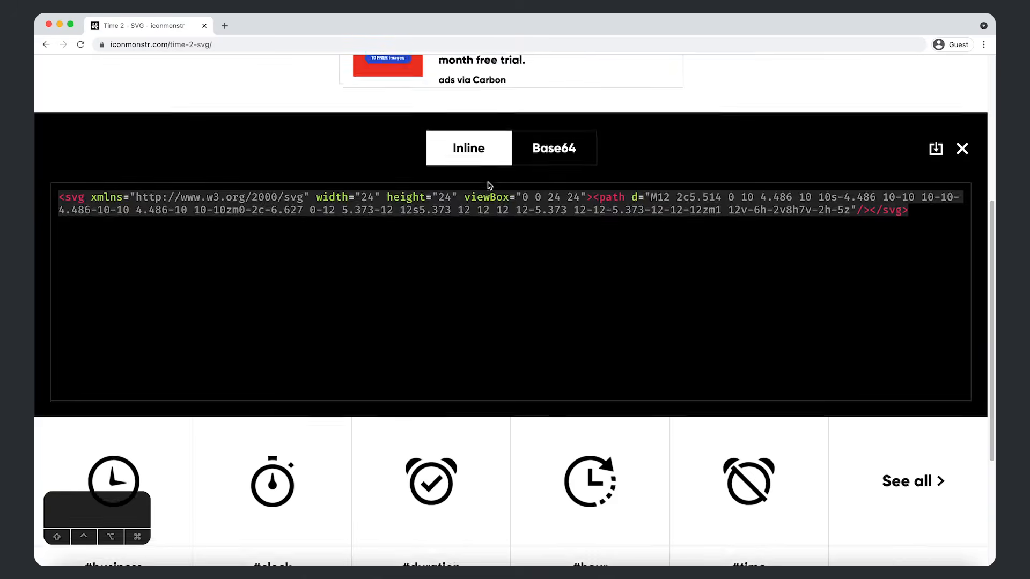
pyautogui.write('check')
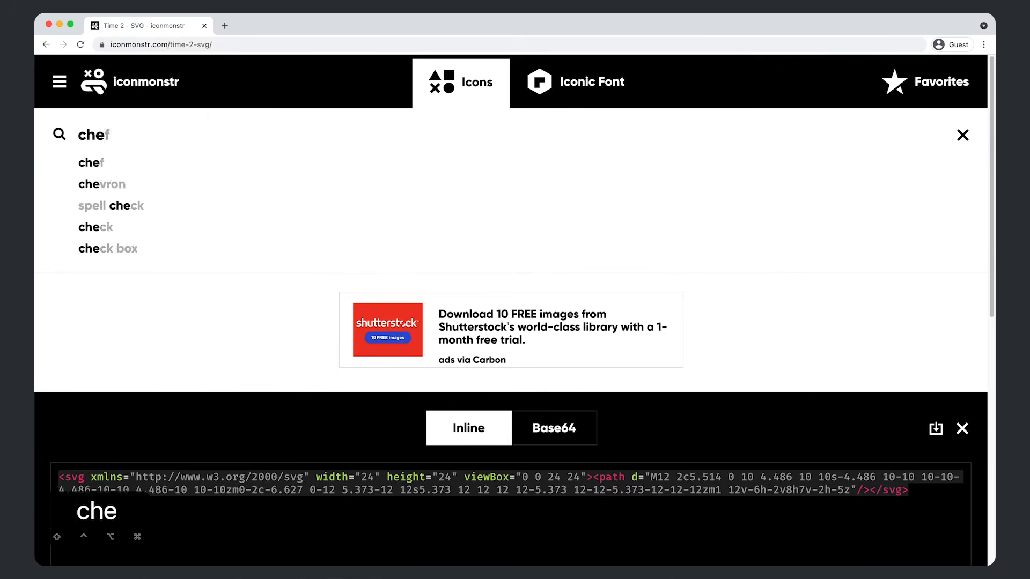
pyautogui.press('Return')
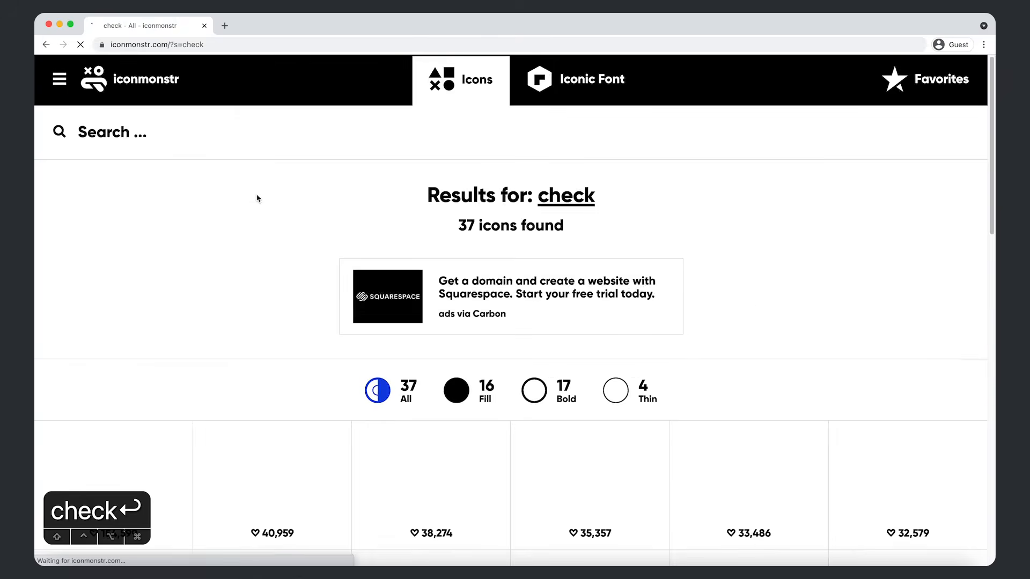
# - Open the circled check icon Check Mark 5 and copy its inline SVG embed code
pyautogui.scroll(-8, 188, 357)
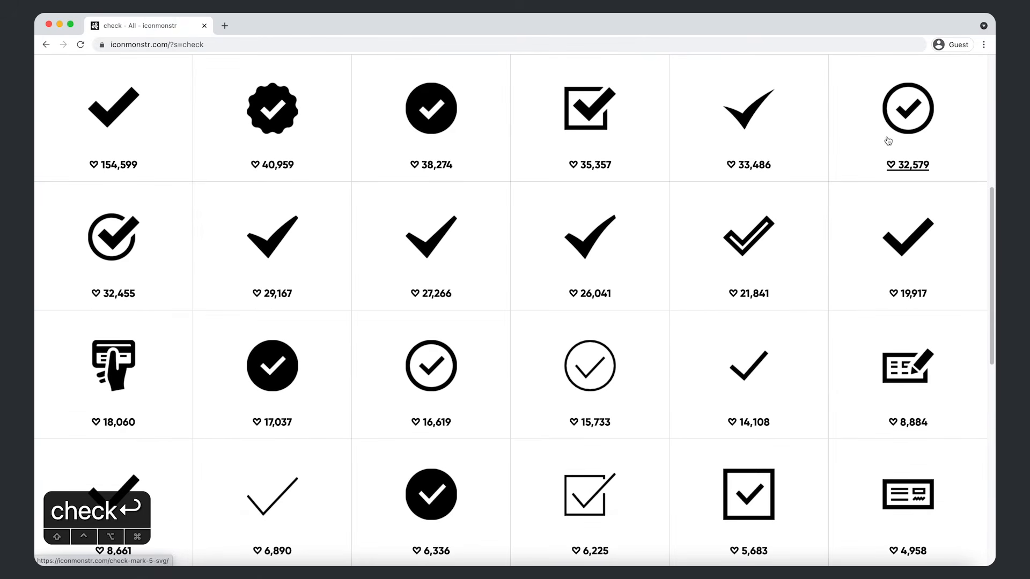
pyautogui.click(903, 128)
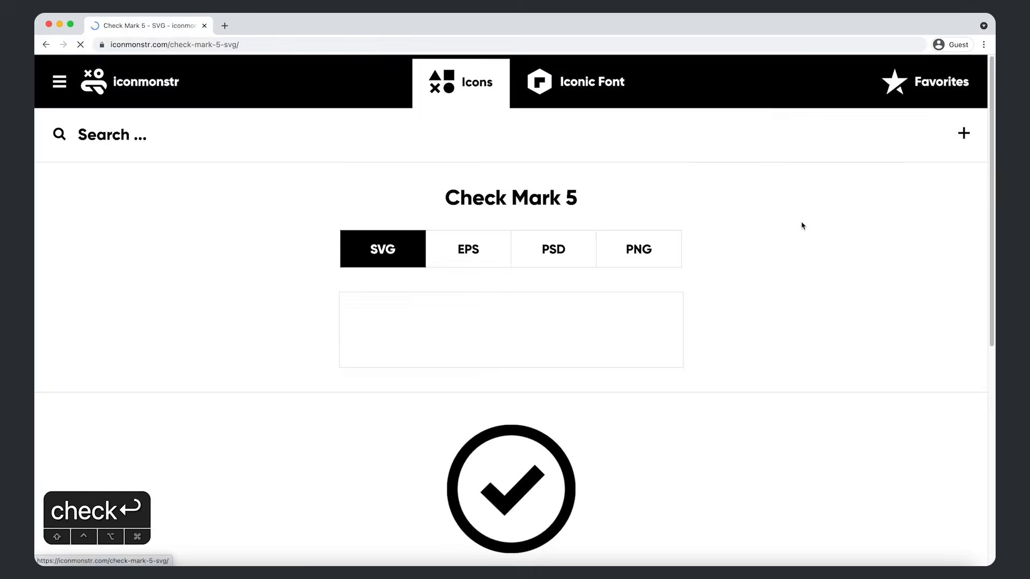
pyautogui.scroll(-5, 803, 225)
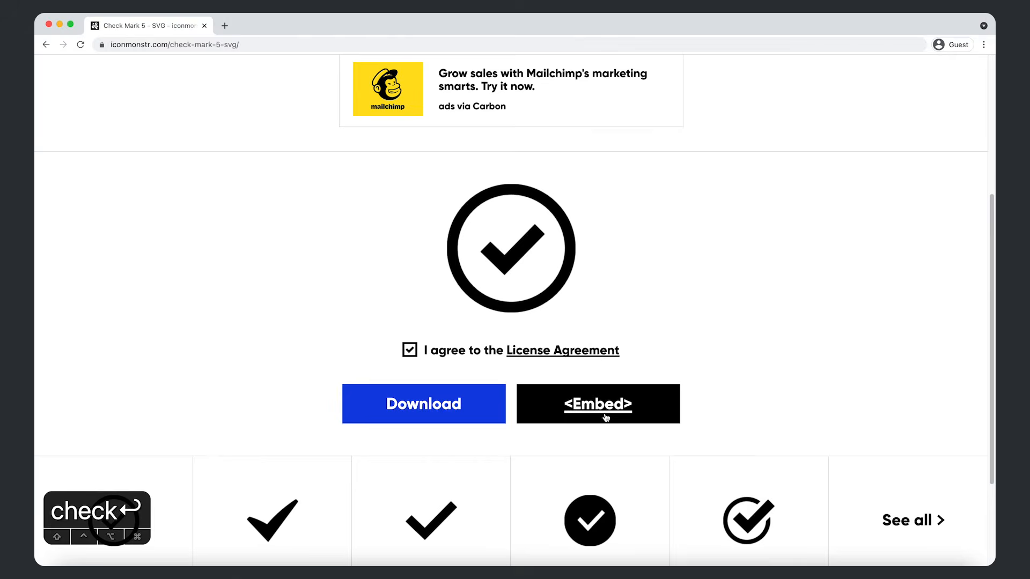
pyautogui.click(606, 418)
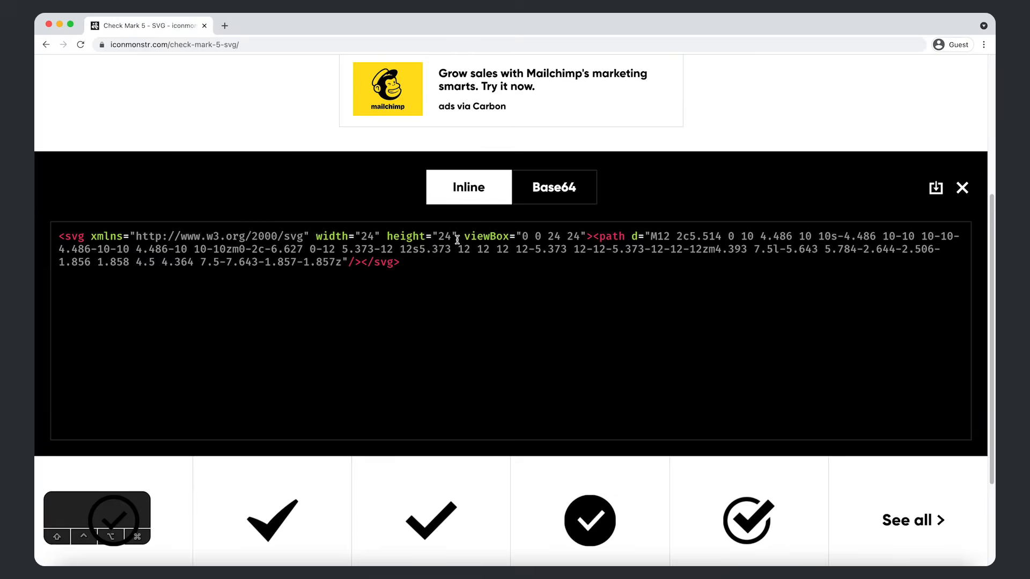
pyautogui.click(457, 239)
pyautogui.press('super+c')
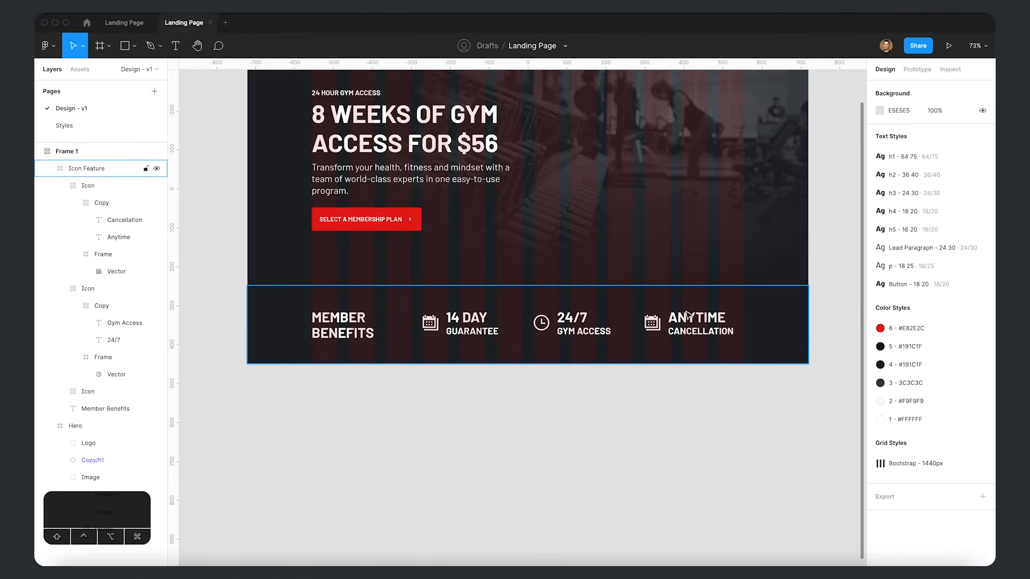
# - Switch to Figma, paste the check icon into the Anytime Icon frame, size it to 40 × 40 and move it before the text
pyautogui.doubleClick(663, 324)
pyautogui.press('super+v')
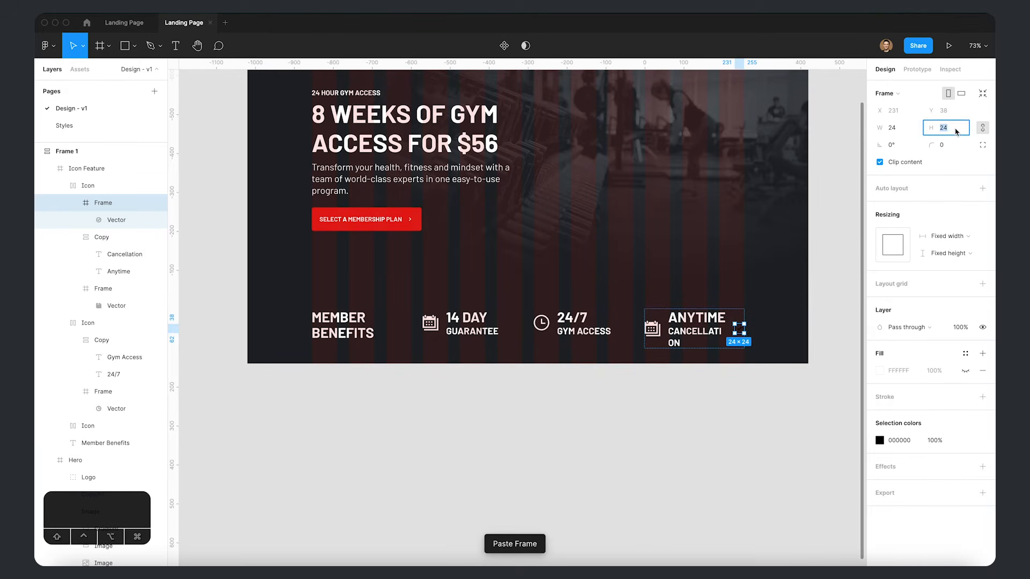
pyautogui.write('40')
pyautogui.press('Return')
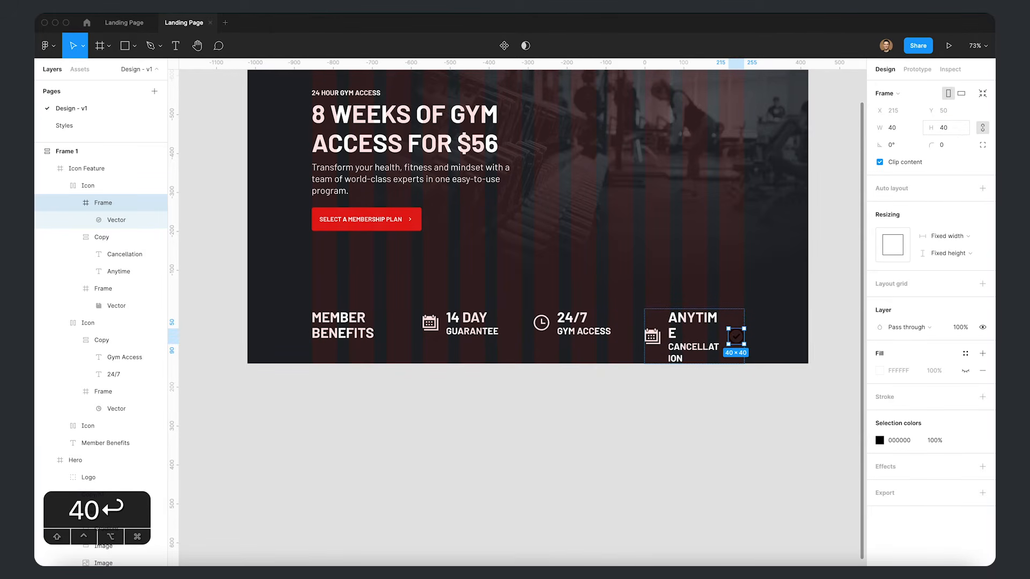
pyautogui.press('Left')
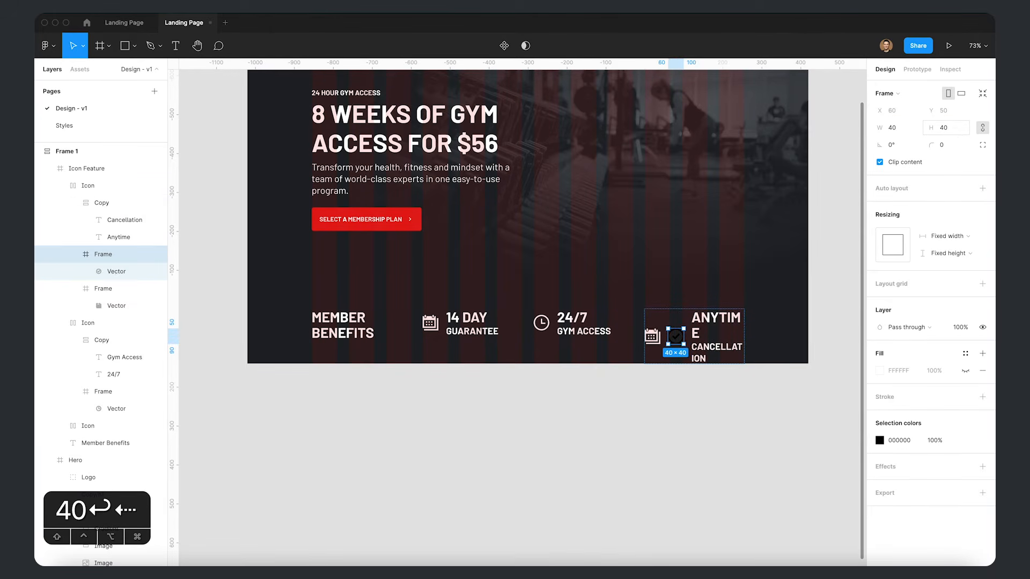
# - Apply the color style 1 - #FFFFFF to the check icon and delete the calendar icon beside it
pyautogui.click(965, 440)
pyautogui.click(813, 545)
pyautogui.click(652, 336)
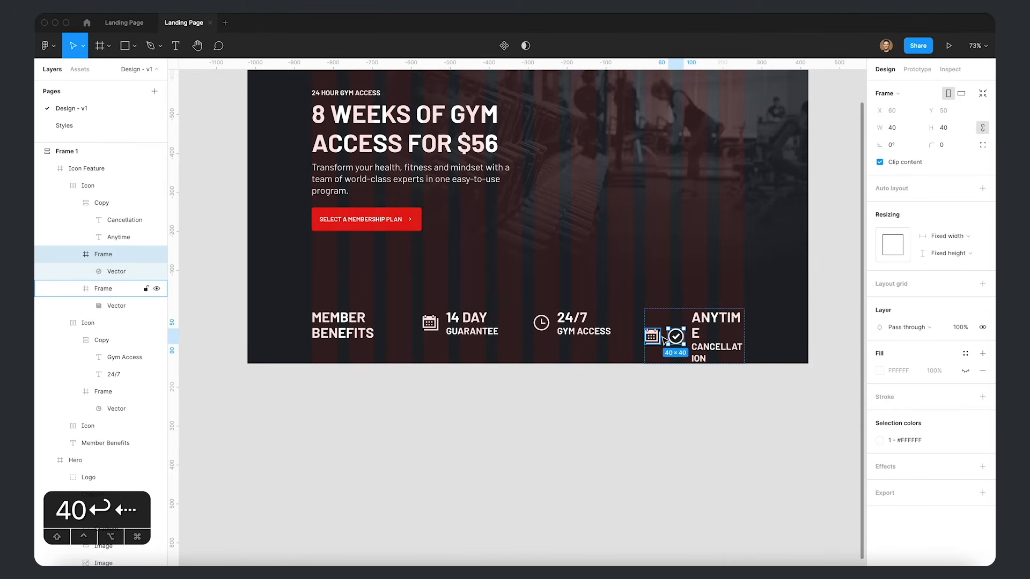
pyautogui.press('BackSpace')
pyautogui.press('Escape')
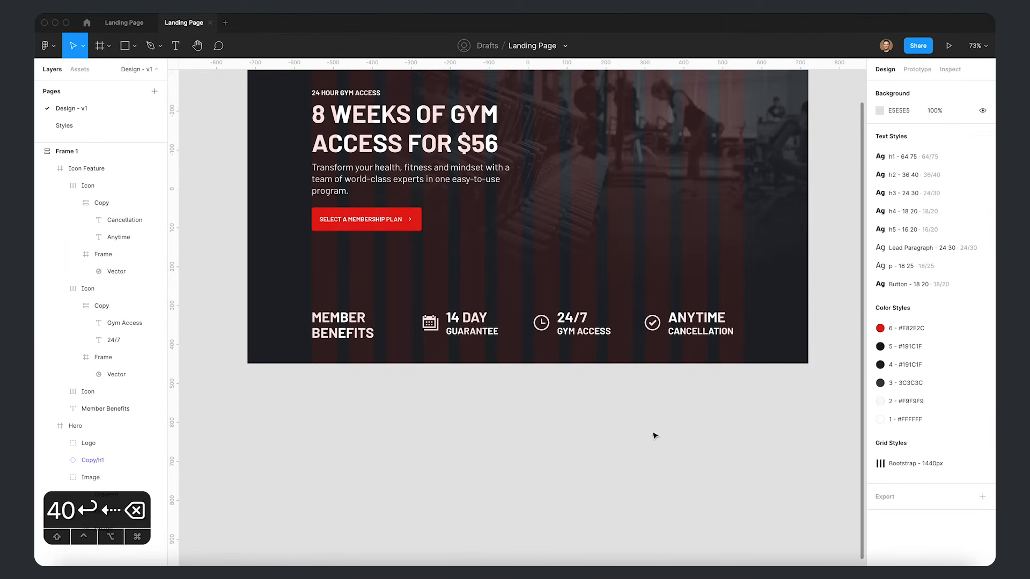
# - Hide the layout grids and collapse the layers of the Icon Feature and Hero frames
pyautogui.hotkey('ctrl', 'g')
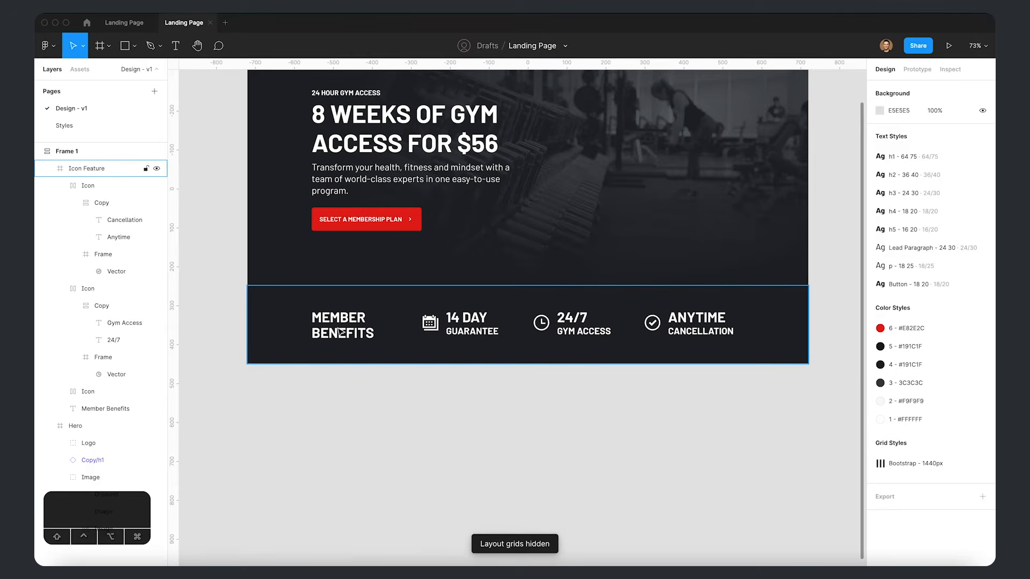
pyautogui.scroll(3, 394, 503)
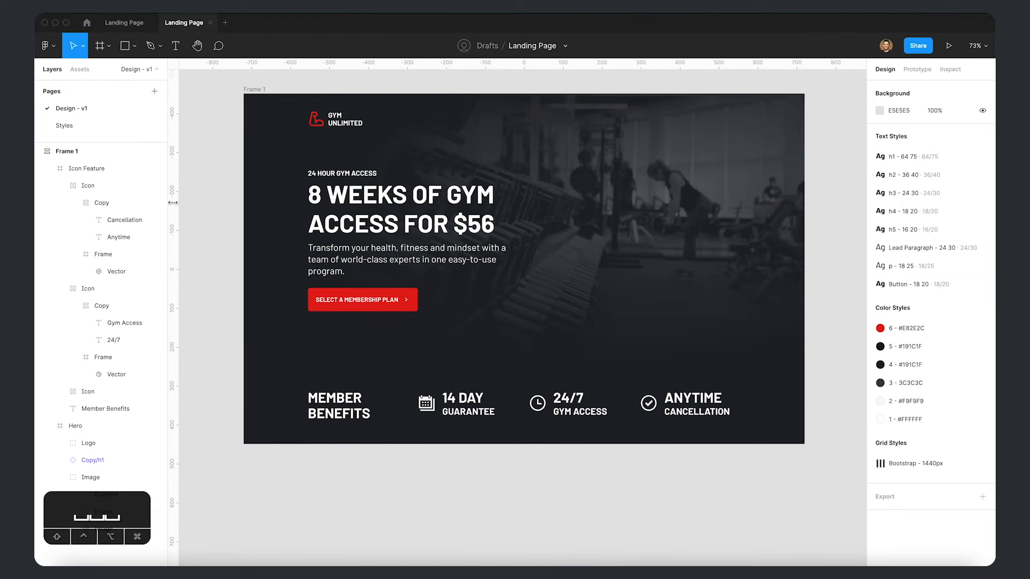
pyautogui.click(399, 387)
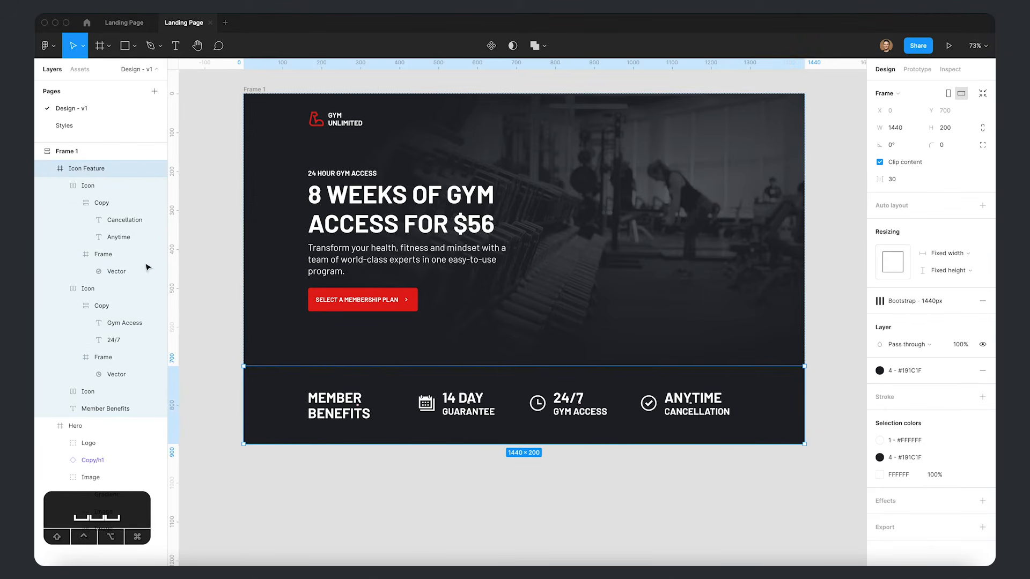
pyautogui.press('super+a')
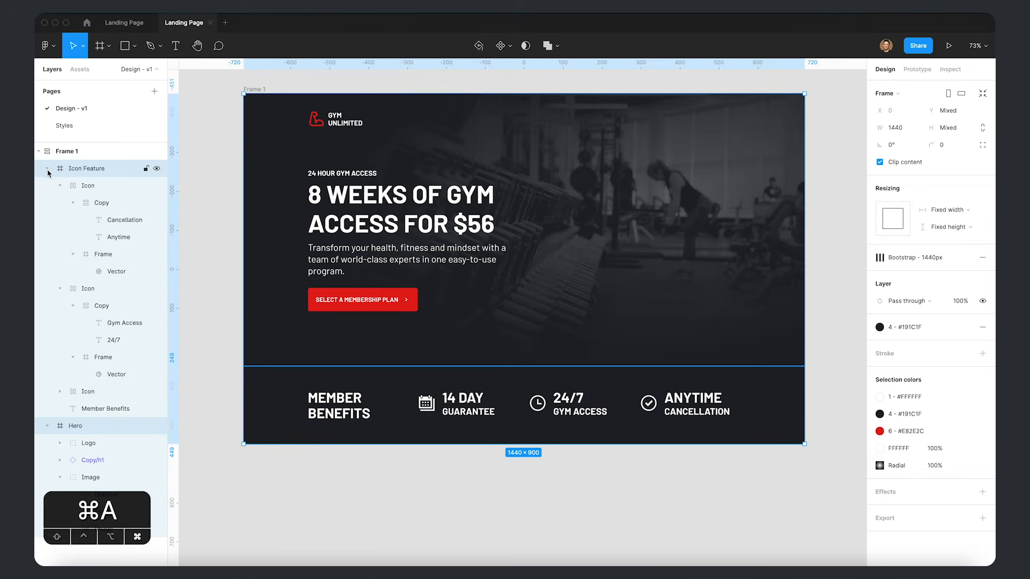
pyautogui.click(47, 168)
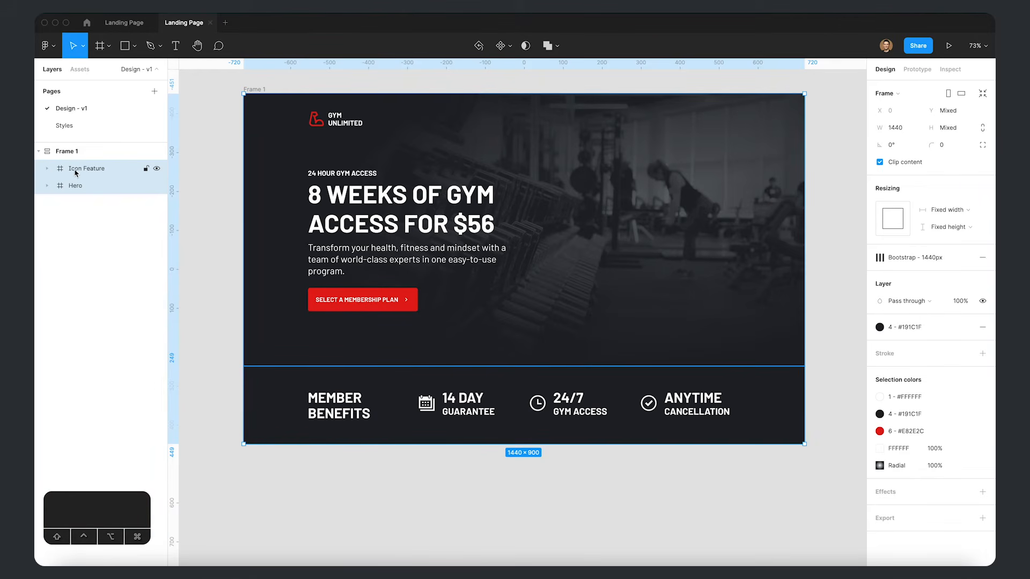
pyautogui.click(74, 229)
# - Rename Frame 1 as Home Page
pyautogui.click(59, 151)
pyautogui.press('super+r')
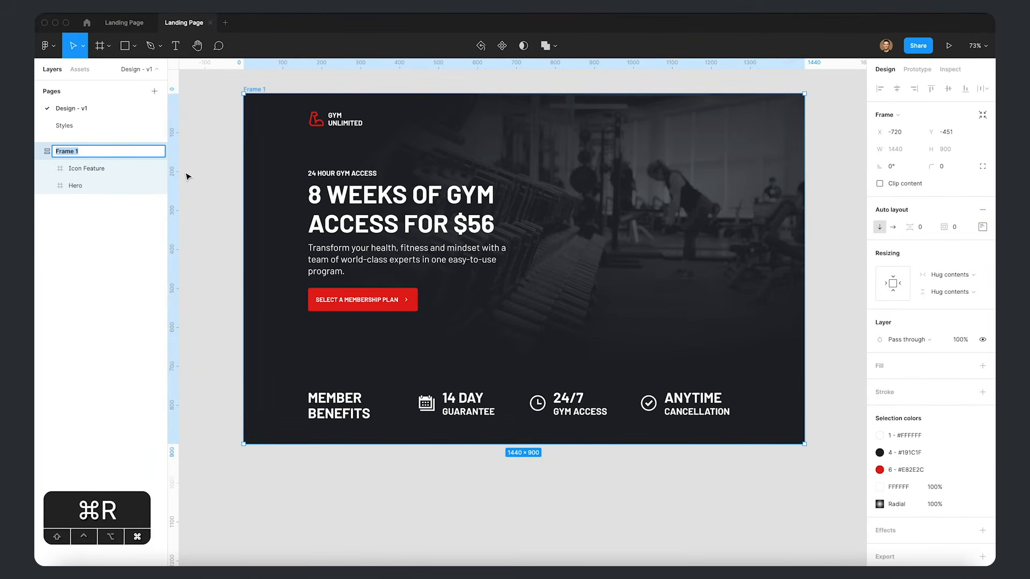
pyautogui.write('Home Page')
pyautogui.press('Return')
# - Replace the word Home in the page frame's name so that it reads Landing Page
pyautogui.press('super+r')
pyautogui.press('Left')
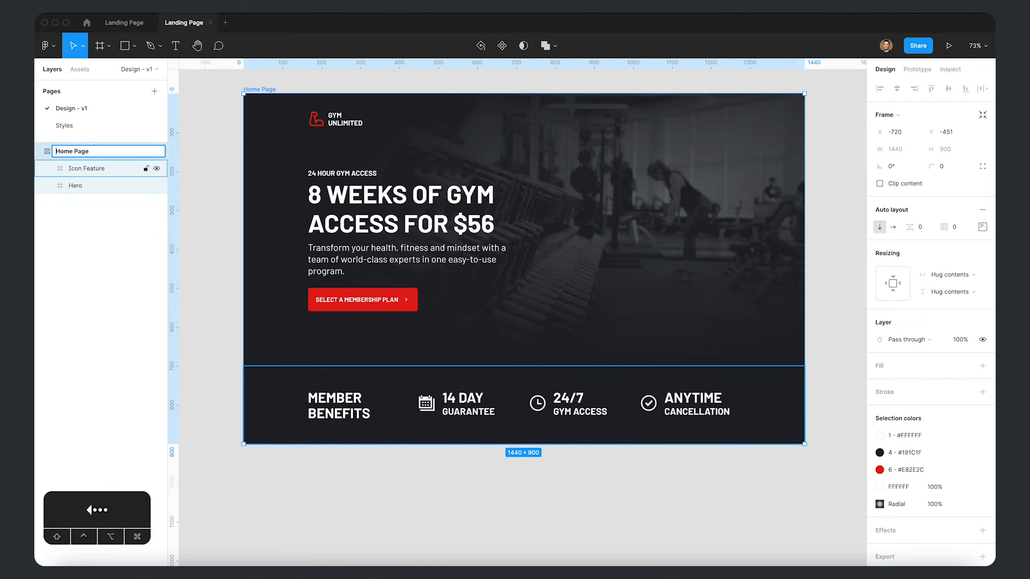
pyautogui.hotkey('shift', 'alt', 'Right')
pyautogui.write('landing')
pyautogui.press('Delete')
pyautogui.write('L')
pyautogui.press('super+Return')
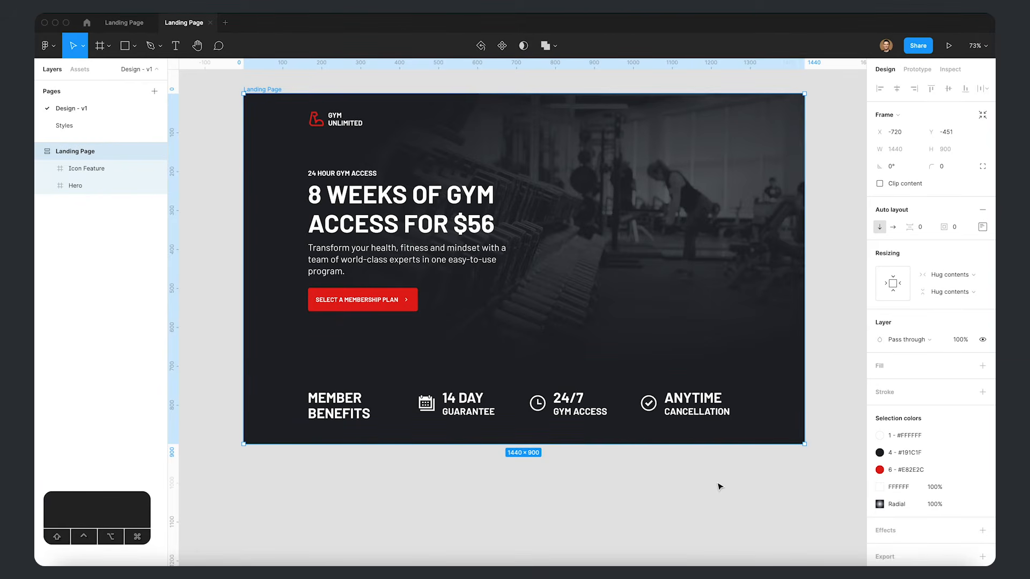
pyautogui.click(671, 465)
pyautogui.click(649, 404)
pyautogui.press('super+r')
pyautogui.press('Return')
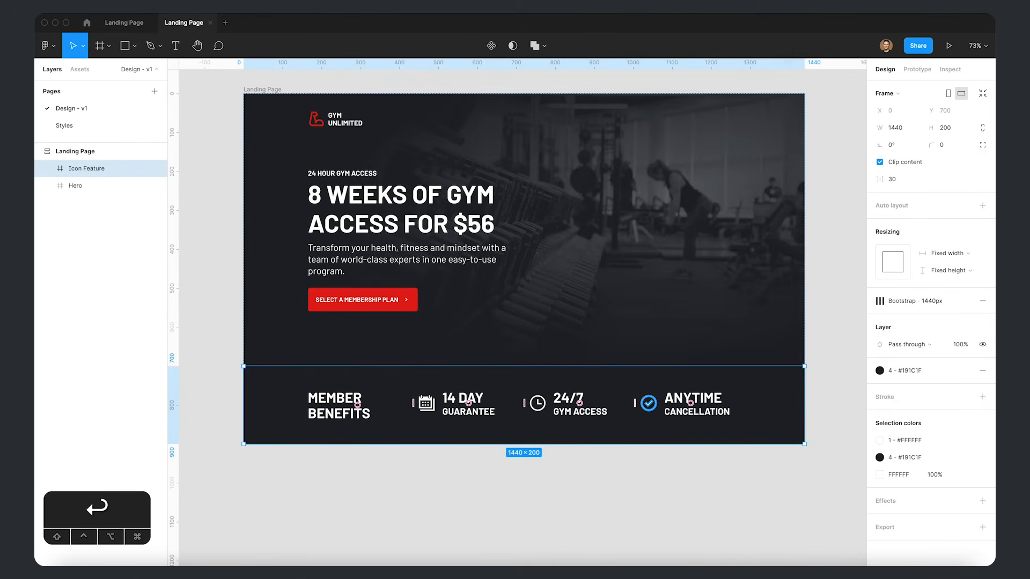
pyautogui.click(642, 494)
# - Add a 1440 × 900 MacBook Pro frame and place it in the Landing Page frame below the Icon Feature section
pyautogui.scroll(-2, 653, 490)
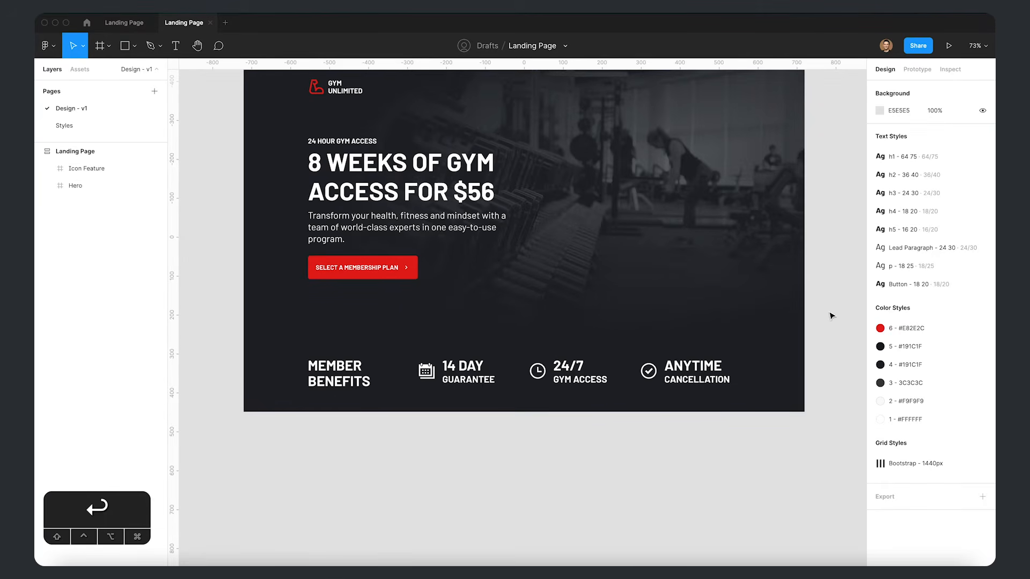
pyautogui.press('f')
pyautogui.click(912, 193)
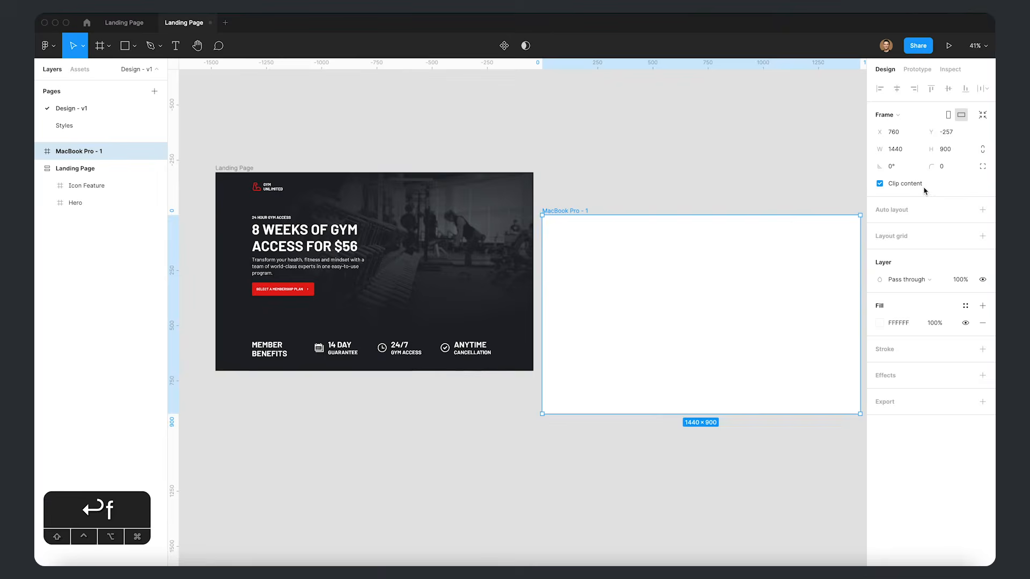
pyautogui.moveTo(711, 266); pyautogui.dragTo(375, 365)
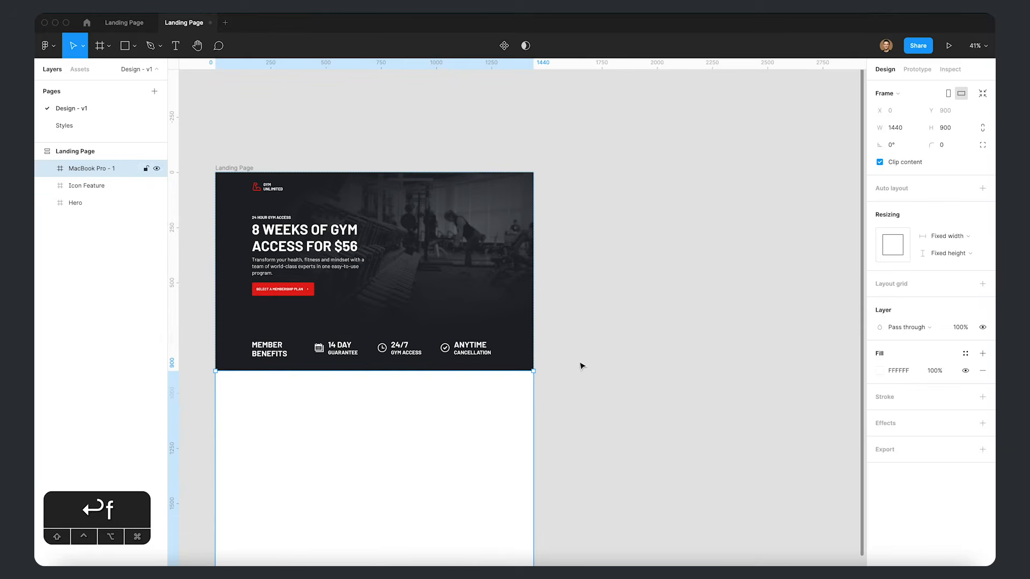
pyautogui.press('space')
pyautogui.moveTo(614, 352); pyautogui.dragTo(740, 292)
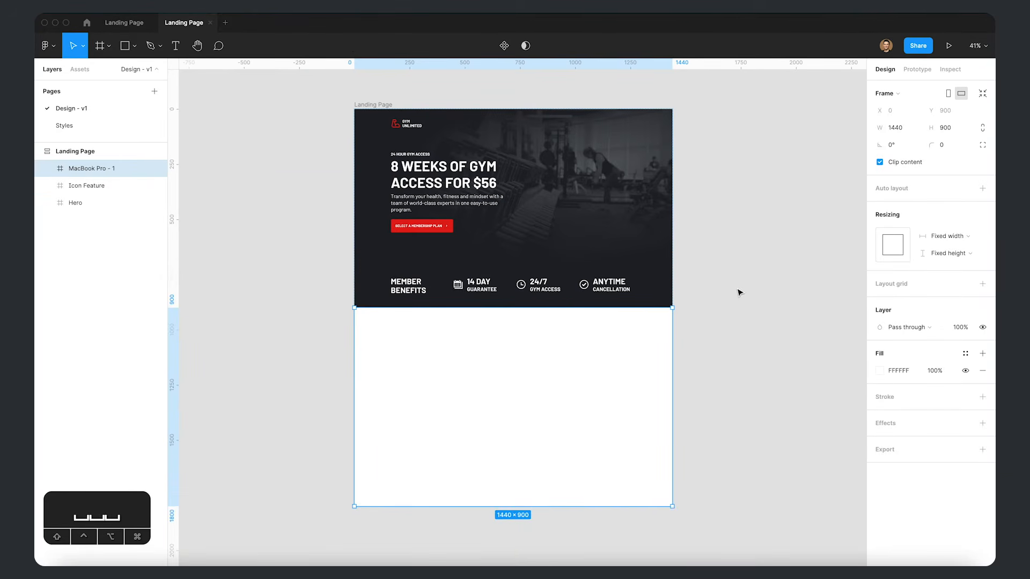
# - Rename the MacBook Pro - 1 frame as Media Feature
pyautogui.press('super+r')
pyautogui.write('Med')
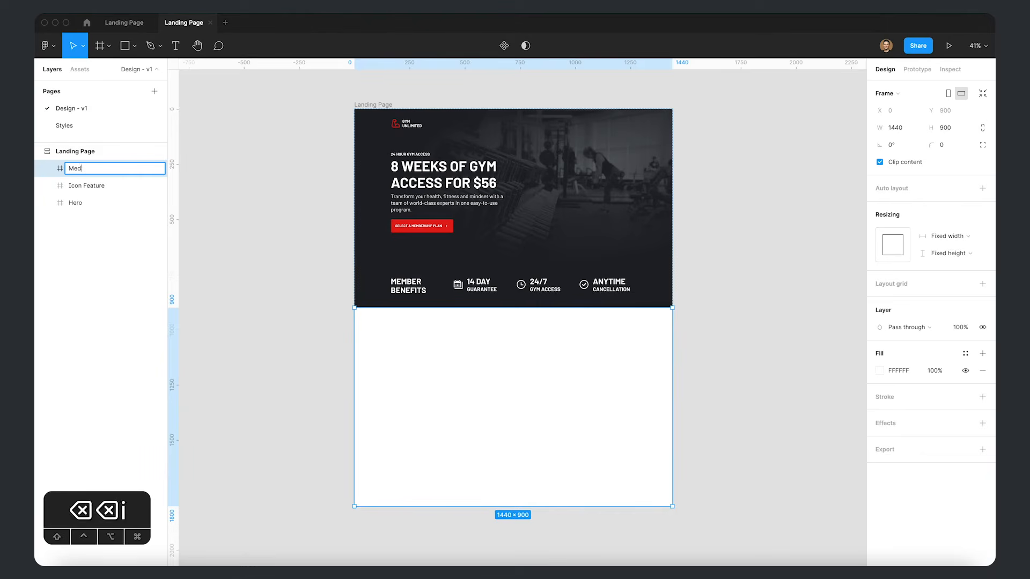
pyautogui.write('ia Feautre')
pyautogui.press('BackSpace')
pyautogui.press('BackSpace')
pyautogui.press('BackSpace')
pyautogui.press('BackSpace')
pyautogui.write('ture')
pyautogui.press('Return')
# - Set the height of the Media Feature frame to 600
pyautogui.moveTo(528, 506); pyautogui.dragTo(520, 419)
pyautogui.click(960, 127)
pyautogui.write('600')
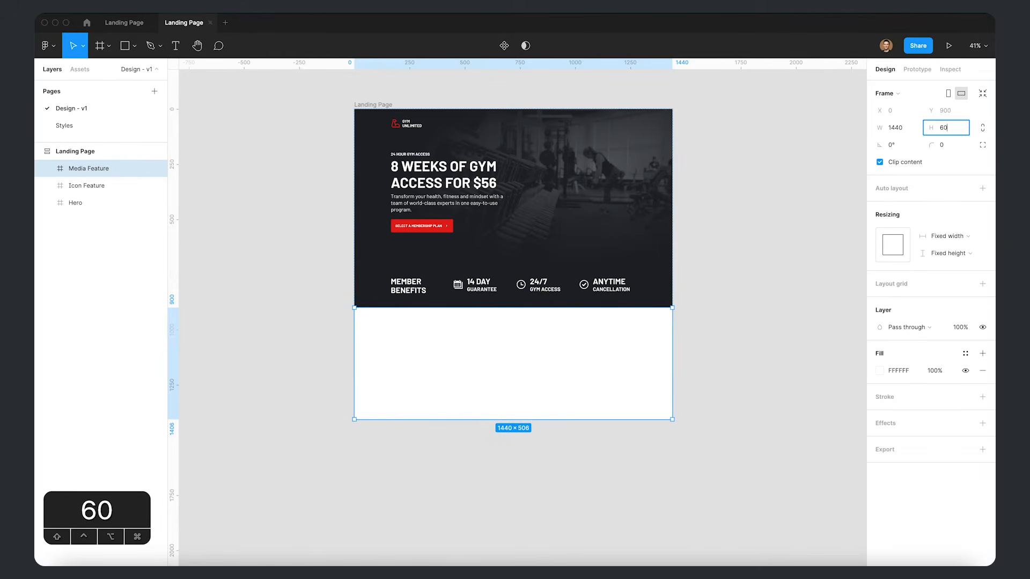
pyautogui.press('Return')
pyautogui.click(766, 283)
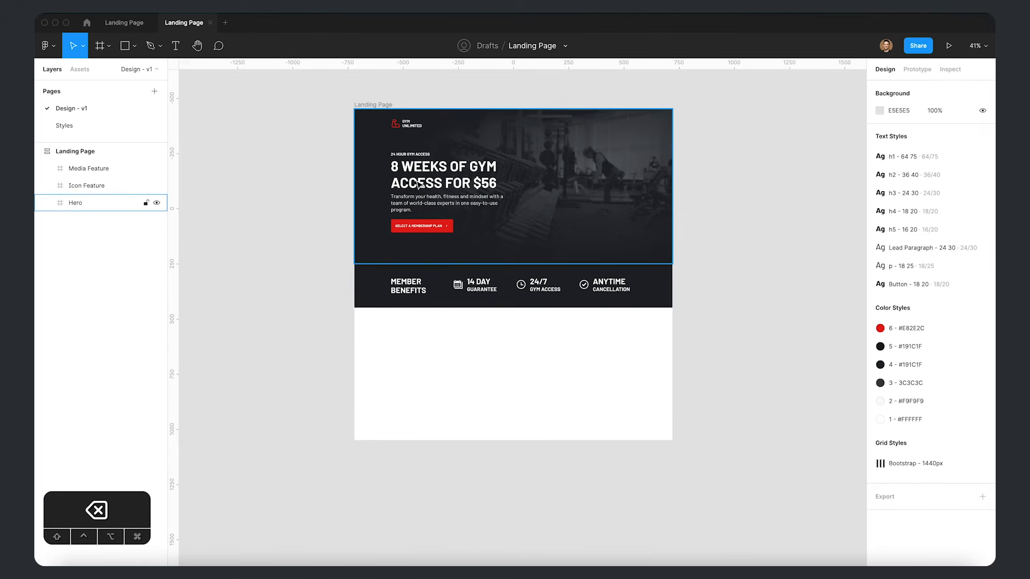
# - Paste a copy of the hero's Copy/h1 block into Media Feature, centre it vertically, and swap it for the h2 component
pyautogui.click(419, 185)
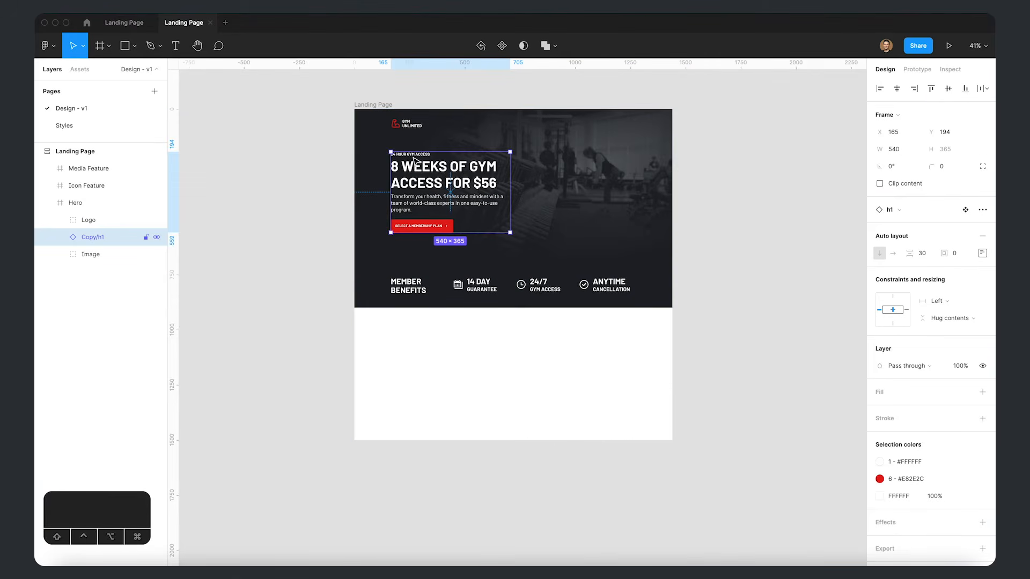
pyautogui.click(462, 368)
pyautogui.hotkey('ctrl', 'v')
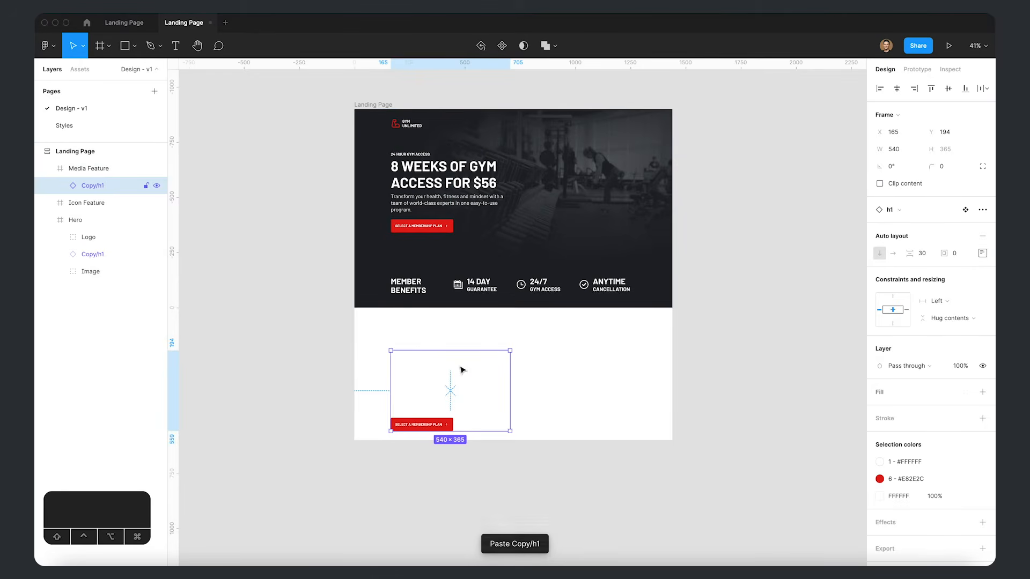
pyautogui.click(948, 89)
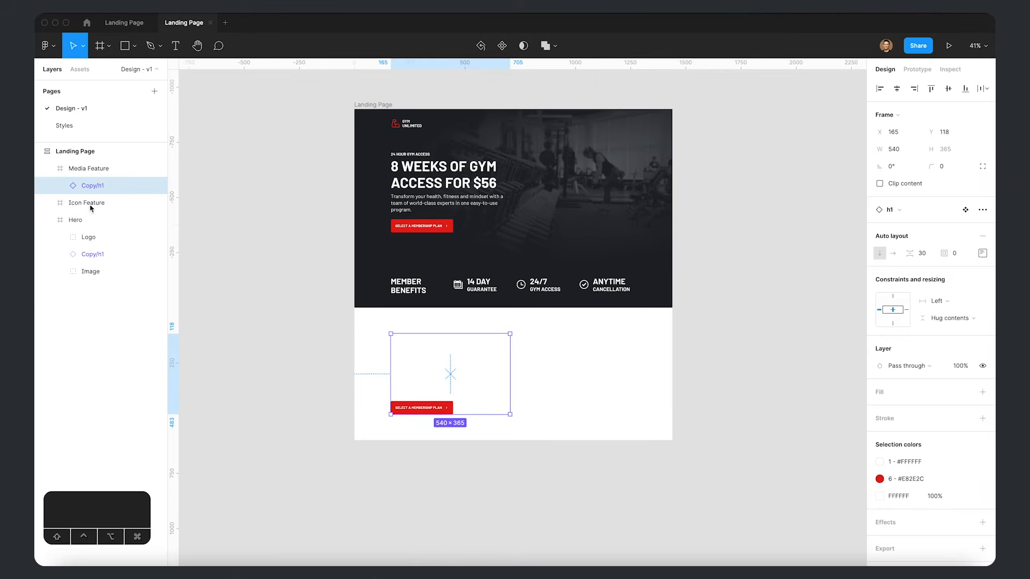
pyautogui.click(893, 212)
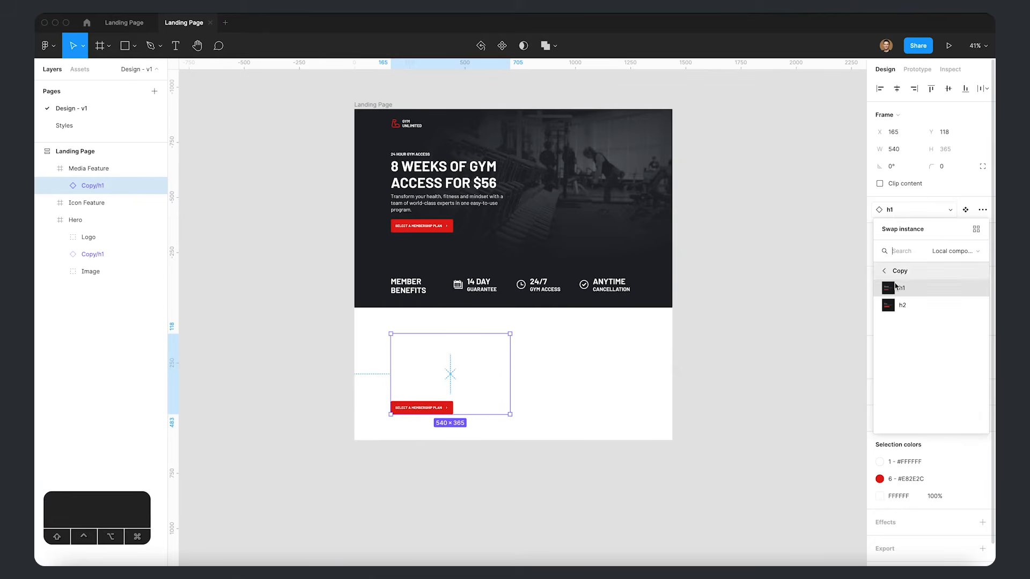
pyautogui.click(902, 305)
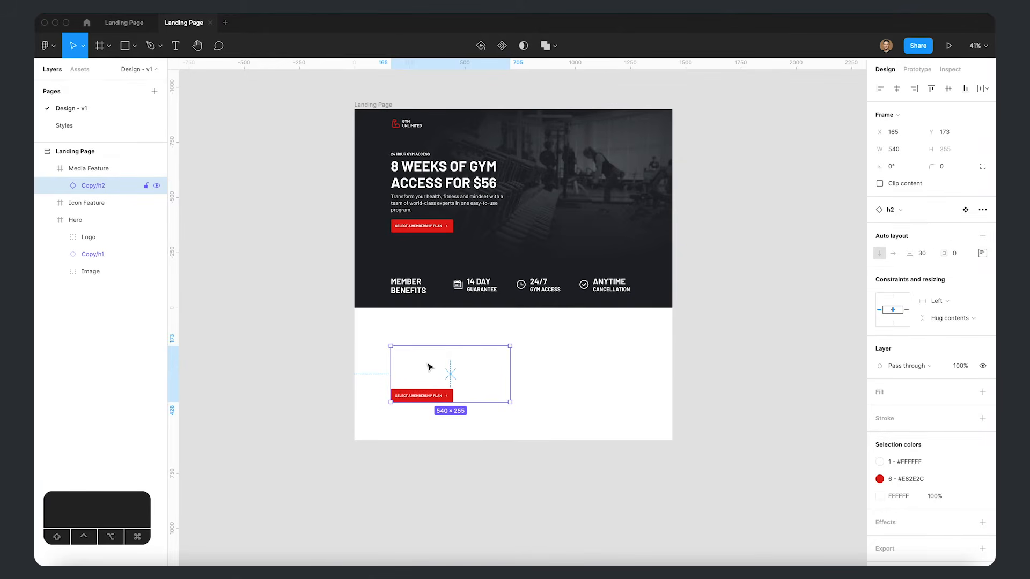
# - Fill the Media Feature frame with the colour style 4 - #191C1F
pyautogui.click(626, 368)
pyautogui.click(965, 353)
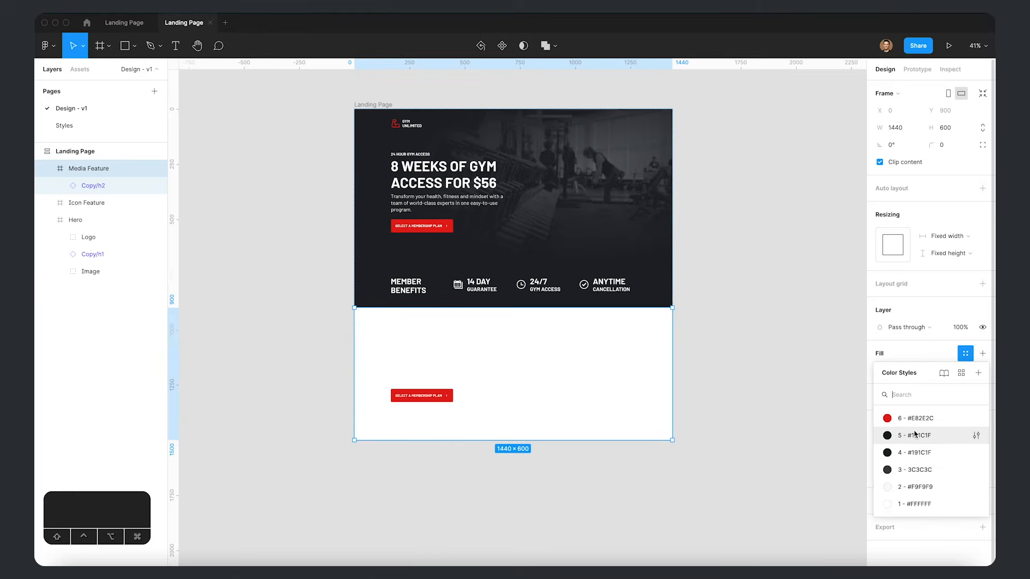
pyautogui.click(913, 452)
pyautogui.click(728, 375)
pyautogui.scroll(2, 455, 368)
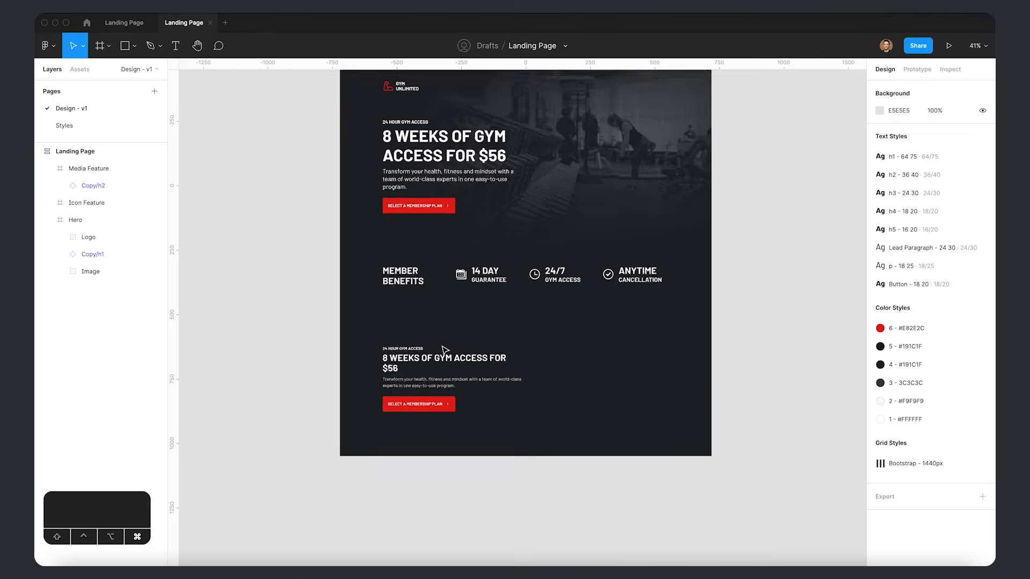
# - Switch the Media Feature frame's fill to the colour style 5 - #191C1F
pyautogui.click(656, 334)
pyautogui.click(918, 359)
pyautogui.click(908, 436)
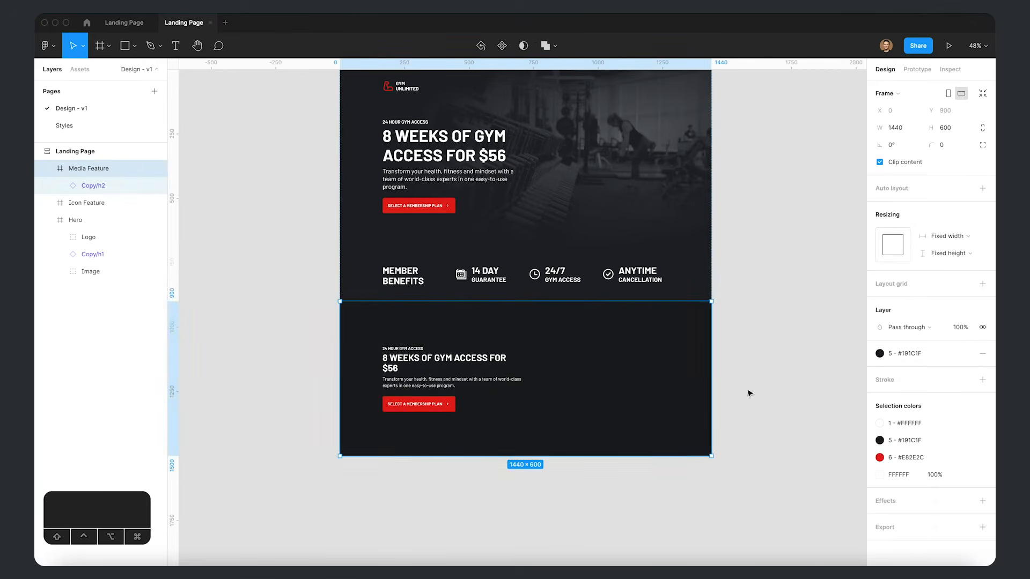
pyautogui.click(747, 391)
pyautogui.scroll(3, 793, 405)
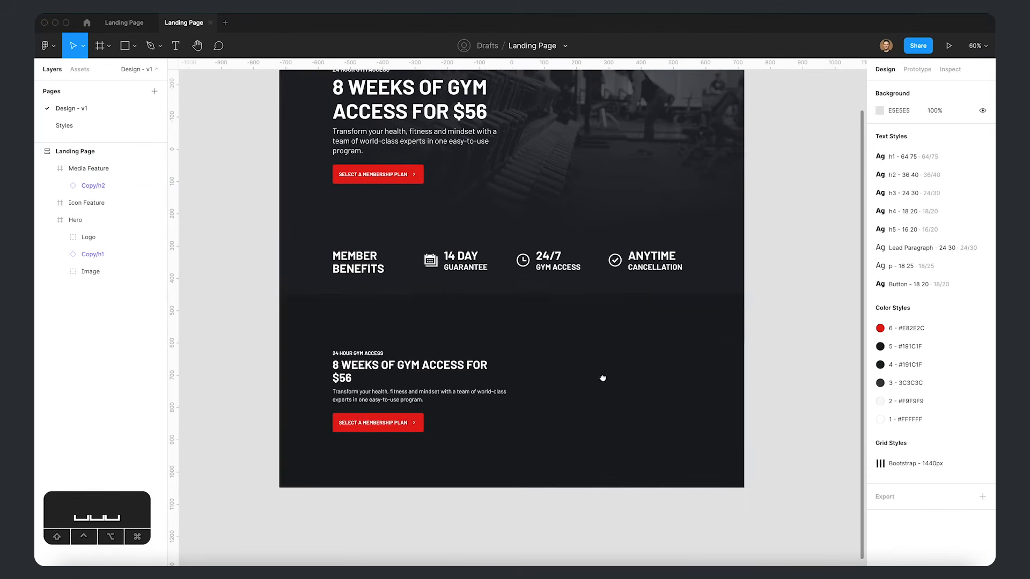
# - Find the elements using the unlinked FFFFFF colour in the Copy/h2 instance and open its main component
pyautogui.click(397, 383)
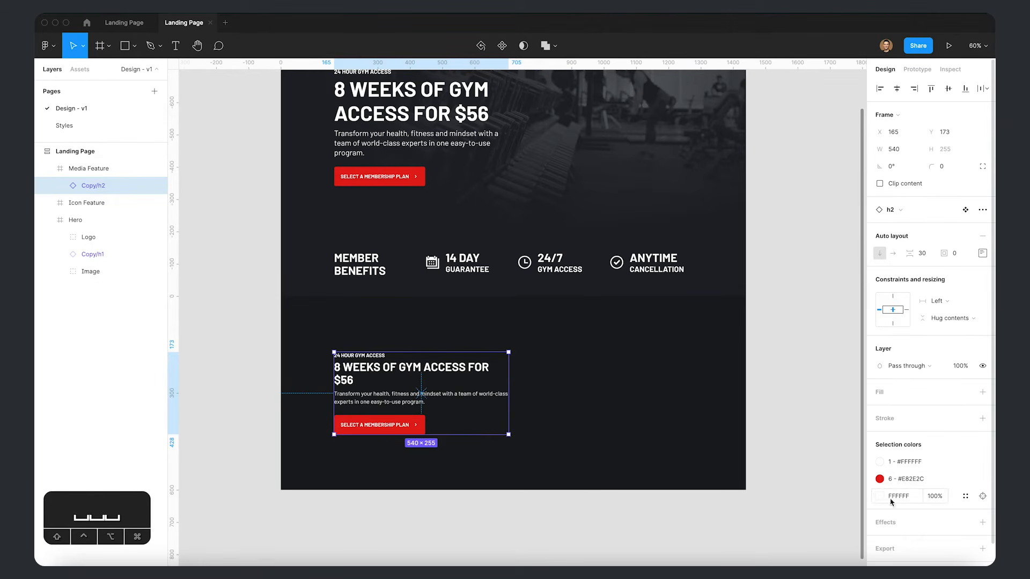
pyautogui.click(965, 496)
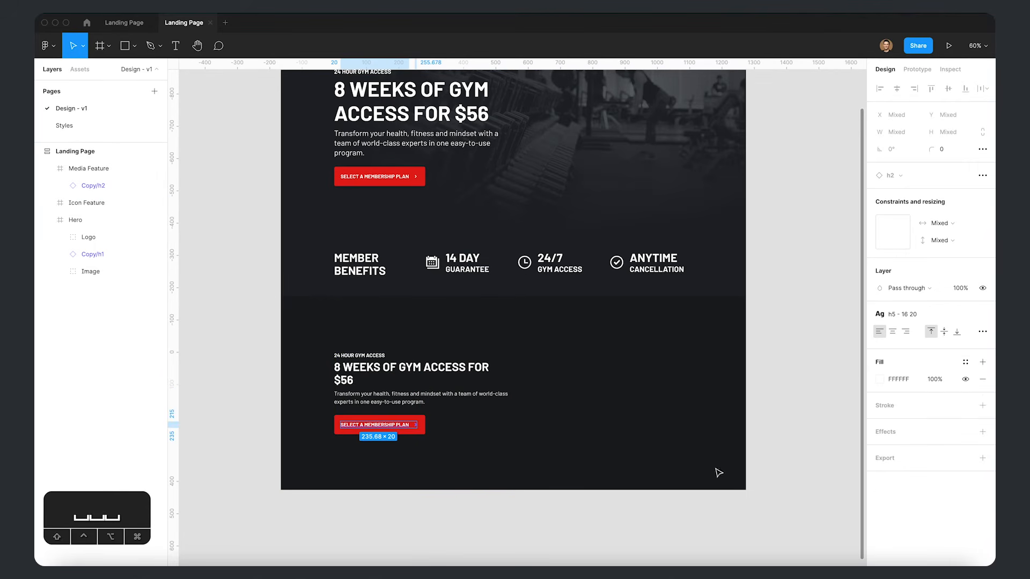
pyautogui.click(418, 426)
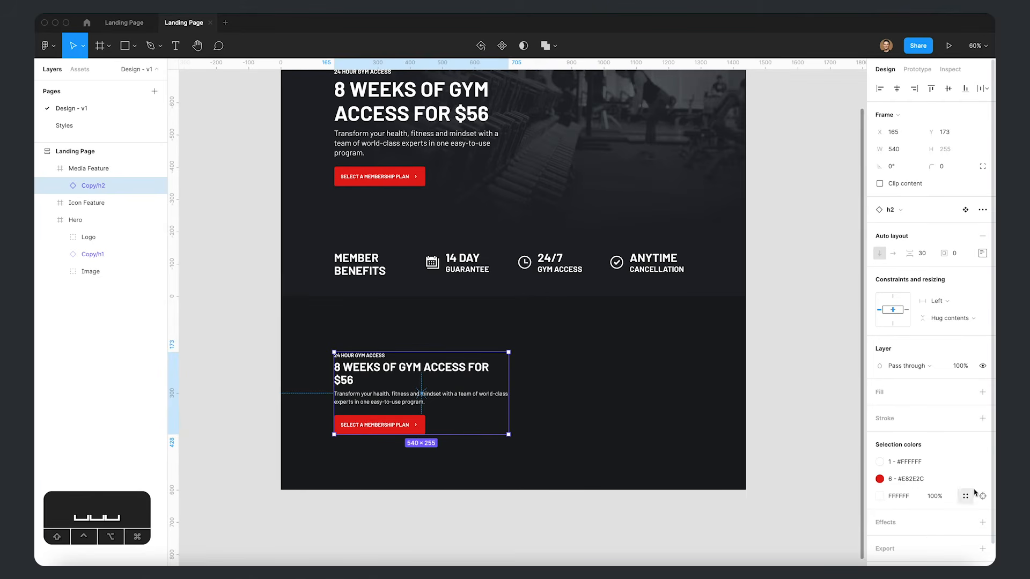
pyautogui.click(964, 210)
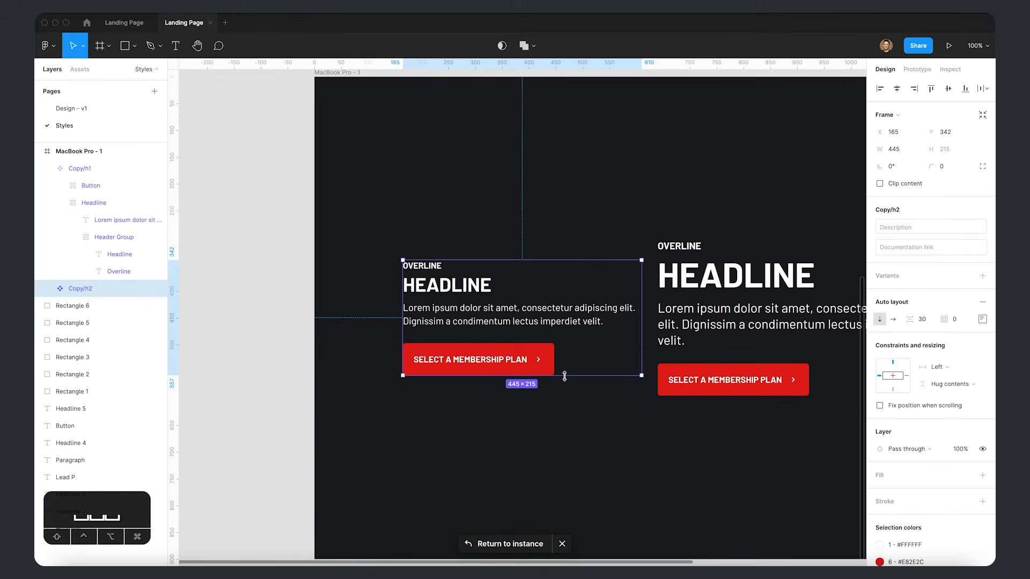
# - Apply the colour style 1 - #FFFFFF to the chevron icon and the label of the Copy/h2 component's button
pyautogui.click(544, 370)
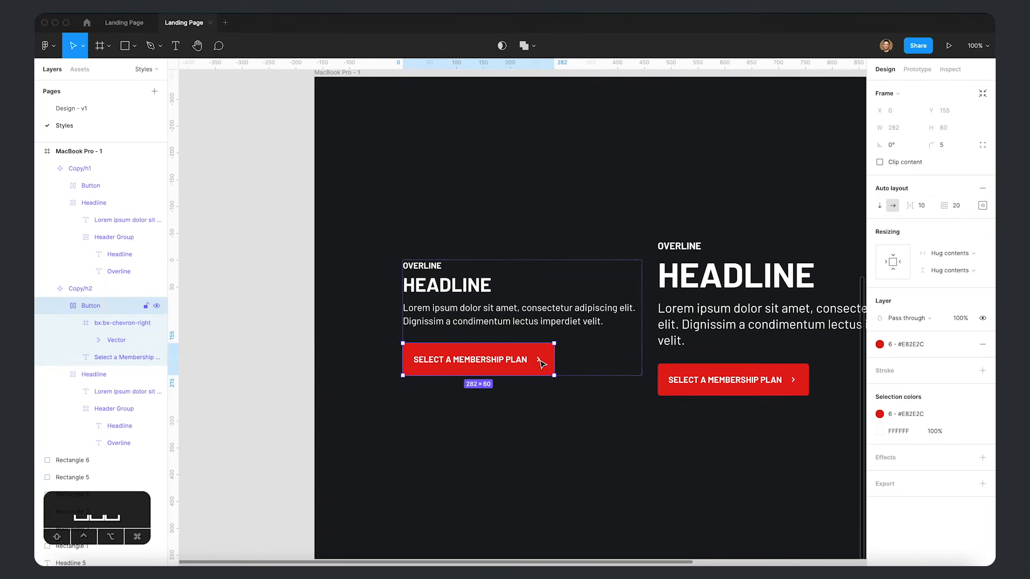
pyautogui.click(538, 360)
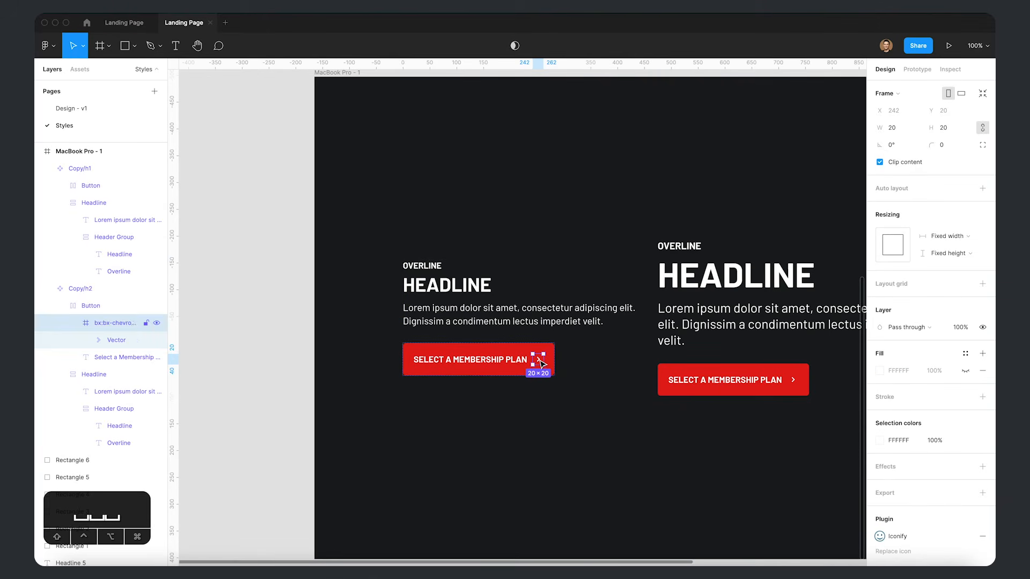
pyautogui.click(965, 441)
pyautogui.click(789, 544)
pyautogui.click(501, 361)
pyautogui.click(966, 315)
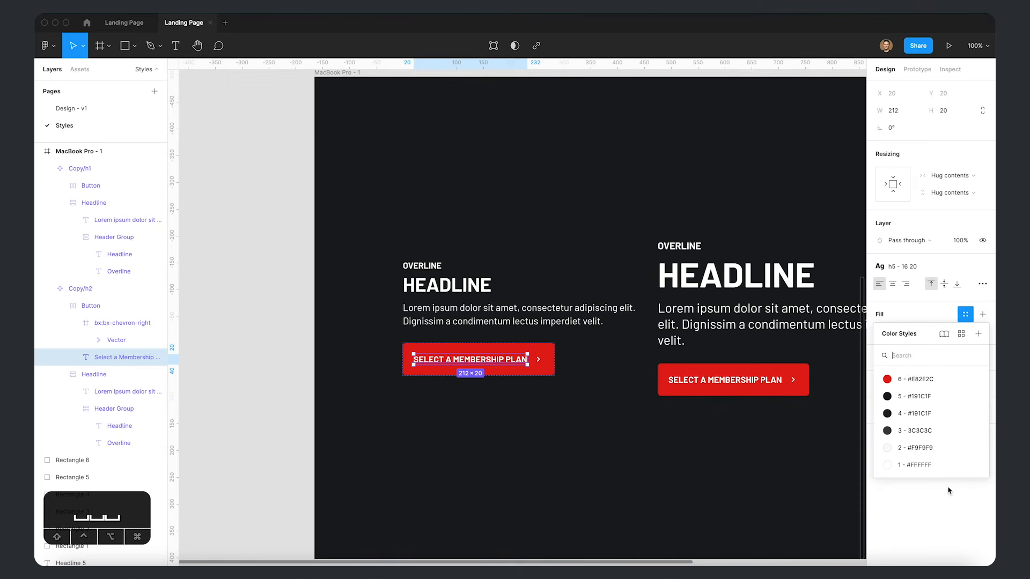
pyautogui.click(915, 464)
pyautogui.click(228, 324)
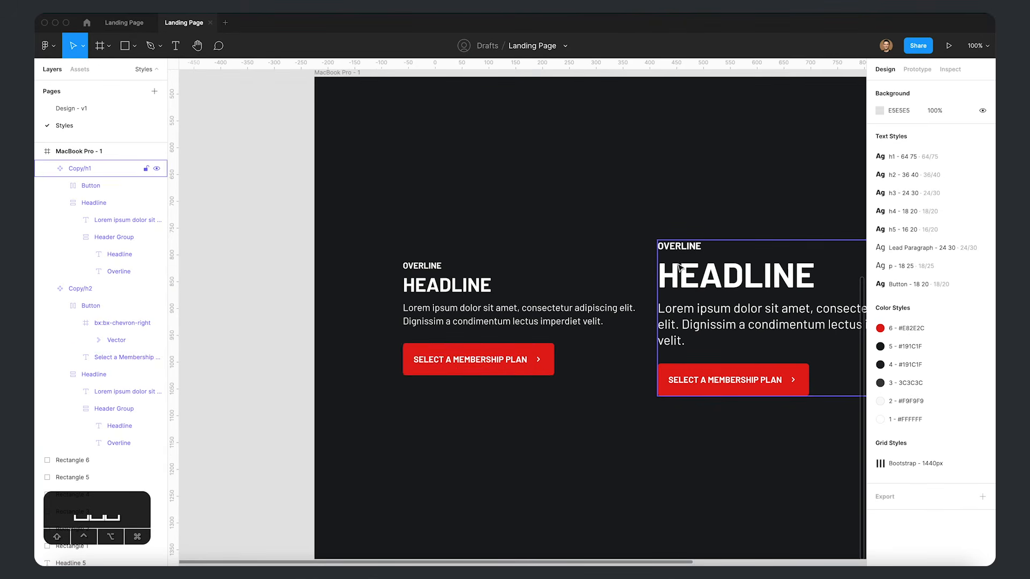
# - Return from the main component to the Copy/h2 instance in the Media Feature frame
pyautogui.click(600, 306)
pyautogui.click(515, 534)
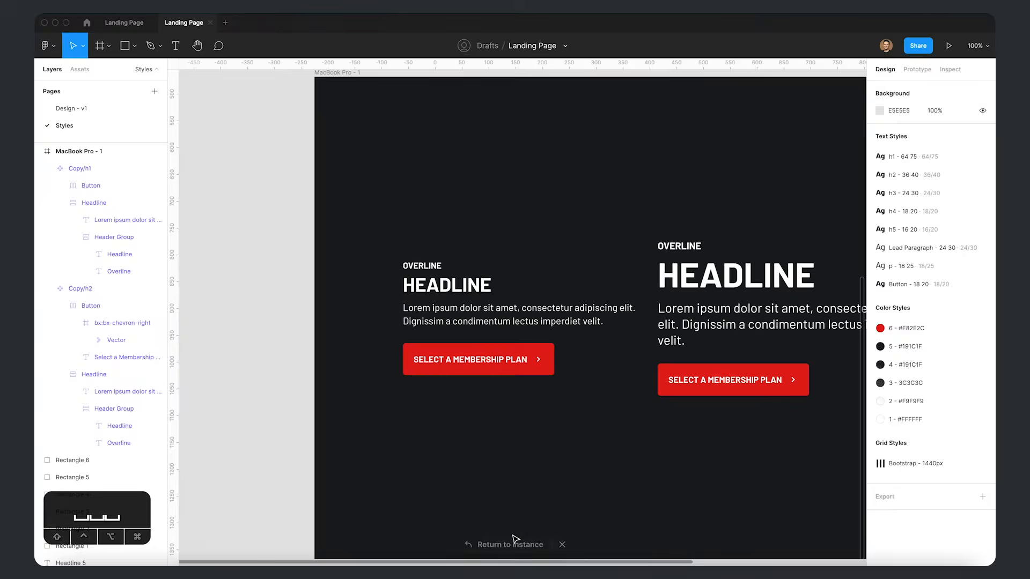
pyautogui.click(479, 333)
pyautogui.click(509, 543)
pyautogui.scroll(-3, 499, 379)
pyautogui.moveTo(362, 365); pyautogui.dragTo(432, 380)
pyautogui.moveTo(669, 395); pyautogui.dragTo(664, 396)
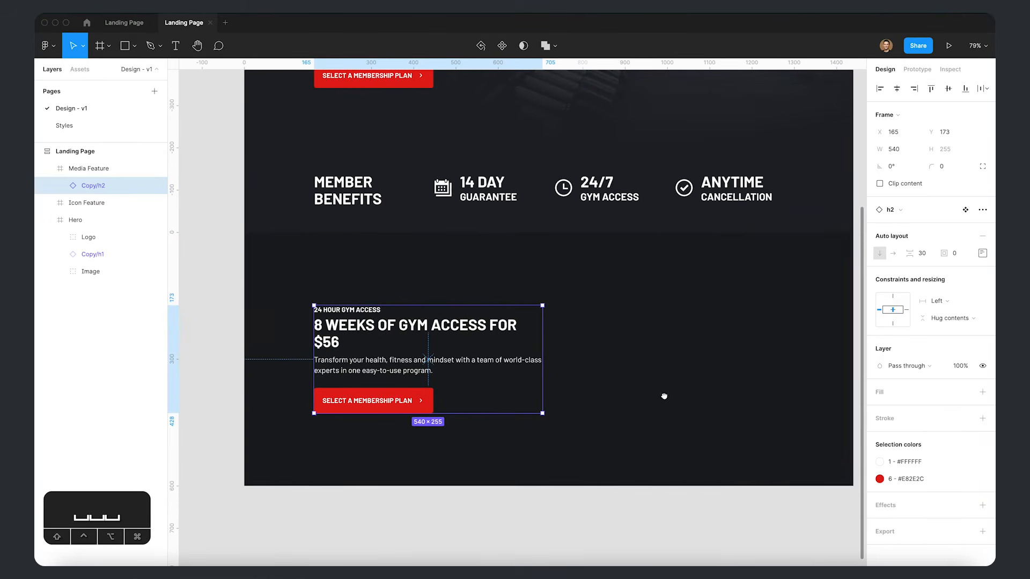
# - Show the layout grids and apply the Bootstrap - 1440px grid style to the Media Feature frame
pyautogui.hotkey('ctrl', 'g')
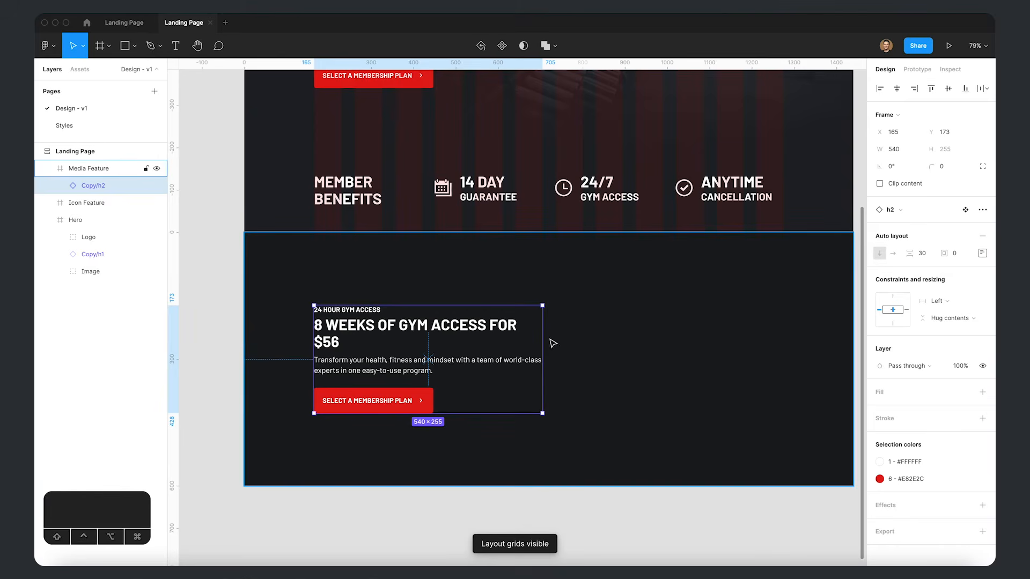
pyautogui.click(698, 347)
pyautogui.click(968, 283)
pyautogui.click(936, 348)
pyautogui.moveTo(629, 365); pyautogui.dragTo(603, 368)
# - Move the Copy/h2 block to X 735 in the Media Feature frame and narrow it to a width of 445
pyautogui.doubleClick(340, 332)
pyautogui.moveTo(339, 332); pyautogui.dragTo(580, 330)
pyautogui.moveTo(758, 330); pyautogui.dragTo(718, 333)
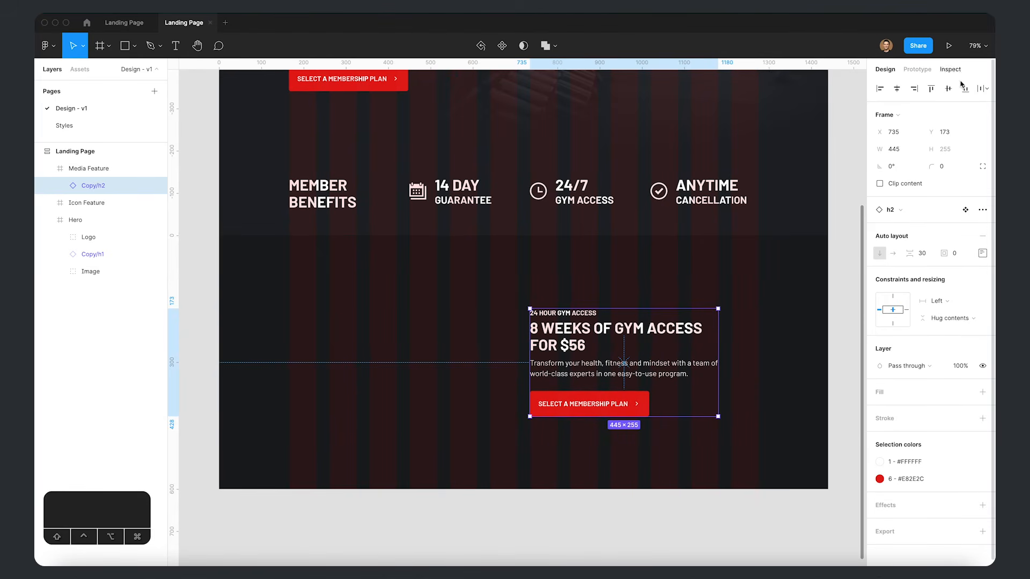
pyautogui.press('space')
pyautogui.moveTo(706, 396); pyautogui.dragTo(708, 381)
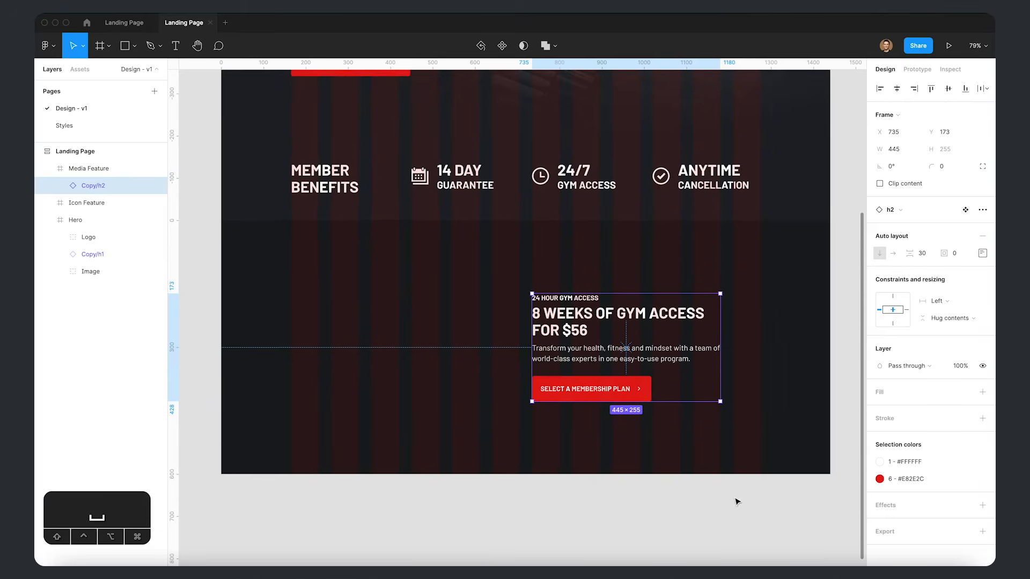
# - Create a 300 × 200 frame and place it in Media Feature at the first grid column, at X 165
pyautogui.click(744, 413)
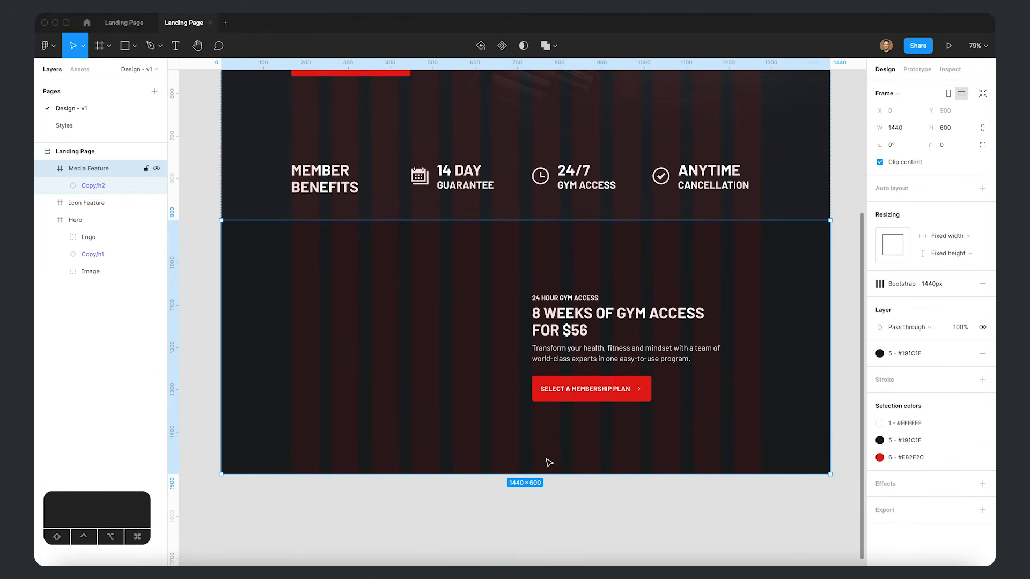
pyautogui.scroll(-5, 549, 462)
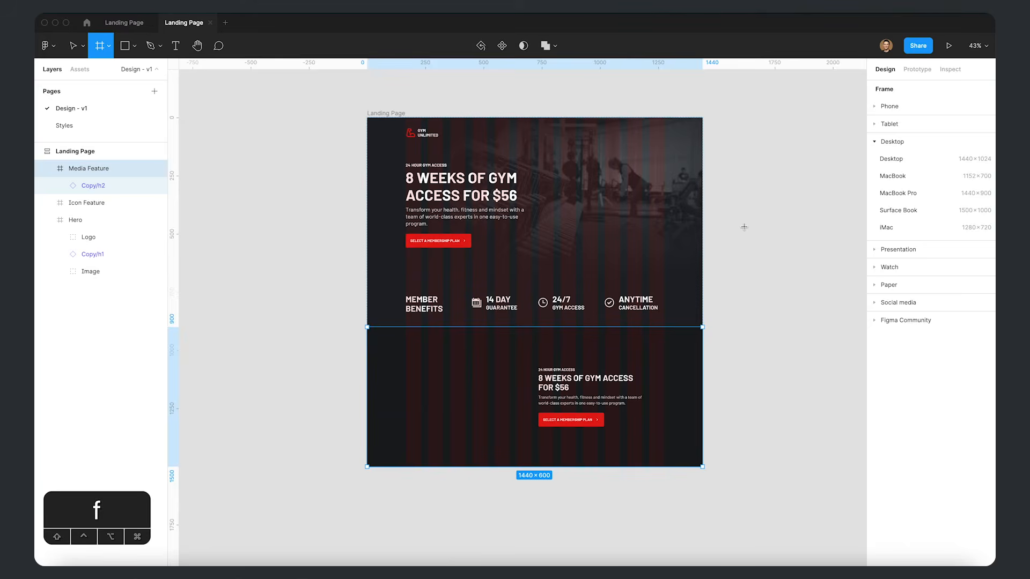
pyautogui.moveTo(744, 227); pyautogui.dragTo(843, 315)
pyautogui.write('300')
pyautogui.press('Tab')
pyautogui.write('200')
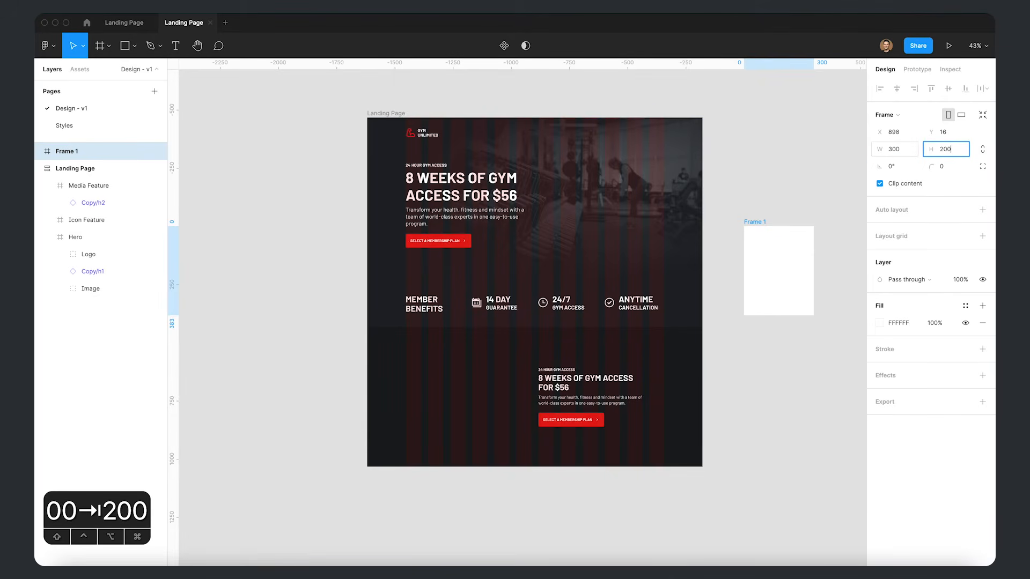
pyautogui.press('Return')
pyautogui.moveTo(781, 246)
pyautogui.mouseDown()
pyautogui.moveTo(756, 239)
pyautogui.moveTo(773, 242)
pyautogui.mouseUp()
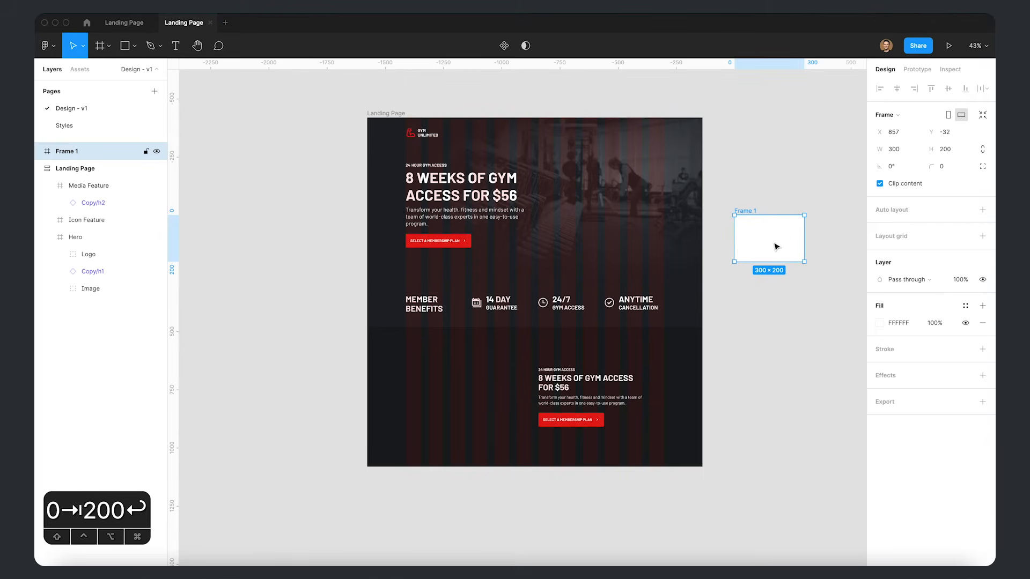
pyautogui.moveTo(778, 246); pyautogui.dragTo(449, 397)
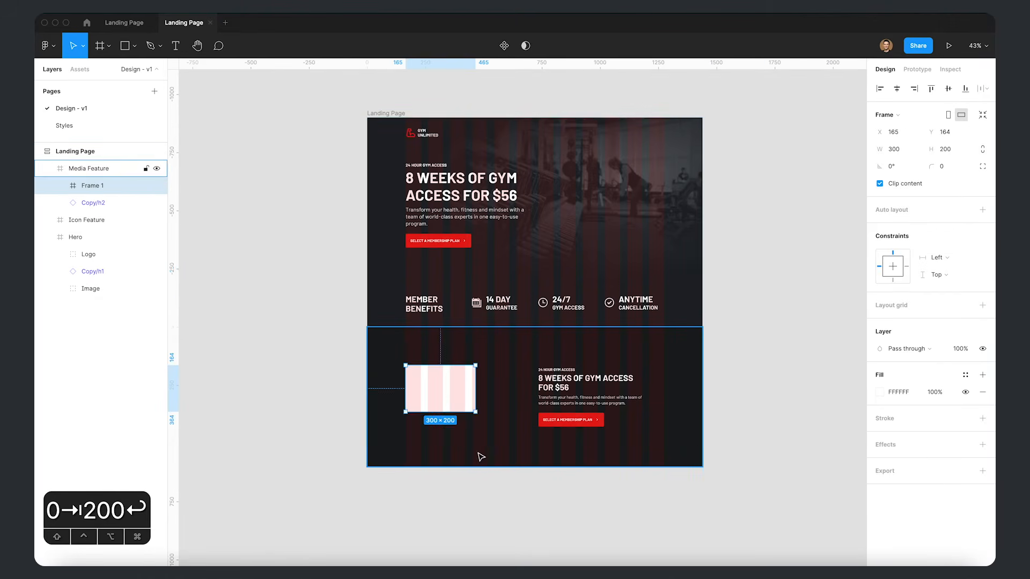
# - Lock Frame 1's proportions, enlarge it to 540 × 360, and centre it vertically in the Media Feature frame
pyautogui.scroll(5, 481, 457)
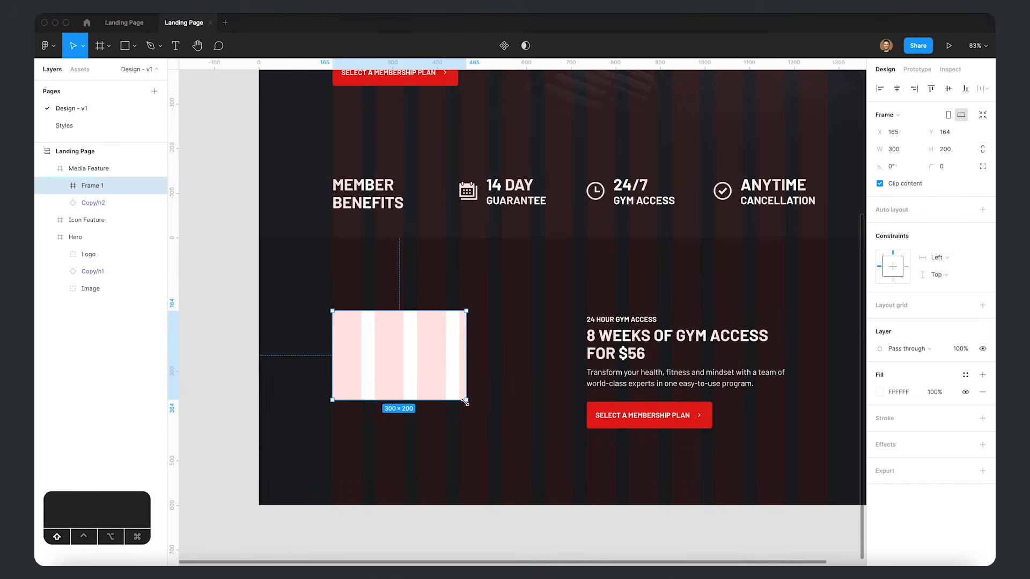
pyautogui.click(983, 149)
pyautogui.moveTo(466, 400); pyautogui.dragTo(573, 448)
pyautogui.press('space')
pyautogui.moveTo(727, 436); pyautogui.dragTo(697, 442)
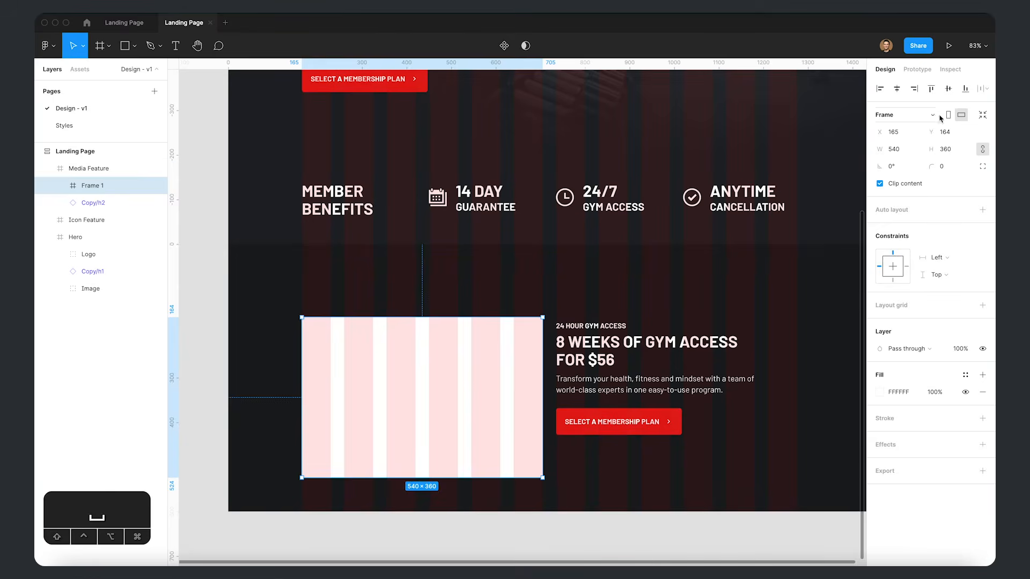
pyautogui.click(948, 91)
# - Move the Copy/h2 block horizontally to X 830 so it ends at the last grid column
pyautogui.scroll(-1, 659, 280)
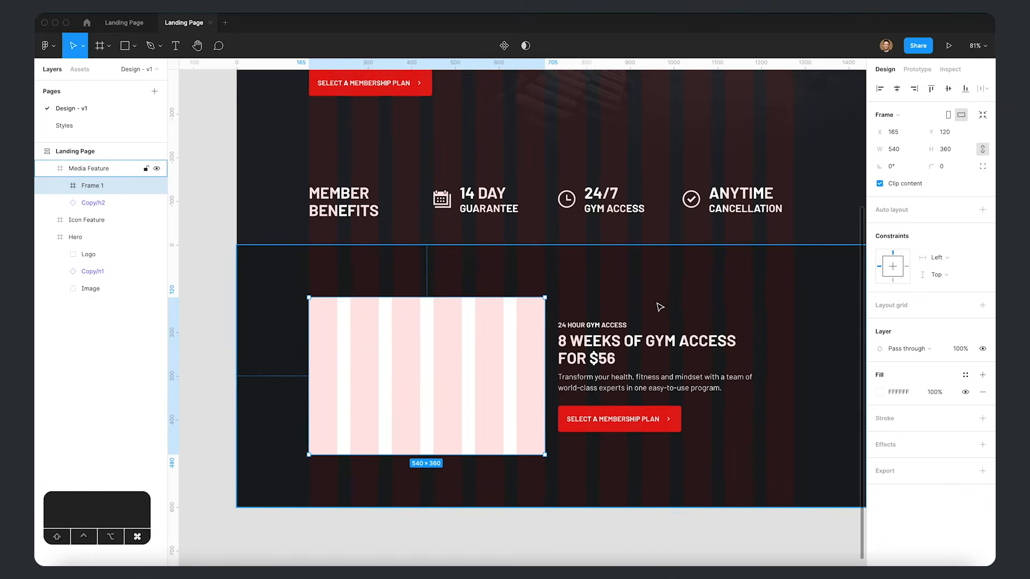
pyautogui.moveTo(817, 316); pyautogui.dragTo(764, 300)
pyautogui.click(844, 322)
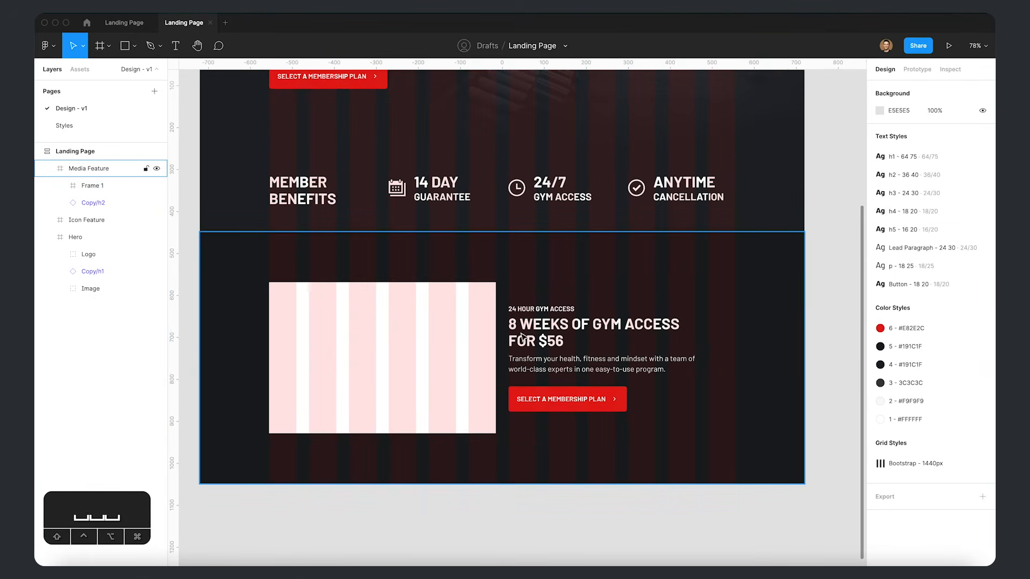
pyautogui.doubleClick(551, 326)
pyautogui.moveTo(561, 332); pyautogui.dragTo(602, 332)
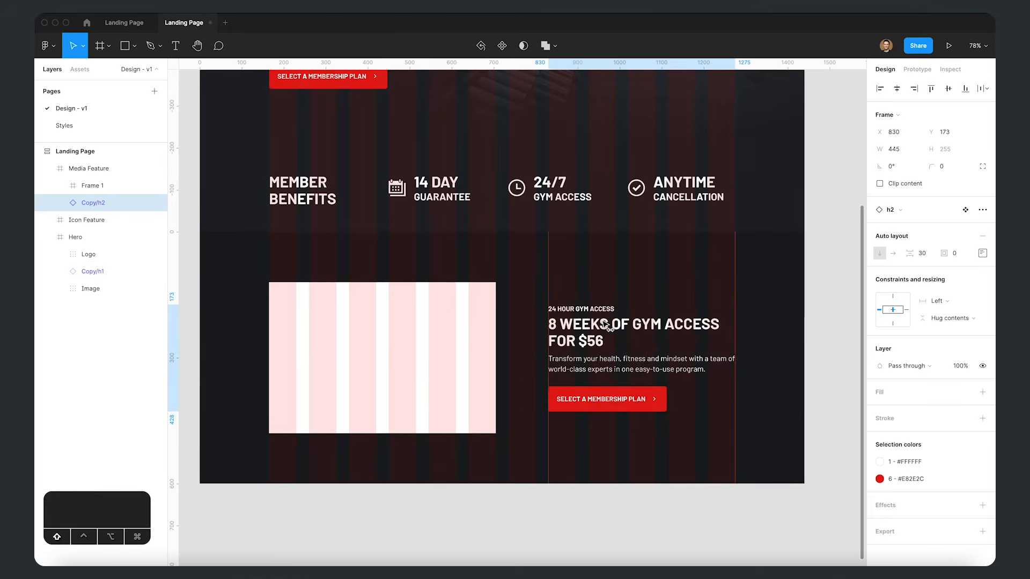
# - Add auto layout to the Media Feature frame with 60 top and bottom padding and centred alignment
pyautogui.moveTo(587, 460); pyautogui.dragTo(608, 436)
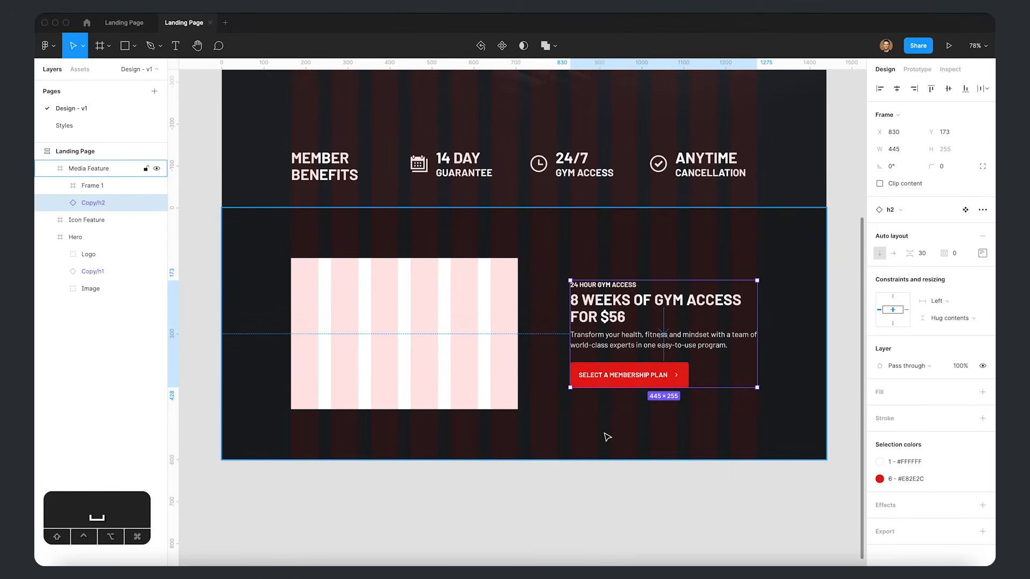
pyautogui.click(606, 434)
pyautogui.hotkey('shift', 'a')
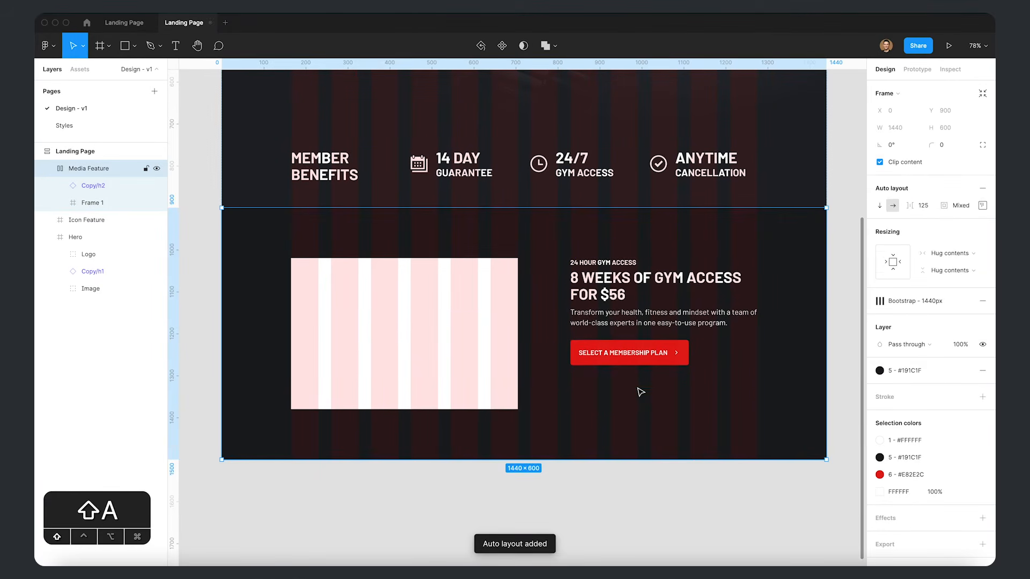
pyautogui.click(982, 206)
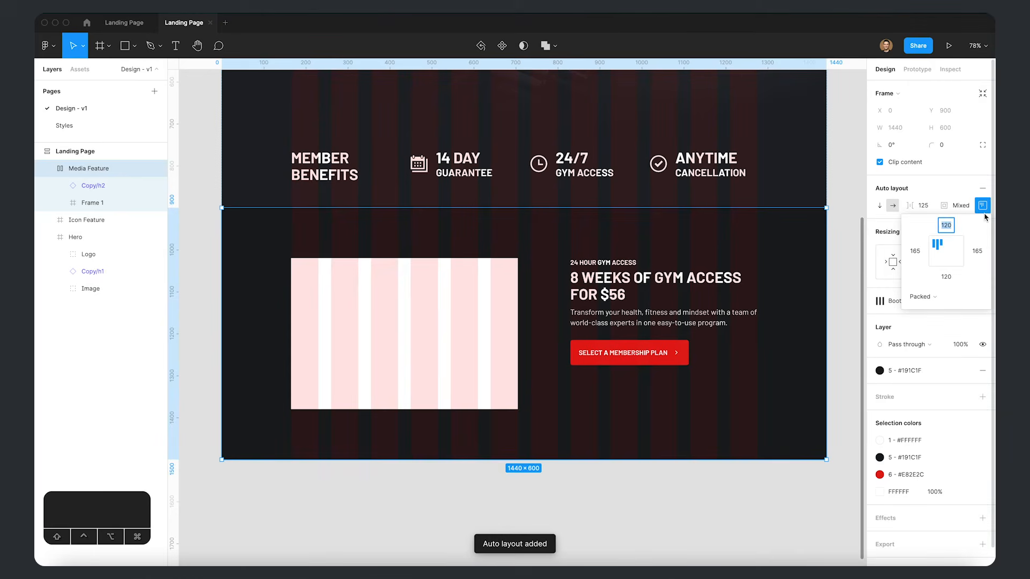
pyautogui.press('Tab')
pyautogui.press('Tab')
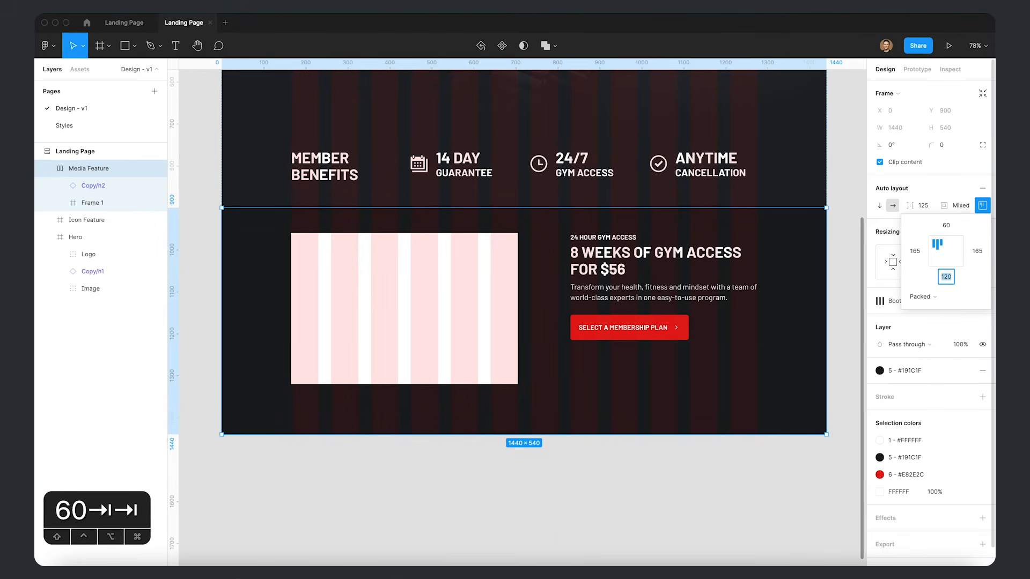
pyautogui.write('60')
pyautogui.press('Return')
pyautogui.click(946, 251)
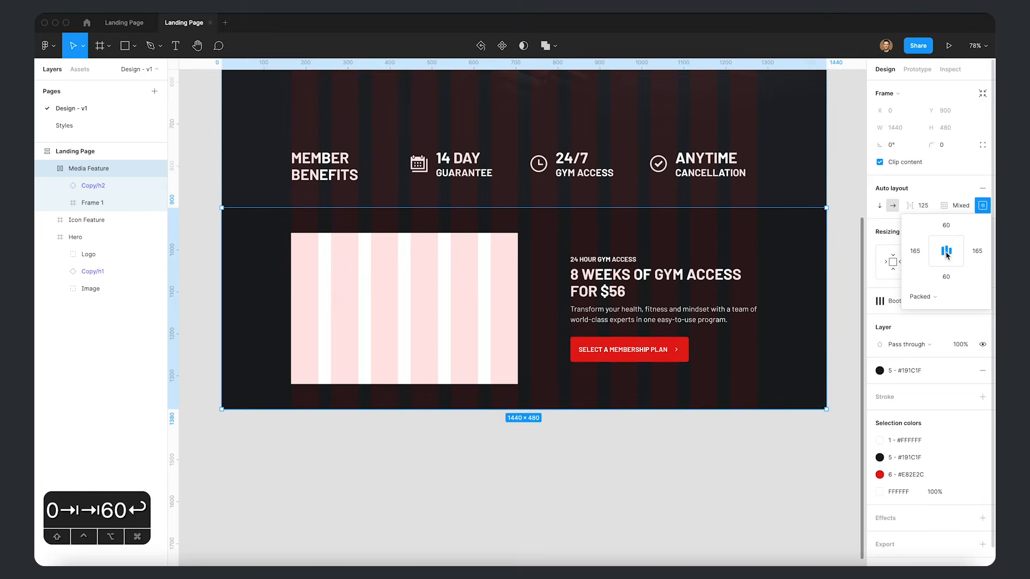
pyautogui.click(719, 460)
pyautogui.click(685, 382)
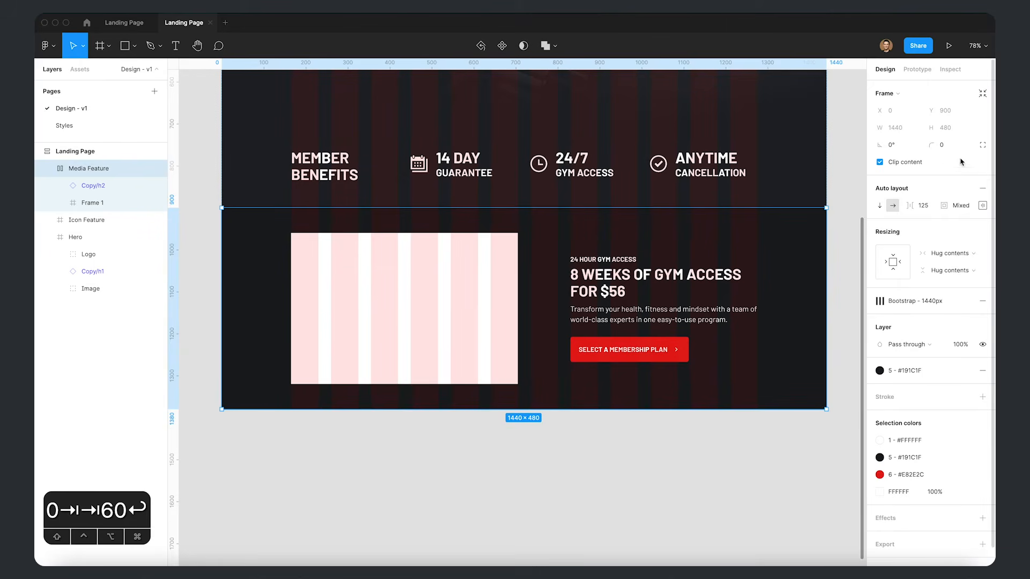
# - Remove the auto layout from the Media Feature frame and hide the layout grid
pyautogui.click(983, 190)
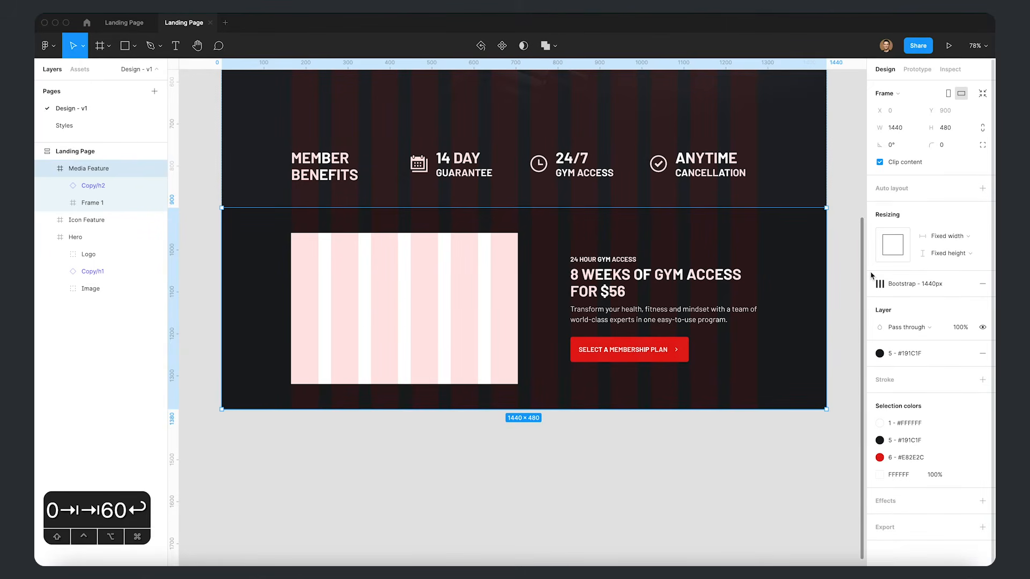
pyautogui.hotkey('ctrl', 'g')
pyautogui.click(408, 337)
pyautogui.press('super+d')
pyautogui.press('BackSpace')
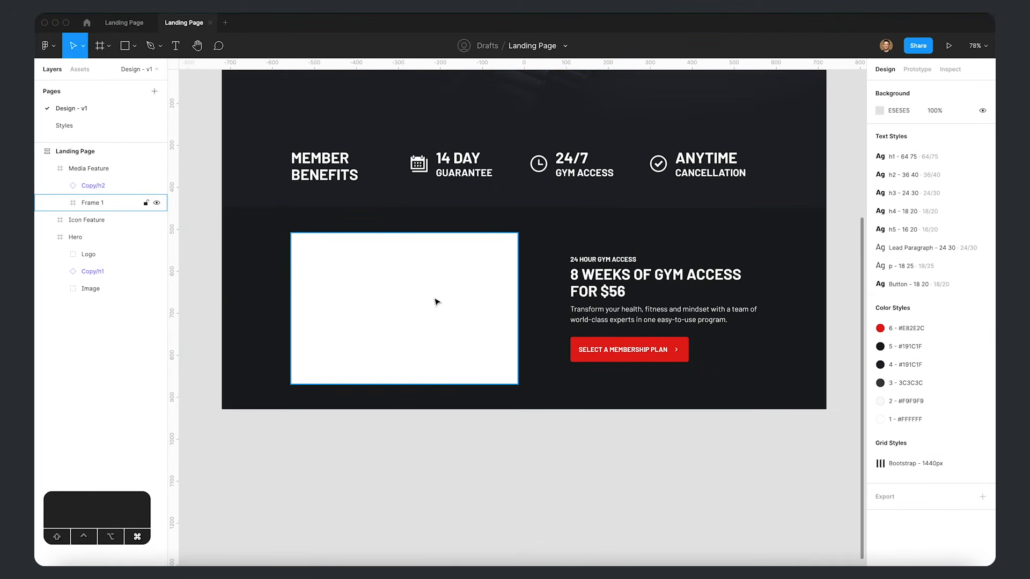
# - Change the overline of the Media Feature copy block to "facilities"
pyautogui.doubleClick(583, 260)
pyautogui.write('facilite')
pyautogui.press('BackSpace')
pyautogui.write('ies')
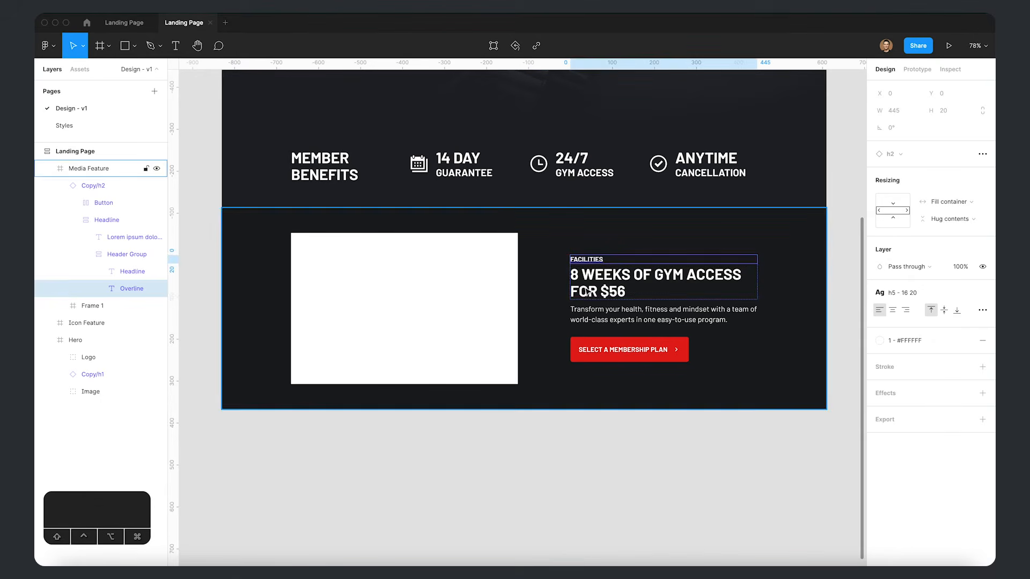
# - Change the headline of the Media Feature copy block to "world class training experience"
pyautogui.doubleClick(610, 293)
pyautogui.write('worl')
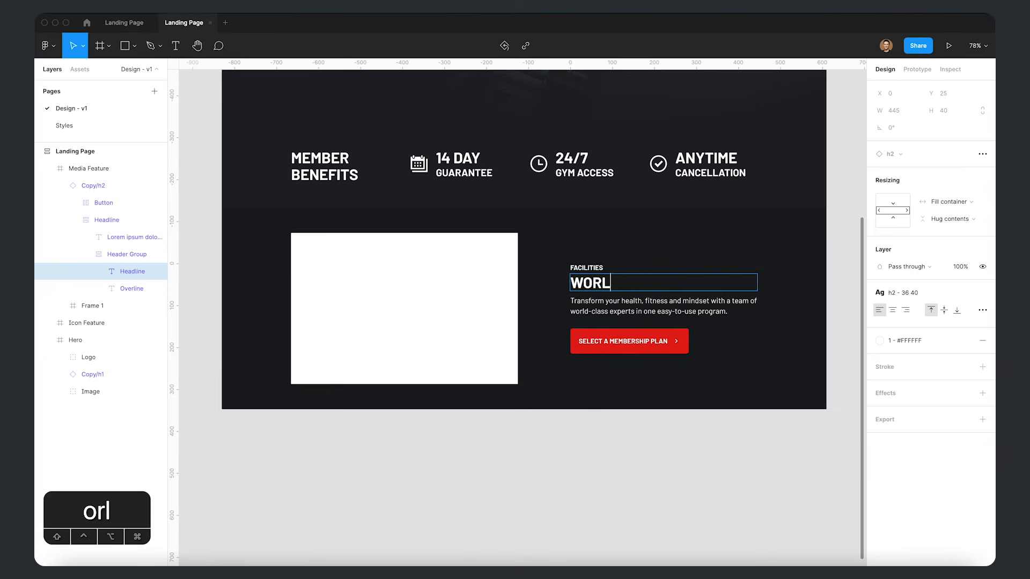
pyautogui.write('d class training experei')
pyautogui.press('BackSpace')
pyautogui.press('BackSpace')
pyautogui.write('ience')
pyautogui.press('Escape')
pyautogui.click(625, 310)
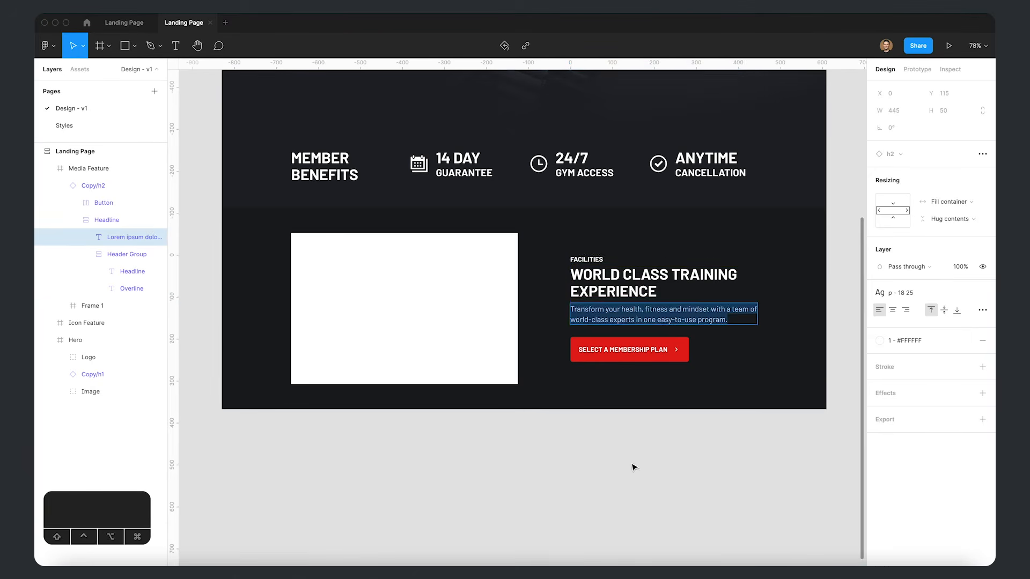
pyautogui.press('Return')
pyautogui.press('Escape')
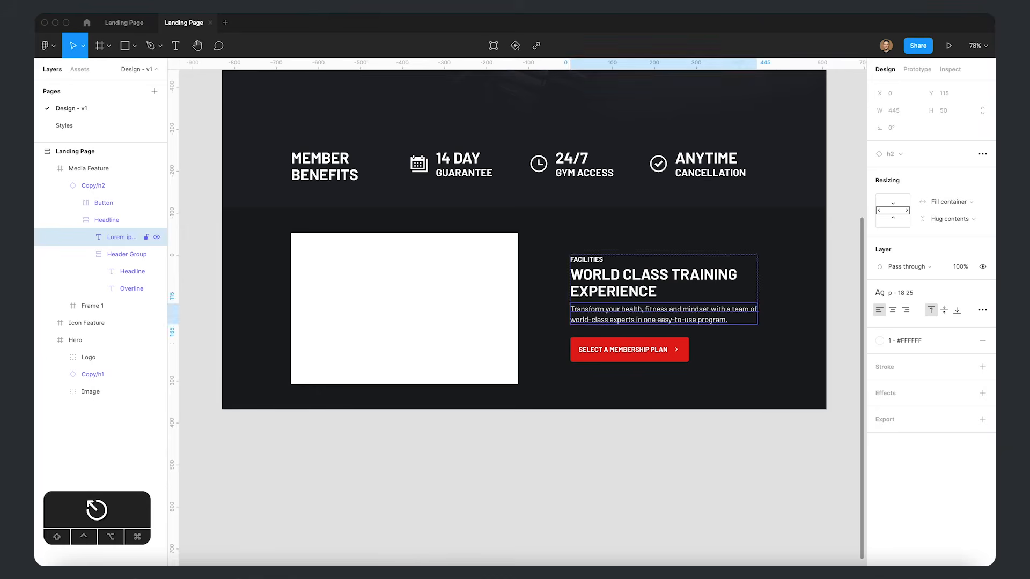
pyautogui.click(661, 462)
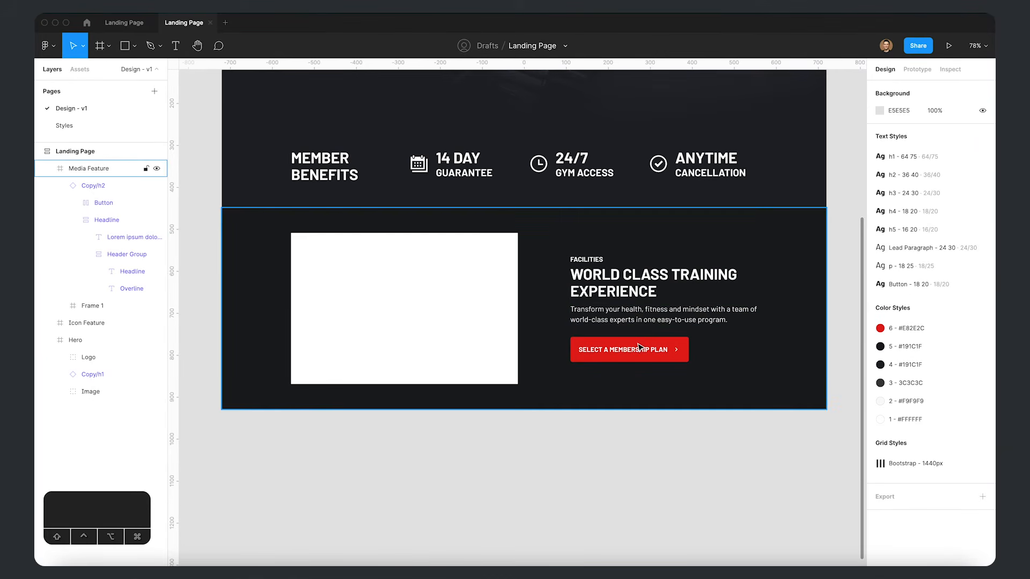
# - Remove the membership plan button from the Media Feature copy block
pyautogui.click(666, 351)
pyautogui.click(673, 355)
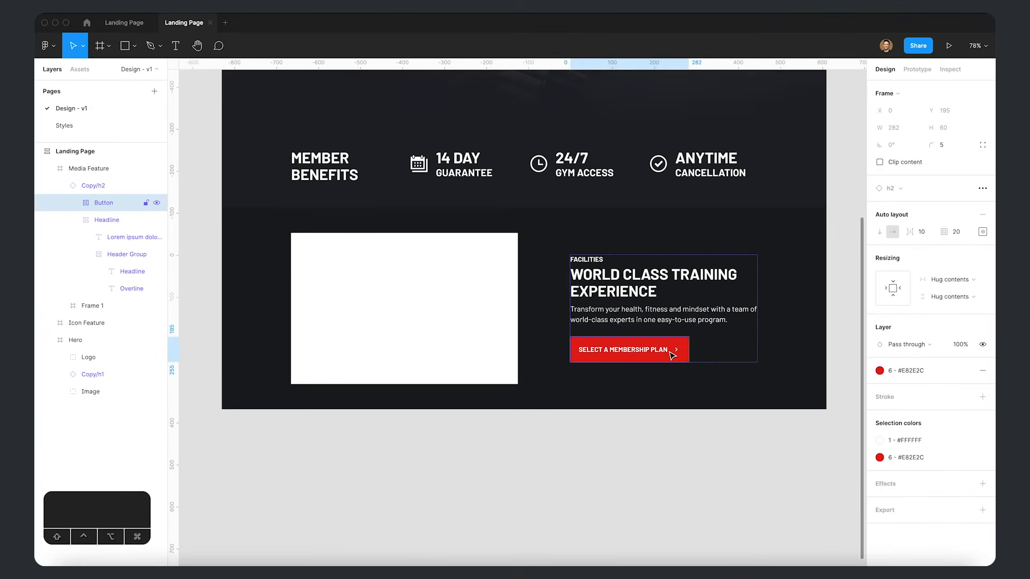
pyautogui.press('BackSpace')
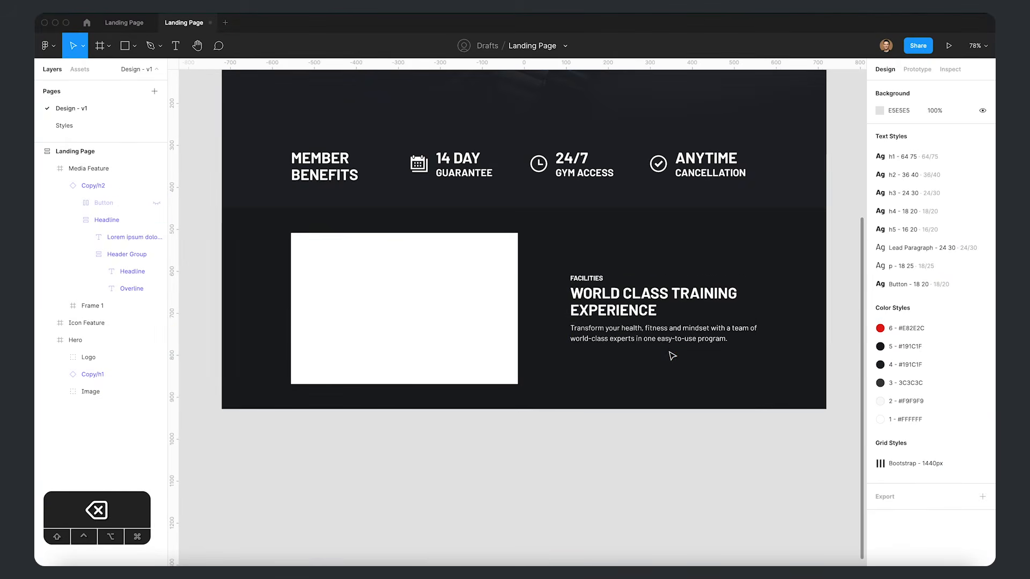
# - Go from the Copy/h2 instance in Media Feature to its main component on the Styles page
pyautogui.doubleClick(608, 304)
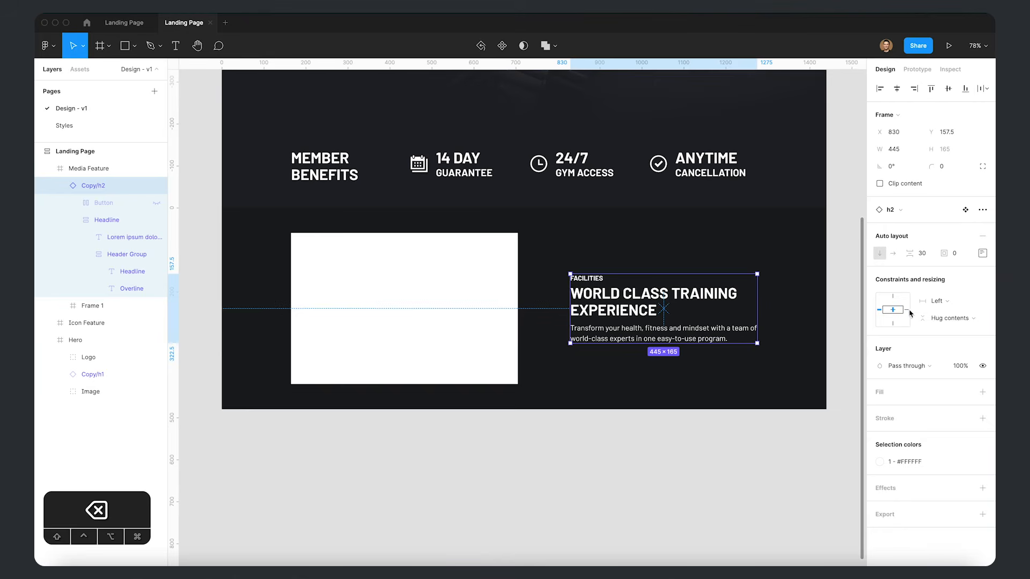
pyautogui.click(965, 211)
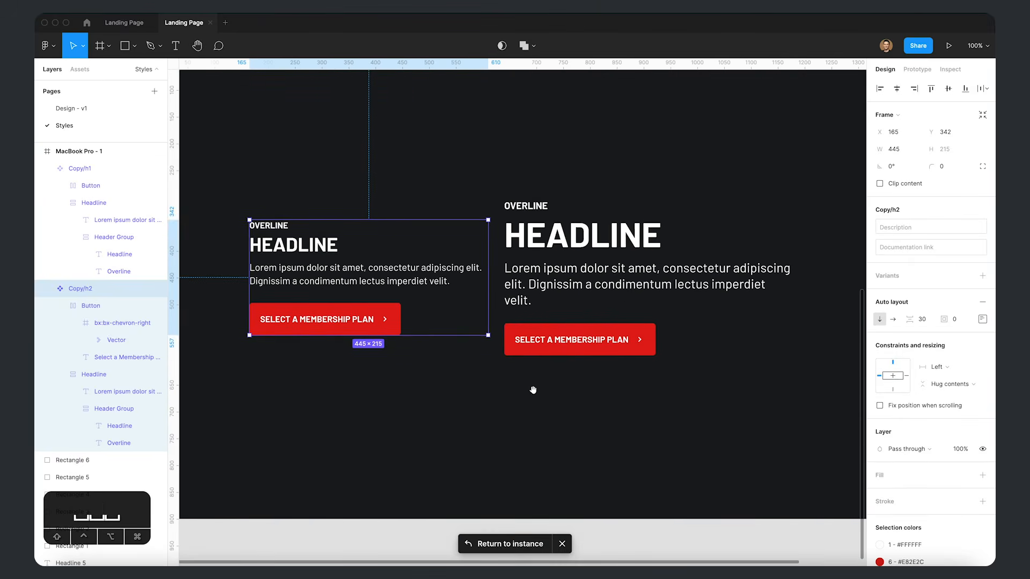
pyautogui.moveTo(589, 419); pyautogui.dragTo(579, 422)
# - Switch to iconmonstr in the browser and search its icons for "check"
pyautogui.click(315, 561)
pyautogui.scroll(5, 344, 141)
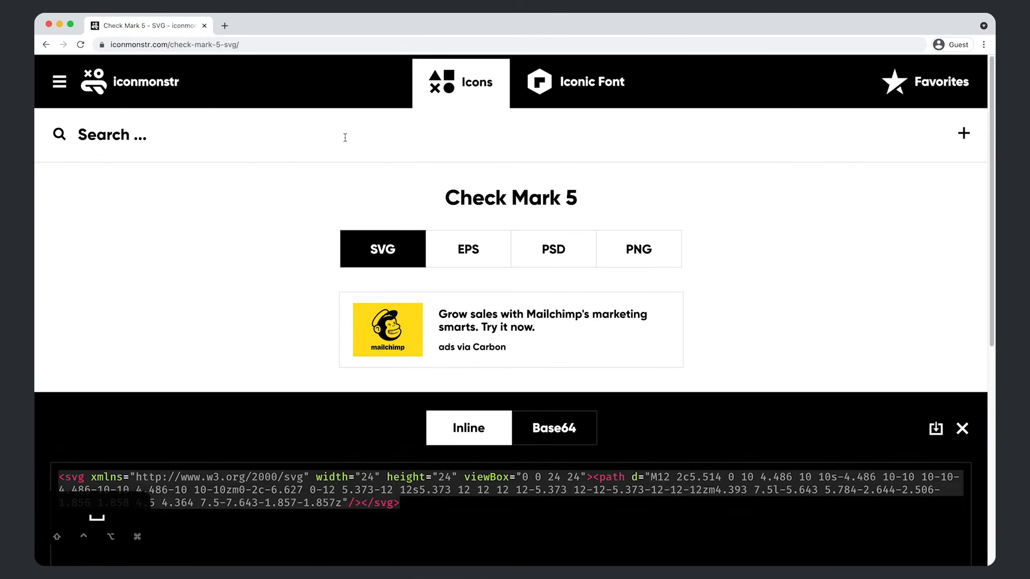
pyautogui.click(345, 138)
pyautogui.write('check')
pyautogui.press('Return')
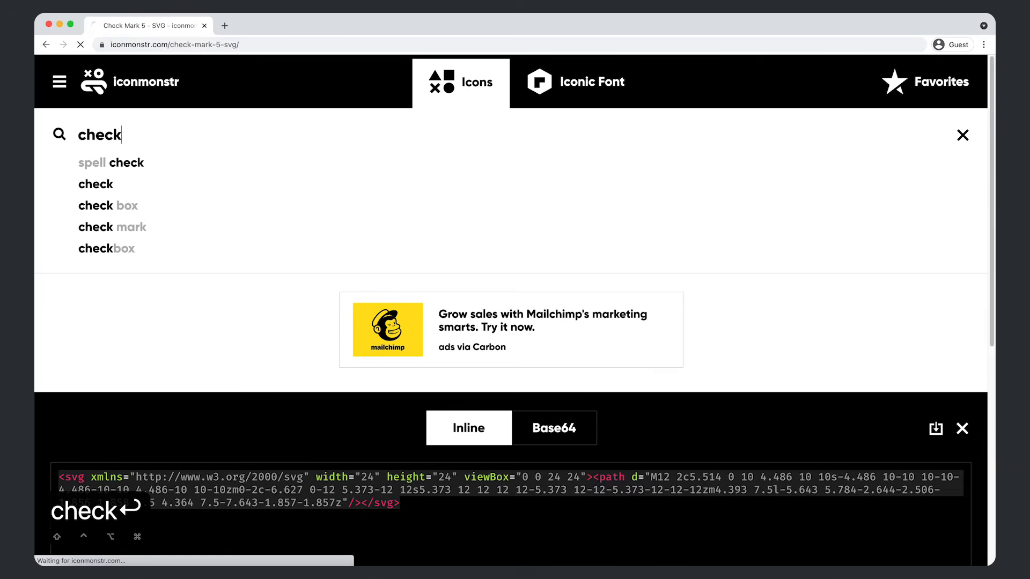
# - Open the Check Mark 2 icon from the results and copy its inline SVG code
pyautogui.scroll(-8, 329, 227)
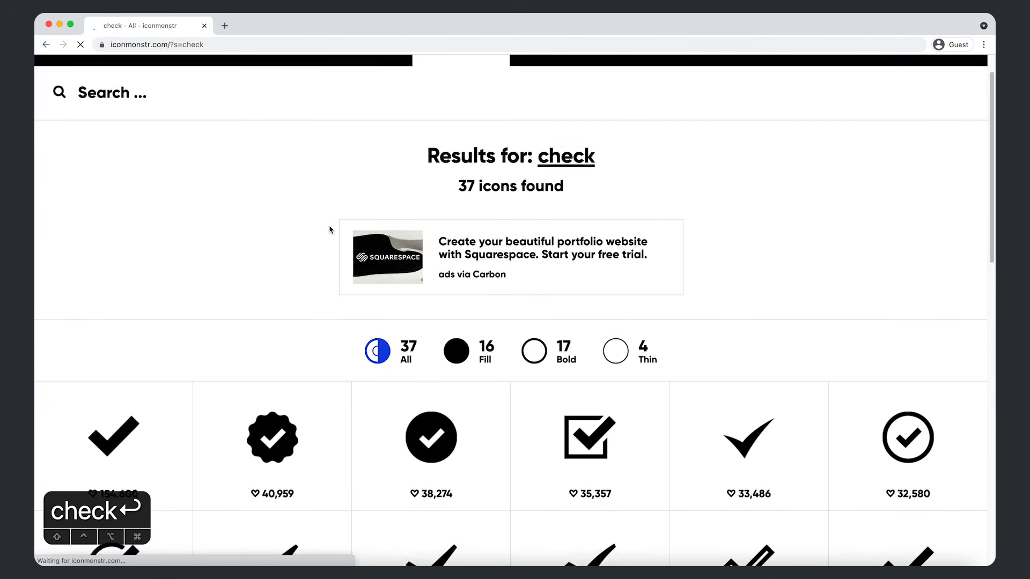
pyautogui.scroll(-3, 125, 231)
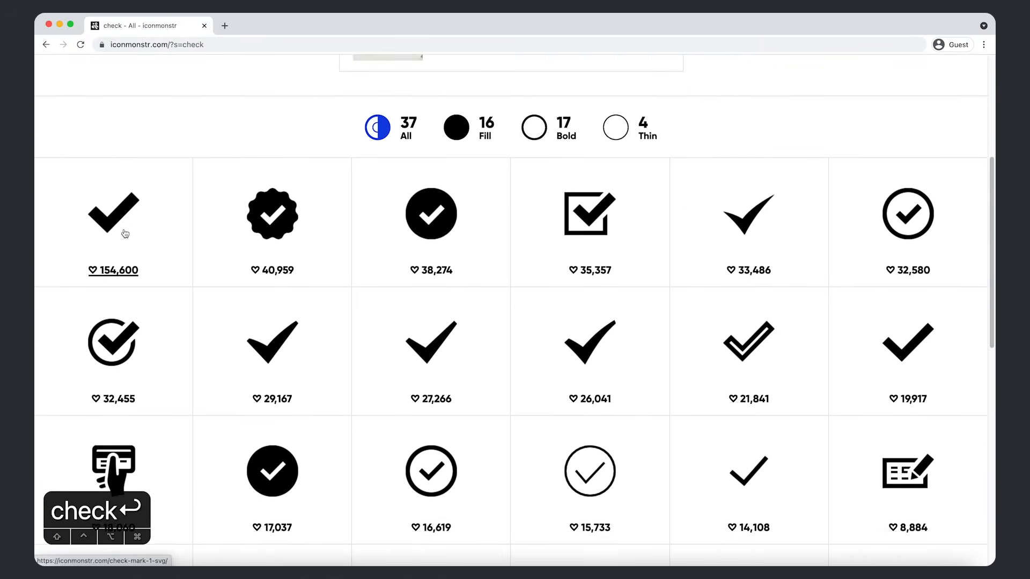
pyautogui.click(748, 333)
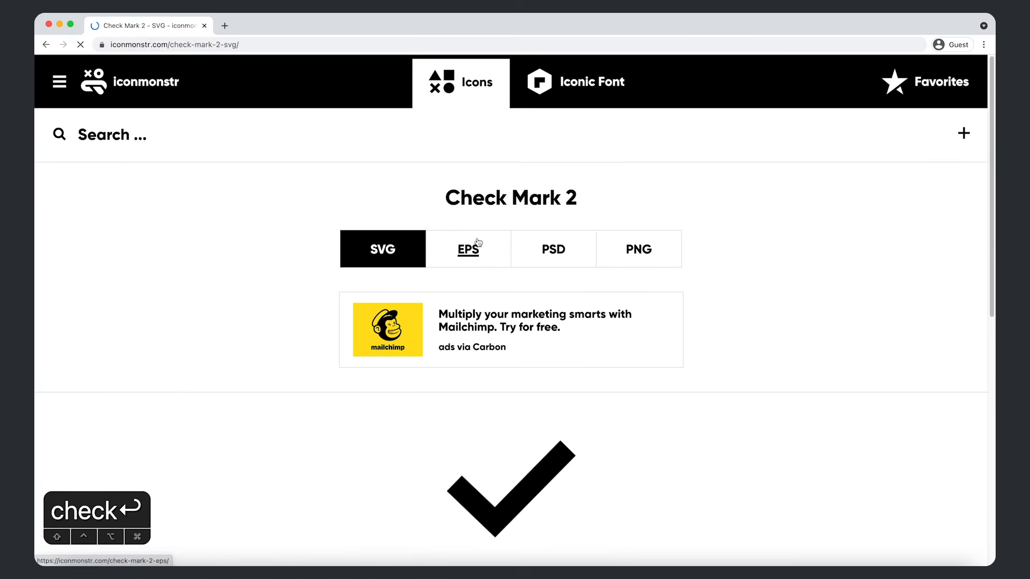
pyautogui.scroll(-5, 552, 375)
pyautogui.click(585, 525)
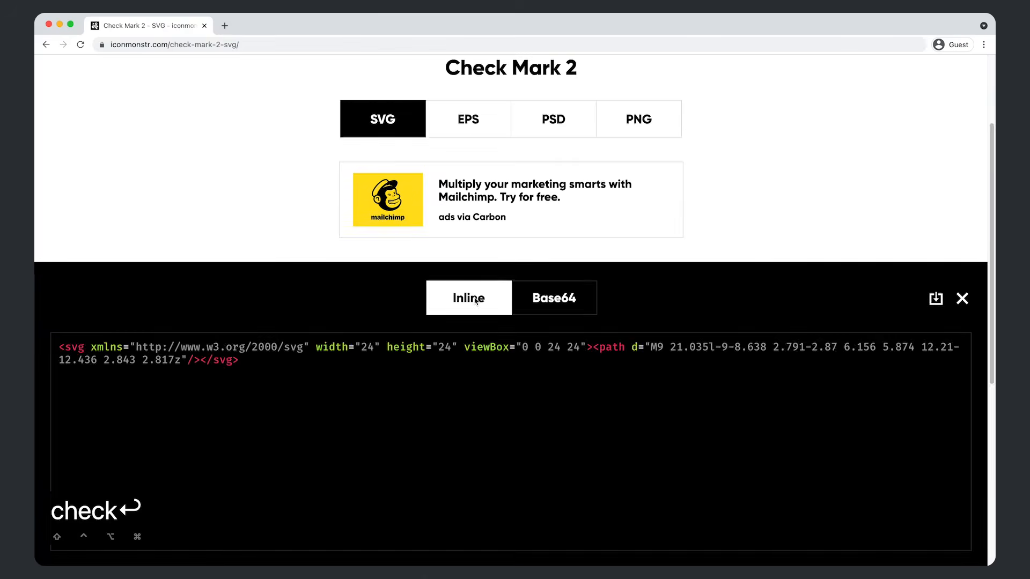
pyautogui.scroll(-7, 253, 152)
pyautogui.scroll(4, 259, 175)
pyautogui.tripleClick(264, 209)
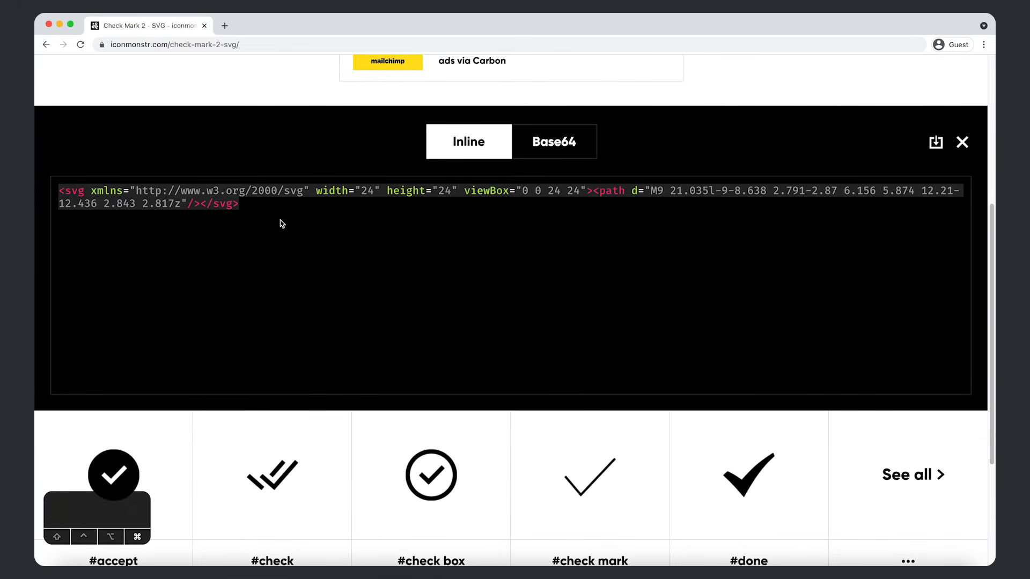
pyautogui.press('super+c')
# - Switch back to Figma, paste the check mark into MacBook Pro - 1 and place it below the h2 component at X 282, Y 639
pyautogui.press('super+Tab')
pyautogui.click(427, 450)
pyautogui.press('super+v')
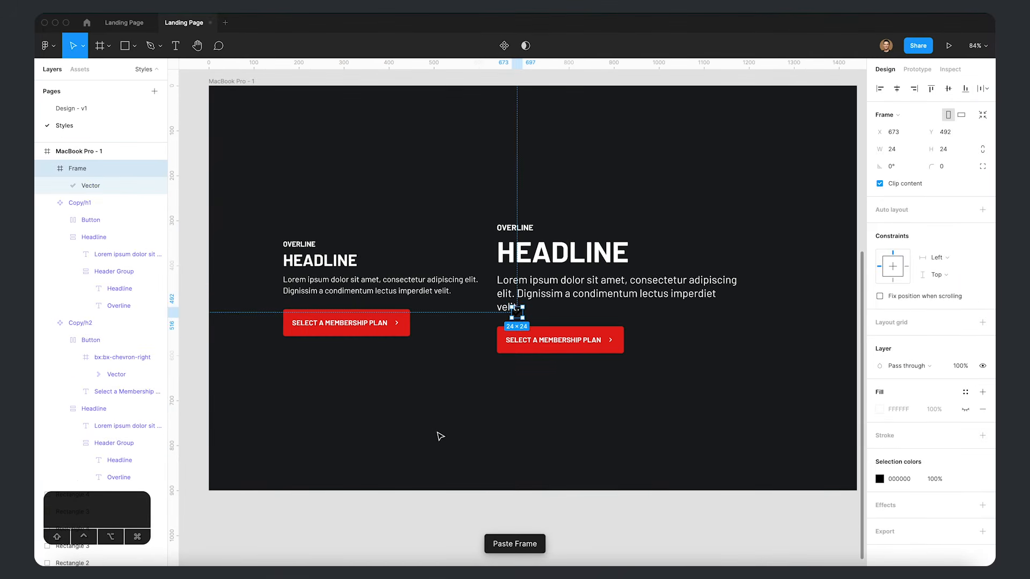
pyautogui.moveTo(518, 324); pyautogui.dragTo(345, 384)
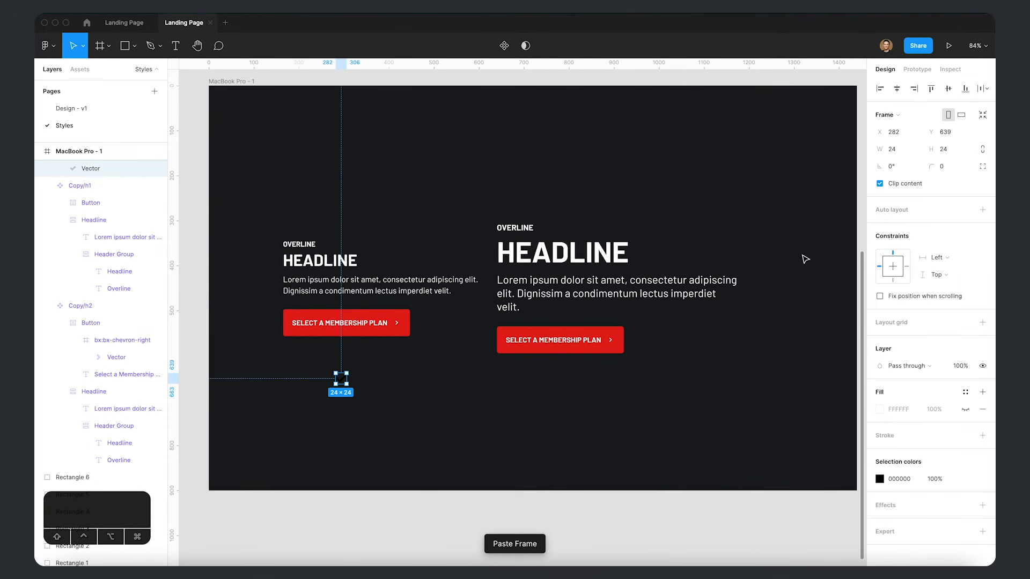
# - Resize the check mark's frame proportionally to 20 × 20
pyautogui.click(960, 156)
pyautogui.write('20')
pyautogui.press('Return')
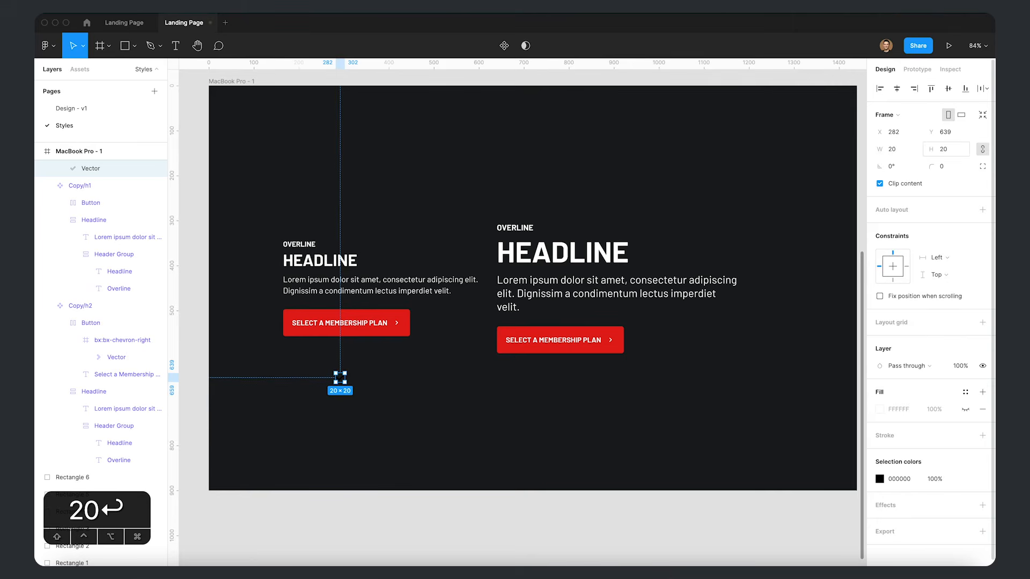
# - Add the text "24hr Heated Pool" directly beside the check mark
pyautogui.click(367, 389)
pyautogui.press('t')
pyautogui.click(351, 378)
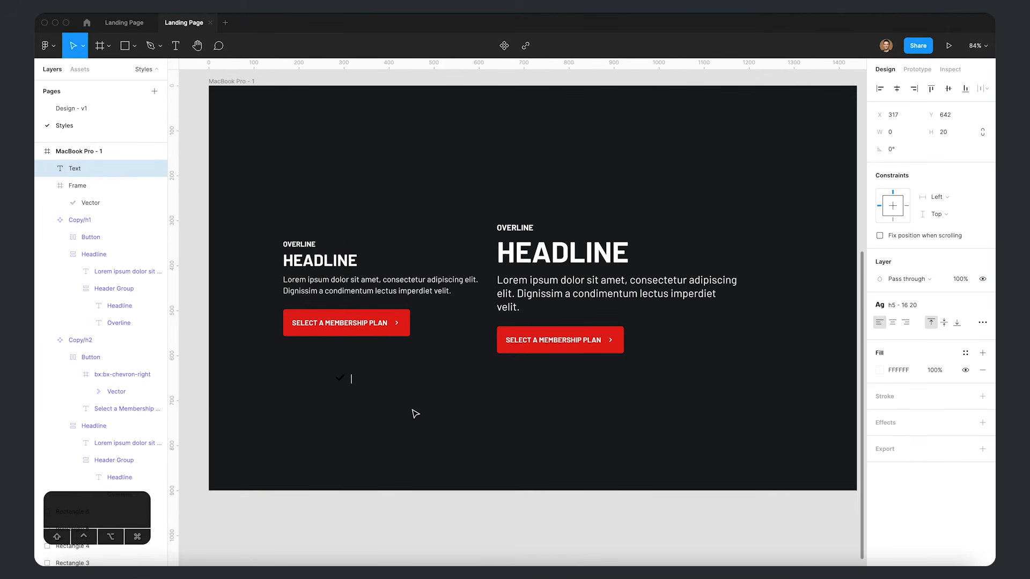
pyautogui.write('24')
pyautogui.press('BackSpace')
pyautogui.write('hr')
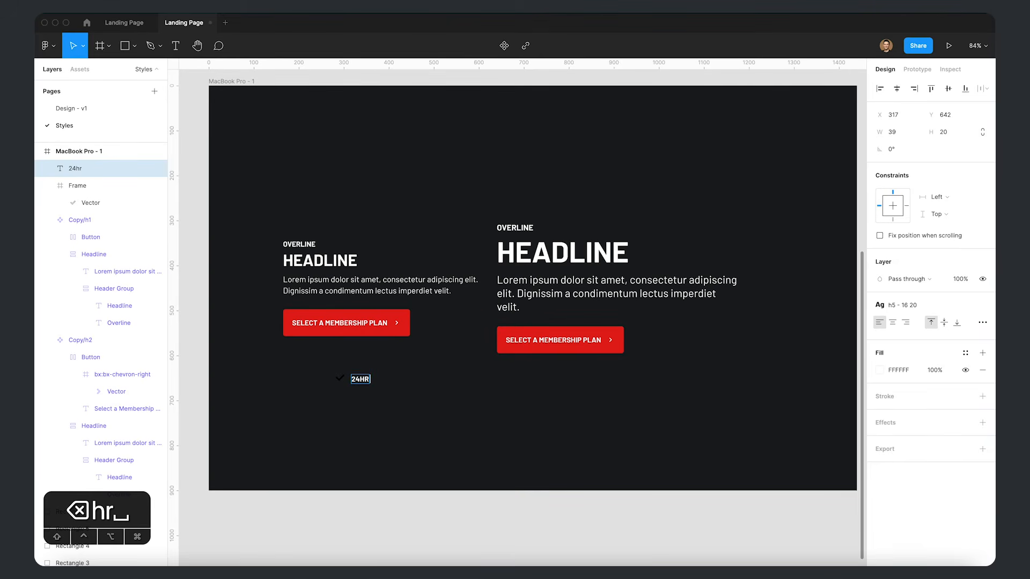
pyautogui.write(' Heated P')
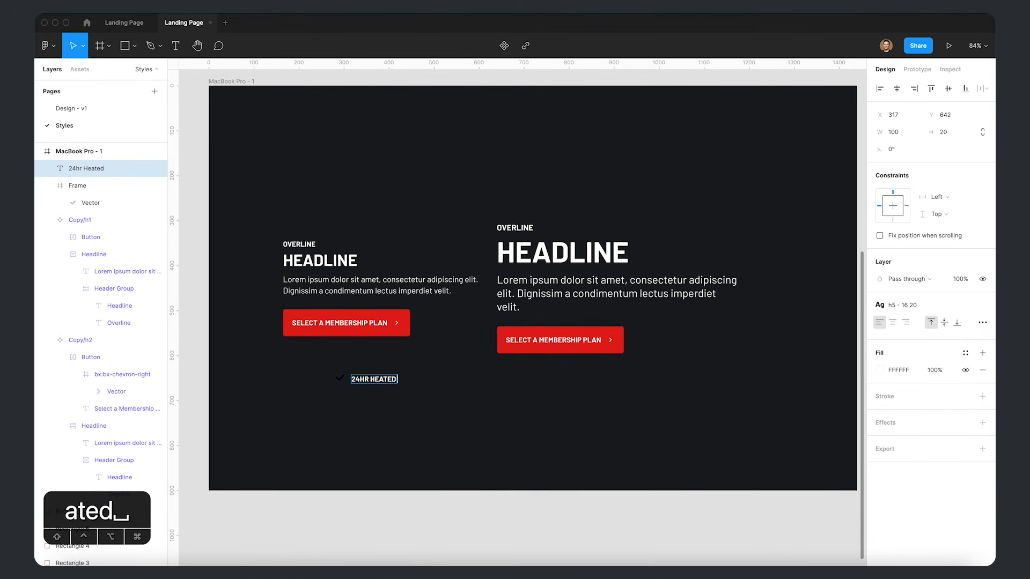
pyautogui.press('Escape')
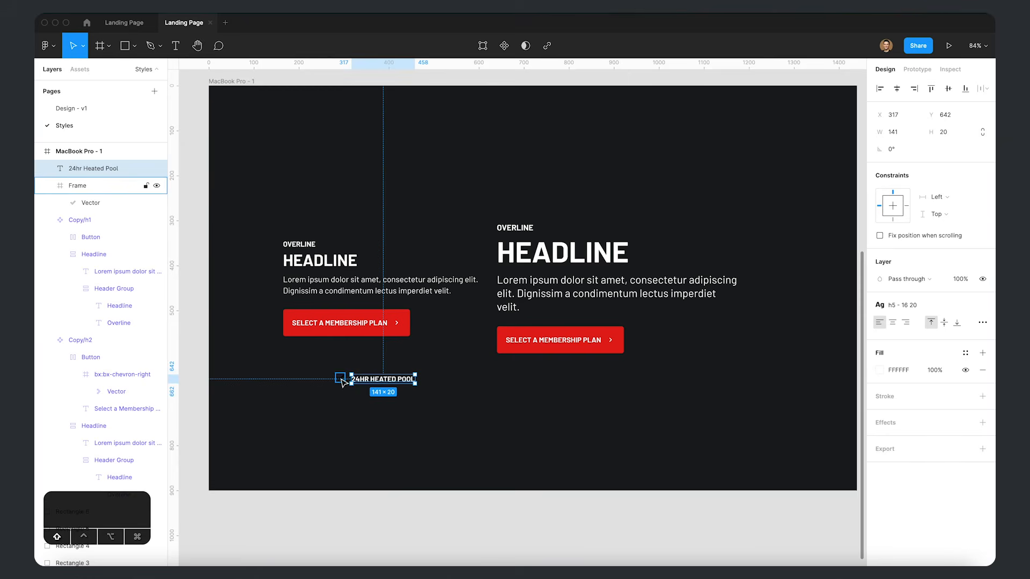
# - Combine the check mark and its label into an auto layout frame with 10 spacing and centred alignment
pyautogui.keyDown('shift'); pyautogui.click(340, 379); pyautogui.keyUp('shift')
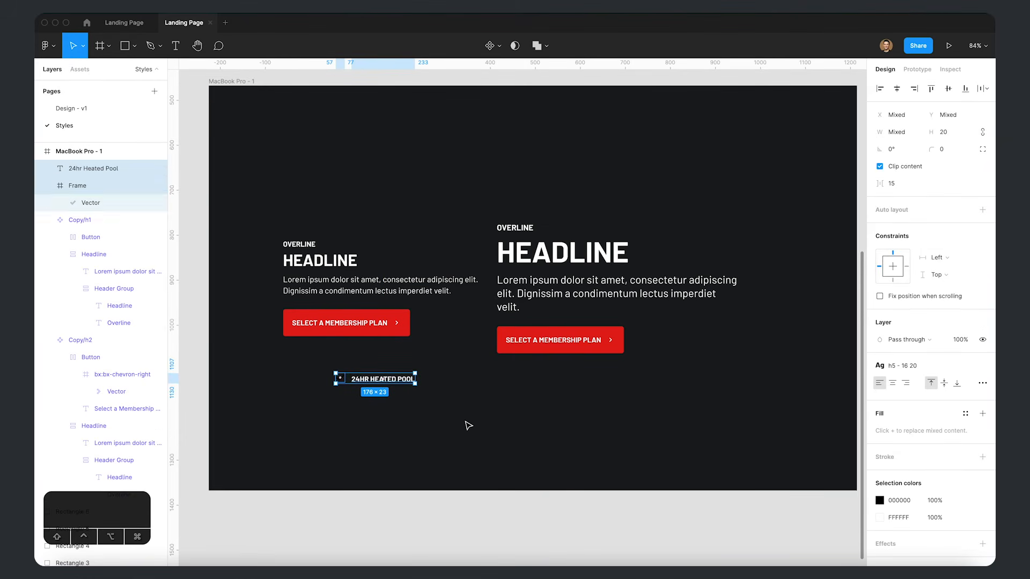
pyautogui.hotkey('shift', 'a')
pyautogui.click(983, 227)
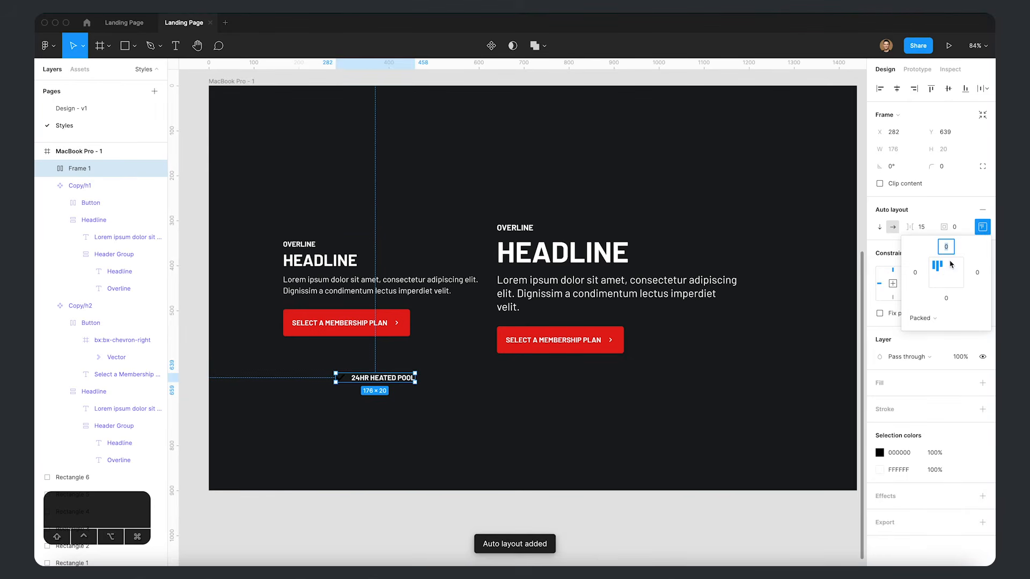
pyautogui.click(924, 227)
pyautogui.write('10')
pyautogui.press('Return')
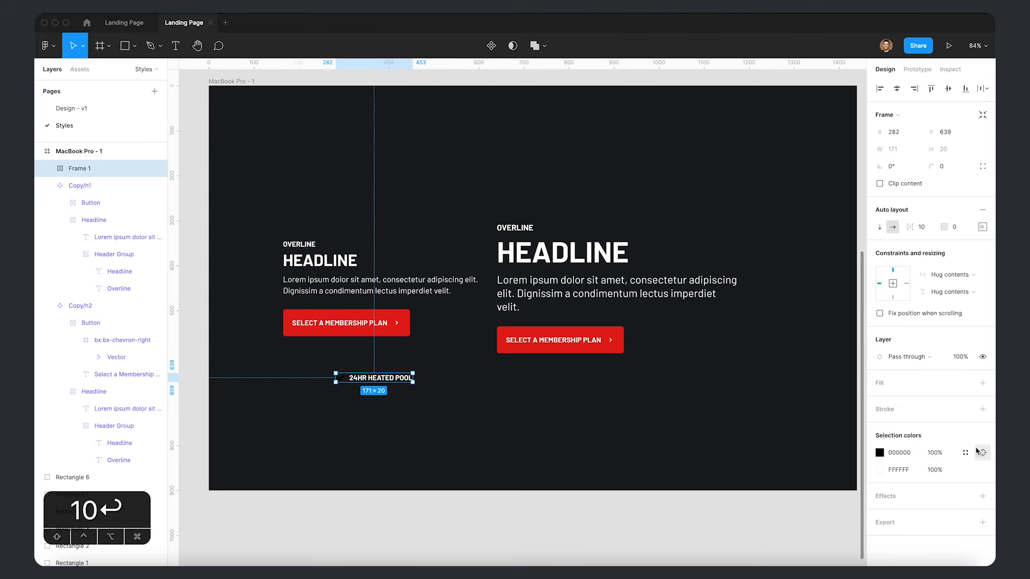
# - Apply the 1 - #FFFFFF colour style to both the check mark and the text of the list item
pyautogui.click(966, 452)
pyautogui.click(791, 545)
pyautogui.click(966, 470)
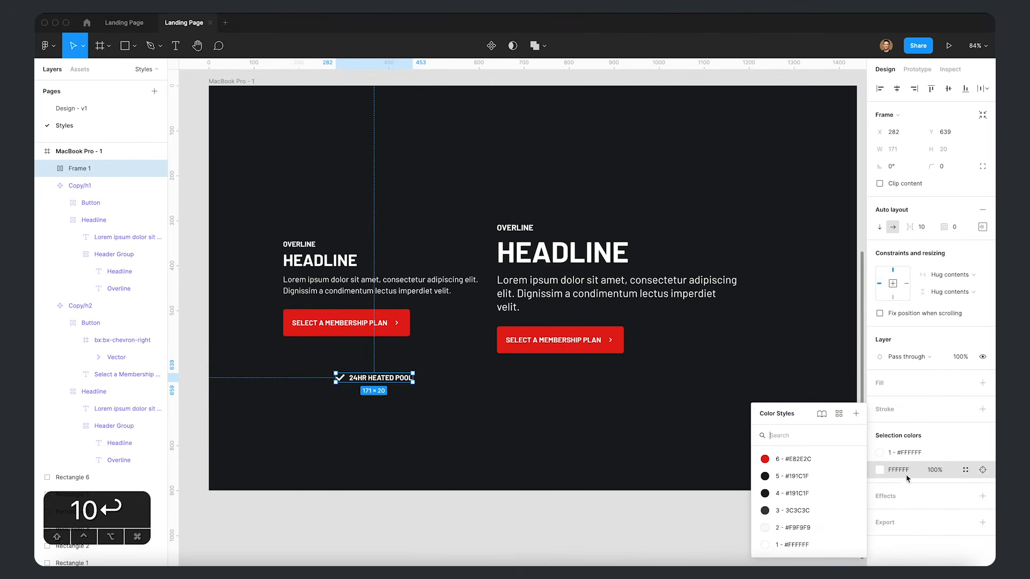
pyautogui.click(805, 545)
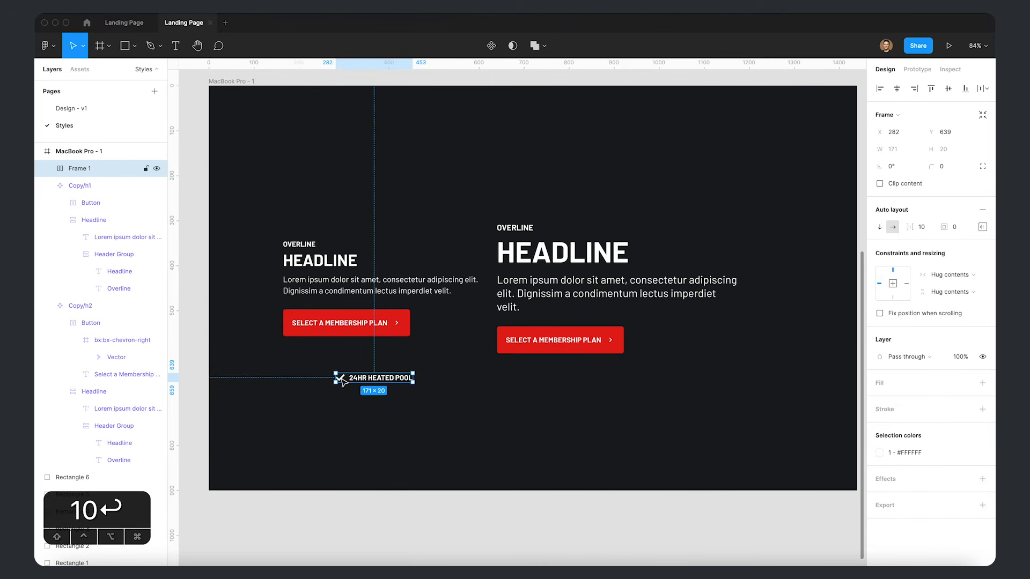
# - Move the list item to X 165, Y 653 below the h2 component and set its item spacing to 15
pyautogui.click(391, 404)
pyautogui.moveTo(390, 379); pyautogui.dragTo(337, 387)
pyautogui.press('space')
pyautogui.moveTo(432, 433); pyautogui.dragTo(471, 437)
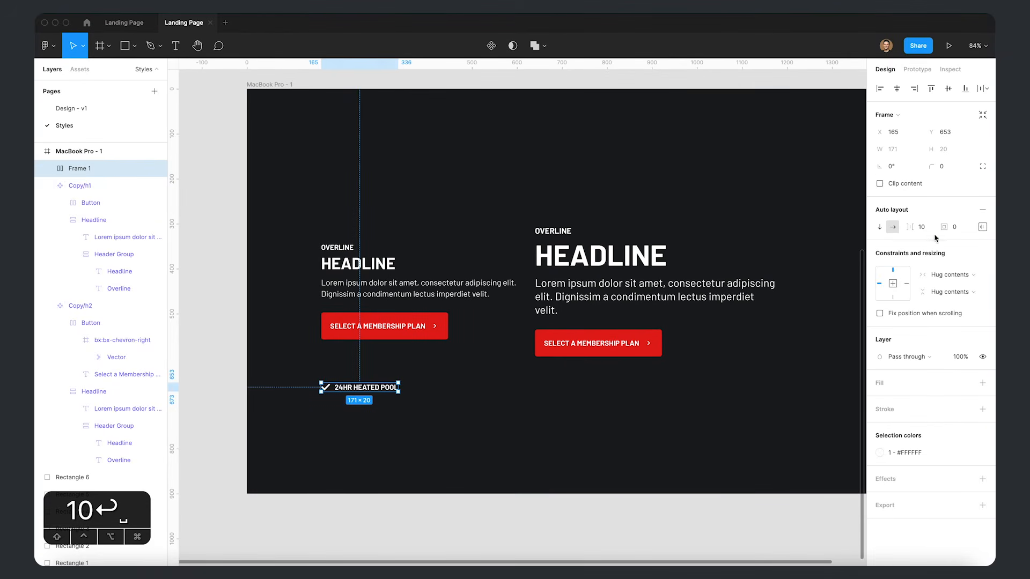
pyautogui.write('15')
pyautogui.press('Return')
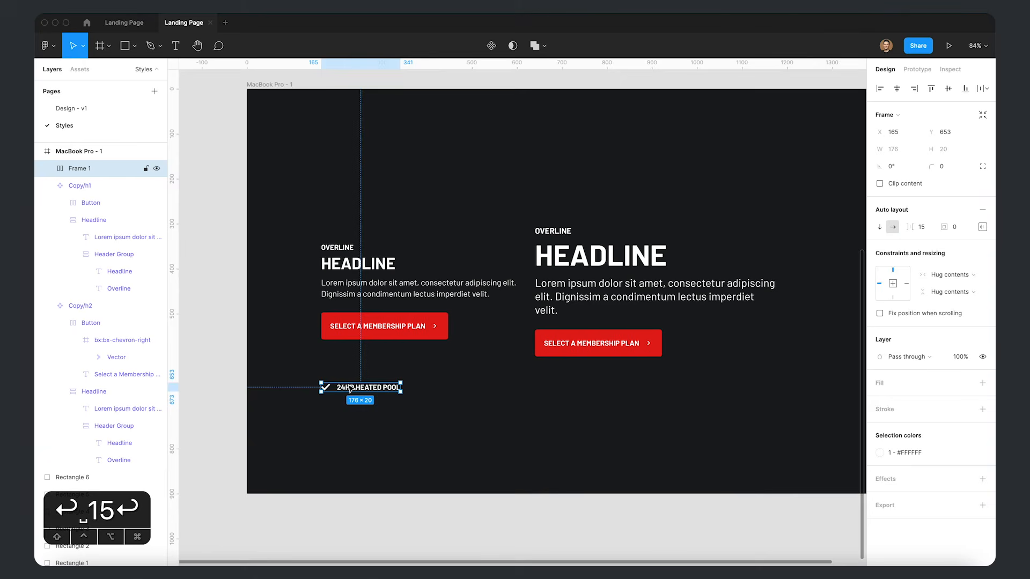
# - Insert the list item into the Copy/h2 component beneath the paragraph and duplicate it twice
pyautogui.moveTo(349, 387); pyautogui.dragTo(370, 313)
pyautogui.click(497, 405)
pyautogui.doubleClick(371, 317)
pyautogui.press('super+d')
pyautogui.press('super+d')
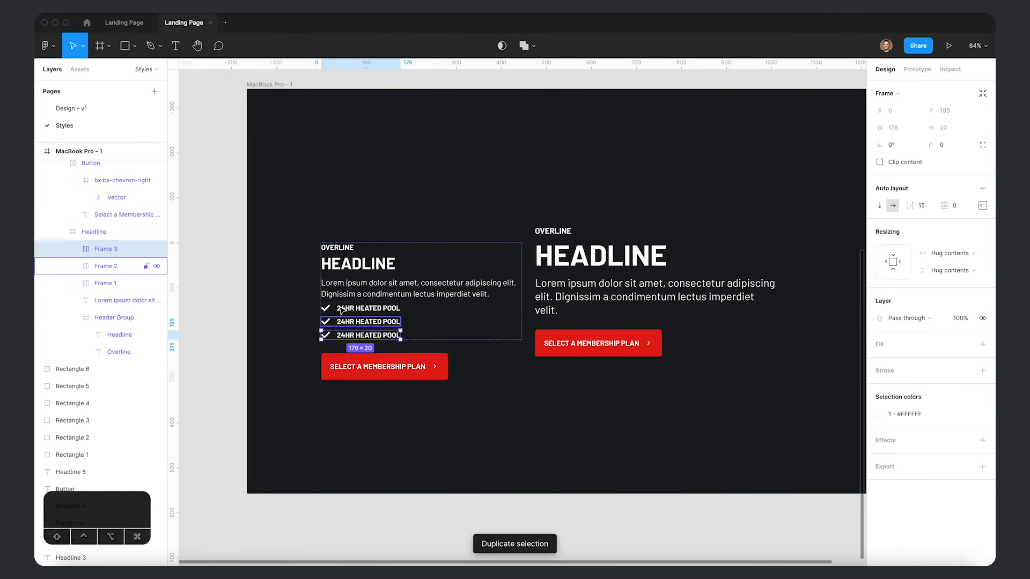
# - Group the three list items in a vertical auto layout frame placed between the Headline group and the button
pyautogui.keyDown('shift'); pyautogui.click(365, 310); pyautogui.keyUp('shift')
pyautogui.keyDown('shift'); pyautogui.click(367, 323); pyautogui.keyUp('shift')
pyautogui.hotkey('shift', 'a')
pyautogui.moveTo(363, 316)
pyautogui.mouseDown()
pyautogui.moveTo(370, 340)
pyautogui.moveTo(360, 348)
pyautogui.moveTo(362, 314)
pyautogui.mouseUp()
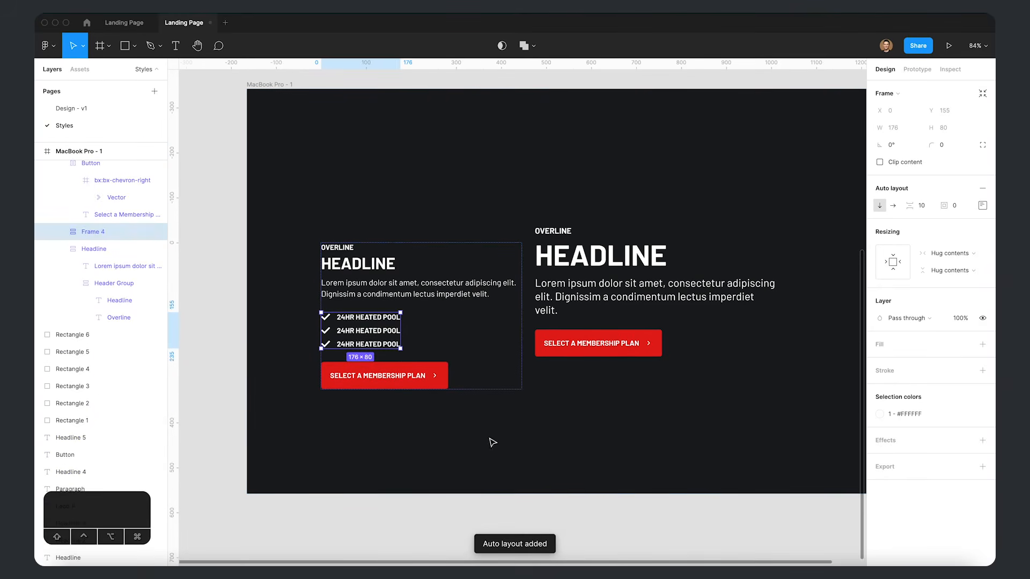
# - Set the list frame and its three text labels to fill their containers horizontally
pyautogui.click(953, 254)
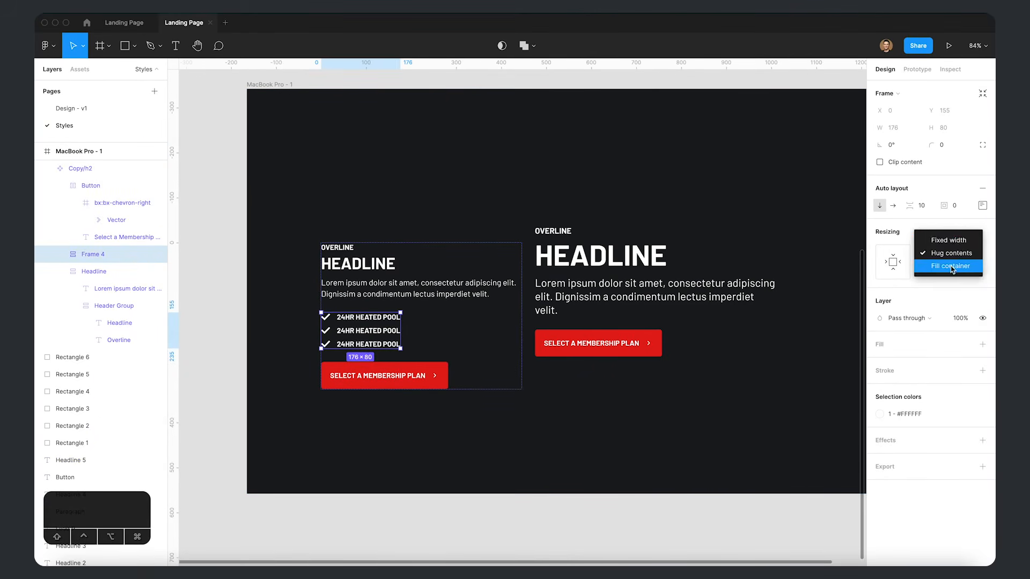
pyautogui.click(954, 267)
pyautogui.keyDown('super'); pyautogui.click(390, 320); pyautogui.keyUp('super')
pyautogui.keyDown('shift'); pyautogui.keyDown('super'); pyautogui.click(384, 331); pyautogui.keyUp('super'); pyautogui.keyUp('shift')
pyautogui.keyDown('shift'); pyautogui.keyDown('super'); pyautogui.click(382, 344); pyautogui.keyUp('super'); pyautogui.keyUp('shift')
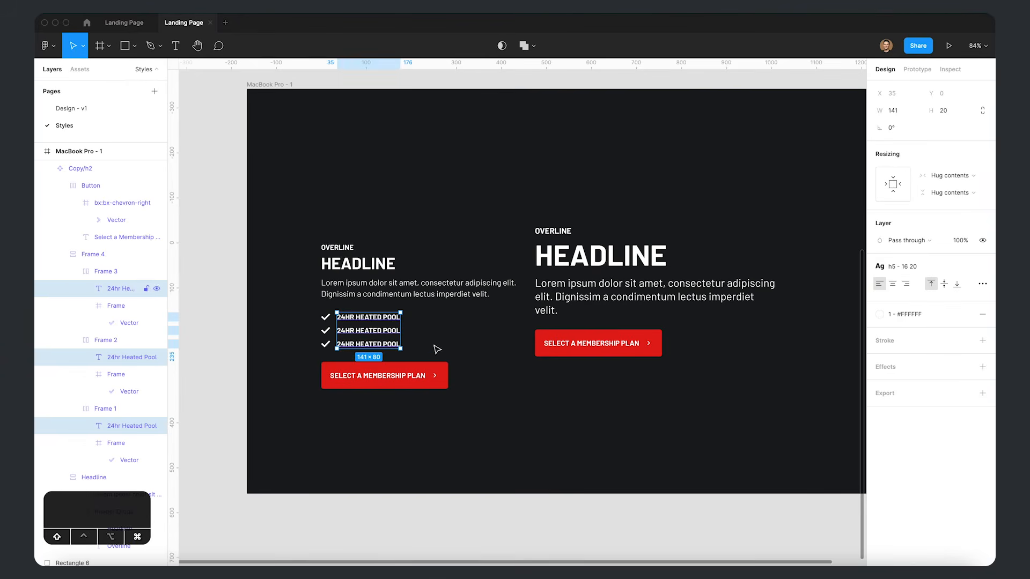
pyautogui.click(950, 176)
pyautogui.click(947, 188)
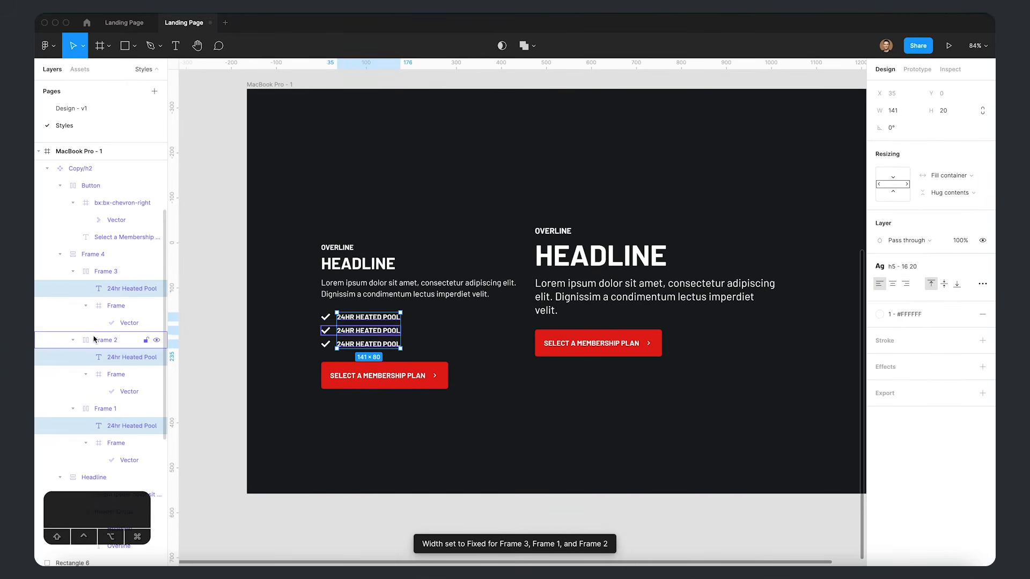
# - Set the width of the three check-mark row frames to Fill container
pyautogui.click(108, 257)
pyautogui.doubleClick(363, 319)
pyautogui.keyDown('shift'); pyautogui.click(369, 333); pyautogui.keyUp('shift')
pyautogui.keyDown('shift'); pyautogui.click(368, 344); pyautogui.keyUp('shift')
pyautogui.click(950, 253)
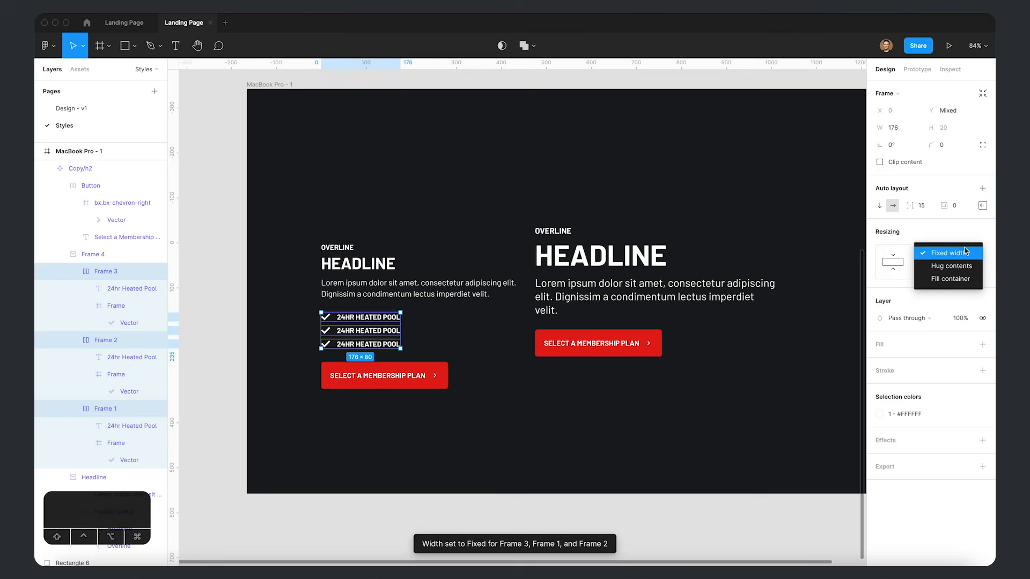
pyautogui.click(947, 274)
# - Test the list's resizing by narrowing the component from its edge, and undo the resize
pyautogui.click(352, 454)
pyautogui.keyDown('super'); pyautogui.click(348, 323); pyautogui.keyUp('super')
pyautogui.click(429, 425)
pyautogui.click(420, 309)
pyautogui.moveTo(521, 297); pyautogui.dragTo(451, 304)
pyautogui.press('super+z')
# - Change the second list item's text to "Fully air-conditioned"
pyautogui.click(356, 316)
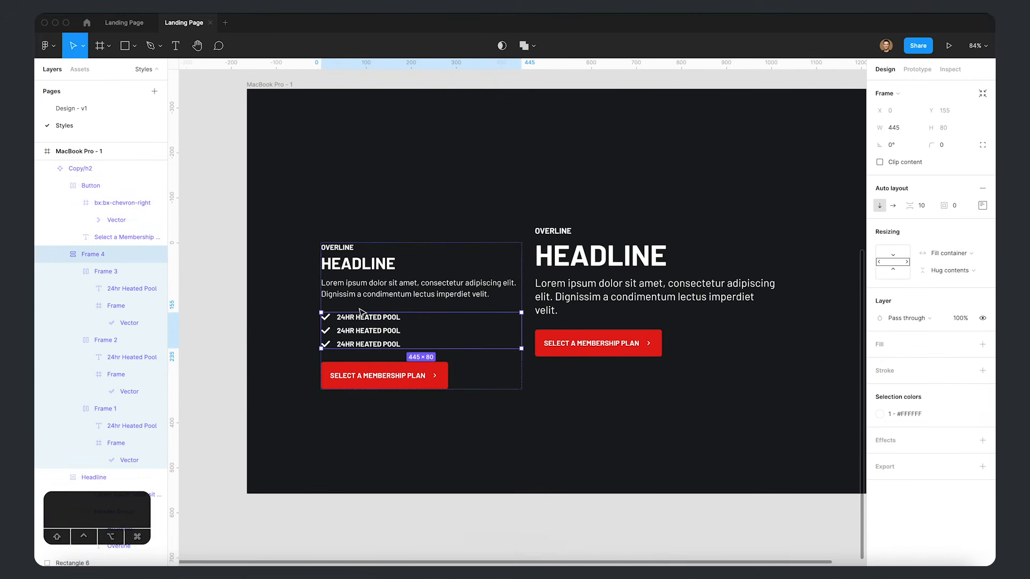
pyautogui.doubleClick(373, 335)
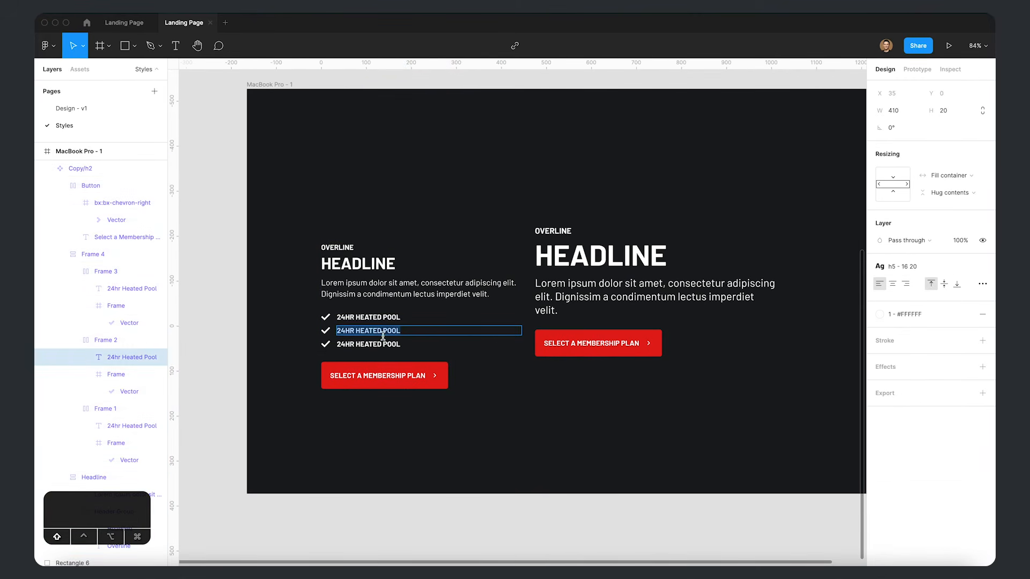
pyautogui.write('Fully air-conditioned')
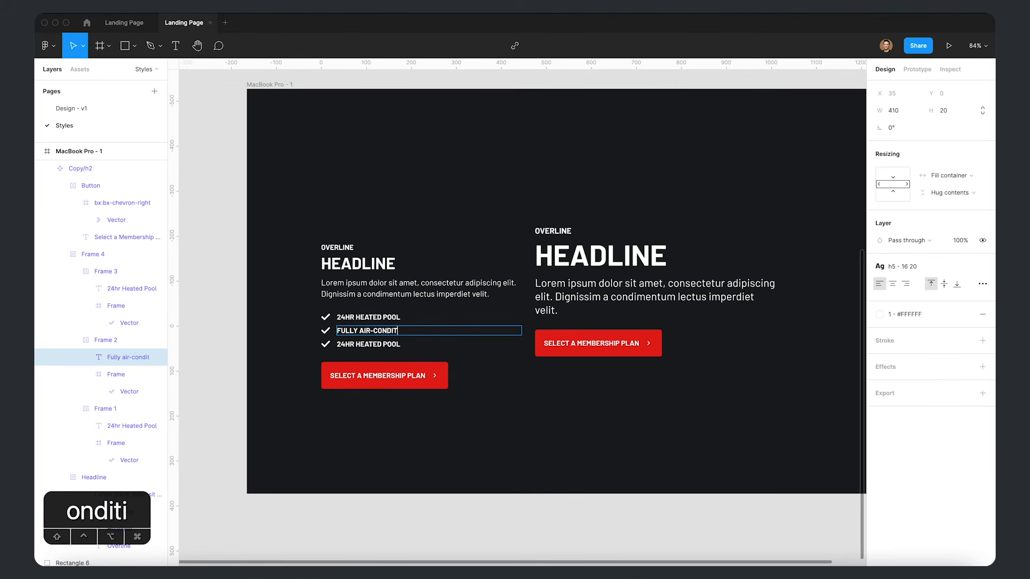
pyautogui.press('Escape')
# - Change the third list item's text to "Over 100 classes per week"
pyautogui.doubleClick(358, 345)
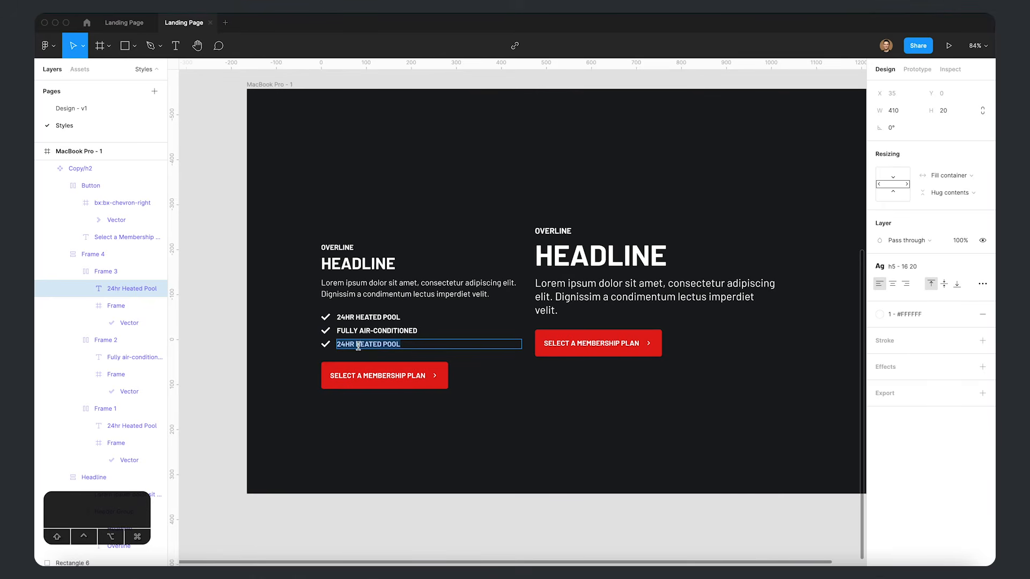
pyautogui.write('Over 100 cla')
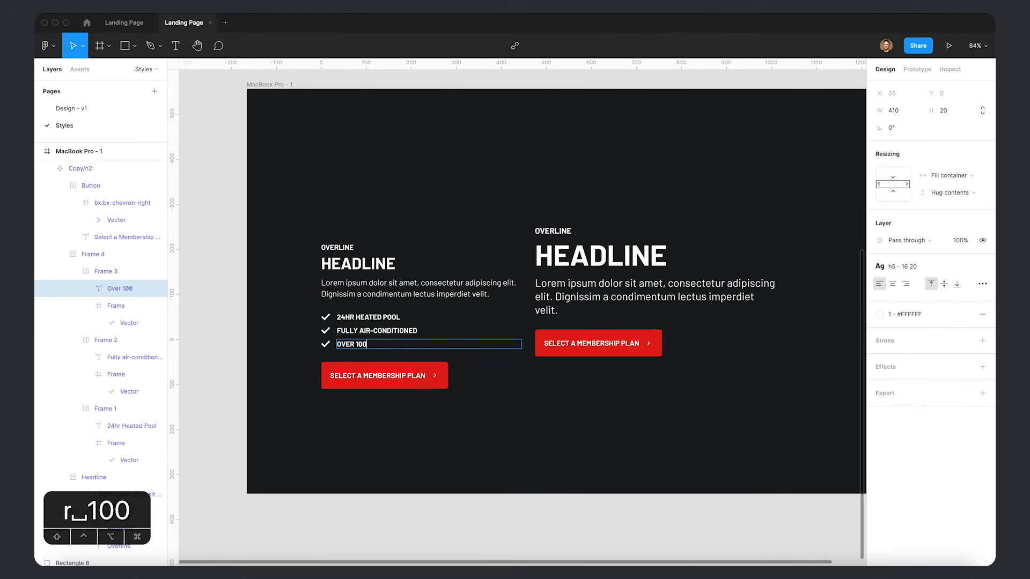
pyautogui.write('sses per wee')
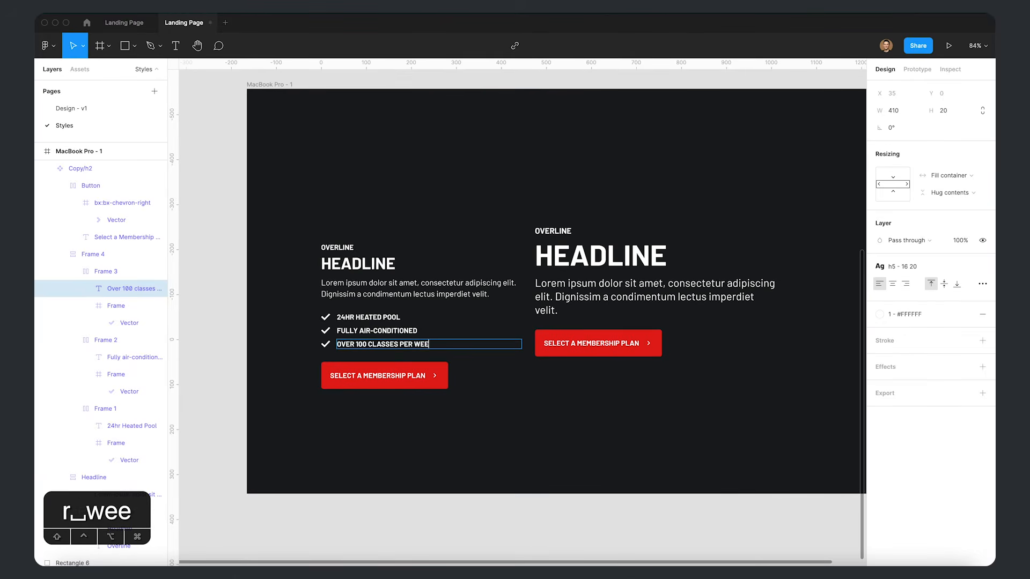
pyautogui.write('k')
pyautogui.press('Escape')
# - Set the Copy/h2 component's vertical auto layout spacing to 20
pyautogui.doubleClick(401, 300)
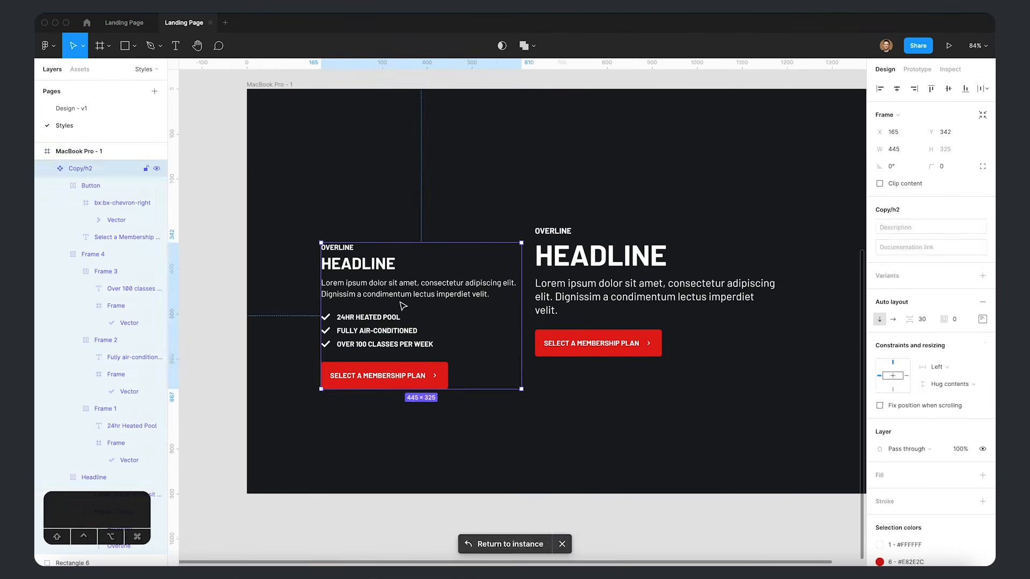
pyautogui.keyDown('shift'); pyautogui.click(376, 333); pyautogui.keyUp('shift')
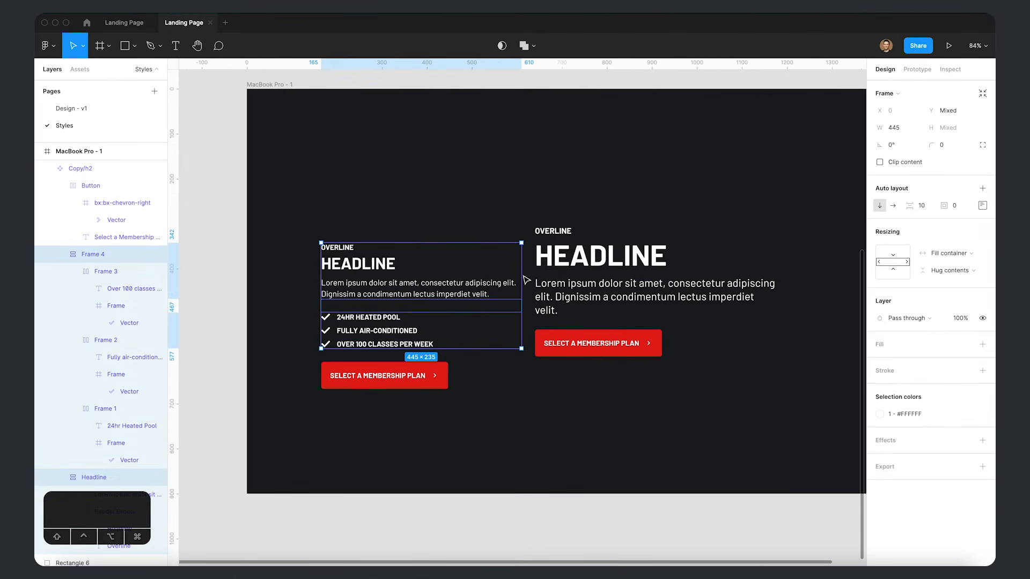
pyautogui.press('Escape')
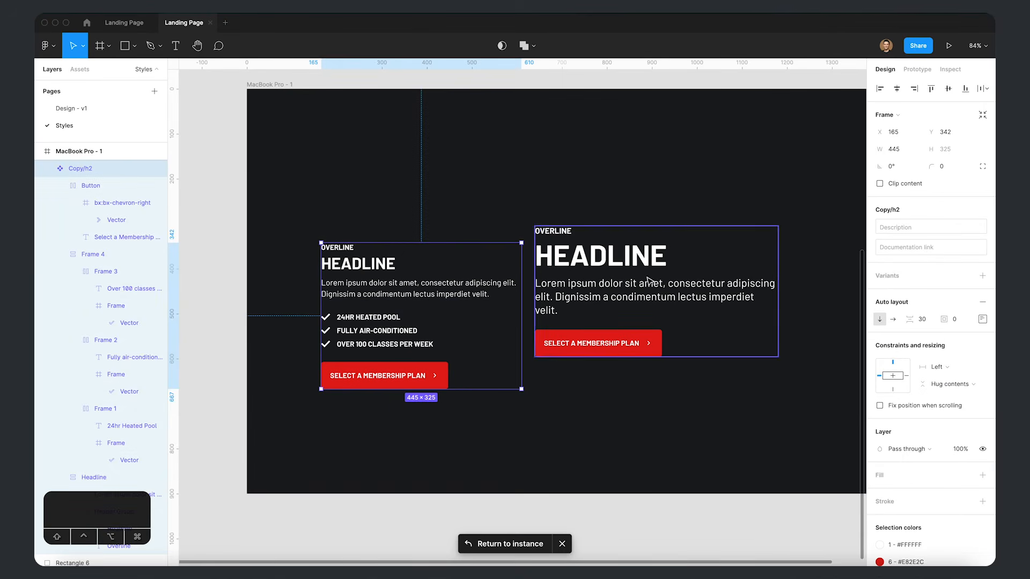
pyautogui.write('20')
pyautogui.press('Return')
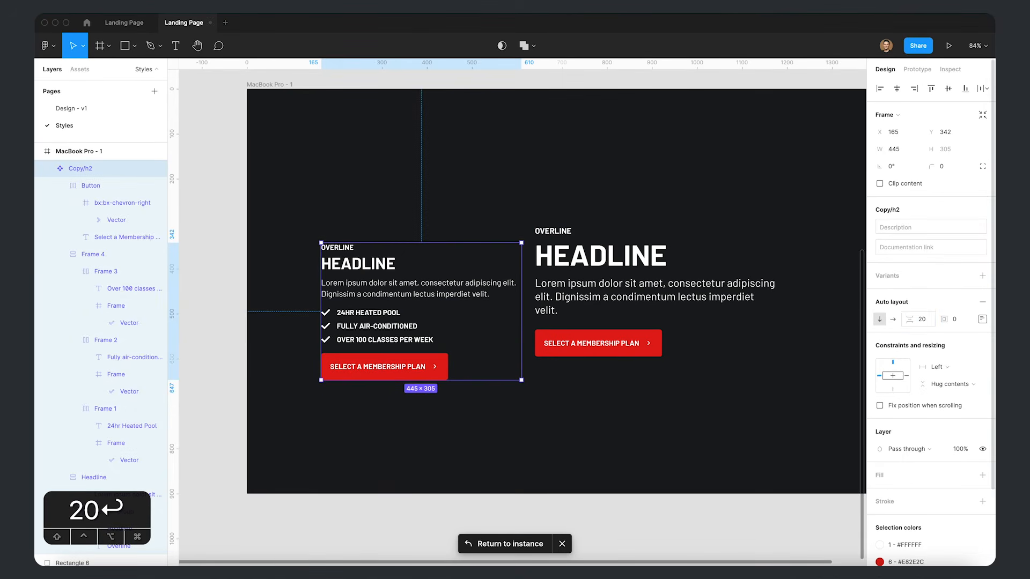
# - Inspect the spacing of the header group and of the whole Copy/h2 component
pyautogui.click(425, 435)
pyautogui.press('space')
pyautogui.moveTo(429, 416); pyautogui.dragTo(461, 363)
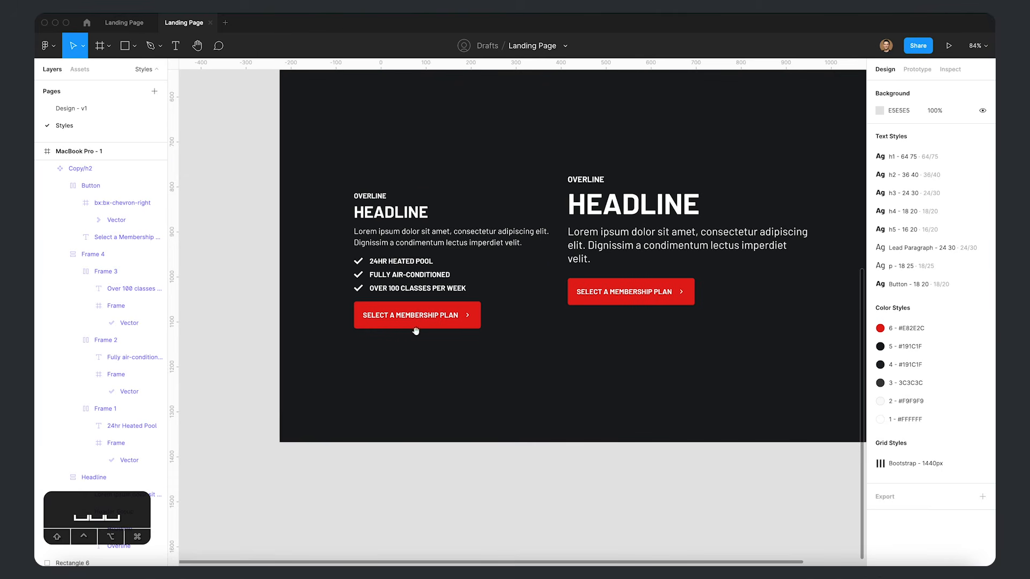
pyautogui.doubleClick(397, 240)
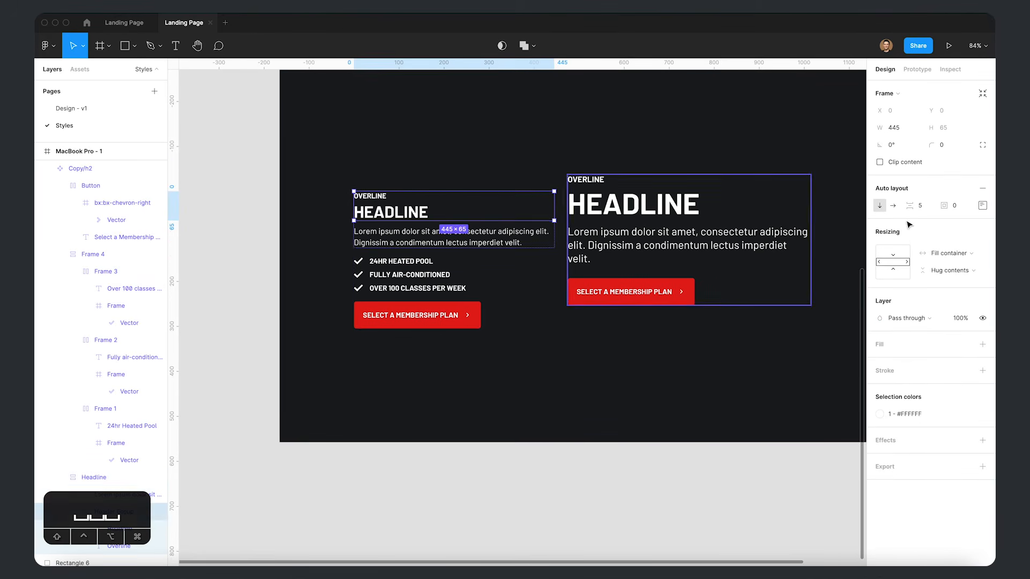
pyautogui.click(704, 408)
pyautogui.click(397, 254)
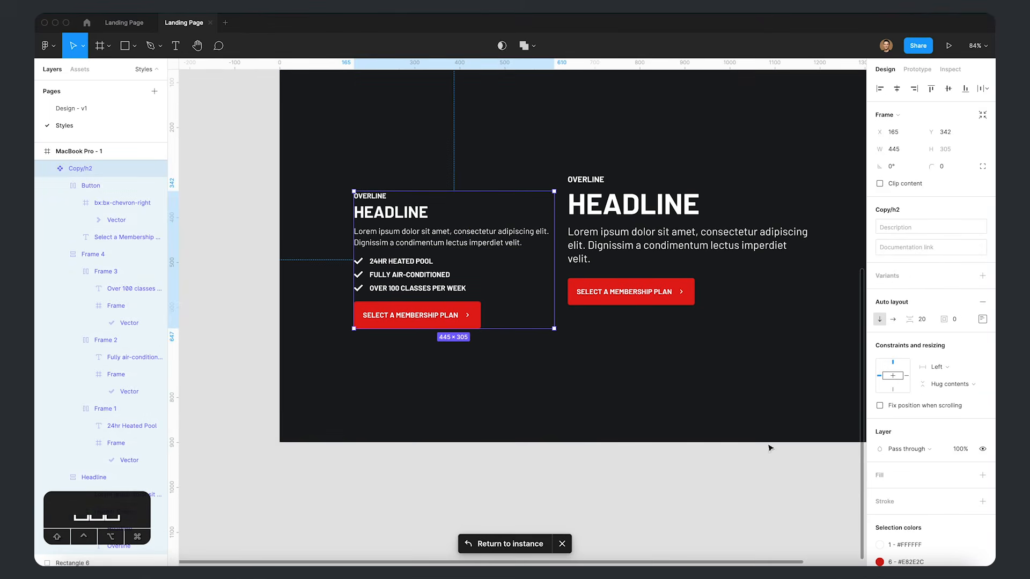
# - Return to the Copy/h2 instance in the Media Feature section and set its Y position to 108
pyautogui.click(510, 544)
pyautogui.click(793, 356)
pyautogui.scroll(-3, 538, 358)
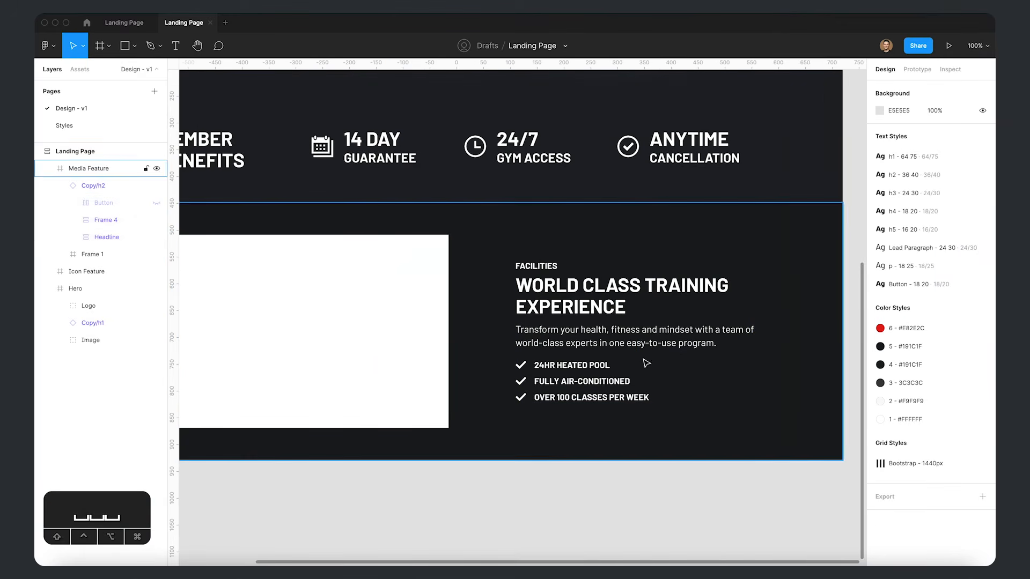
pyautogui.click(668, 307)
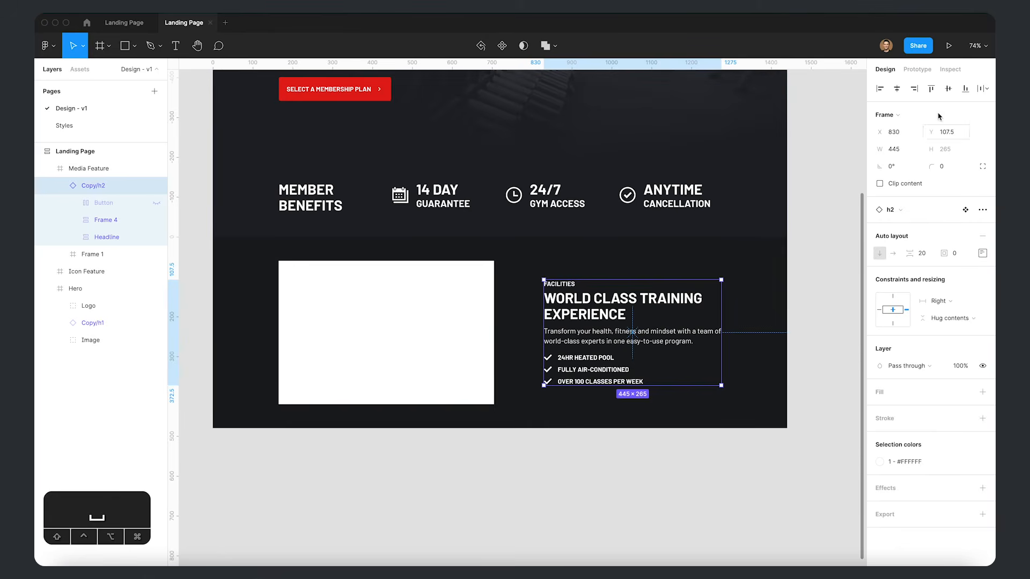
pyautogui.click(706, 395)
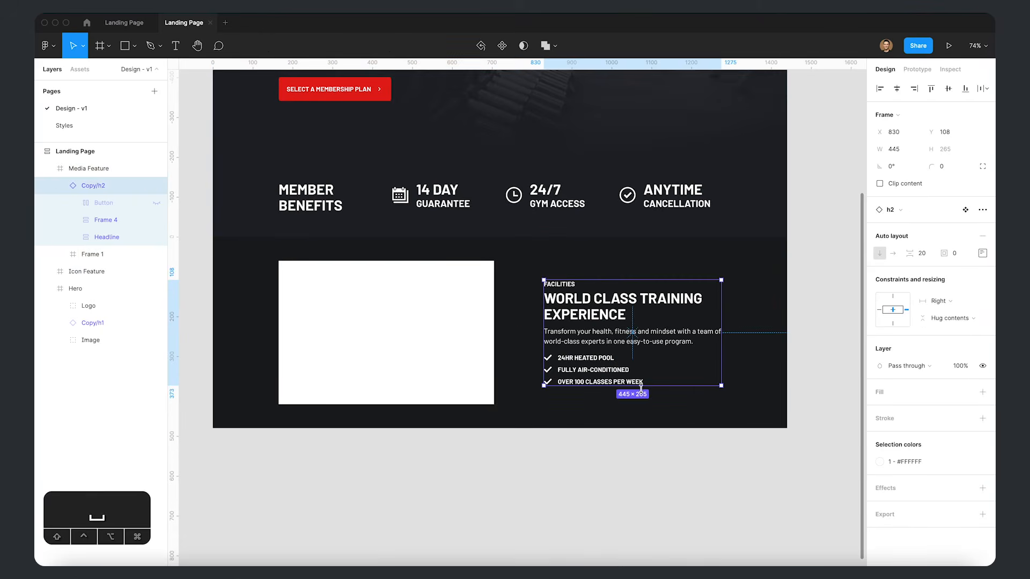
# - Go to the instance's main component and set its vertical auto layout spacing to 25
pyautogui.click(626, 329)
pyautogui.click(963, 210)
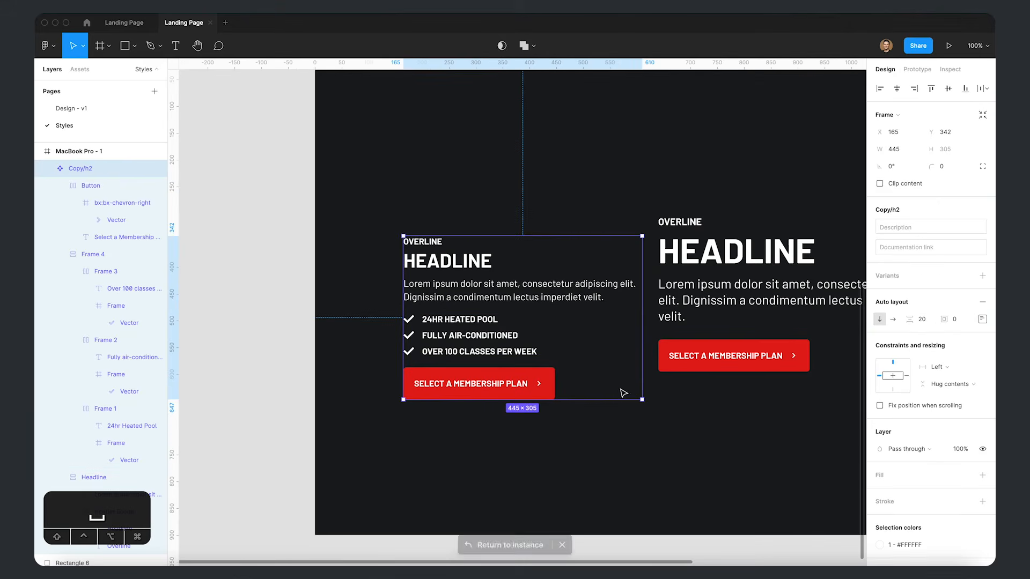
pyautogui.write('25')
pyautogui.press('Return')
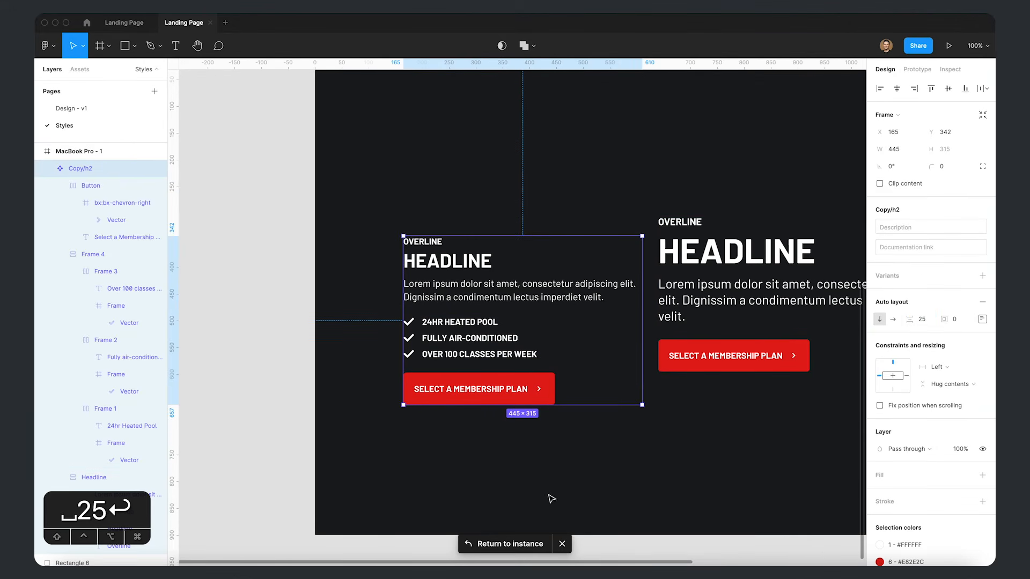
# - Return to the Copy/h2 instance and review the check-mark list within the Media Feature section
pyautogui.click(510, 538)
pyautogui.press('space')
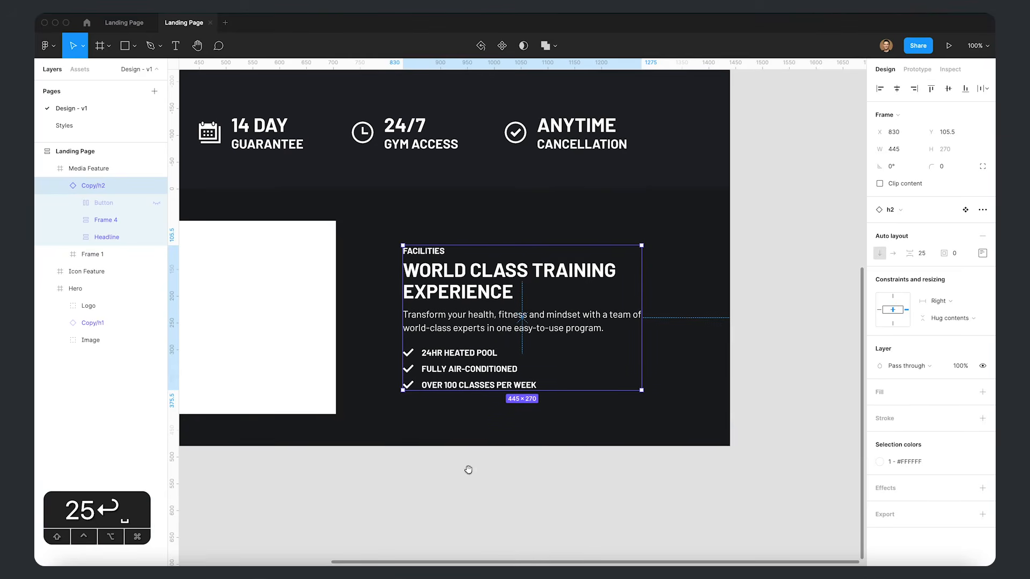
pyautogui.moveTo(469, 470); pyautogui.dragTo(600, 485)
pyautogui.scroll(-2, 702, 407)
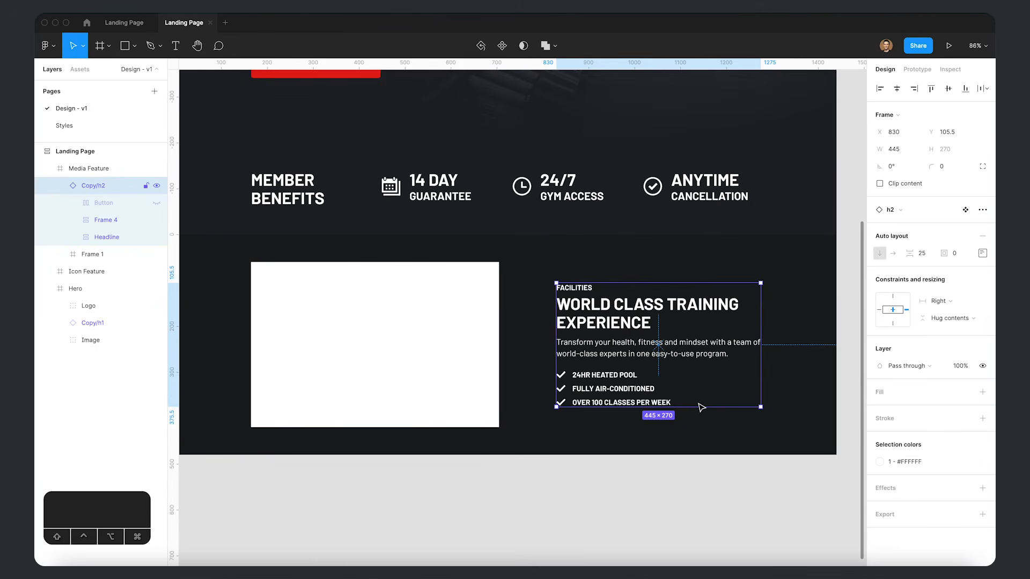
# - Remove the paragraph beneath the World Class Training Experience headline
pyautogui.scroll(-2, 580, 352)
pyautogui.doubleClick(579, 352)
pyautogui.press('BackSpace')
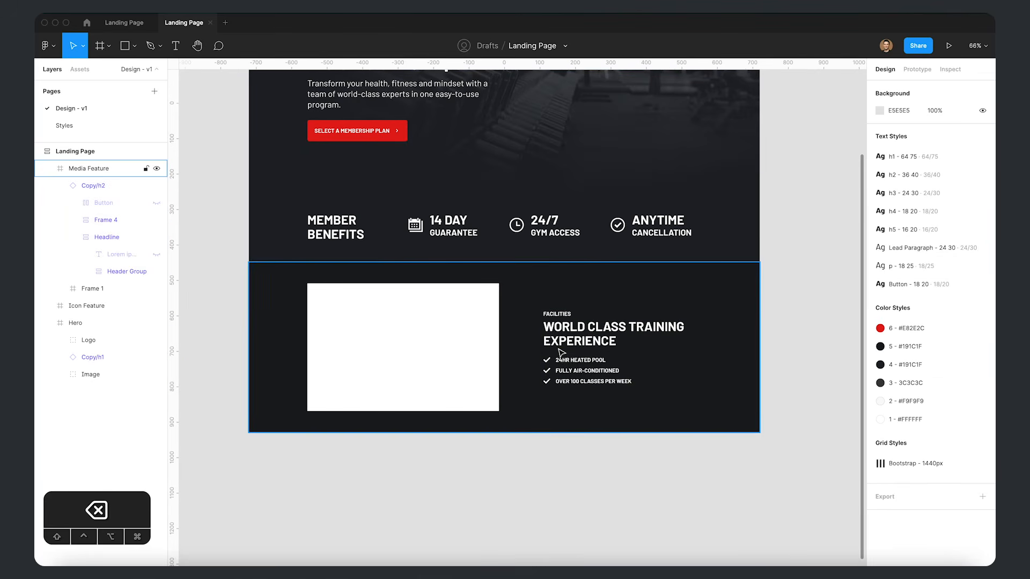
# - Set the item spacing of the main Copy/h2 component to 15 and return to its instance in the landing page
pyautogui.click(585, 359)
pyautogui.click(585, 359)
pyautogui.click(966, 211)
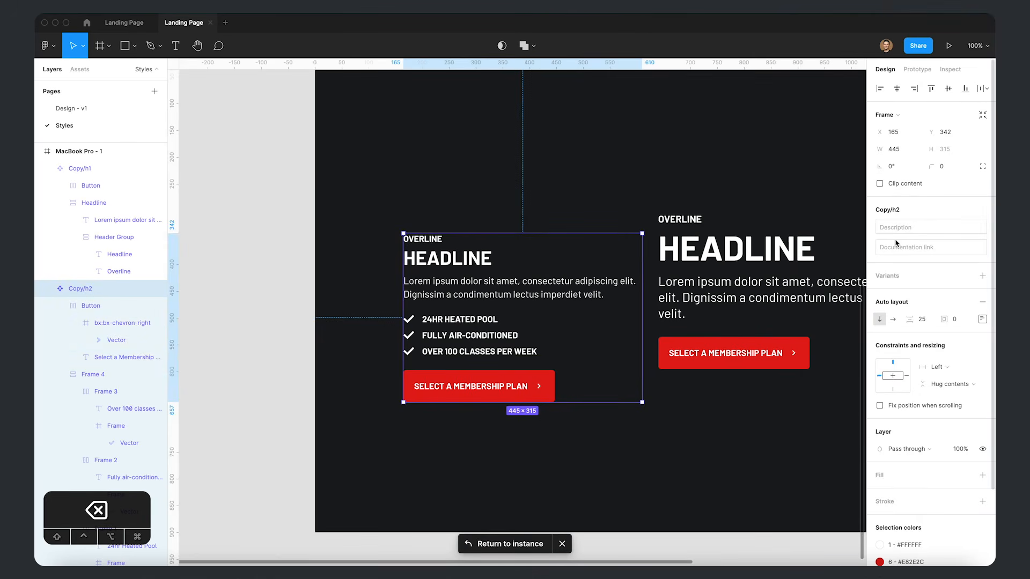
pyautogui.write('15')
pyautogui.press('Return')
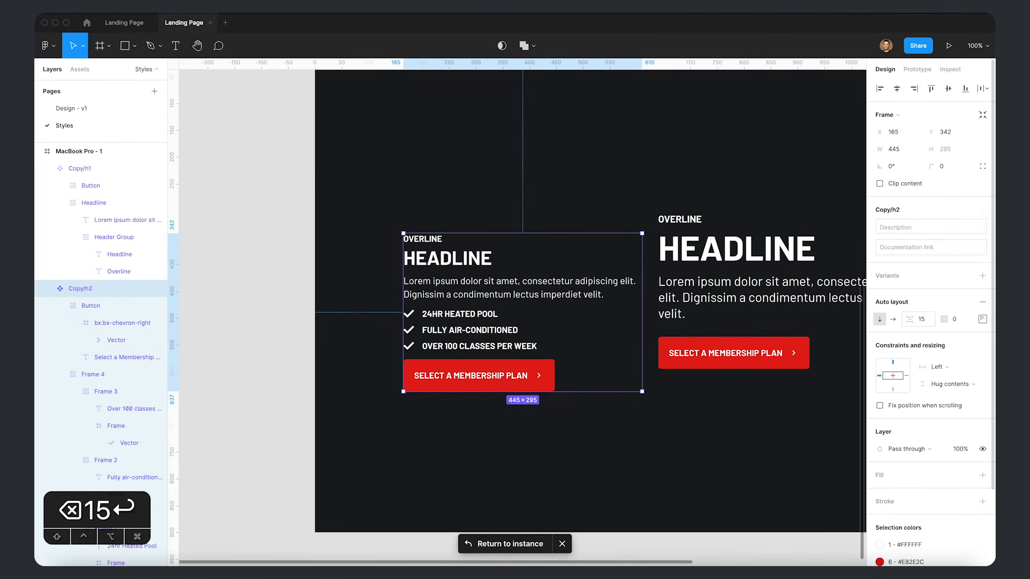
pyautogui.doubleClick(471, 259)
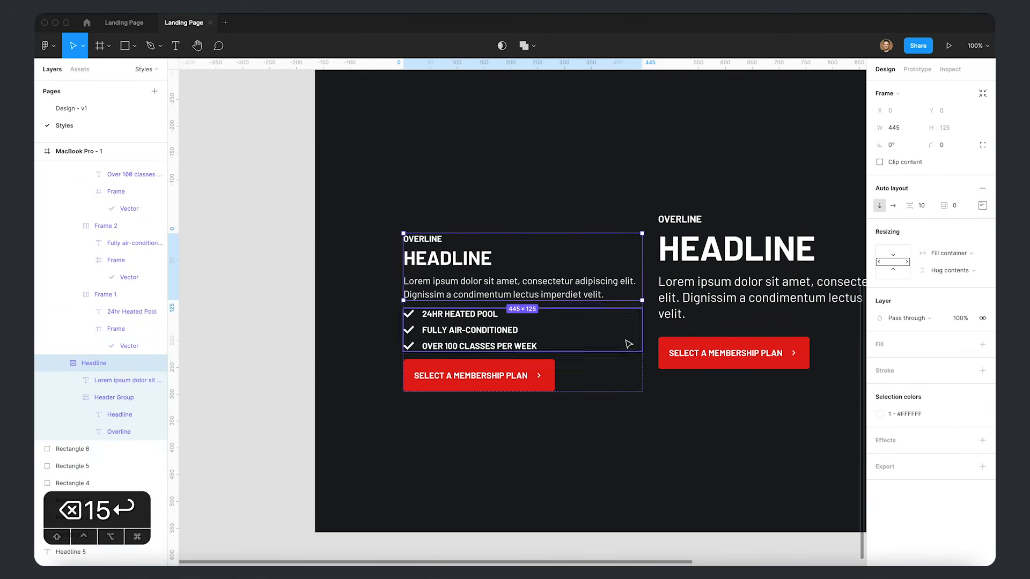
pyautogui.click(602, 378)
pyautogui.click(496, 543)
pyautogui.click(736, 322)
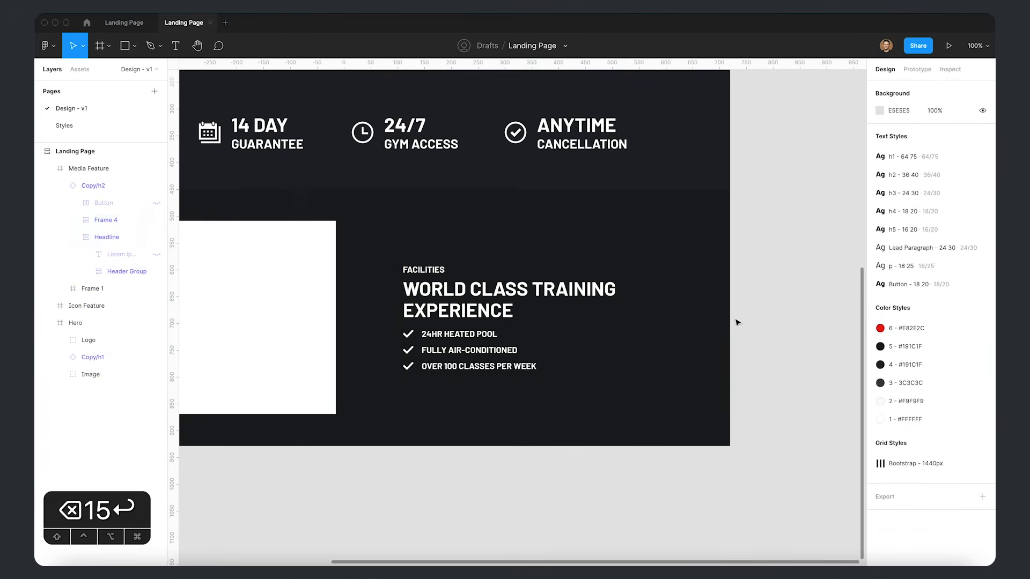
# - Run the Unsplash plugin and search for "indoor pool"
pyautogui.scroll(-3, 574, 306)
pyautogui.press('space')
pyautogui.moveTo(409, 278); pyautogui.dragTo(490, 284)
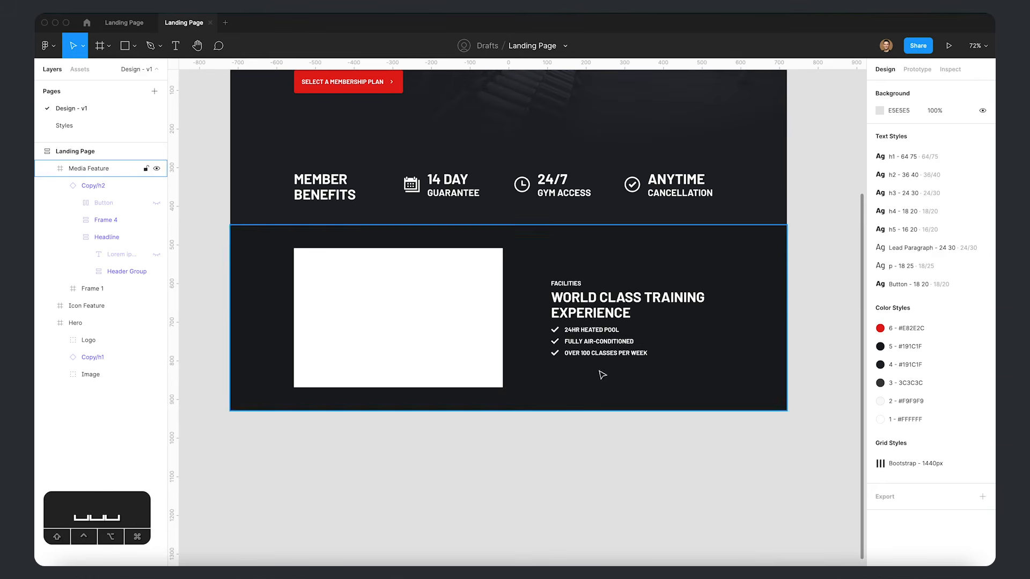
pyautogui.click(674, 333)
pyautogui.press('super+slash')
pyautogui.press('Return')
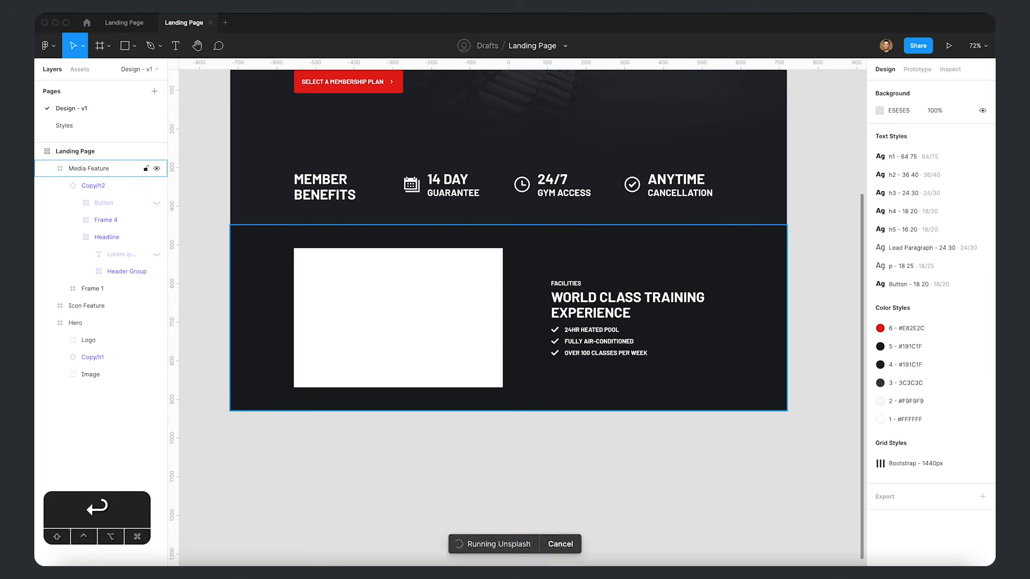
pyautogui.write('indoor pool')
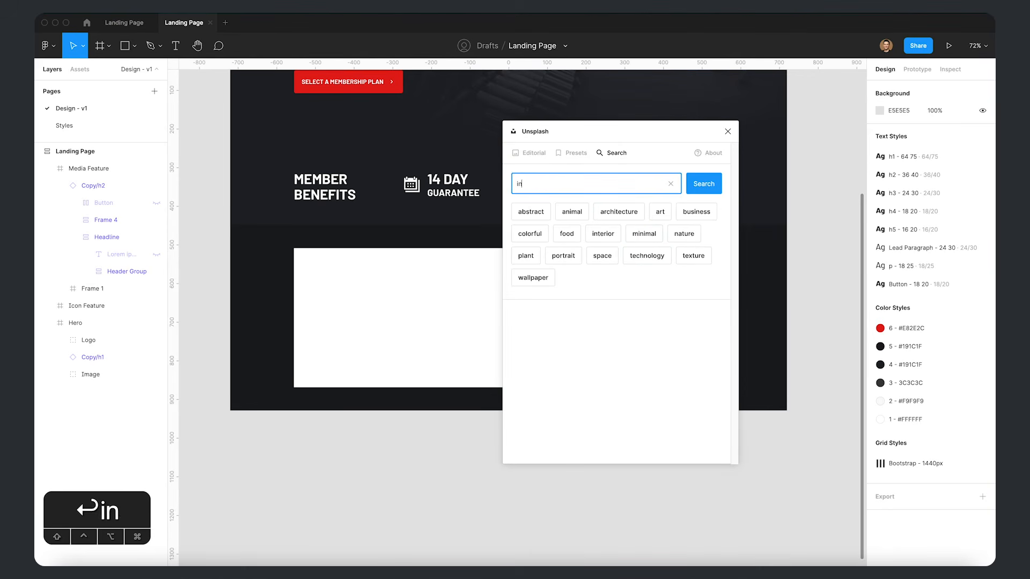
pyautogui.press('Return')
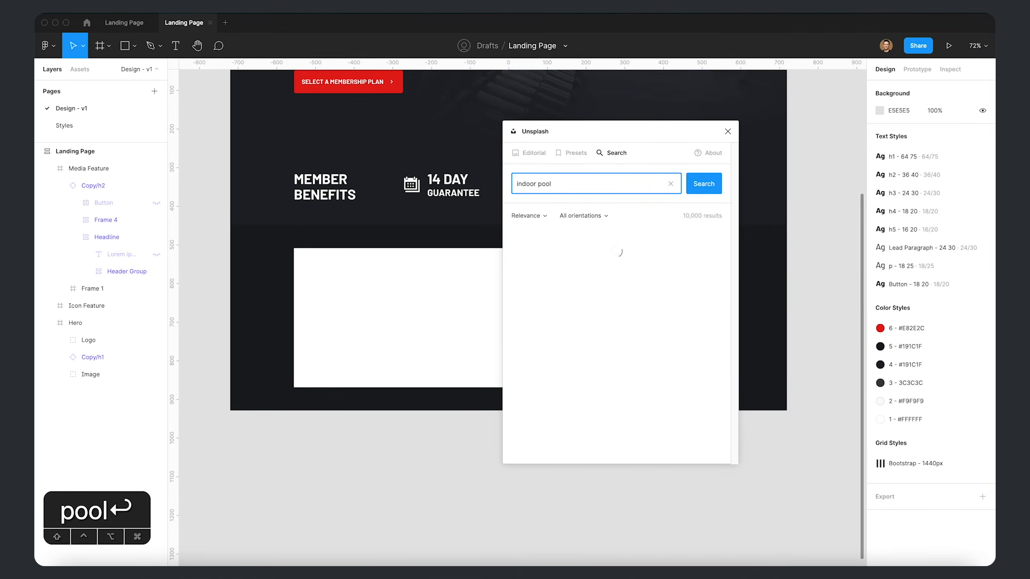
# - Insert the indoor pool photo with the blue lanes and curved ceiling panels, and close the plugin
pyautogui.scroll(-2, 658, 285)
pyautogui.scroll(-10, 659, 284)
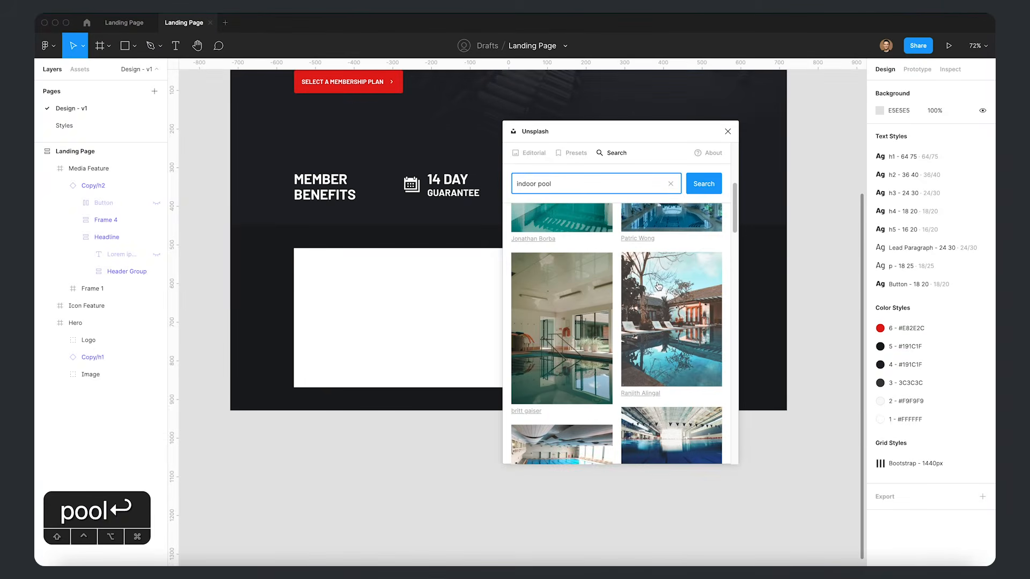
pyautogui.scroll(-4, 660, 287)
pyautogui.click(570, 268)
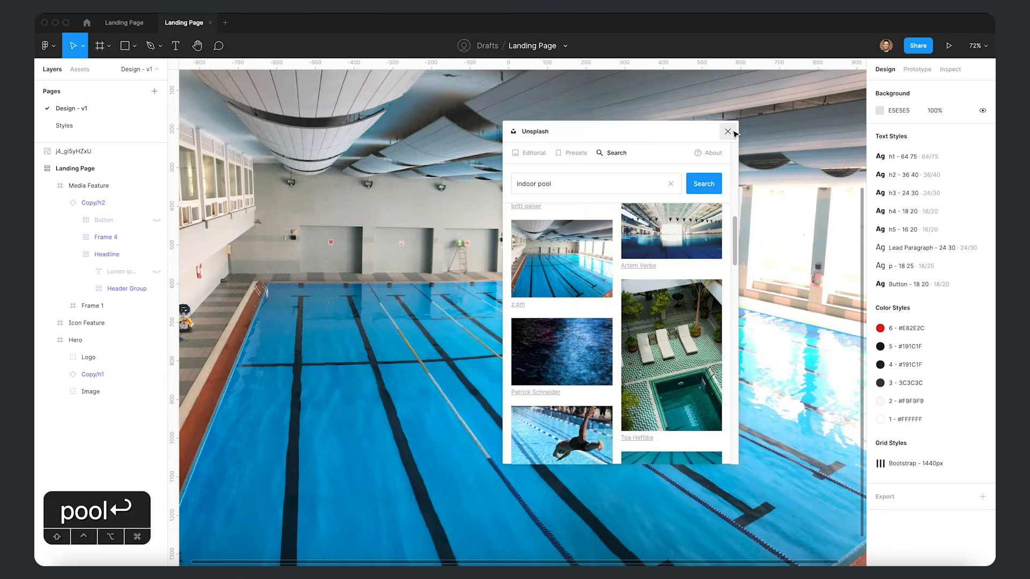
pyautogui.click(728, 132)
# - Cut the inserted pool photo and paste it inside the white 540 × 360 frame beside the Facilities copy
pyautogui.hotkey('shift', '2')
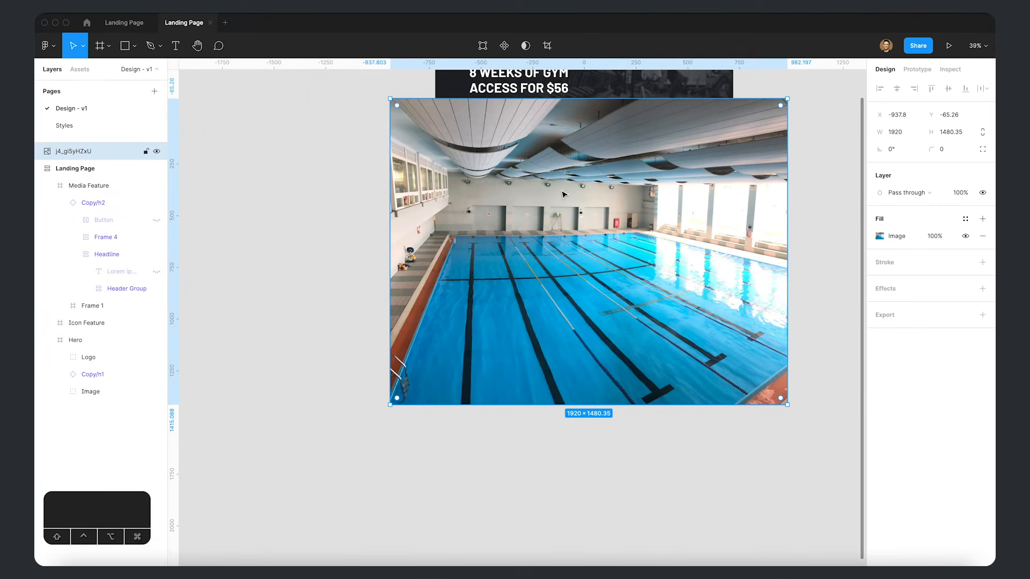
pyautogui.press('super+x')
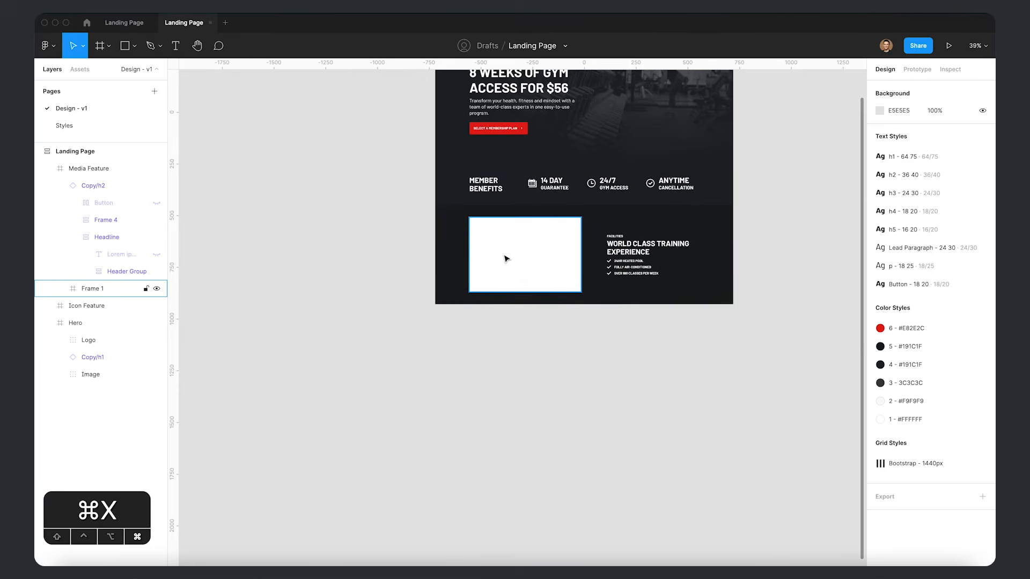
pyautogui.click(565, 248)
pyautogui.hotkey('shift', '2')
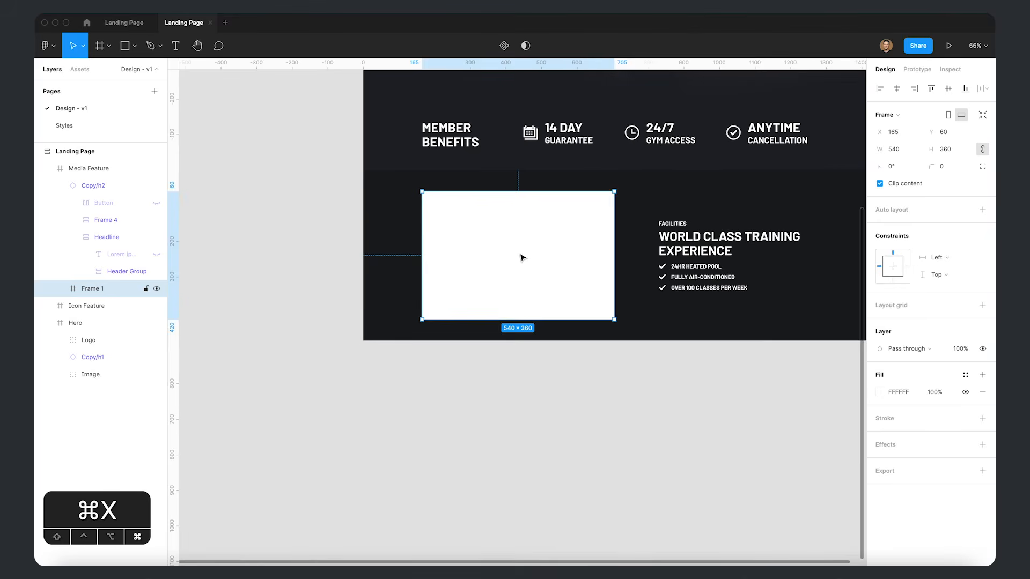
pyautogui.press('super+v')
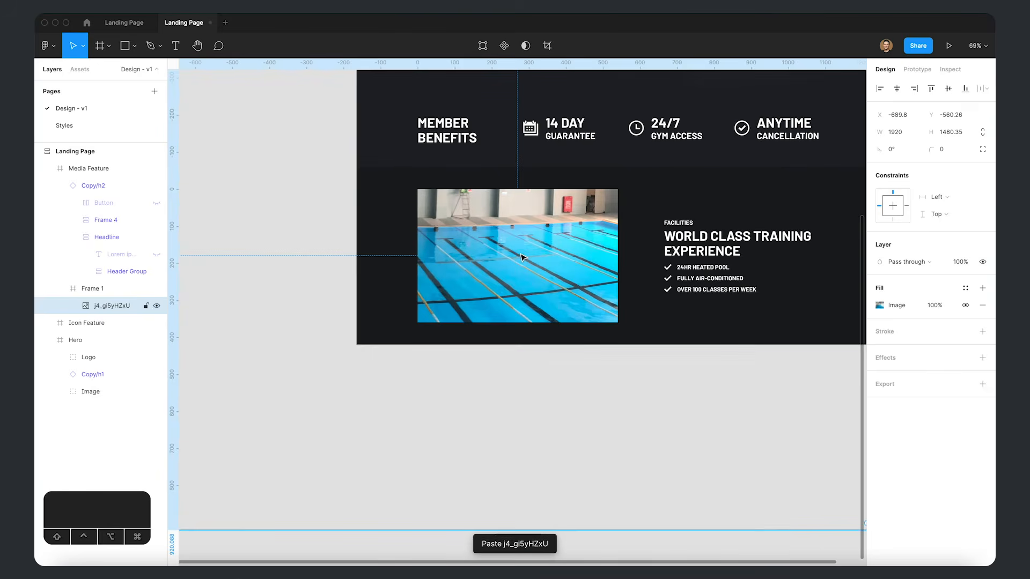
# - Scale the pool photo to about 744 × 573 and position it within its frame at about X -51, Y -185
pyautogui.scroll(-1, 523, 258)
pyautogui.scroll(-2, 590, 215)
pyautogui.scroll(-4, 640, 193)
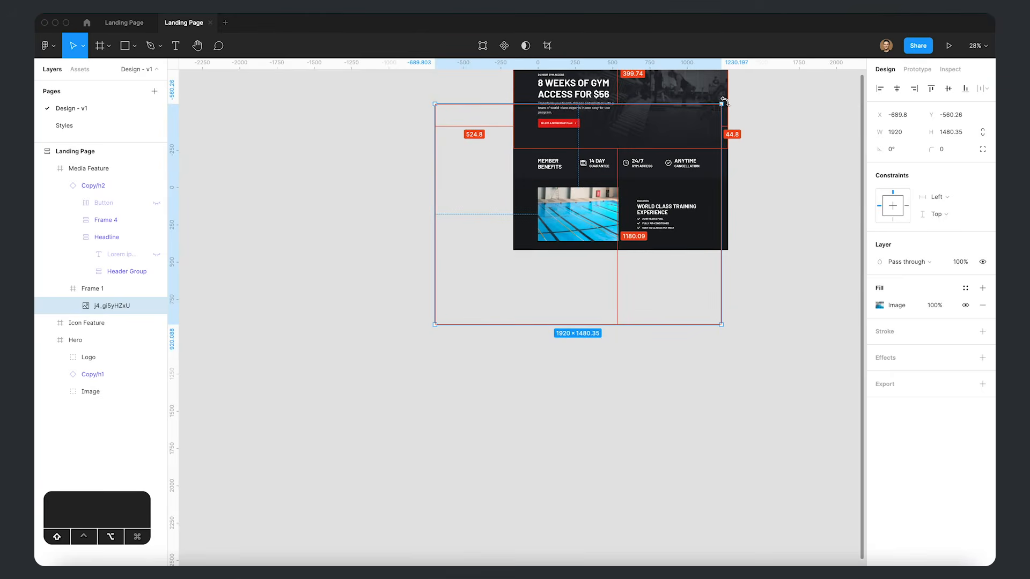
pyautogui.moveTo(723, 104); pyautogui.dragTo(621, 200)
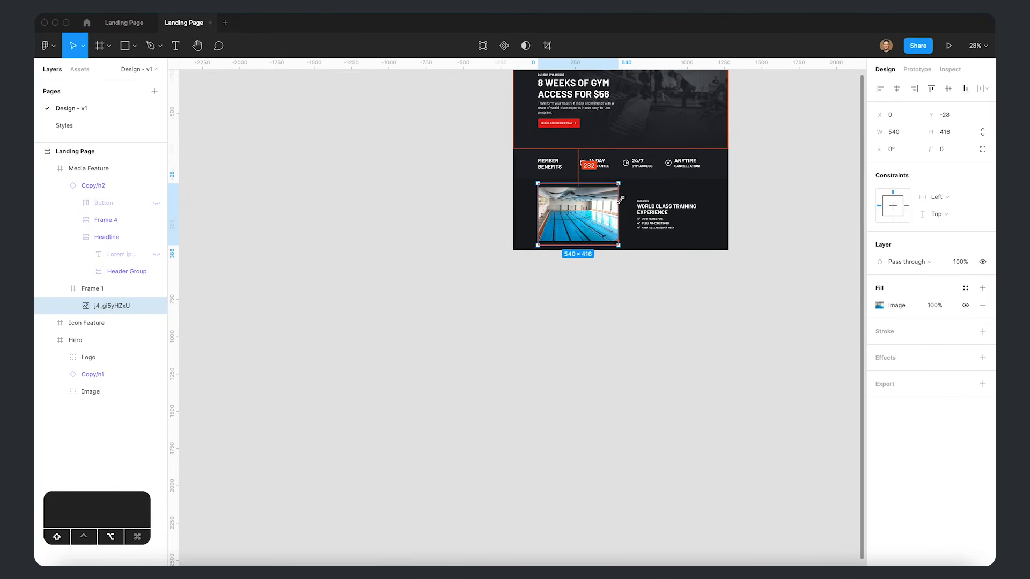
pyautogui.scroll(5, 618, 199)
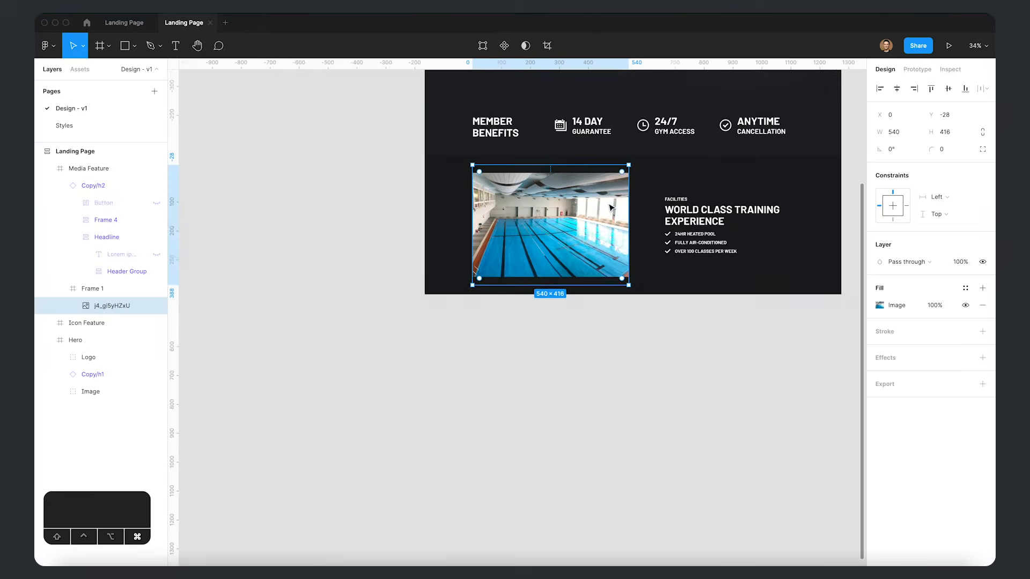
pyautogui.moveTo(415, 148); pyautogui.dragTo(330, 126)
pyautogui.moveTo(467, 201); pyautogui.dragTo(529, 207)
pyautogui.click(752, 388)
# - Rename the frame holding the pool photo as Image
pyautogui.press('space')
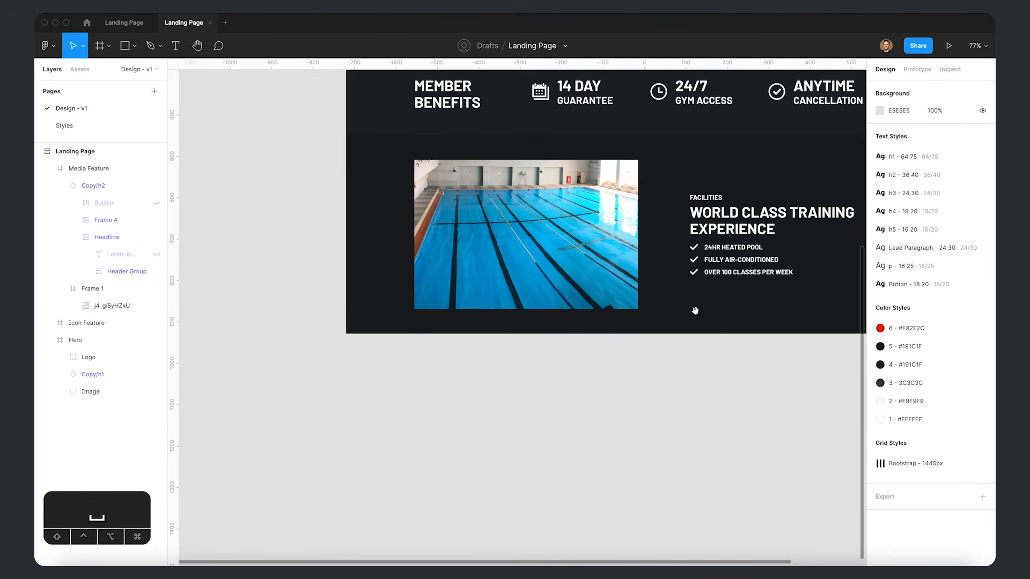
pyautogui.moveTo(694, 311); pyautogui.dragTo(590, 347)
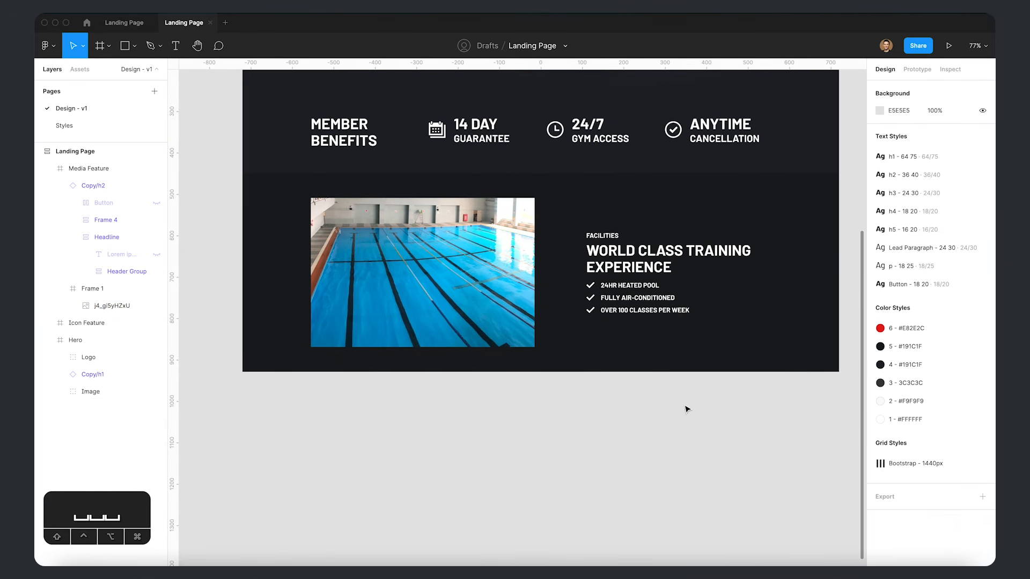
pyautogui.doubleClick(450, 288)
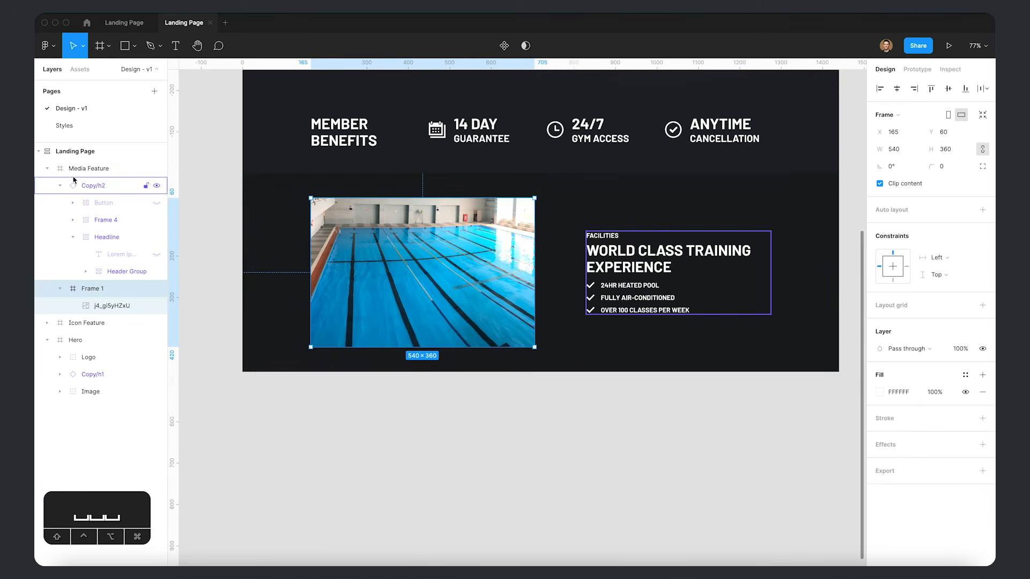
pyautogui.press('super+r')
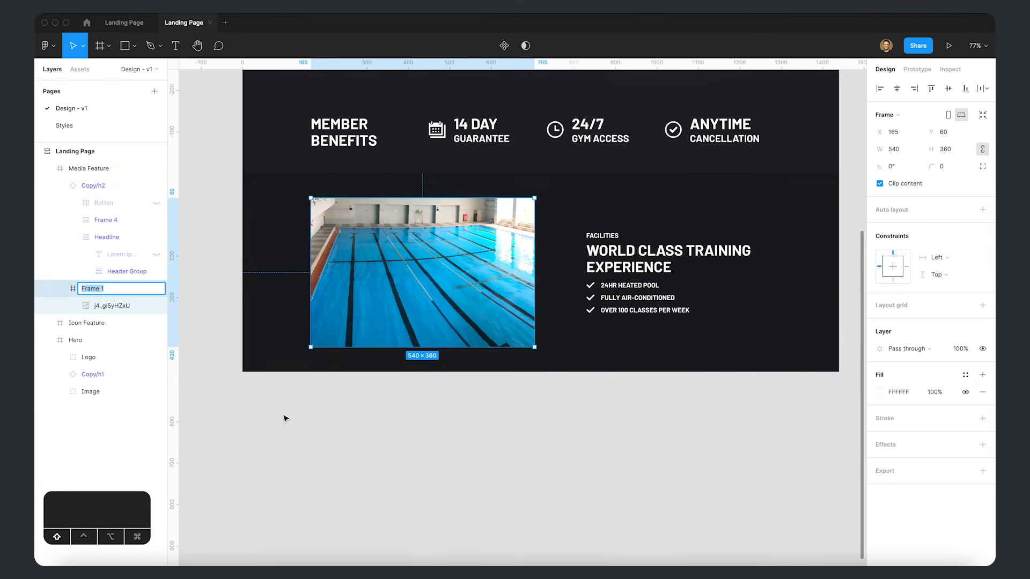
pyautogui.write('Image')
pyautogui.press('Return')
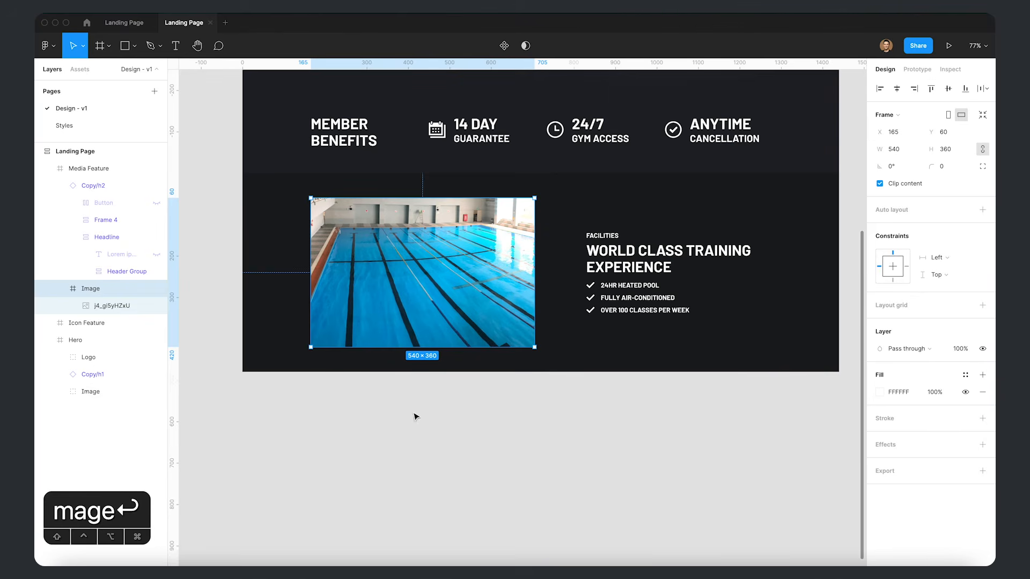
# - Duplicate the Image frame and offset the copy 10 px down and 10 px left
pyautogui.click(64, 288)
pyautogui.press('super+d')
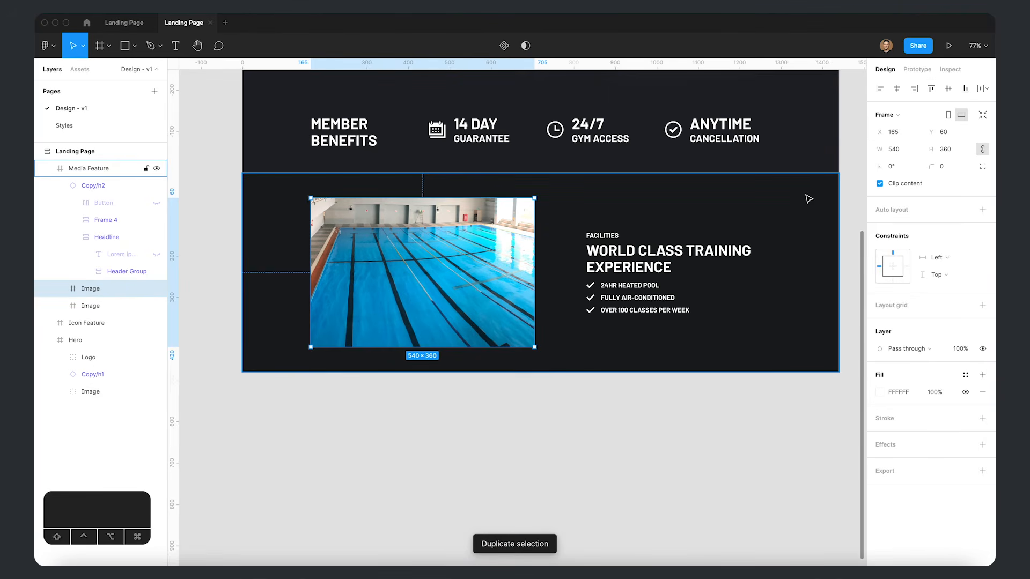
pyautogui.click(805, 196)
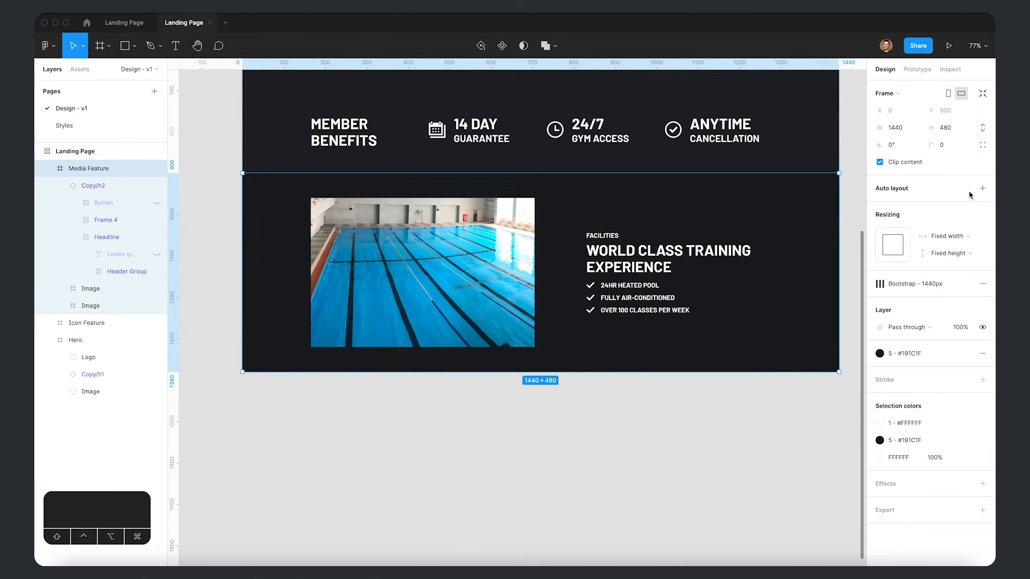
pyautogui.click(414, 248)
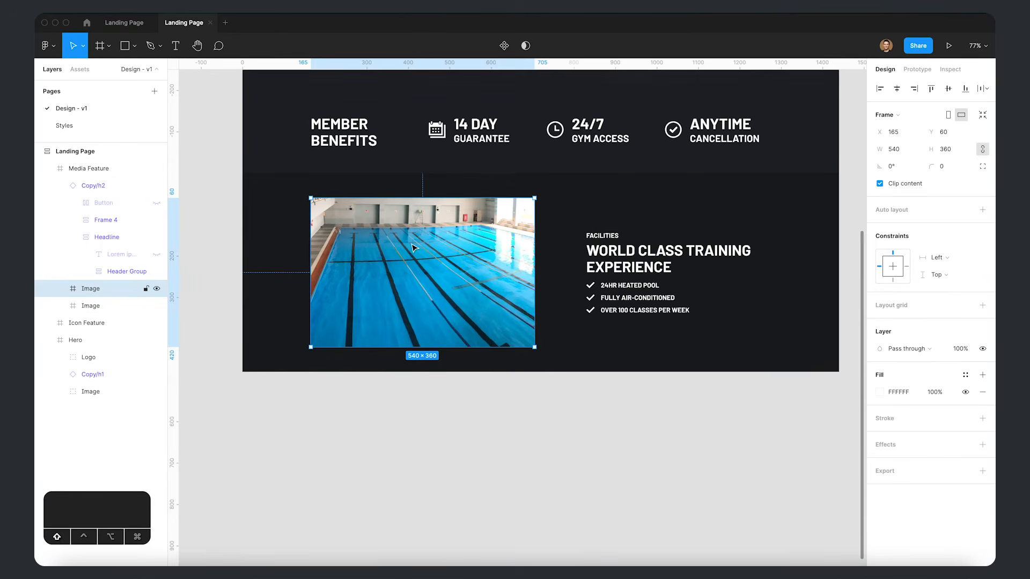
pyautogui.hotkey('shift', 'Down')
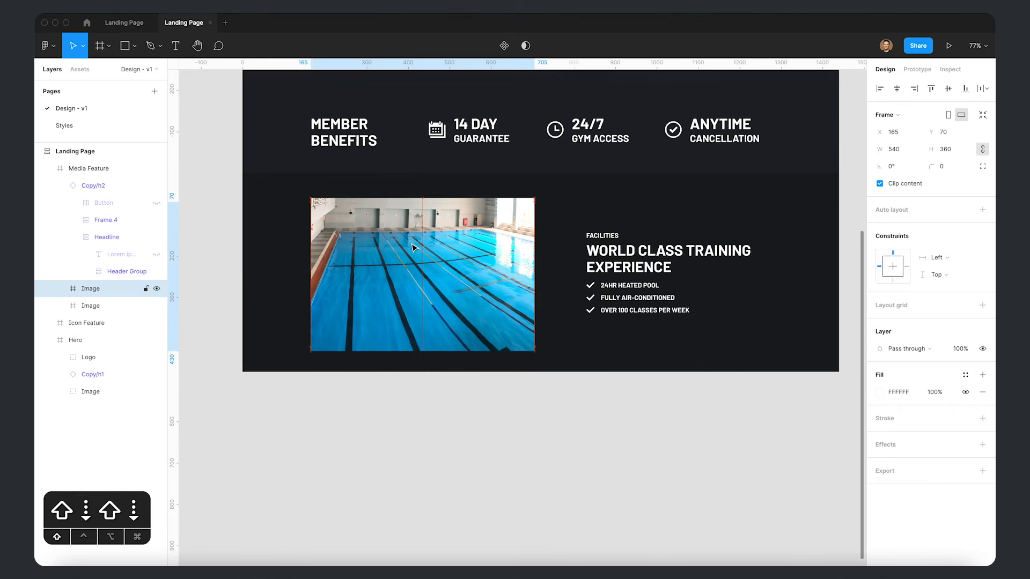
pyautogui.hotkey('shift', 'Left')
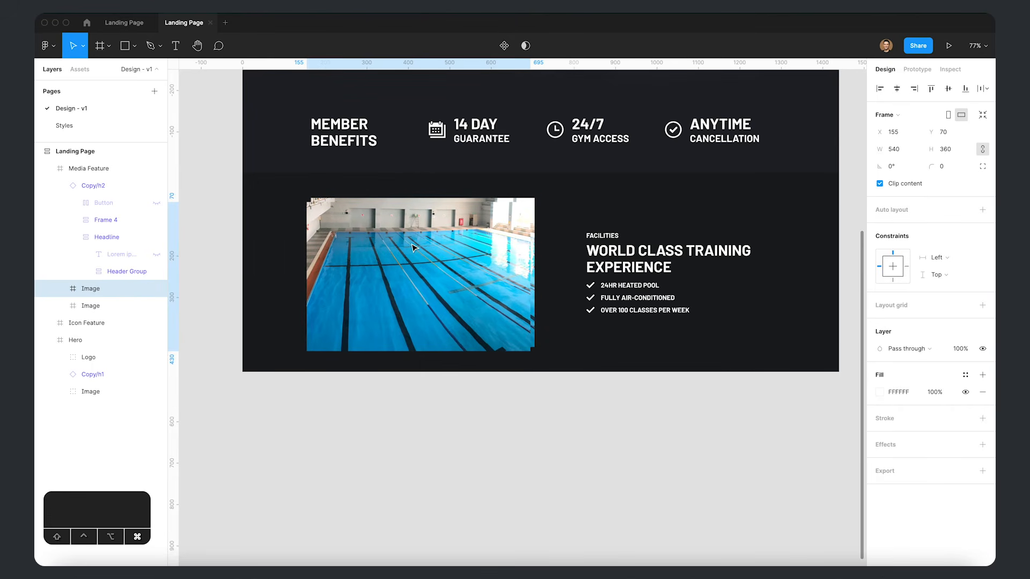
# - Send the duplicate Image frame behind the original one
pyautogui.press('super+bracketleft')
pyautogui.press('super+bracketleft')
pyautogui.press('super+bracketleft')
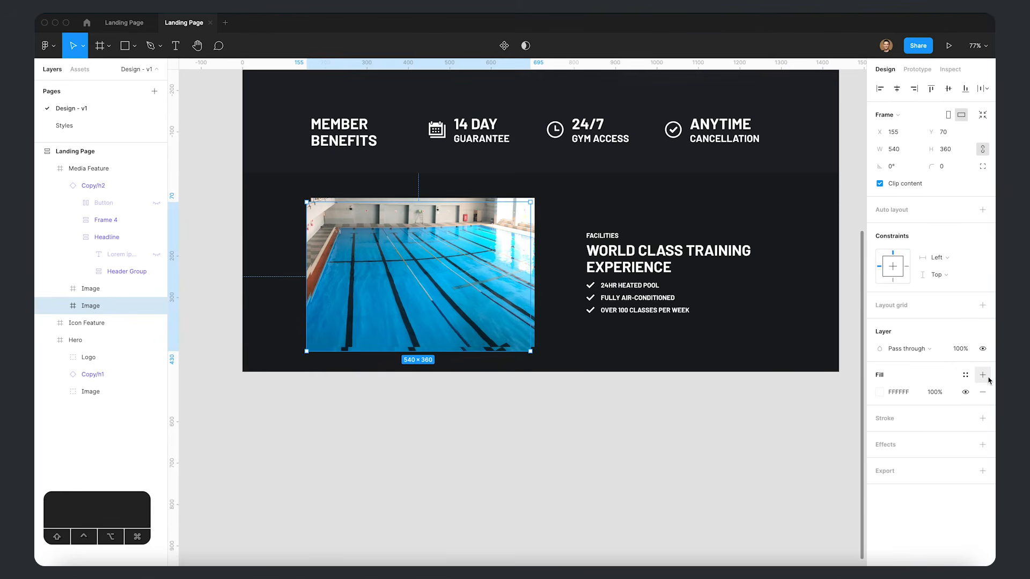
# - Apply the colour style 6 - #E82E2C to the rear Image frame and delete the photo nested in it
pyautogui.click(965, 374)
pyautogui.click(901, 436)
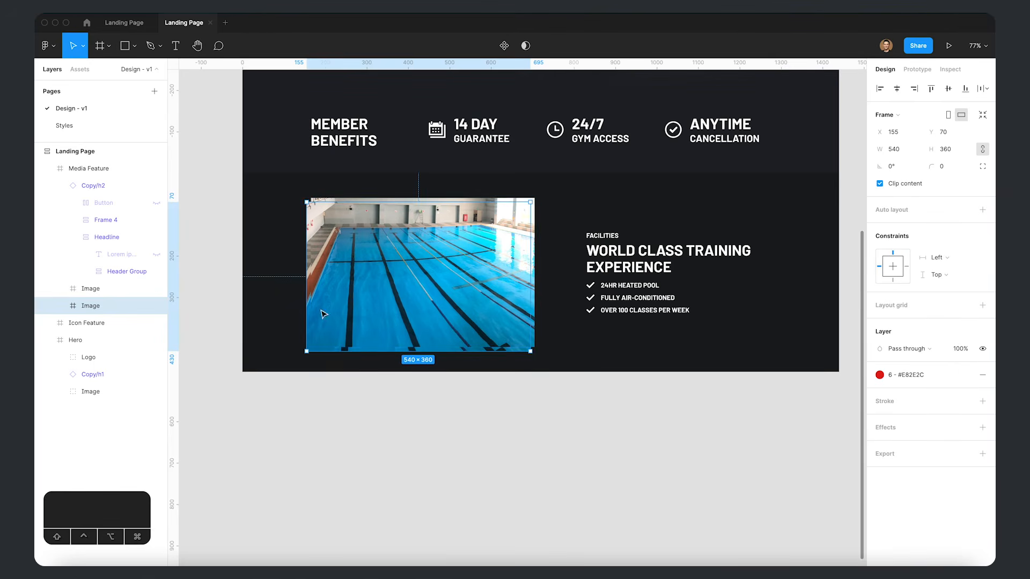
pyautogui.press('super+z')
pyautogui.press('super+z')
pyautogui.press('super+z')
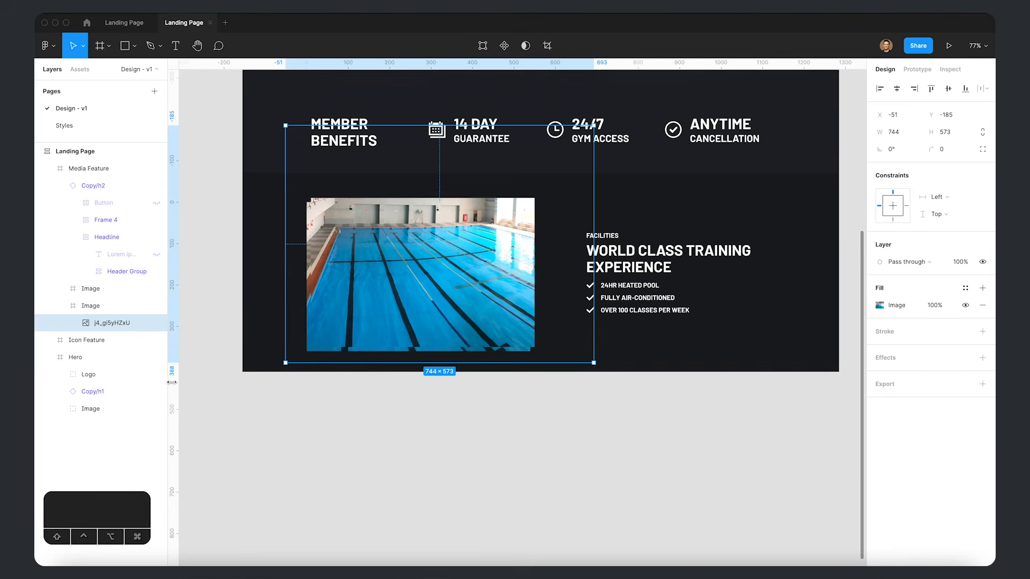
pyautogui.press('BackSpace')
# - Rename the red rear frame as Red Block
pyautogui.doubleClick(106, 306)
pyautogui.write('Red')
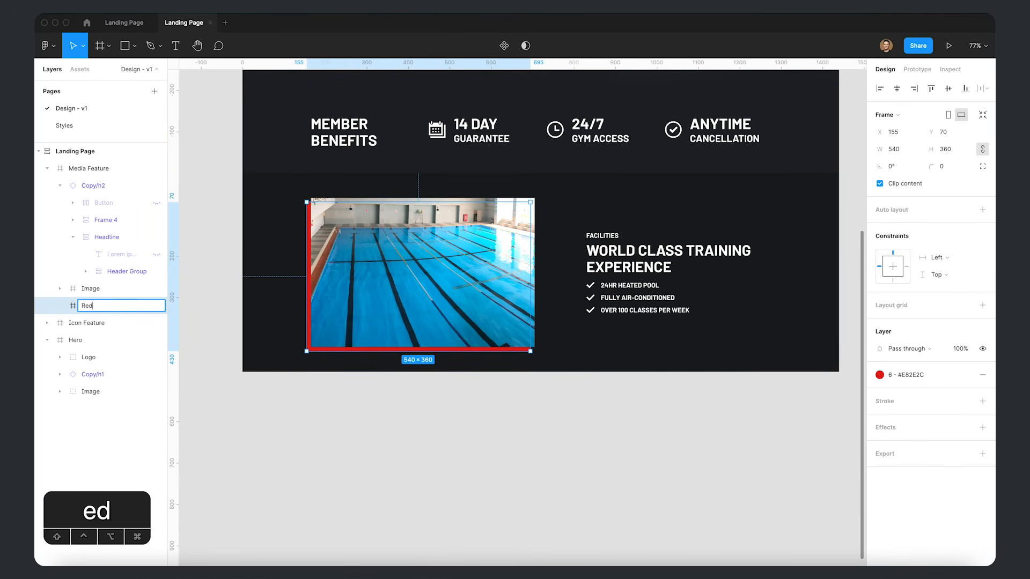
pyautogui.press('Return')
pyautogui.doubleClick(106, 306)
pyautogui.press('Right')
pyautogui.write('Block')
pyautogui.press('Return')
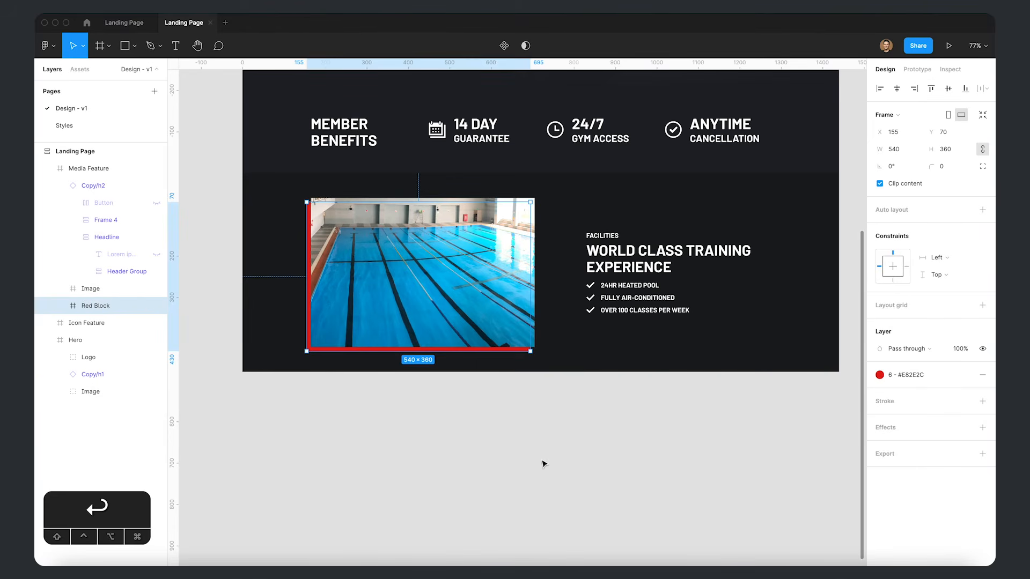
pyautogui.press('super+slash')
pyautogui.press('Escape')
pyautogui.press('super+period')
pyautogui.press('super+period')
# - Check the small and big nudge amounts in the preferences and leave them as they are
pyautogui.click(48, 46)
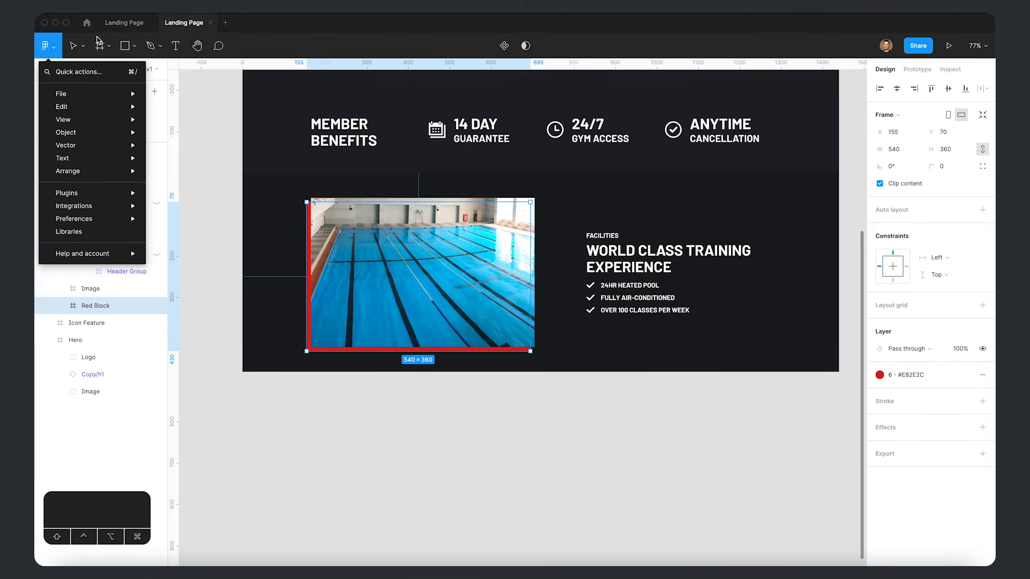
pyautogui.moveTo(80, 219)
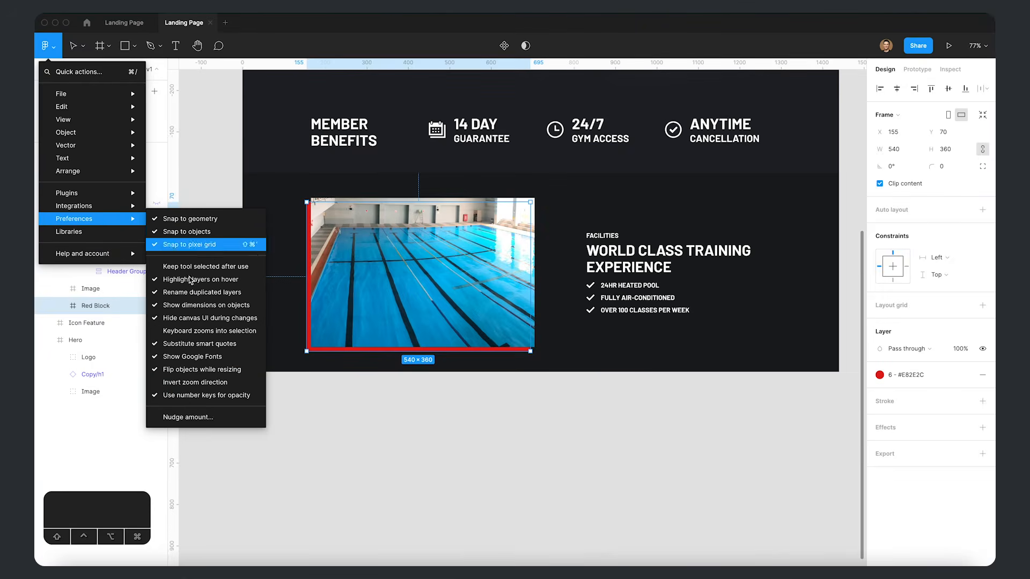
pyautogui.click(215, 418)
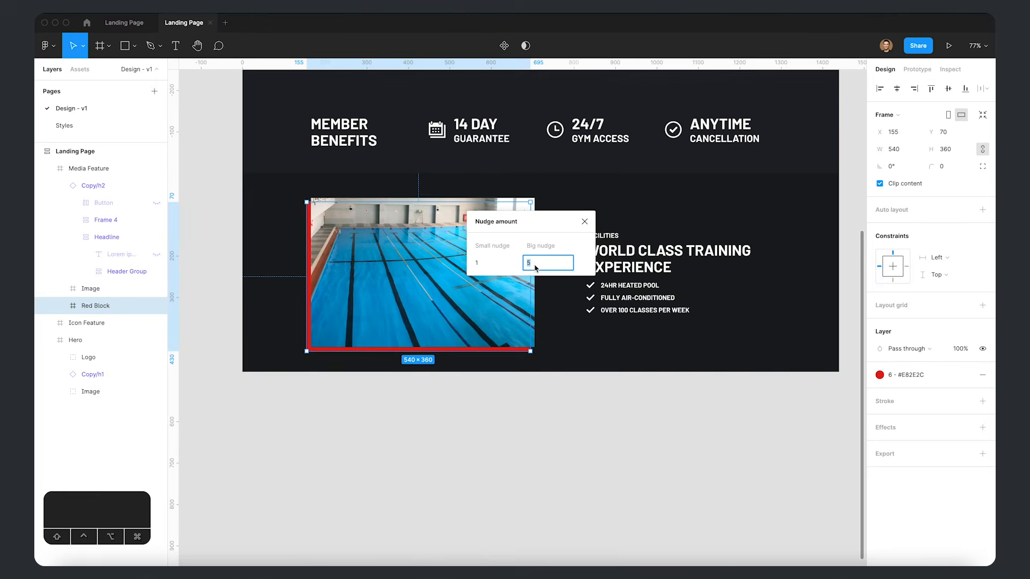
pyautogui.click(585, 222)
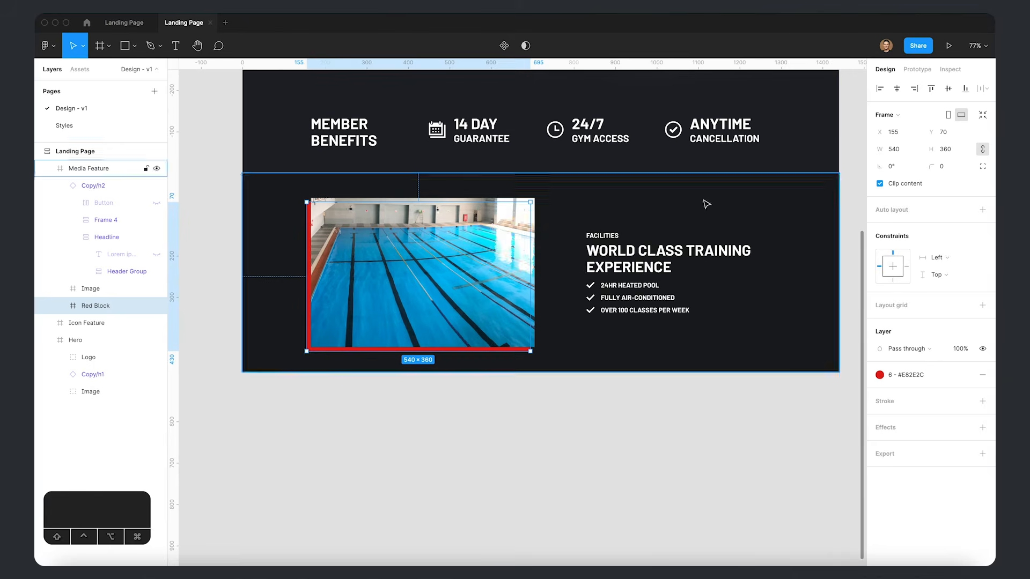
# - Nudge the Red Block another 5 px left and 5 px down behind the pool photo and deselect it
pyautogui.hotkey('shift', 'Left')
pyautogui.hotkey('shift', 'Down')
pyautogui.hotkey('shift', 'Up')
pyautogui.hotkey('shift', 'Down')
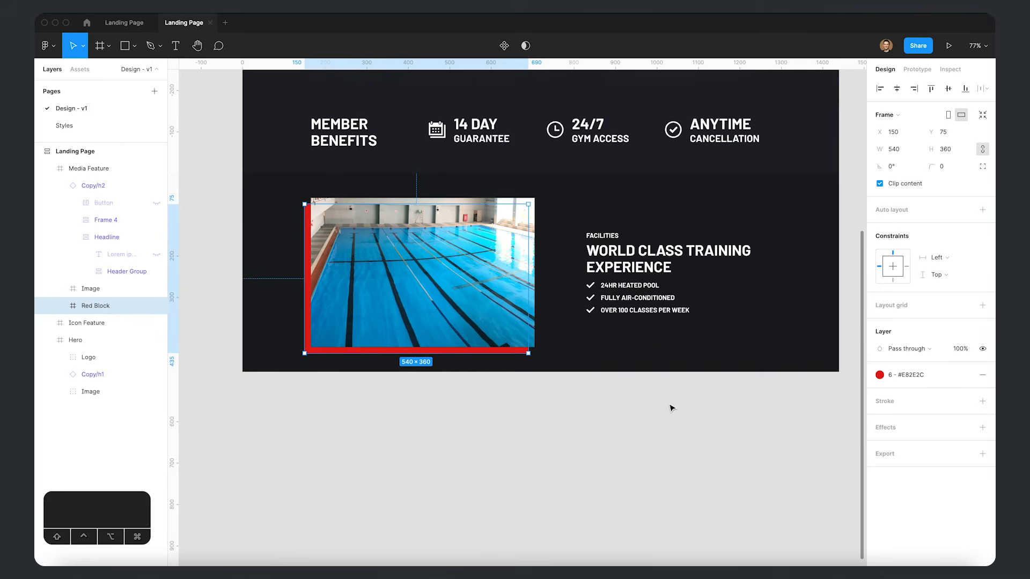
pyautogui.keyDown('shift'); pyautogui.click(441, 285); pyautogui.keyUp('shift')
pyautogui.click(490, 461)
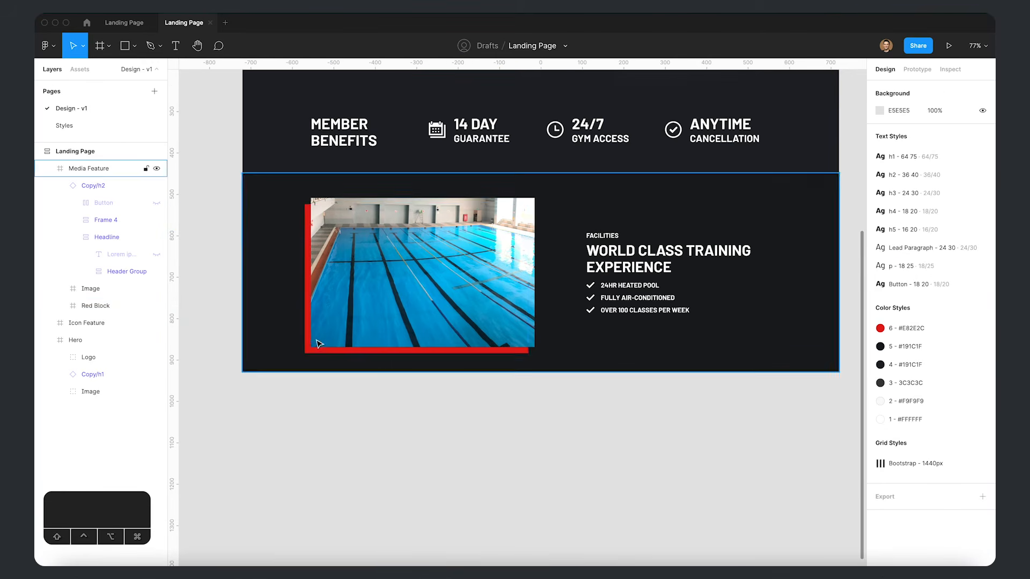
# - Show the layout grids to check the media section's column alignment, and hide them again
pyautogui.click(82, 306)
pyautogui.click(536, 470)
pyautogui.moveTo(778, 428); pyautogui.dragTo(755, 489)
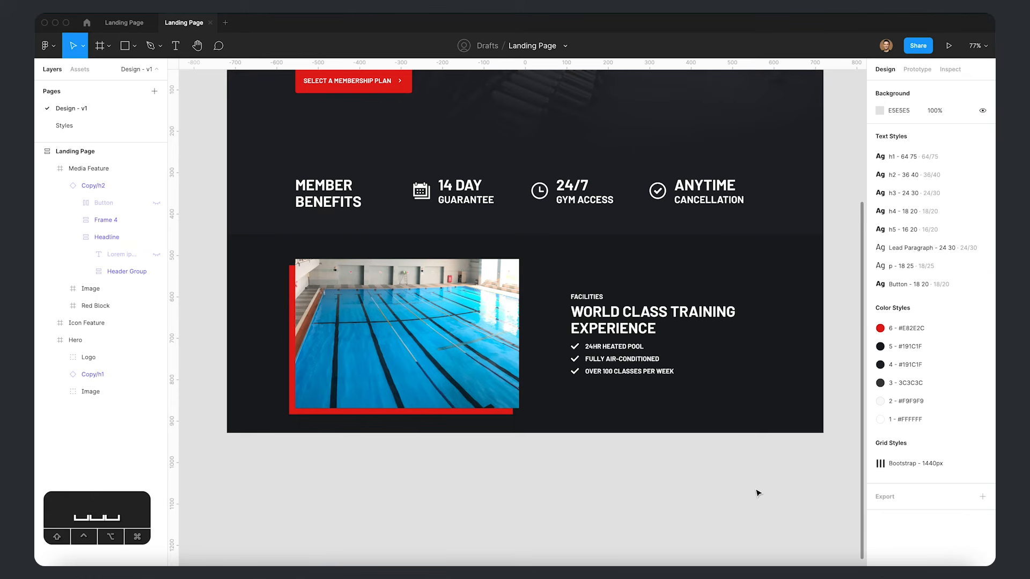
pyautogui.hotkey('ctrl', 'g')
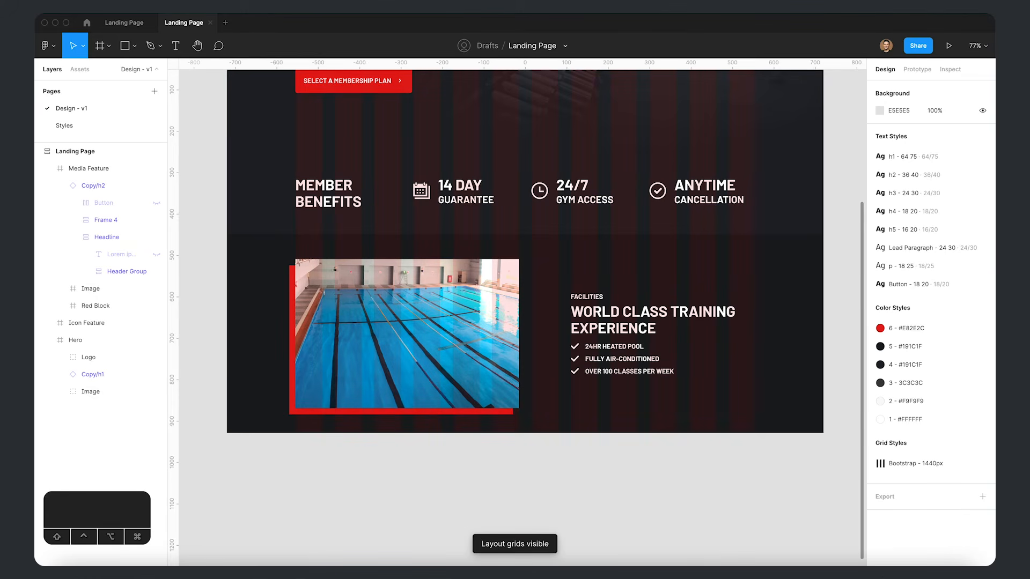
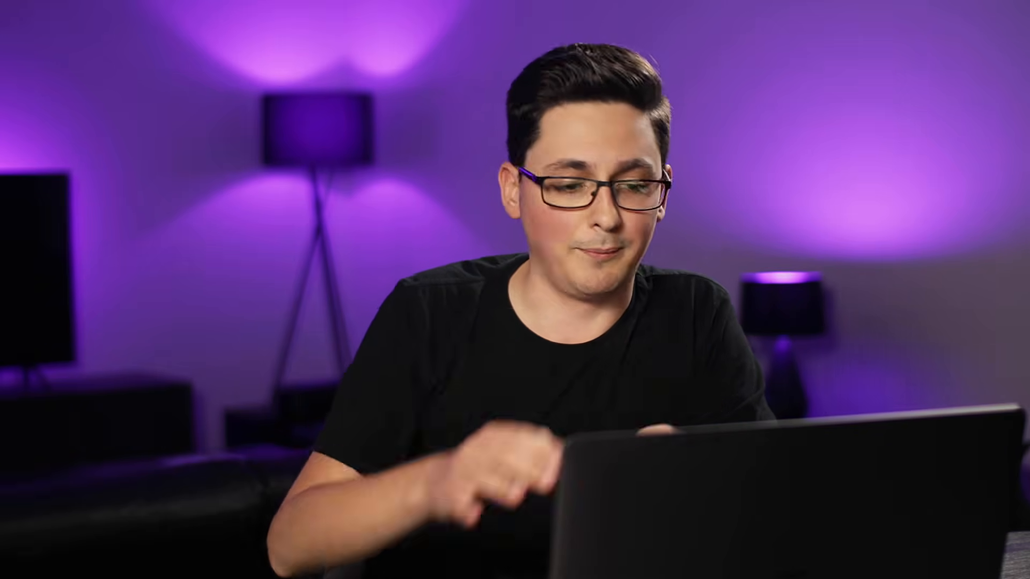
pyautogui.hotkey('ctrl', 'g')
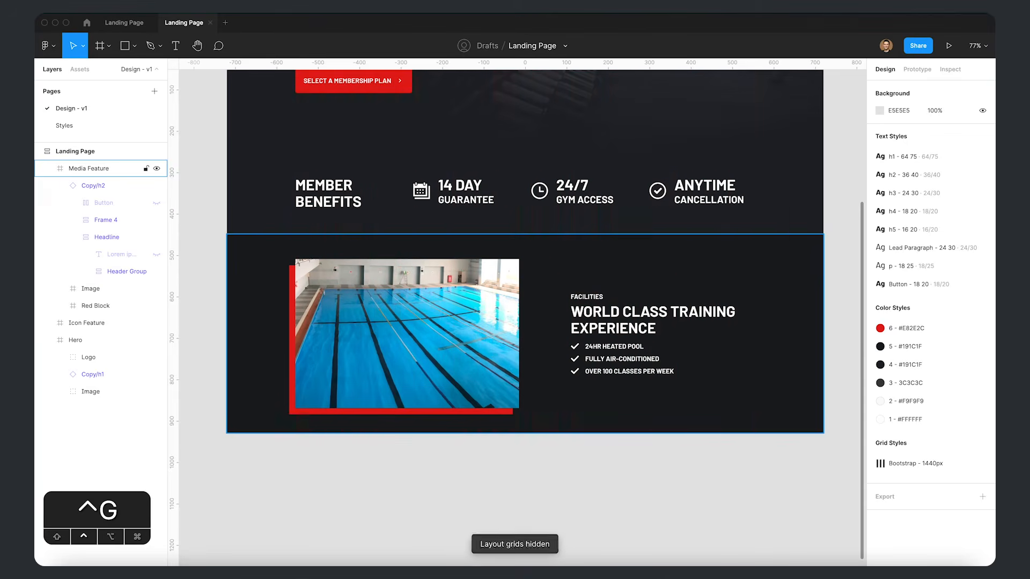
# - Go to the main component of the facilities Copy/h2 instance and rename its Frame 4 as Checks
pyautogui.scroll(-5, 738, 371)
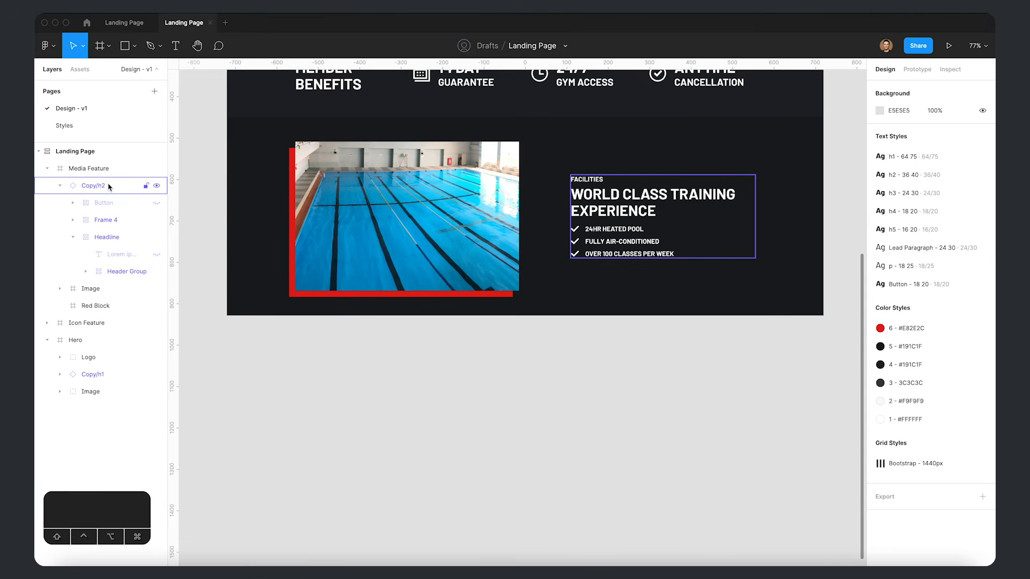
pyautogui.click(109, 186)
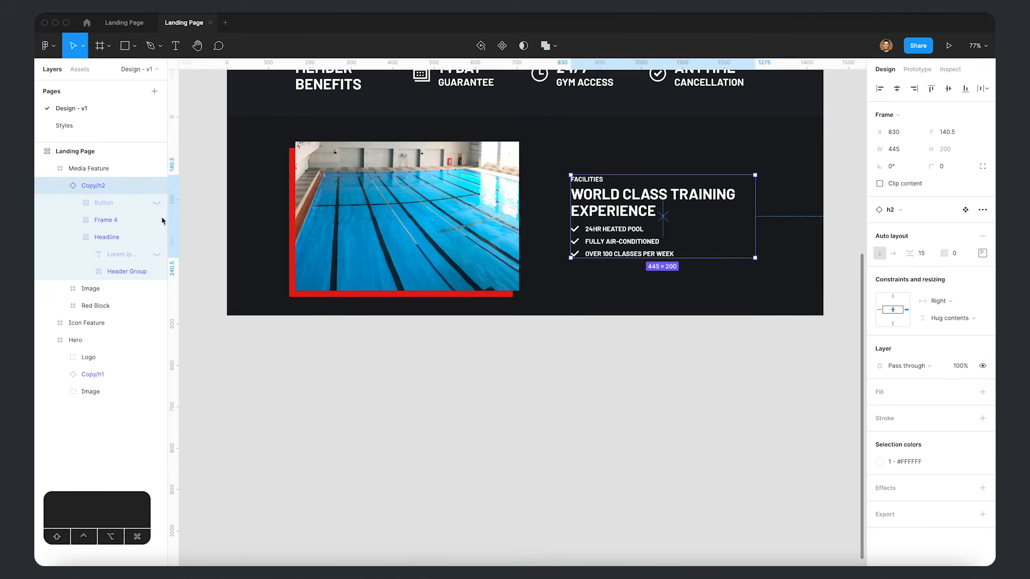
pyautogui.click(966, 210)
pyautogui.doubleClick(465, 336)
pyautogui.press('super+r')
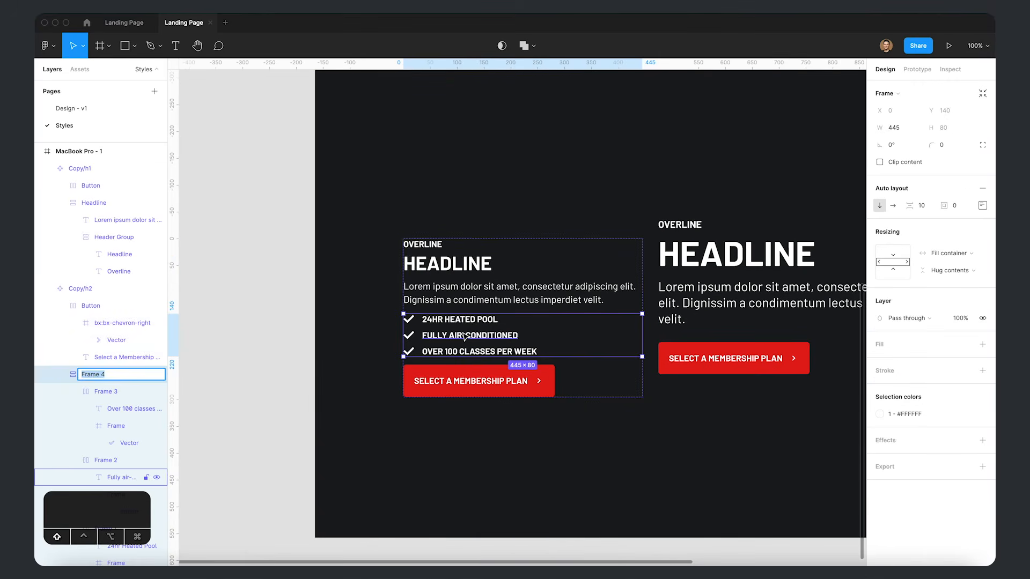
pyautogui.write('Checks')
pyautogui.press('Return')
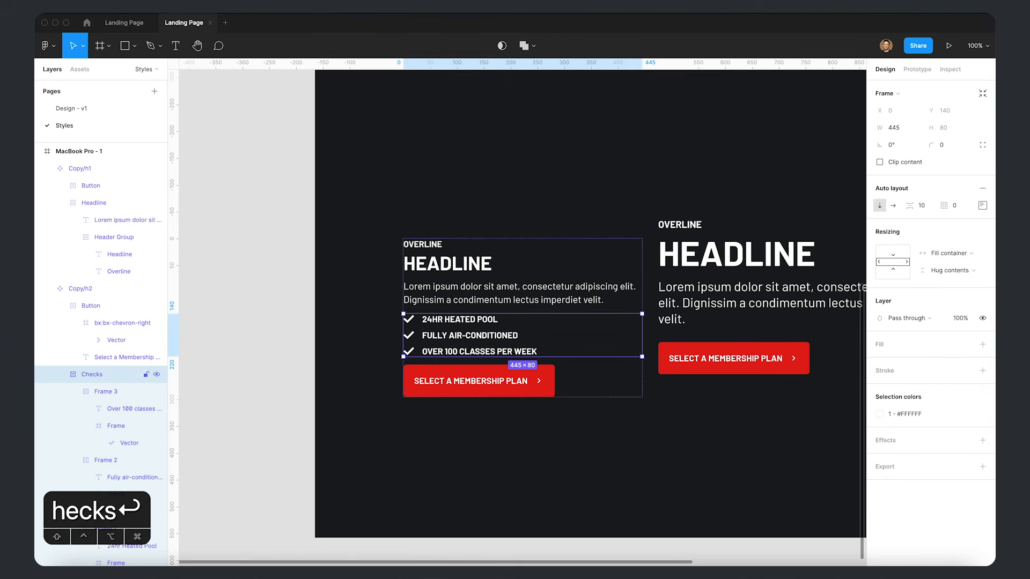
# - Rename the Checks frame in the Copy/h2 component as Checklist
pyautogui.doubleClick(115, 368)
pyautogui.press('Right')
pyautogui.press('BackSpace')
pyautogui.write('list')
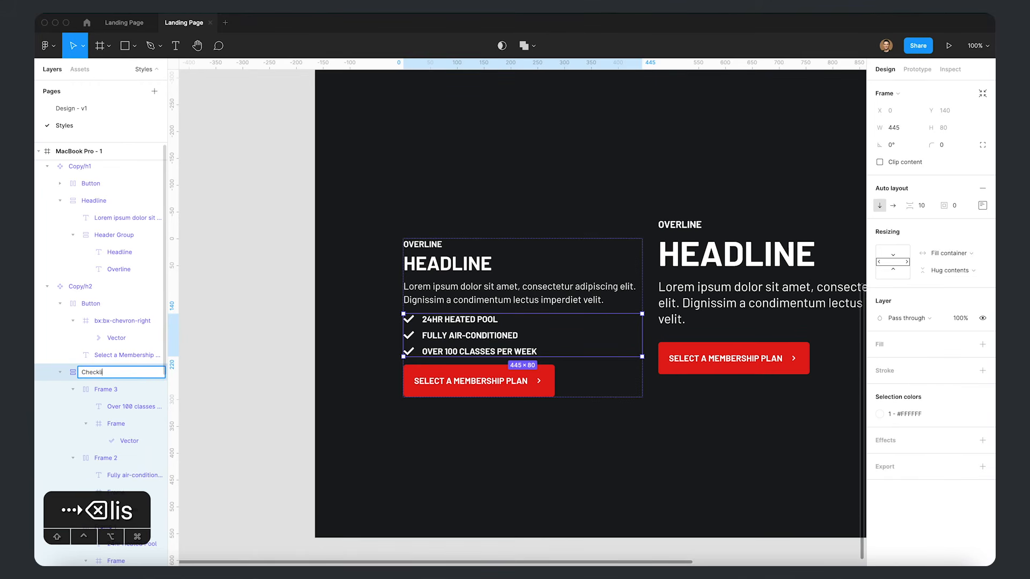
pyautogui.press('Return')
# - Select the three check item frames inside Checklist and bulk rename them as Check List Element
pyautogui.press('super+a')
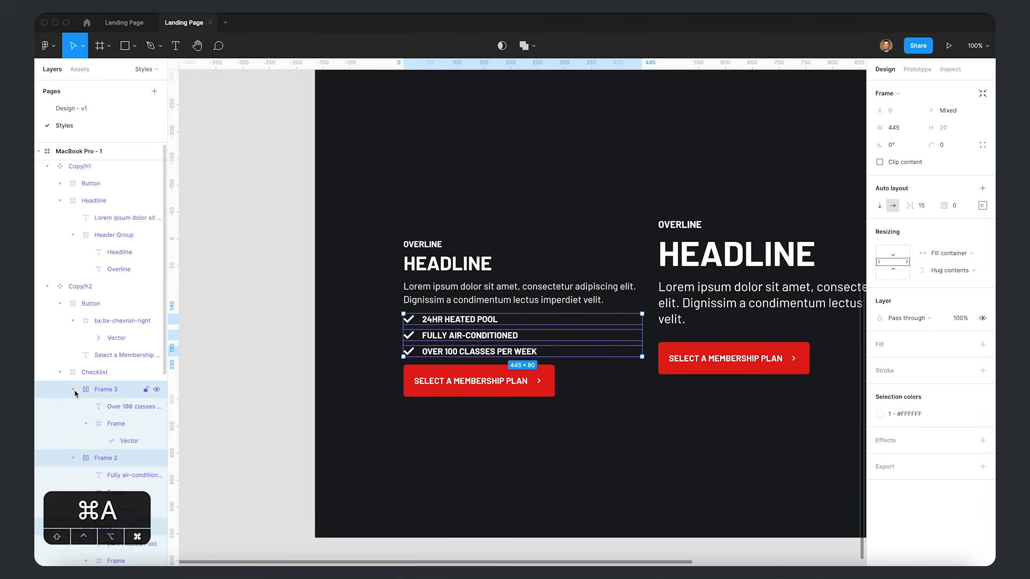
pyautogui.click(382, 329)
pyautogui.doubleClick(445, 322)
pyautogui.doubleClick(445, 321)
pyautogui.press('super+a')
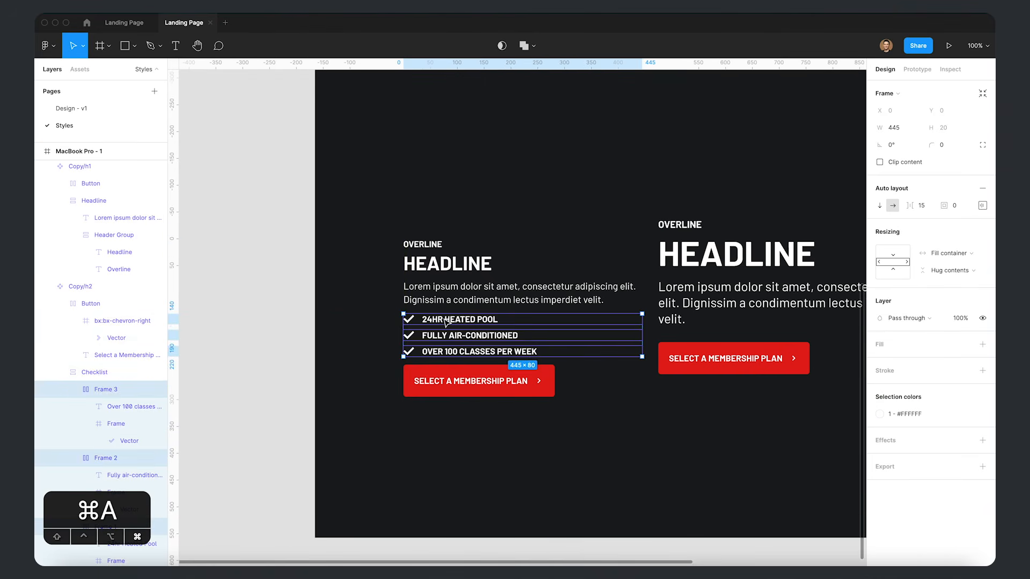
pyautogui.press('super+alt+r')
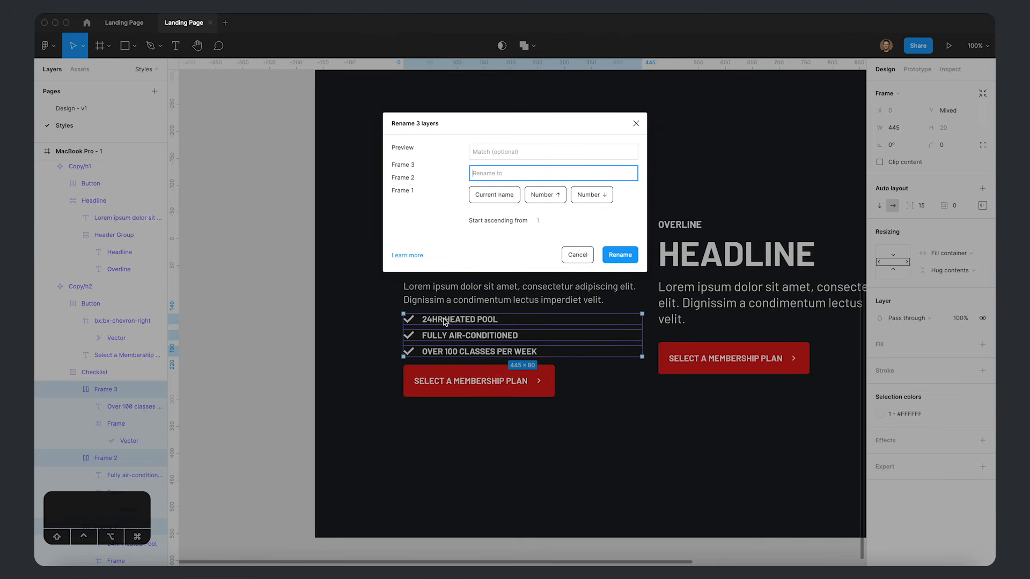
pyautogui.write('s')
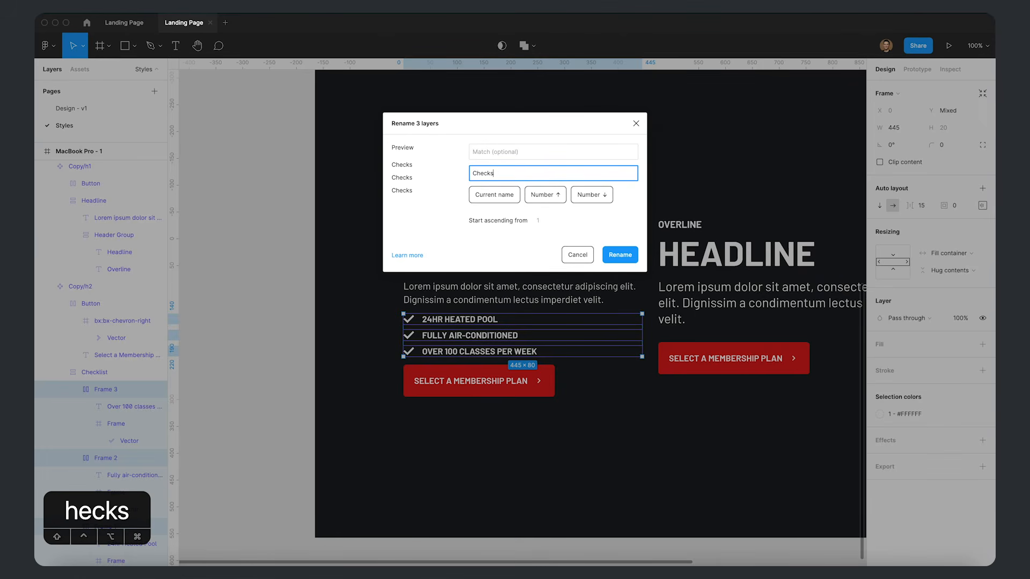
pyautogui.write(' L')
pyautogui.press('BackSpace')
pyautogui.write('Element')
pyautogui.hotkey('alt', 'Left')
pyautogui.write('List')
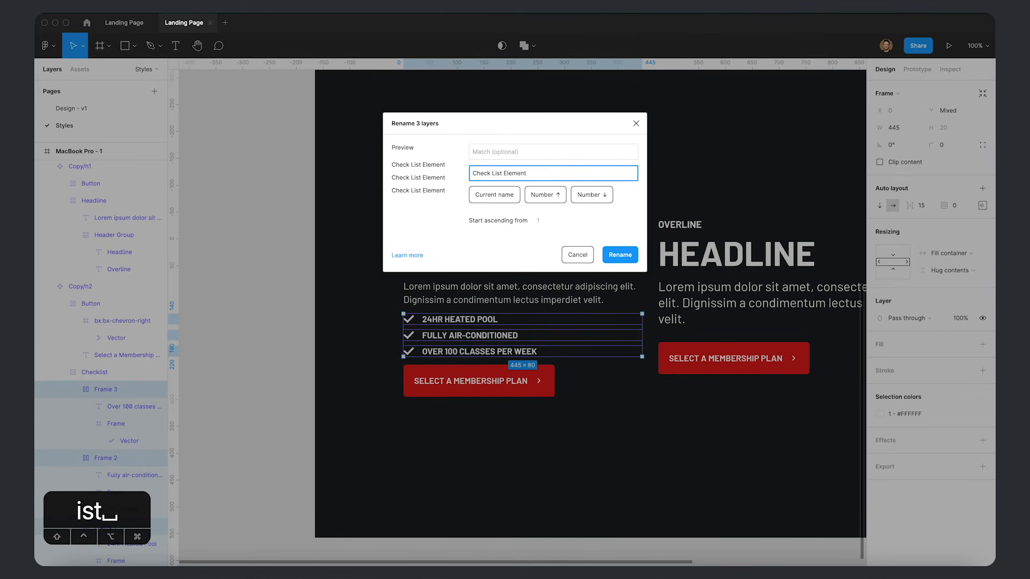
pyautogui.press('Return')
# - Collapse the Copy/h2 component's nested layers and return to its instance on the landing page
pyautogui.scroll(-3, 102, 363)
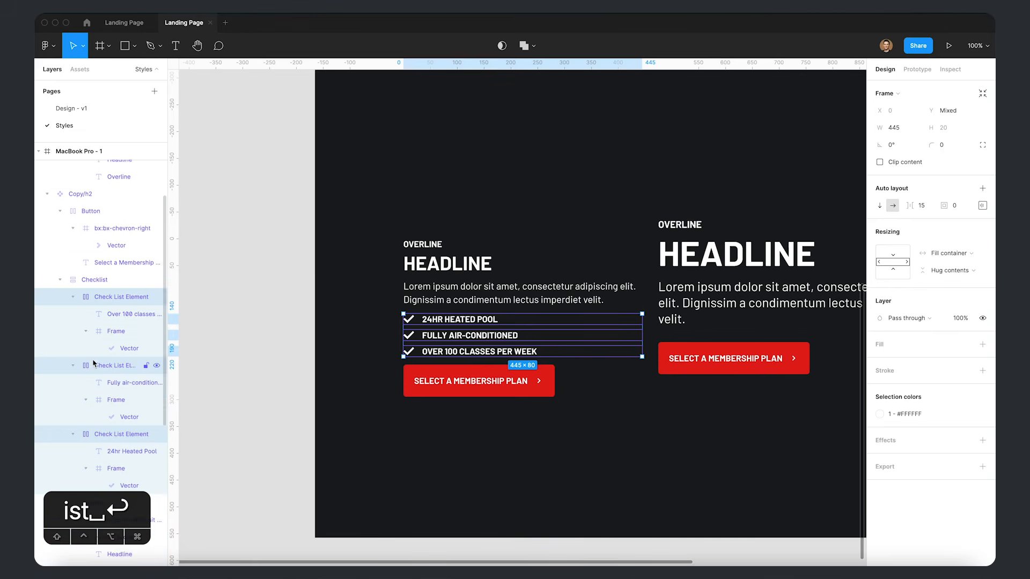
pyautogui.scroll(-4, 94, 364)
pyautogui.scroll(2, 61, 271)
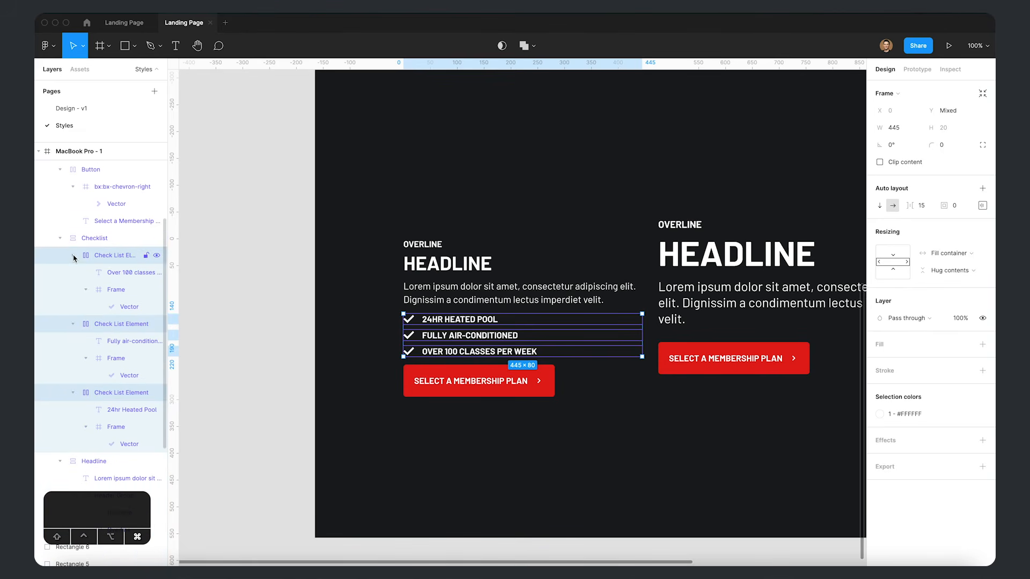
pyautogui.keyDown('super'); pyautogui.click(73, 256); pyautogui.keyUp('super')
pyautogui.click(79, 238)
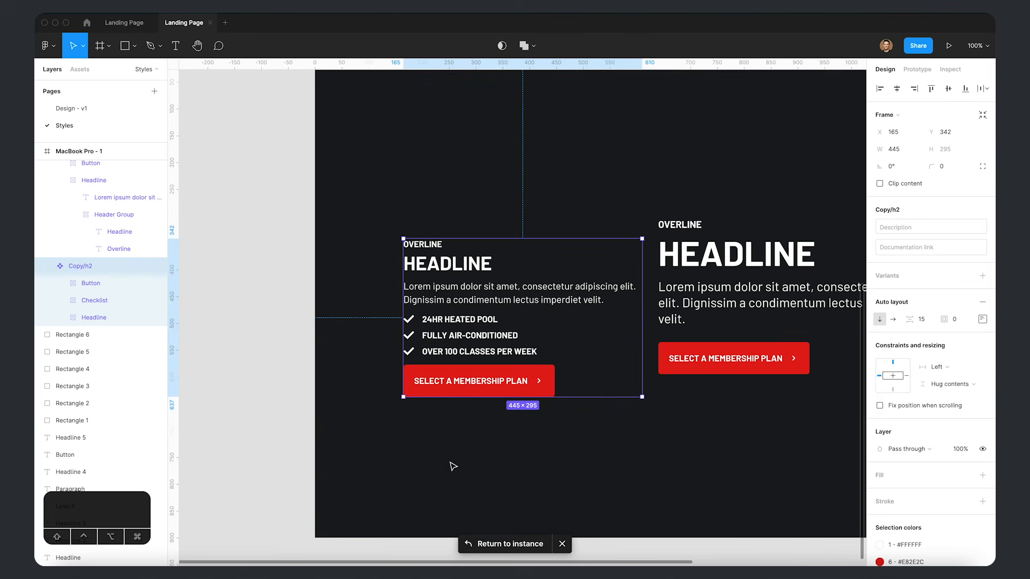
pyautogui.click(509, 544)
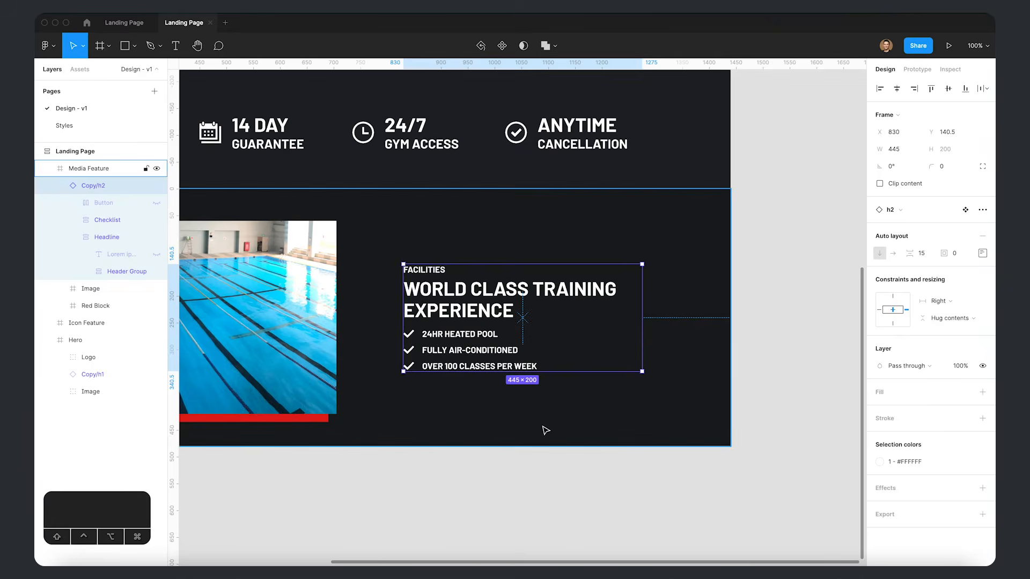
# - Duplicate the Media Feature section so that a copy sits directly below the original
pyautogui.click(523, 465)
pyautogui.moveTo(483, 408); pyautogui.dragTo(655, 423)
pyautogui.scroll(-3, 655, 421)
pyautogui.moveTo(738, 440); pyautogui.dragTo(699, 455)
pyautogui.click(712, 397)
pyautogui.press('super+d')
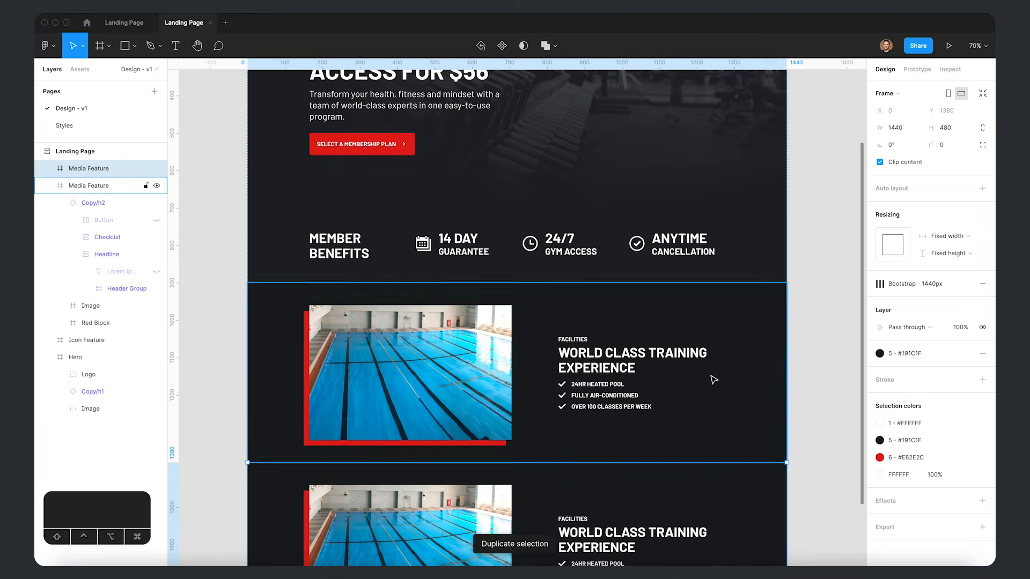
pyautogui.scroll(-5, 713, 375)
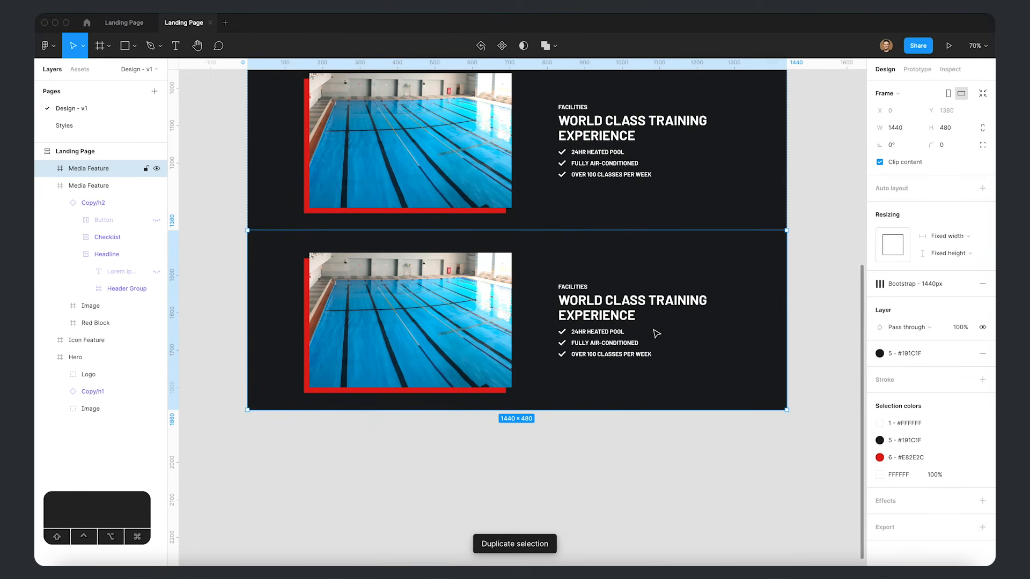
# - Swap the positions of the pool photo and the Copy/h2 text block in the duplicated Media Feature section
pyautogui.click(596, 328)
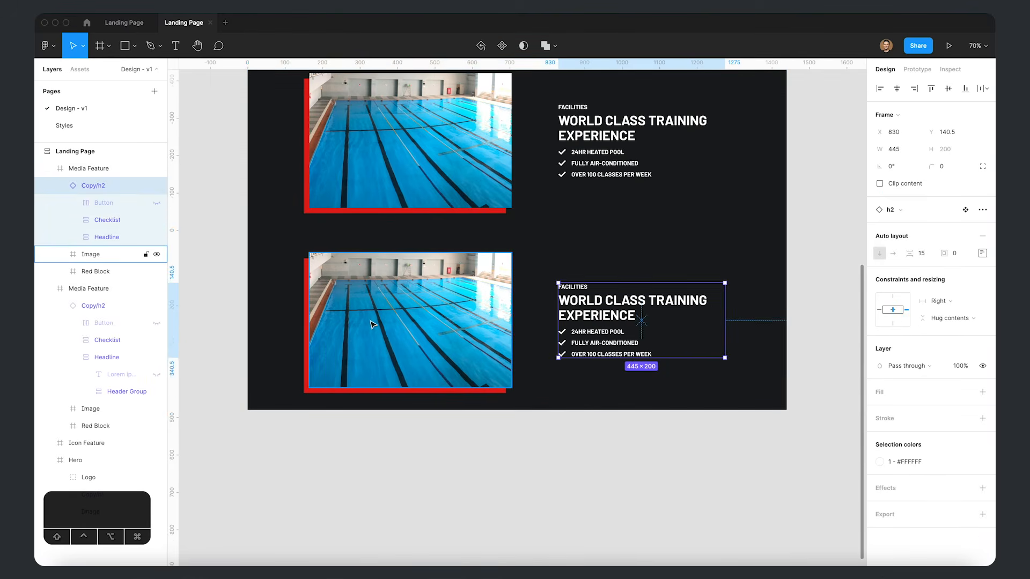
pyautogui.click(373, 324)
pyautogui.keyDown('shift'); pyautogui.click(626, 336); pyautogui.keyUp('shift')
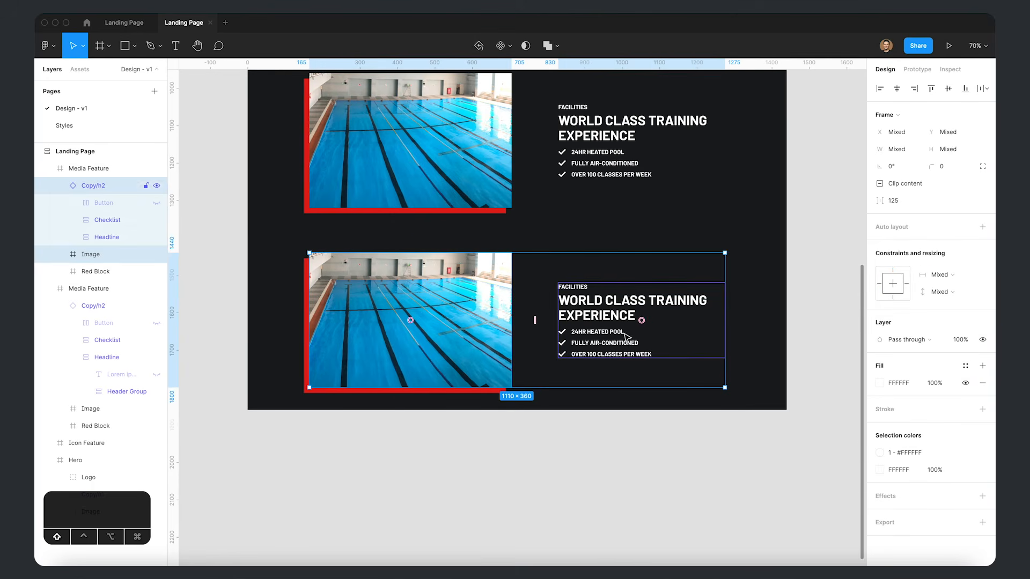
pyautogui.moveTo(642, 320); pyautogui.dragTo(410, 306)
pyautogui.click(582, 479)
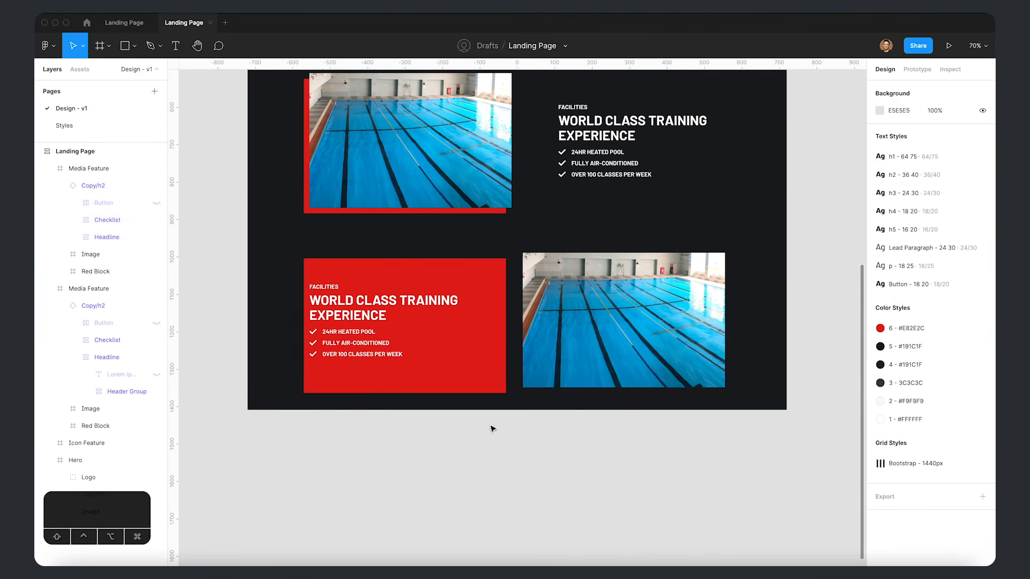
# - Move the duplicated section's Red Block behind the swapped pool photo at X 750, Y 75, and show the layout grids
pyautogui.click(439, 391)
pyautogui.moveTo(391, 392); pyautogui.dragTo(617, 395)
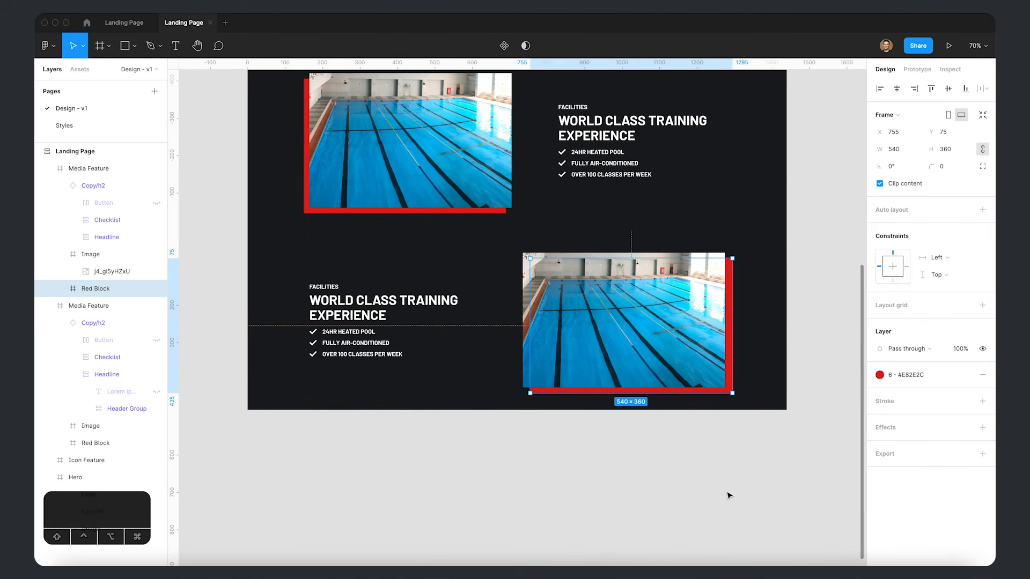
pyautogui.hotkey('ctrl', 'g')
pyautogui.hotkey('shift', 'Left')
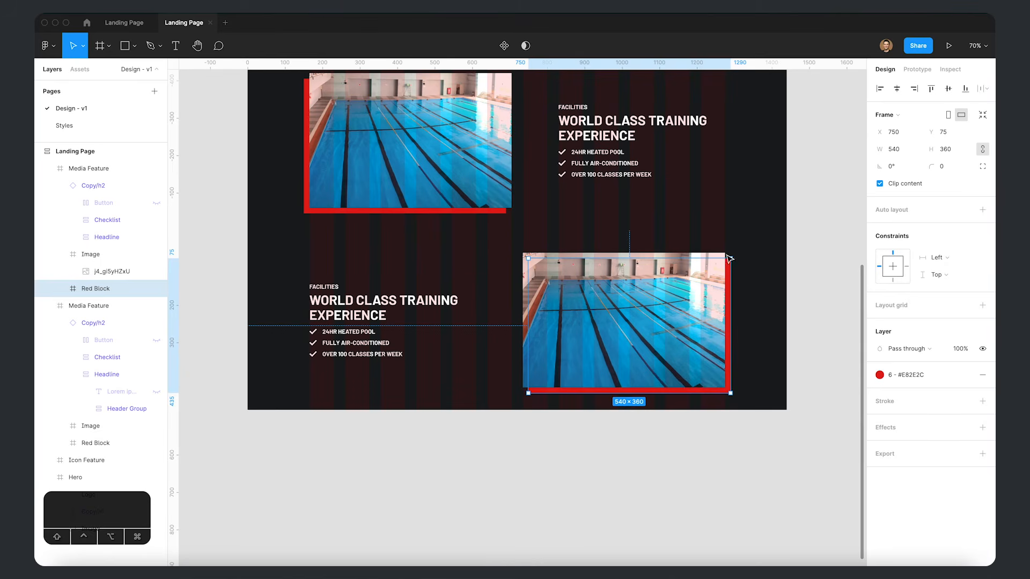
# - Shift the lower Media Feature section's Red Block to X 755, Y 80 behind its photo
pyautogui.click(763, 337)
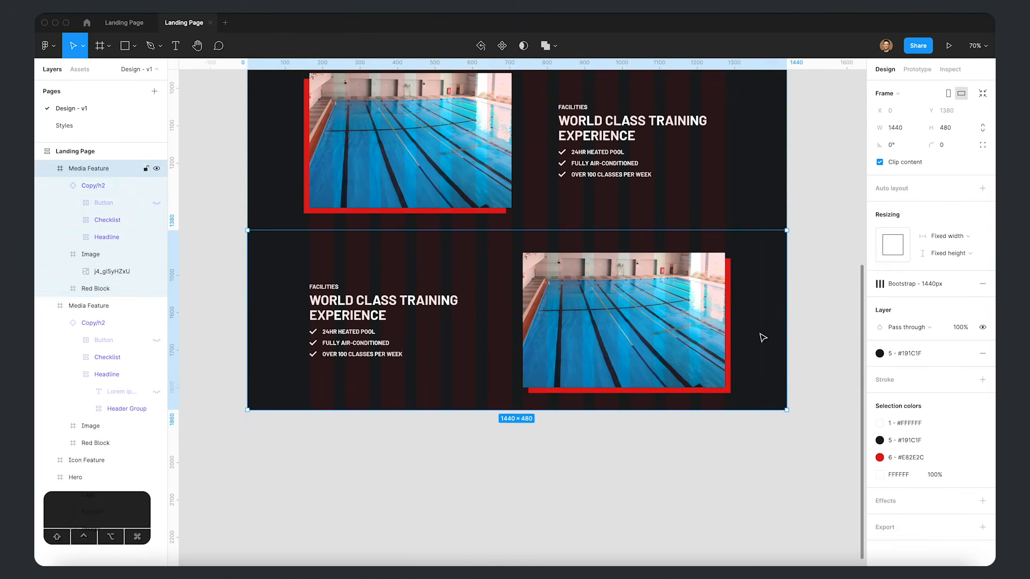
pyautogui.click(728, 385)
pyautogui.hotkey('shift', 'Left')
pyautogui.hotkey('shift', 'Left')
pyautogui.hotkey('shift', 'Left')
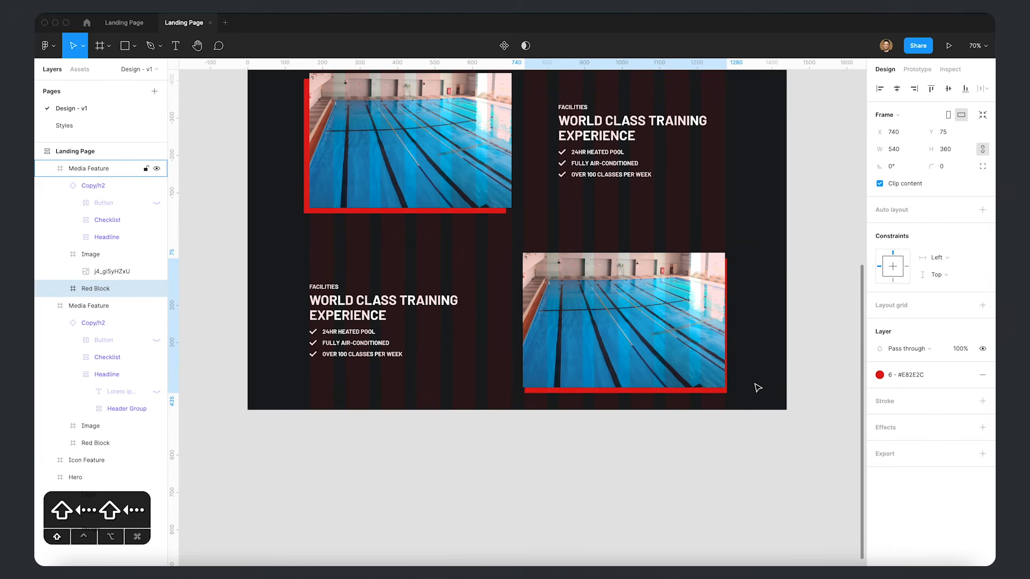
pyautogui.hotkey('shift', 'Left')
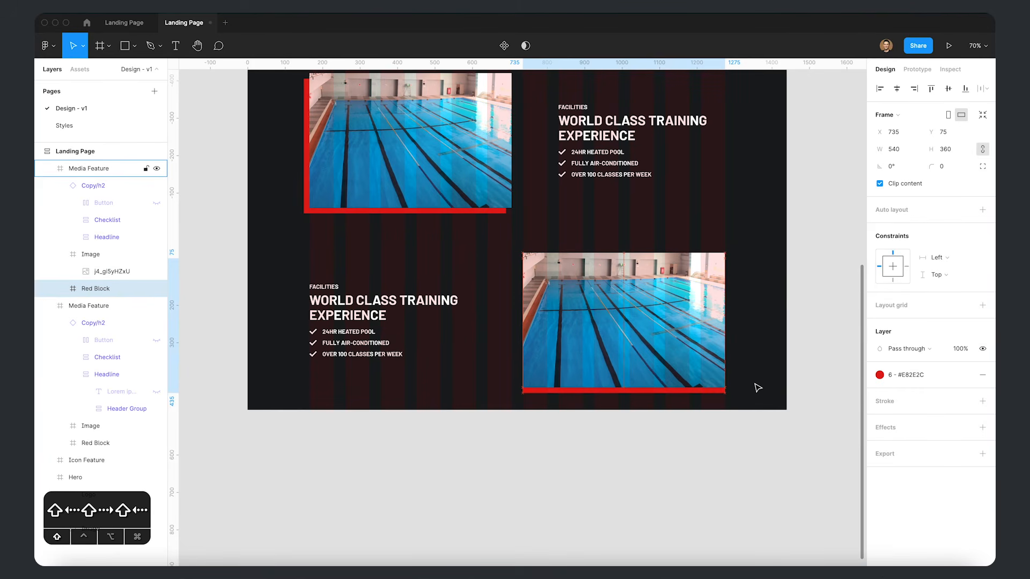
pyautogui.hotkey('shift', 'Right')
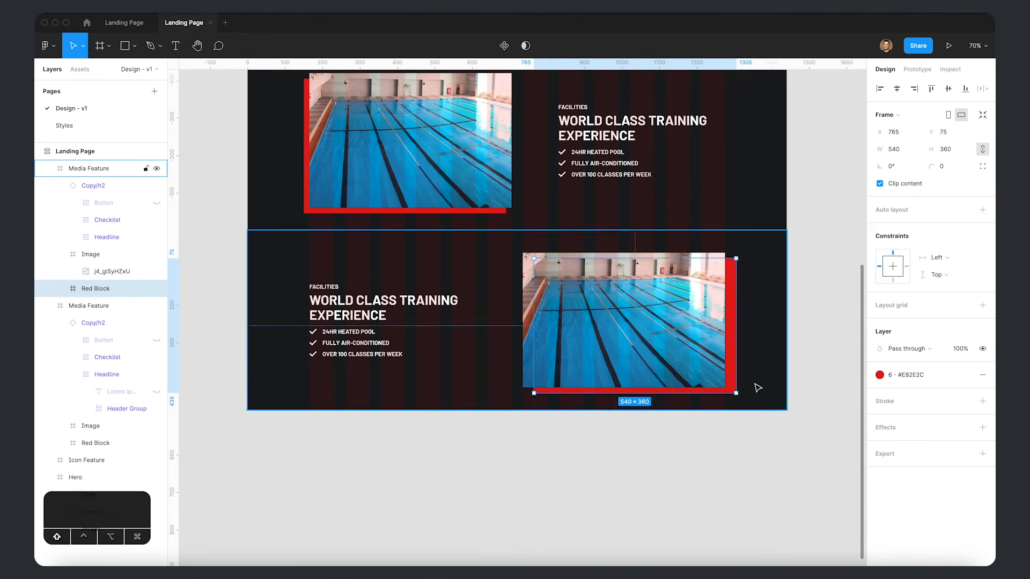
pyautogui.hotkey('shift', 'Left')
pyautogui.hotkey('shift', 'Up')
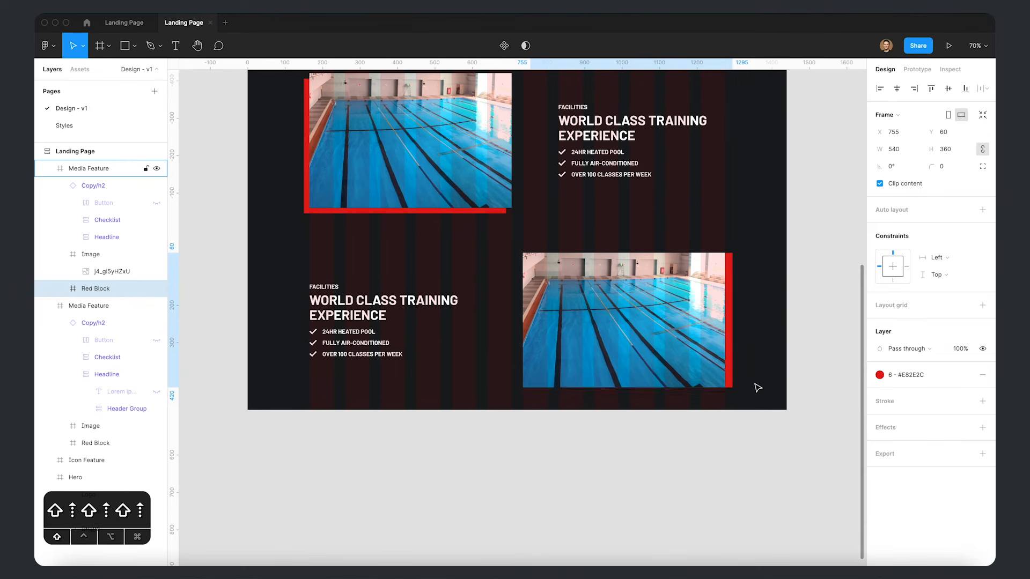
pyautogui.press('Down')
pyautogui.press('Down')
pyautogui.press('Down')
pyautogui.press('Down')
pyautogui.press('Down')
pyautogui.press('Down')
pyautogui.press('Down')
pyautogui.press('Down')
pyautogui.press('Down')
pyautogui.press('Down')
pyautogui.press('Down')
pyautogui.press('Down')
pyautogui.press('Down')
pyautogui.press('Down')
pyautogui.press('Down')
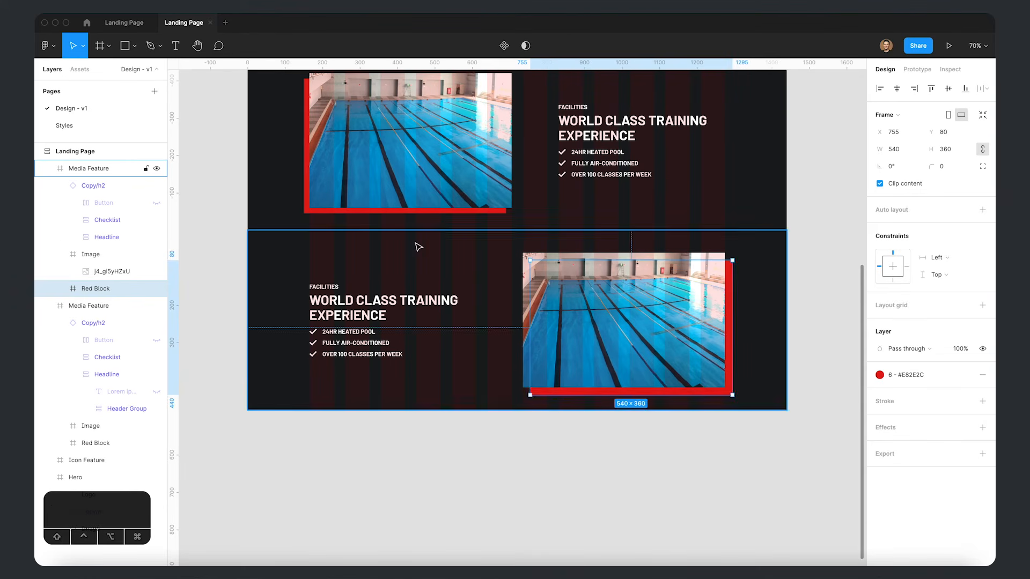
# - Shift the upper Media Feature section's Red Block to X 145, Y 80 to give it the same offset as the lower one
pyautogui.click(310, 212)
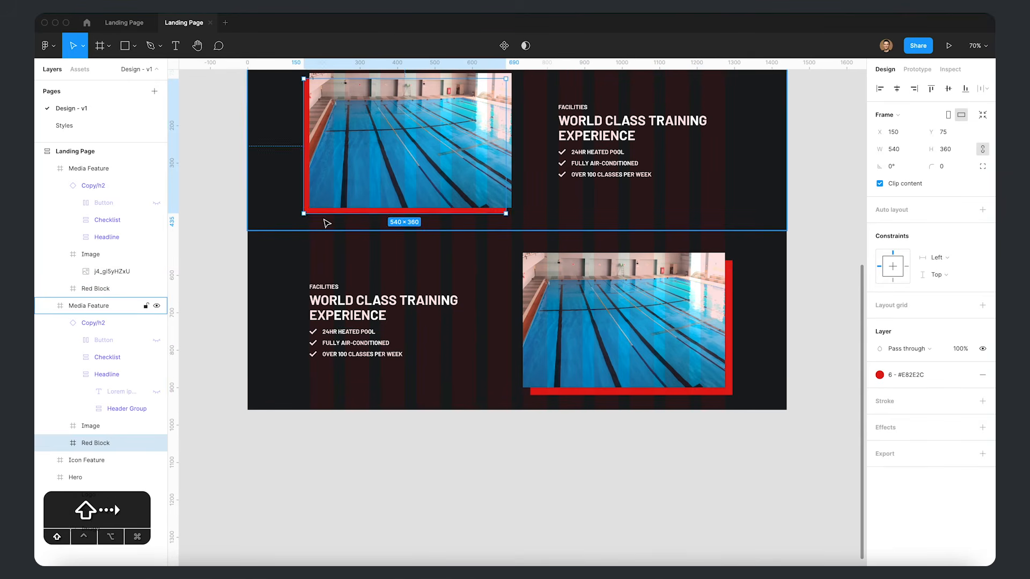
pyautogui.hotkey('shift', 'Right')
pyautogui.hotkey('shift', 'Right')
pyautogui.hotkey('shift', 'Right')
pyautogui.hotkey('shift', 'Left')
pyautogui.hotkey('shift', 'Left')
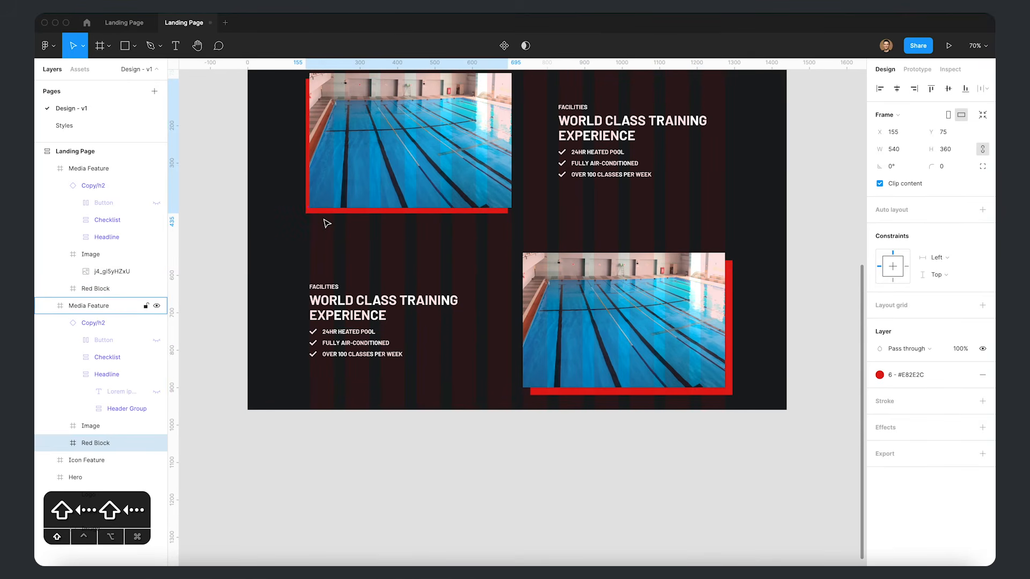
pyautogui.hotkey('shift', 'Left')
pyautogui.hotkey('shift', 'Up')
pyautogui.hotkey('shift', 'Up')
pyautogui.hotkey('shift', 'Up')
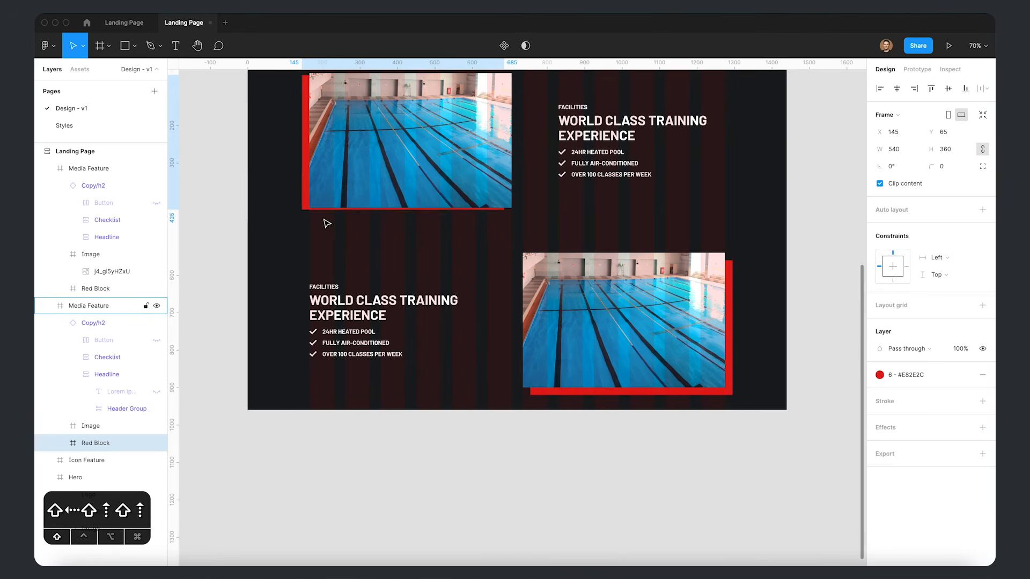
pyautogui.hotkey('shift', 'Down')
pyautogui.hotkey('shift', 'Down')
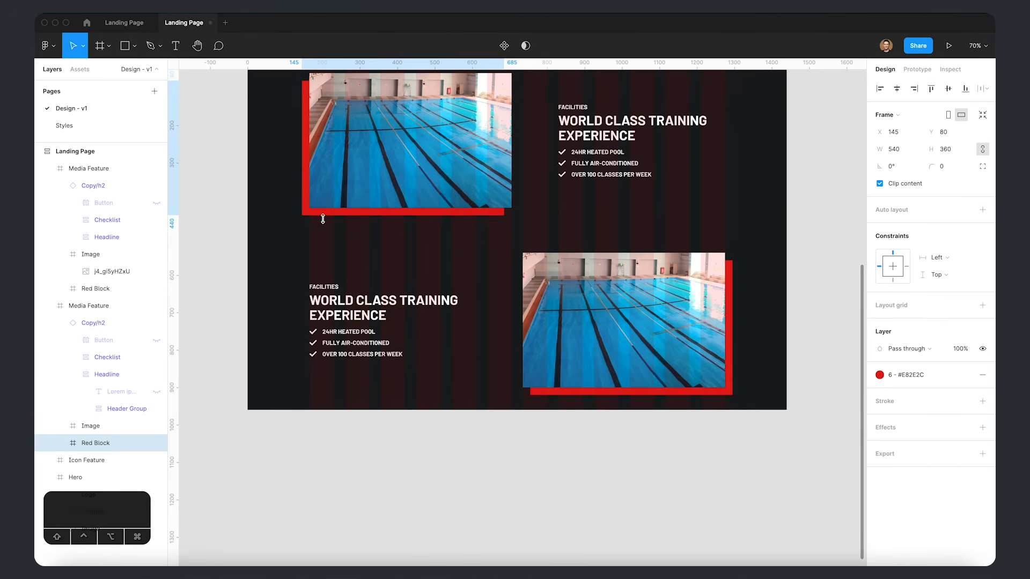
pyautogui.click(598, 448)
# - Change the lower section's overline text to "Meet the owner"
pyautogui.scroll(3, 575, 550)
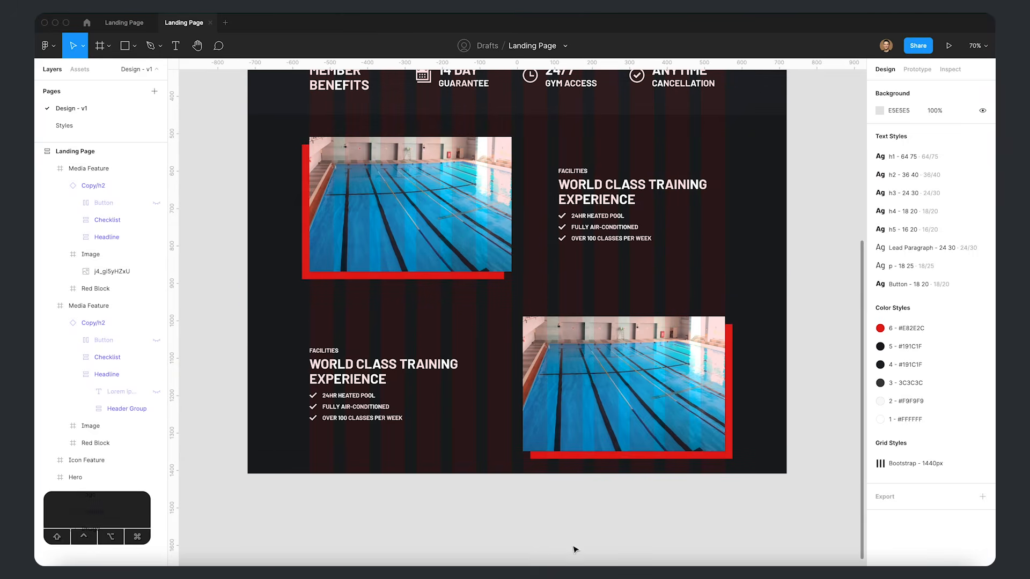
pyautogui.keyDown('super'); pyautogui.click(334, 351); pyautogui.keyUp('super')
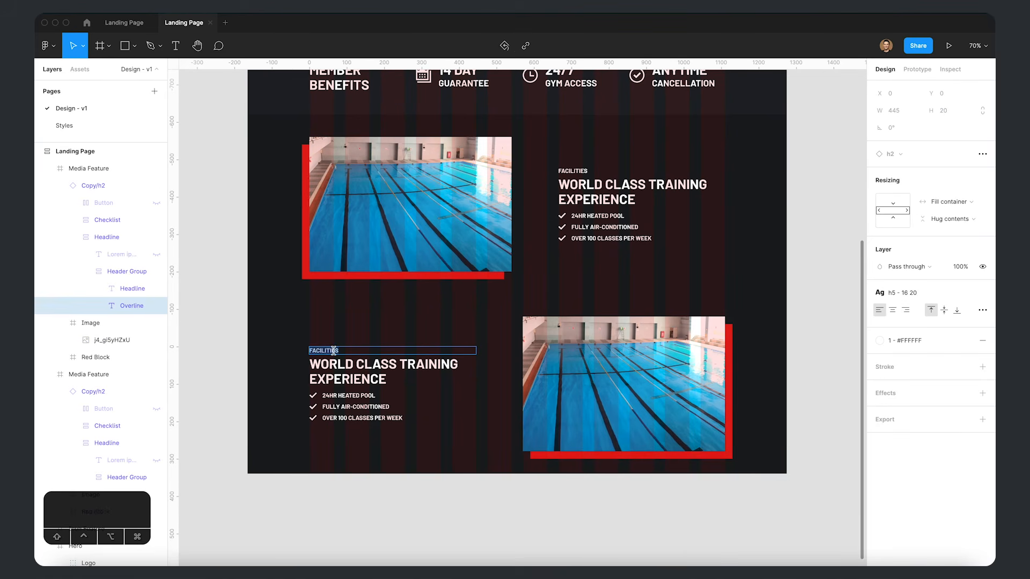
pyautogui.write('meet the owner')
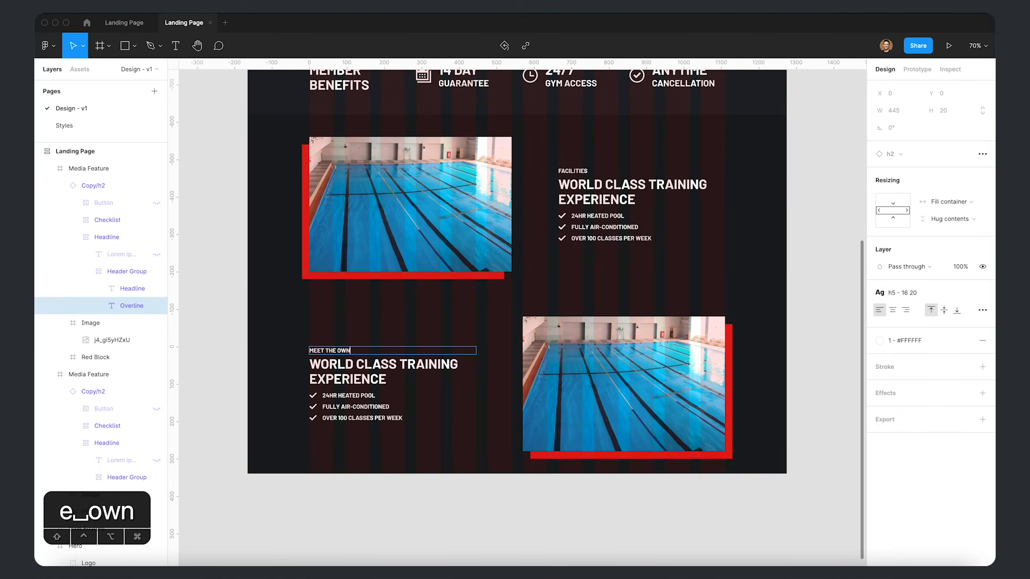
pyautogui.press('Escape')
# - Replace the lower section's headline with the owner's full name
pyautogui.keyDown('super'); pyautogui.click(391, 367); pyautogui.keyUp('super')
pyautogui.press('Return')
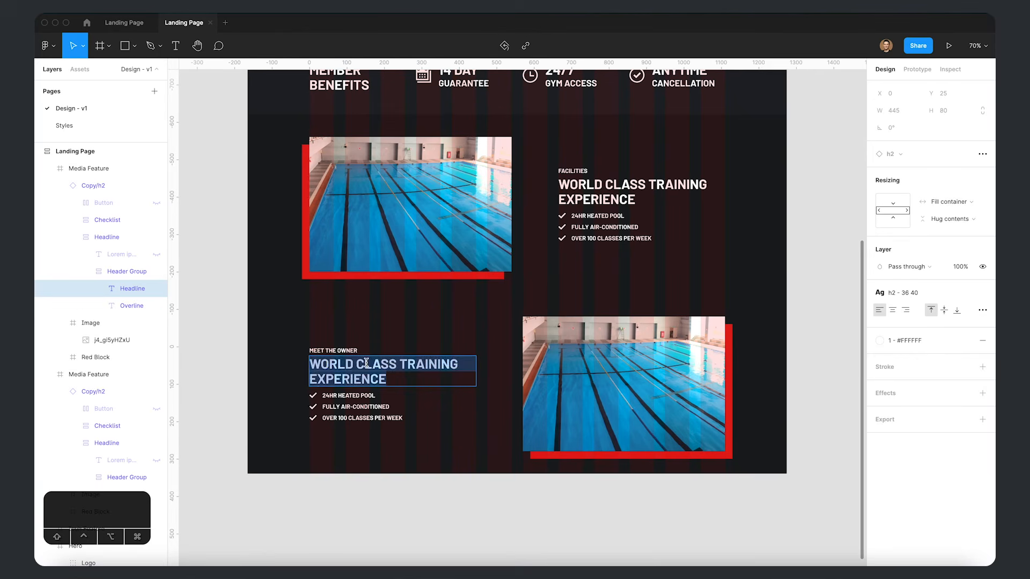
pyautogui.write('Natthew')
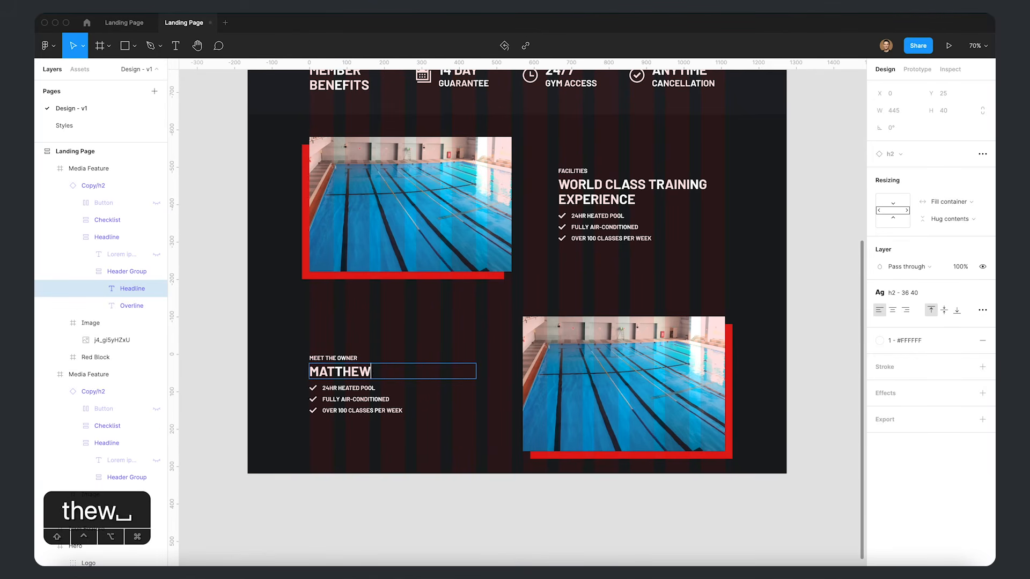
pyautogui.write(' jones')
pyautogui.press('Escape')
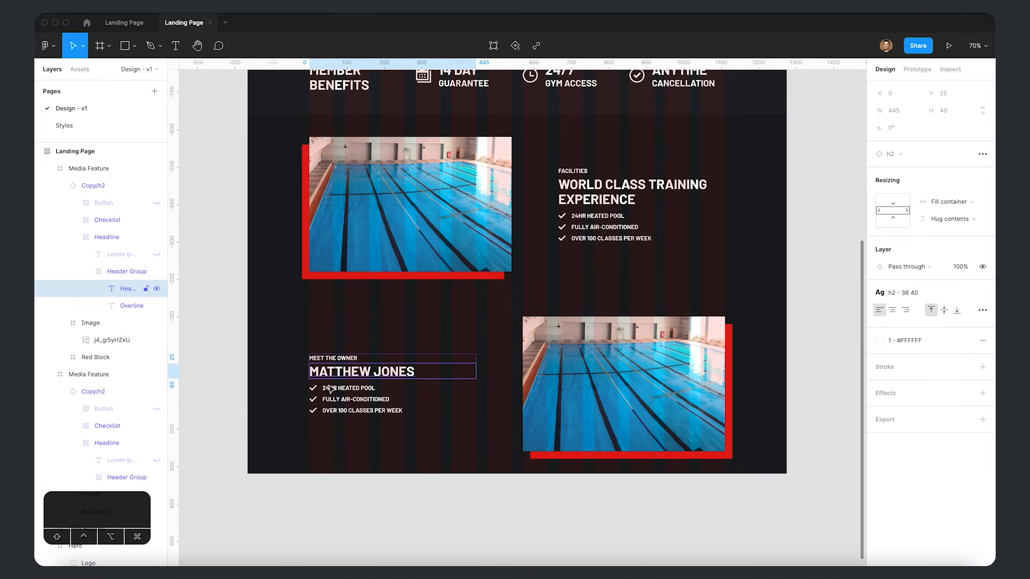
# - Remove the checklist from the lower section's Copy/h2 instance and show its hidden paragraph text
pyautogui.keyDown('super'); pyautogui.click(348, 387); pyautogui.keyUp('super')
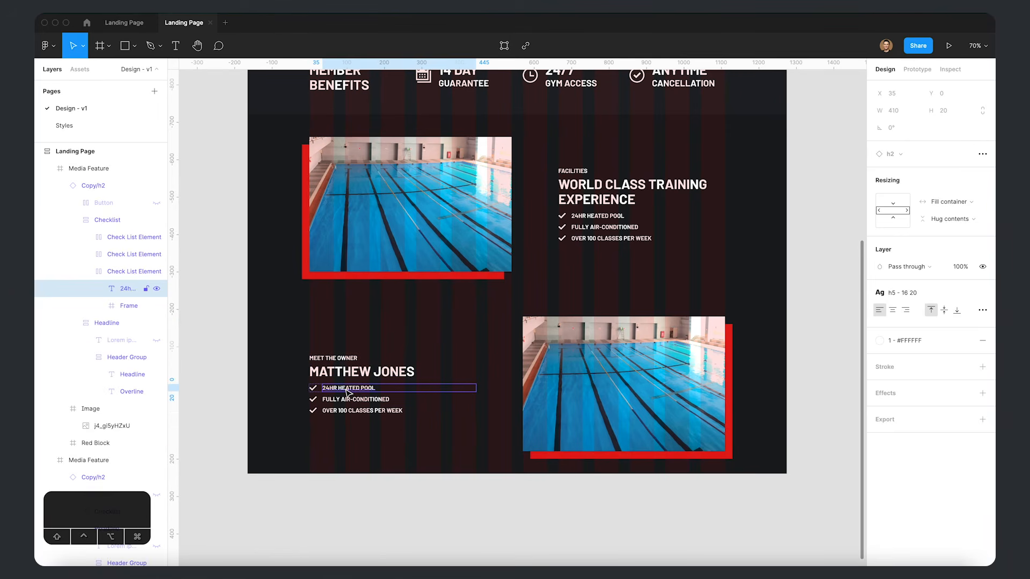
pyautogui.press('Escape')
pyautogui.click(354, 391)
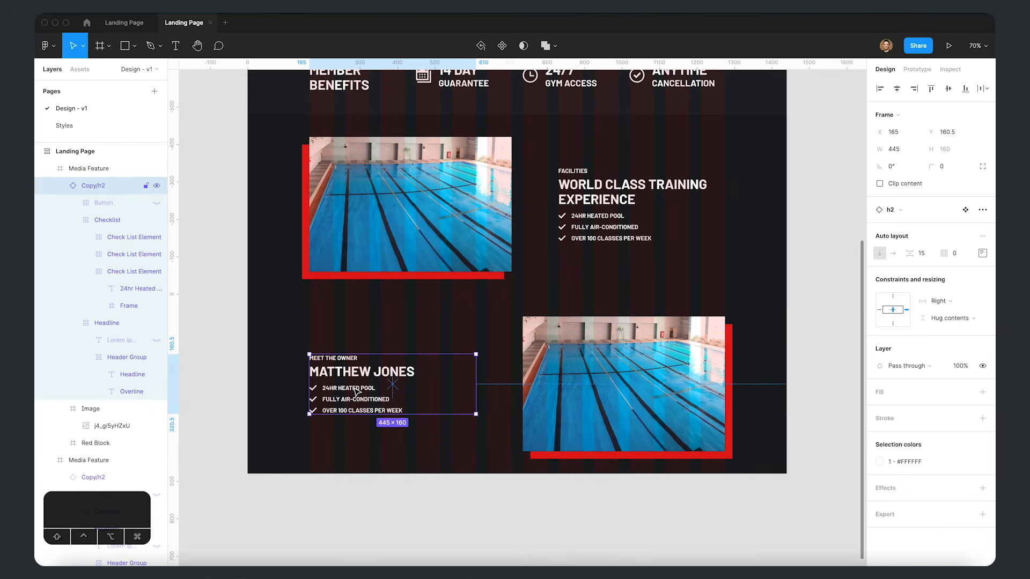
pyautogui.doubleClick(354, 392)
pyautogui.press('BackSpace')
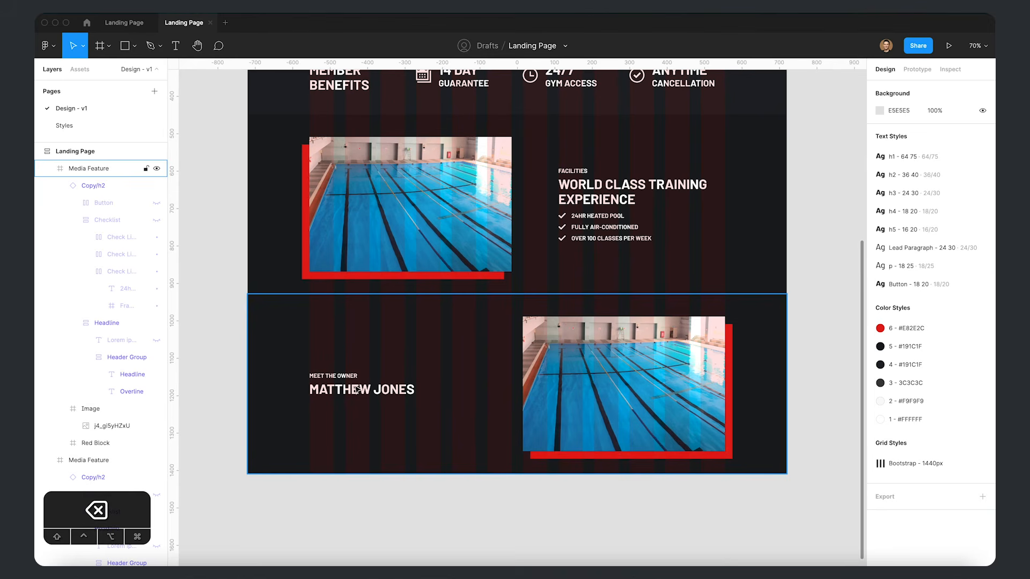
pyautogui.click(156, 340)
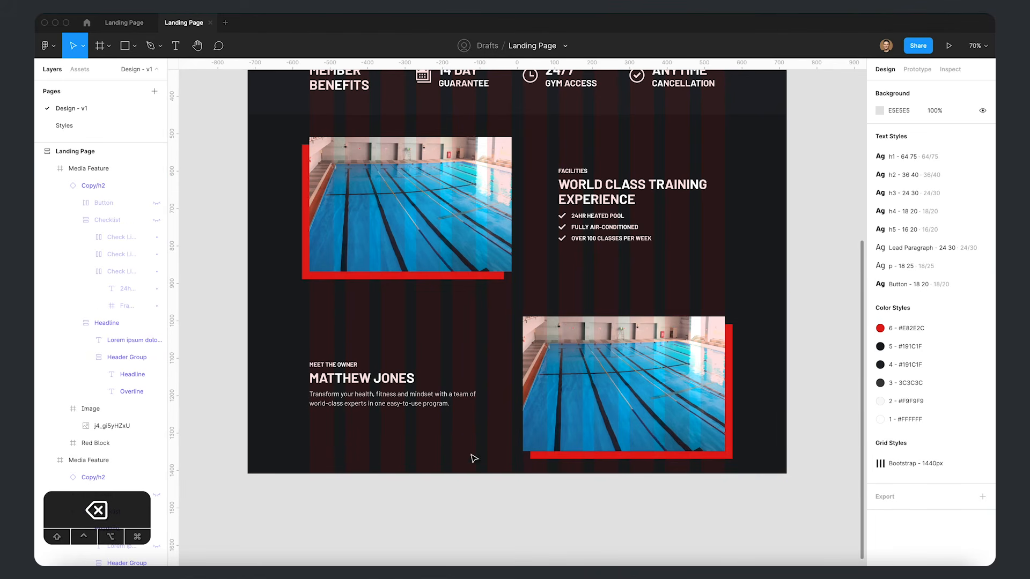
# - Rewrite the owner section's paragraph to say that over 10 years the owner has made Gym Unlimited one of the very best gyms in the nation
pyautogui.click(388, 397)
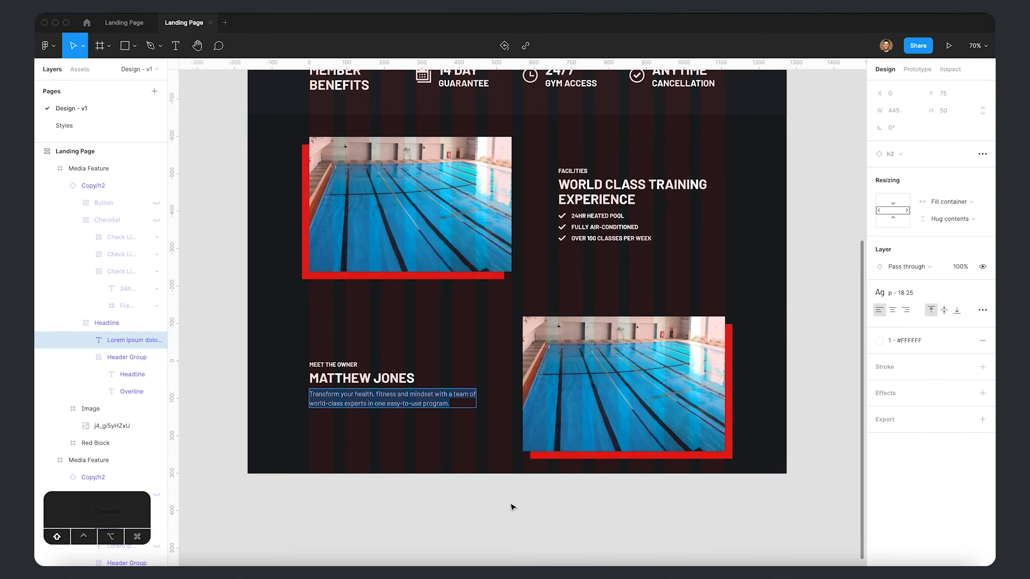
pyautogui.write('For over 10,')
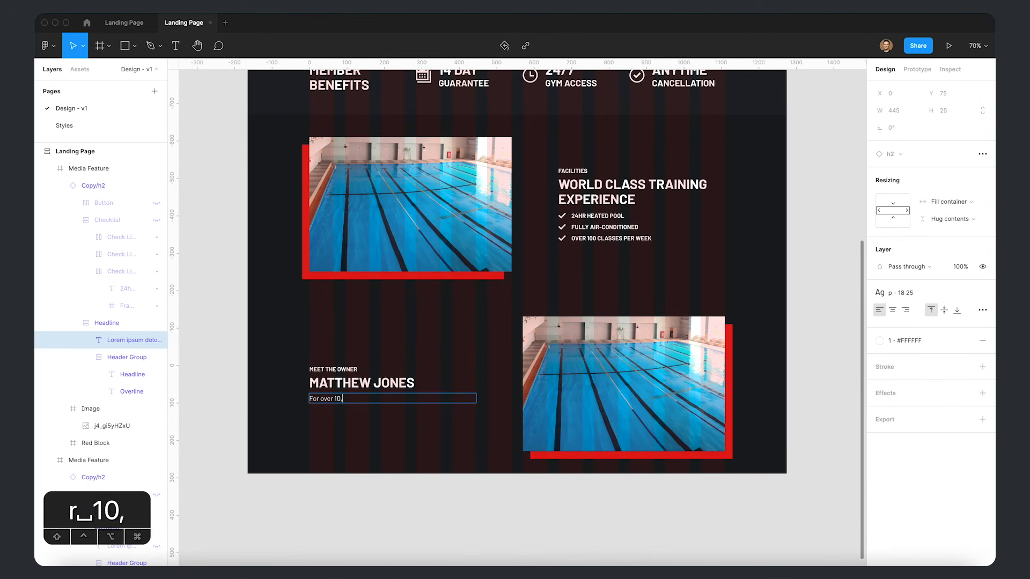
pyautogui.press('BackSpace')
pyautogui.write('years, James has')
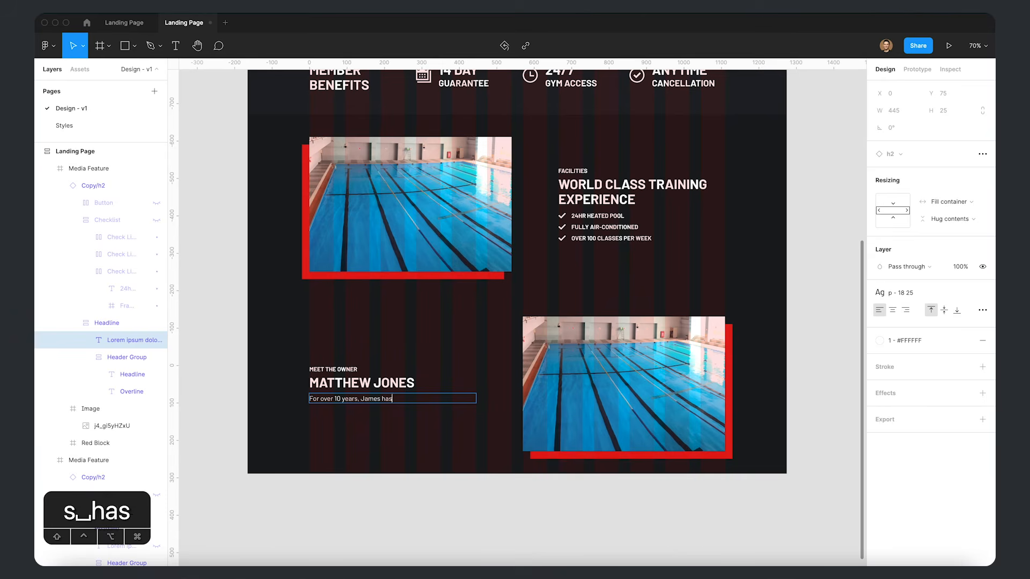
pyautogui.write(' build Gym Unlimited into one of the')
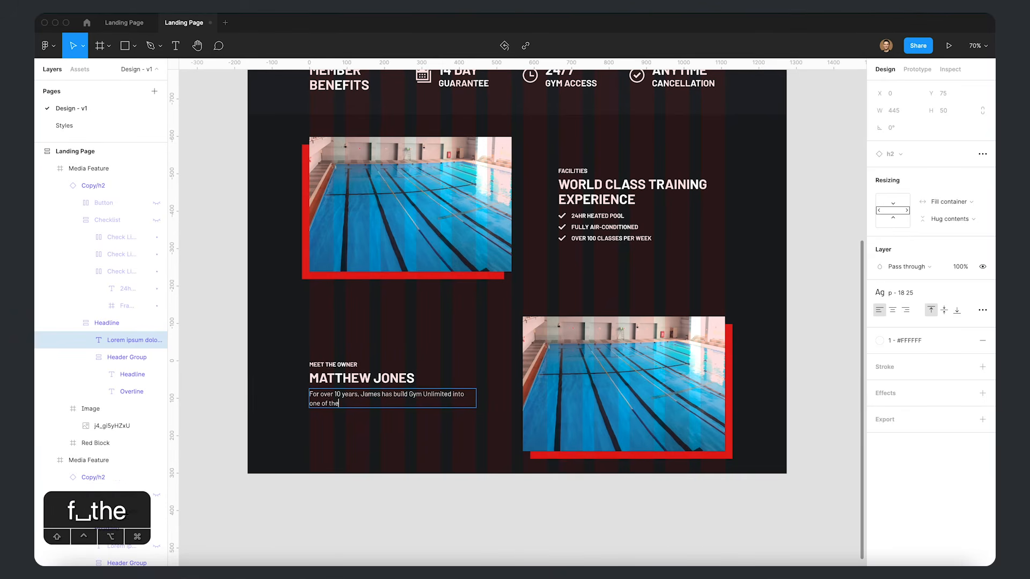
pyautogui.write(' very best gyms in the nation.')
pyautogui.press('Escape')
pyautogui.press('Escape')
# - Correct "build" to "built" in the owner section's paragraph
pyautogui.moveTo(378, 394); pyautogui.dragTo(387, 336)
pyautogui.doubleClick(413, 335)
pyautogui.click(416, 335)
pyautogui.press('BackSpace')
pyautogui.press('BackSpace')
pyautogui.press('BackSpace')
pyautogui.write('t')
pyautogui.click(775, 305)
pyautogui.click(661, 460)
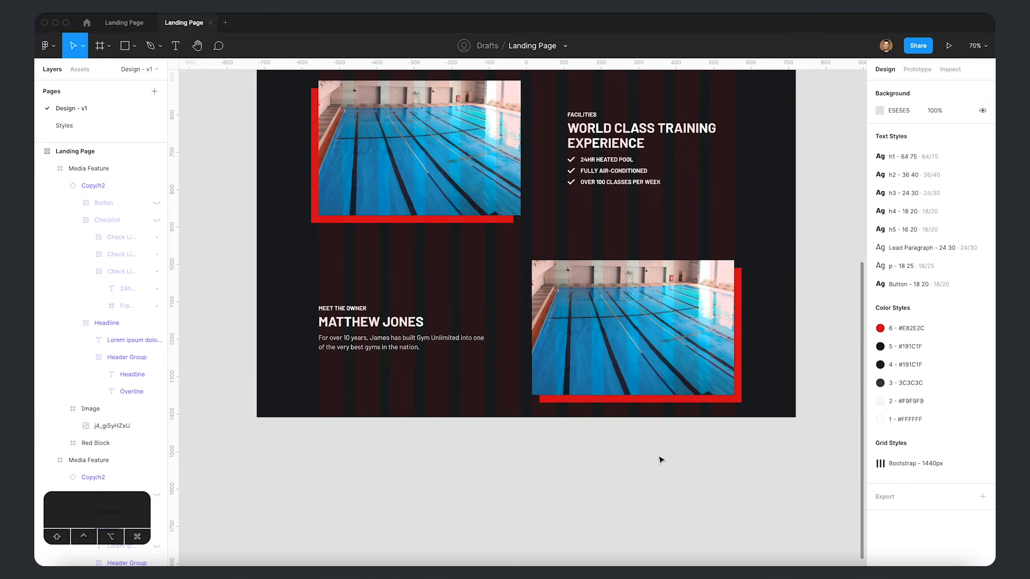
# - Search Unsplash for "gym" and insert the photo of a shirtless man curling a barbell
pyautogui.press('super+slash')
pyautogui.press('Return')
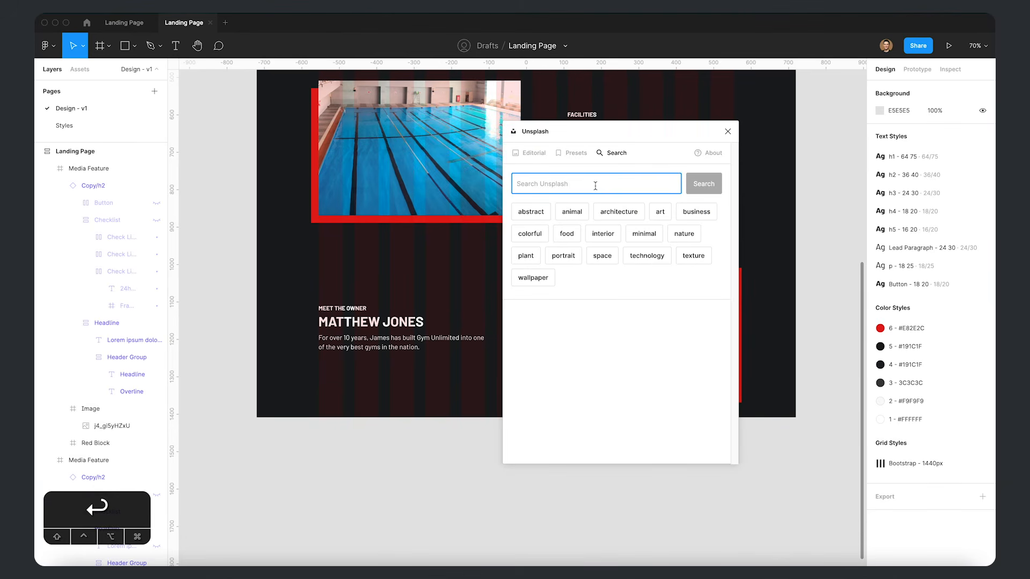
pyautogui.write('gym')
pyautogui.press('Return')
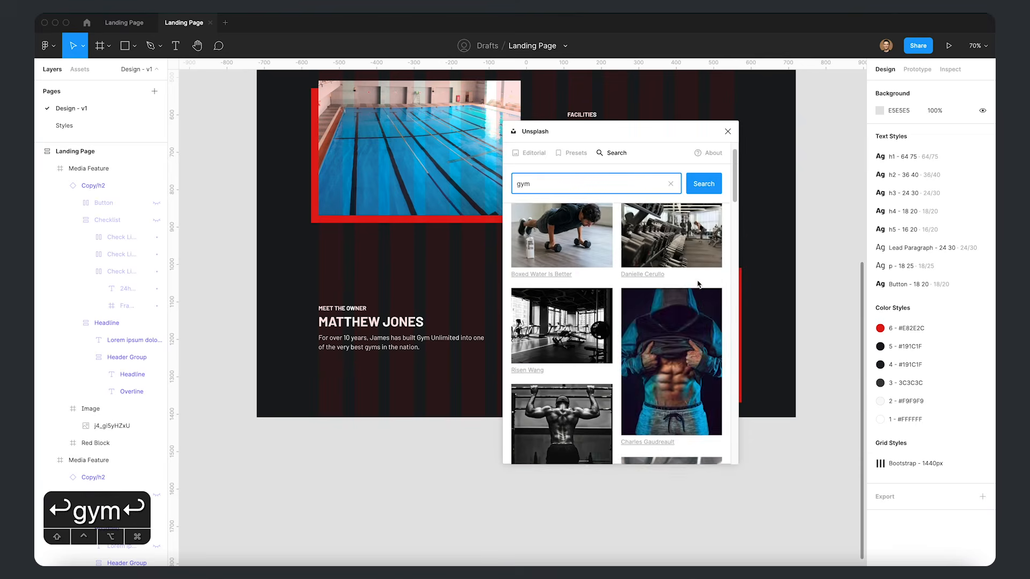
pyautogui.scroll(-10, 698, 284)
pyautogui.scroll(-8, 689, 299)
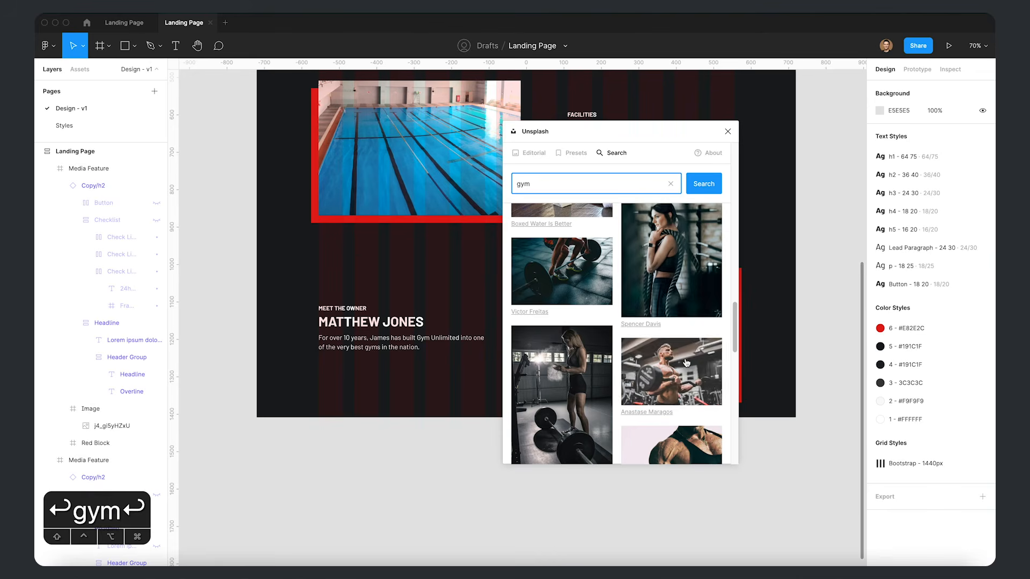
pyautogui.click(687, 362)
pyautogui.click(728, 132)
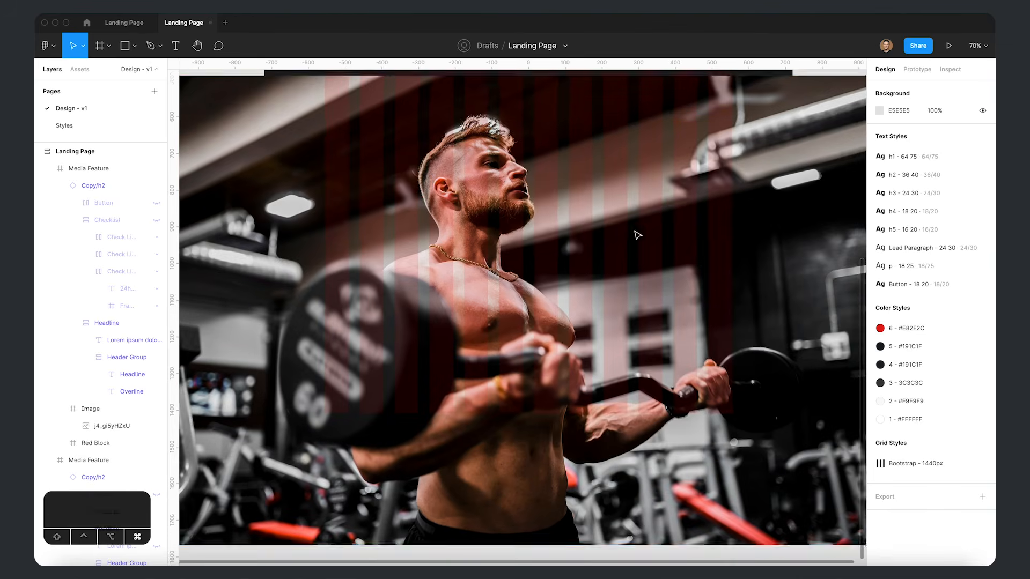
# - Replace the pool photo in the owner section's Image frame with the barbell photo, scaled to 541 × 360
pyautogui.scroll(-5, 623, 235)
pyautogui.click(601, 264)
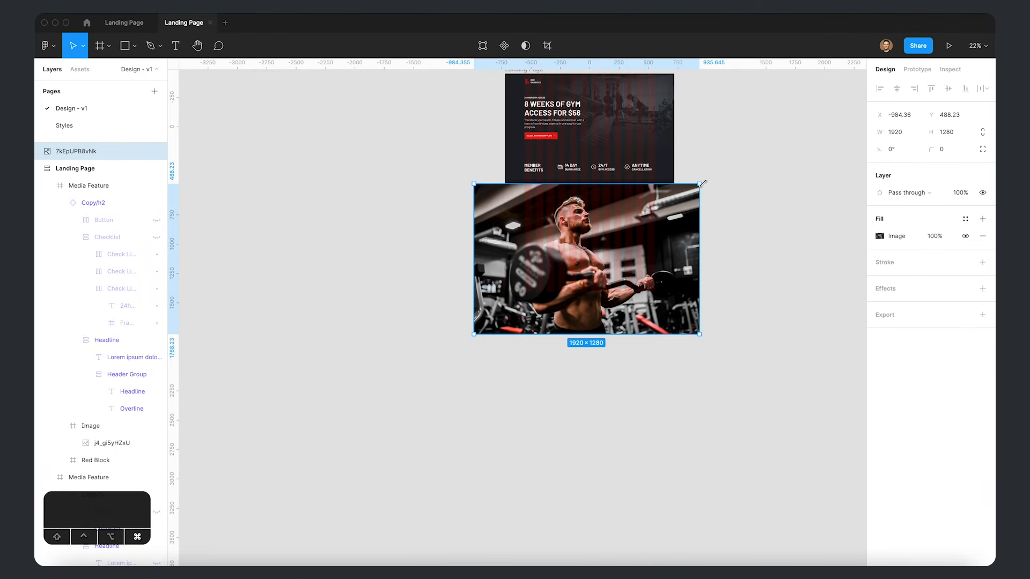
pyautogui.press('super+x')
pyautogui.scroll(3, 653, 272)
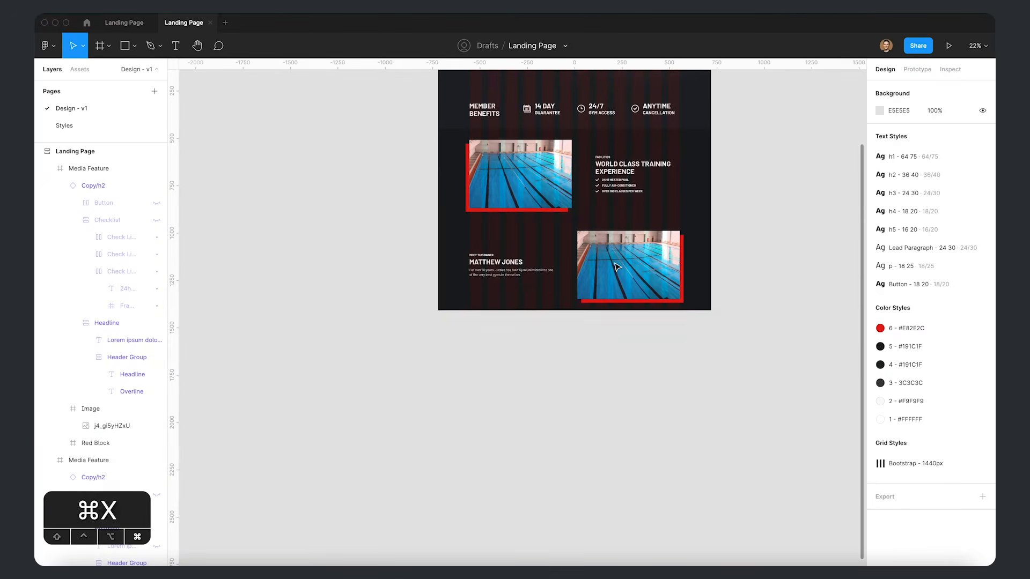
pyautogui.click(653, 272)
pyautogui.press('super+v')
pyautogui.moveTo(807, 148); pyautogui.dragTo(679, 231)
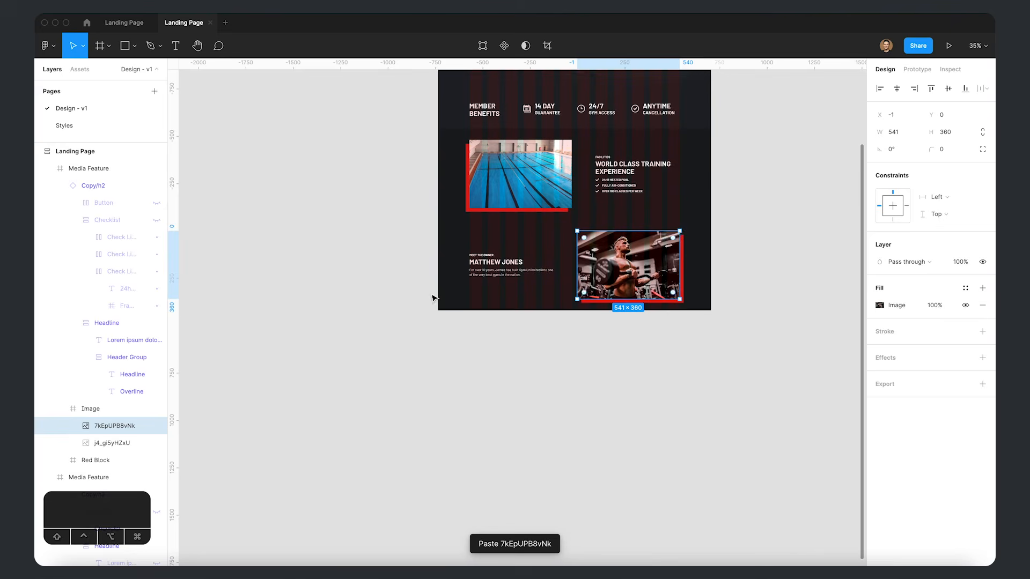
pyautogui.click(107, 443)
pyautogui.press('BackSpace')
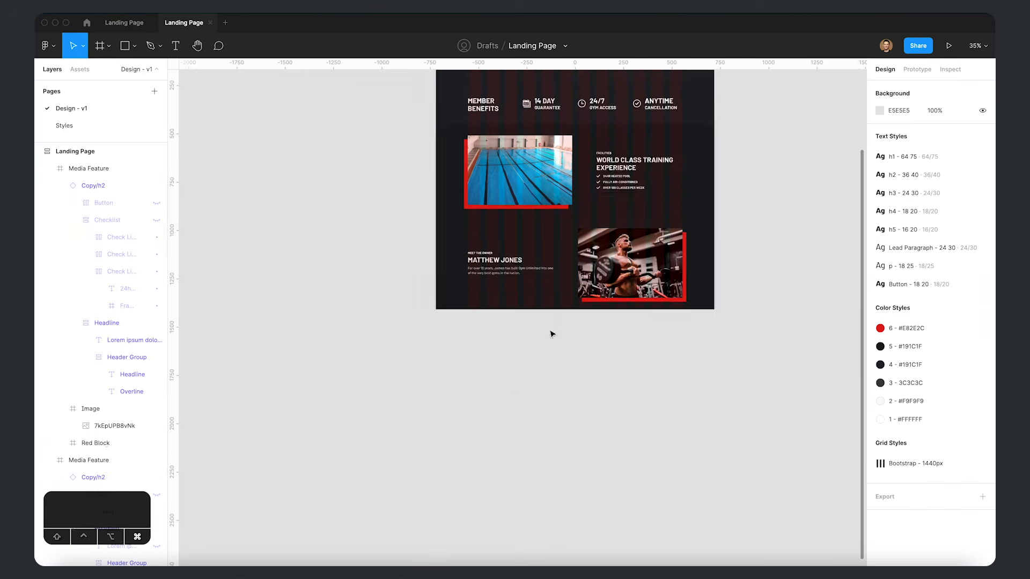
# - Enlarge the barbell photo slightly from its centre to about 543 × 360 within the Image frame
pyautogui.scroll(3, 610, 287)
pyautogui.keyDown('super'); pyautogui.click(614, 279); pyautogui.keyUp('super')
pyautogui.scroll(5, 613, 324)
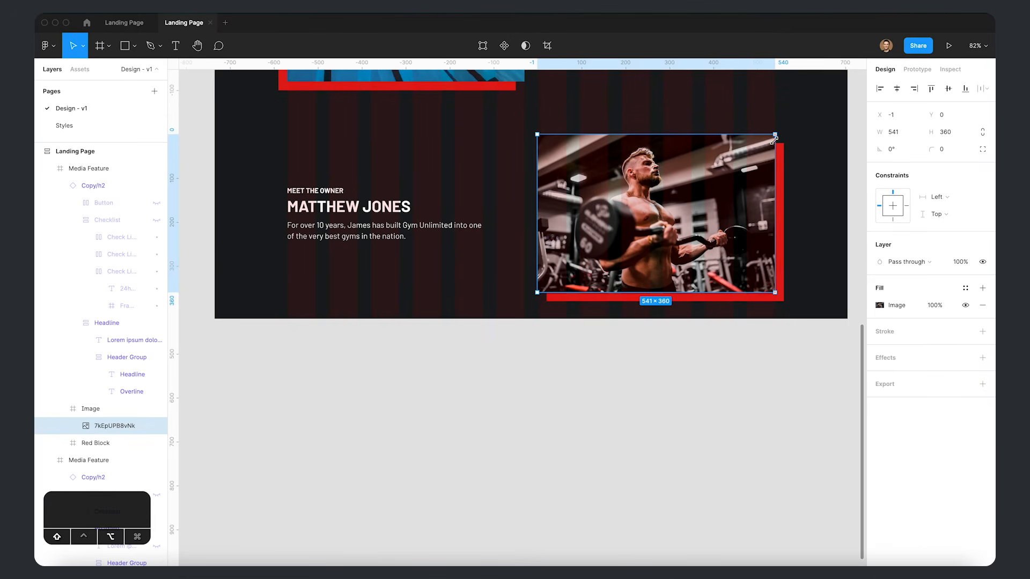
pyautogui.moveTo(536, 136); pyautogui.dragTo(537, 152)
pyautogui.click(715, 379)
pyautogui.click(729, 202)
pyautogui.moveTo(775, 139); pyautogui.dragTo(777, 134)
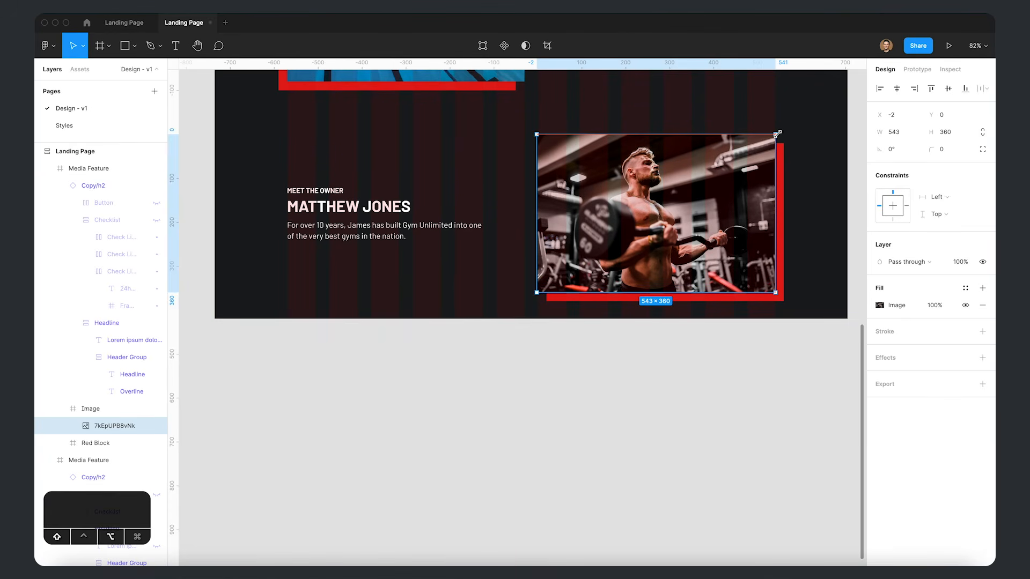
# - Apply color style 4 - #191C1F to the owner section's frame and hide the layout grids
pyautogui.click(608, 347)
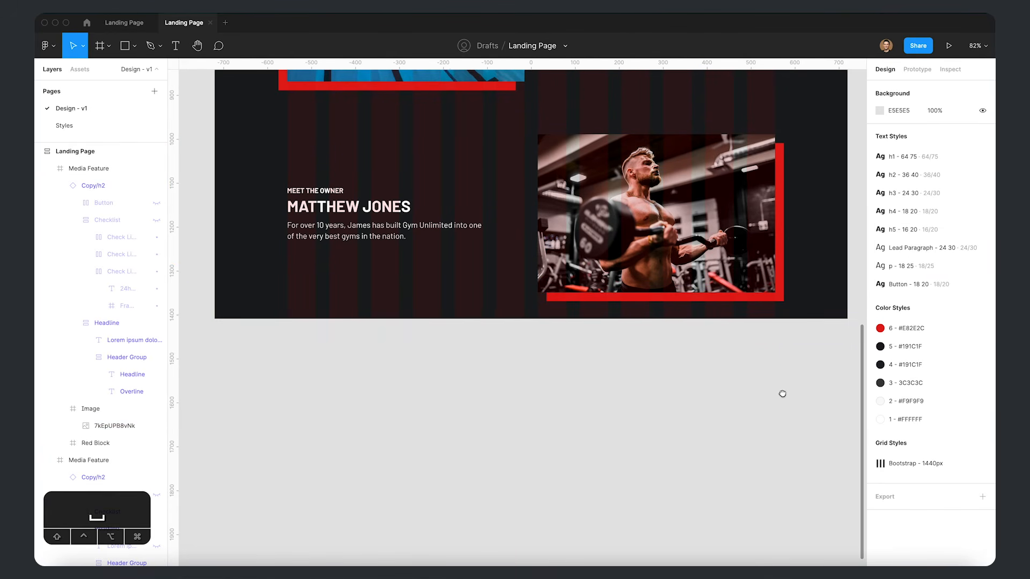
pyautogui.moveTo(782, 394); pyautogui.dragTo(789, 449)
pyautogui.scroll(-5, 551, 420)
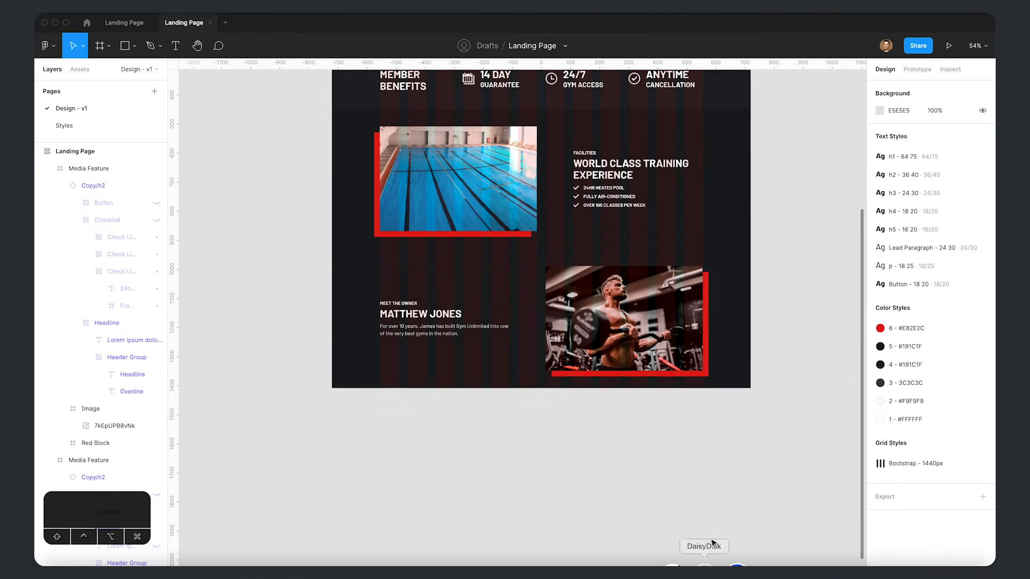
pyautogui.click(496, 329)
pyautogui.click(923, 356)
pyautogui.click(915, 452)
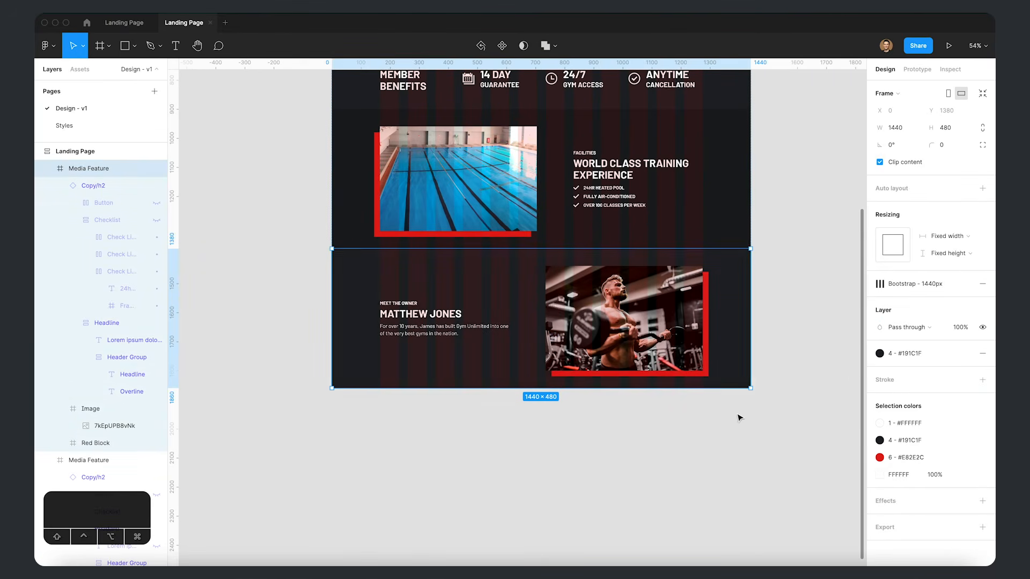
pyautogui.click(806, 379)
pyautogui.hotkey('ctrl', 'g')
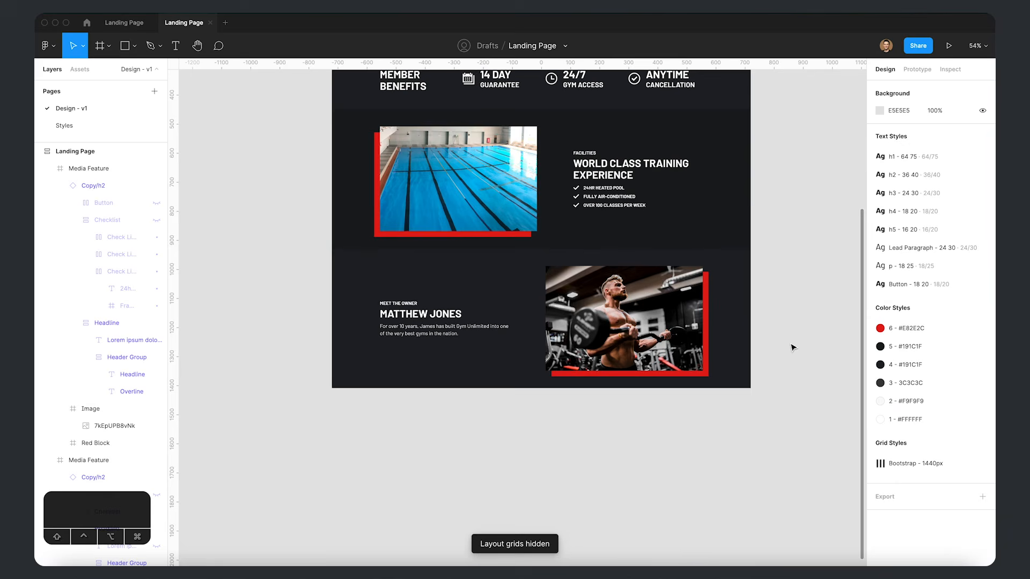
# - Nudge the owner section's Red Block up and to the left by 5 px each, to X 750, Y 75
pyautogui.scroll(6, 791, 346)
pyautogui.scroll(-5, 792, 346)
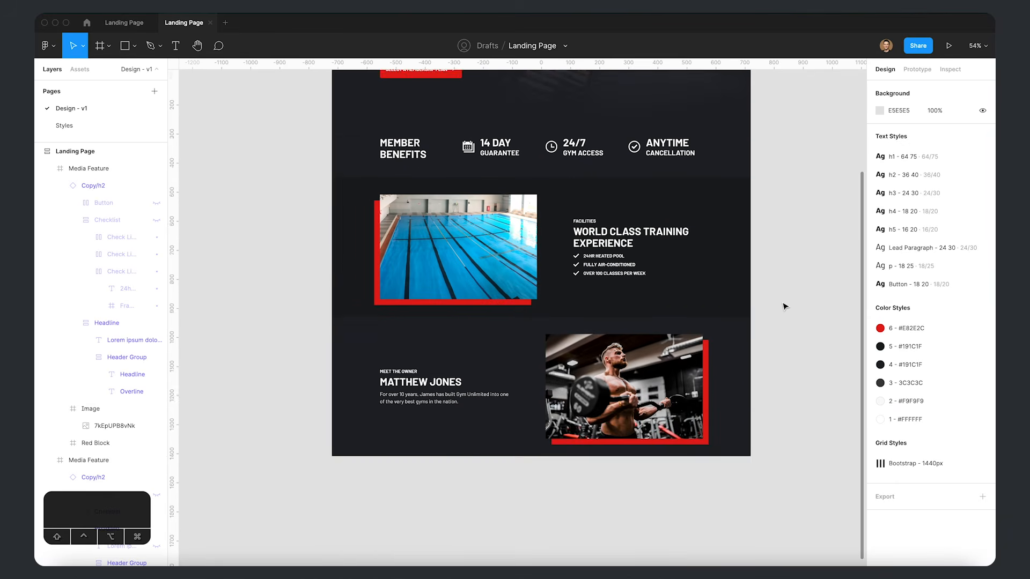
pyautogui.scroll(-1, 558, 327)
pyautogui.scroll(2, 558, 327)
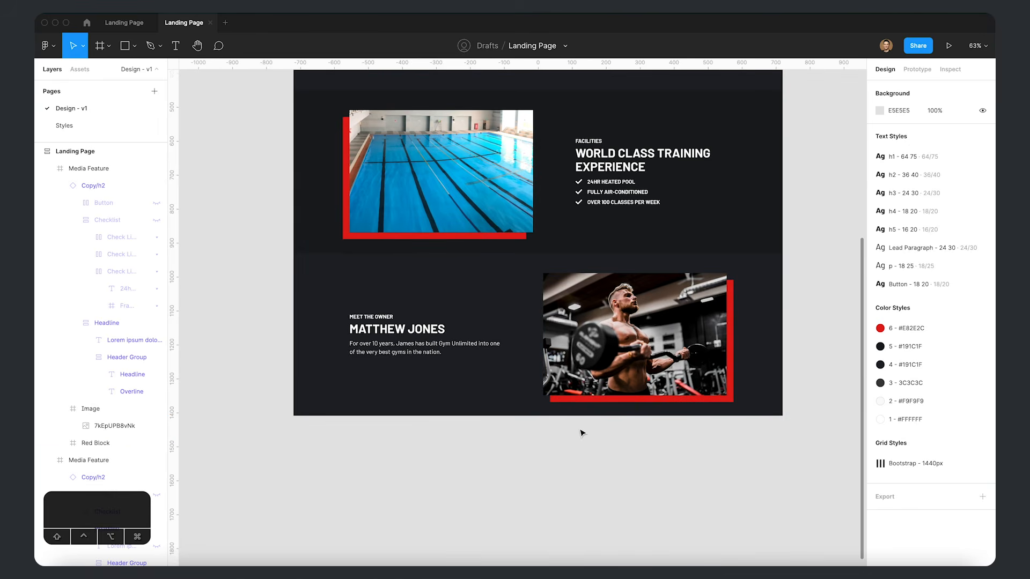
pyautogui.scroll(-1, 582, 433)
pyautogui.click(716, 358)
pyautogui.doubleClick(716, 359)
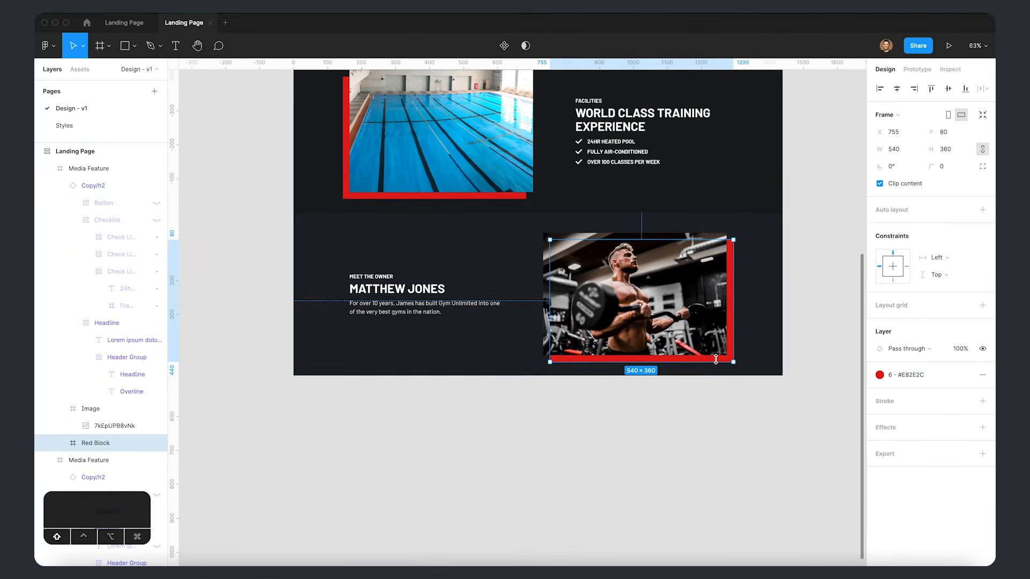
pyautogui.hotkey('shift', 'Left')
pyautogui.hotkey('shift', 'Up')
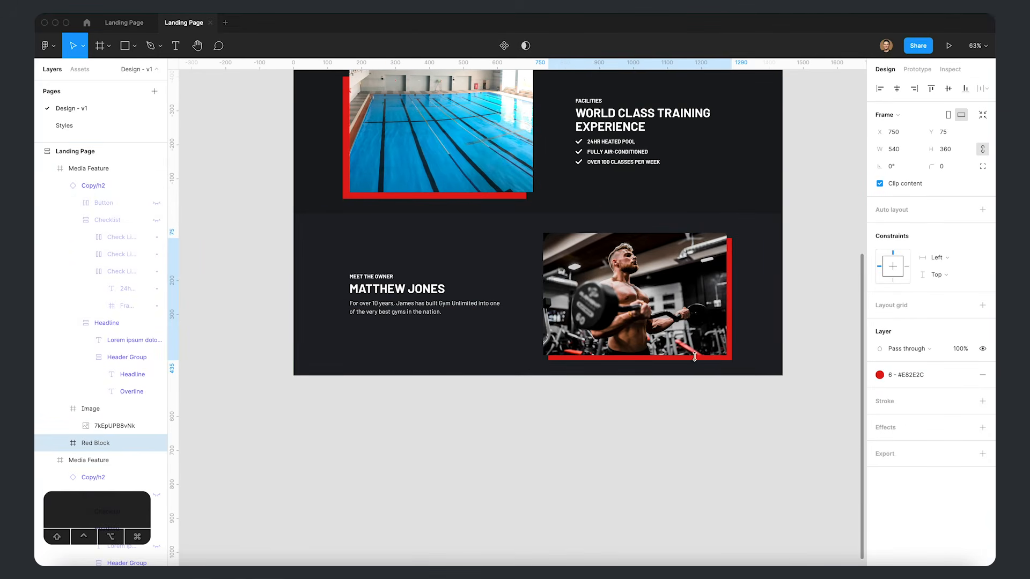
# - Nudge the facilities section's Red Block up and to the right by 5 px each, to X 150, Y 75
pyautogui.click(428, 194)
pyautogui.doubleClick(427, 196)
pyautogui.hotkey('shift', 'Up')
pyautogui.hotkey('shift', 'Right')
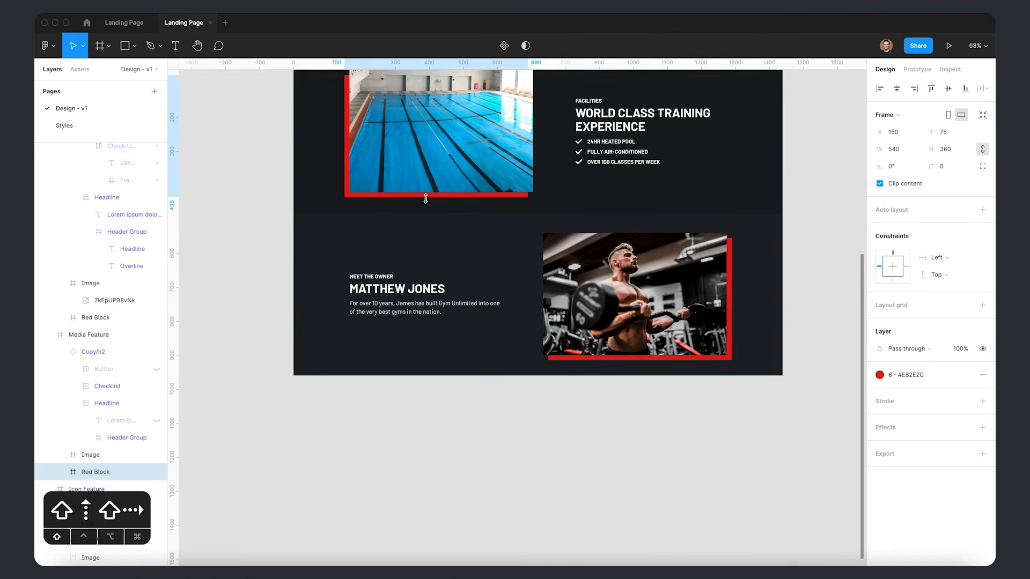
pyautogui.click(572, 433)
# - Create a 1440 × 900 MacBook Pro frame beside the landing page with the Bootstrap - 1440px grid style
pyautogui.scroll(-1, 622, 440)
pyautogui.hotkey('shift', '1')
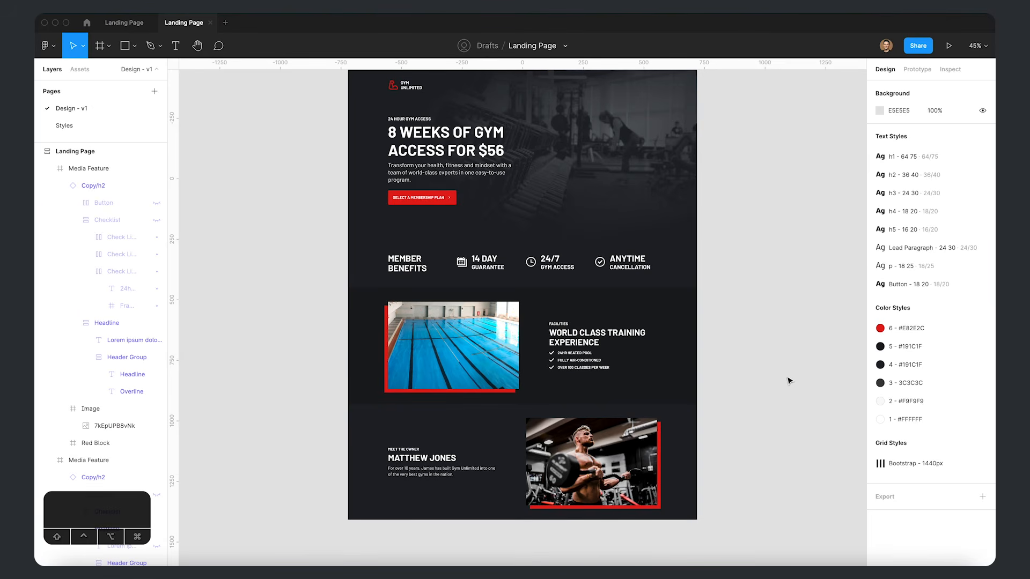
pyautogui.press('f')
pyautogui.click(898, 194)
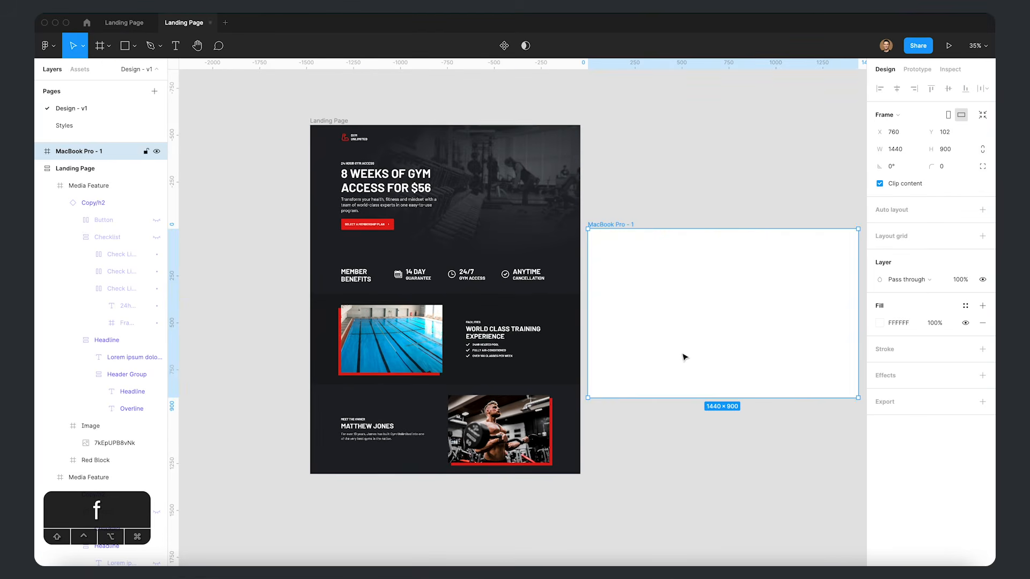
pyautogui.click(966, 236)
pyautogui.click(926, 299)
# - Move the new frame into the landing page directly below the owner section at Y 1860 and set its height to 500
pyautogui.moveTo(695, 270); pyautogui.dragTo(417, 474)
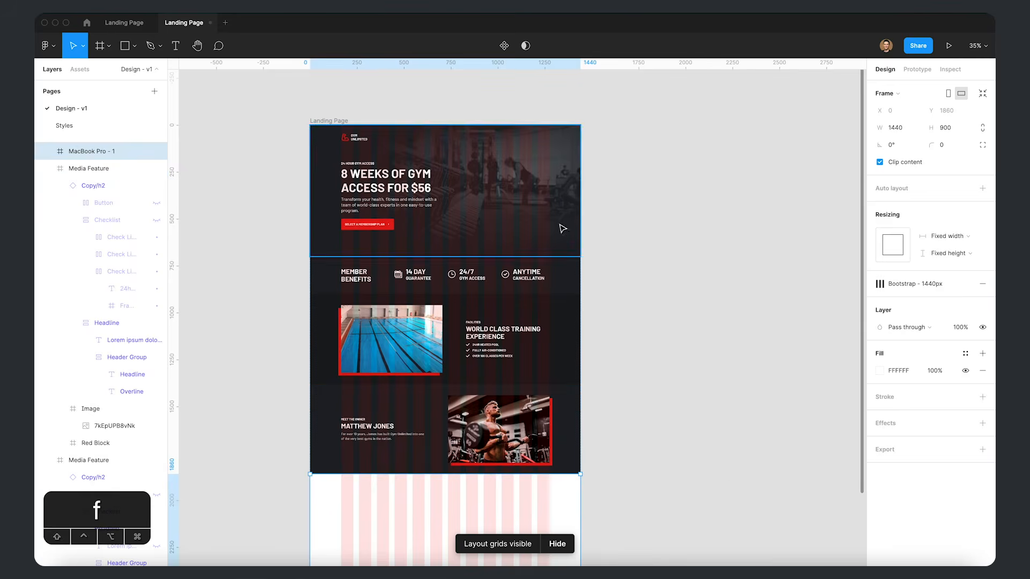
pyautogui.scroll(-3, 743, 319)
pyautogui.hscroll(-2, 743, 320)
pyautogui.scroll(5, 539, 376)
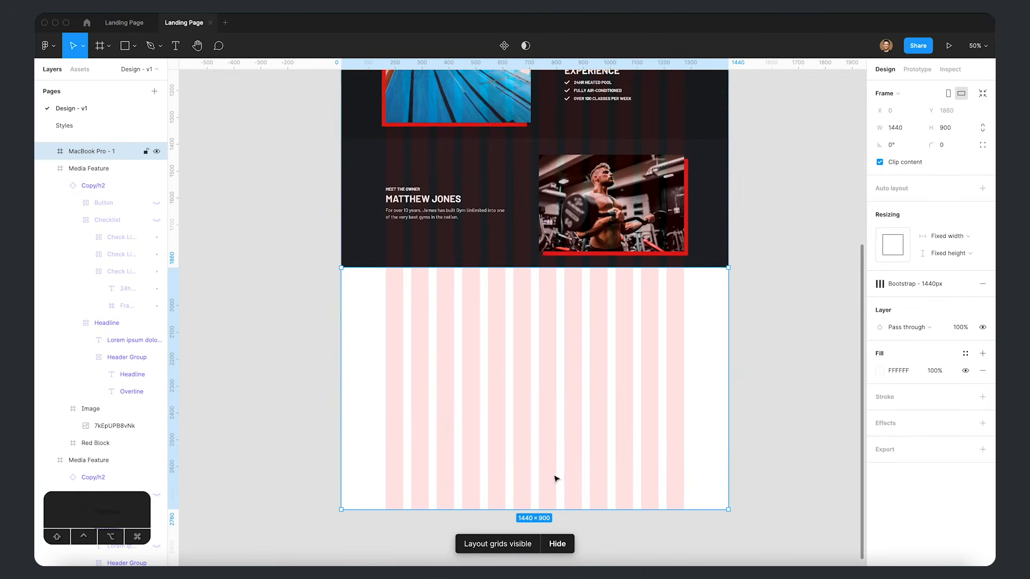
pyautogui.press('space')
pyautogui.moveTo(564, 409); pyautogui.dragTo(609, 363)
pyautogui.write('500')
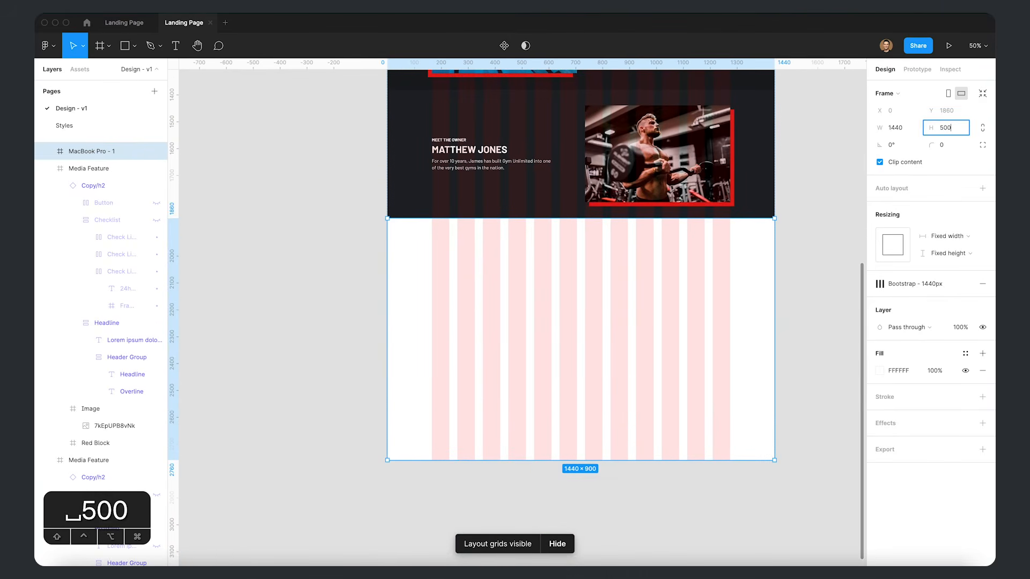
pyautogui.press('Return')
# - Fill the new section with color style 5 - #191C1F and hide the layout grids
pyautogui.press('space')
pyautogui.moveTo(807, 138); pyautogui.dragTo(779, 241)
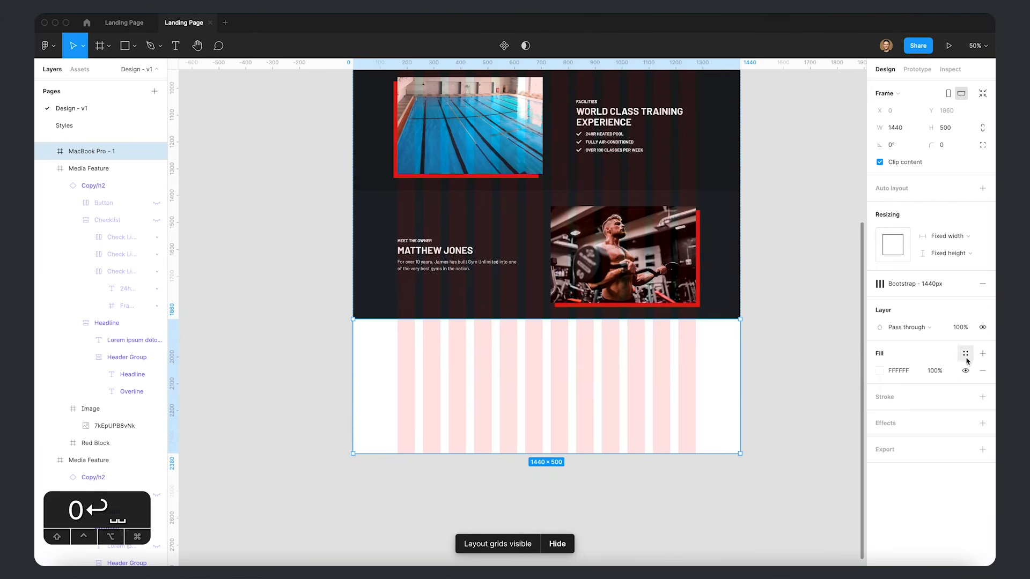
pyautogui.click(966, 355)
pyautogui.click(912, 436)
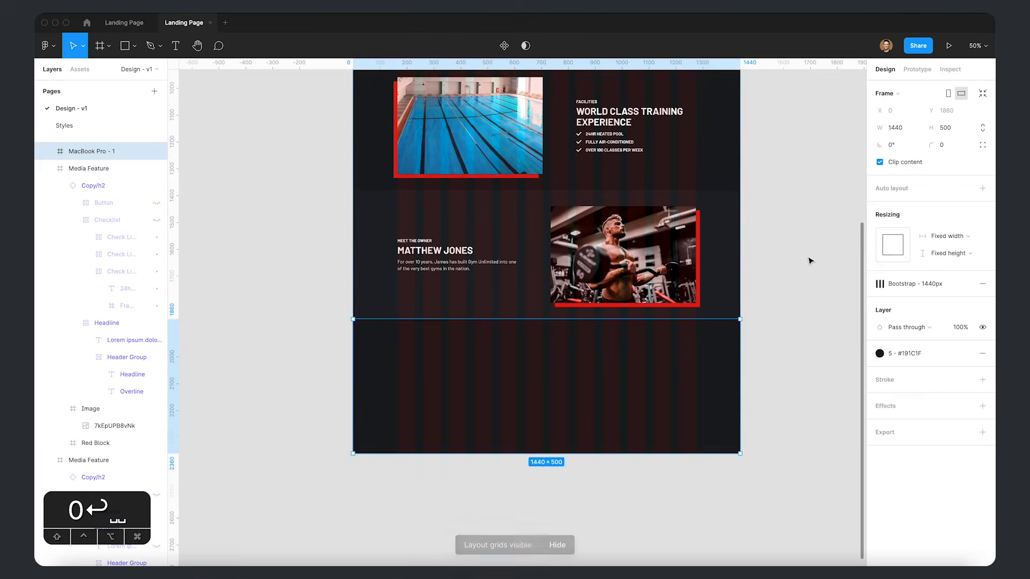
pyautogui.click(810, 262)
pyautogui.hotkey('ctrl', 'g')
# - Copy the hero's h1 copy block into the new bottom section and centre it horizontally
pyautogui.moveTo(806, 139); pyautogui.dragTo(808, 391)
pyautogui.press('space')
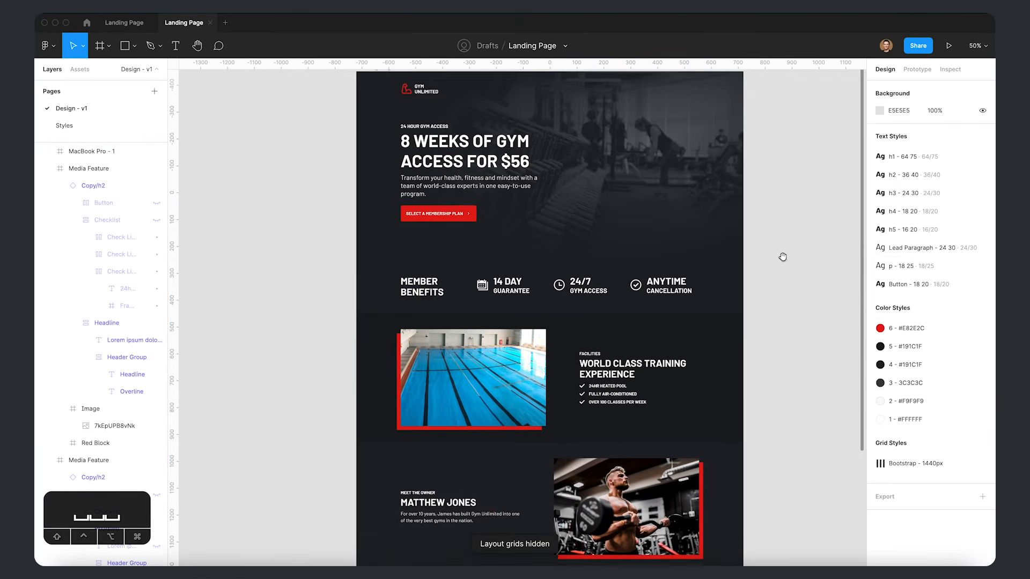
pyautogui.moveTo(782, 257); pyautogui.dragTo(781, 300)
pyautogui.doubleClick(459, 204)
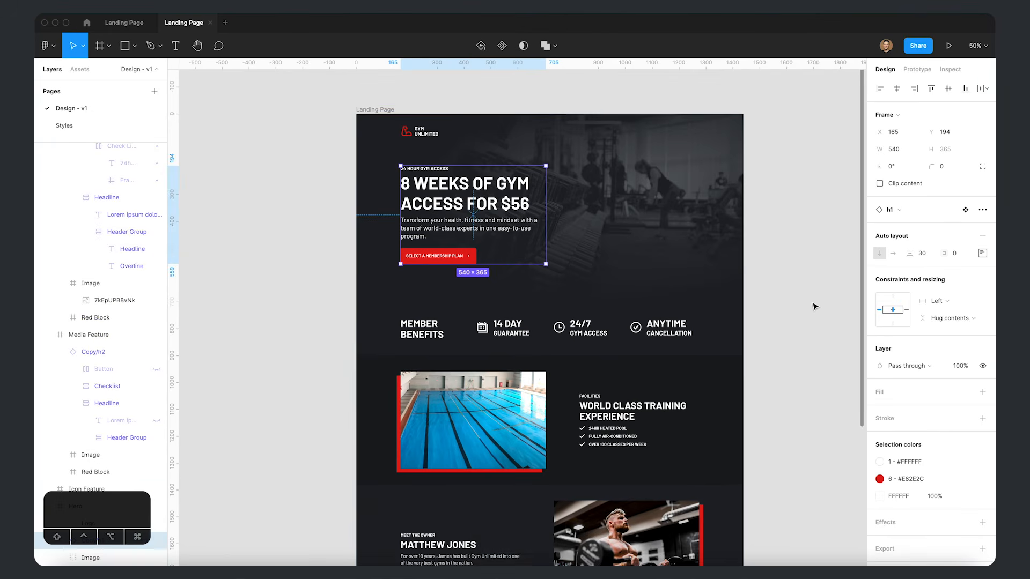
pyautogui.click(830, 278)
pyautogui.scroll(-5, 837, 248)
pyautogui.scroll(-3, 837, 248)
pyautogui.click(519, 329)
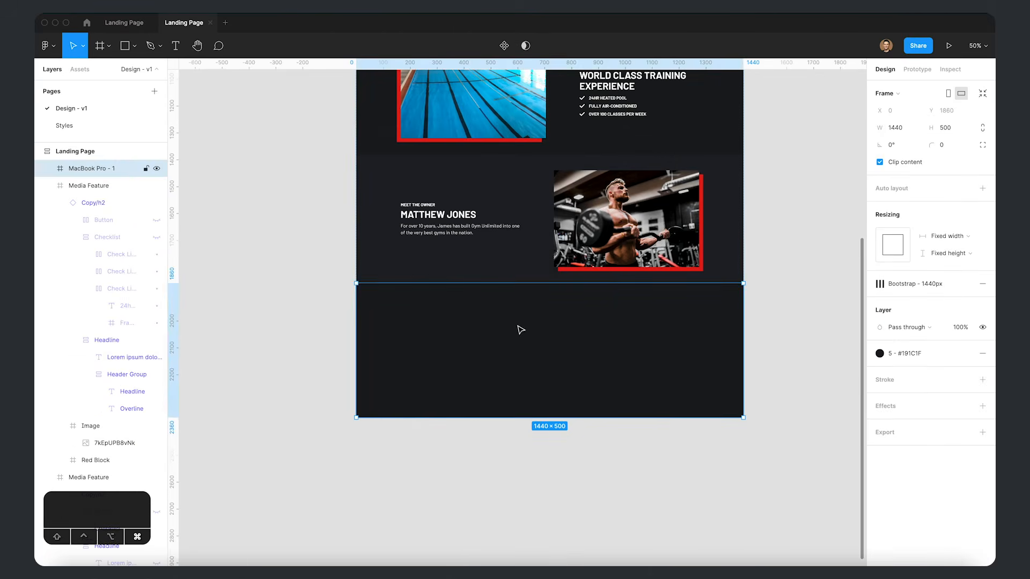
pyautogui.hotkey('ctrl', 'v')
pyautogui.click(896, 88)
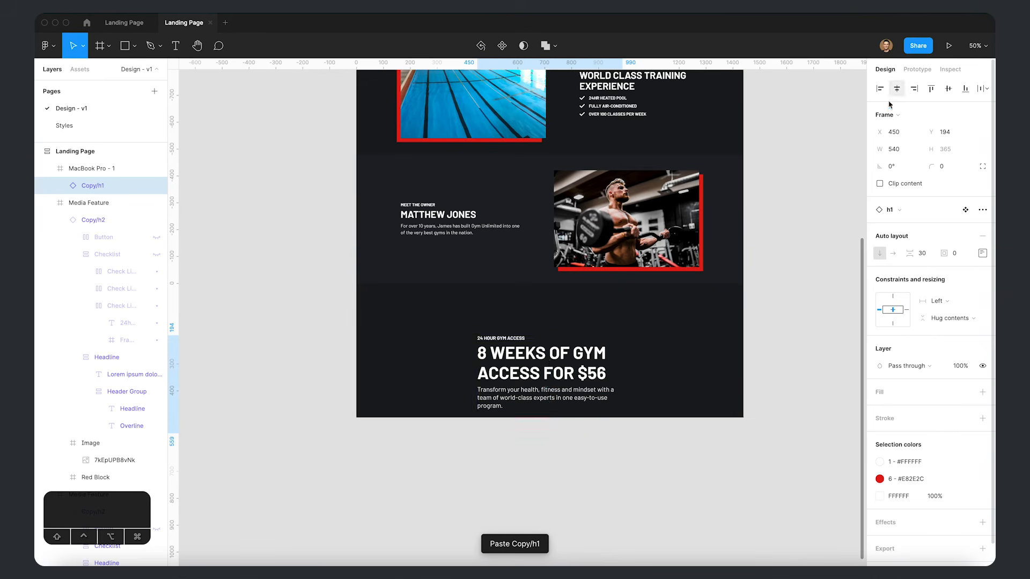
# - Extend the new section's height to 754 and place its copy block at Y 60, matching the owner photo's top offset
pyautogui.click(667, 417)
pyautogui.moveTo(667, 418); pyautogui.dragTo(667, 486)
pyautogui.click(518, 377)
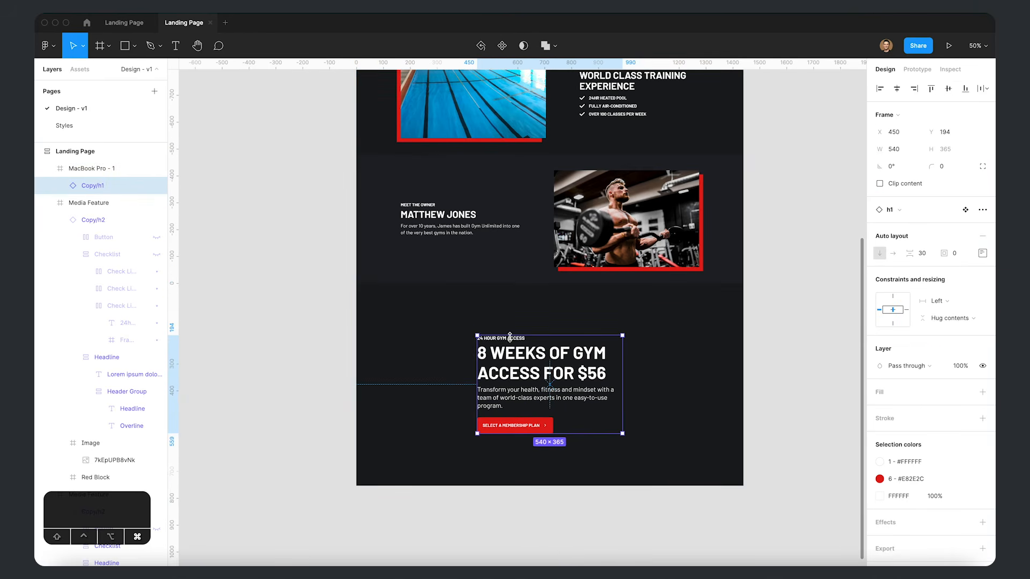
pyautogui.moveTo(517, 370); pyautogui.dragTo(518, 343)
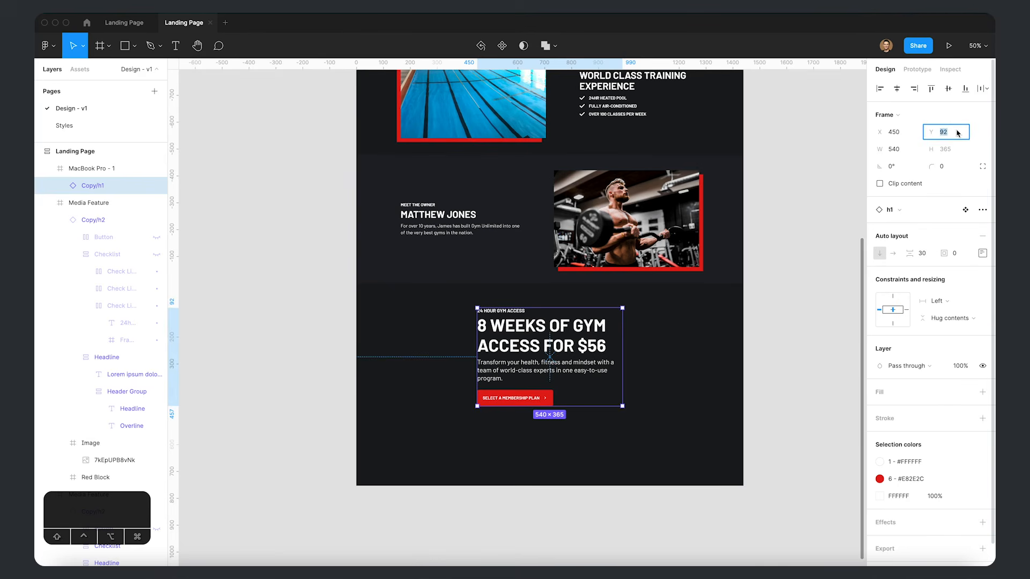
pyautogui.press('Return')
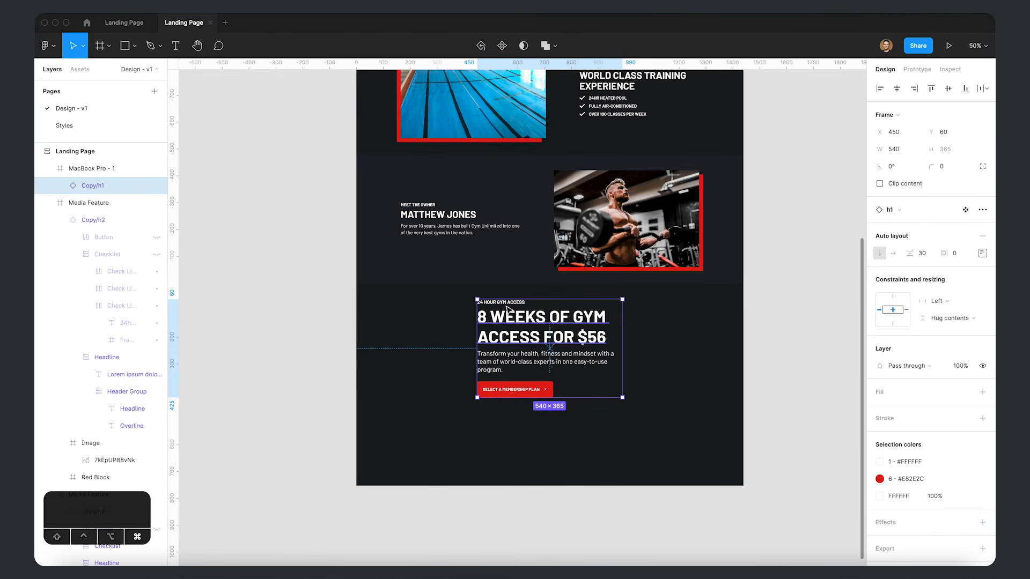
pyautogui.click(413, 327)
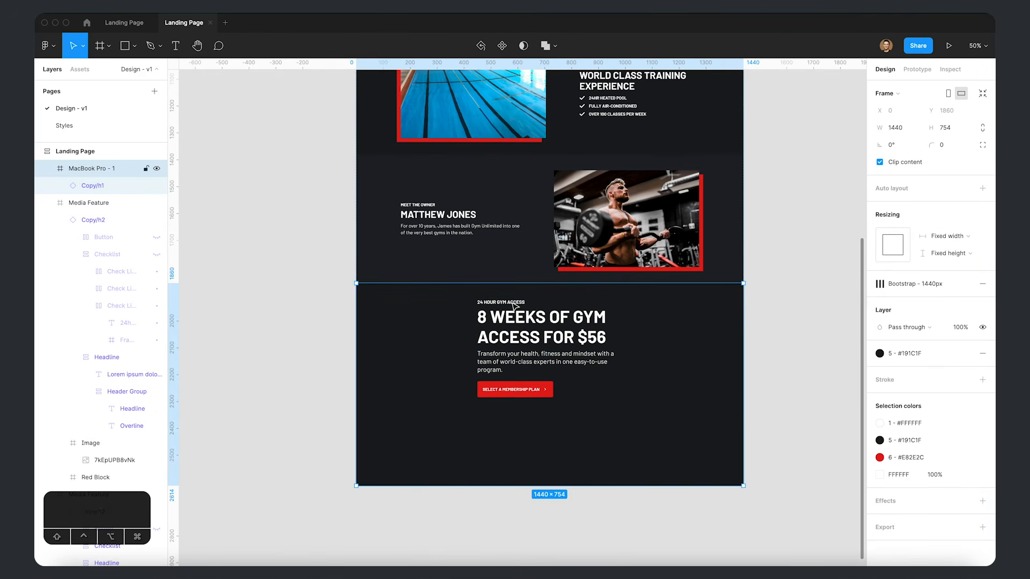
pyautogui.doubleClick(625, 236)
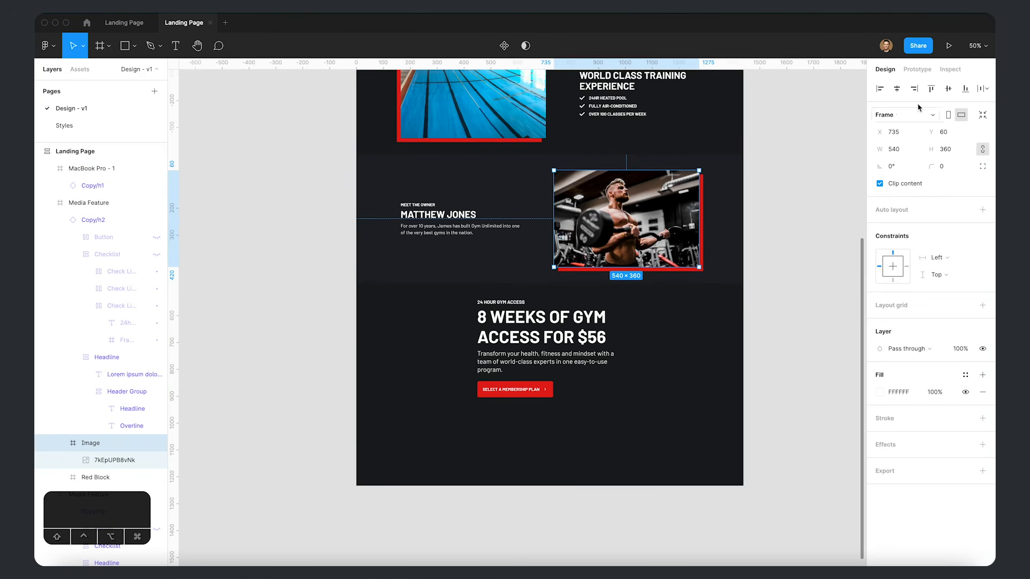
pyautogui.click(545, 397)
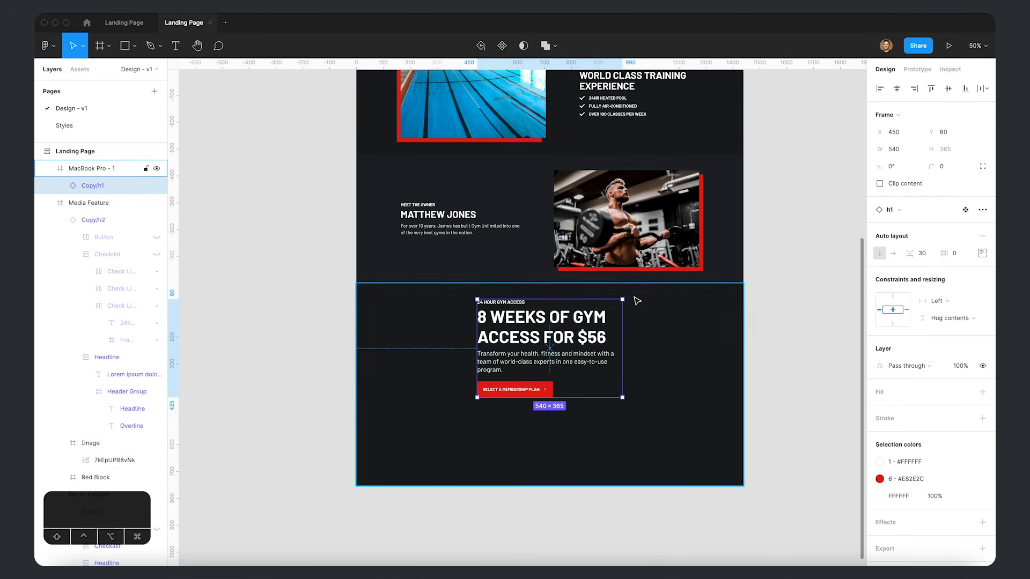
# - Centre-align the overline, headline and paragraph in the new section's copy block, and centre its button through the auto layout alignment
pyautogui.click(436, 338)
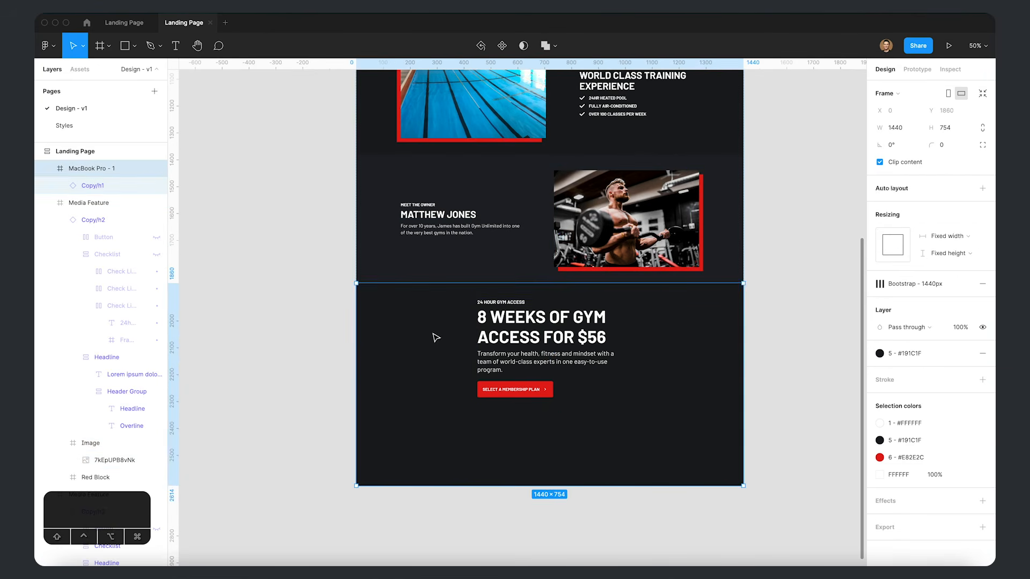
pyautogui.keyDown('shift'); pyautogui.keyDown('super'); pyautogui.click(484, 302); pyautogui.keyUp('super'); pyautogui.keyUp('shift')
pyautogui.keyDown('shift'); pyautogui.keyDown('super'); pyautogui.click(488, 321); pyautogui.keyUp('super'); pyautogui.keyUp('shift')
pyautogui.keyDown('shift'); pyautogui.keyDown('super'); pyautogui.click(496, 361); pyautogui.keyUp('super'); pyautogui.keyUp('shift')
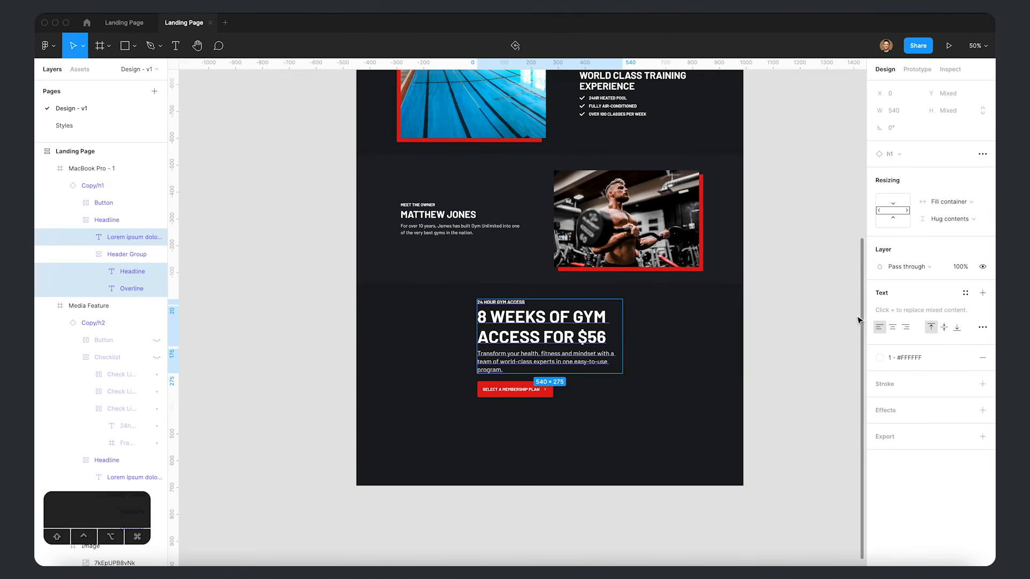
pyautogui.click(892, 328)
pyautogui.click(557, 379)
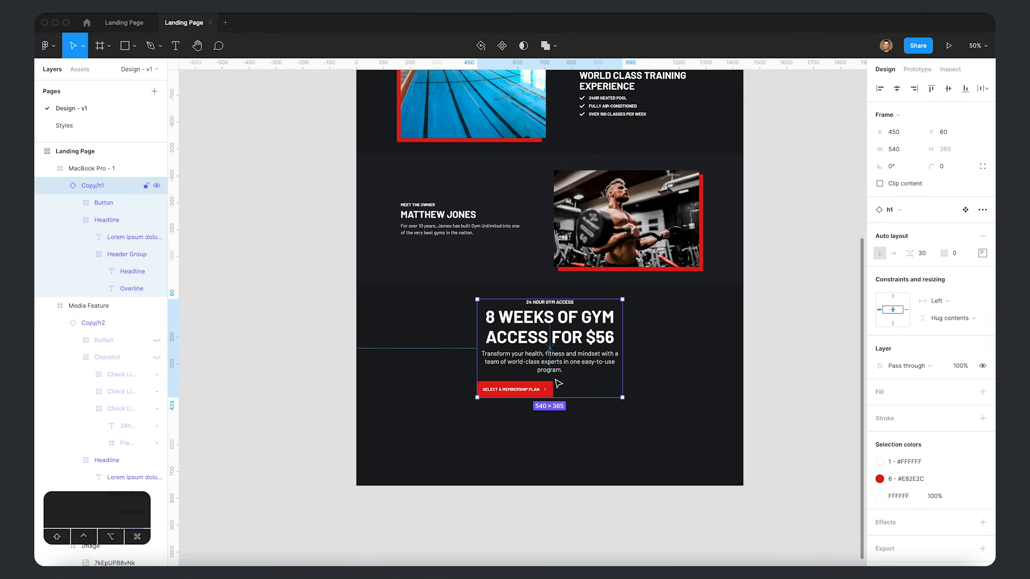
pyautogui.click(982, 253)
pyautogui.click(830, 313)
# - Try the h2 variant on the new section's copy block with its checklist removed
pyautogui.doubleClick(531, 354)
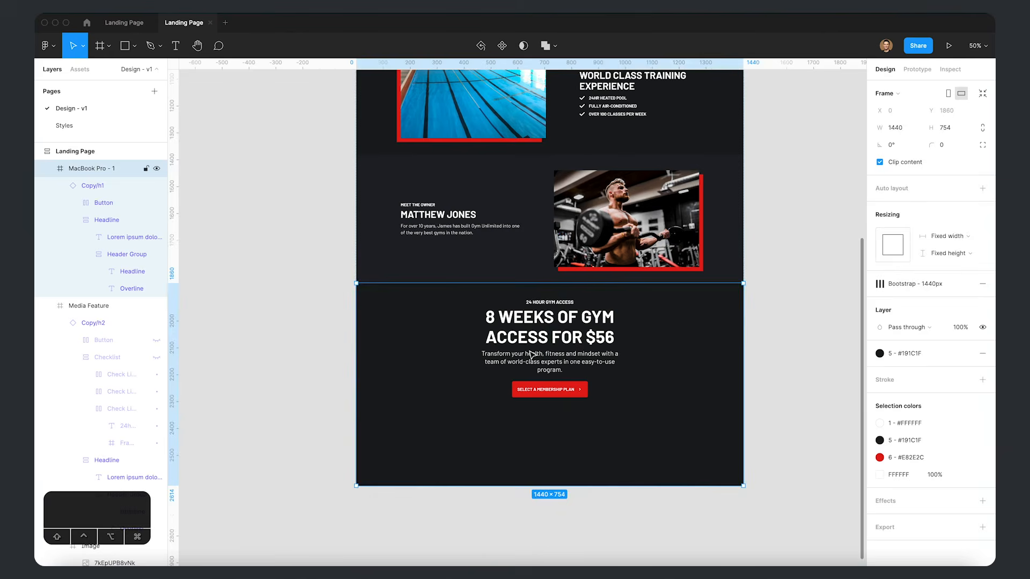
pyautogui.click(900, 213)
pyautogui.click(902, 305)
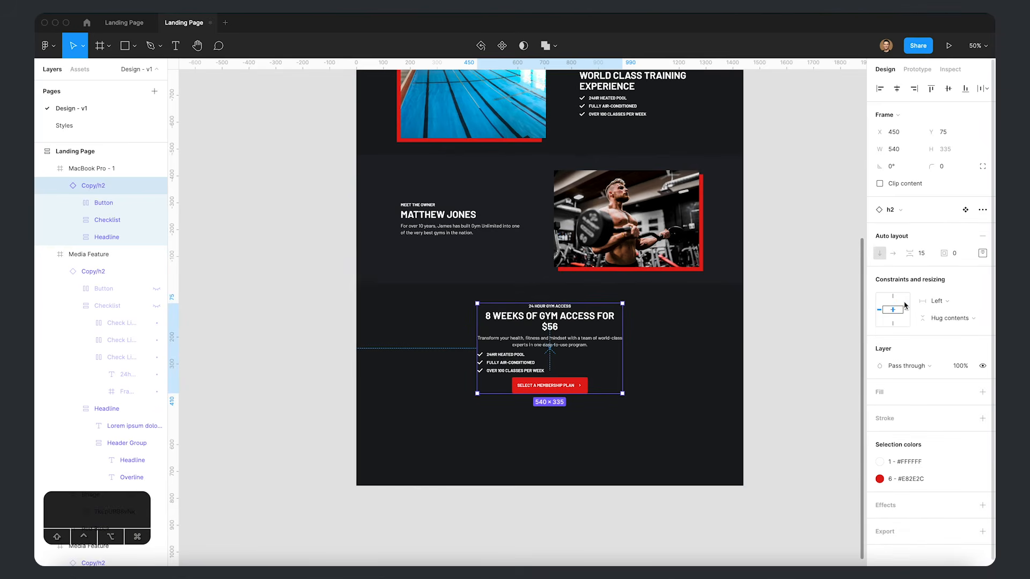
pyautogui.click(814, 290)
pyautogui.click(662, 340)
pyautogui.doubleClick(504, 372)
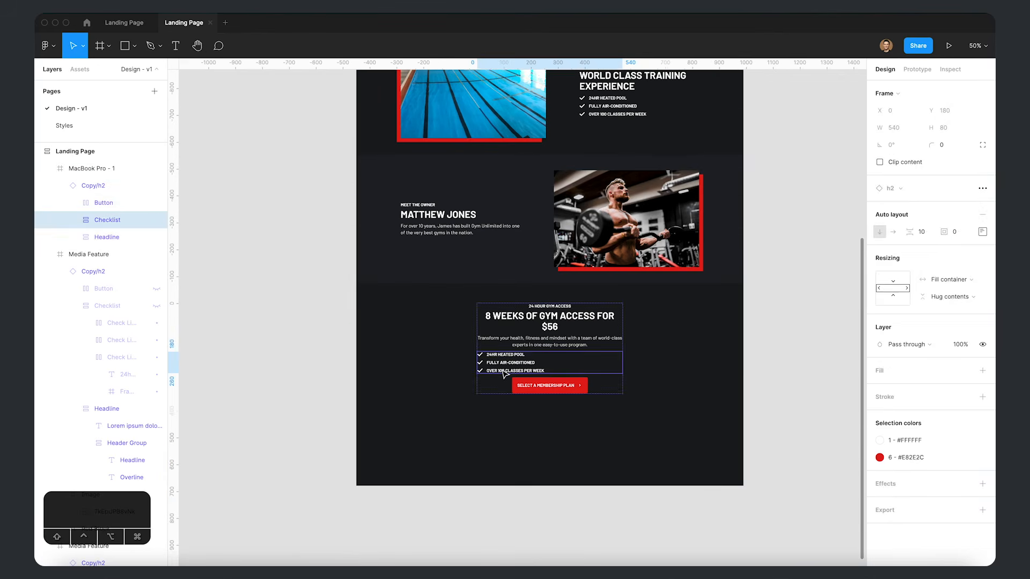
pyautogui.press('BackSpace')
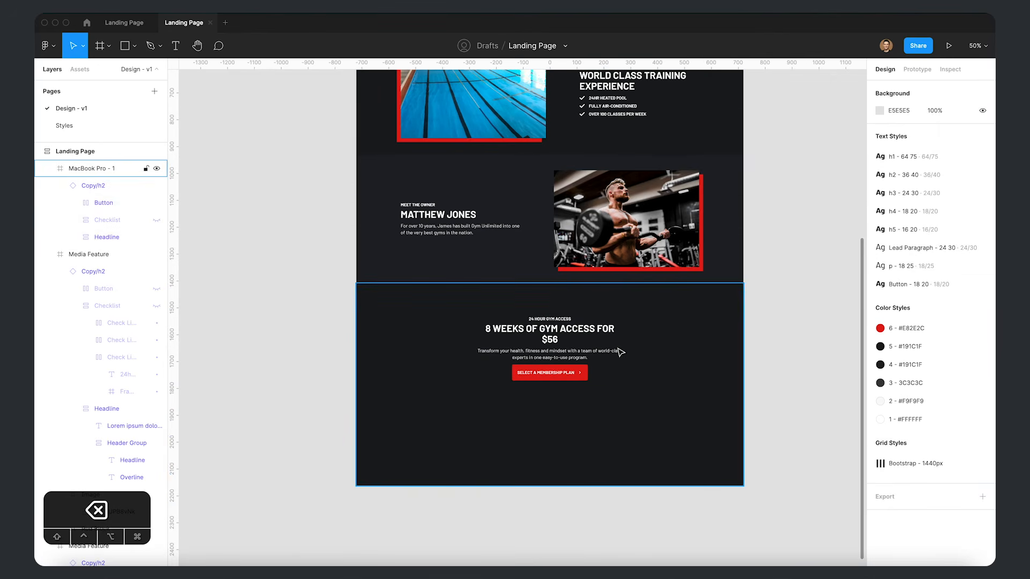
# - Undo the checklist removal and the switch to the h2 variant in the new section's copy block
pyautogui.press('super+z')
pyautogui.press('super+z')
pyautogui.press('super+z')
pyautogui.press('super+z')
pyautogui.press('super+z')
pyautogui.press('super+z')
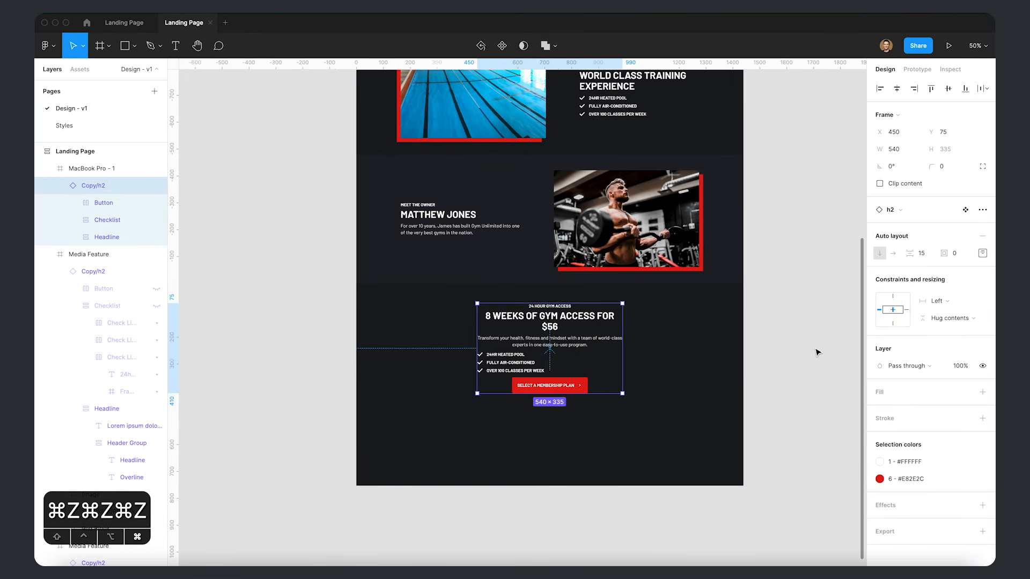
pyautogui.click(815, 353)
pyautogui.click(538, 353)
pyautogui.click(780, 384)
pyautogui.press('space')
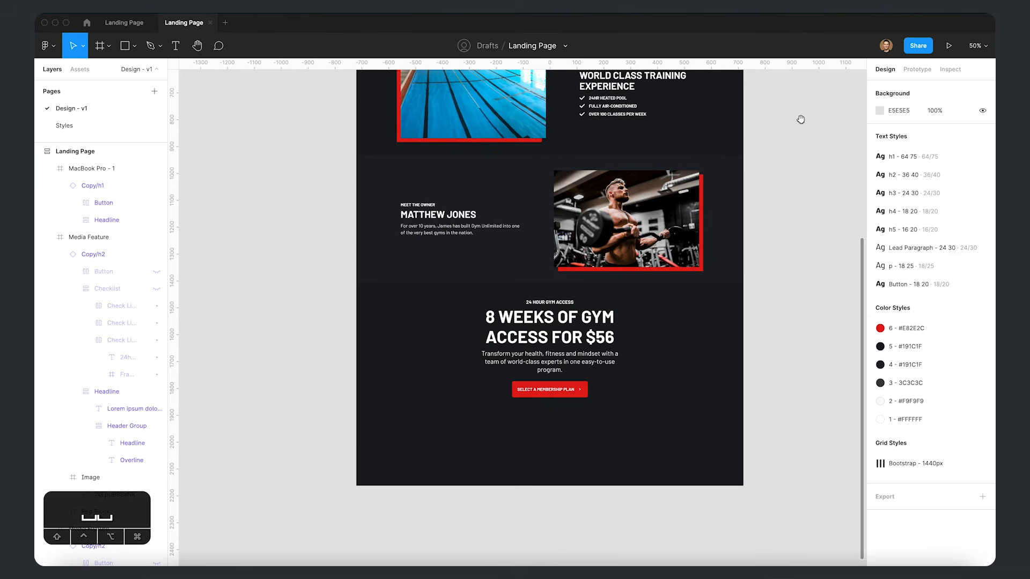
# - Copy the gym logo from the hero section and paste it into the bottom section
pyautogui.scroll(10, 793, 324)
pyautogui.click(421, 255)
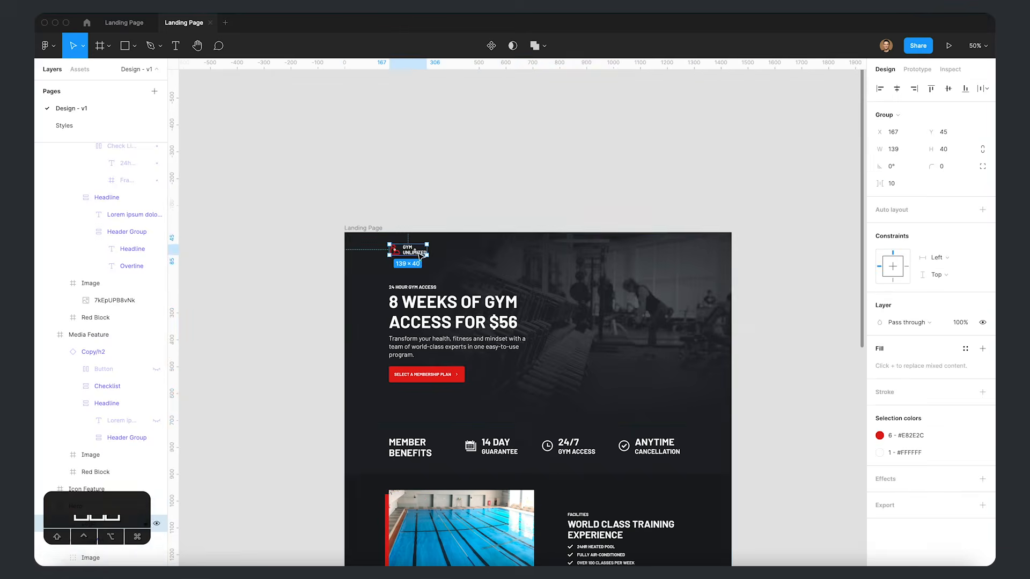
pyautogui.press('super+c')
pyautogui.scroll(-15, 598, 295)
pyautogui.click(598, 295)
pyautogui.press('super+v')
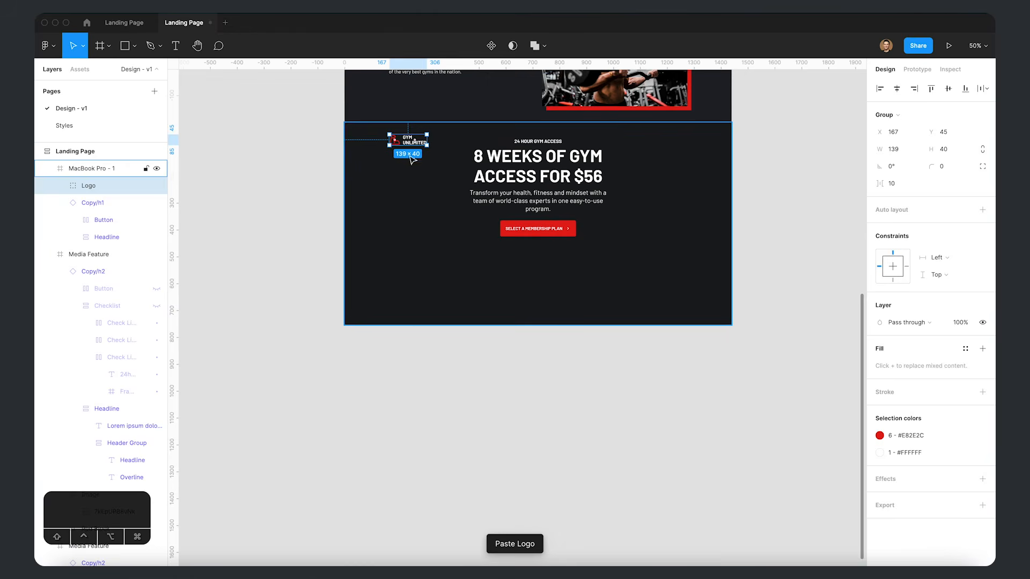
# - Show the layout grids and position the pasted logo in the bottom section at X 165, Y 600, on the first column's edge
pyautogui.moveTo(408, 141); pyautogui.dragTo(409, 288)
pyautogui.hotkey('ctrl', 'g')
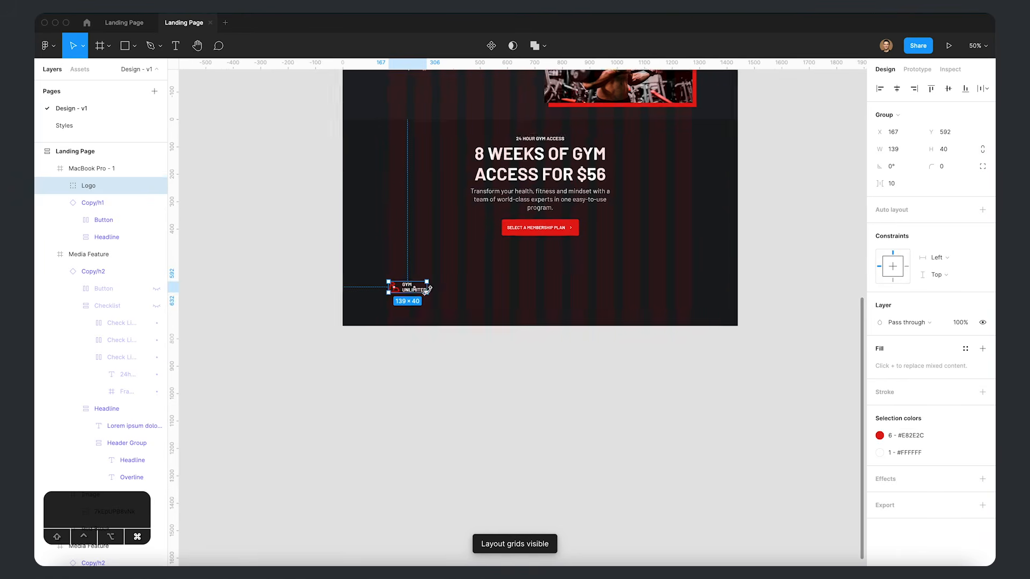
pyautogui.scroll(5, 427, 291)
pyautogui.hotkey('shift', 'Down')
pyautogui.press('space')
pyautogui.moveTo(485, 371); pyautogui.dragTo(446, 471)
pyautogui.hscroll(3, 540, 468)
pyautogui.scroll(-5, 725, 469)
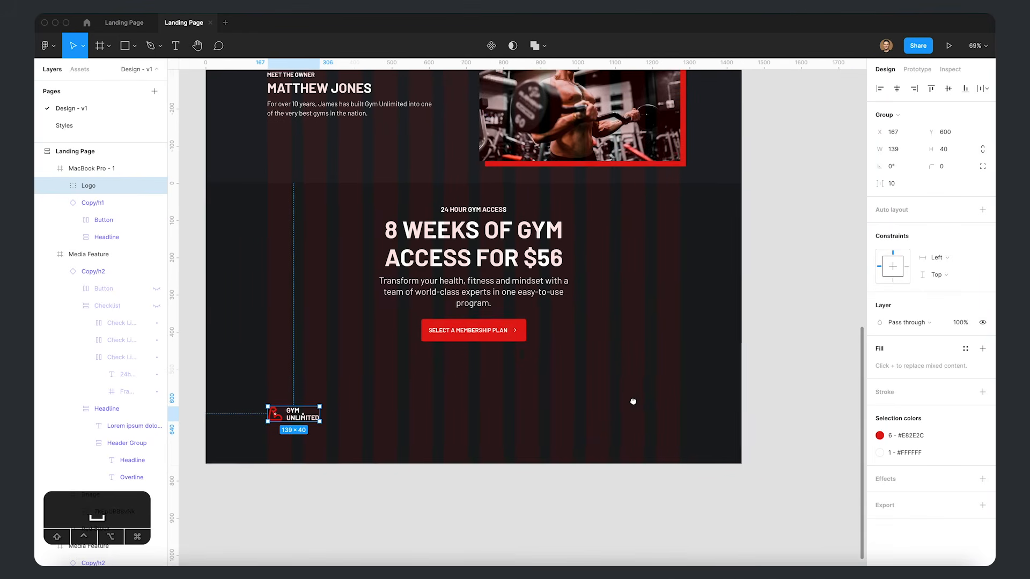
pyautogui.moveTo(633, 402); pyautogui.dragTo(689, 403)
pyautogui.moveTo(354, 422); pyautogui.dragTo(351, 420)
# - Nudge the hero section's logo so it aligns with the starting edge of the first grid column
pyautogui.press('space')
pyautogui.scroll(12, 509, 170)
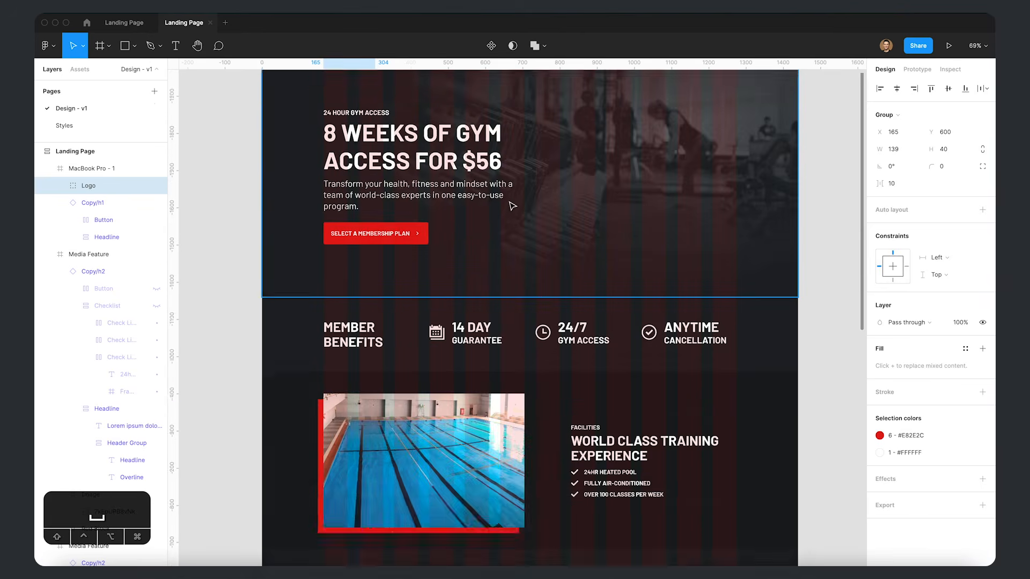
pyautogui.scroll(3, 349, 233)
pyautogui.click(347, 234)
pyautogui.moveTo(354, 235); pyautogui.dragTo(352, 234)
pyautogui.click(800, 276)
# - Switch to the browser and search iconmonstr for facebook
pyautogui.scroll(-10, 797, 268)
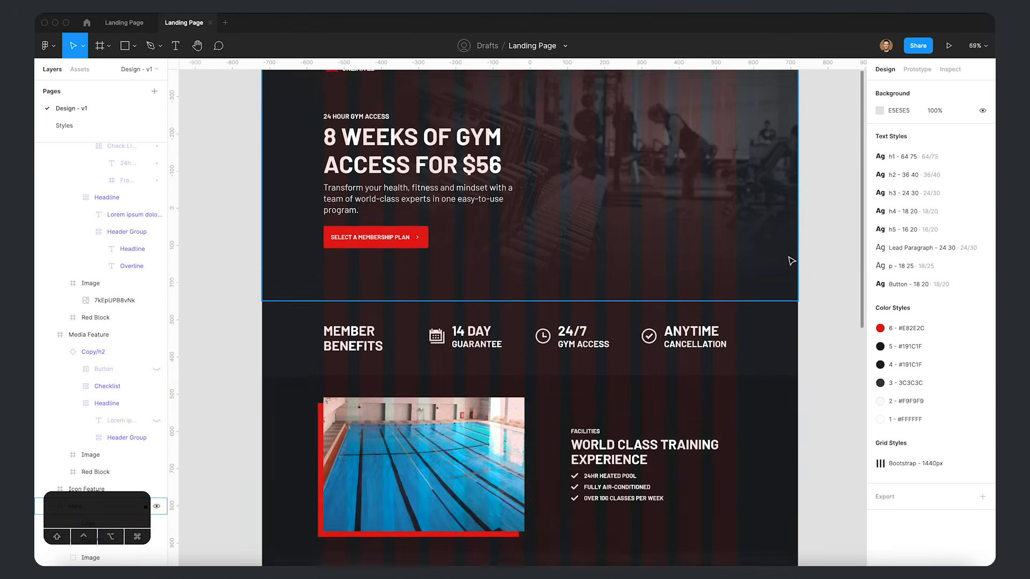
pyautogui.scroll(-5, 798, 261)
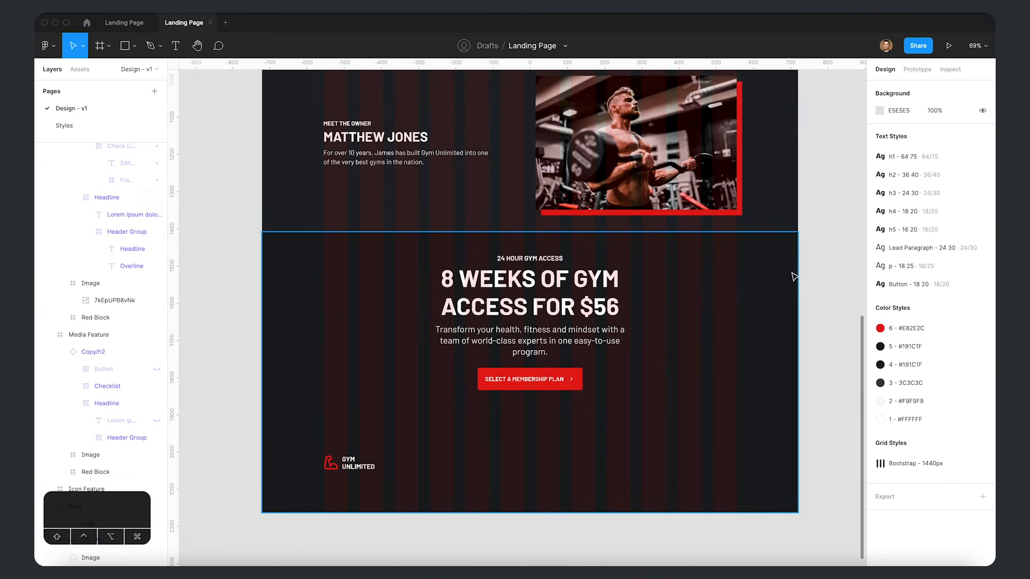
pyautogui.click(794, 272)
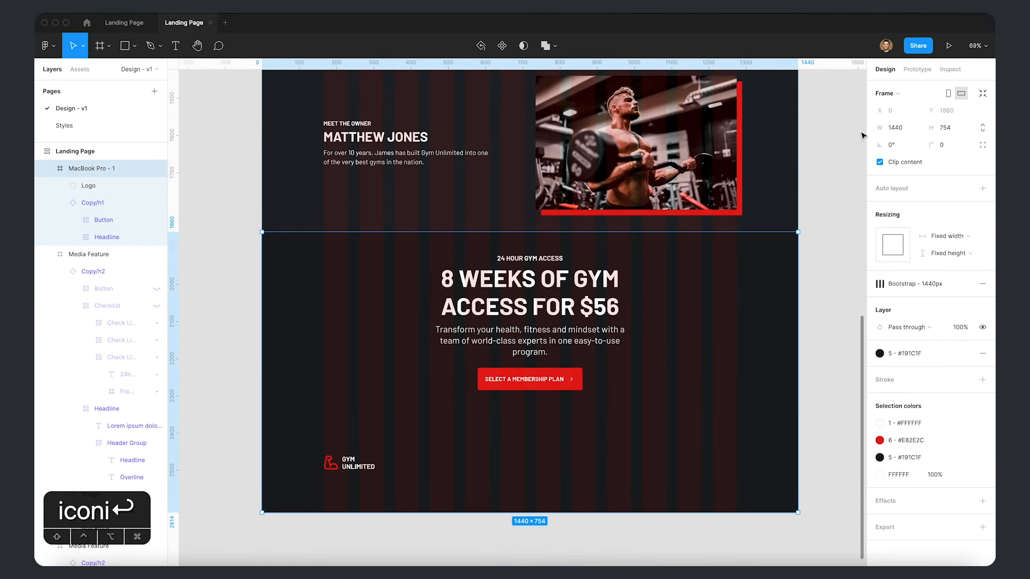
pyautogui.click(389, 561)
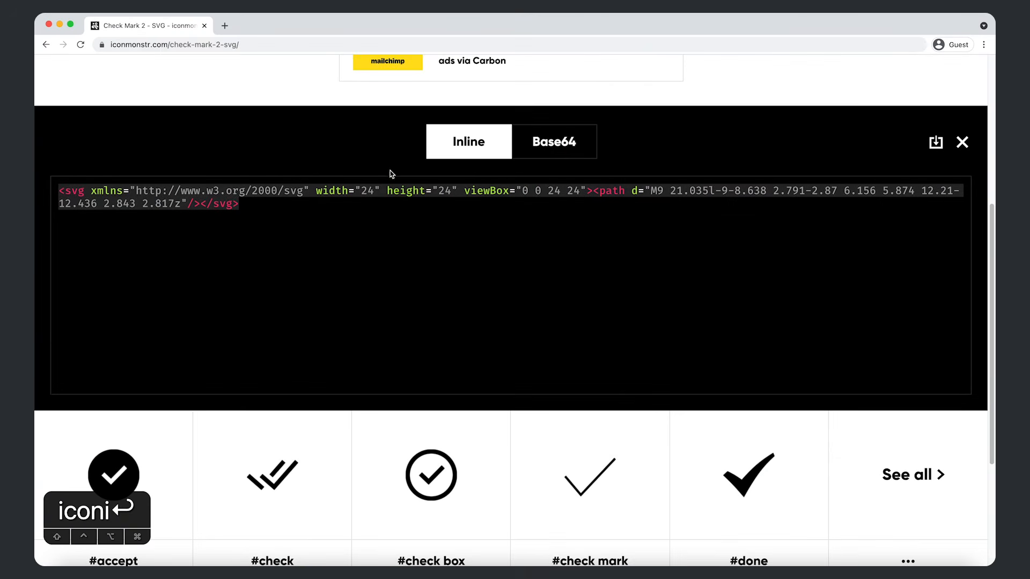
pyautogui.scroll(5, 332, 108)
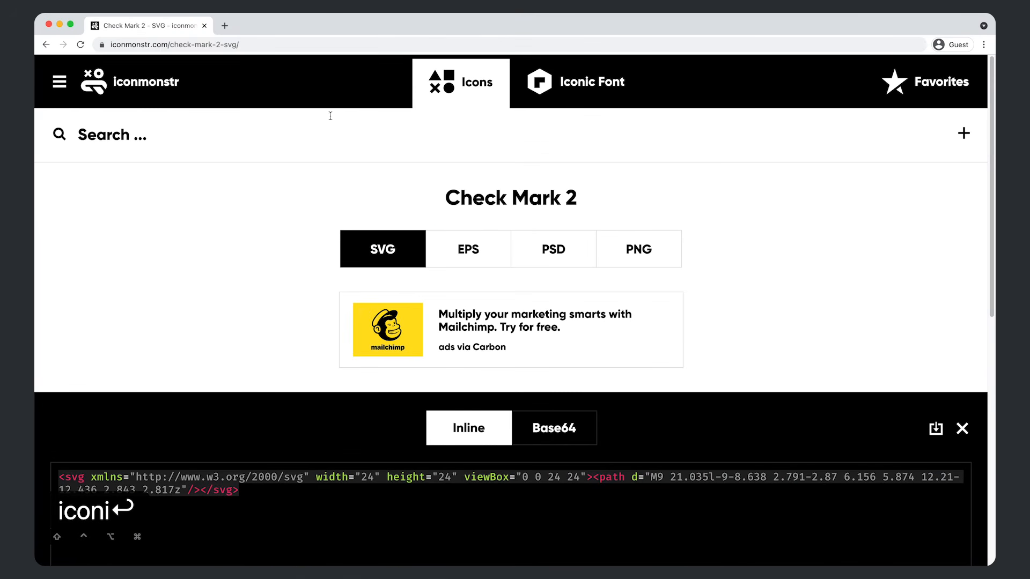
pyautogui.write('facebook')
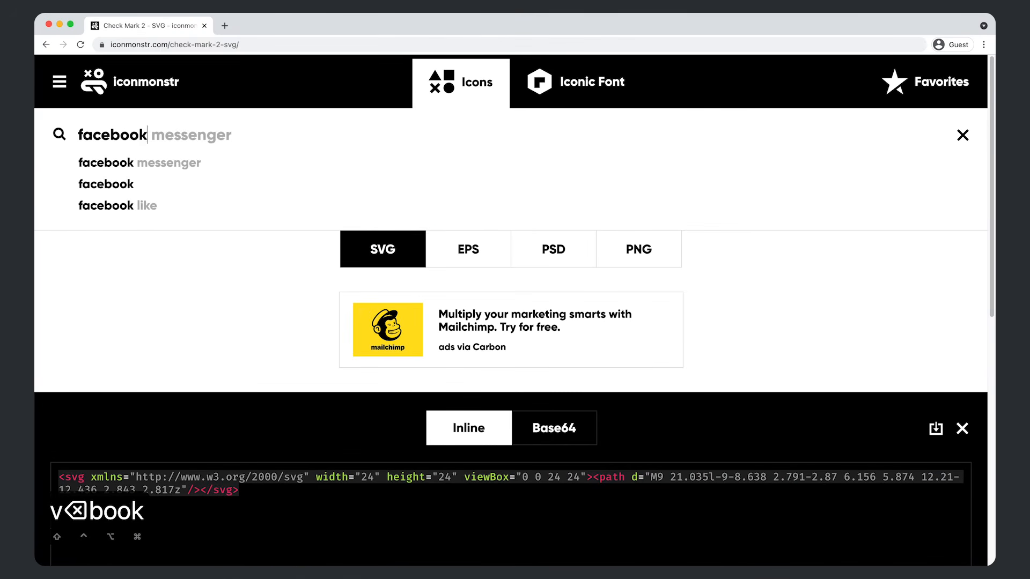
pyautogui.press('Return')
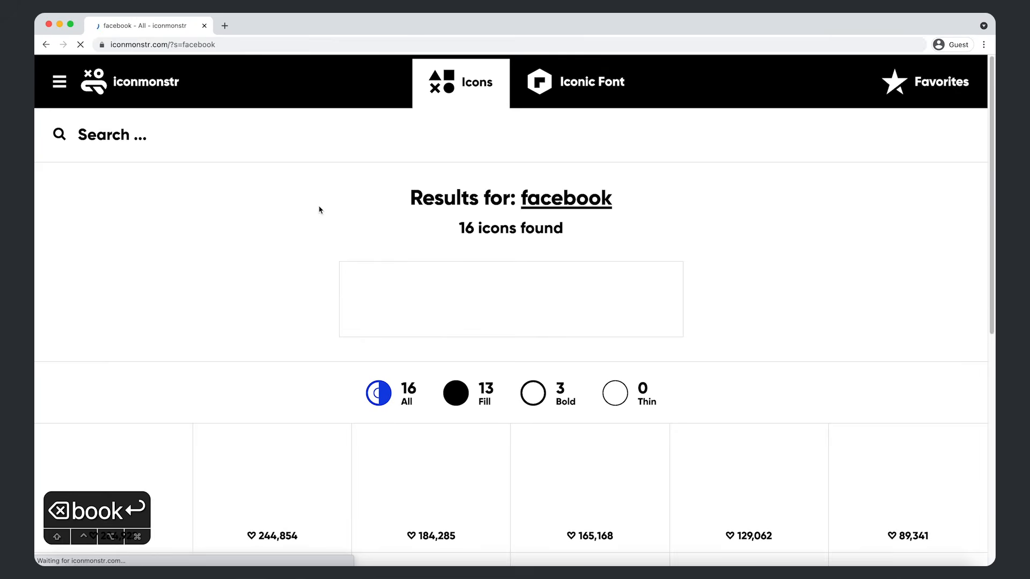
# - Open the solid round Facebook icon from the search results and copy its inline SVG embed code
pyautogui.scroll(-3, 203, 304)
pyautogui.scroll(-3, 506, 278)
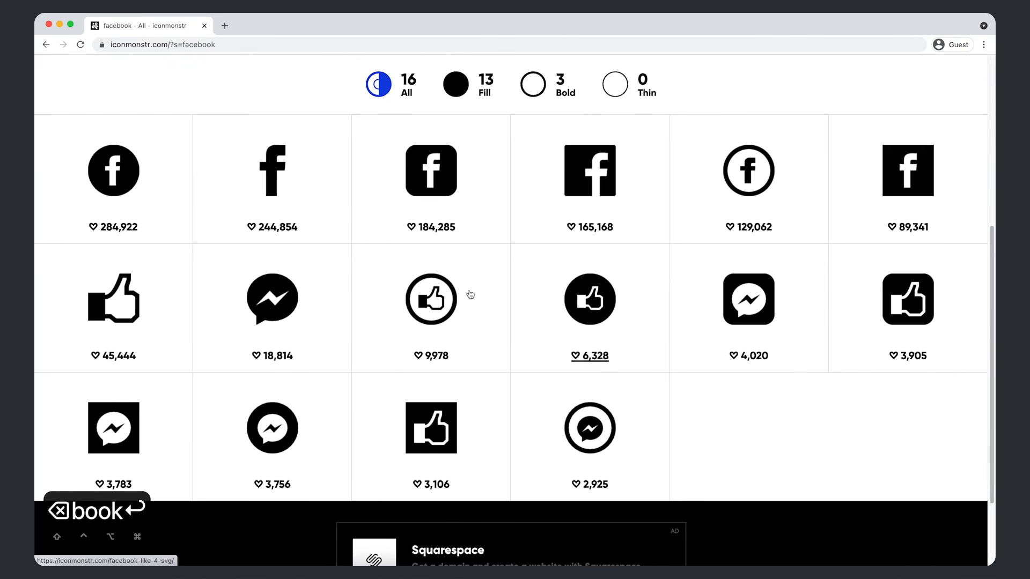
pyautogui.click(105, 161)
pyautogui.scroll(-5, 543, 328)
pyautogui.click(464, 263)
pyautogui.click(628, 327)
pyautogui.press('super+a')
pyautogui.press('super+c')
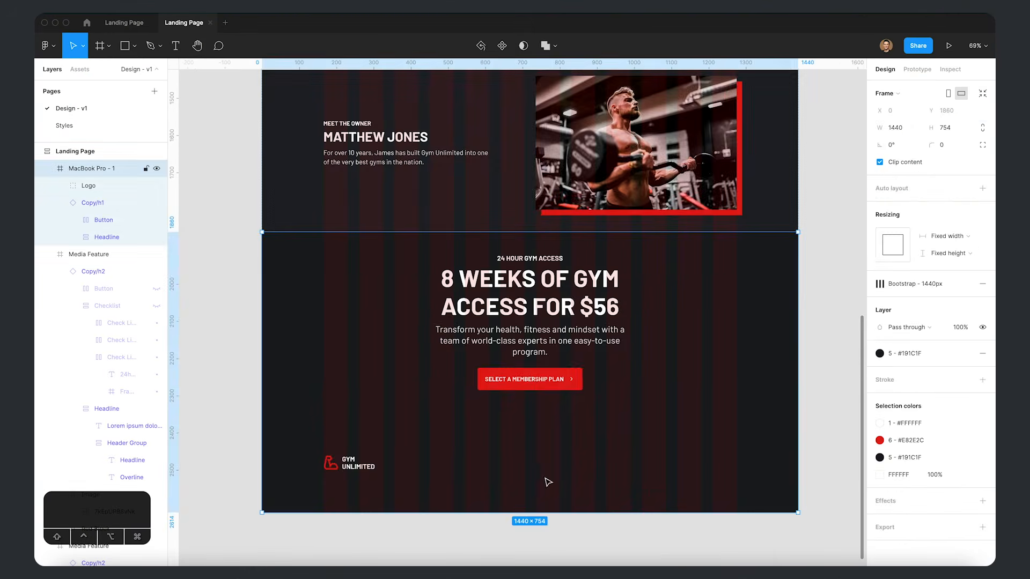
# - Switch back to Figma, paste the Facebook icon on the canvas below the landing page and set its size to 30 × 30
pyautogui.scroll(-5, 553, 379)
pyautogui.click(553, 378)
pyautogui.press('super+v')
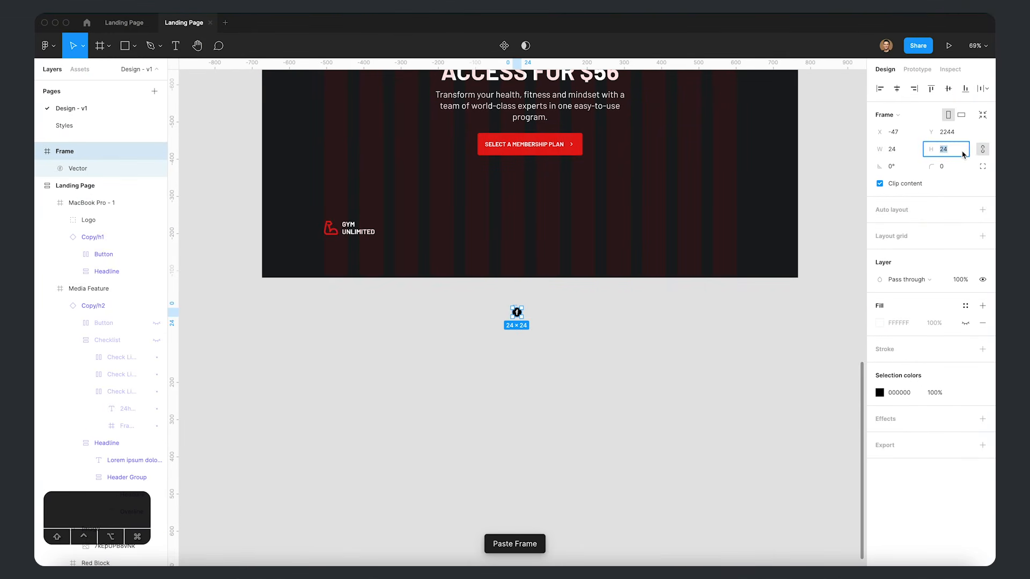
pyautogui.write('20')
pyautogui.press('BackSpace')
pyautogui.press('BackSpace')
pyautogui.write('30')
pyautogui.press('Return')
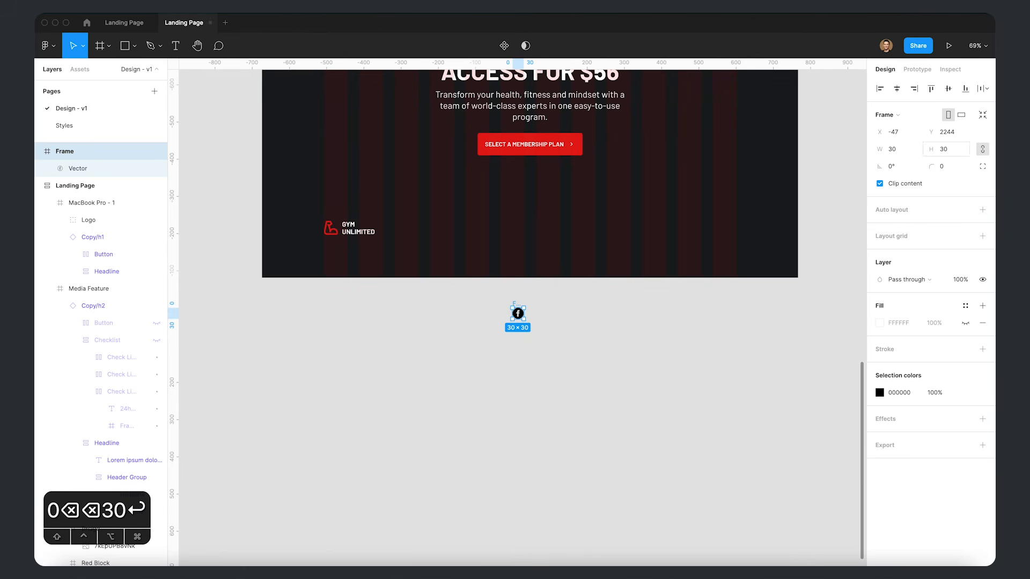
# - Recolour the Facebook icon with the 1 - #FFFFFF style and wrap it in a horizontal auto layout frame
pyautogui.click(966, 392)
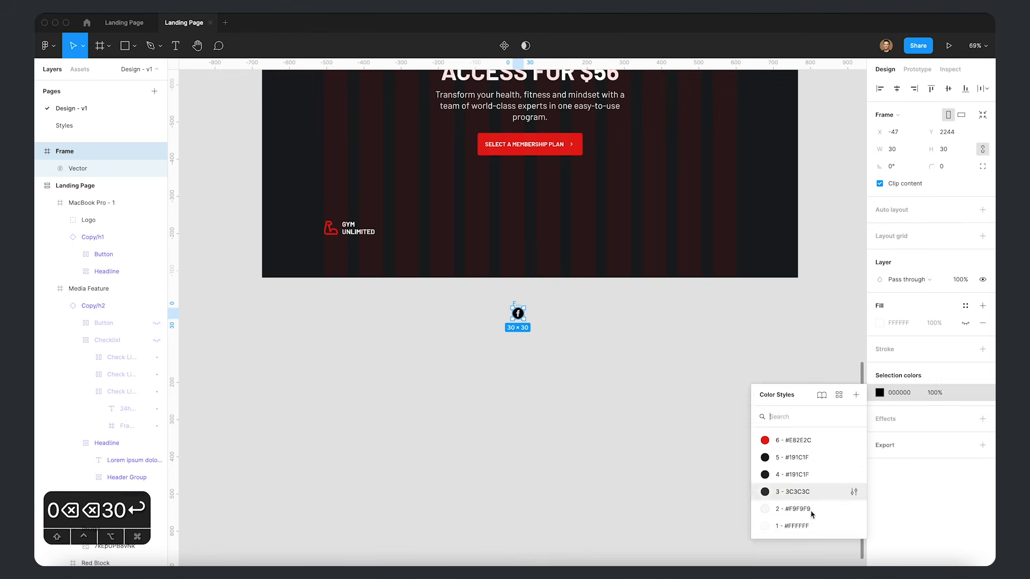
pyautogui.click(788, 526)
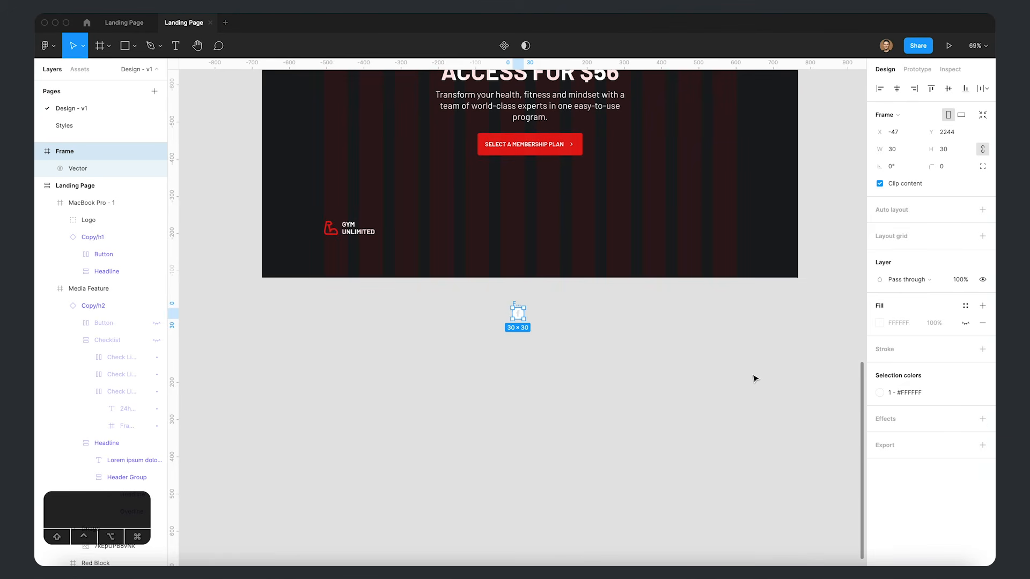
pyautogui.press('super+g')
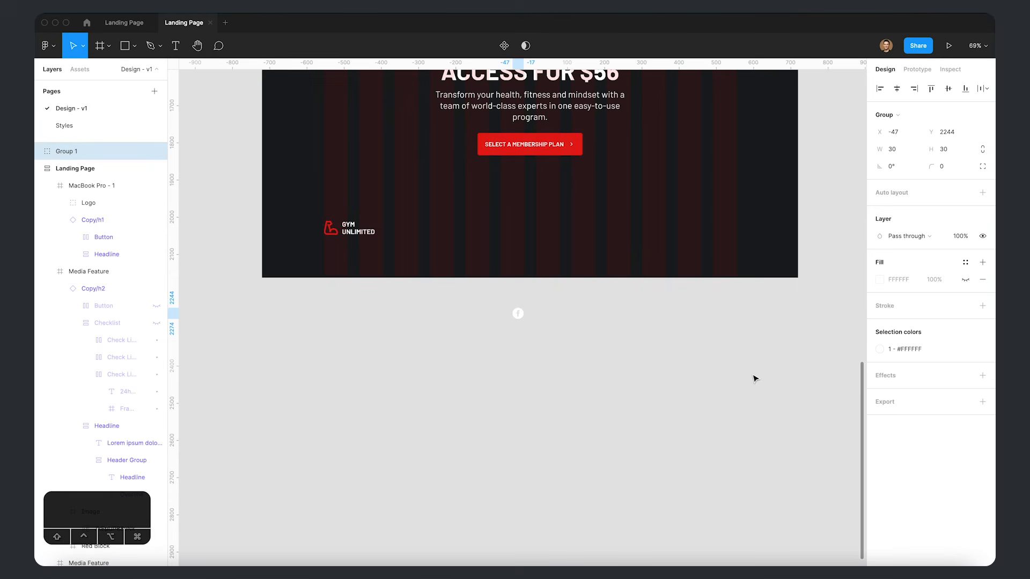
pyautogui.hotkey('shift', 'a')
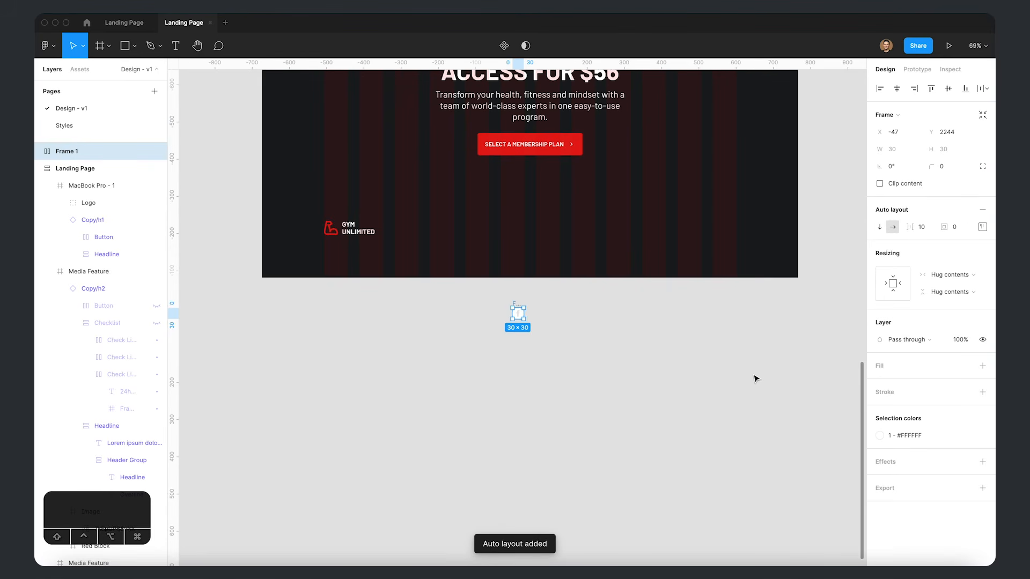
# - Rename the auto layout frame Social Icons and the icon frame inside it FB
pyautogui.click(39, 152)
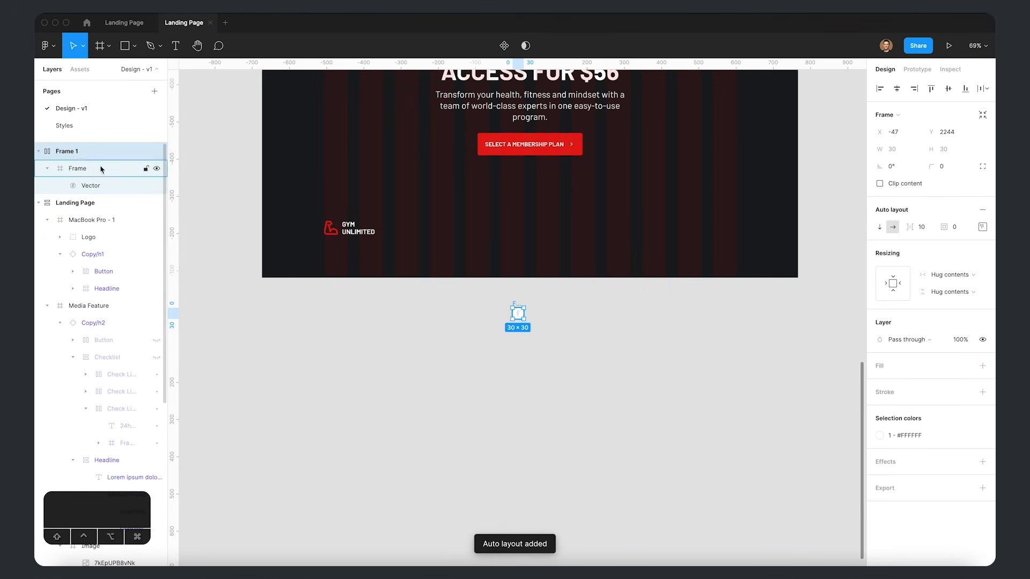
pyautogui.press('super+r')
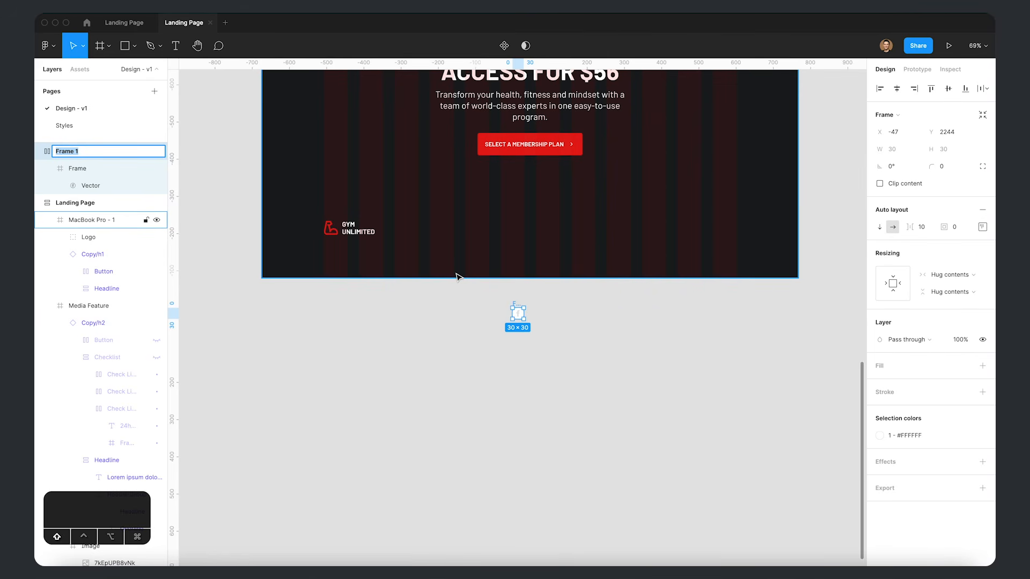
pyautogui.write('Socia')
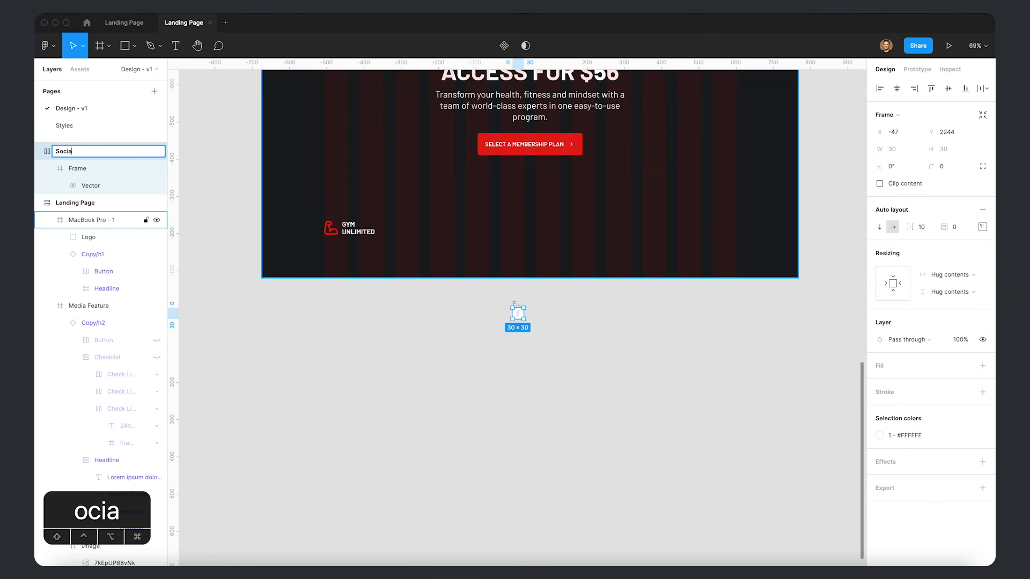
pyautogui.write('l Icons')
pyautogui.press('Return')
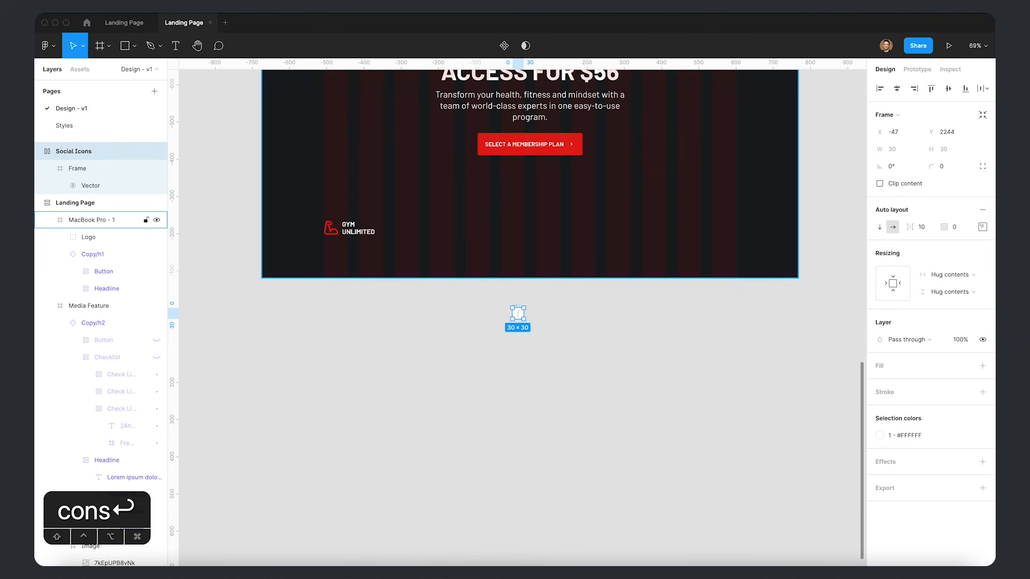
pyautogui.click(99, 168)
pyautogui.doubleClick(99, 168)
pyautogui.write('FB')
pyautogui.press('Return')
pyautogui.click(638, 375)
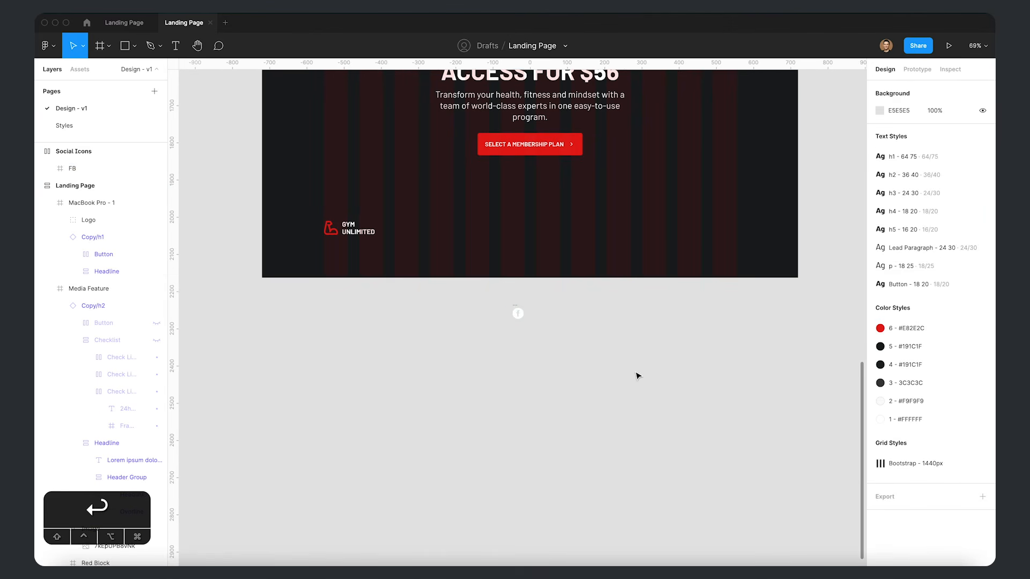
# - Switch to the browser and search iconmonstr for twitter
pyautogui.press('super+Tab')
pyautogui.scroll(5, 529, 223)
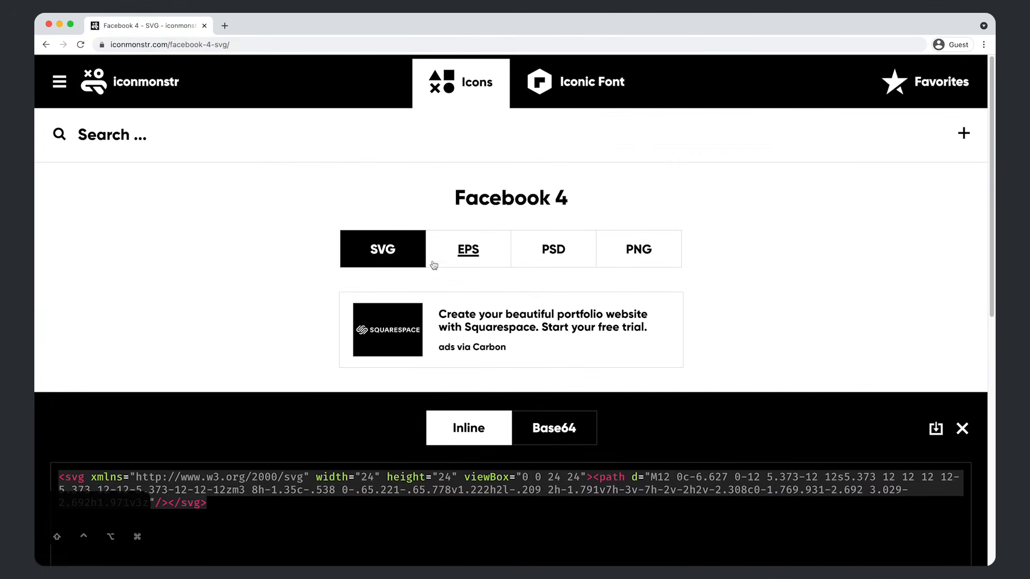
pyautogui.click(332, 149)
pyautogui.write('twitter')
pyautogui.press('Return')
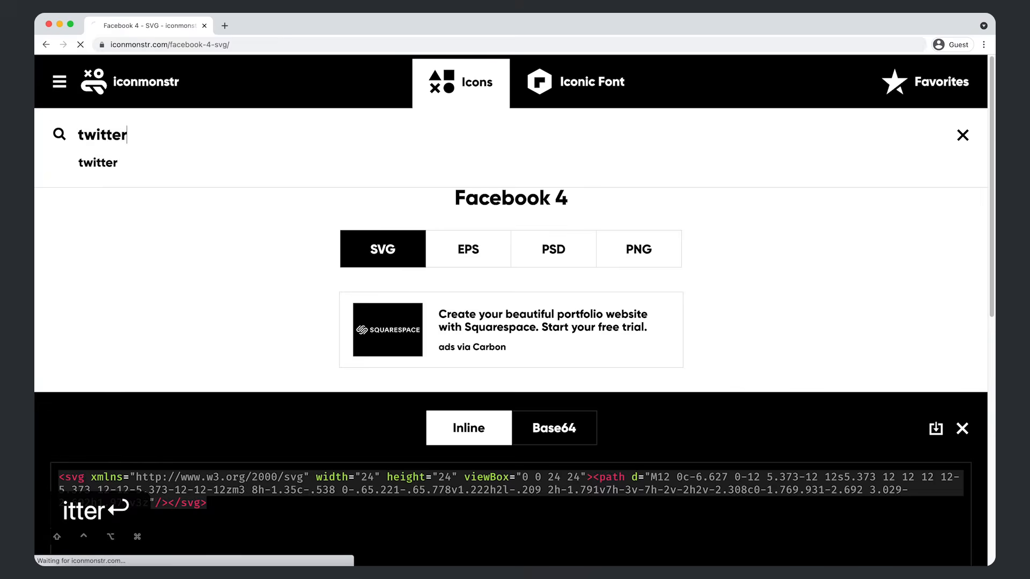
# - Open the solid round Twitter icon from the search results and copy its inline SVG embed code
pyautogui.scroll(-8, 214, 188)
pyautogui.scroll(4, 184, 281)
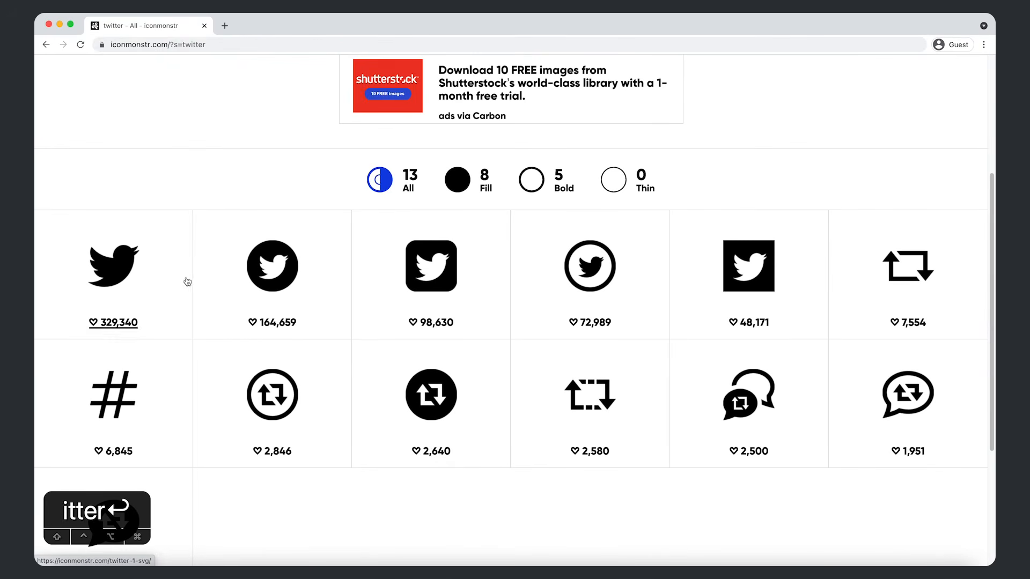
pyautogui.scroll(-5, 703, 185)
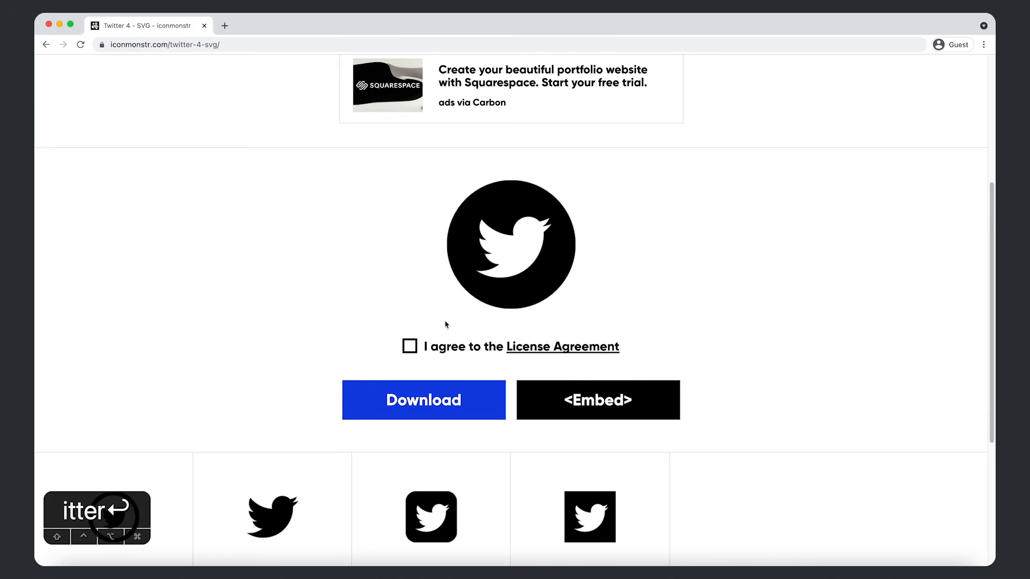
pyautogui.click(606, 419)
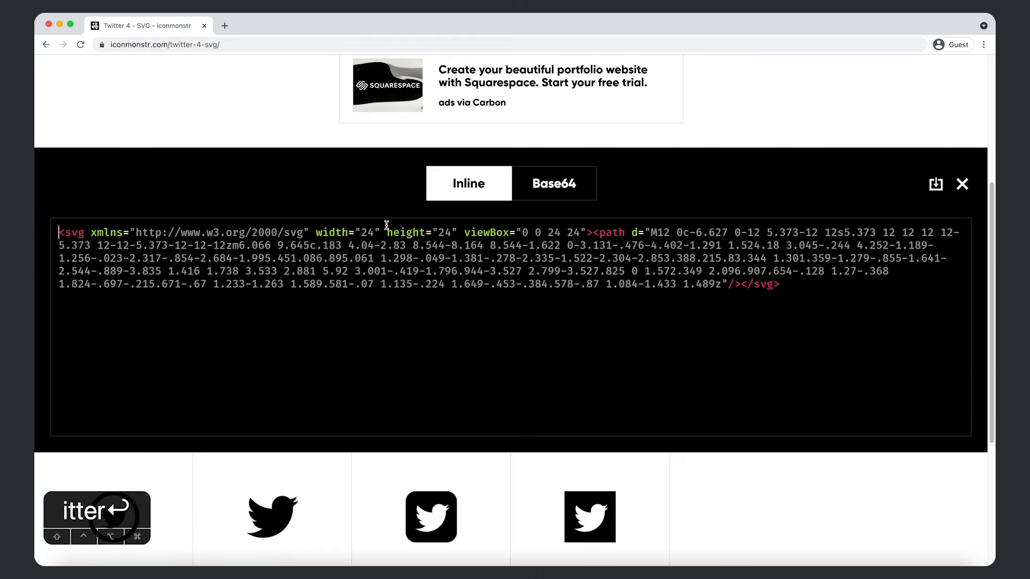
pyautogui.tripleClick(435, 302)
pyautogui.press('super+c')
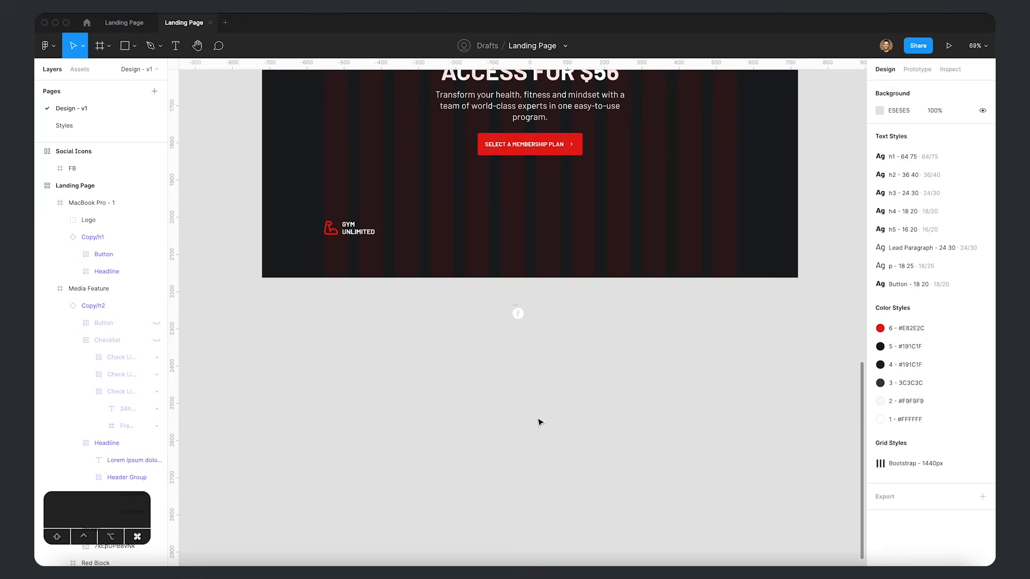
# - Switch back to Figma and paste the Twitter icon into the Social Icons frame beside the Facebook icon
pyautogui.press('super+v')
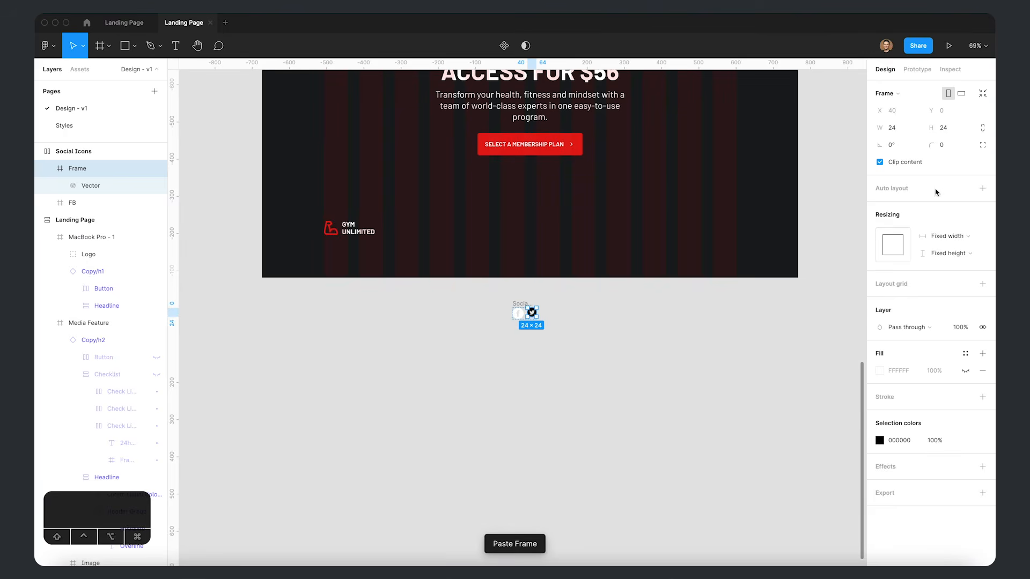
pyautogui.click(68, 152)
pyautogui.press('super+v')
pyautogui.press('super+z')
pyautogui.click(79, 169)
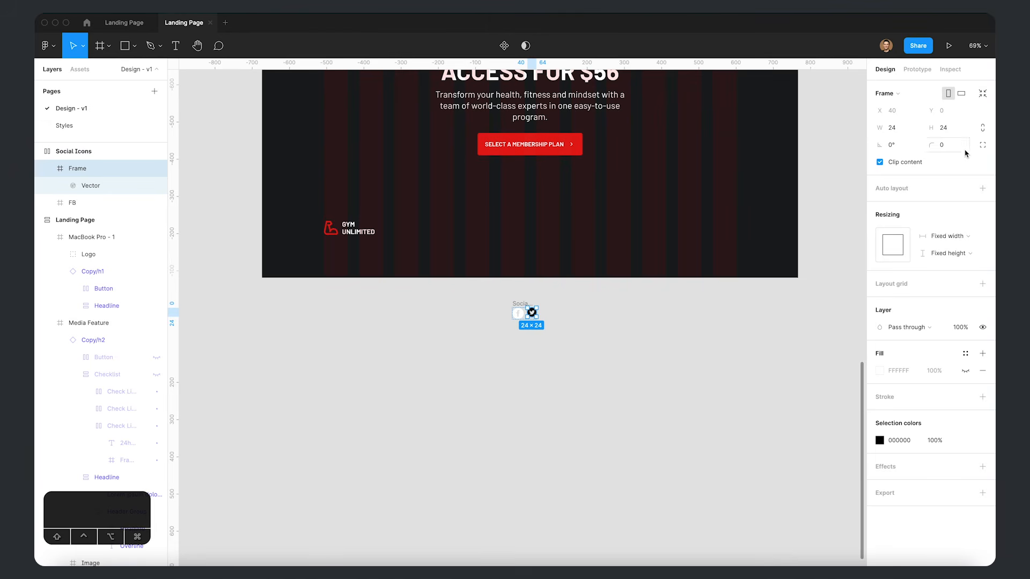
# - Set the Twitter icon's size to 30 × 30 and recolour it with the 2 - #F9F9F9 style
pyautogui.write('30')
pyautogui.press('Return')
pyautogui.click(965, 440)
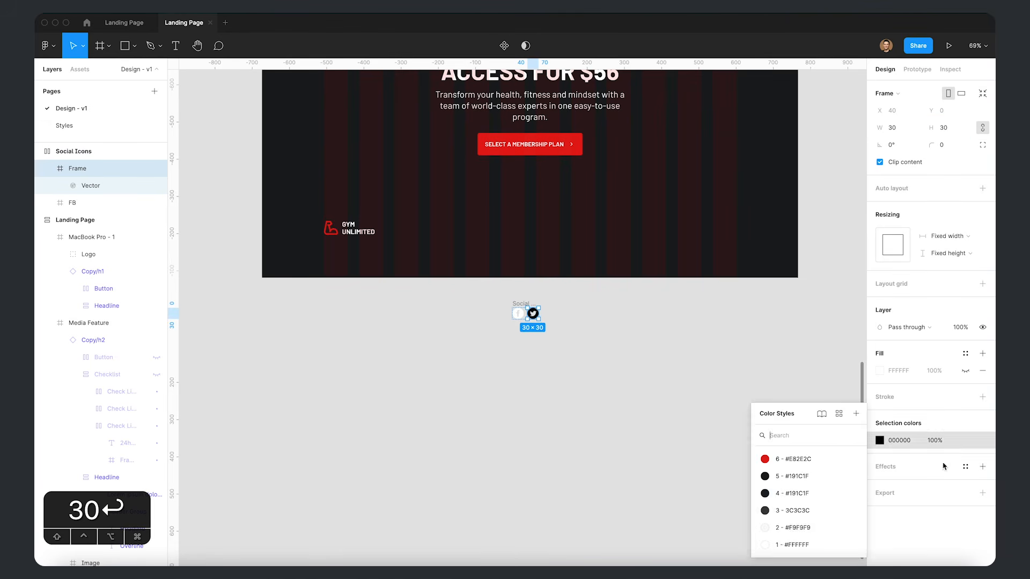
pyautogui.click(809, 528)
pyautogui.click(499, 360)
# - Switch to the browser and search iconmonstr for instagram
pyautogui.press('super+Tab')
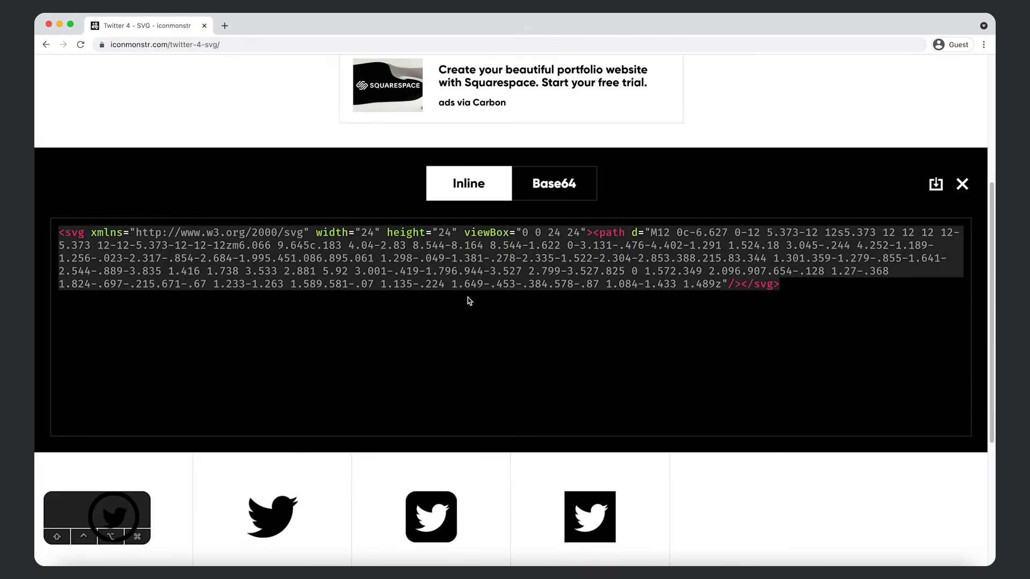
pyautogui.scroll(5, 383, 119)
pyautogui.write('instag')
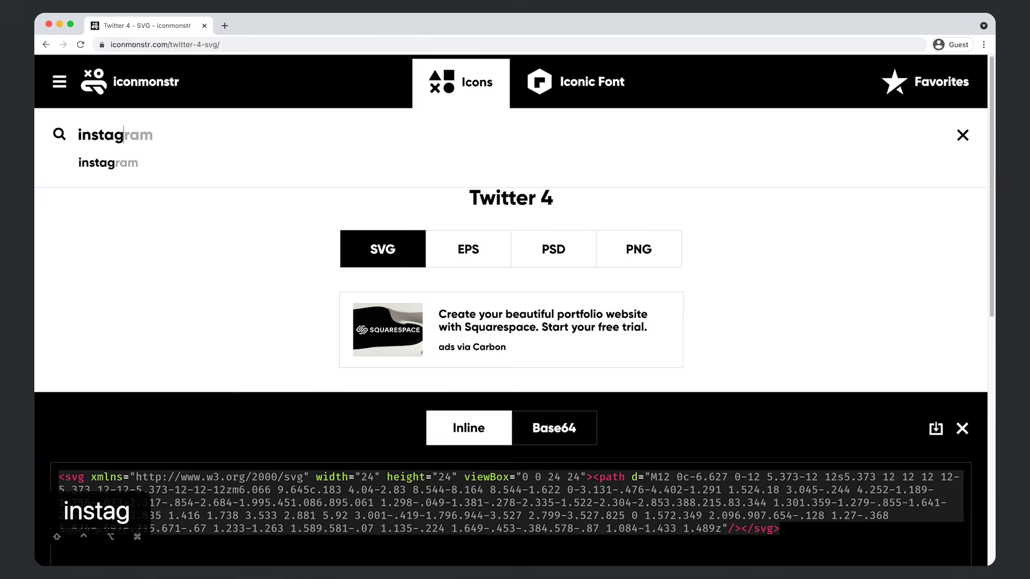
pyautogui.write('ram')
pyautogui.press('Return')
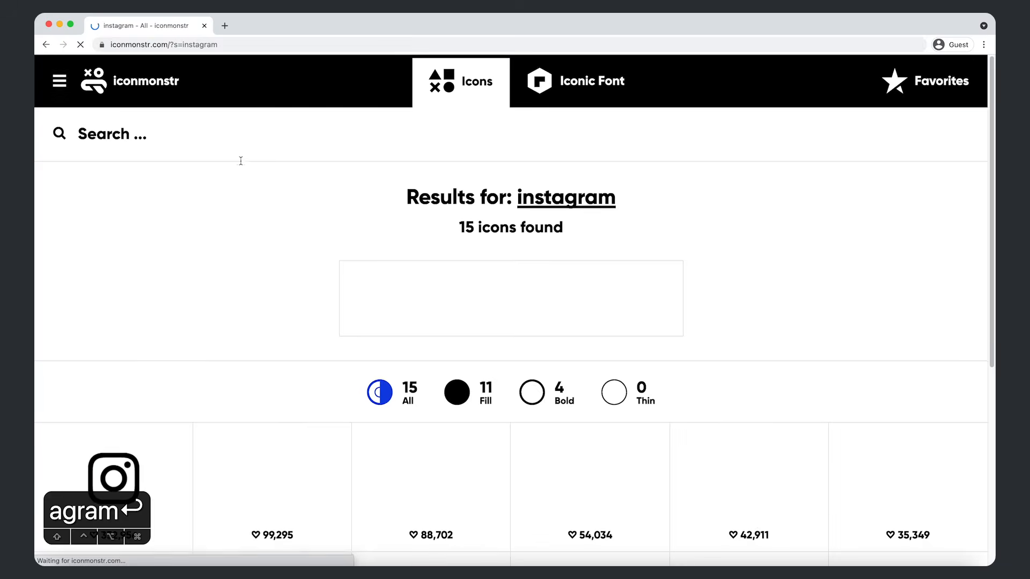
# - Open the solid round Instagram icon from the search results and copy its inline SVG embed code
pyautogui.scroll(-5, 279, 210)
pyautogui.scroll(-1, 279, 210)
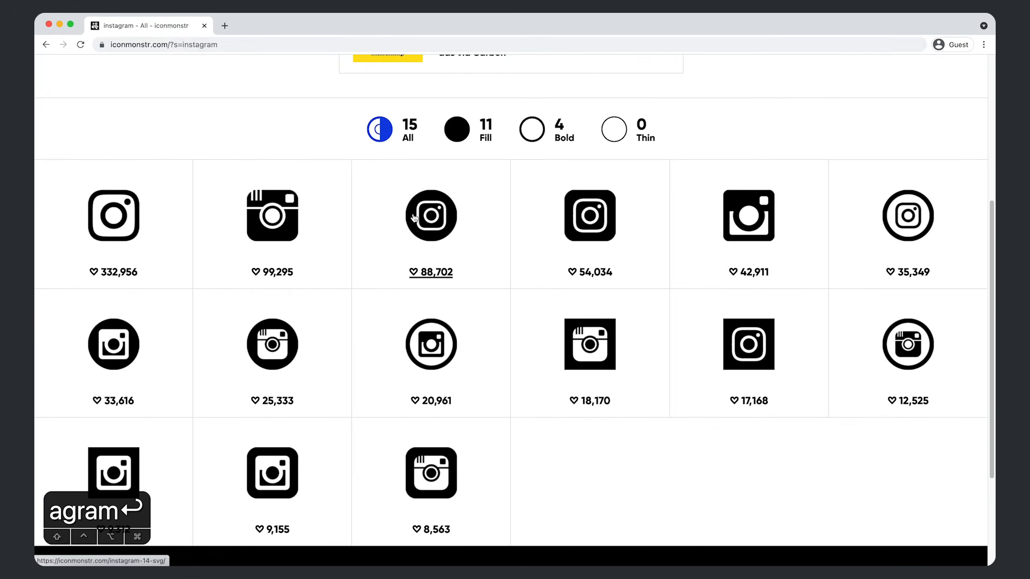
pyautogui.click(414, 217)
pyautogui.scroll(-2, 408, 194)
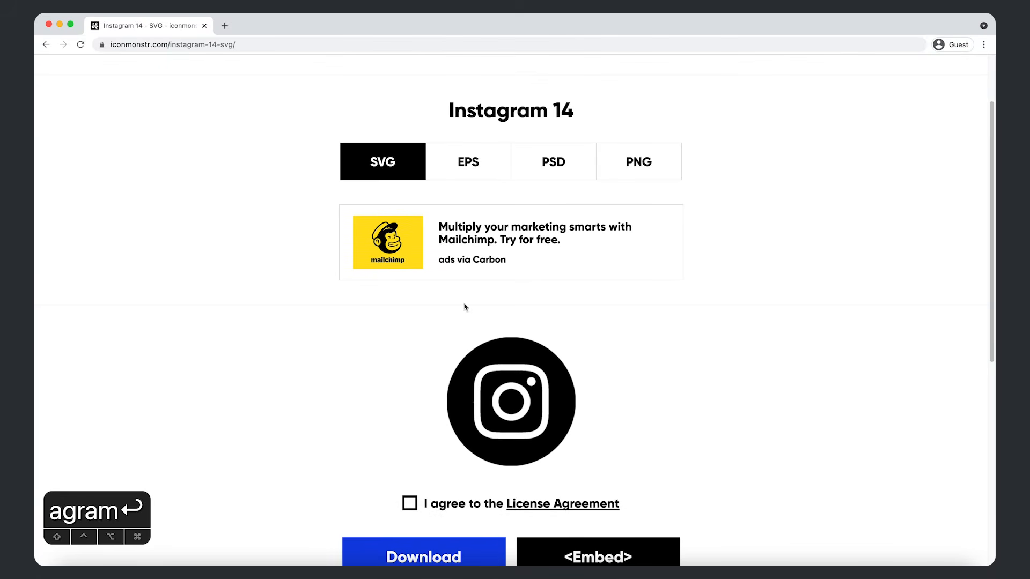
pyautogui.click(562, 541)
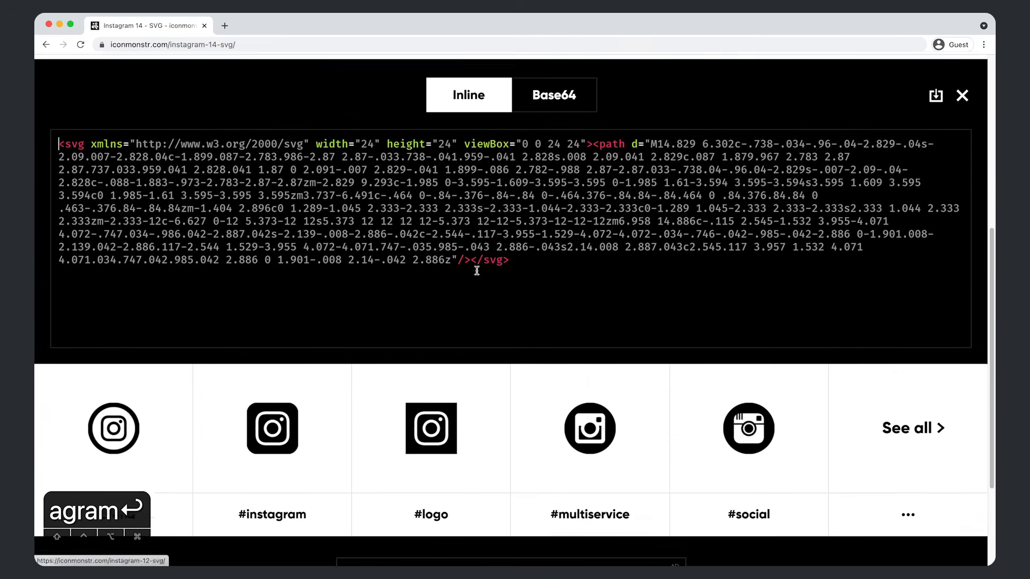
pyautogui.click(546, 301)
pyautogui.press('super+c')
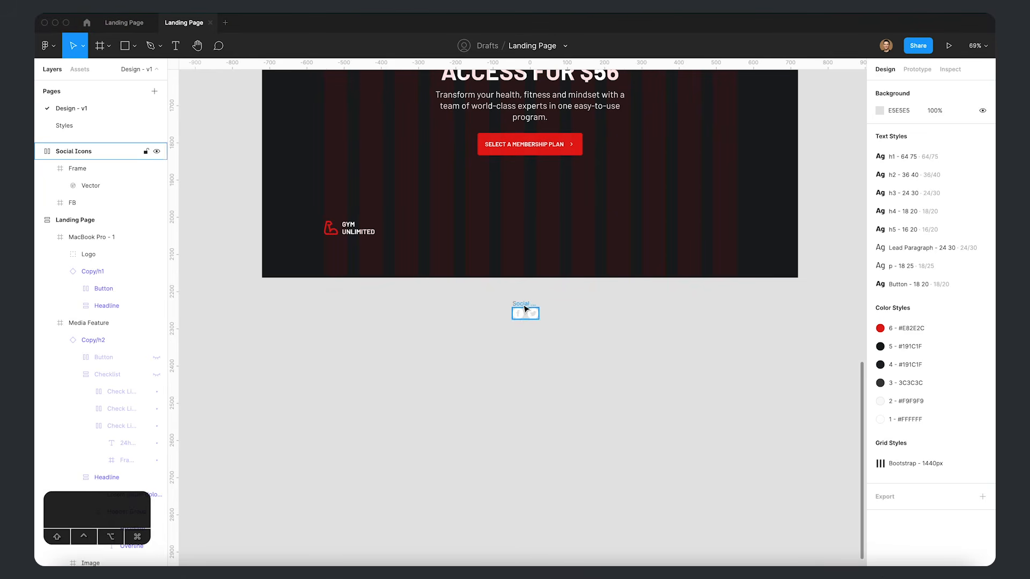
# - Switch back to Figma, paste the Instagram icon into the Social Icons frame and recolour it with the 1 - #FFFFFF style
pyautogui.press('super+v')
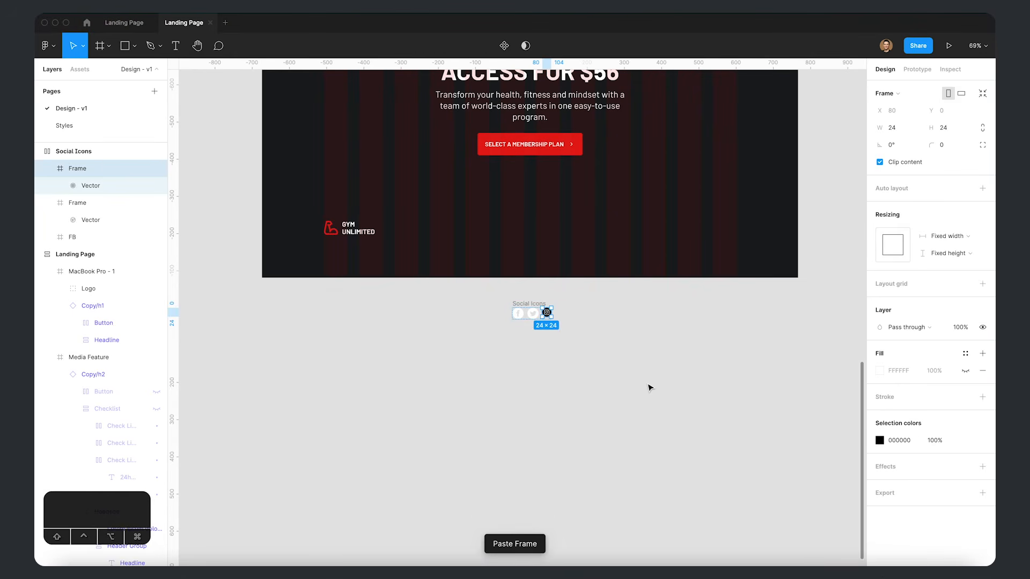
pyautogui.click(651, 387)
pyautogui.click(550, 315)
pyautogui.click(966, 441)
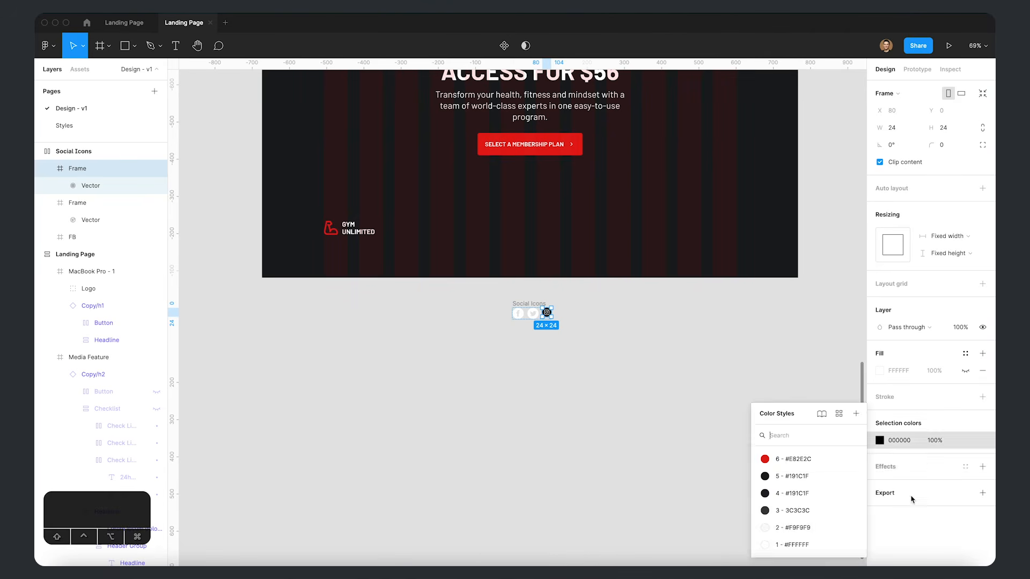
pyautogui.click(778, 544)
pyautogui.click(680, 429)
# - Set the Instagram icon's size to 30 × 30
pyautogui.click(548, 316)
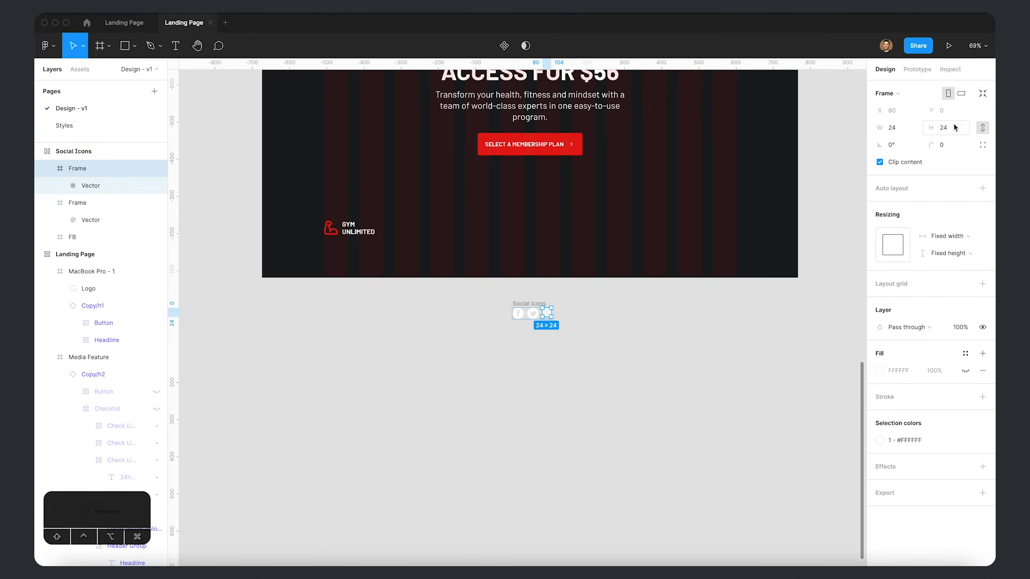
pyautogui.write('30')
pyautogui.press('Return')
pyautogui.click(771, 337)
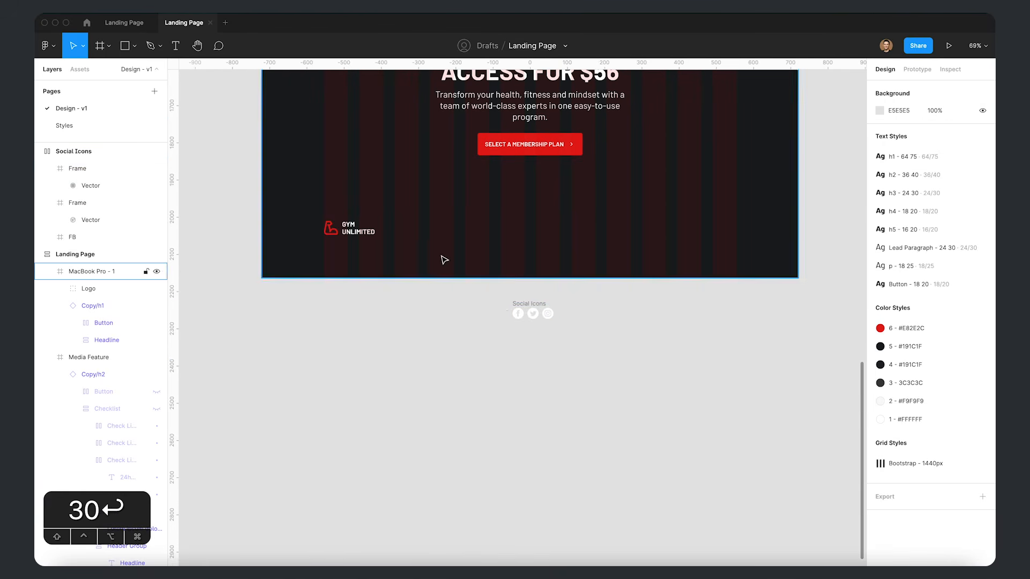
# - Move the Social Icons frame to the last grid column of the landing page's bottom section and align it vertically with the logo
pyautogui.moveTo(536, 304); pyautogui.dragTo(718, 231)
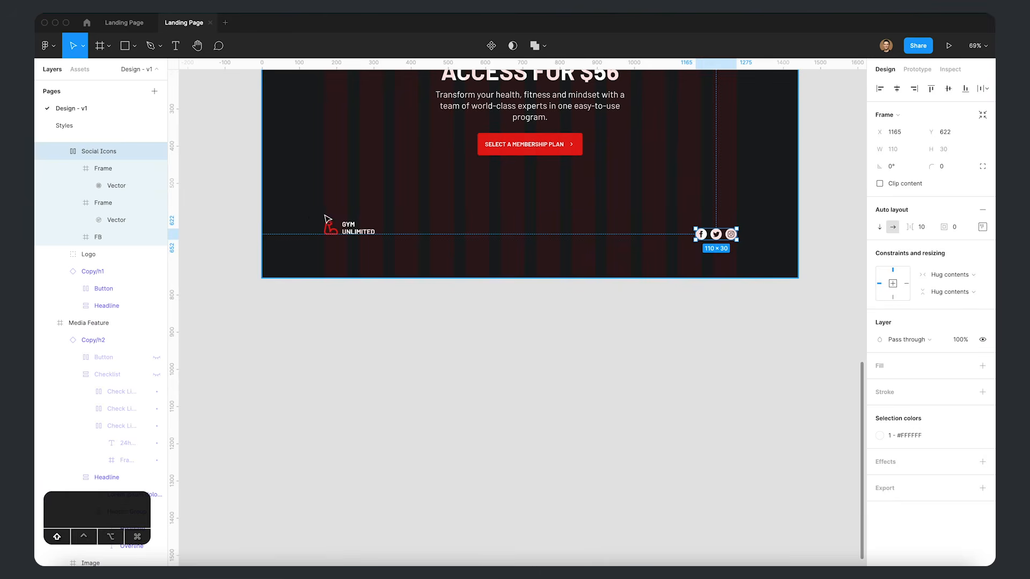
pyautogui.keyDown('shift'); pyautogui.click(354, 228); pyautogui.keyUp('shift')
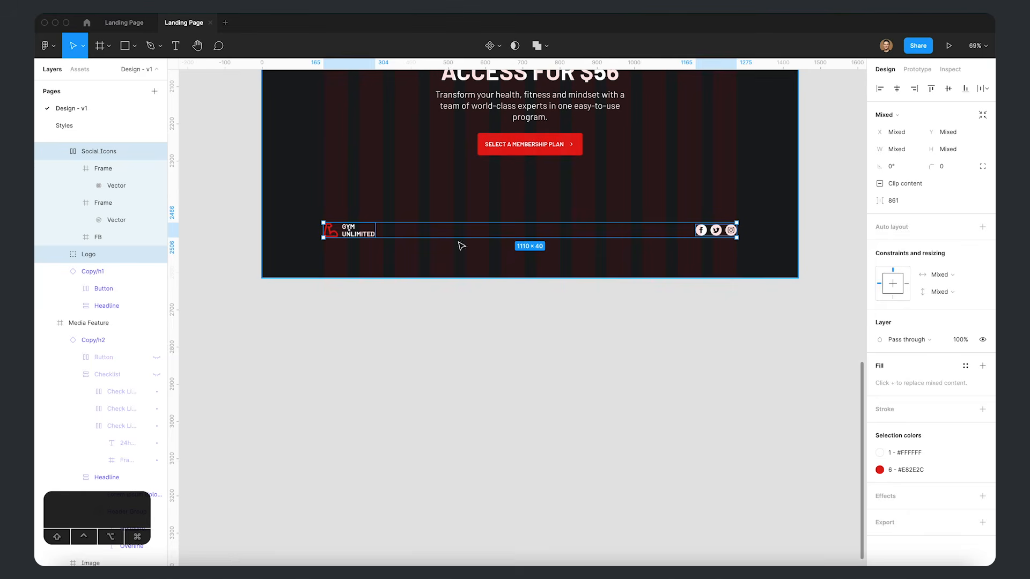
# - Constrain the Social Icons frame to the right and bottom of the section and the logo to the bottom
pyautogui.click(714, 233)
pyautogui.click(906, 283)
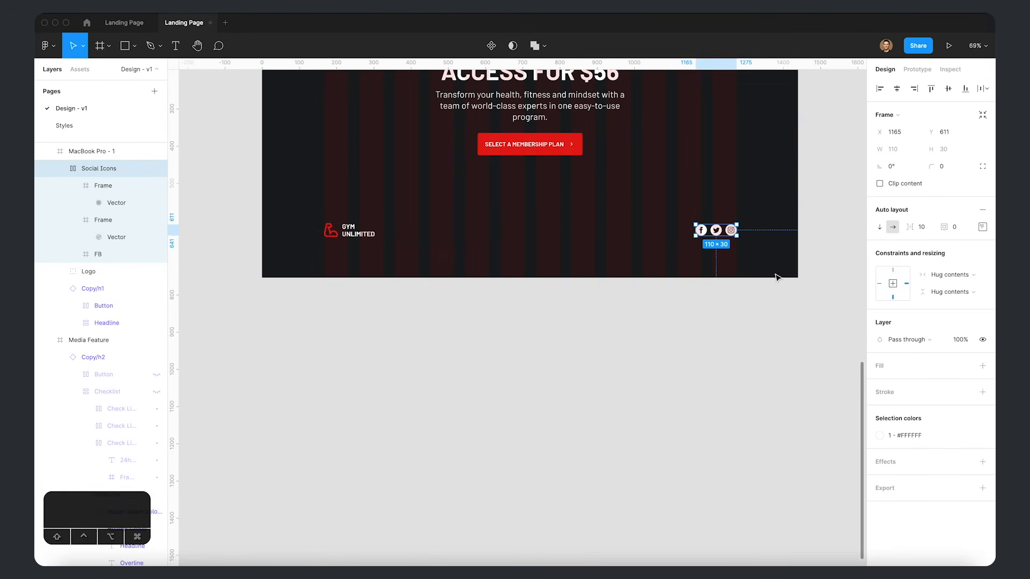
pyautogui.click(339, 232)
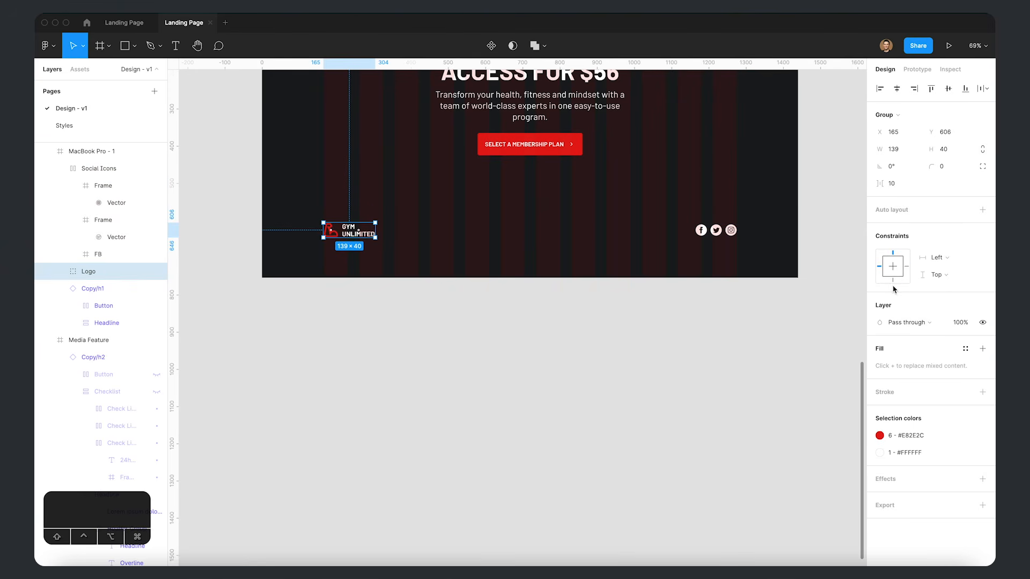
pyautogui.click(600, 351)
# - Wrap the logo and social icons in a single frame and set its constraints to Center and Bottom
pyautogui.moveTo(605, 188); pyautogui.dragTo(605, 353)
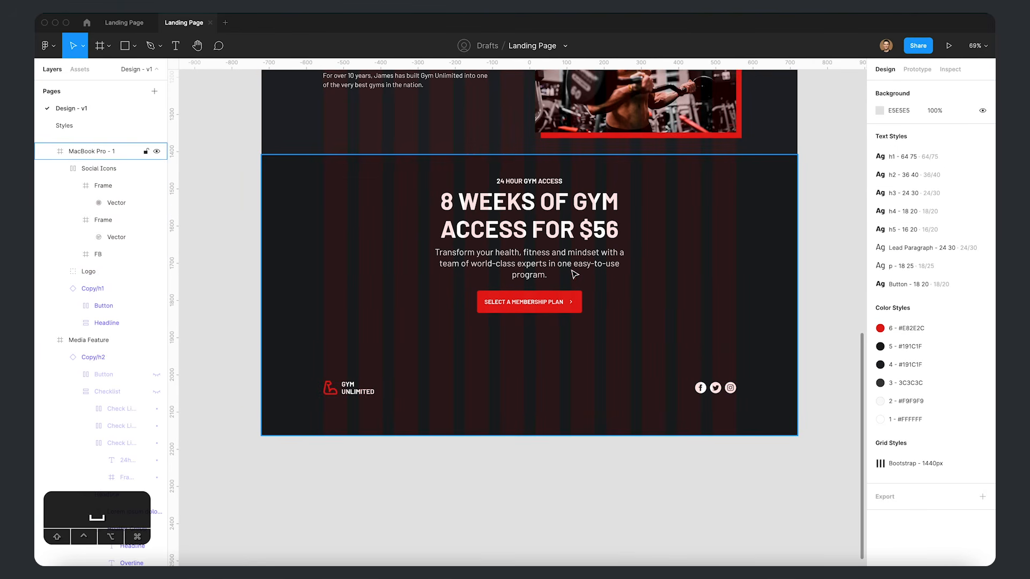
pyautogui.click(707, 398)
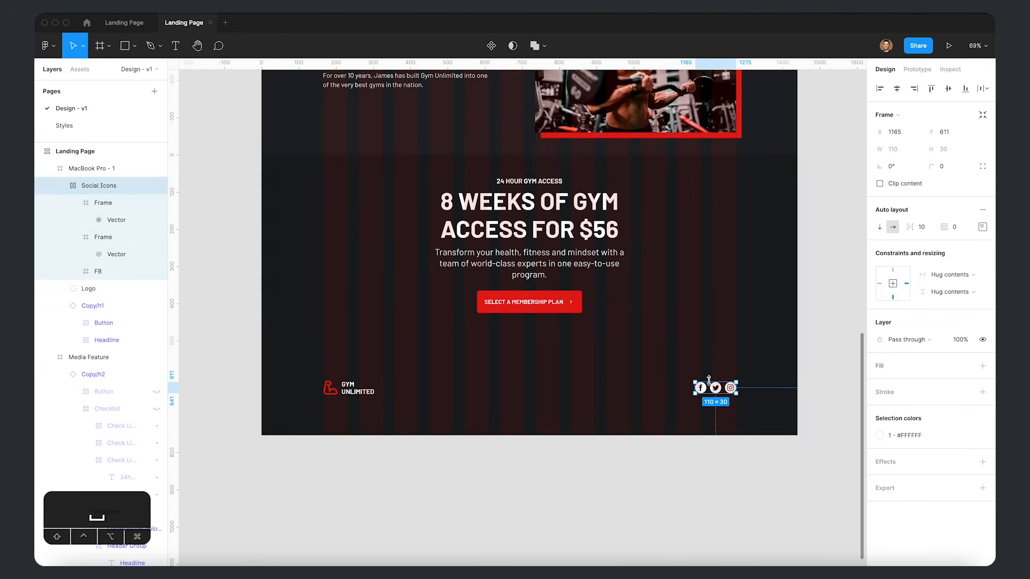
pyautogui.keyDown('shift'); pyautogui.click(362, 391); pyautogui.keyUp('shift')
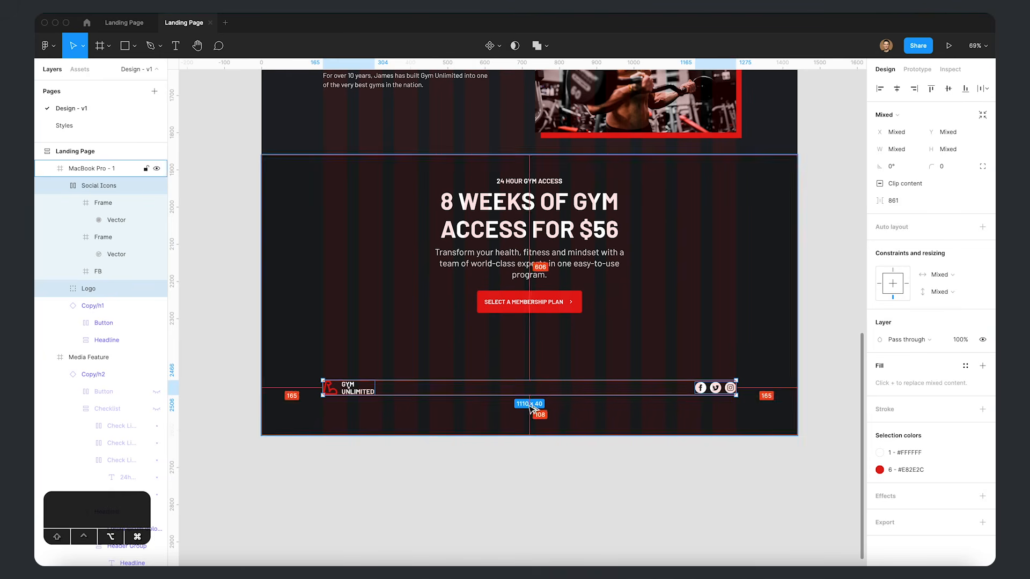
pyautogui.press('super+alt+g')
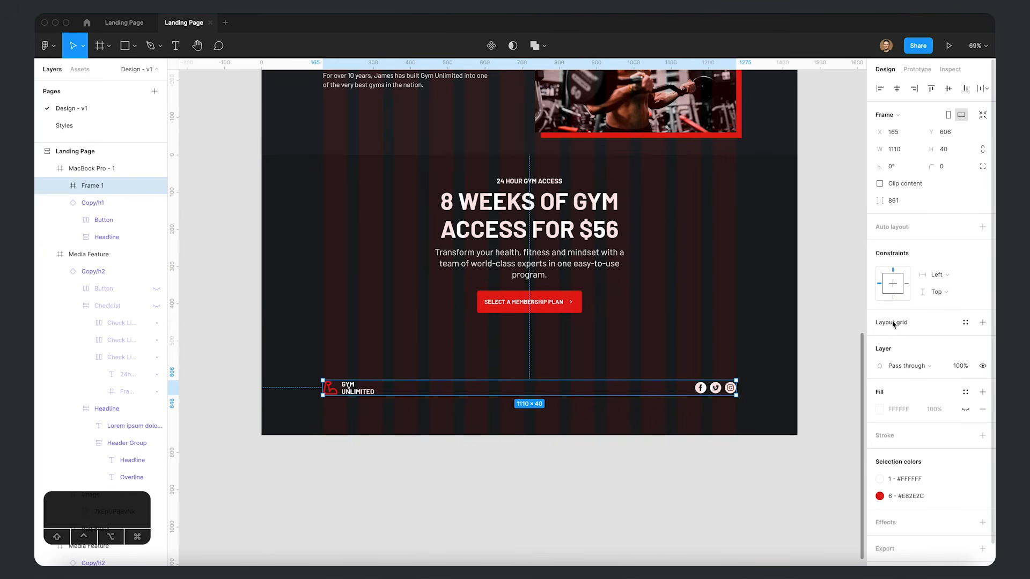
pyautogui.click(890, 287)
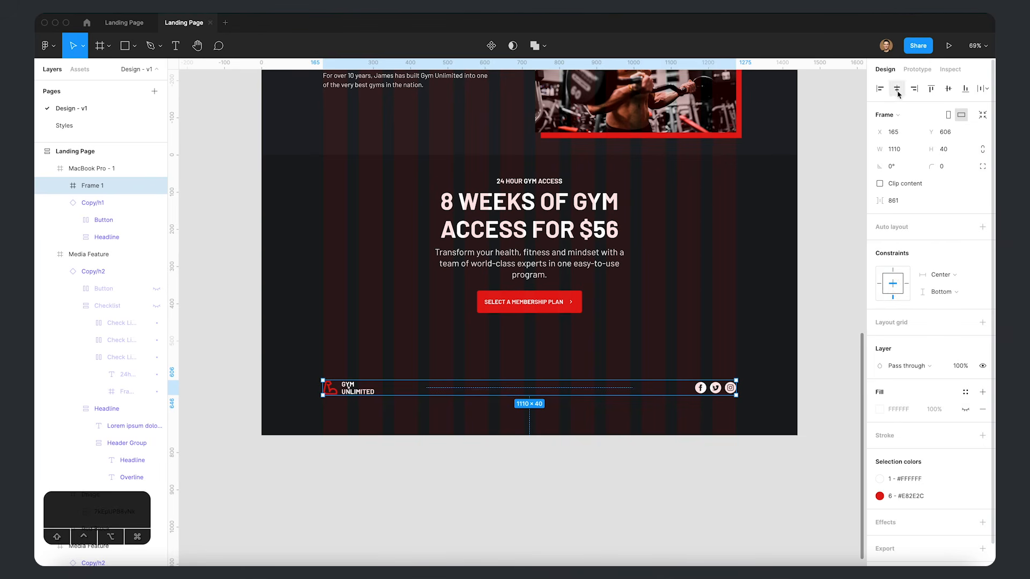
# - Add vertical auto layout to the bottom membership section and align its contents to the top centre
pyautogui.click(590, 275)
pyautogui.click(729, 307)
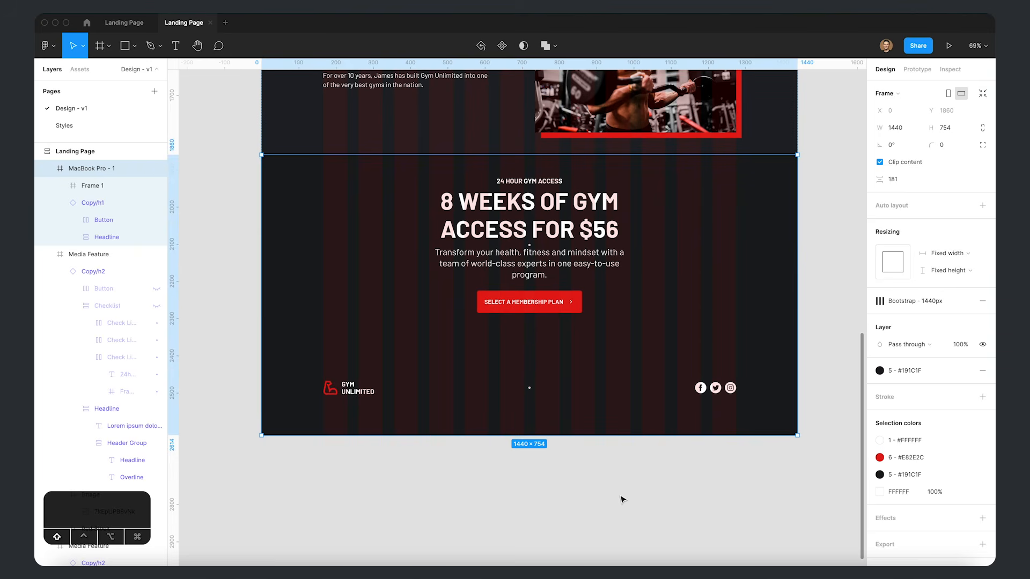
pyautogui.hotkey('shift', 'a')
pyautogui.click(982, 205)
pyautogui.click(951, 252)
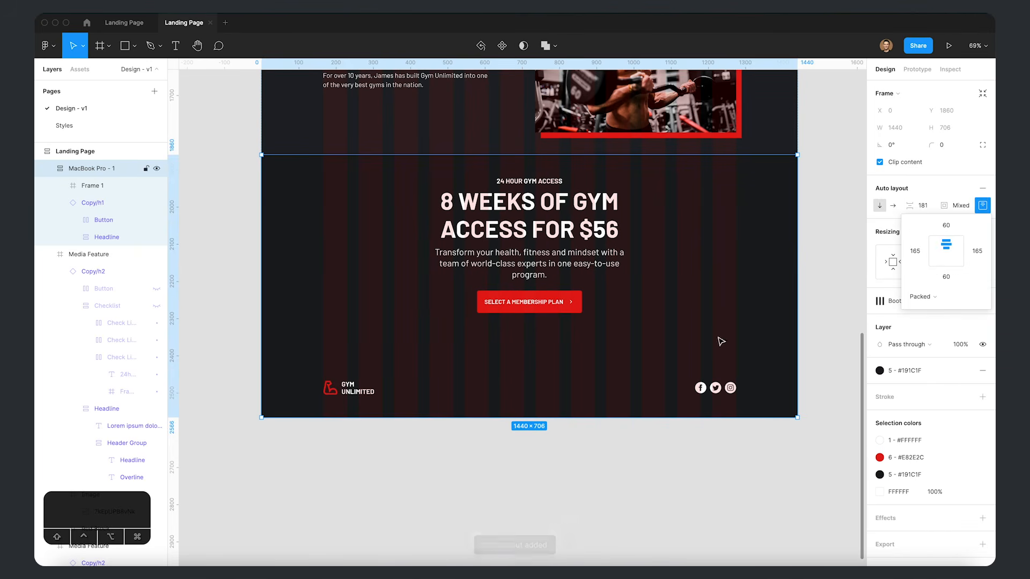
# - Move the row holding the logo and social icons out of the membership section onto the empty canvas below
pyautogui.click(654, 502)
pyautogui.press('space')
pyautogui.moveTo(602, 448); pyautogui.dragTo(599, 343)
pyautogui.doubleClick(352, 290)
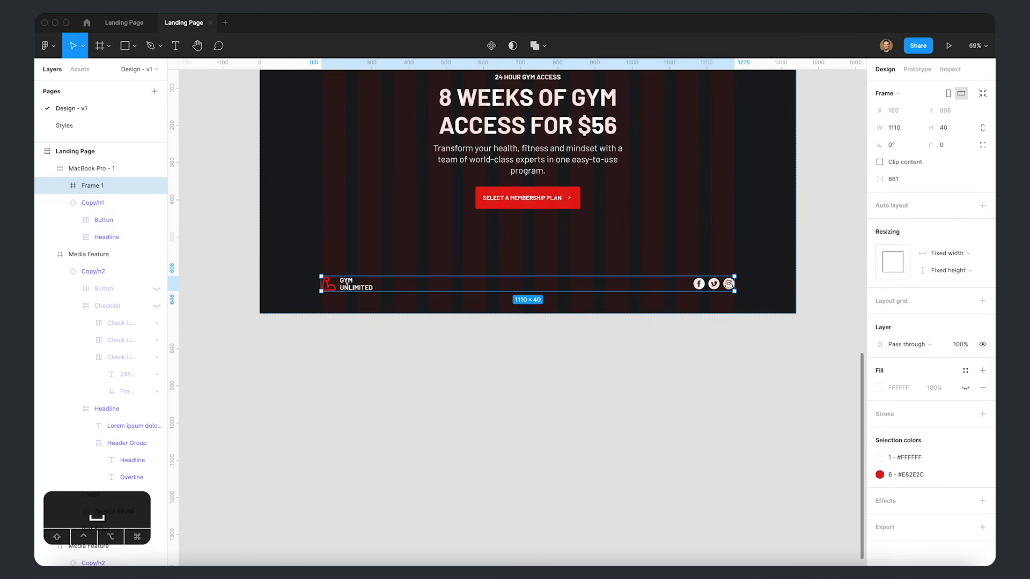
pyautogui.moveTo(727, 292); pyautogui.dragTo(726, 395)
pyautogui.click(556, 299)
pyautogui.scroll(3, 569, 309)
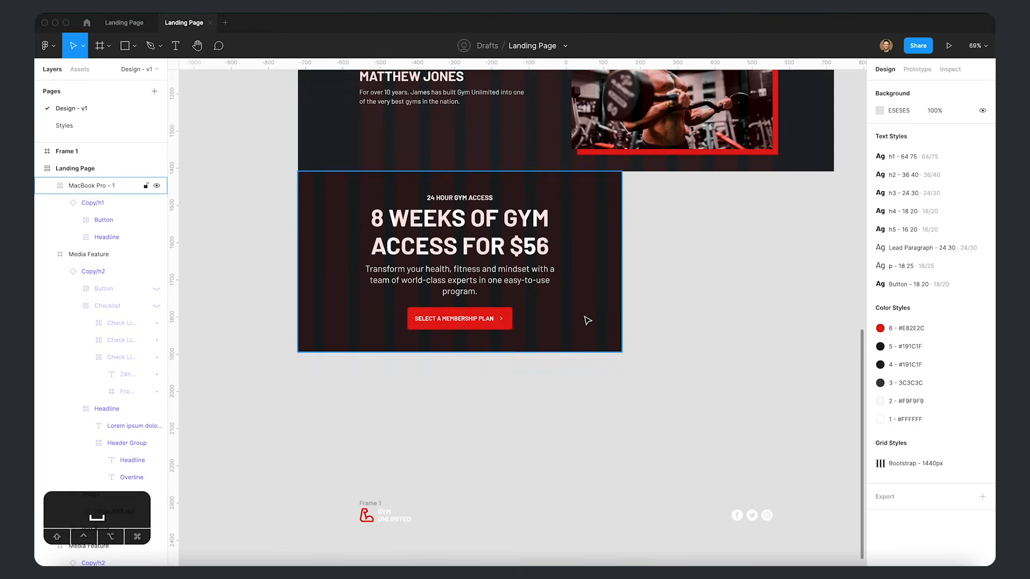
# - Set the membership section's horizontal resizing to Fill container and keep its top padding at 60
pyautogui.click(590, 322)
pyautogui.click(950, 253)
pyautogui.click(958, 270)
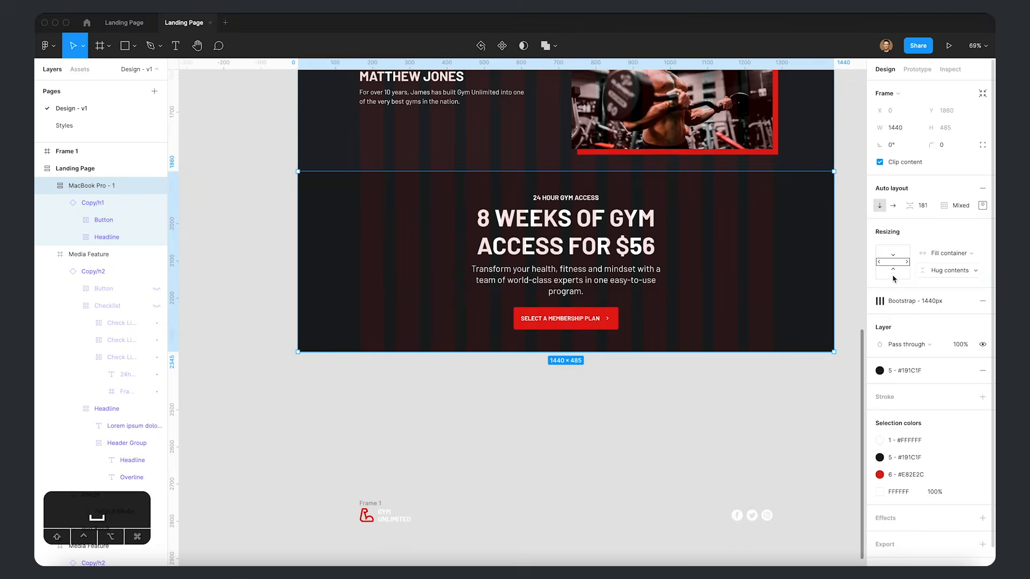
pyautogui.click(982, 205)
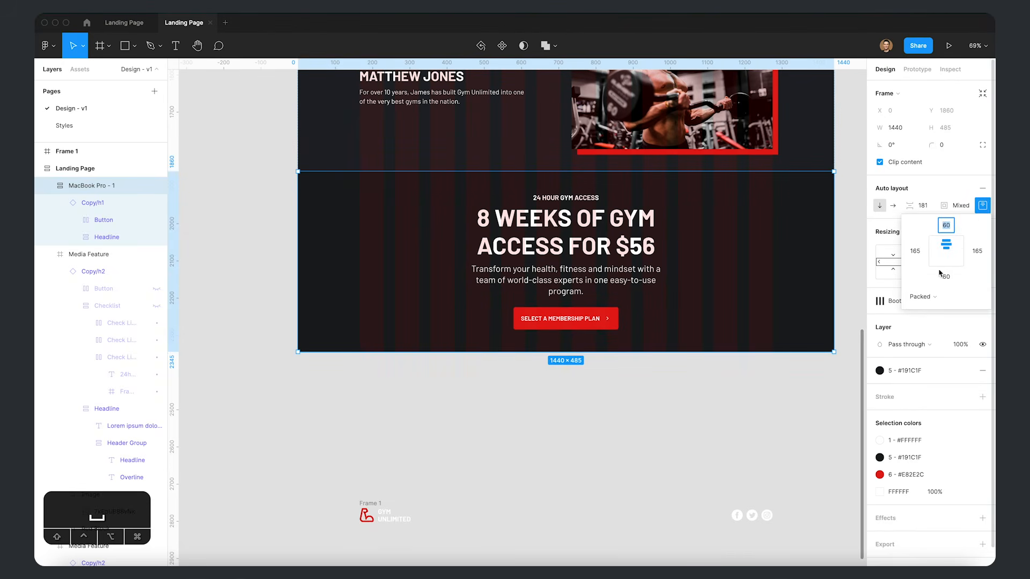
pyautogui.press('Return')
pyautogui.press('Escape')
# - Hide the layout grids and create a new frame from the MacBook Pro preset
pyautogui.hscroll(2, 658, 391)
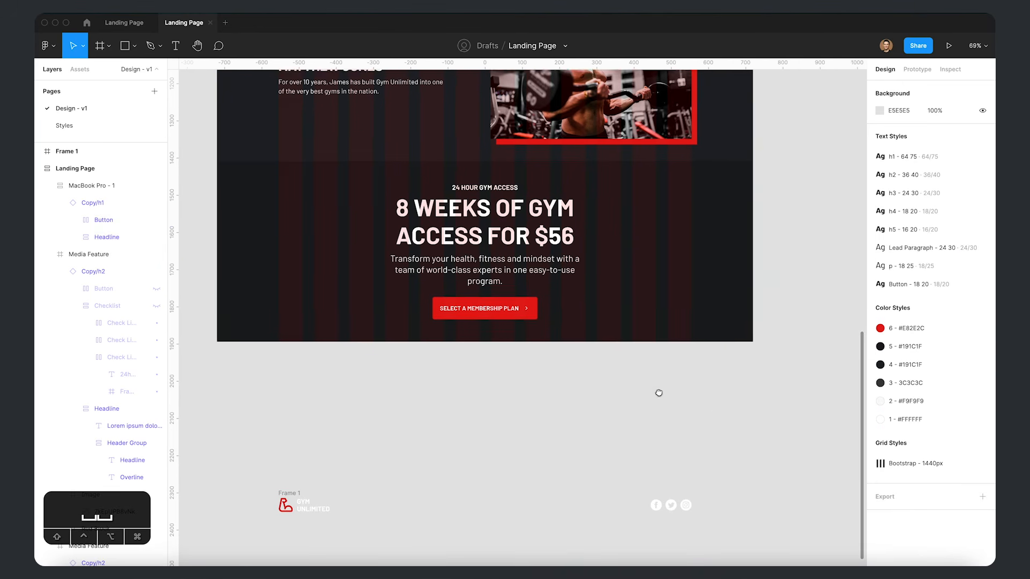
pyautogui.hotkey('ctrl', 'g')
pyautogui.press('f')
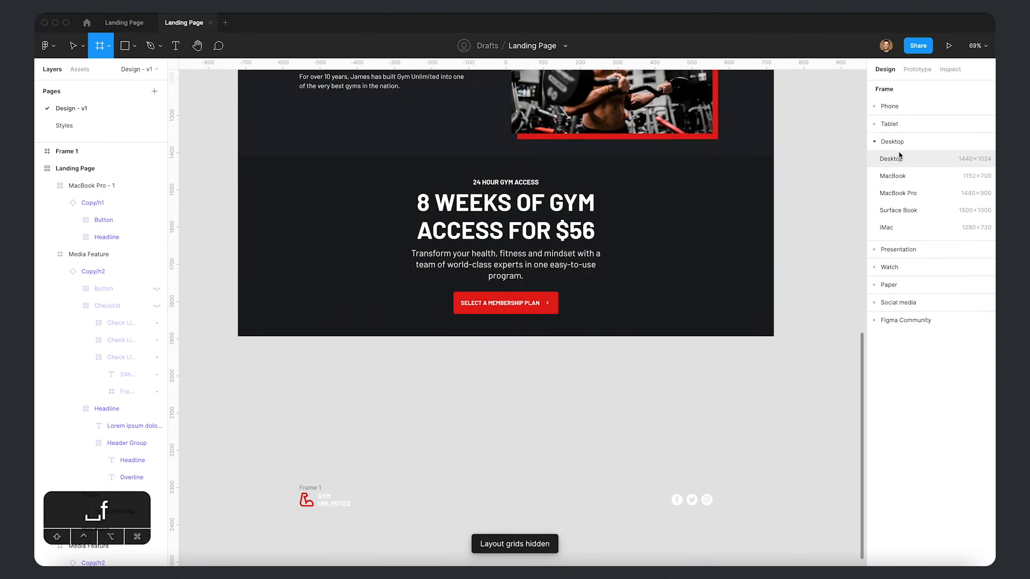
pyautogui.click(901, 177)
pyautogui.hscroll(-4, 765, 244)
pyautogui.scroll(-1, 766, 243)
# - Place the new frame in the Landing Page beneath the membership section and set its height to 60
pyautogui.moveTo(765, 244); pyautogui.dragTo(499, 316)
pyautogui.write('60')
pyautogui.press('Return')
# - Move the row with the logo and social icons into the new white footer frame
pyautogui.click(363, 398)
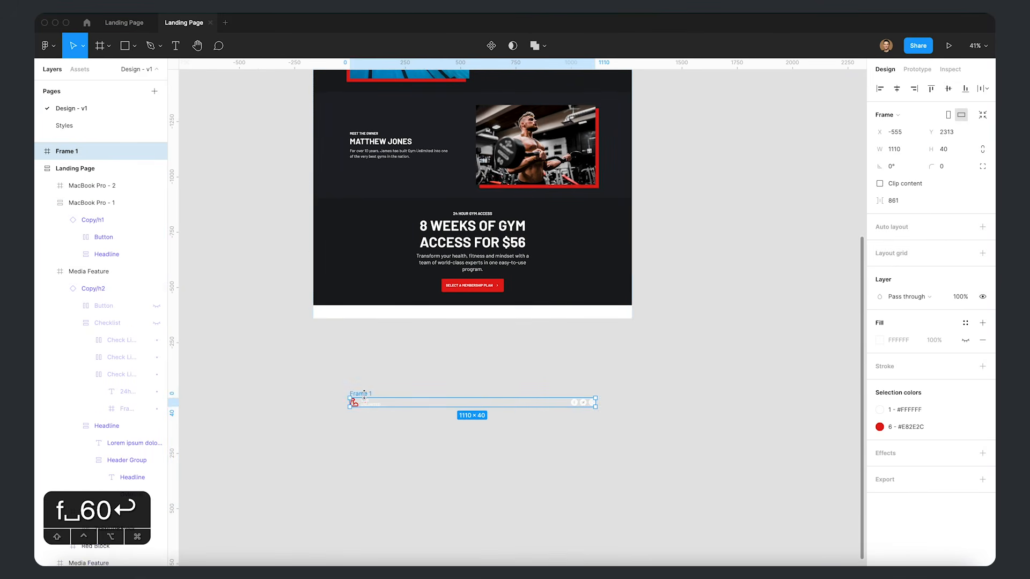
pyautogui.moveTo(365, 396); pyautogui.dragTo(380, 317)
pyautogui.scroll(10, 381, 313)
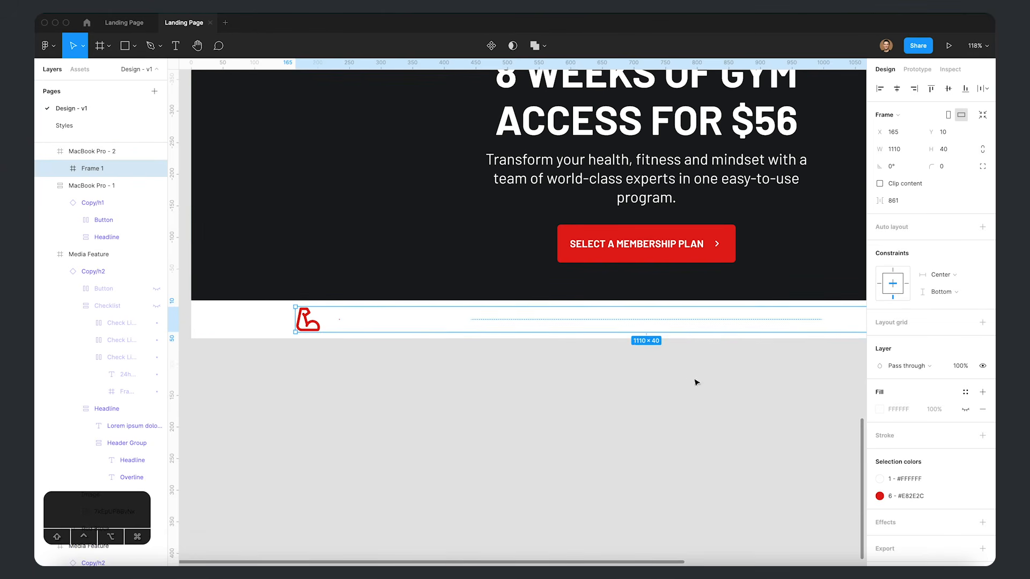
pyautogui.scroll(-10, 690, 380)
pyautogui.moveTo(798, 371); pyautogui.dragTo(713, 366)
# - Add auto layout to the footer frame and set its top and bottom padding to 20
pyautogui.click(711, 358)
pyautogui.scroll(5, 617, 413)
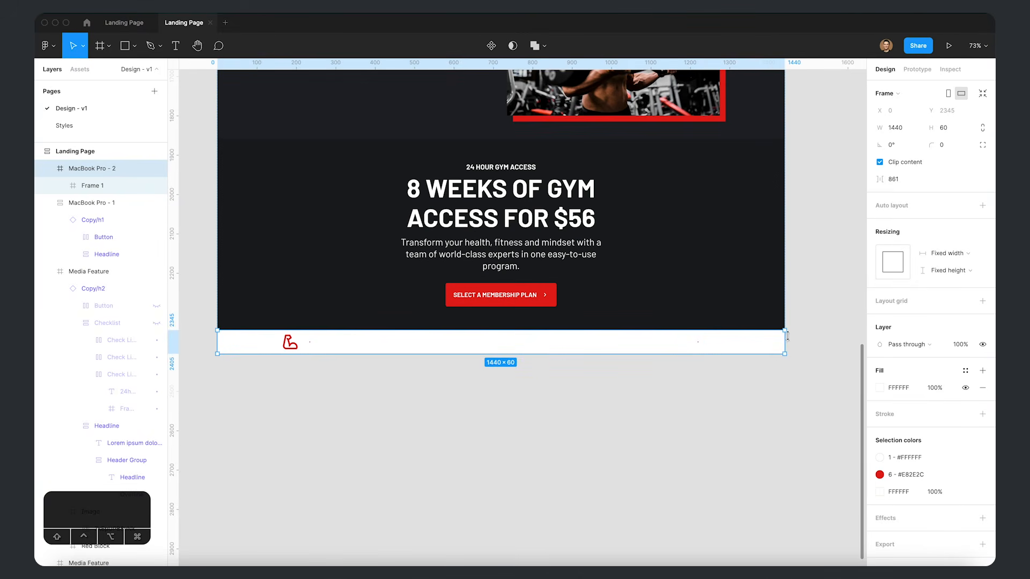
pyautogui.click(984, 206)
pyautogui.click(982, 223)
pyautogui.write('20')
pyautogui.press('Tab')
pyautogui.press('Tab')
pyautogui.write('20')
pyautogui.press('Return')
# - Set the footer frame's top and bottom padding to 30
pyautogui.write('30')
pyautogui.press('Tab')
pyautogui.press('Tab')
pyautogui.write('30')
pyautogui.press('Return')
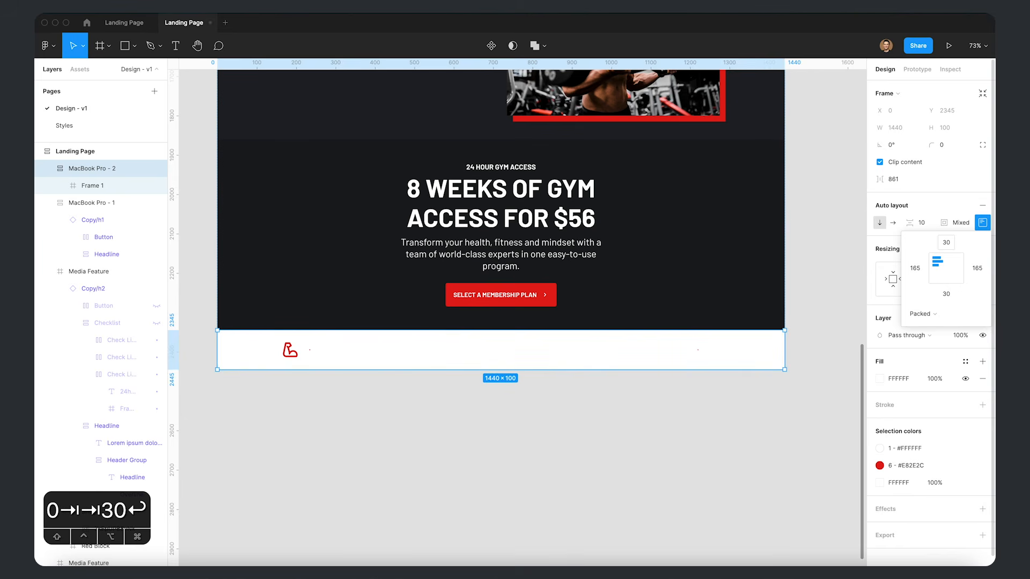
# - Fill the footer frame with the dark colour 191C1F sampled from the membership section above
pyautogui.click(965, 361)
pyautogui.click(965, 362)
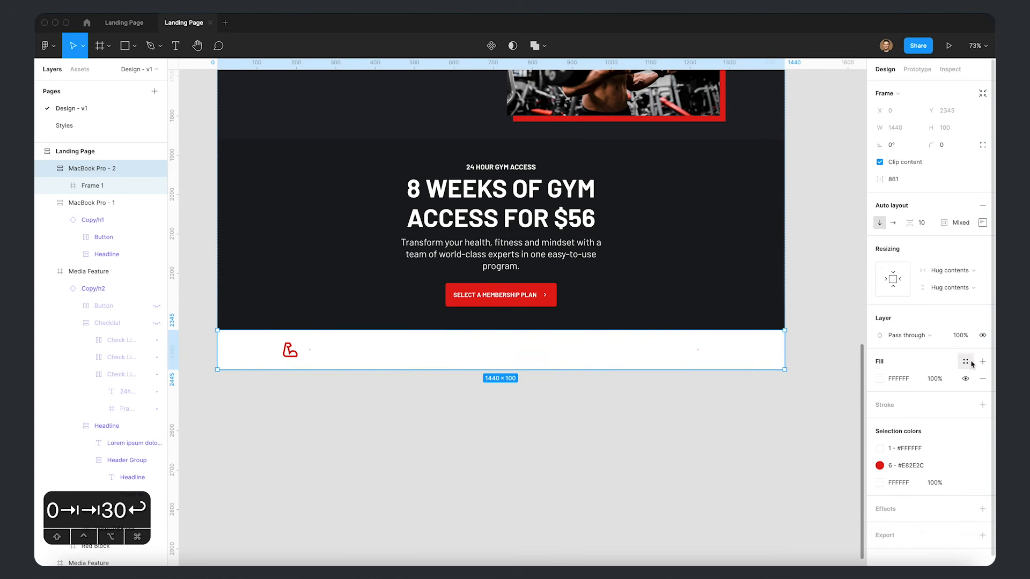
pyautogui.click(880, 378)
pyautogui.click(753, 447)
pyautogui.click(674, 278)
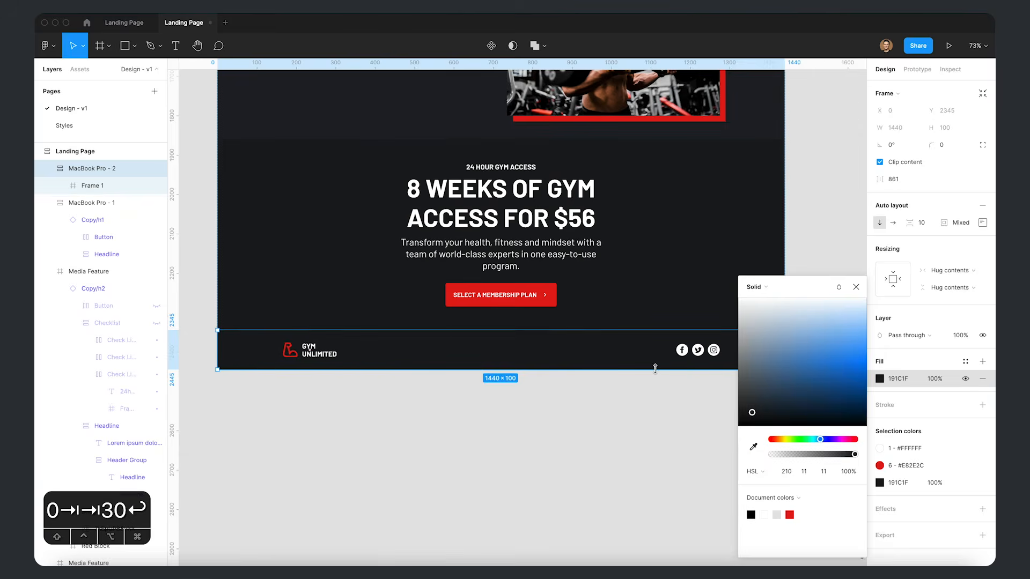
# - Darken the footer frame's fill by setting its HSL lightness to 8
pyautogui.click(756, 472)
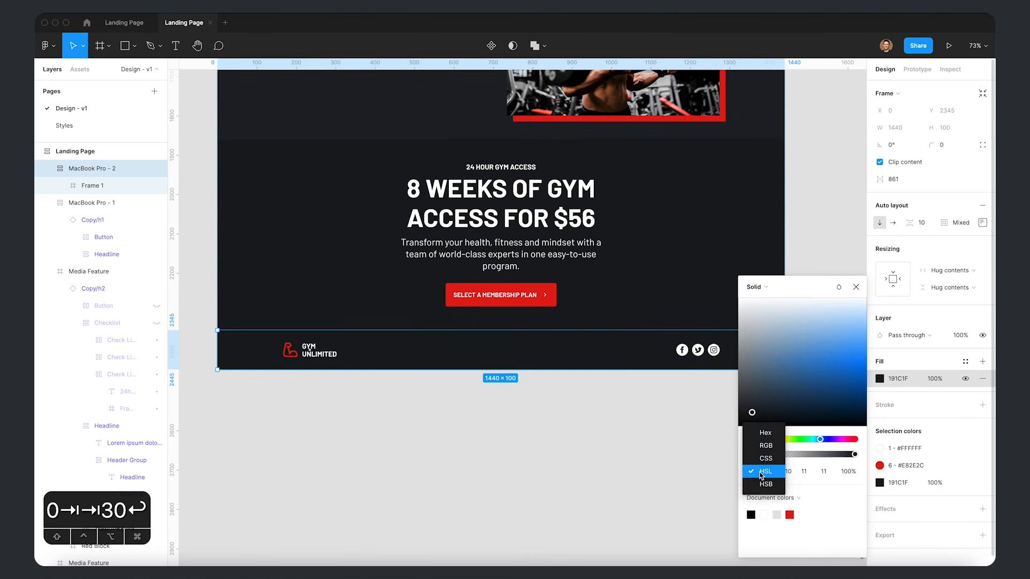
pyautogui.click(762, 472)
pyautogui.click(834, 476)
pyautogui.press('Down')
pyautogui.press('Down')
pyautogui.press('Down')
pyautogui.press('Up')
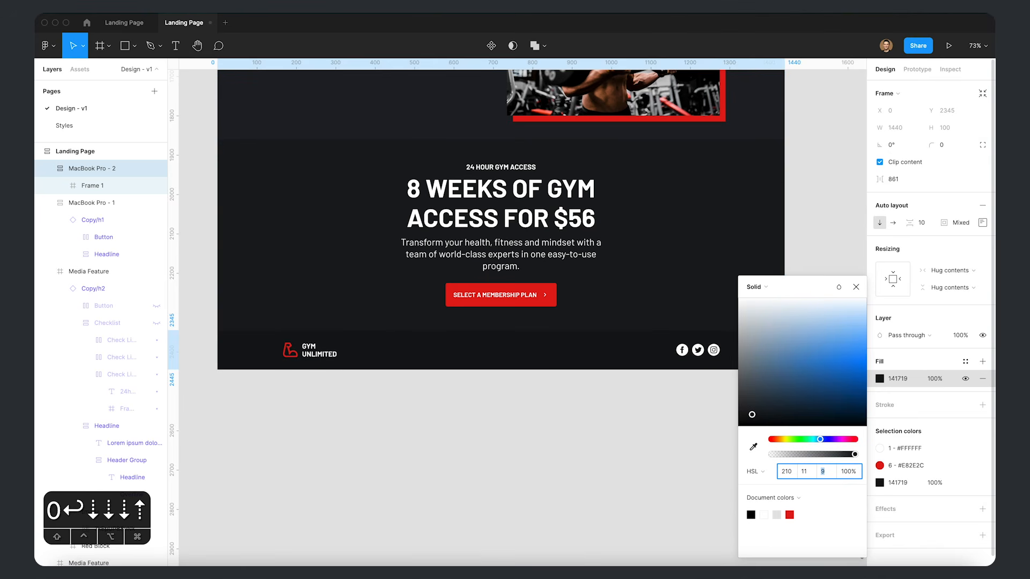
pyautogui.press('Down')
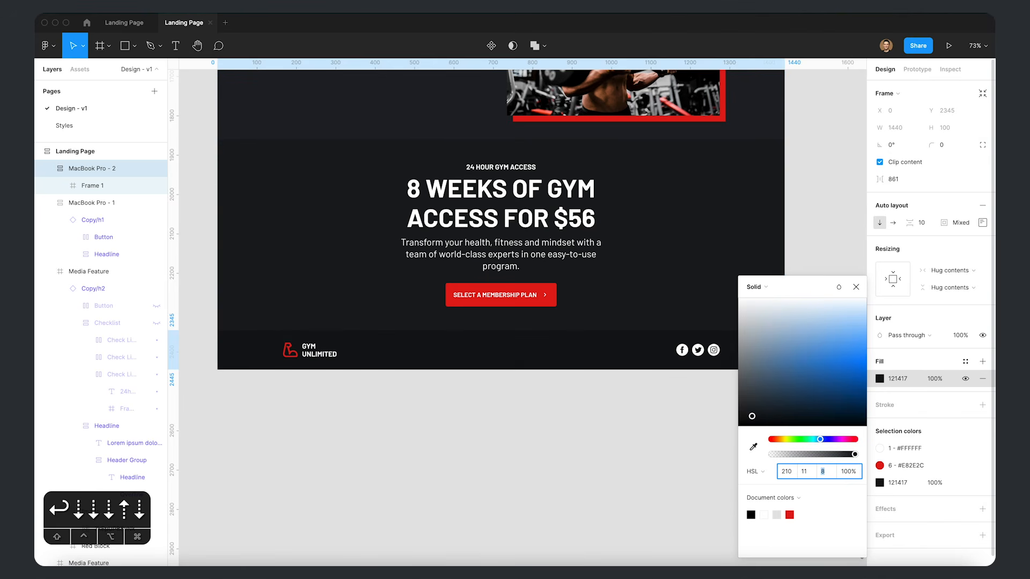
pyautogui.press('Up')
pyautogui.press('Down')
pyautogui.press('Up')
pyautogui.press('Down')
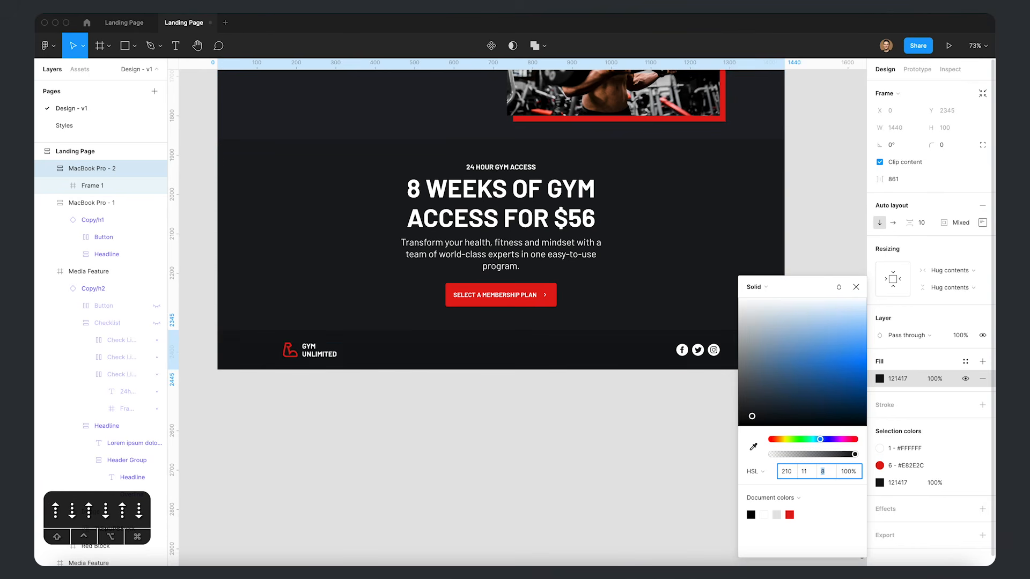
pyautogui.click(638, 448)
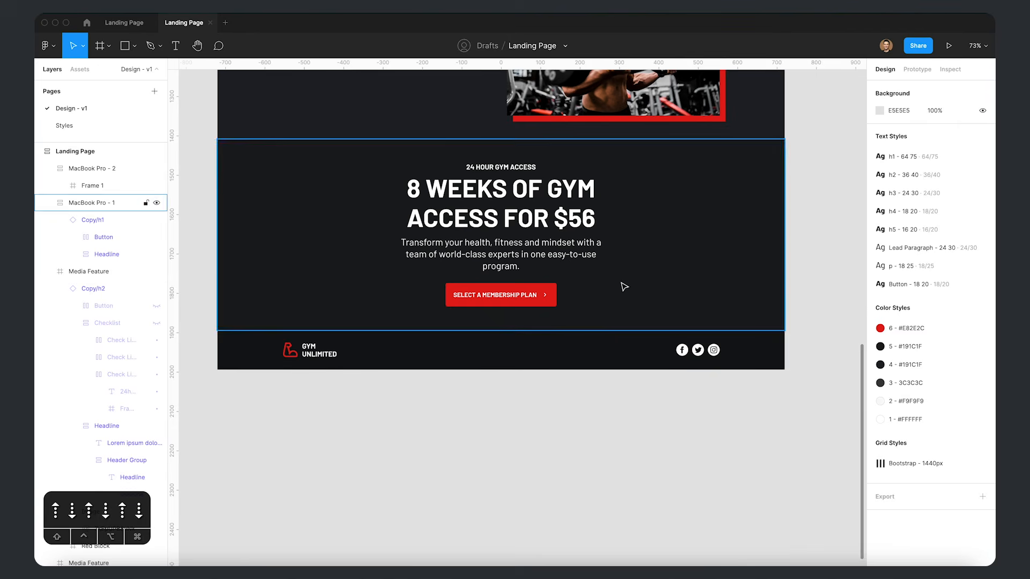
# - Set the top and bottom padding of the membership offer section to 80
pyautogui.click(552, 263)
pyautogui.click(983, 205)
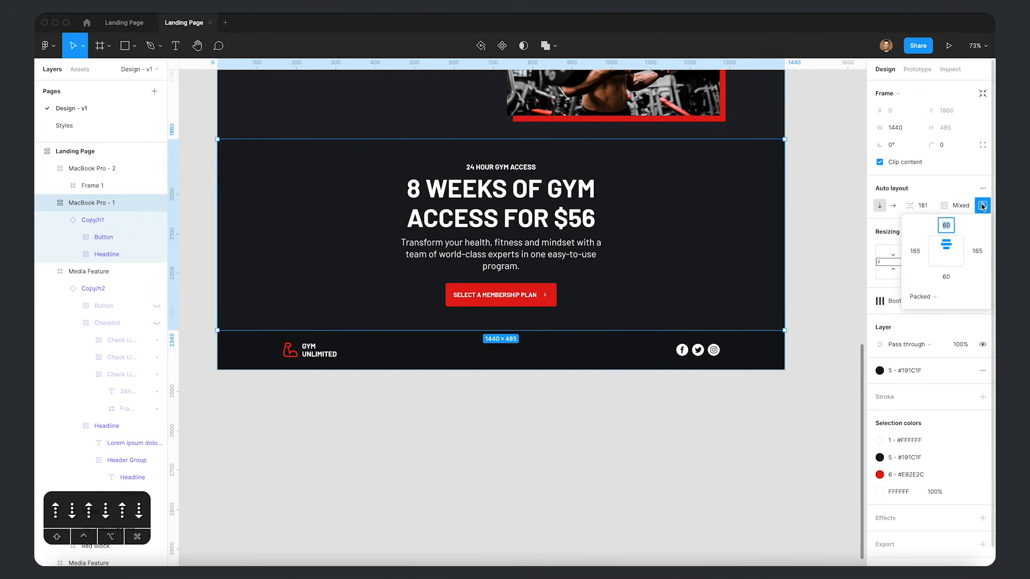
pyautogui.write('80')
pyautogui.press('Tab')
pyautogui.press('Tab')
pyautogui.write('80')
pyautogui.press('Return')
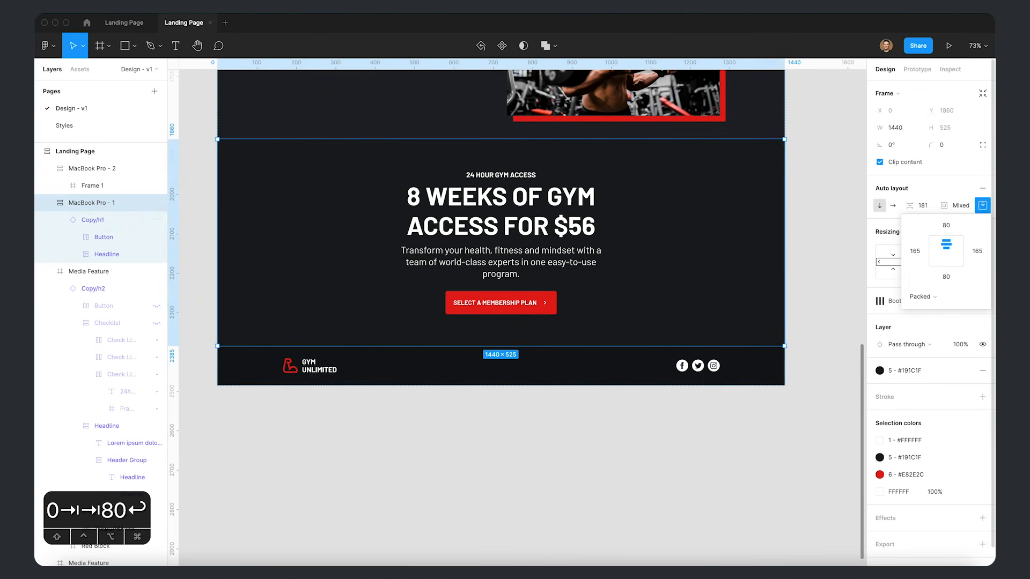
pyautogui.click(523, 425)
# - Set the footer frame's top and bottom padding to 40
pyautogui.click(644, 370)
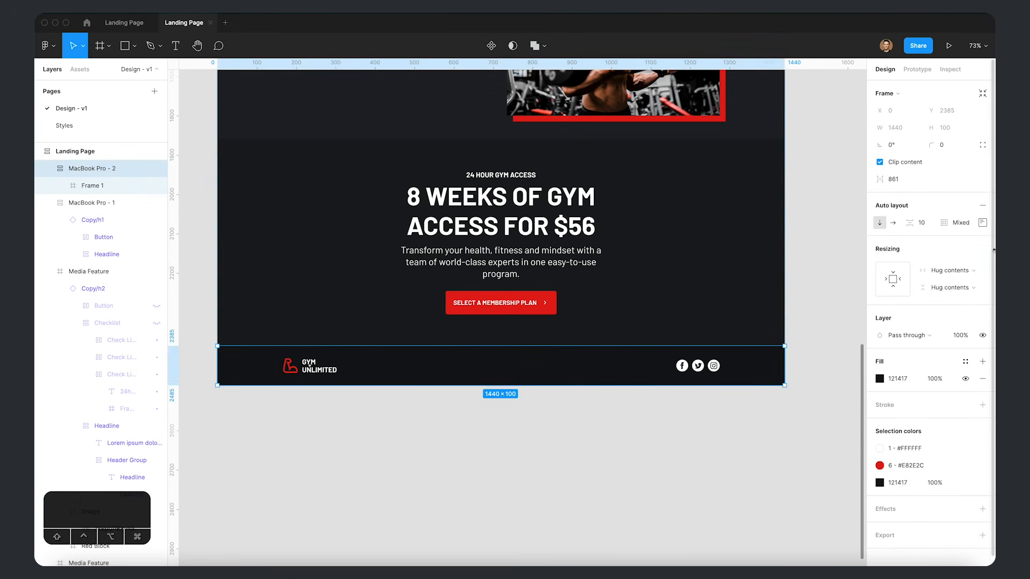
pyautogui.click(983, 222)
pyautogui.write('40')
pyautogui.press('Tab')
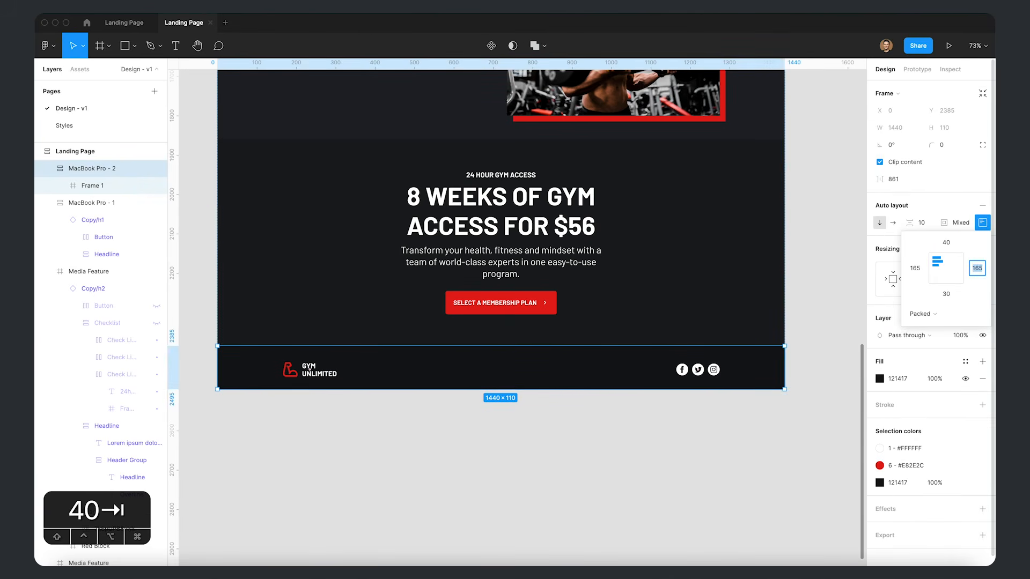
pyautogui.press('Tab')
pyautogui.write('40')
pyautogui.press('Return')
pyautogui.click(653, 439)
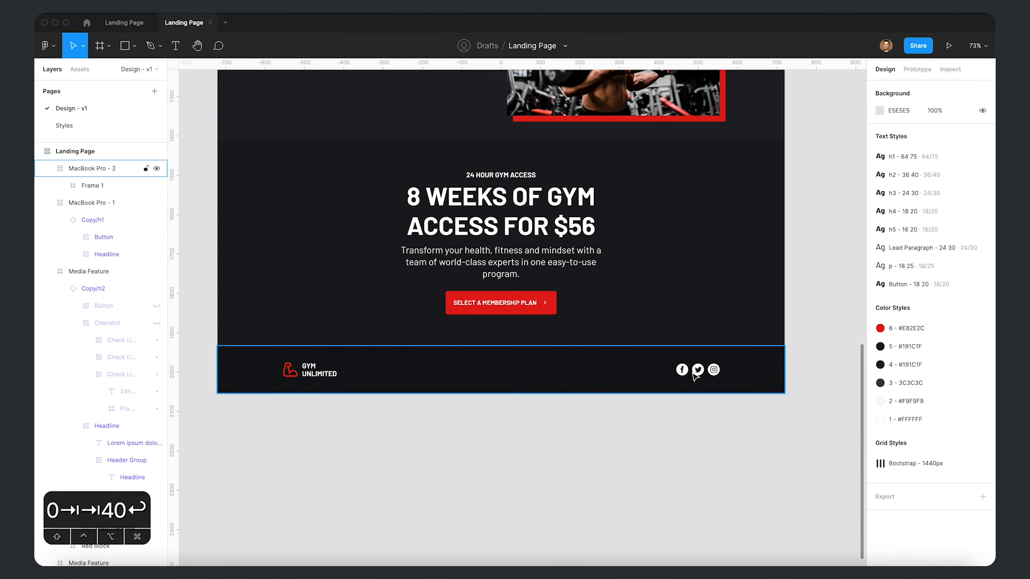
# - Set the spacing between the footer's social icons to 15
pyautogui.click(308, 371)
pyautogui.doubleClick(682, 373)
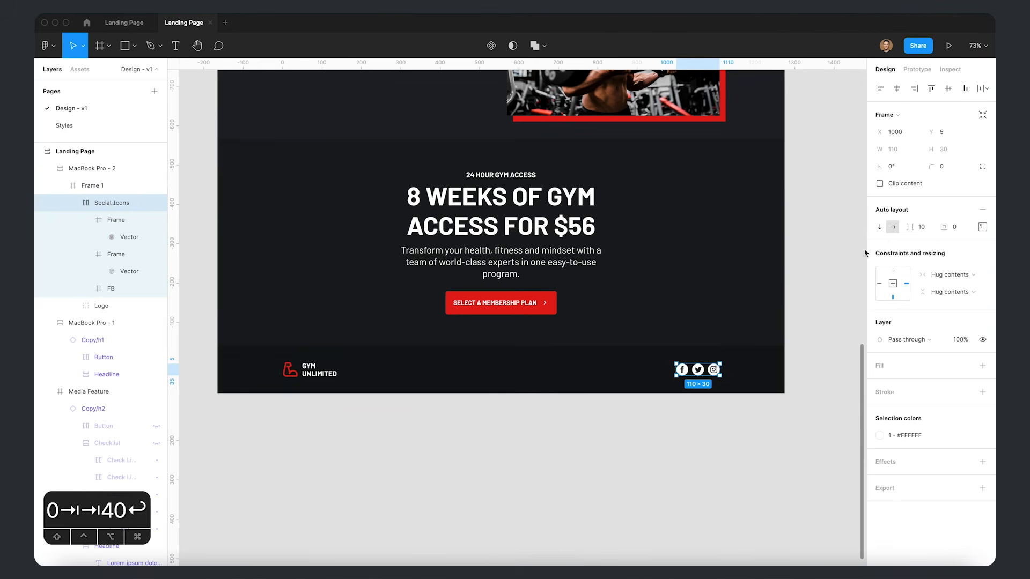
pyautogui.write('15')
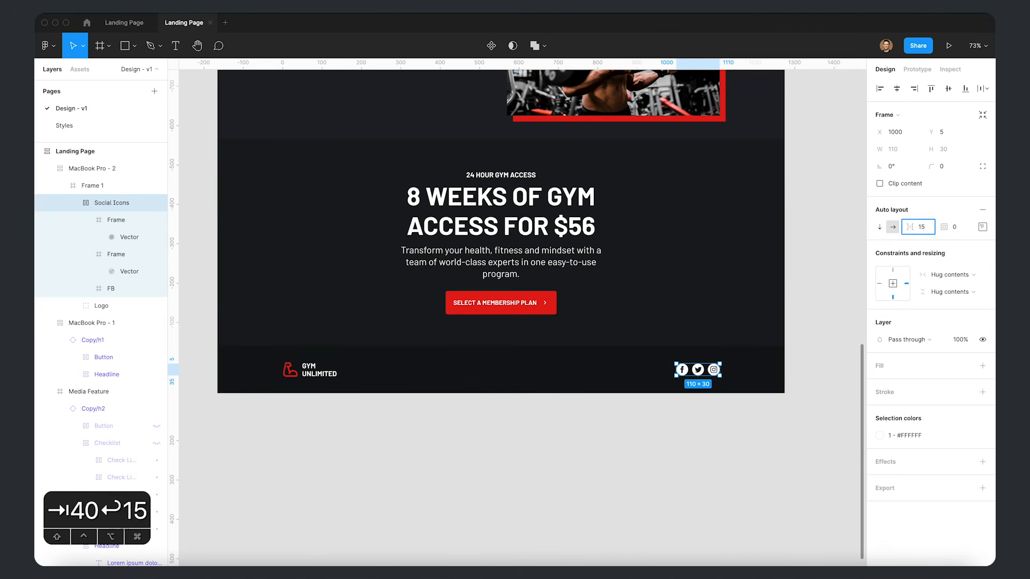
pyautogui.press('Return')
pyautogui.click(804, 386)
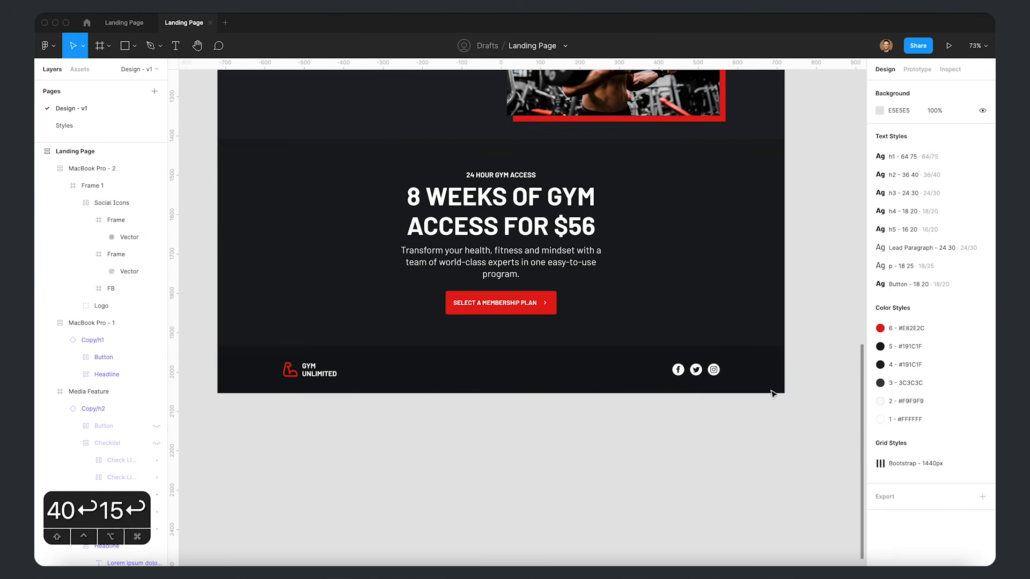
# - Select all sections of the landing page, collapse their nested layers, and clear the selection
pyautogui.click(87, 168)
pyautogui.press('super+a')
pyautogui.click(354, 374)
pyautogui.press('super+a')
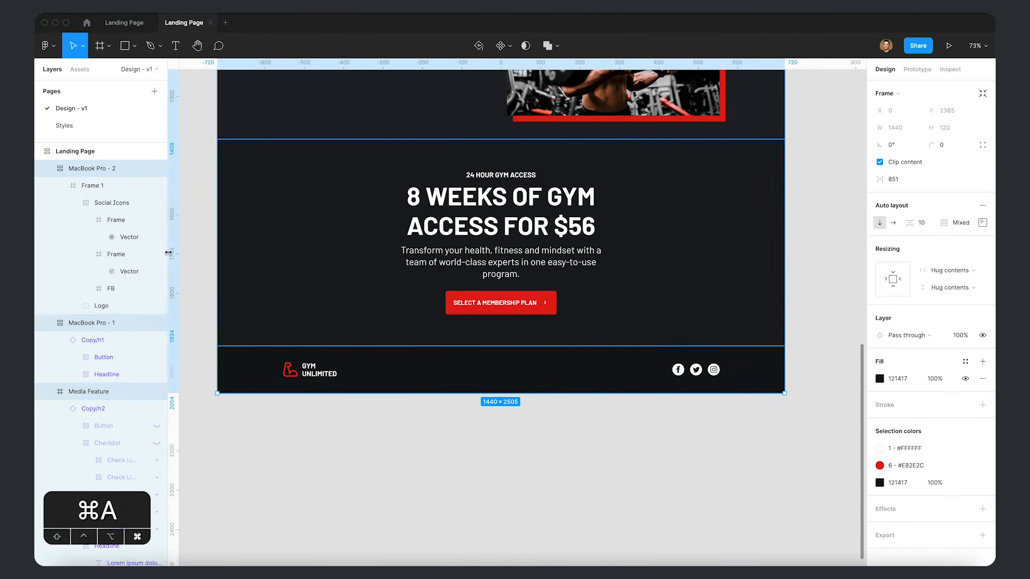
pyautogui.click(48, 169)
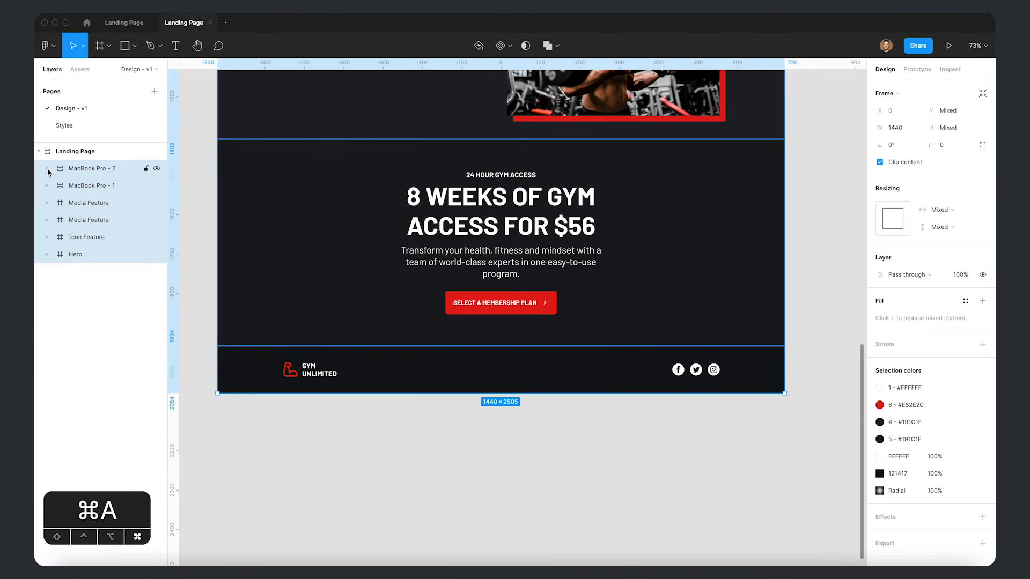
pyautogui.click(67, 313)
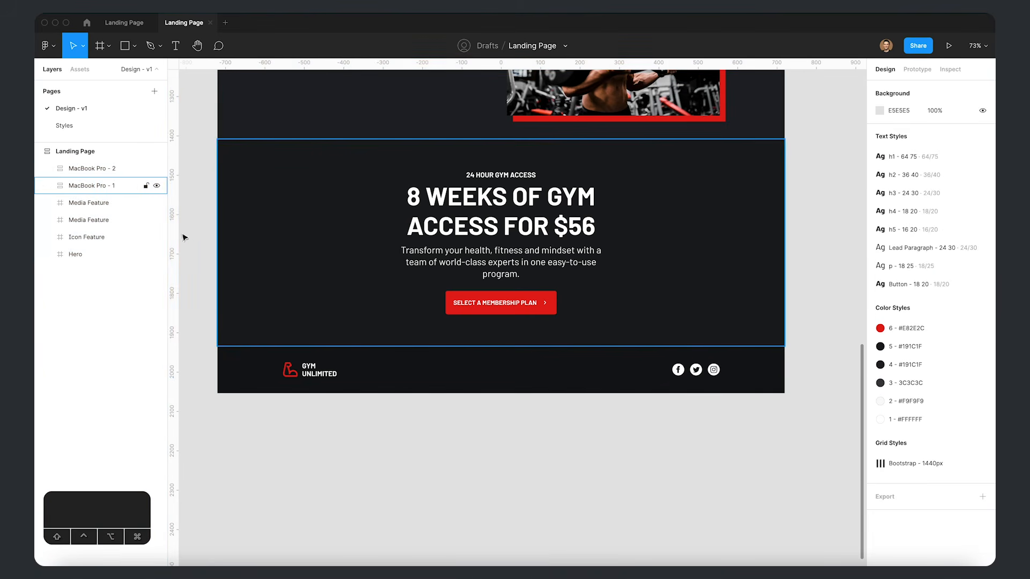
# - Rename the MacBook Pro - 2 frame as Footer
pyautogui.click(91, 168)
pyautogui.press('super+r')
pyautogui.write('Footer')
pyautogui.press('Return')
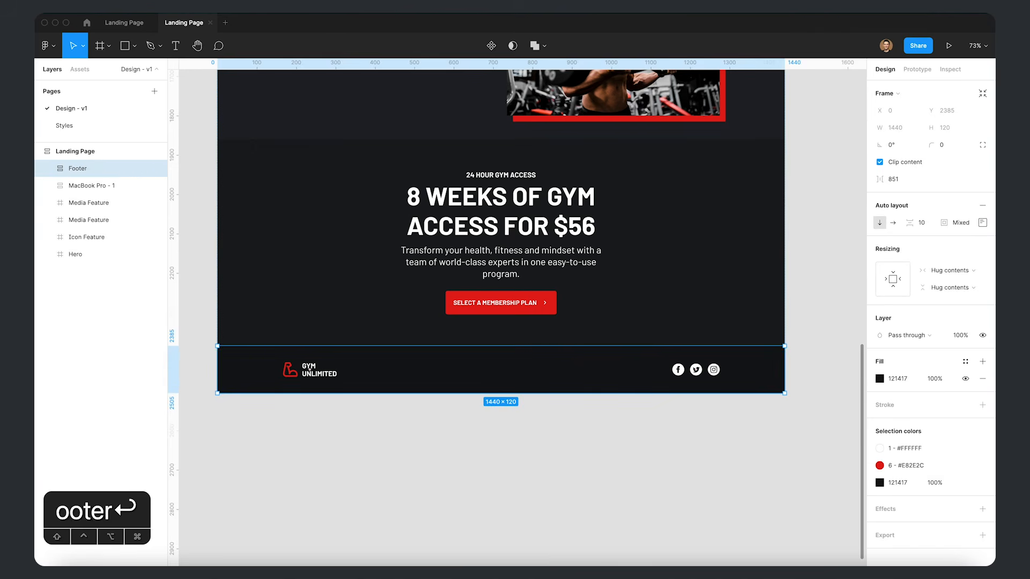
# - Rename the membership offer's frame as Call To Action
pyautogui.press('Tab')
pyautogui.press('super+r')
pyautogui.write('Call To Action')
pyautogui.press('Return')
# - Rename the membership offer's frame as Banner
pyautogui.press('super+r')
pyautogui.write('Banner')
pyautogui.press('Return')
pyautogui.click(526, 439)
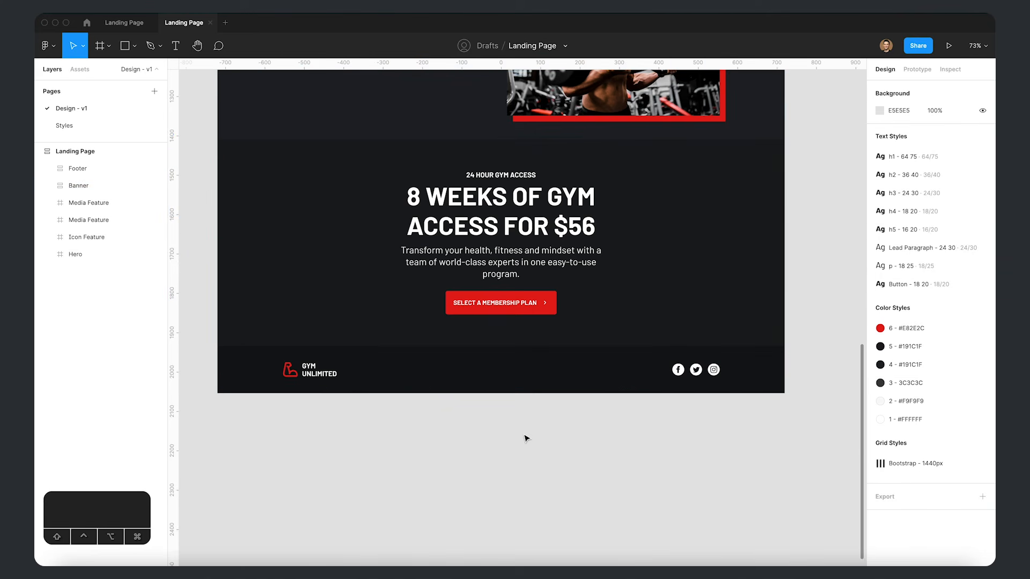
# - Search the Unsplash plugin for gym and insert the photo of the purple-walled weights room
pyautogui.press('super+slash')
pyautogui.press('Down')
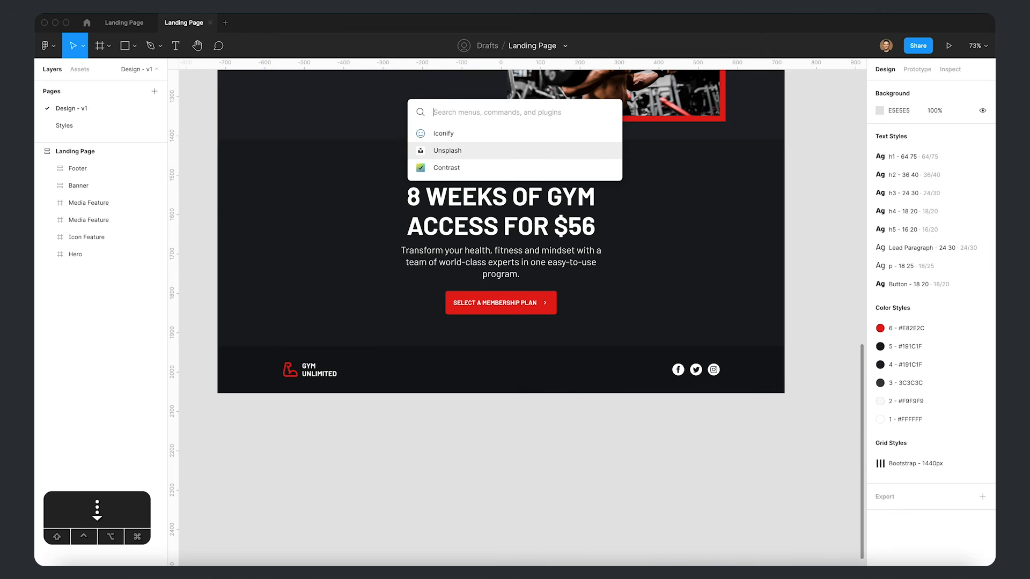
pyautogui.press('Return')
pyautogui.click(586, 184)
pyautogui.write('gym')
pyautogui.press('Return')
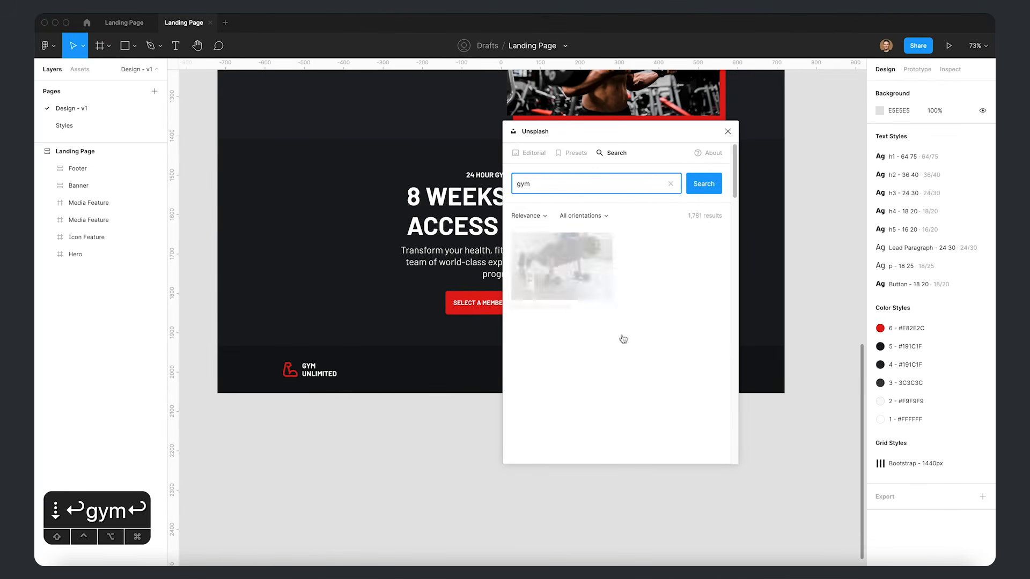
pyautogui.scroll(-5, 609, 317)
pyautogui.scroll(-10, 606, 316)
pyautogui.scroll(-5, 606, 317)
pyautogui.scroll(-5, 606, 317)
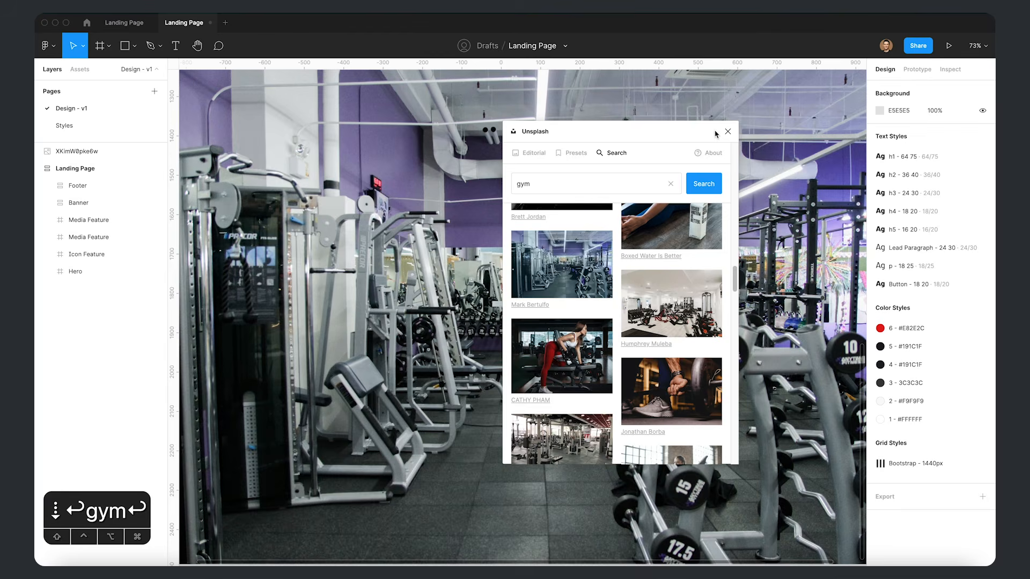
pyautogui.click(728, 132)
# - Cut the inserted gym photo from the canvas
pyautogui.scroll(-10, 697, 195)
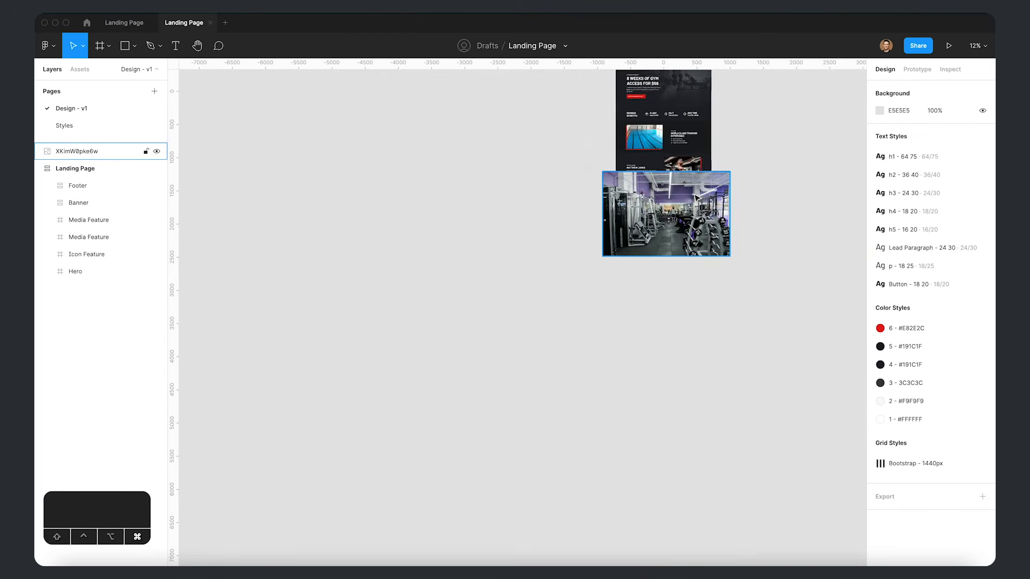
pyautogui.scroll(3, 697, 197)
pyautogui.scroll(-1, 716, 197)
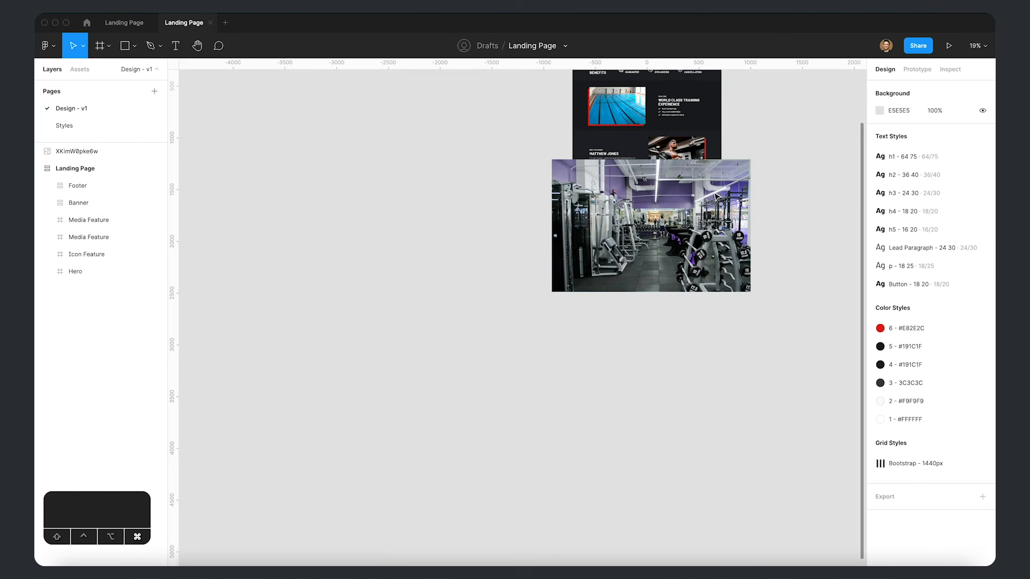
pyautogui.click(716, 200)
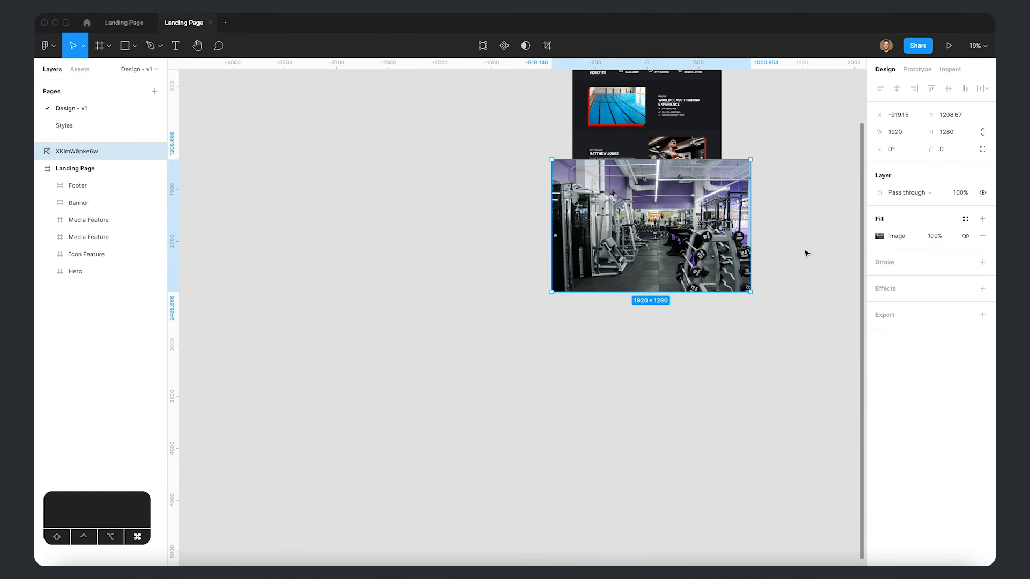
pyautogui.press('super+x')
# - Remove auto layout from the Banner frame and paste the gym photo inside it
pyautogui.scroll(5, 660, 195)
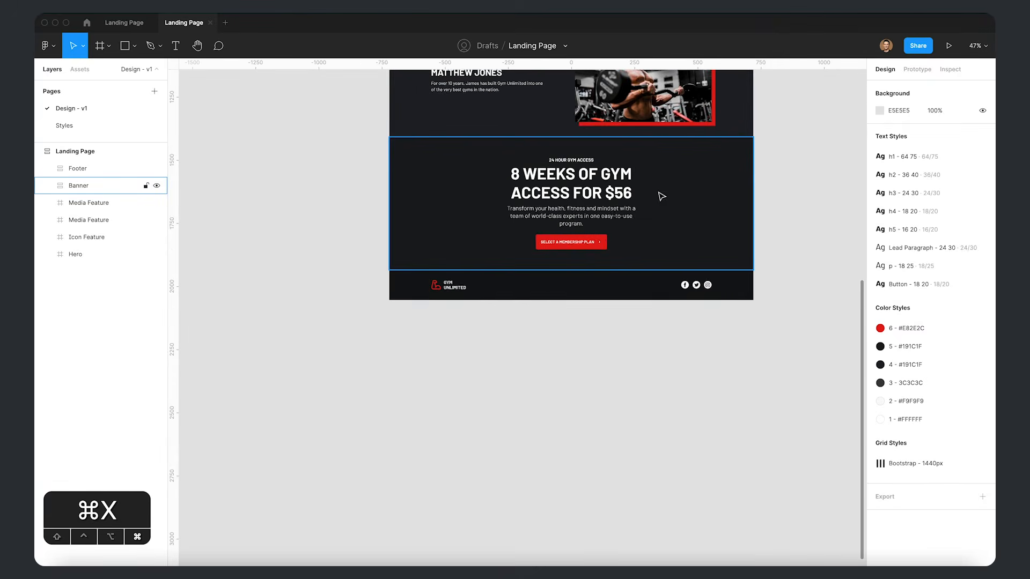
pyautogui.scroll(1, 695, 185)
pyautogui.click(700, 185)
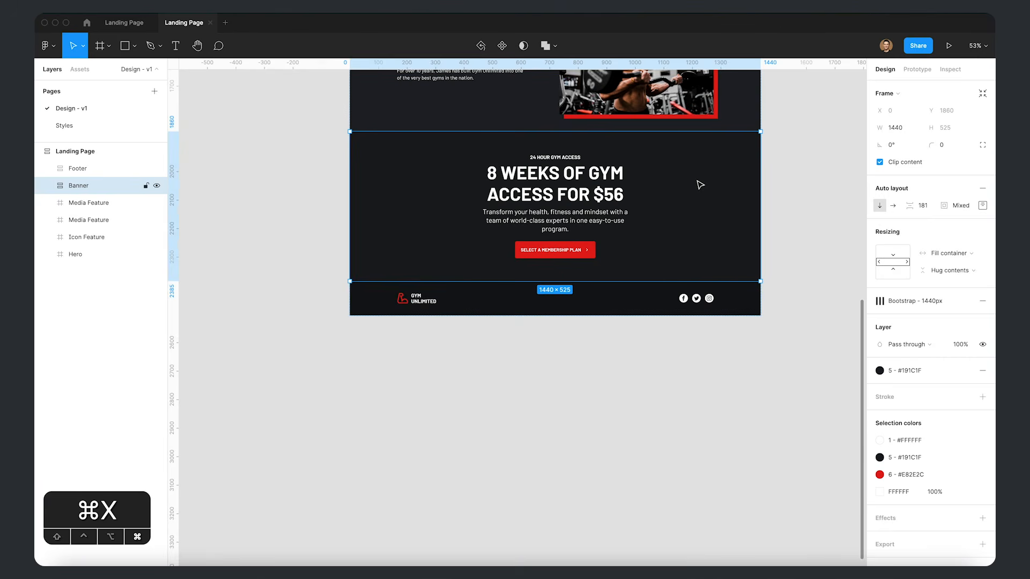
pyautogui.click(983, 189)
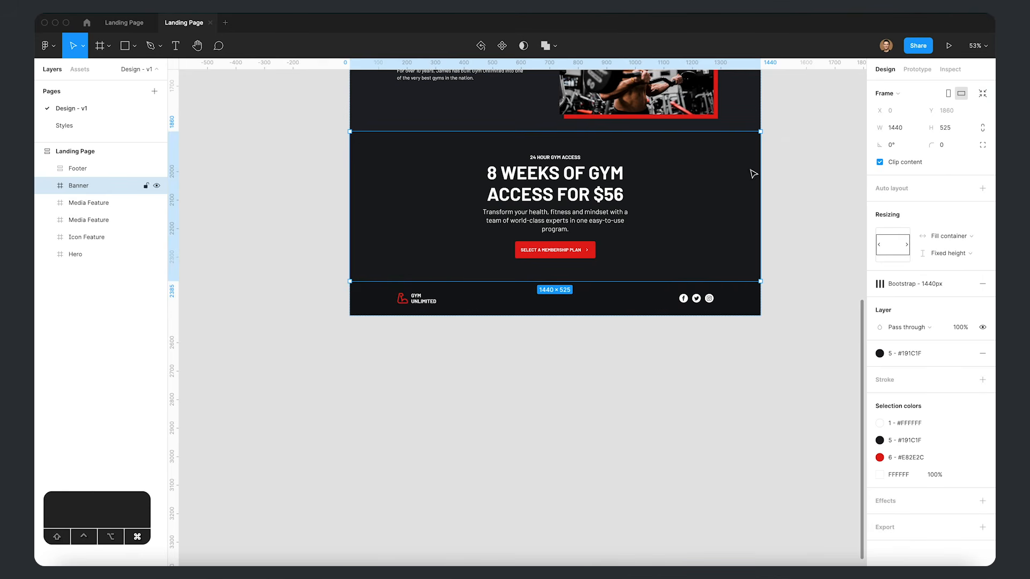
pyautogui.press('super+v')
pyautogui.scroll(5, 707, 178)
pyautogui.hscroll(2, 707, 178)
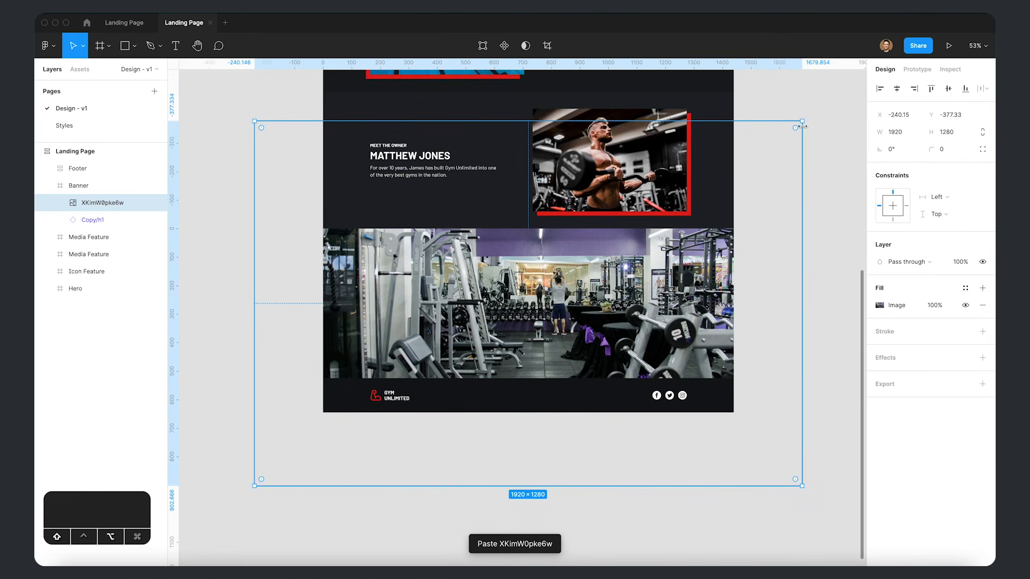
# - Scale the pasted photo from its centre to about 1470 × 980 and rename its layer Image
pyautogui.moveTo(803, 122); pyautogui.dragTo(739, 242)
pyautogui.press('super+r')
pyautogui.write('Image')
pyautogui.press('Return')
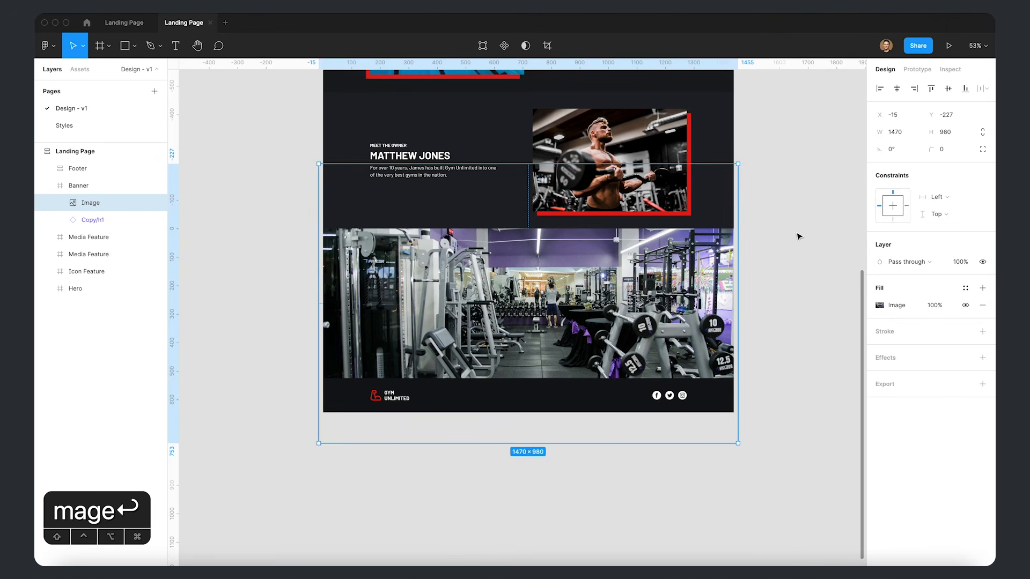
# - Duplicate the Image layer in the Banner and rename the copy Treatment
pyautogui.scroll(8, 800, 237)
pyautogui.scroll(-6, 783, 183)
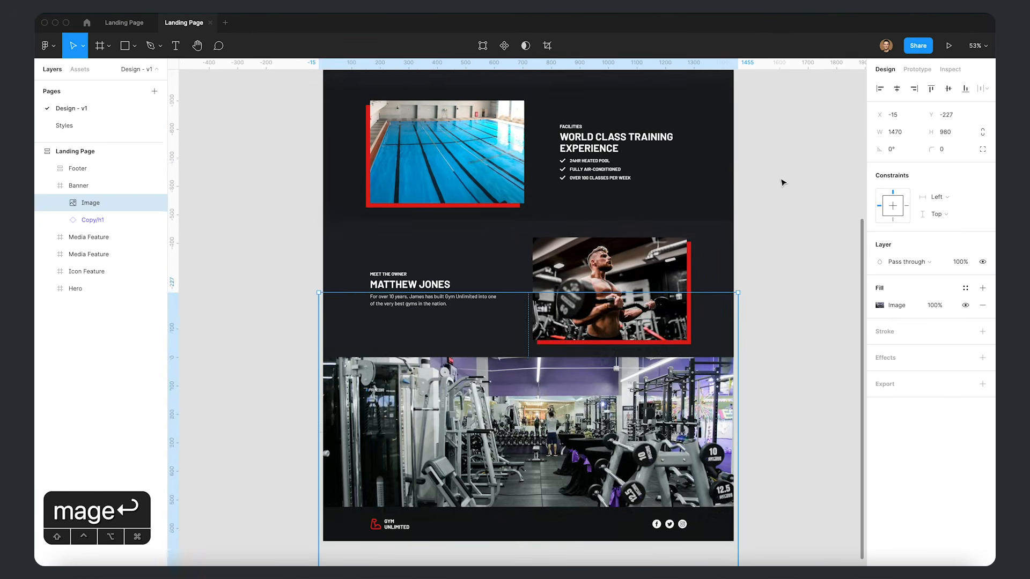
pyautogui.scroll(-3, 783, 183)
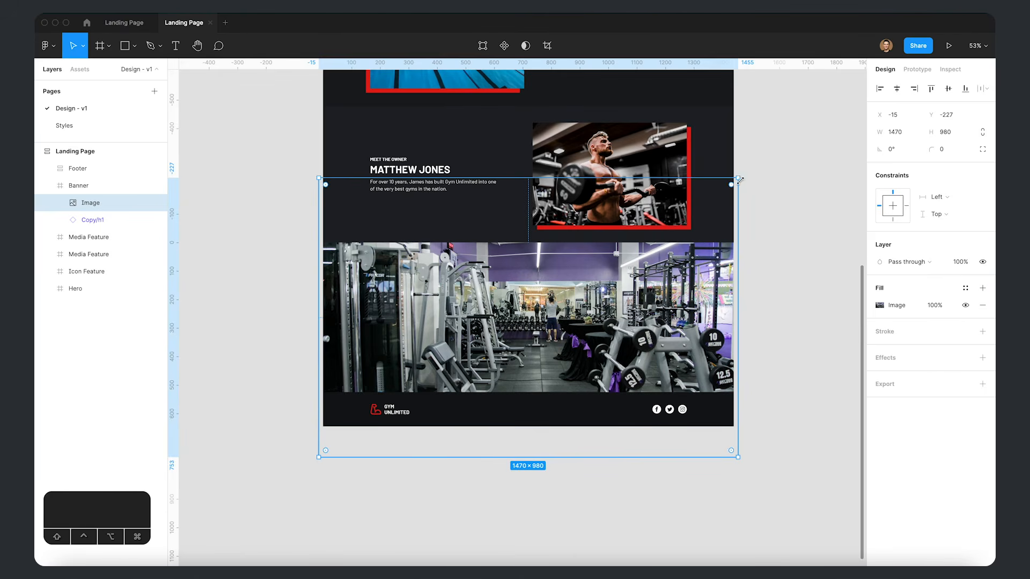
pyautogui.press('super+d')
pyautogui.press('super+r')
pyautogui.write('G')
pyautogui.press('BackSpace')
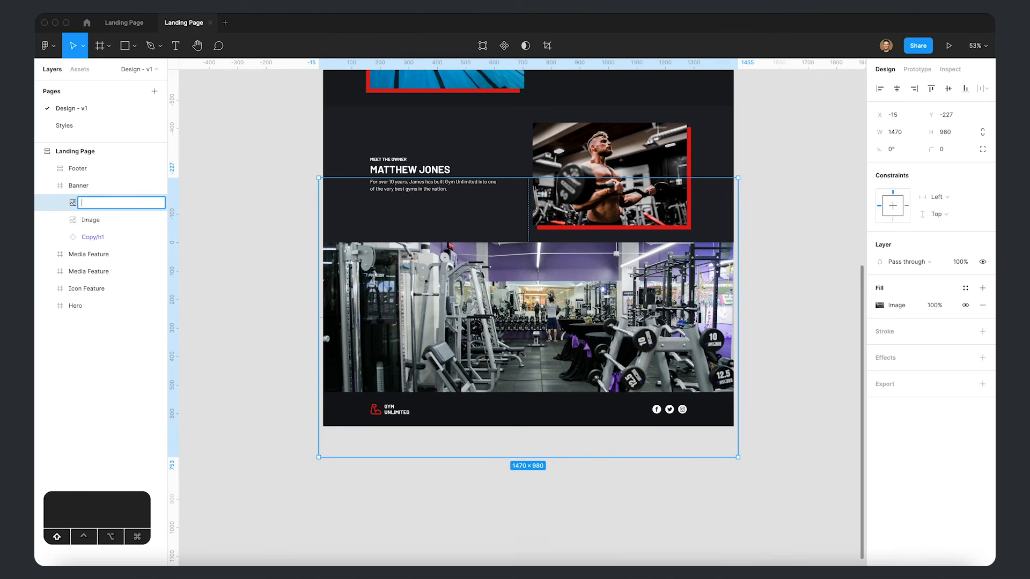
pyautogui.write('Treatment')
pyautogui.press('Return')
# - Replace the Treatment layer's image fill with the colour style 4 - #191C1F
pyautogui.click(983, 306)
pyautogui.click(982, 288)
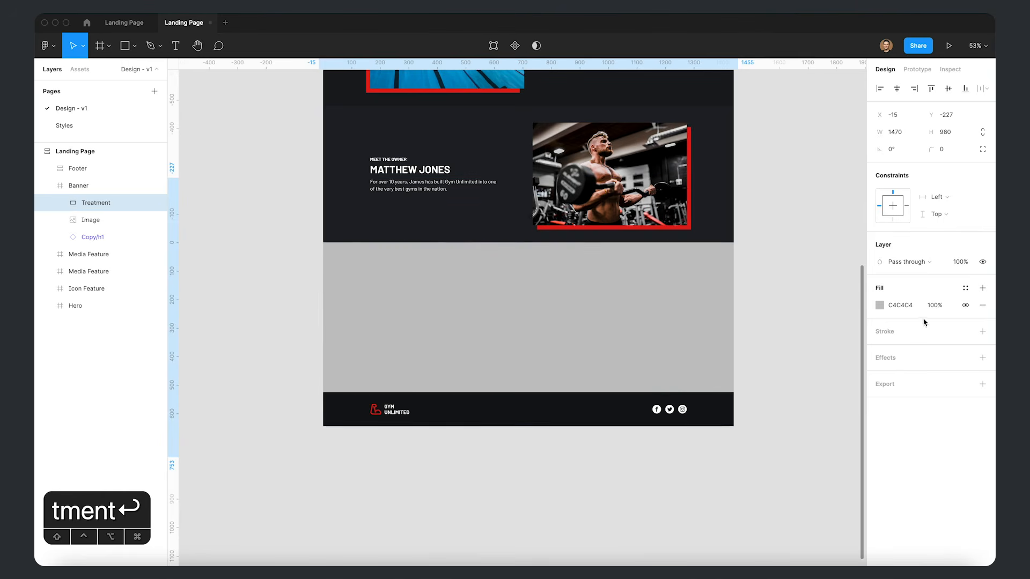
pyautogui.click(879, 306)
pyautogui.click(966, 288)
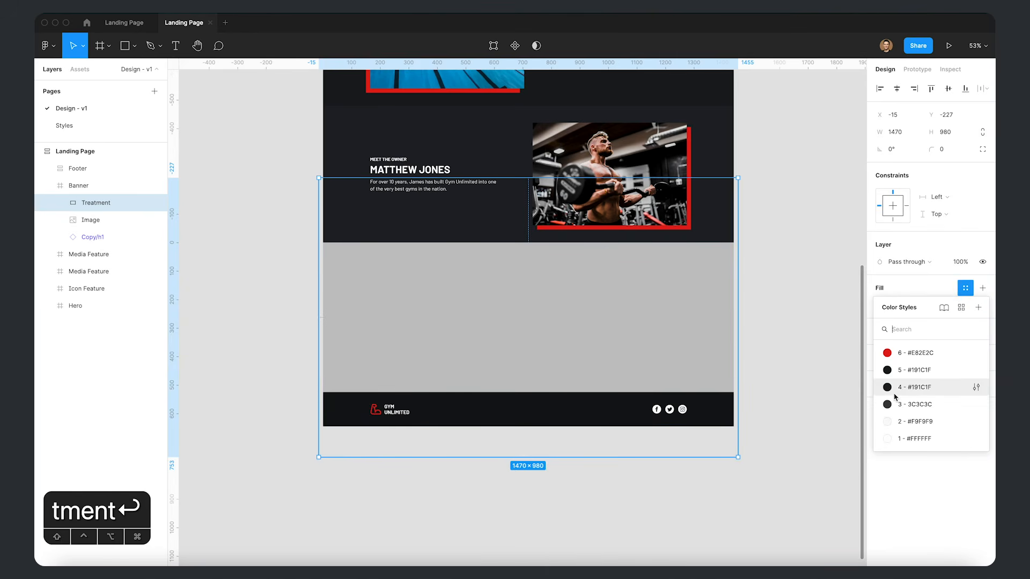
pyautogui.click(908, 388)
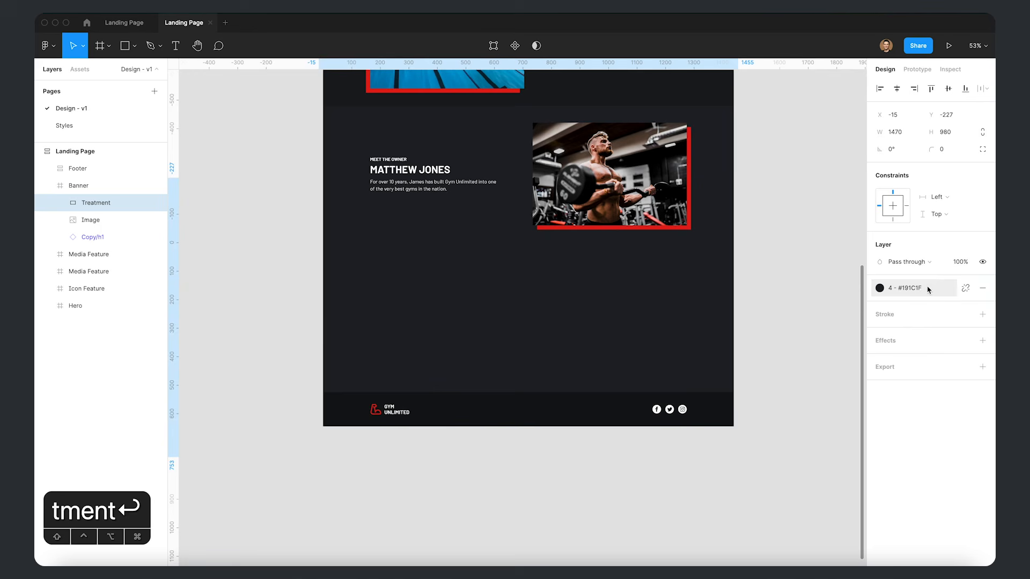
# - Detach the colour style from the Treatment layer's fill and set the layer's blend mode to Color
pyautogui.click(966, 289)
pyautogui.click(907, 261)
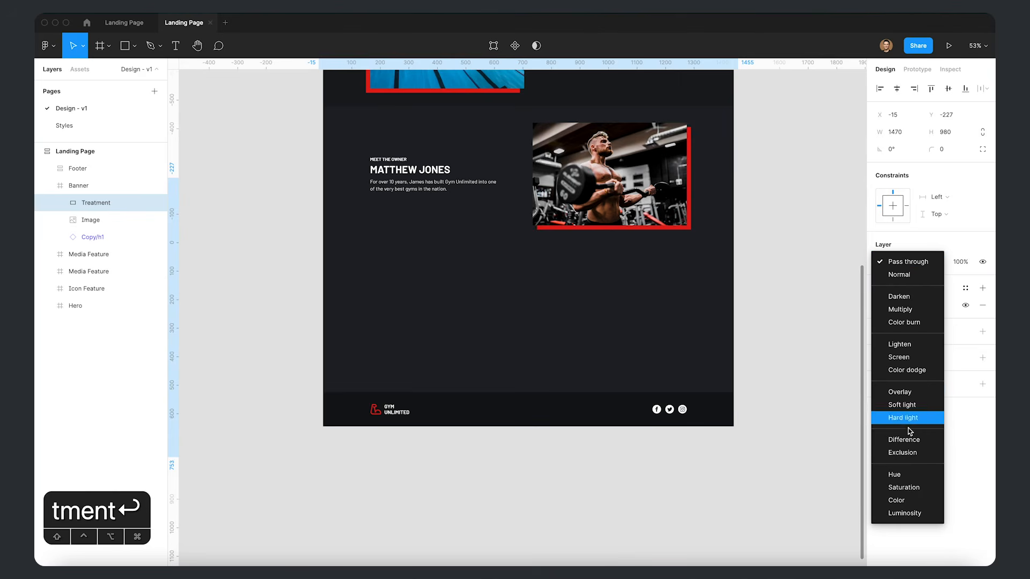
pyautogui.click(912, 500)
# - Scale the Treatment layer down from its centre to 1440 × 960
pyautogui.moveTo(738, 177); pyautogui.dragTo(735, 194)
pyautogui.click(757, 278)
pyautogui.keyDown('super'); pyautogui.click(569, 314); pyautogui.keyUp('super')
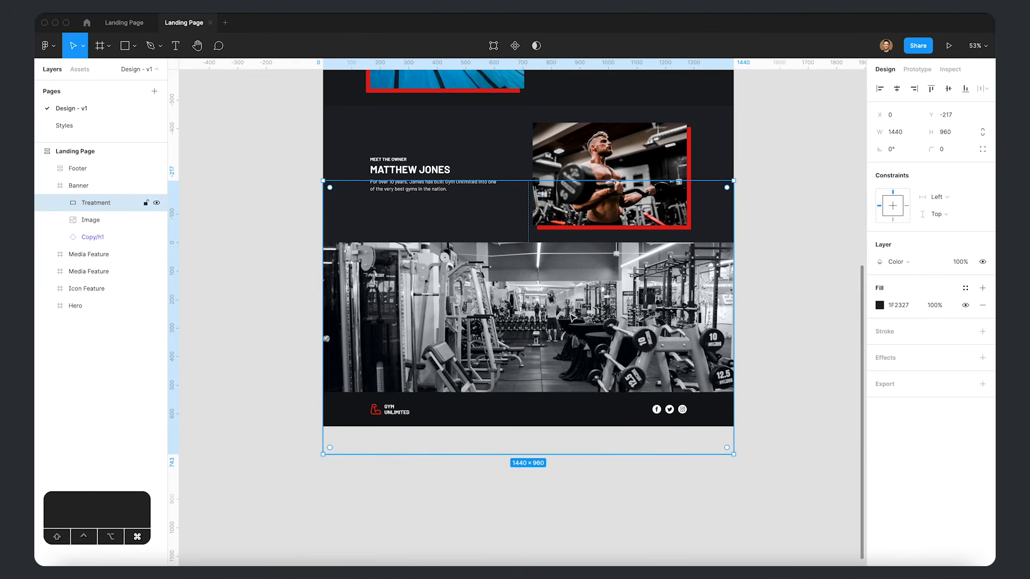
pyautogui.click(966, 288)
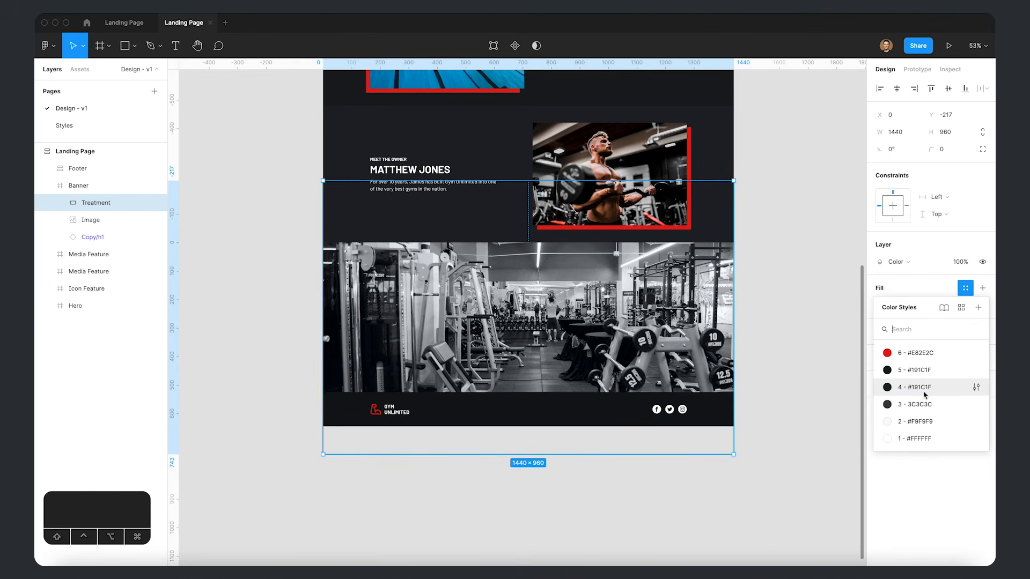
pyautogui.click(812, 346)
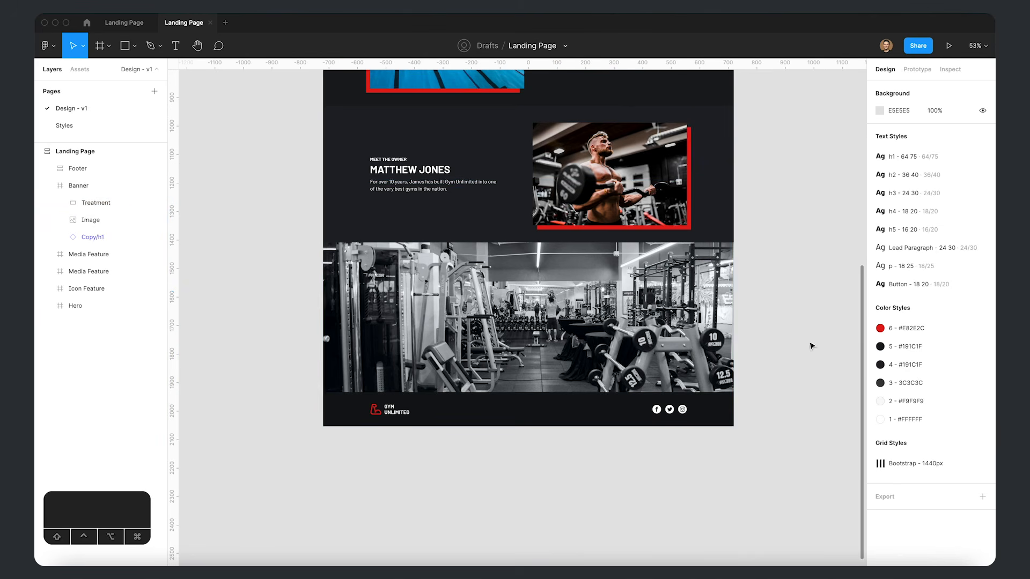
# - Duplicate the Treatment layer and set the upper copy's blend mode to Pass through
pyautogui.click(102, 202)
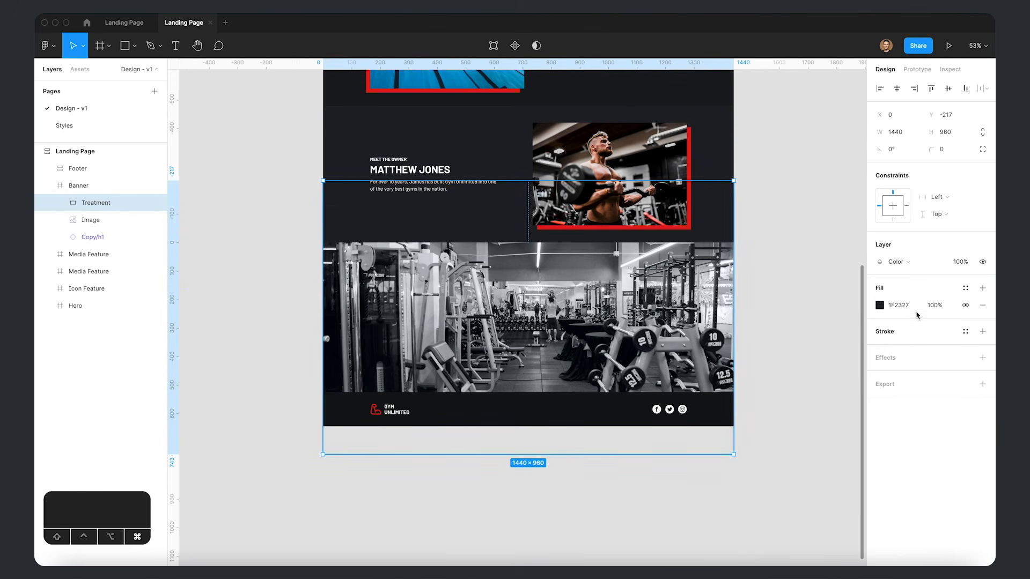
pyautogui.press('super+d')
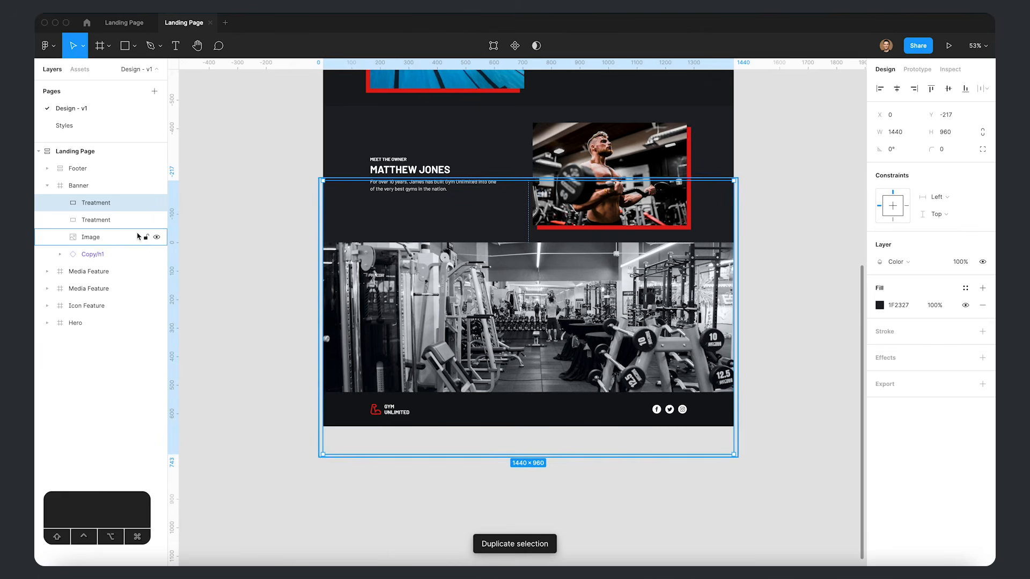
pyautogui.click(897, 262)
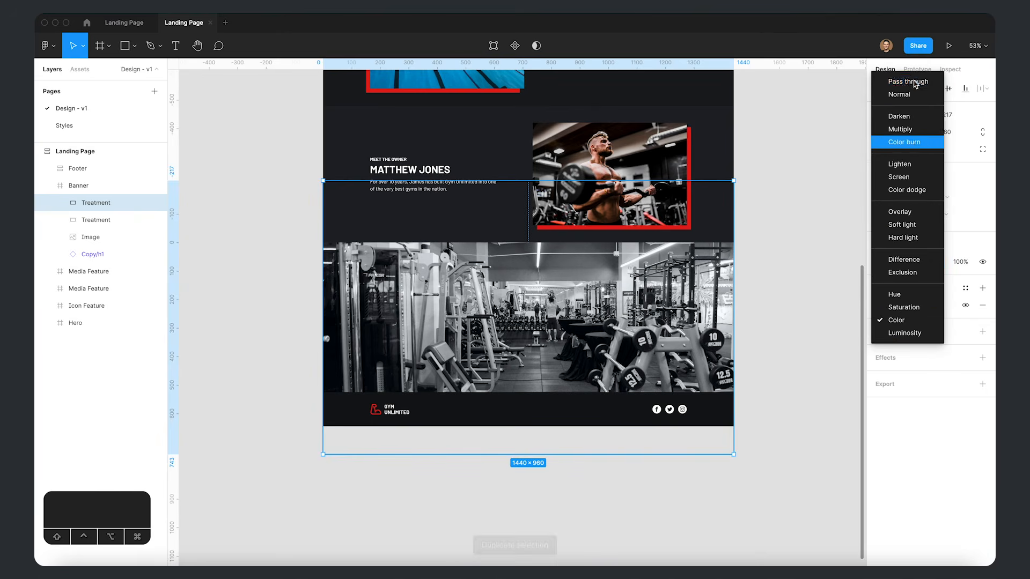
pyautogui.click(912, 81)
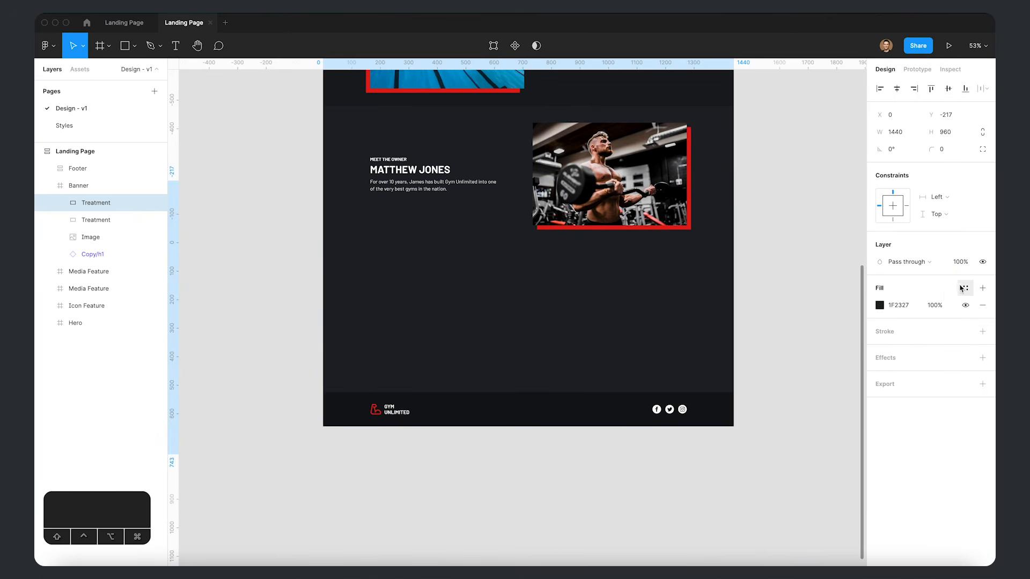
# - Change the upper Treatment layer's solid fill to a linear gradient
pyautogui.click(881, 306)
pyautogui.click(762, 288)
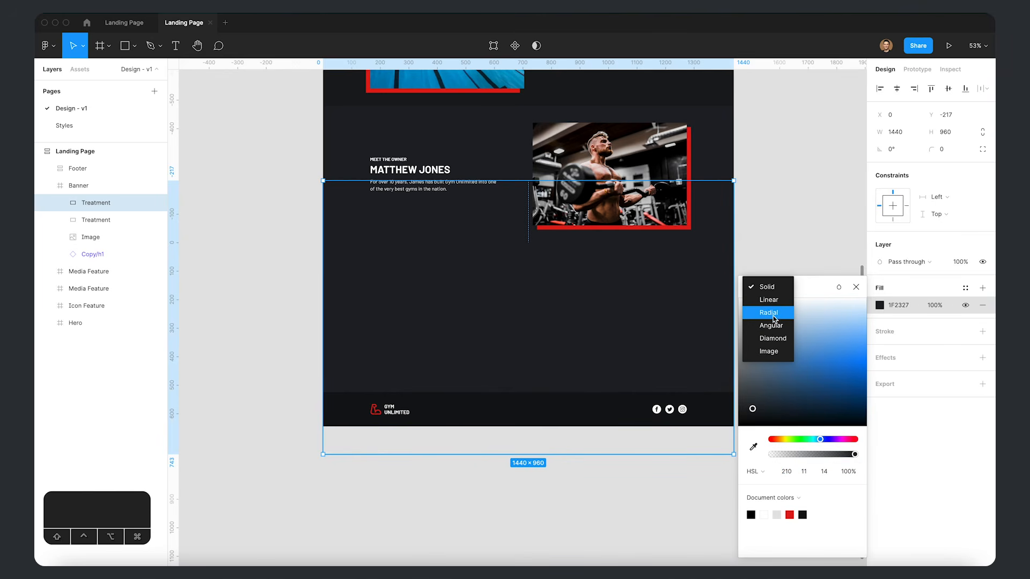
pyautogui.click(769, 313)
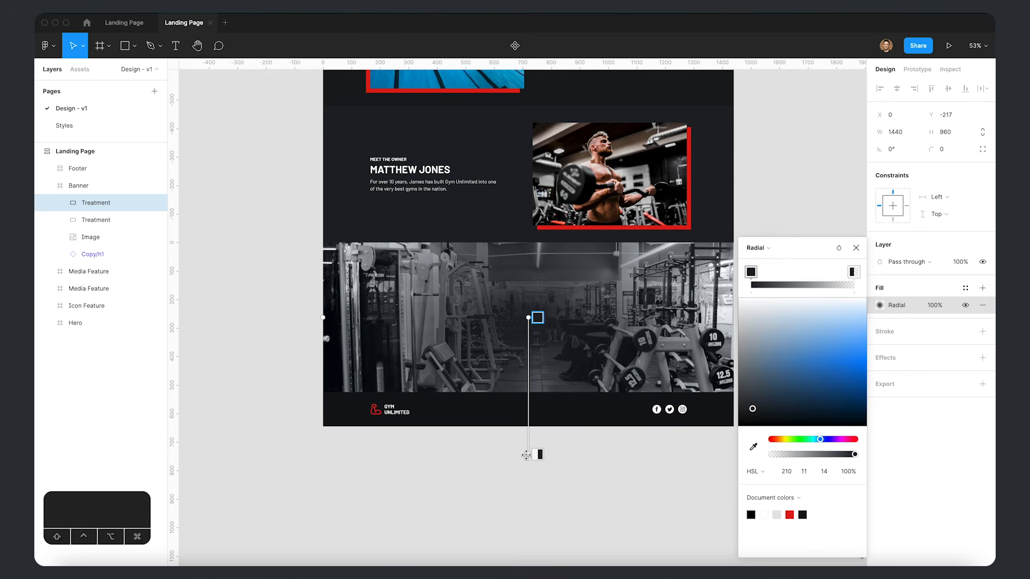
pyautogui.click(756, 248)
pyautogui.click(760, 235)
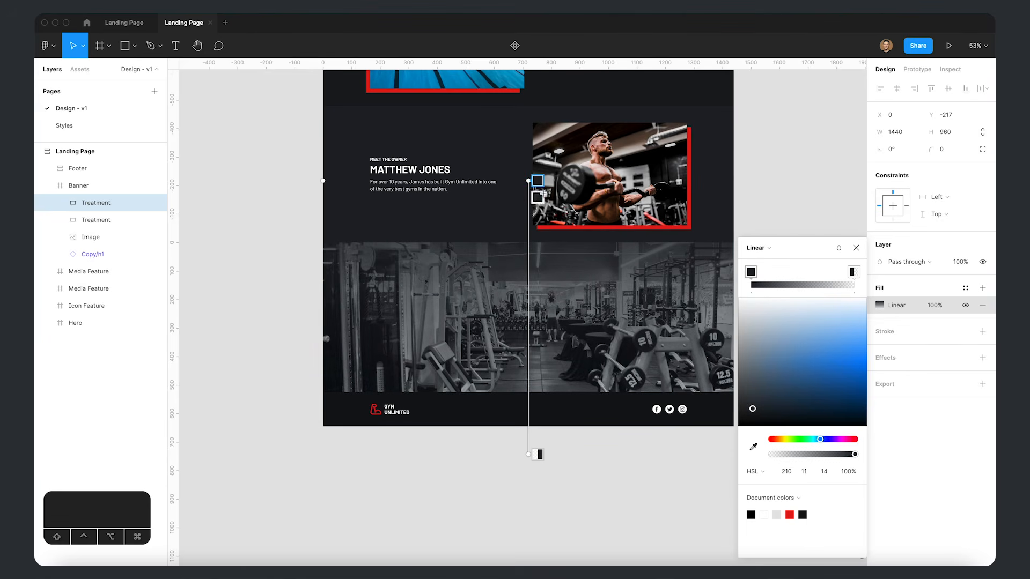
# - Adjust the upper Treatment's gradient to start at the Banner's top edge and end just below the page's bottom edge
pyautogui.moveTo(531, 183); pyautogui.dragTo(529, 242)
pyautogui.moveTo(528, 455); pyautogui.dragTo(535, 431)
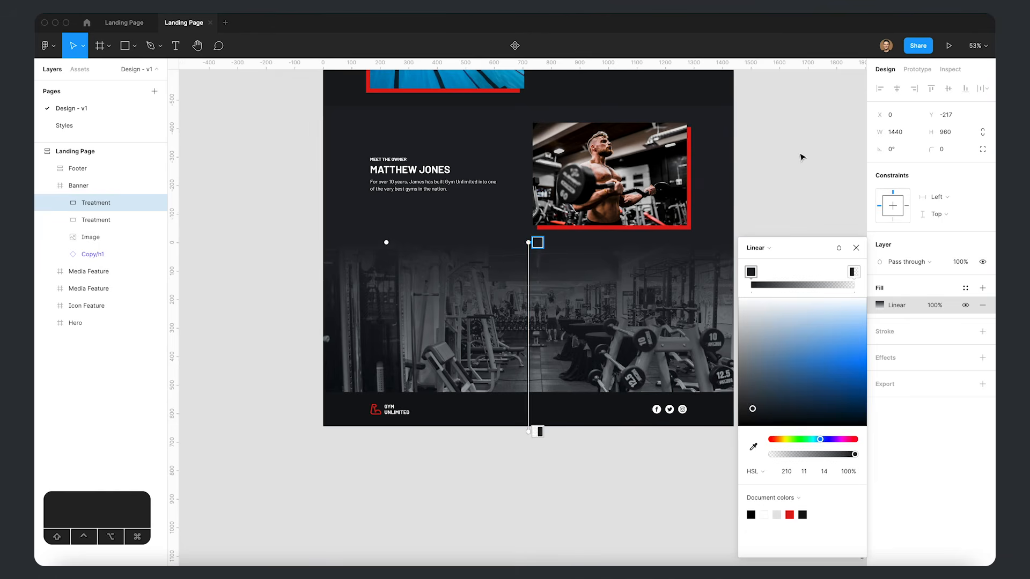
pyautogui.click(802, 157)
# - Set the Banner's Image layer opacity to 30%
pyautogui.click(89, 236)
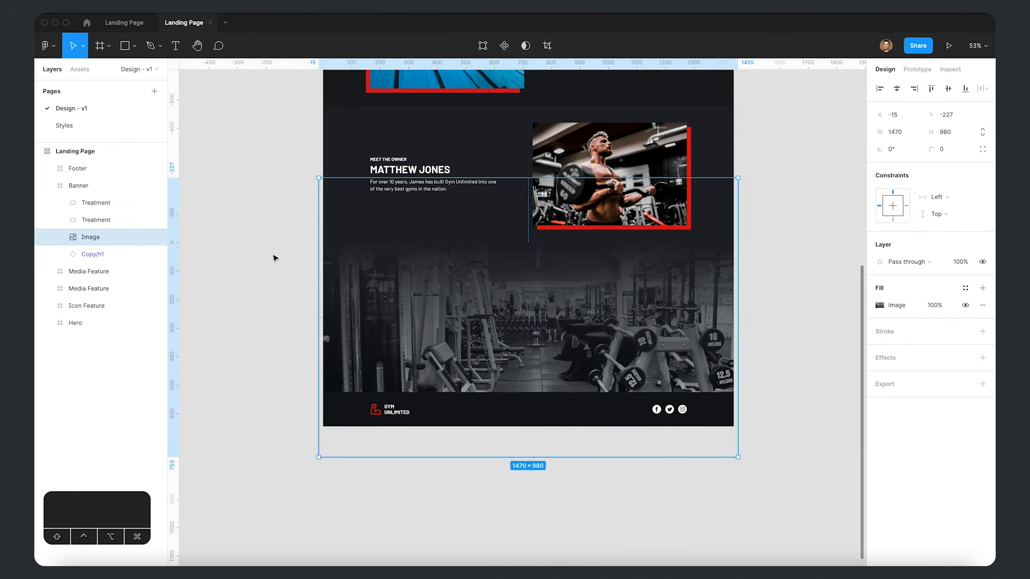
pyautogui.press('5')
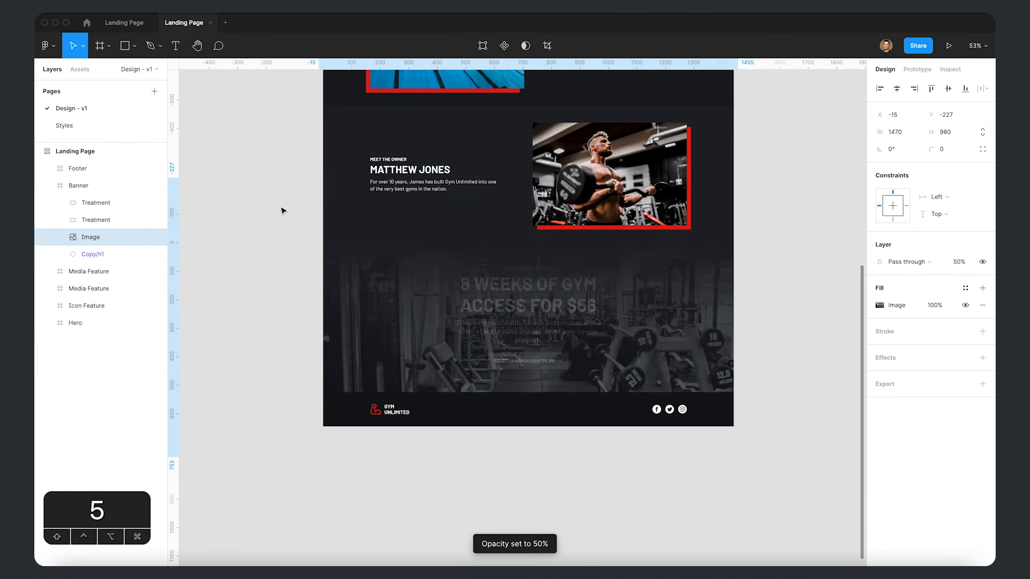
pyautogui.press('3')
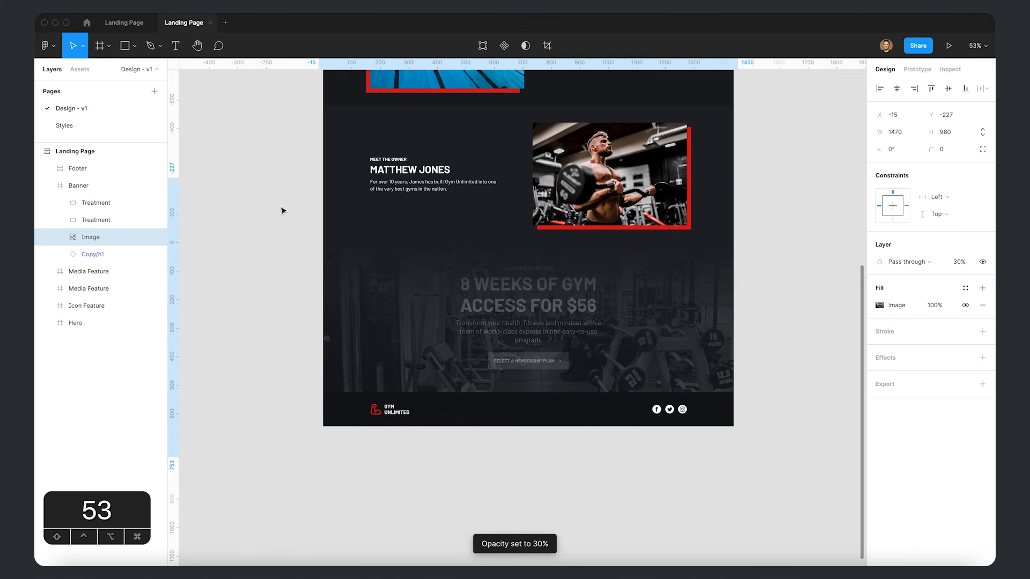
pyautogui.press('3')
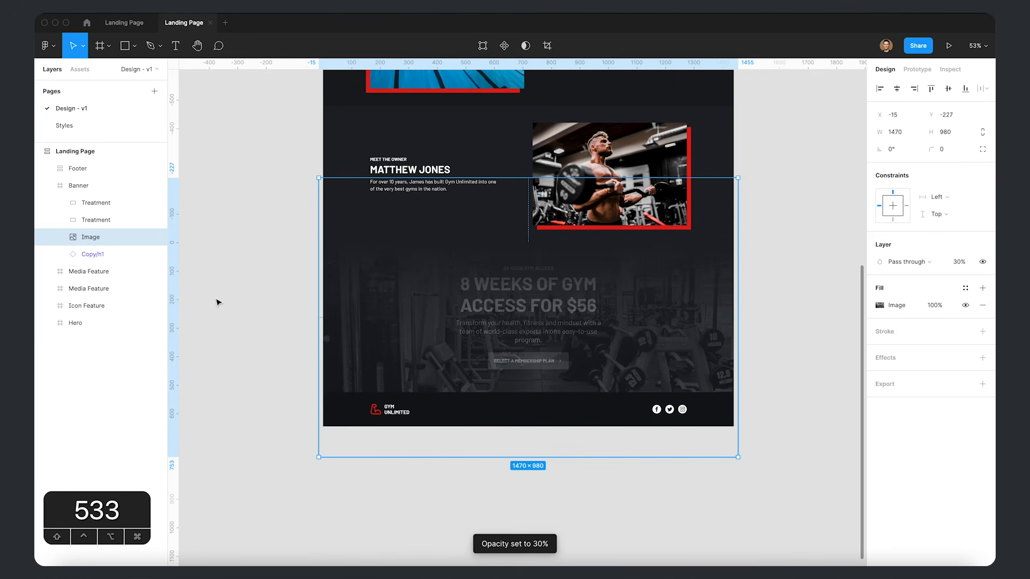
# - Group both Treatment layers with the Image layer and send the group behind the Banner's Copy/h1 text
pyautogui.keyDown('shift'); pyautogui.click(115, 204); pyautogui.keyUp('shift')
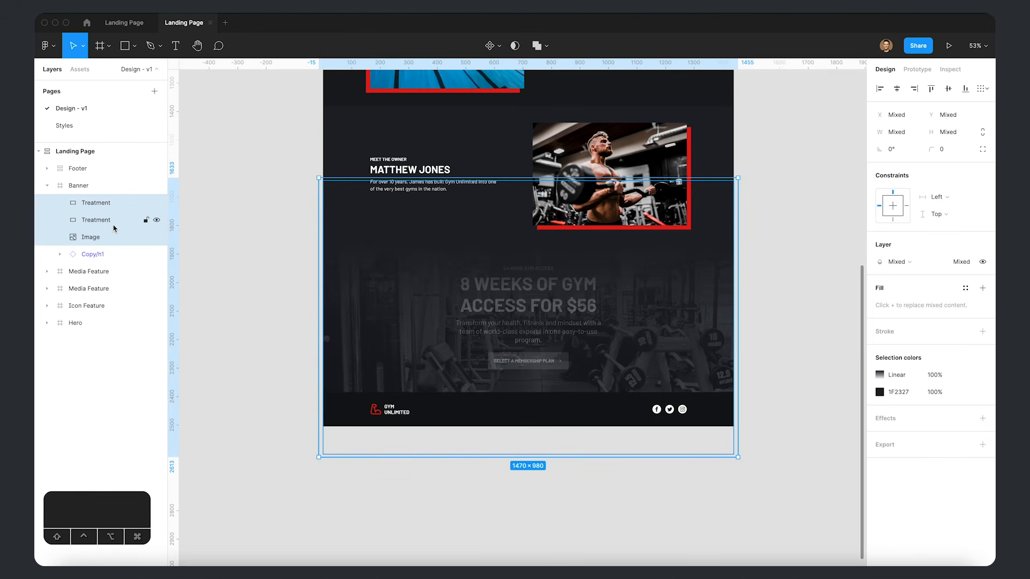
pyautogui.click(279, 372)
pyautogui.click(129, 236)
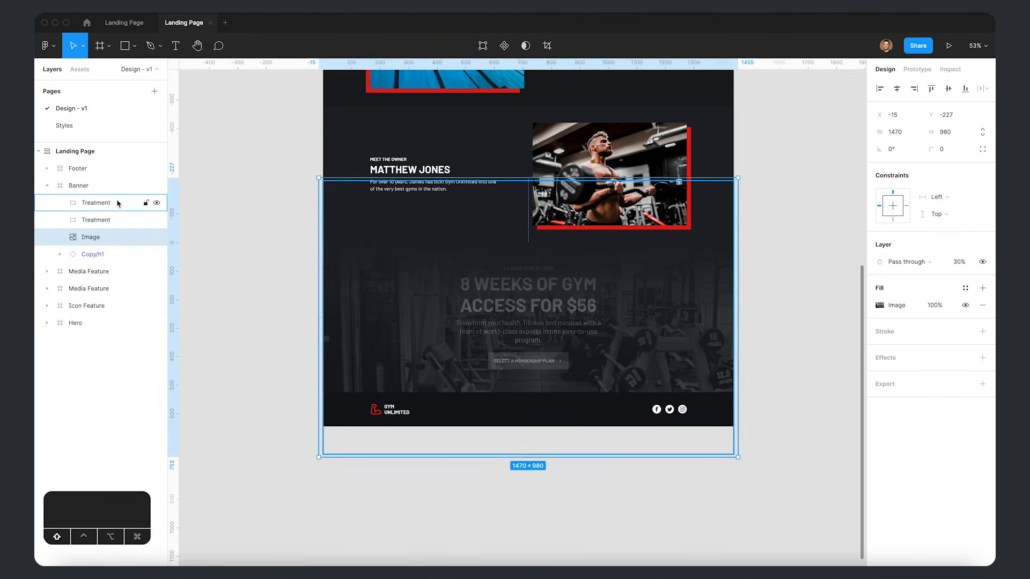
pyautogui.keyDown('shift'); pyautogui.click(117, 203); pyautogui.keyUp('shift')
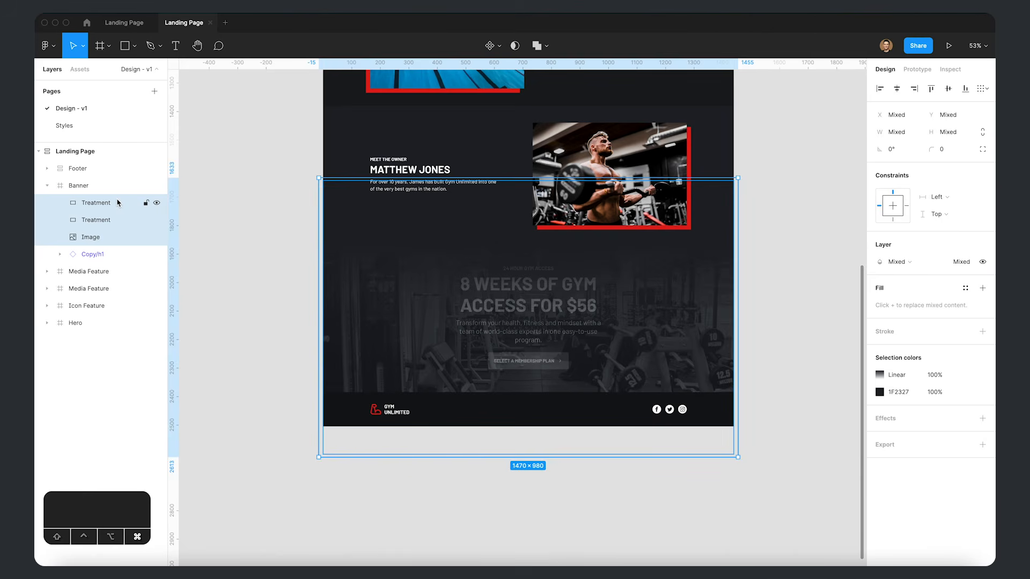
pyautogui.press('super+g')
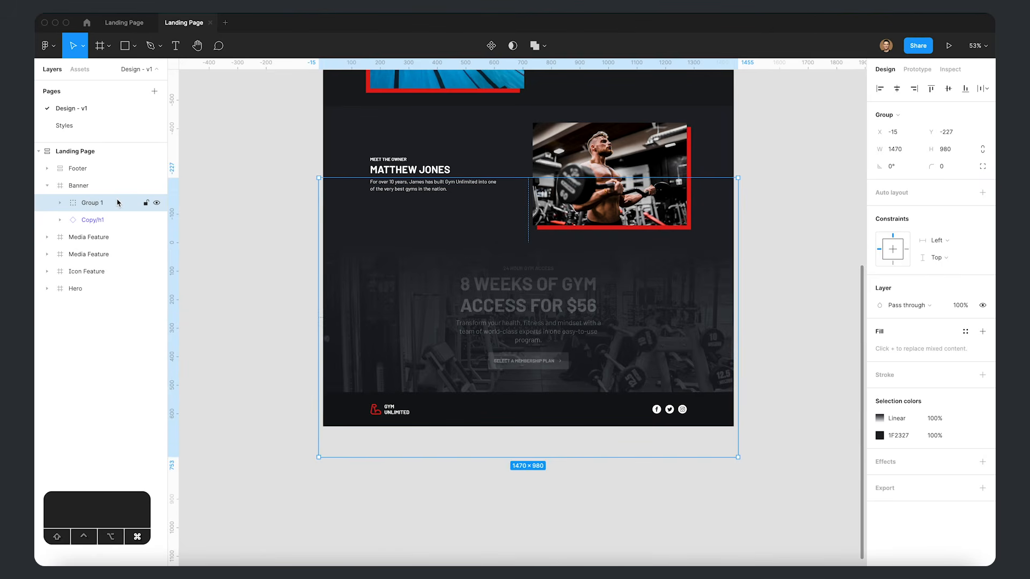
pyautogui.press('super+bracketleft')
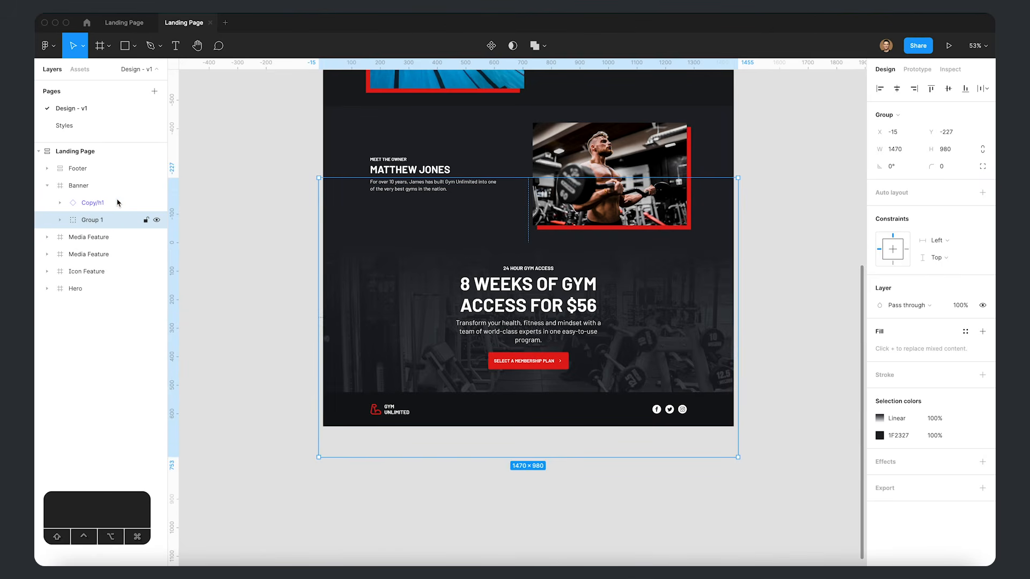
# - Rename the new Banner group to Image
pyautogui.press('super+r')
pyautogui.scroll(1, 791, 315)
pyautogui.write('Image')
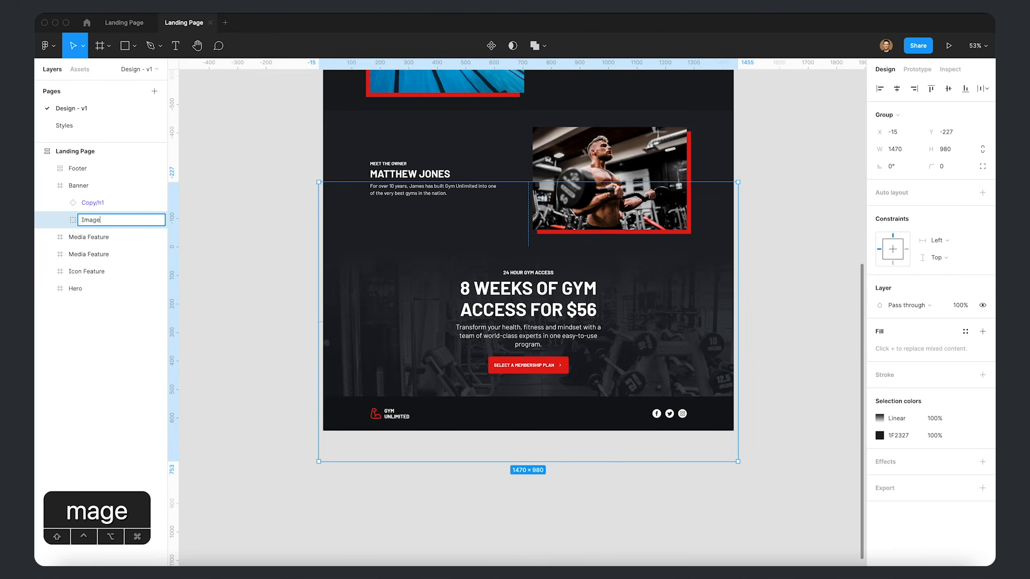
pyautogui.press('Return')
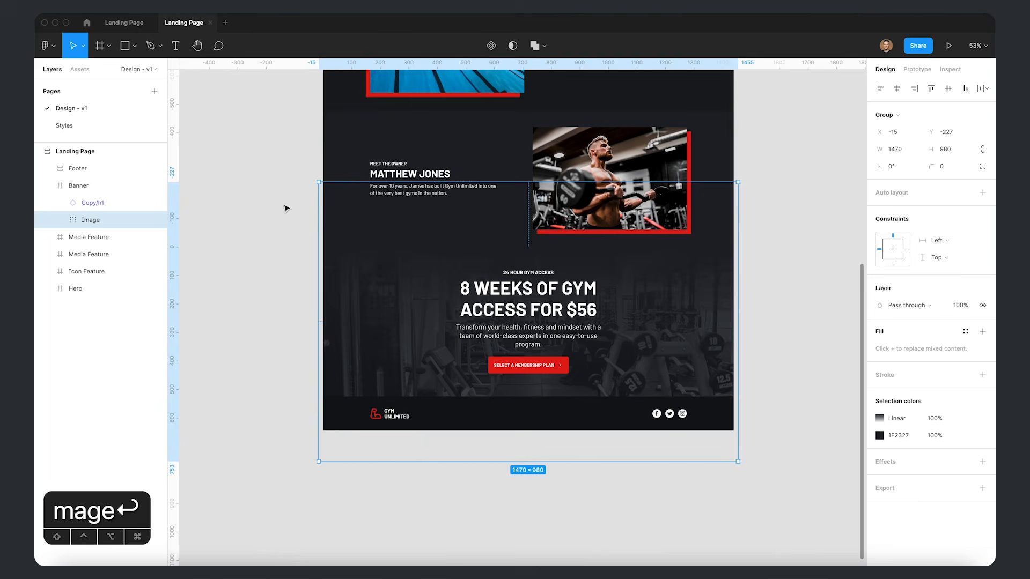
# - Add an export setting in JPG format to the Banner's Image group
pyautogui.click(983, 493)
pyautogui.click(966, 488)
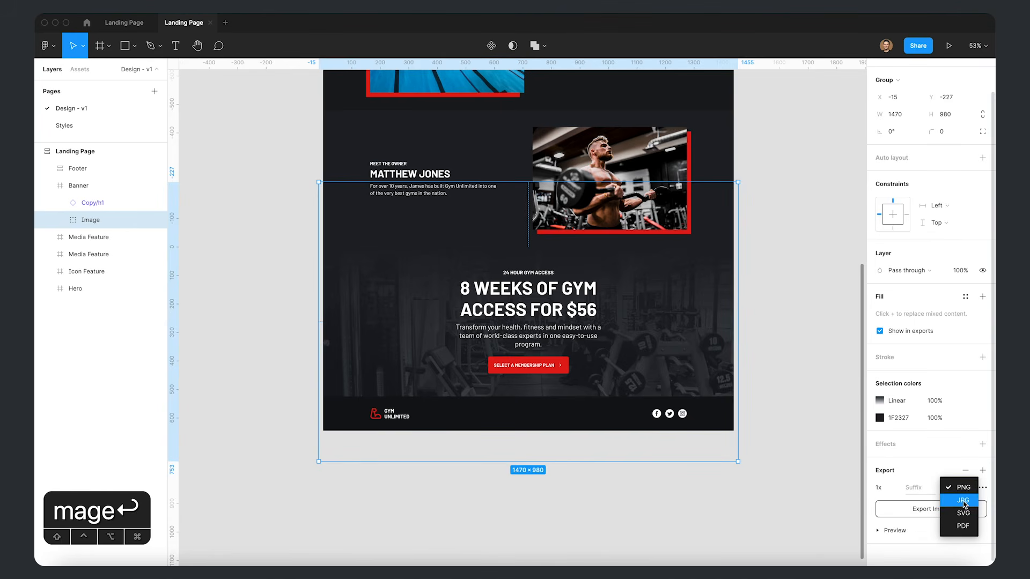
pyautogui.click(964, 502)
# - Set the opacity of the photo layer inside the Banner's Image group to 20%
pyautogui.scroll(2, 793, 304)
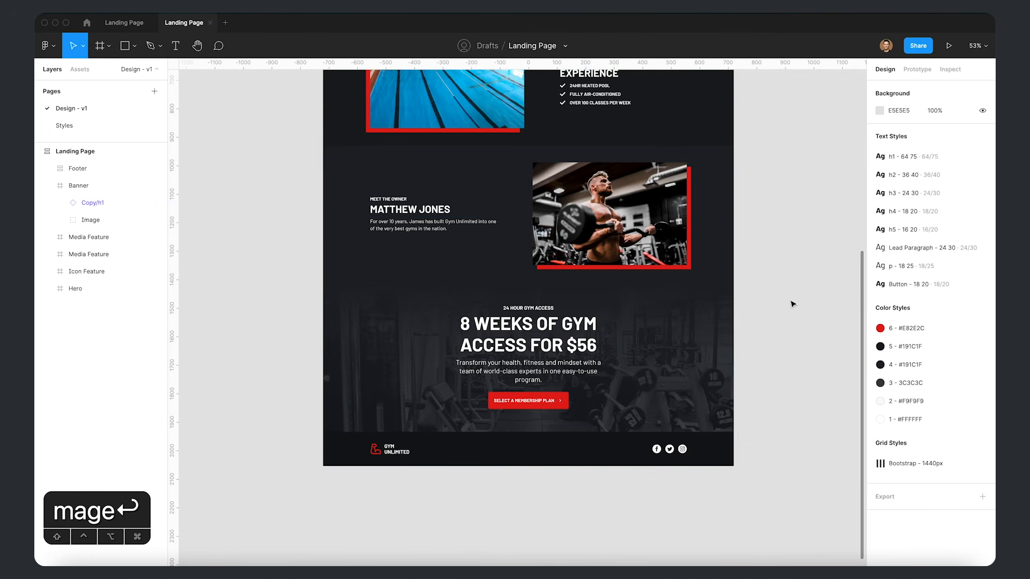
pyautogui.moveTo(760, 302); pyautogui.dragTo(740, 315)
pyautogui.doubleClick(706, 367)
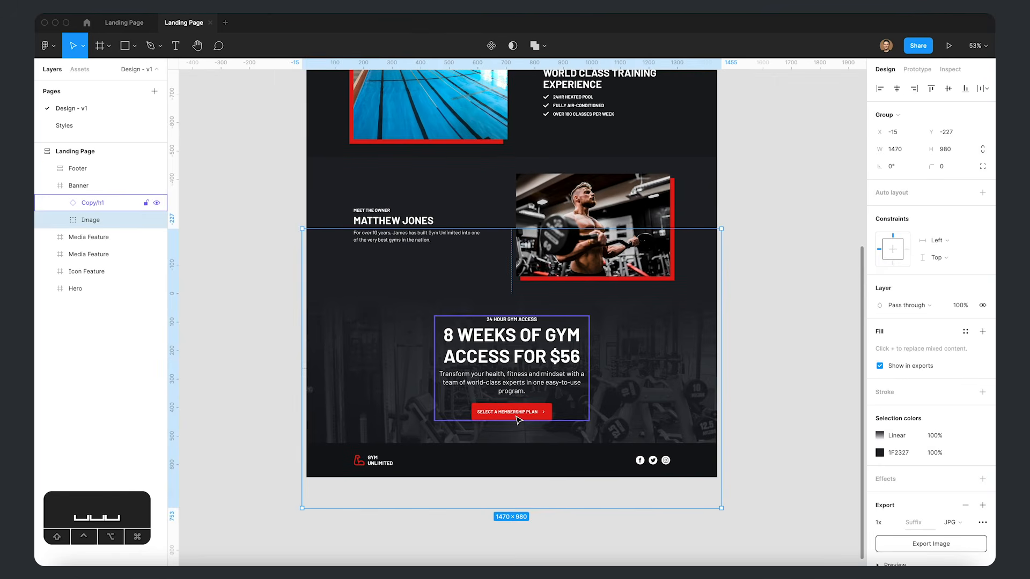
pyautogui.doubleClick(687, 386)
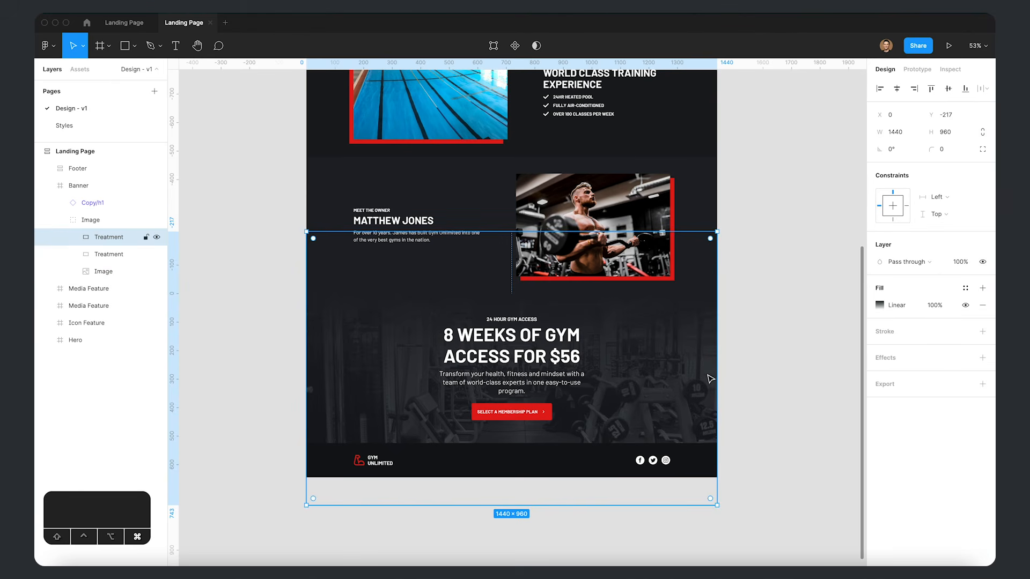
pyautogui.click(88, 271)
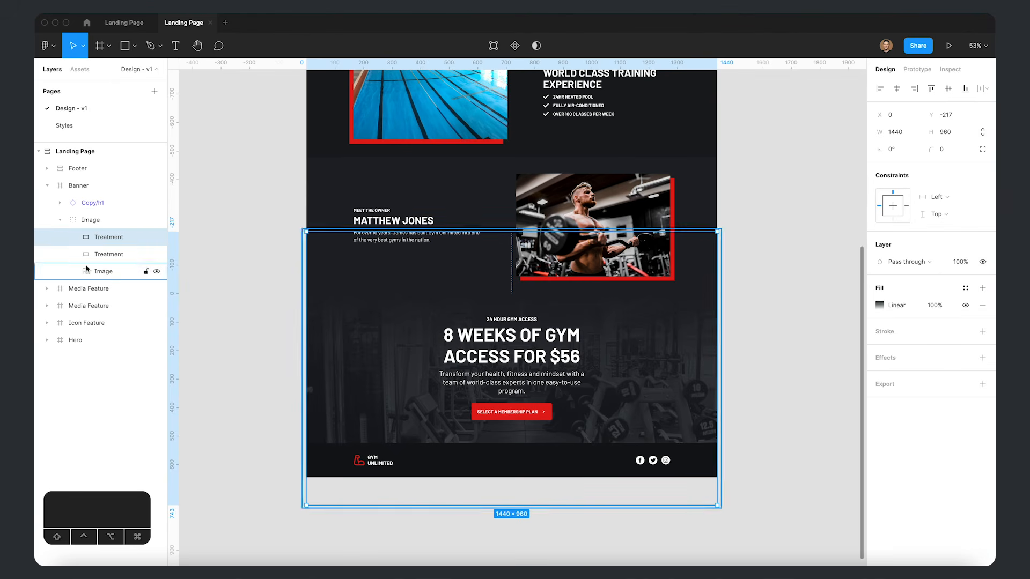
pyautogui.press('2')
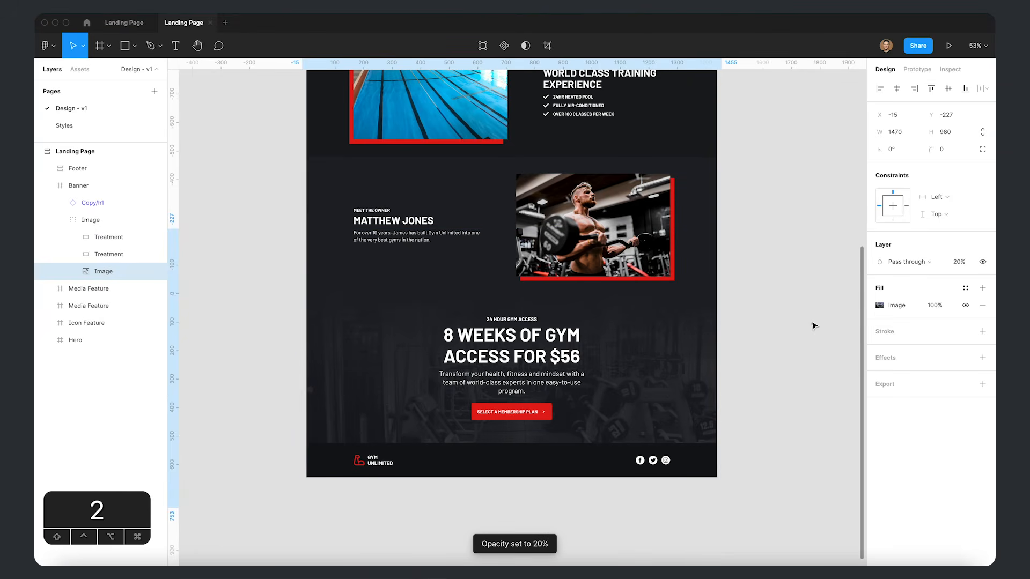
pyautogui.press('2')
pyautogui.click(814, 325)
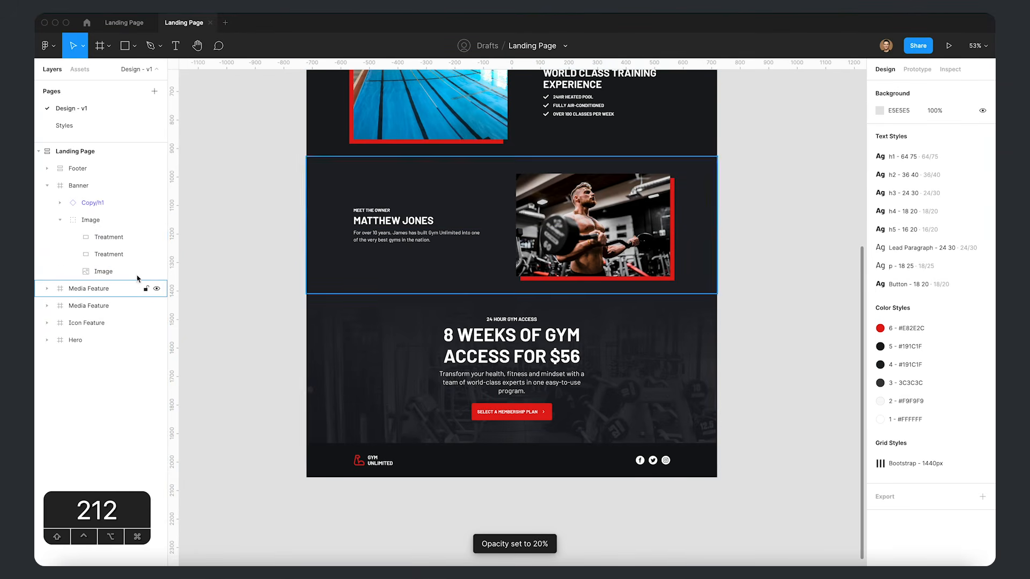
# - Extend the upper Treatment's linear gradient by moving its end point straight down, well below the page's bottom edge
pyautogui.click(114, 241)
pyautogui.click(880, 305)
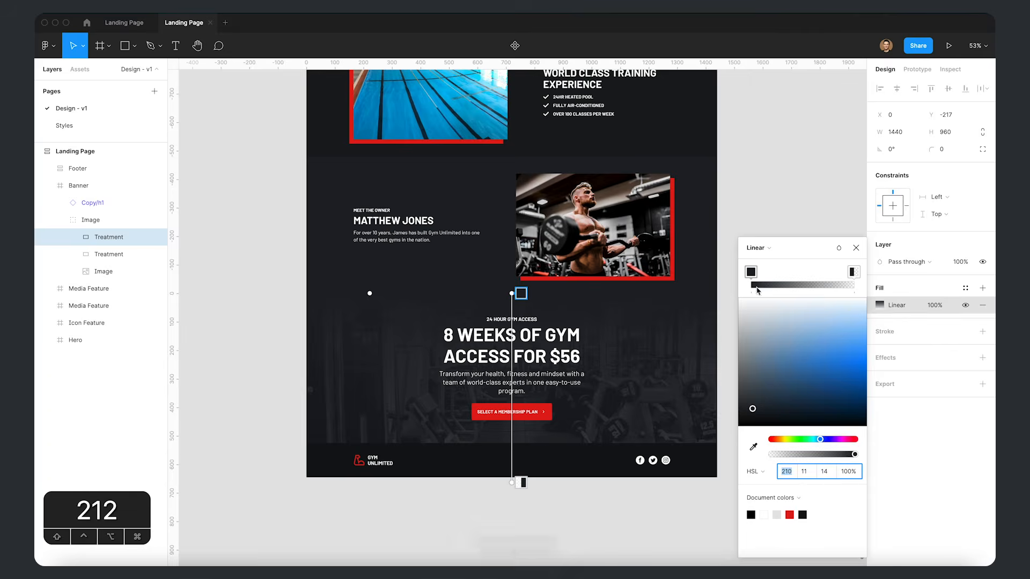
pyautogui.moveTo(511, 485); pyautogui.dragTo(512, 484)
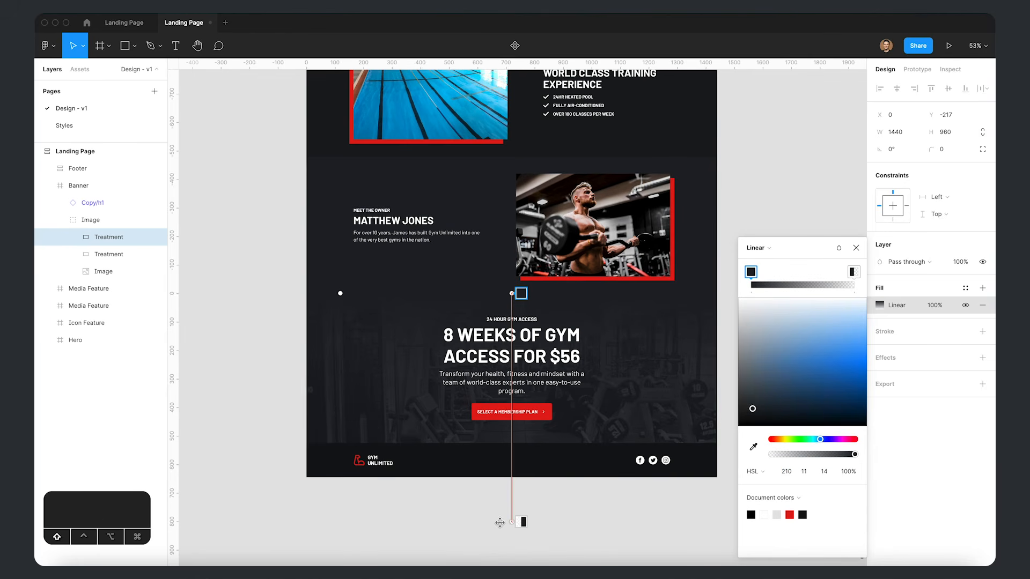
pyautogui.click(791, 193)
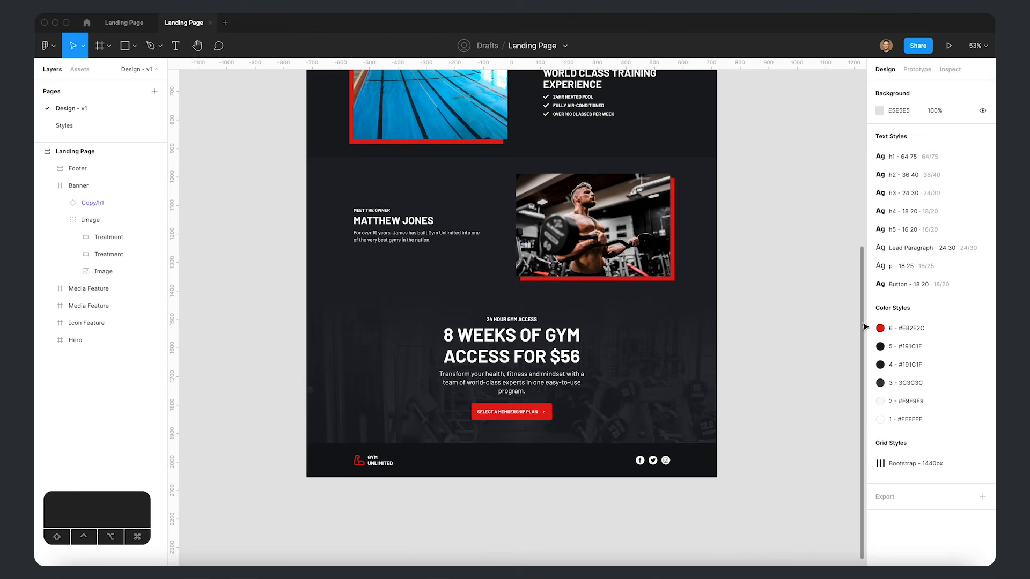
pyautogui.moveTo(865, 326); pyautogui.dragTo(860, 123)
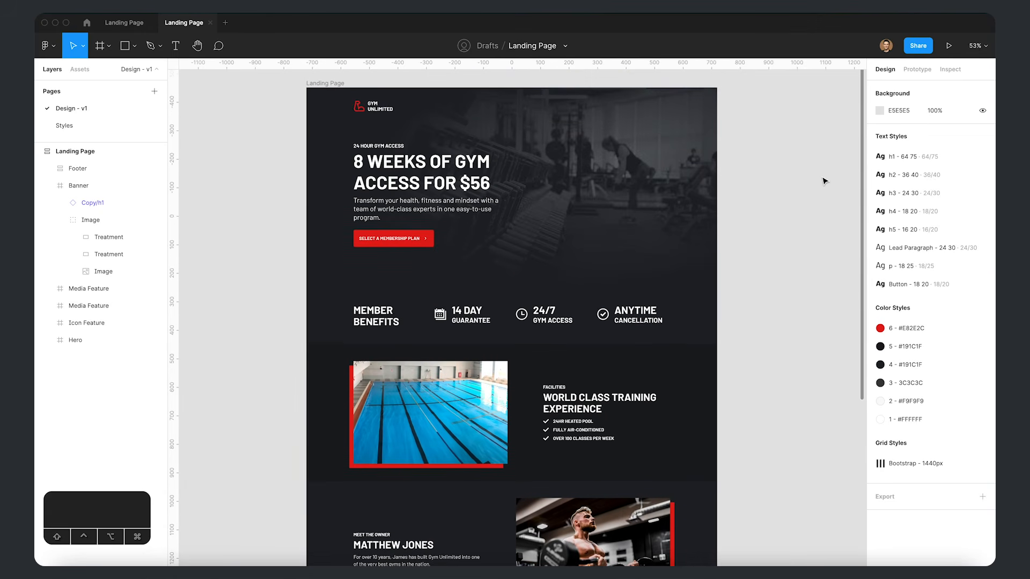